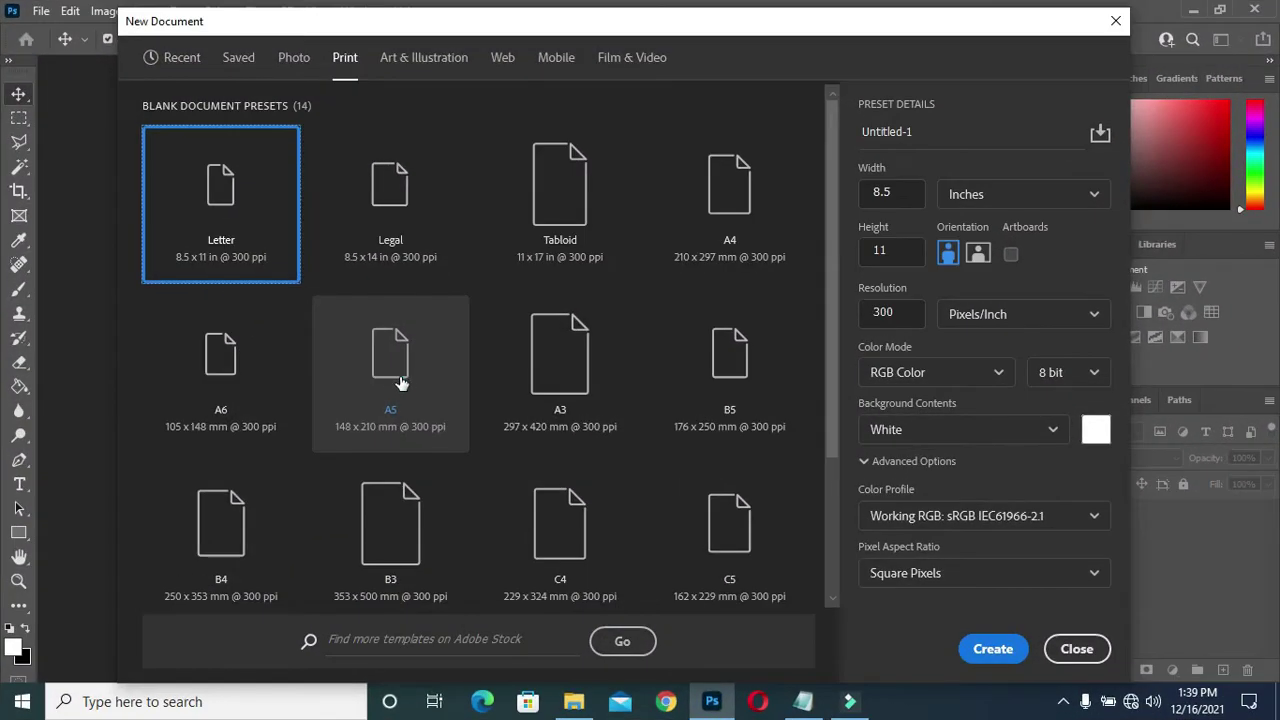
- Create an A5 portrait document (1748 x 2480 px, 300 ppi) in inches, fitted on screen
click(398, 378)
click(885, 192)
click(1046, 194)
click(990, 258)
click(993, 649)
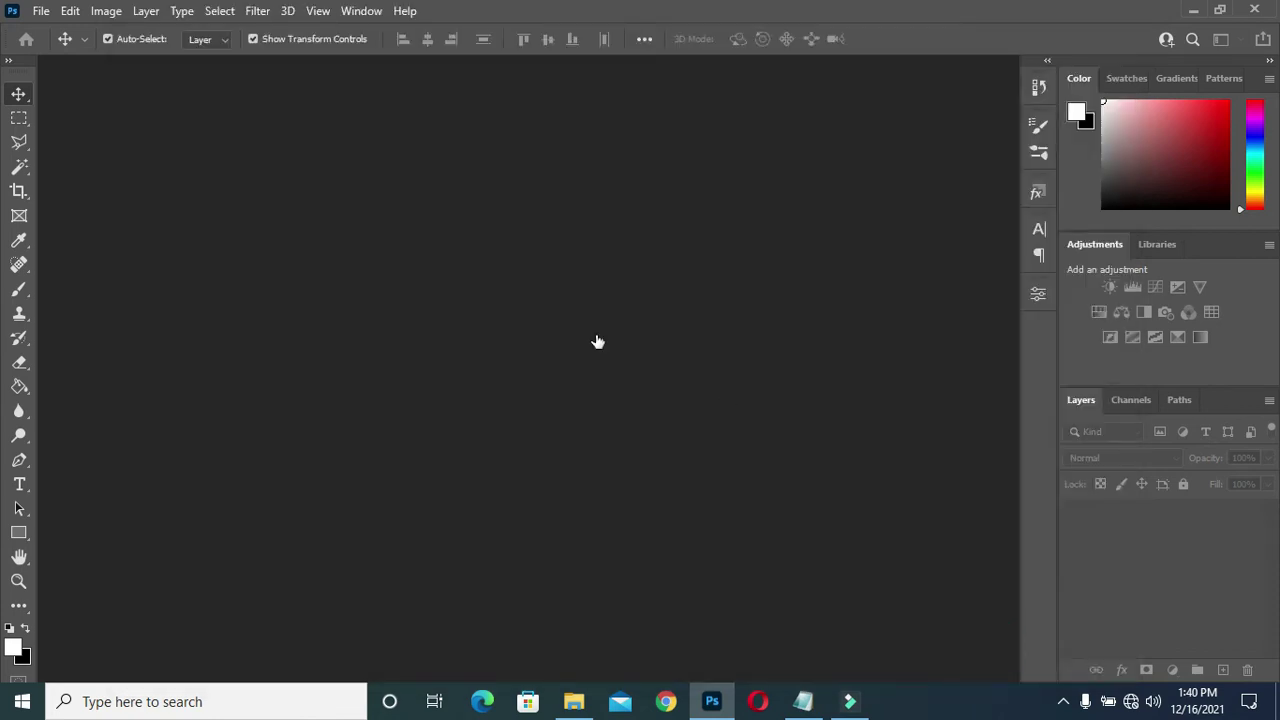
key(ctrl+0)
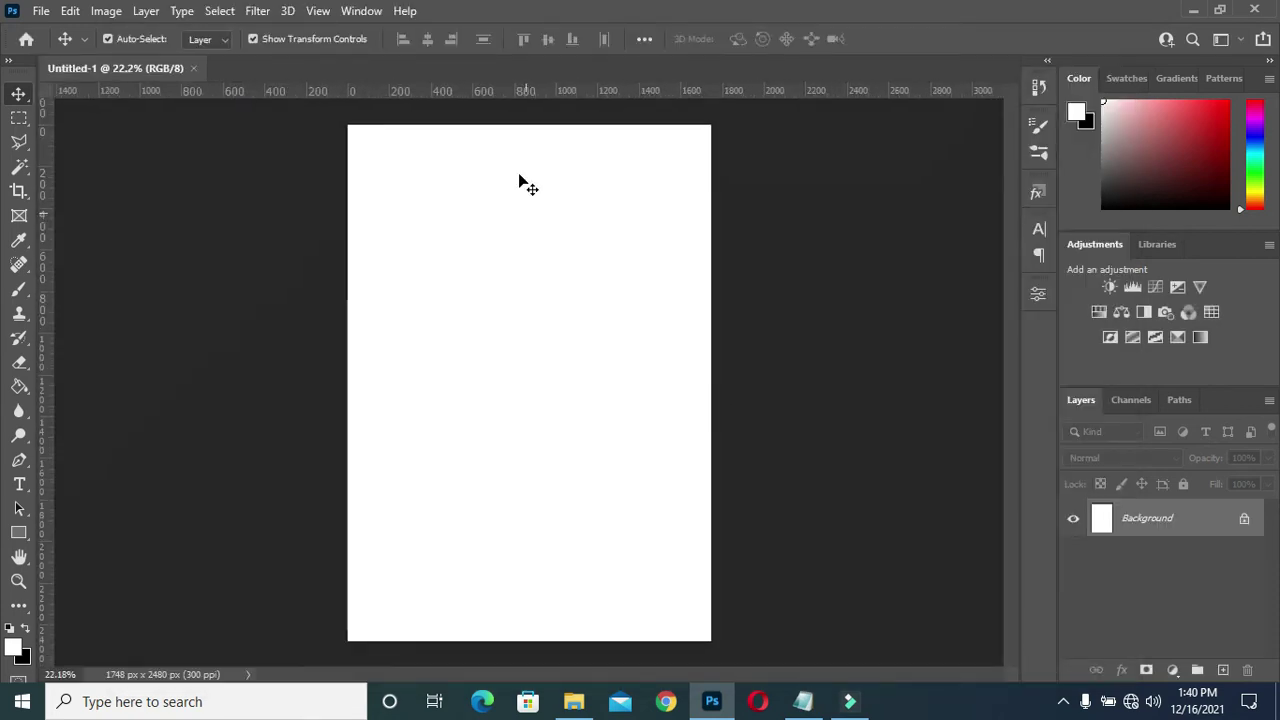
- Unlock the Background layer and drag the raised-hand worship photo onto the page
click(1241, 522)
click(1214, 524)
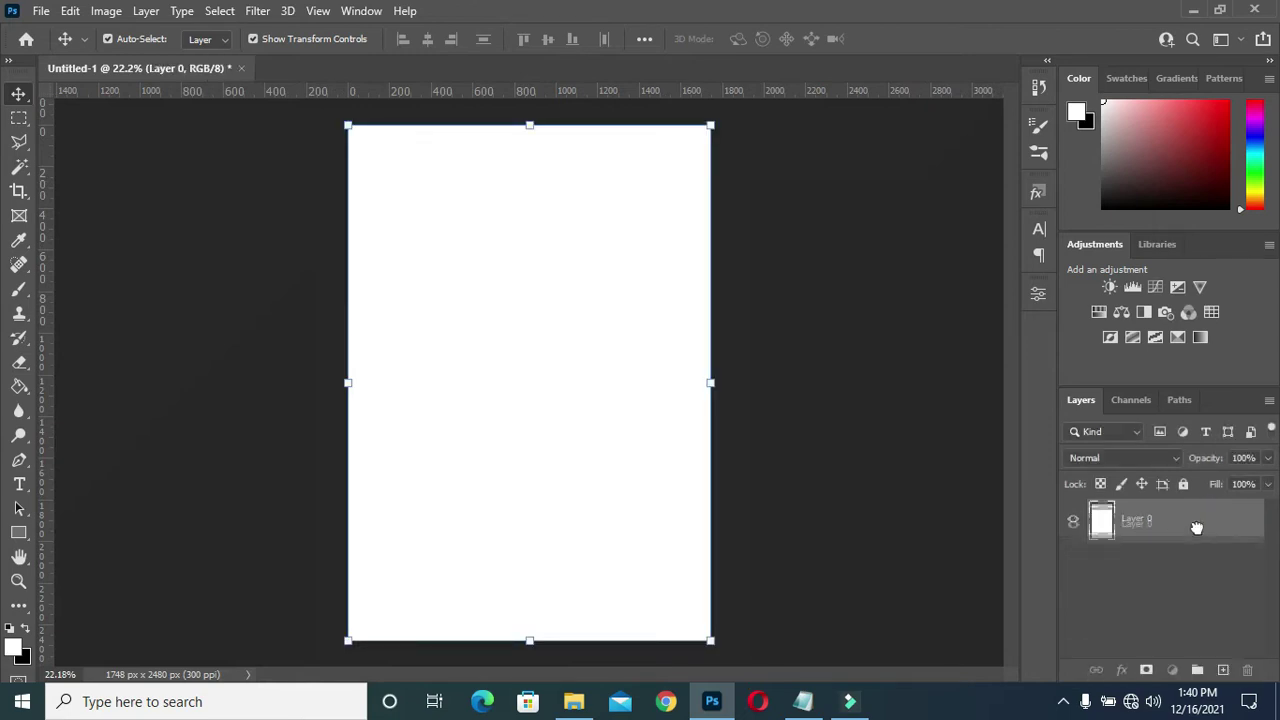
click(573, 701)
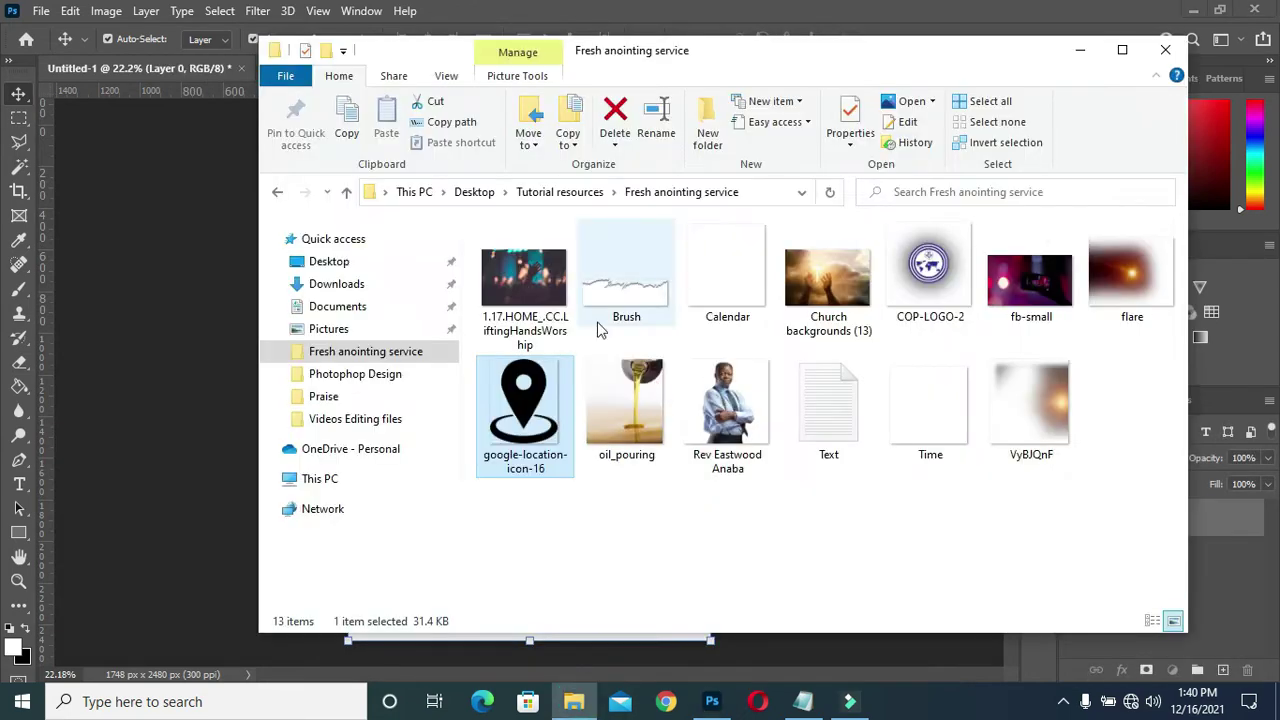
click(518, 283)
drag(540, 344, 579, 374)
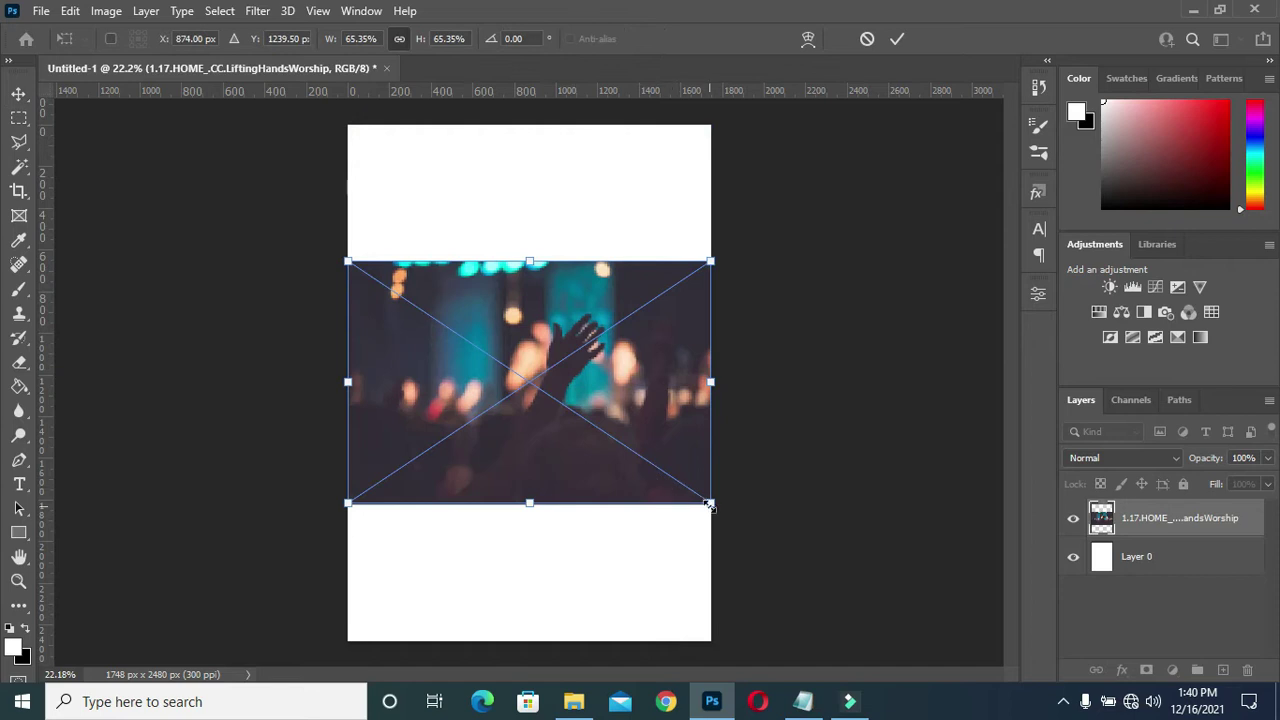
- Enlarge the worship photo to span the page width, centre it, and commit
drag(708, 503, 781, 582)
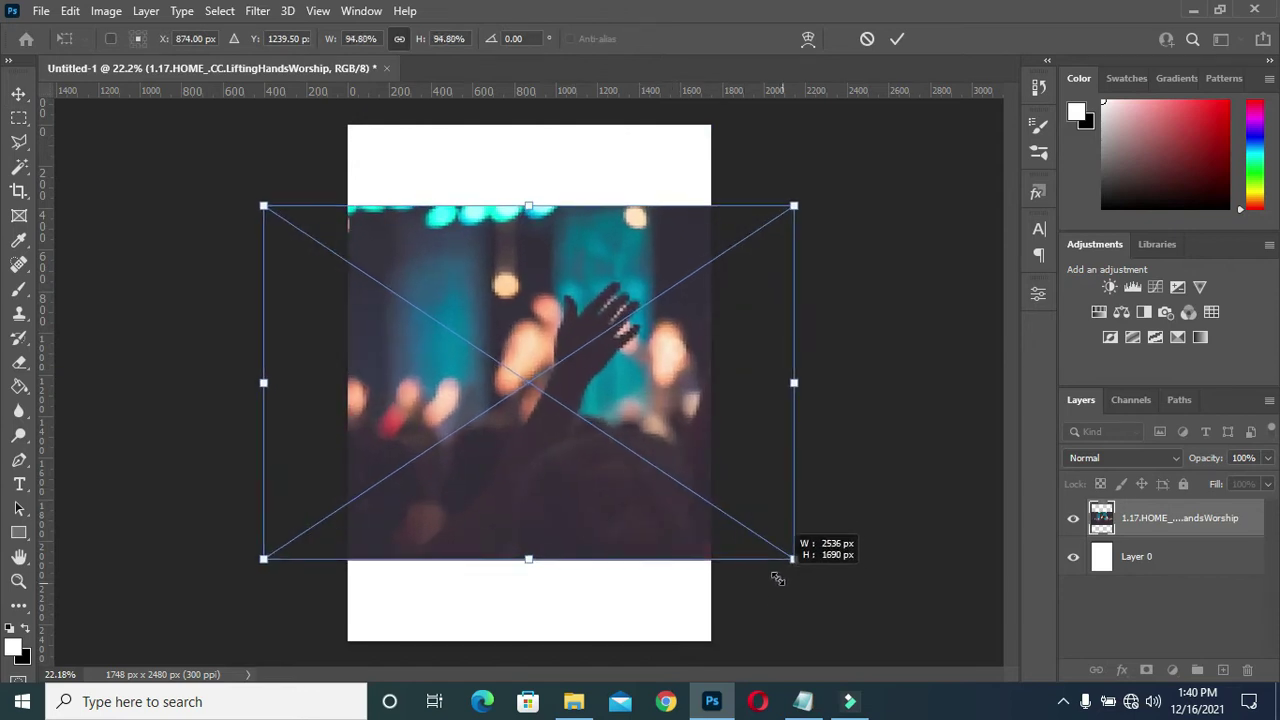
drag(566, 443, 565, 458)
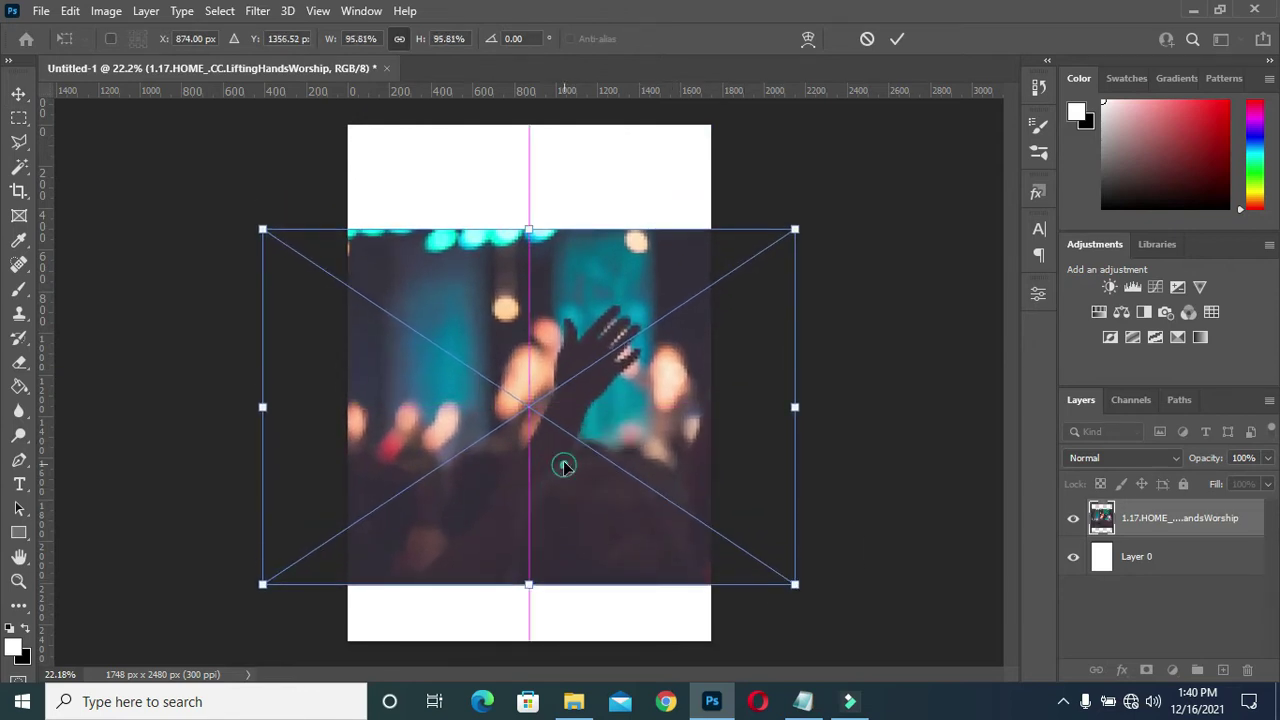
key(Return)
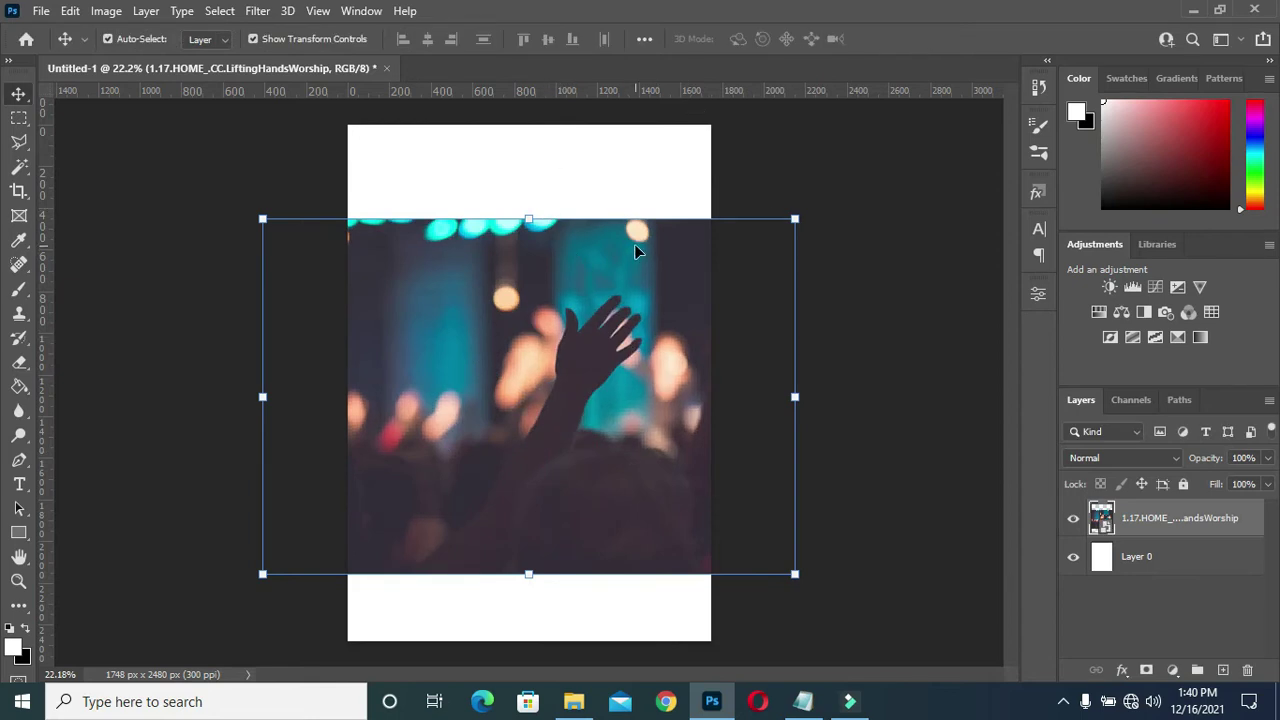
click(829, 194)
click(573, 701)
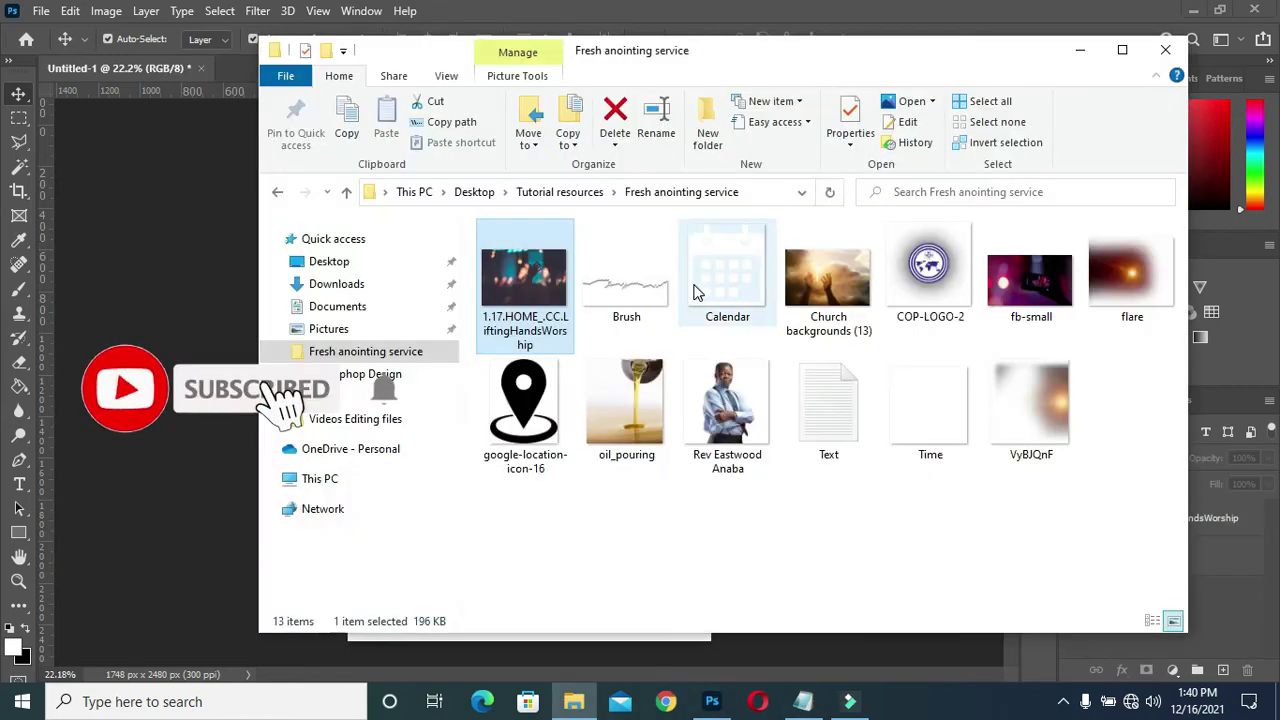
- Place the Church backgrounds (13) sky photo and fit it across the page top
mouse_move(828, 285)
mouse_down()
mouse_move(783, 505)
mouse_move(543, 381)
mouse_move(528, 106)
mouse_up()
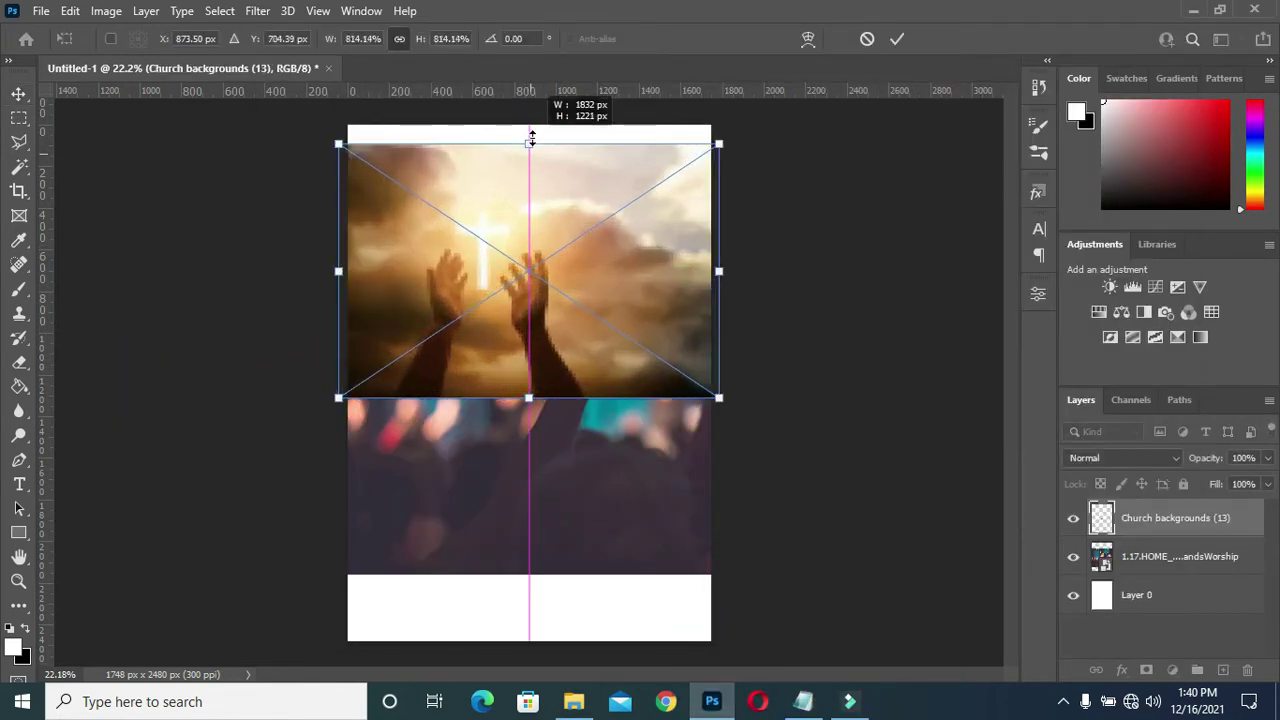
drag(547, 183, 542, 168)
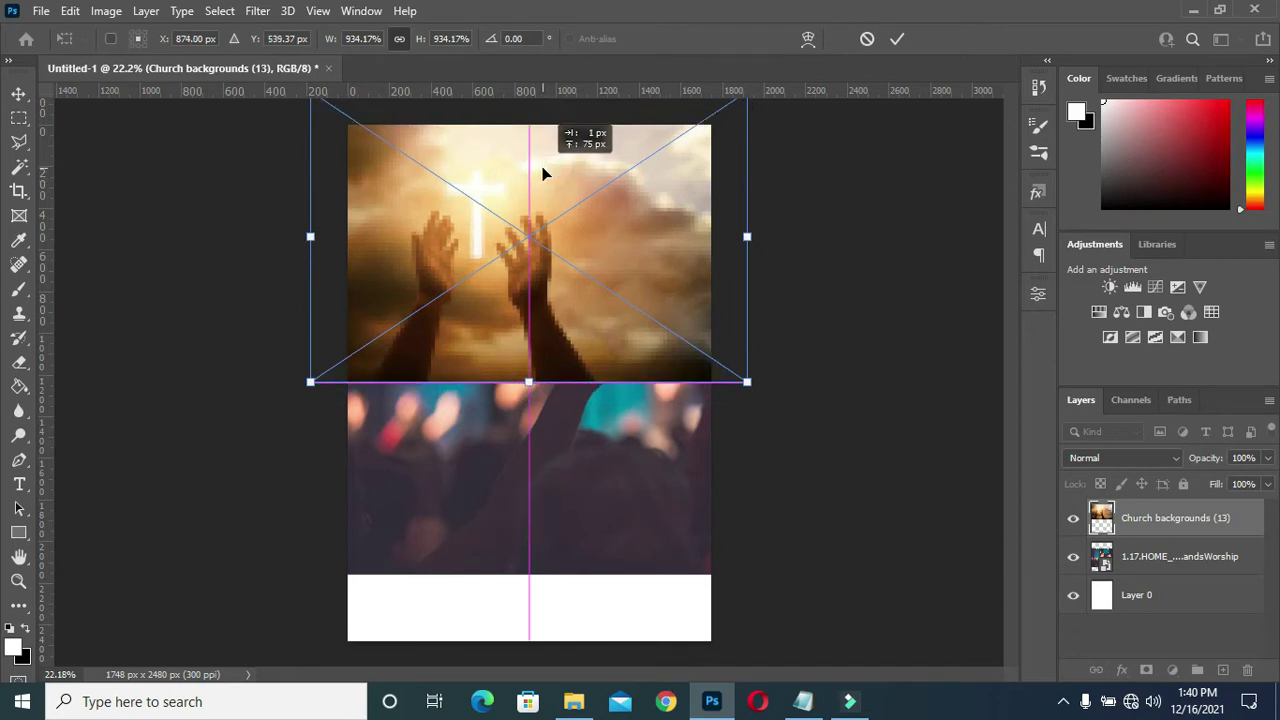
drag(745, 237, 711, 237)
drag(612, 248, 633, 244)
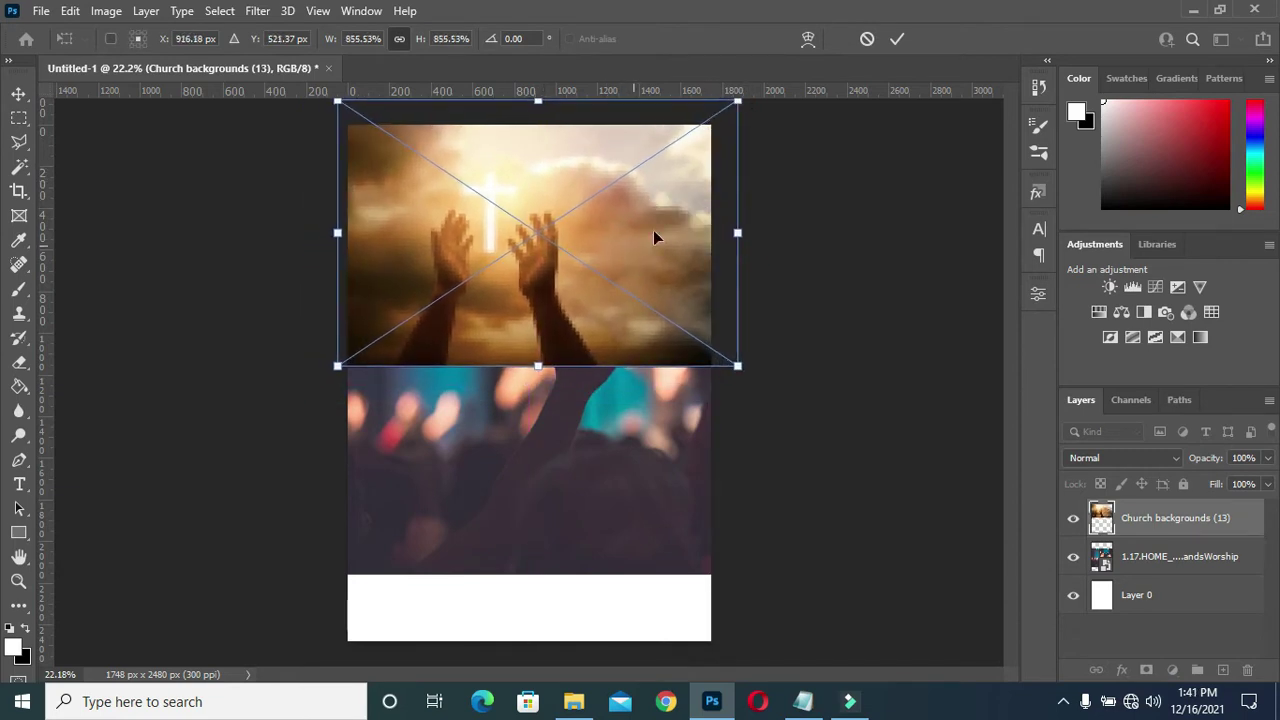
click(897, 38)
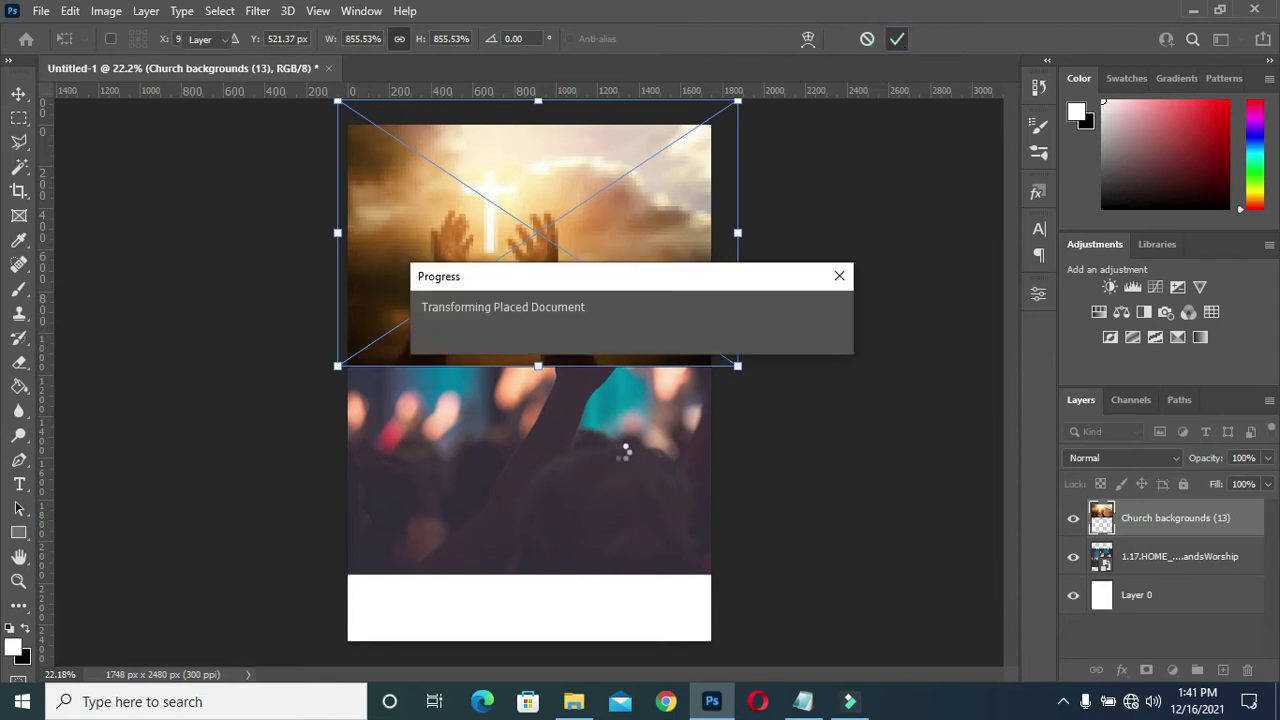
- Resize the worship photo slightly with a free transform and commit
click(626, 495)
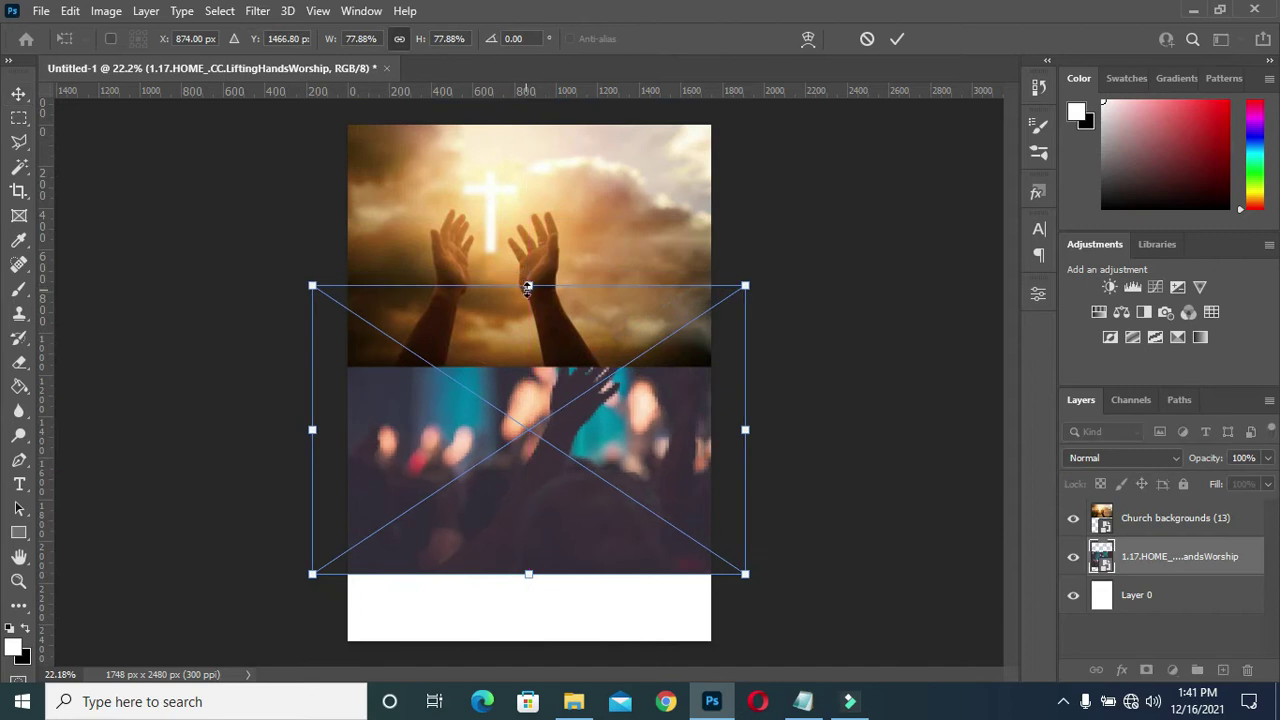
mouse_move(526, 270)
mouse_down()
mouse_move(528, 310)
mouse_move(528, 266)
mouse_up()
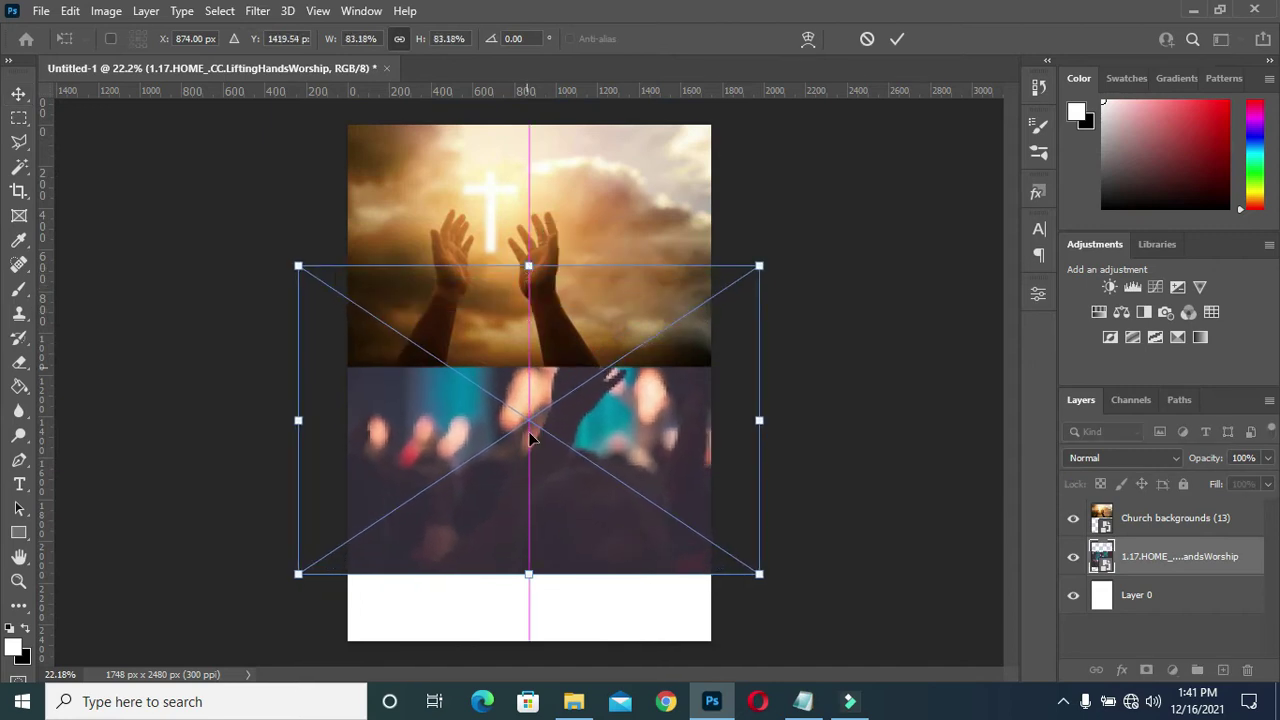
key(Return)
click(1131, 528)
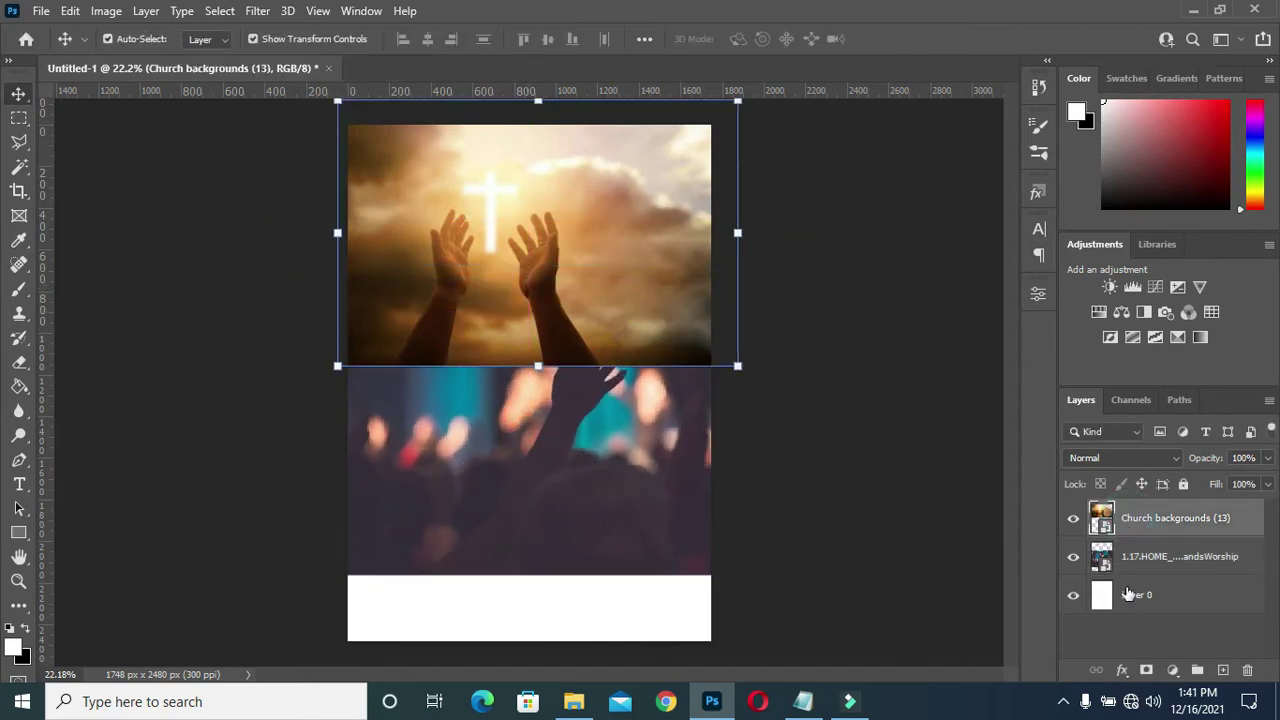
- Mask the sky photo and gradient-fade its bottom into the worship photo
click(1146, 669)
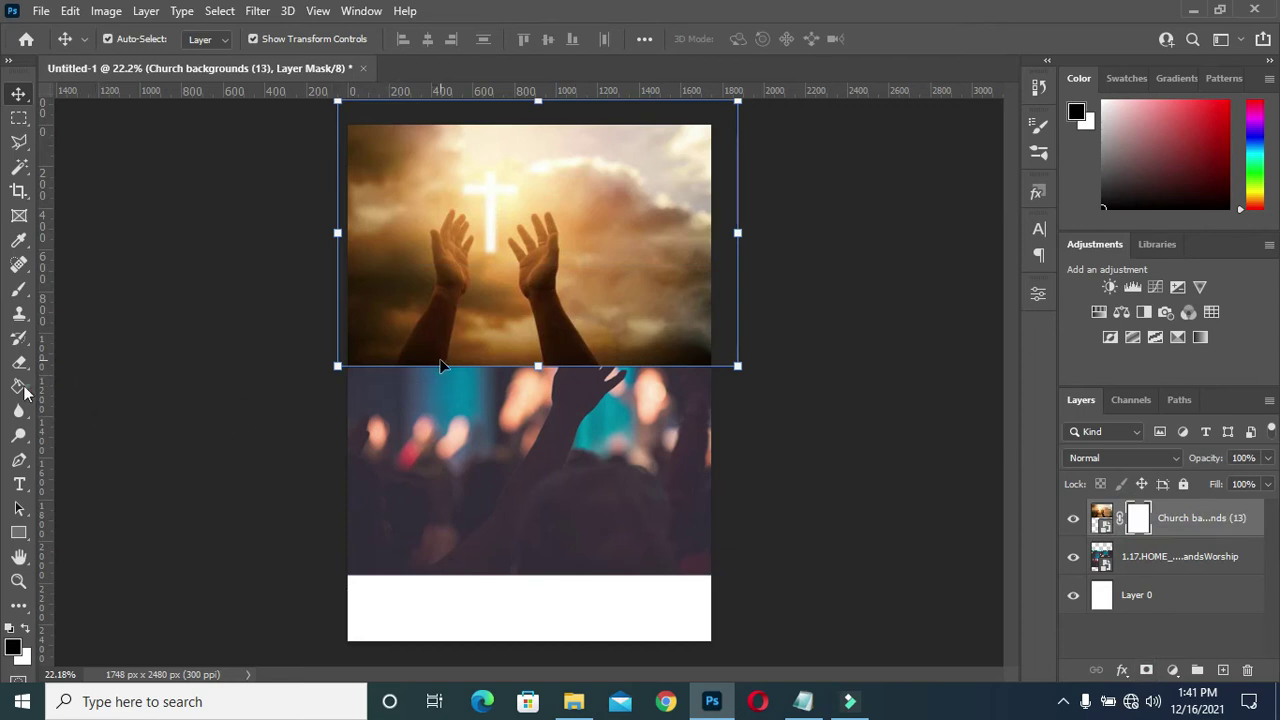
click(22, 388)
click(95, 380)
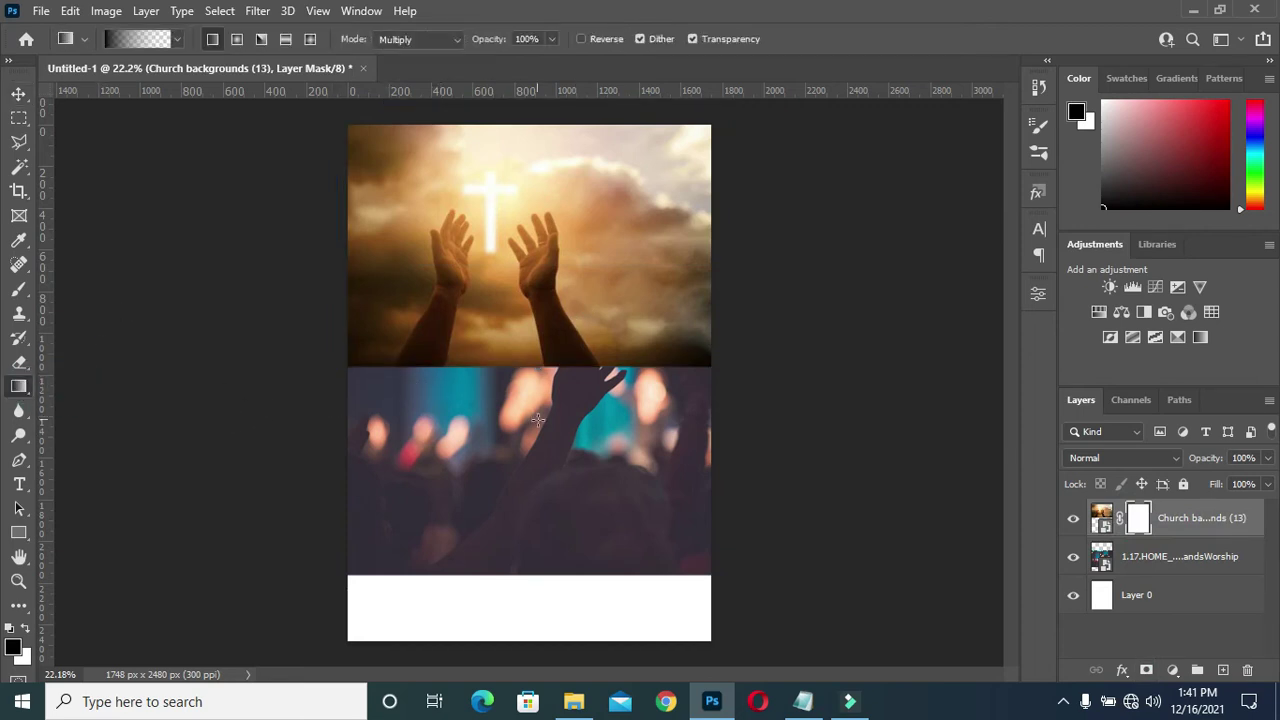
drag(526, 292, 517, 397)
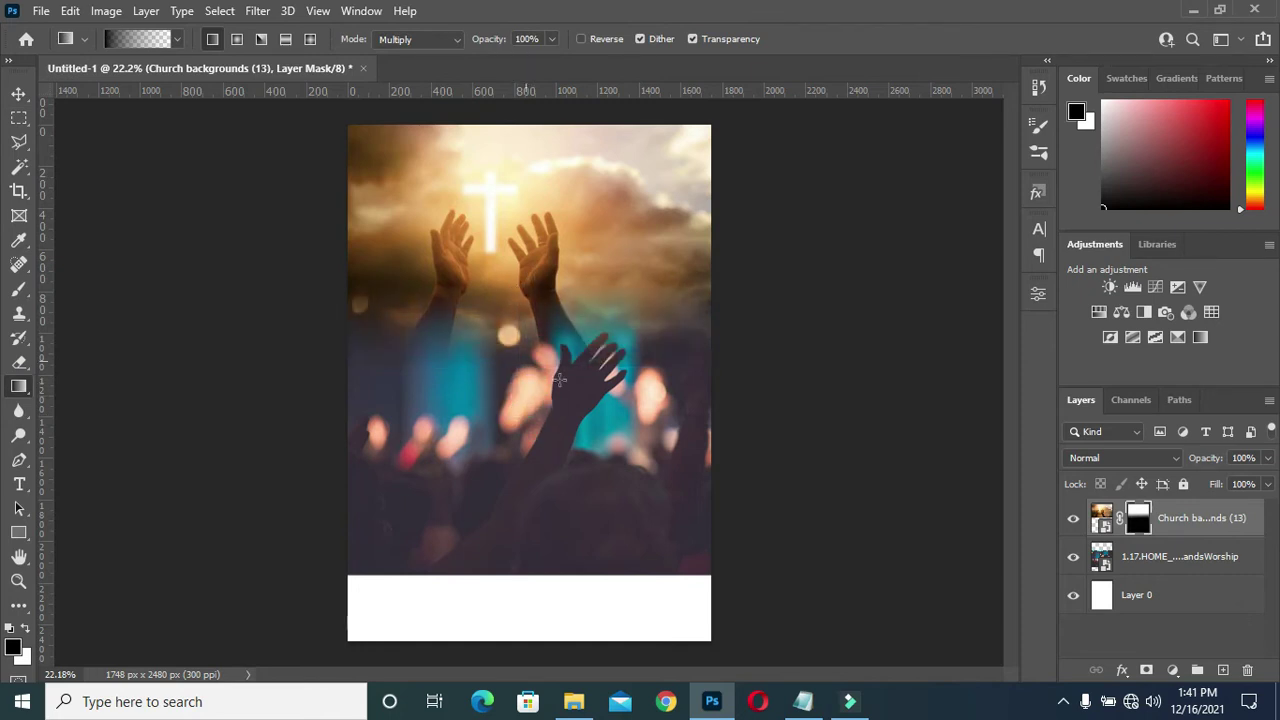
- Mask the worship photo and gradient-fade its top edge into white, with the sky hidden
click(1152, 560)
click(1148, 668)
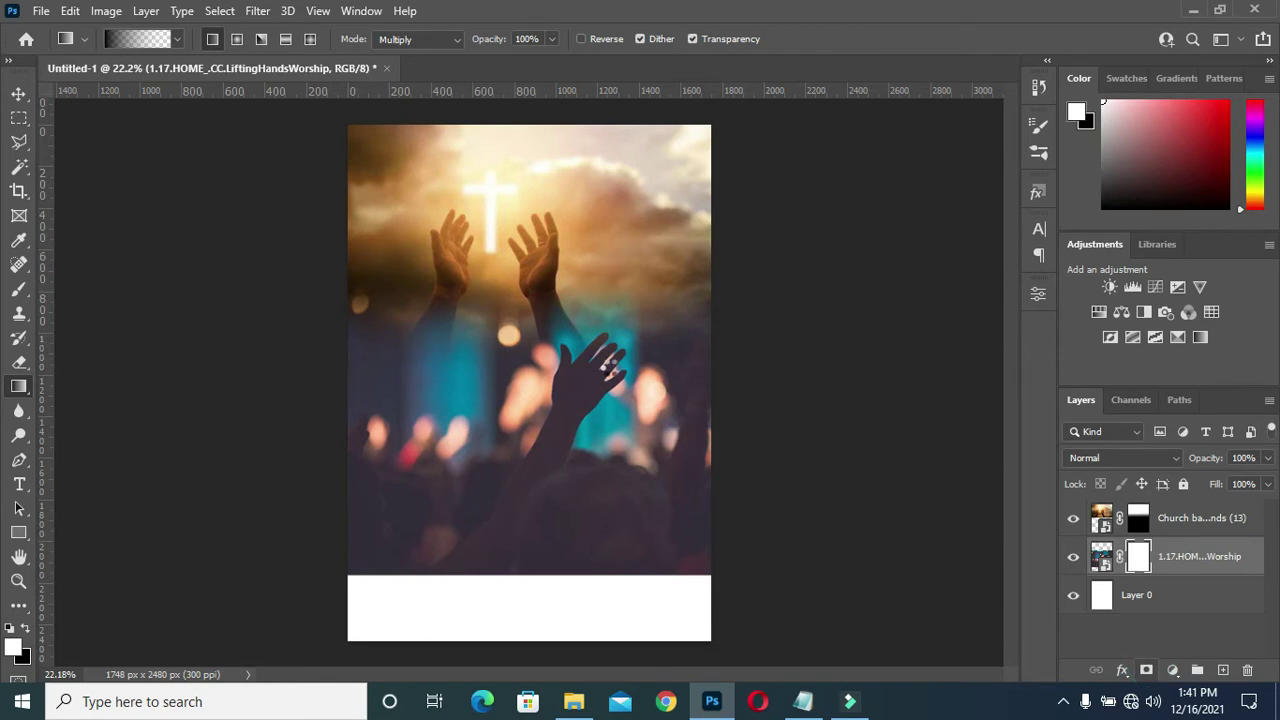
click(1070, 518)
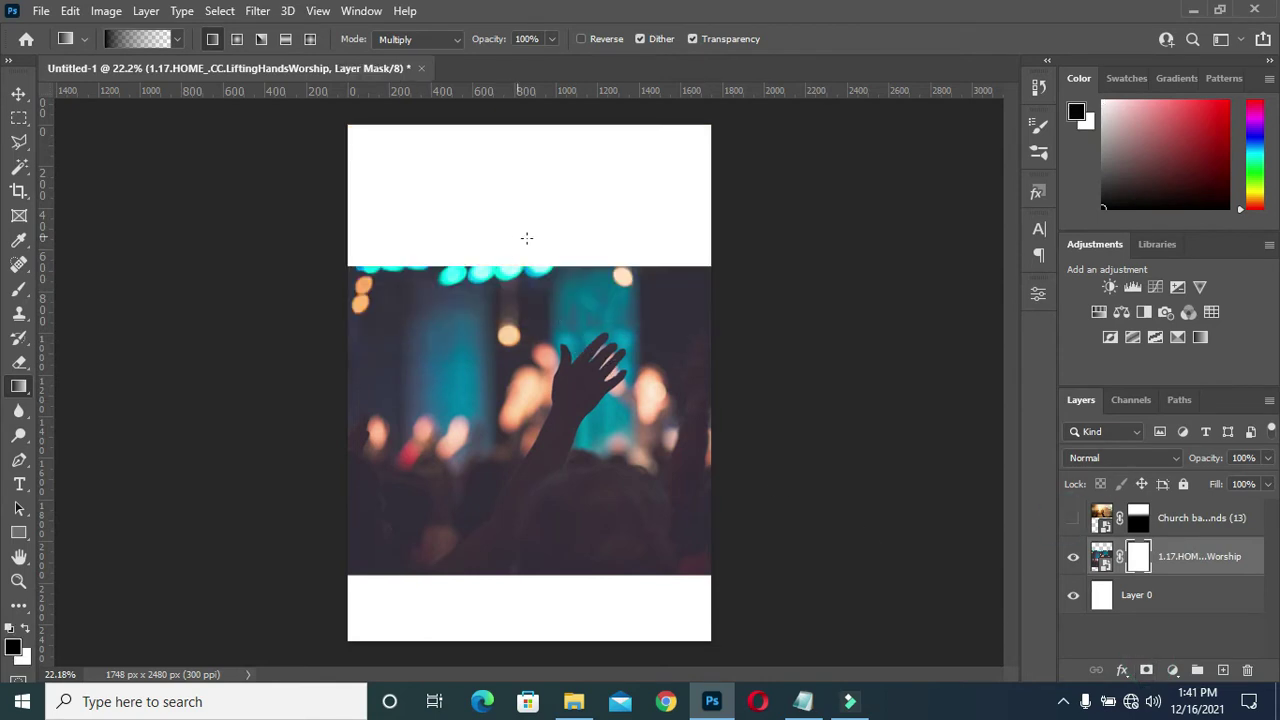
drag(537, 217, 540, 340)
drag(513, 231, 514, 318)
key(ctrl+z)
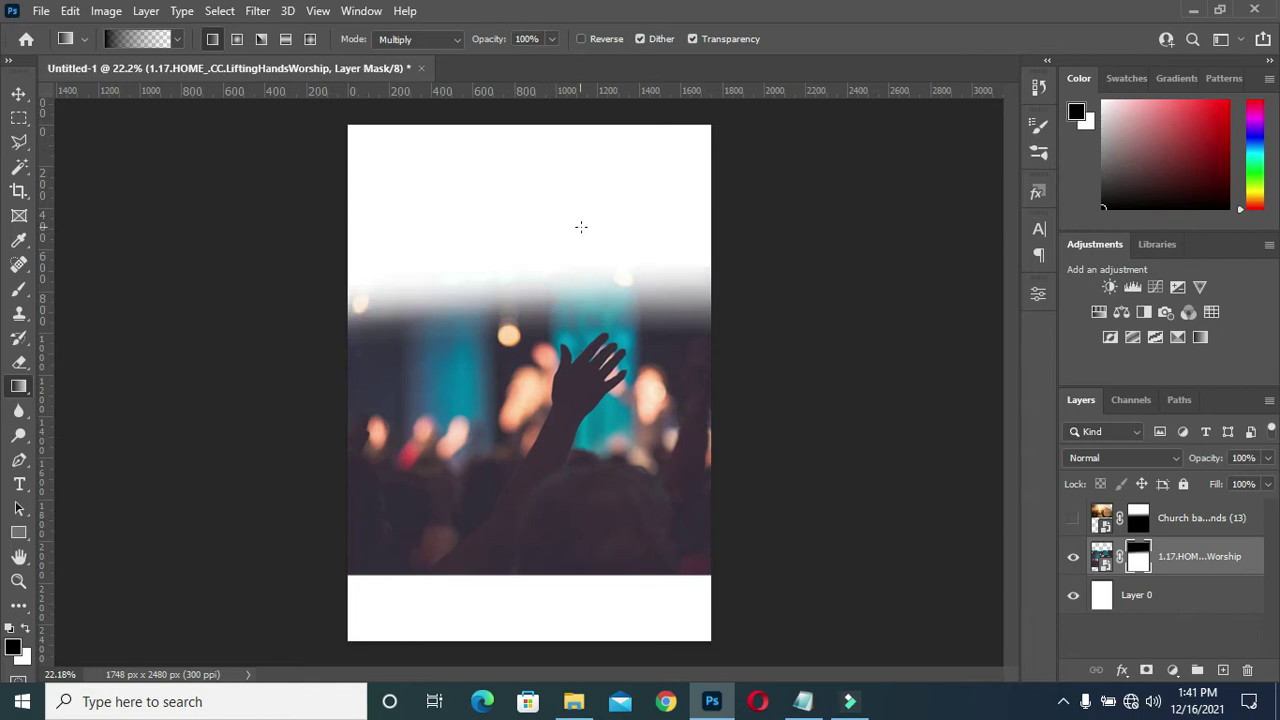
key(ctrl+z)
drag(551, 234, 552, 325)
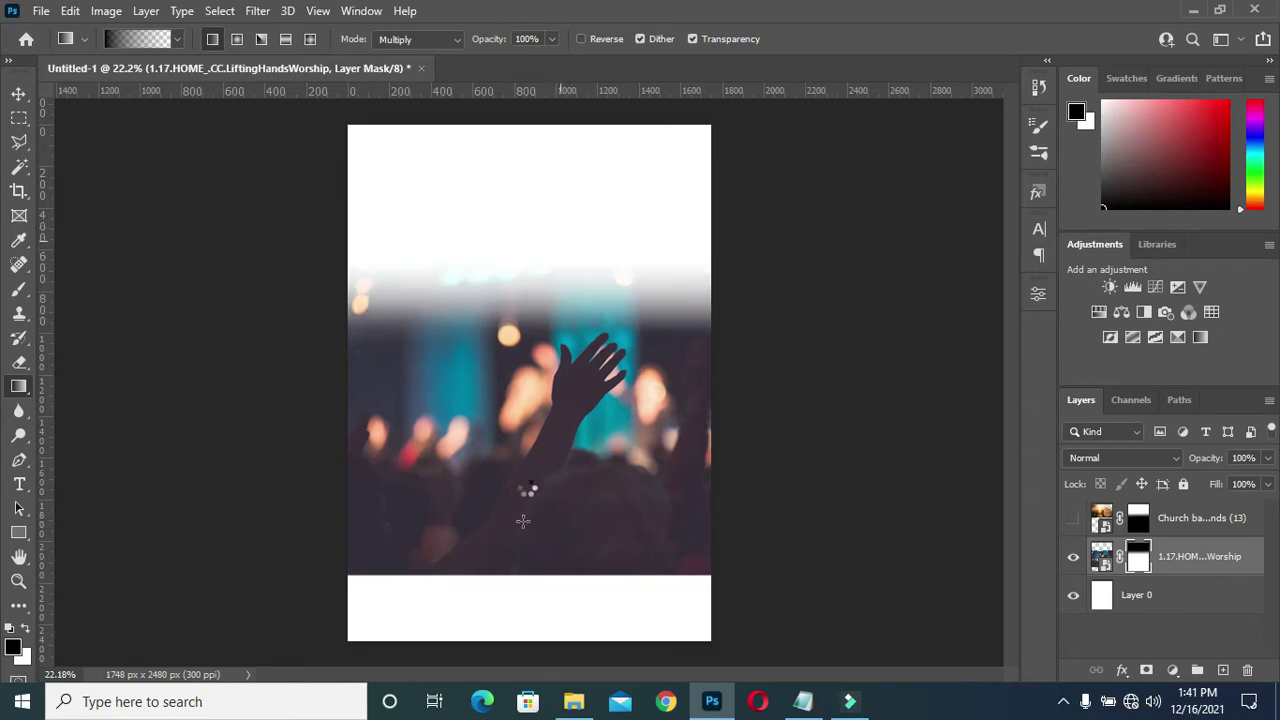
- Fade the worship photo's bottom edge into white and show the sky photo again
drag(528, 610, 530, 505)
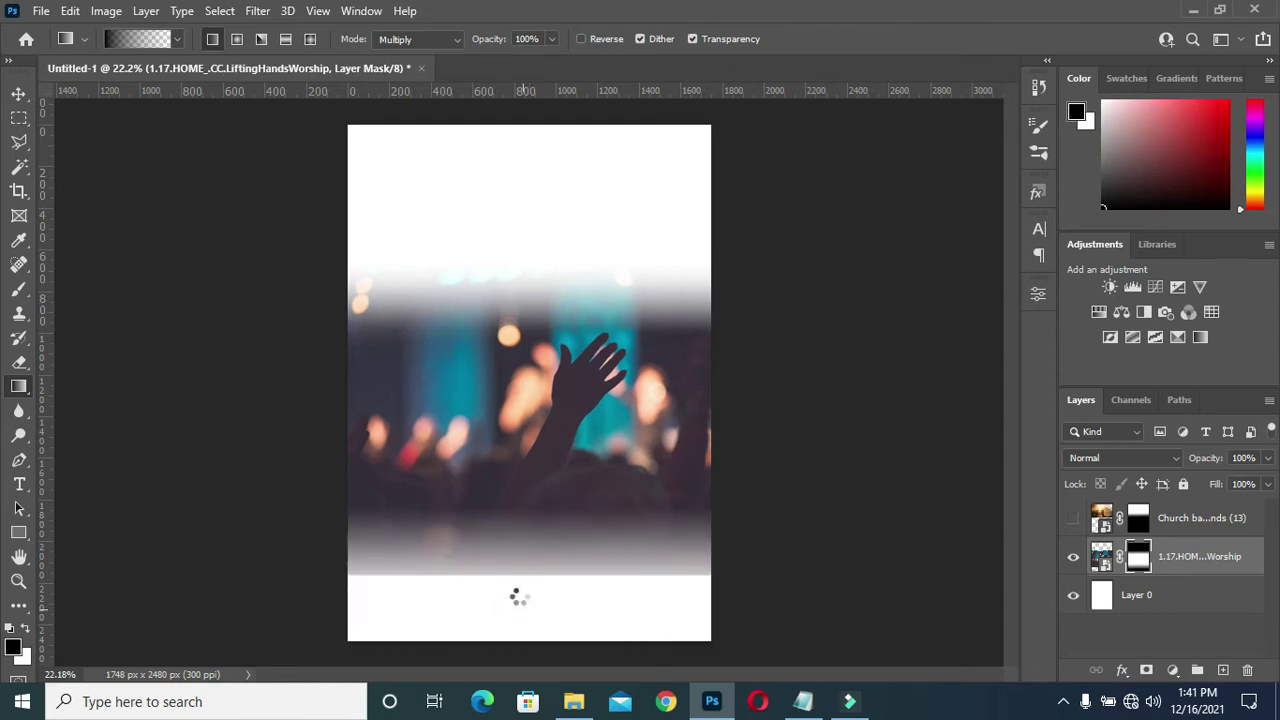
drag(504, 615, 509, 549)
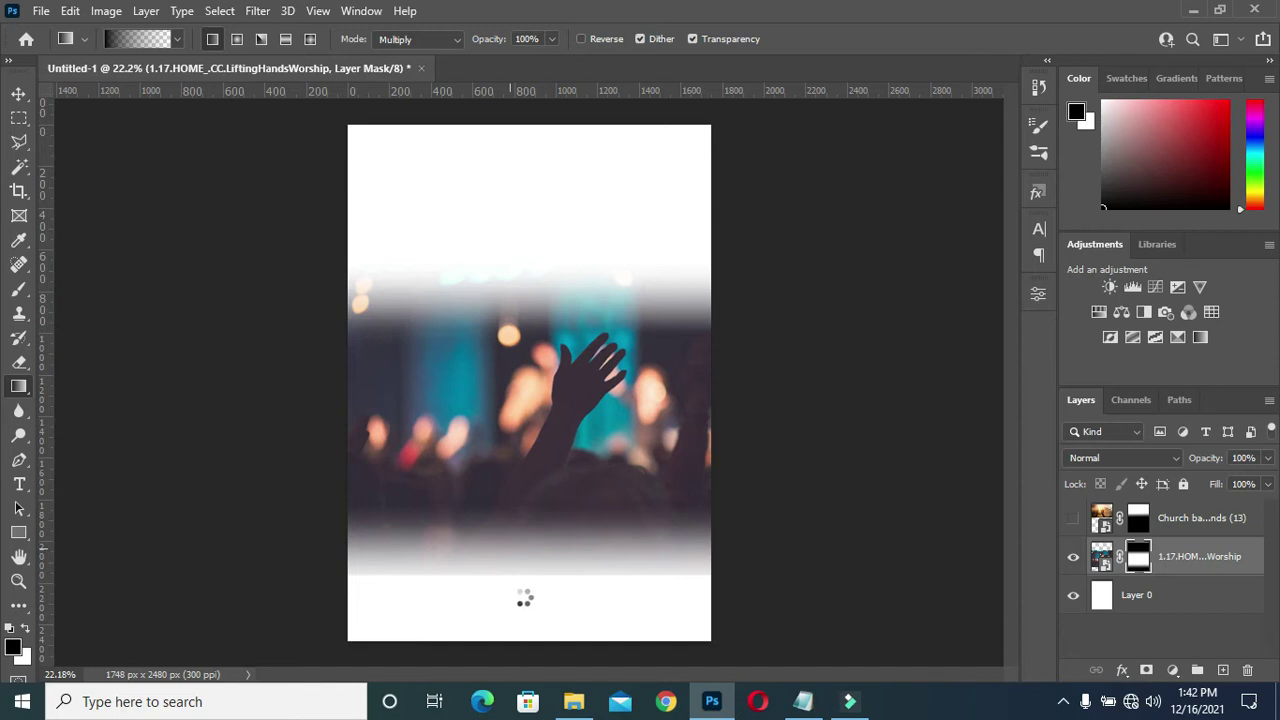
click(20, 97)
click(149, 277)
click(1073, 518)
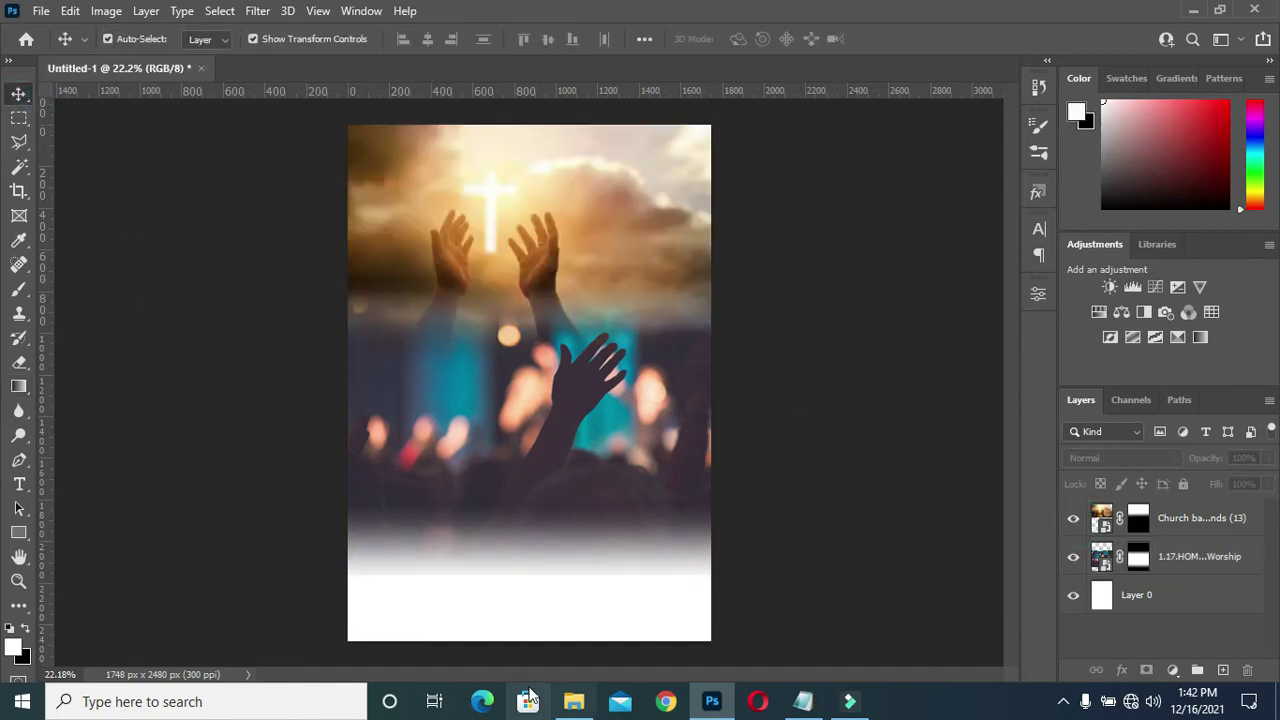
- Drag the fb-small phone photo onto the flyer and stretch it up and down over the page
click(571, 699)
click(1026, 285)
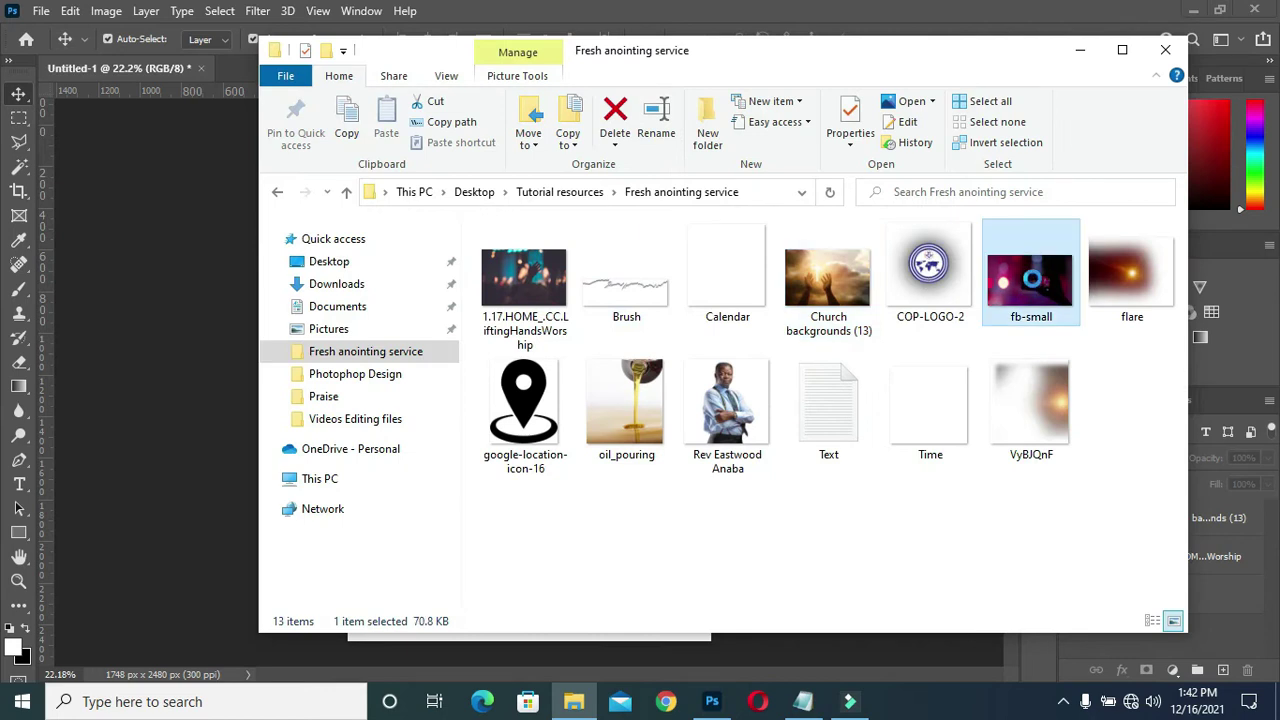
drag(1033, 293, 557, 383)
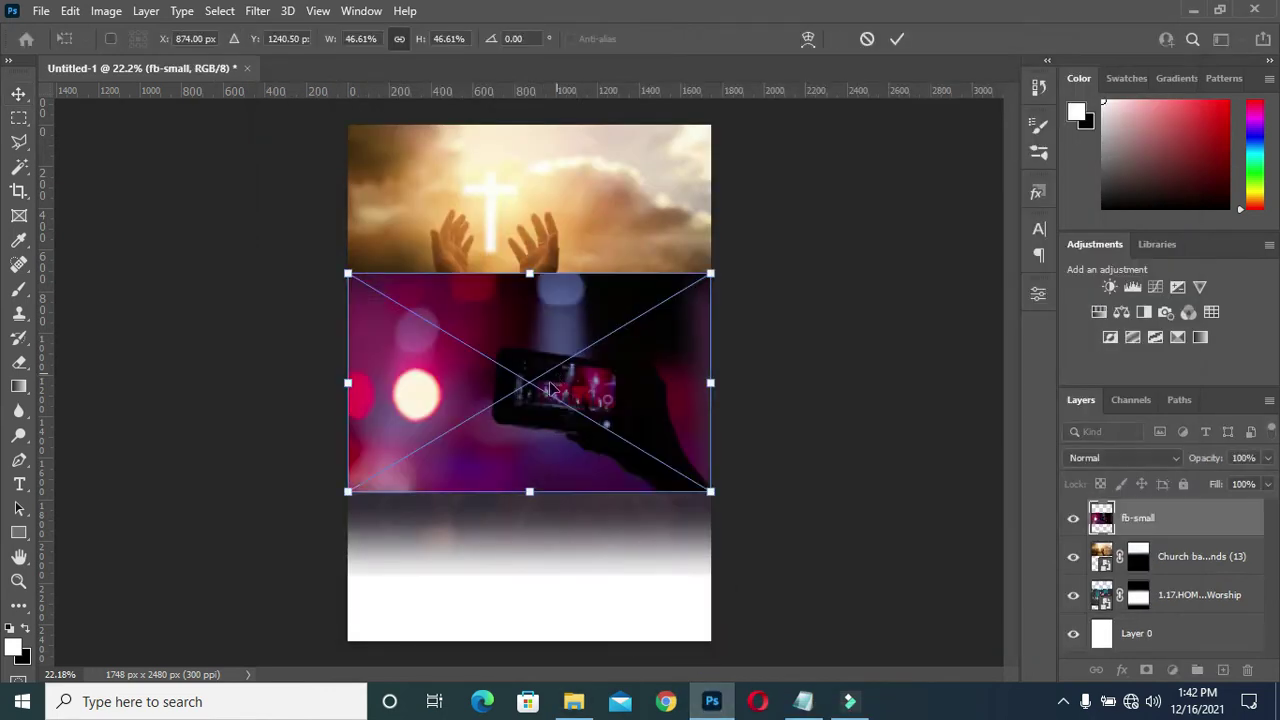
drag(528, 493, 528, 621)
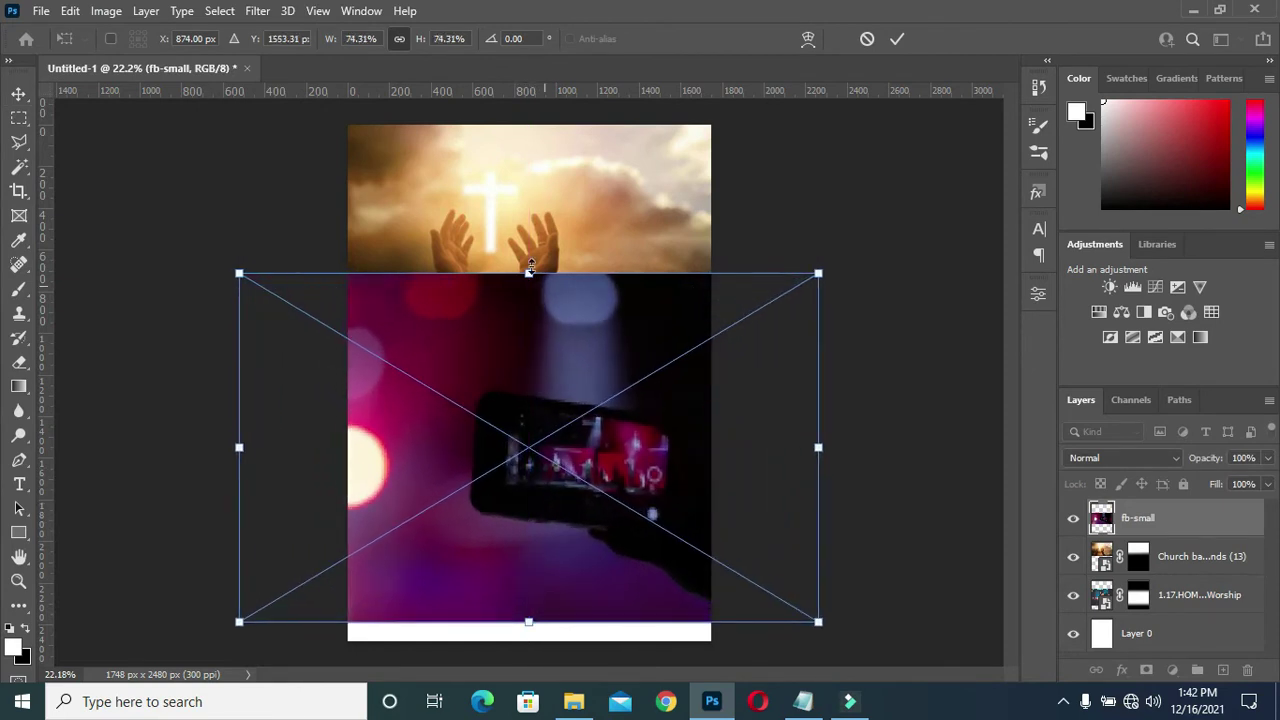
drag(529, 273, 537, 211)
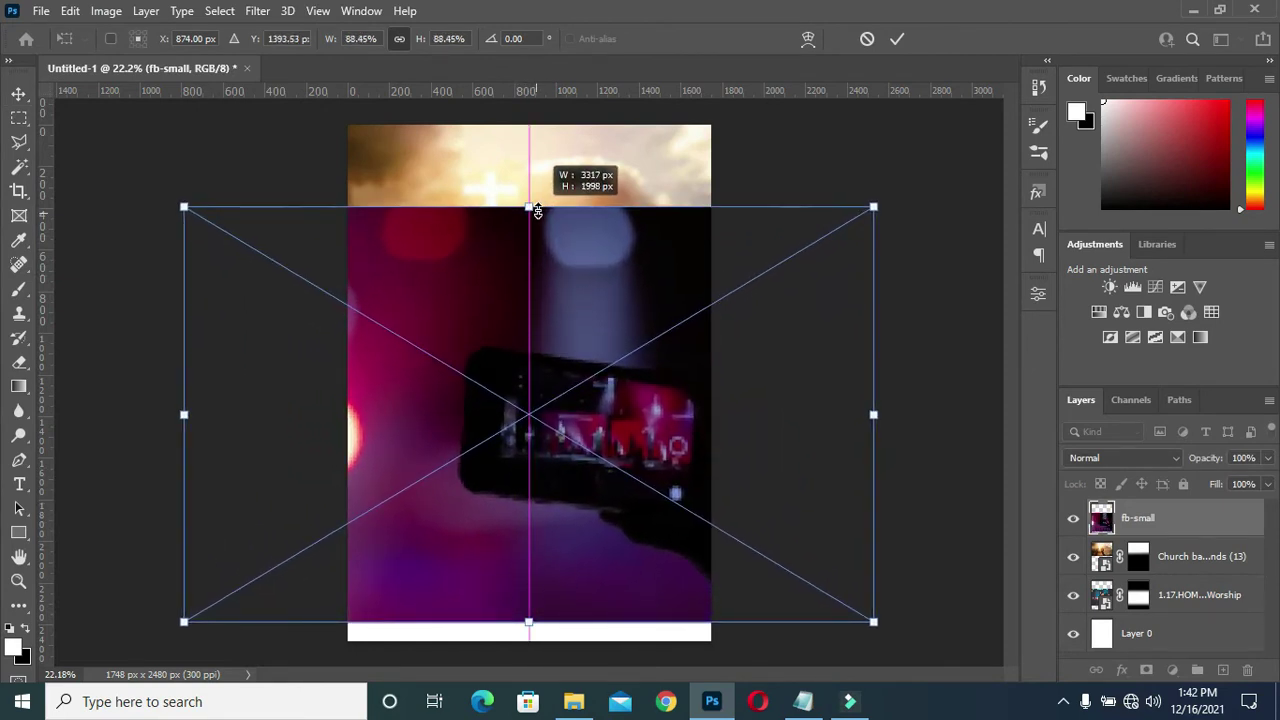
- Centre the fb-small photo on the page and commit it at 88.85%
mouse_move(567, 304)
mouse_down()
mouse_move(576, 281)
mouse_move(697, 280)
mouse_up()
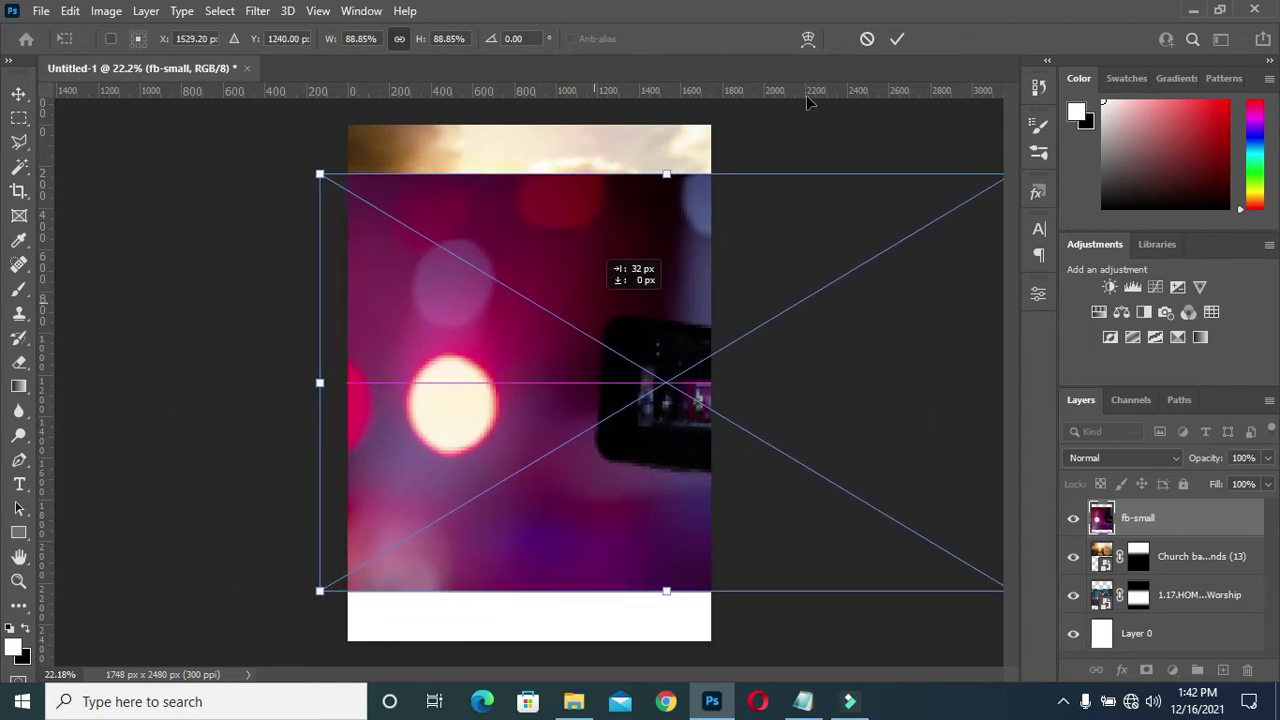
drag(590, 312, 806, 100)
mouse_move(660, 326)
mouse_down()
mouse_move(362, 512)
mouse_move(364, 530)
mouse_up()
click(900, 38)
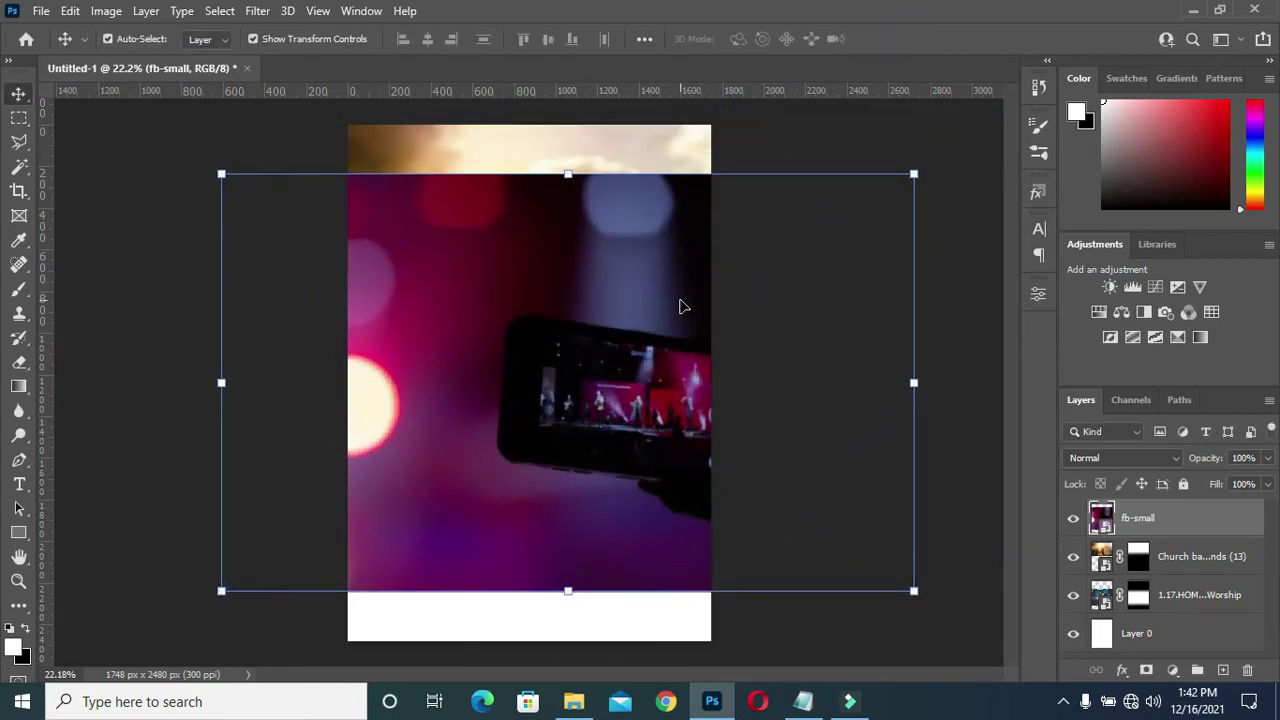
click(1119, 459)
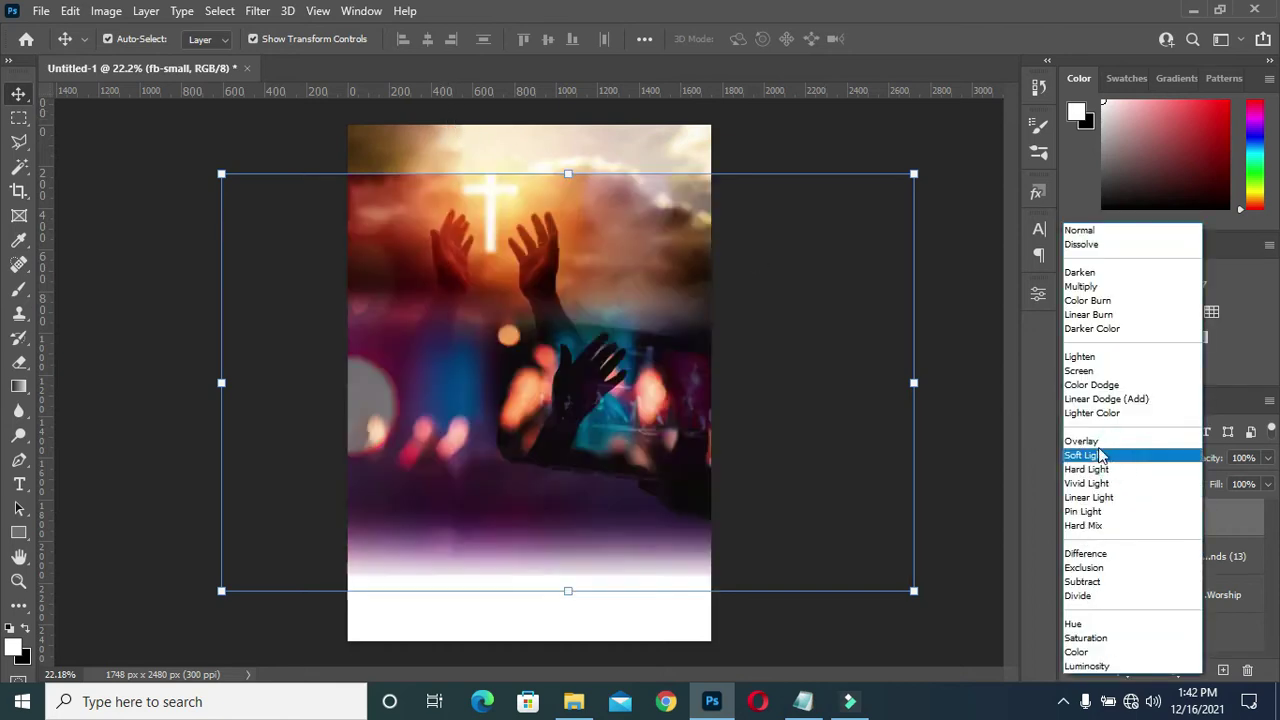
- Set fb-small to Overlay and apply a Gaussian Blur with radius about 50 px
click(1097, 448)
click(257, 10)
mouse_move(268, 251)
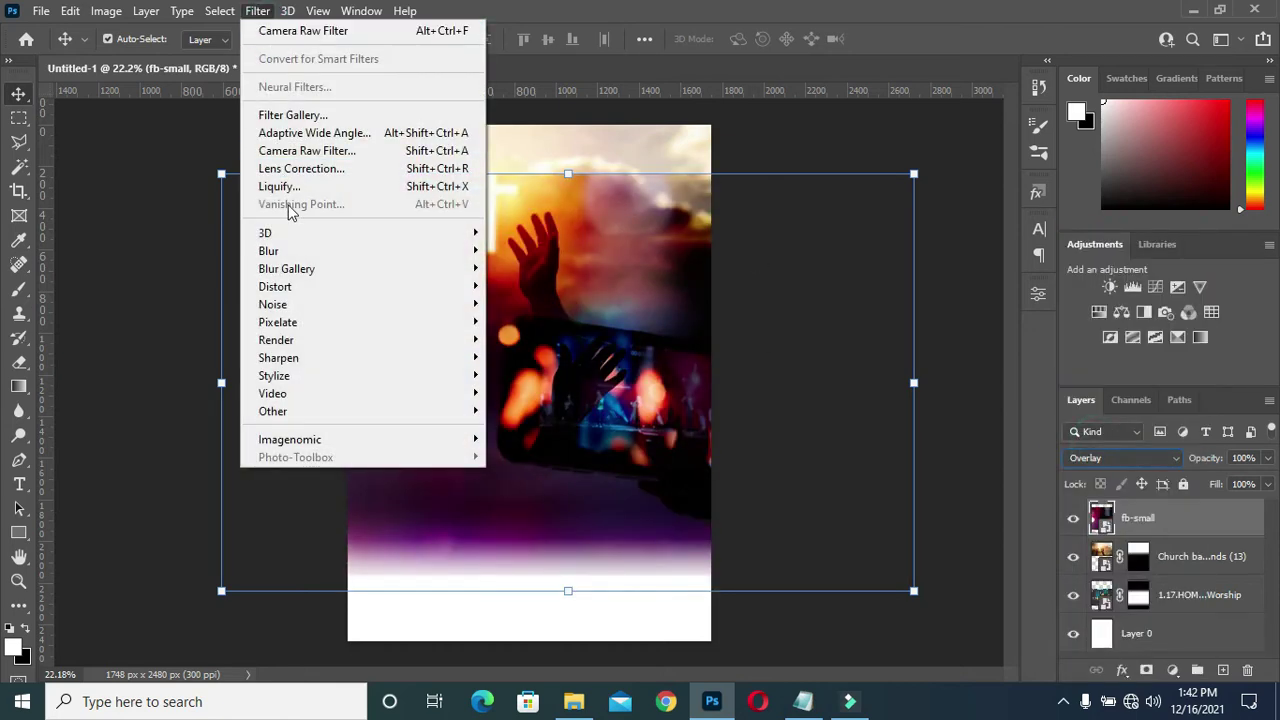
click(533, 322)
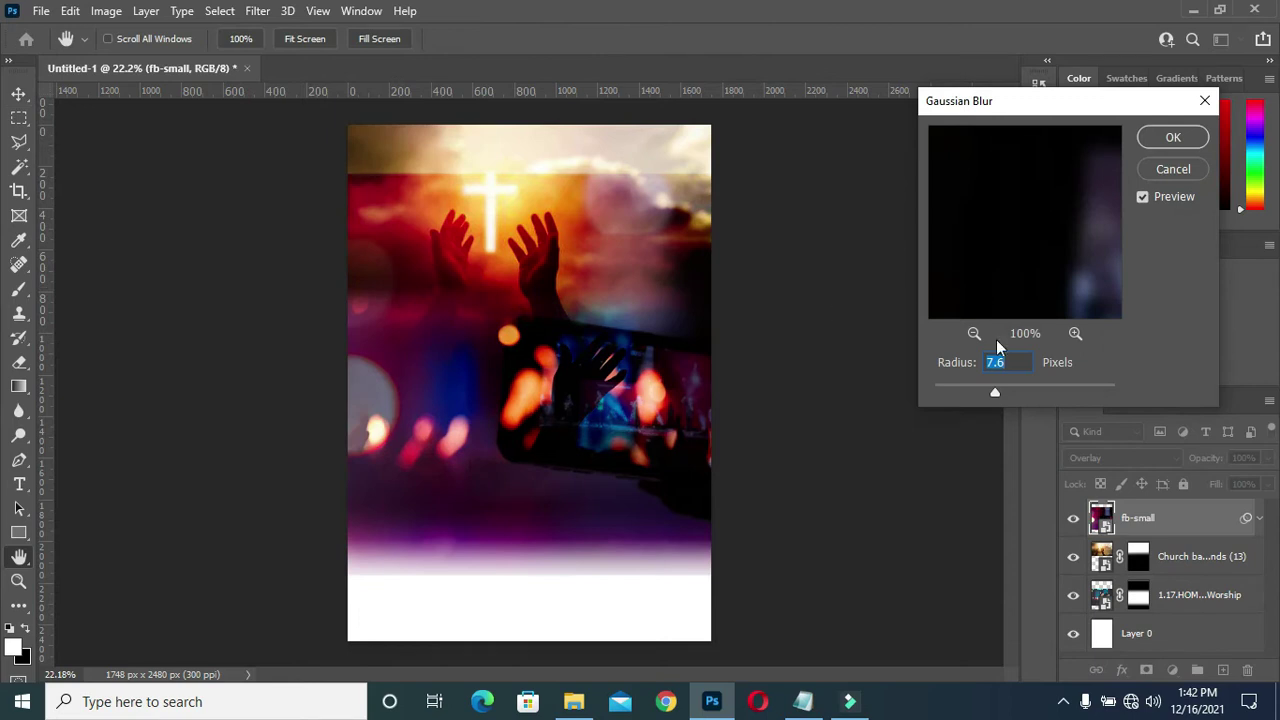
drag(1014, 394, 1025, 394)
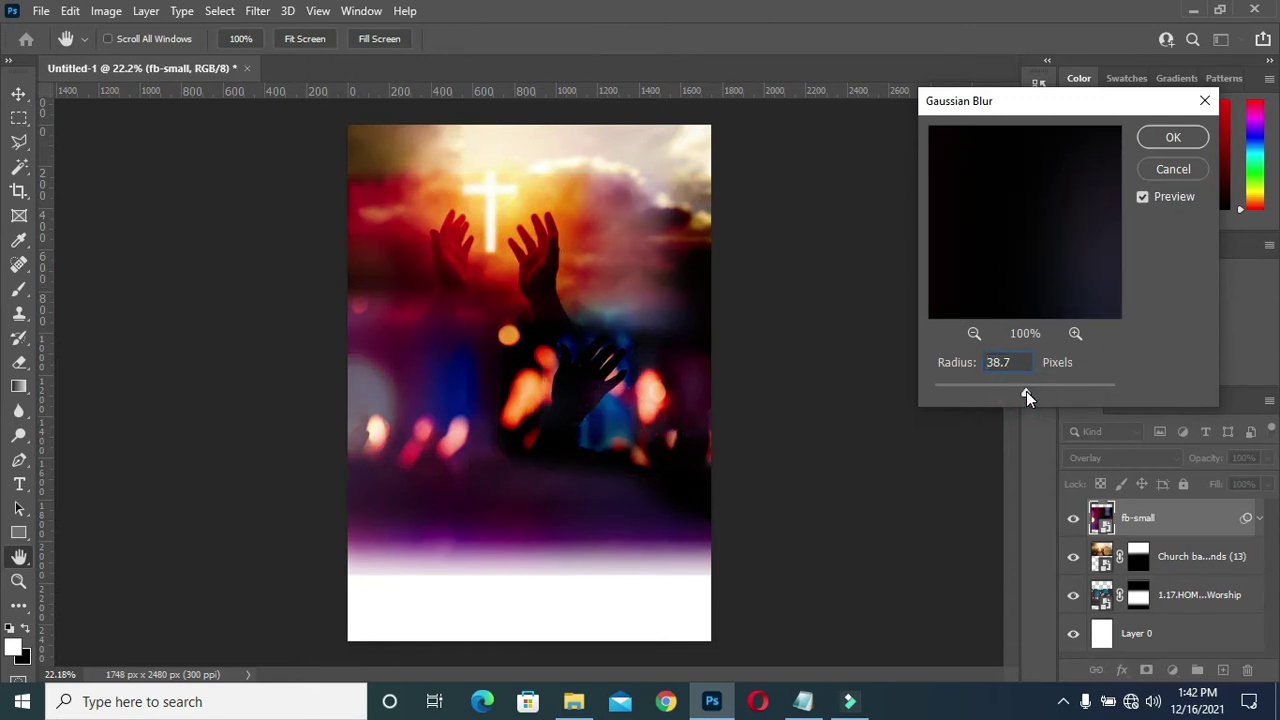
drag(1026, 391, 1033, 388)
click(1158, 141)
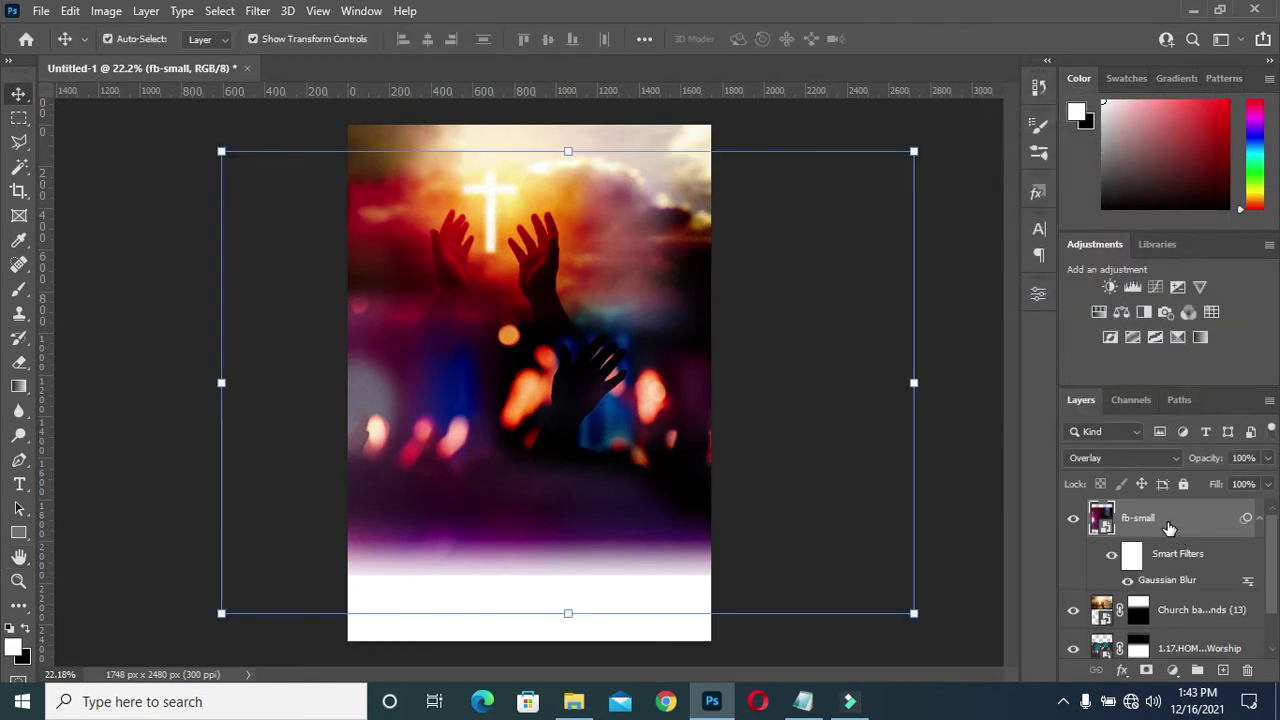
click(183, 386)
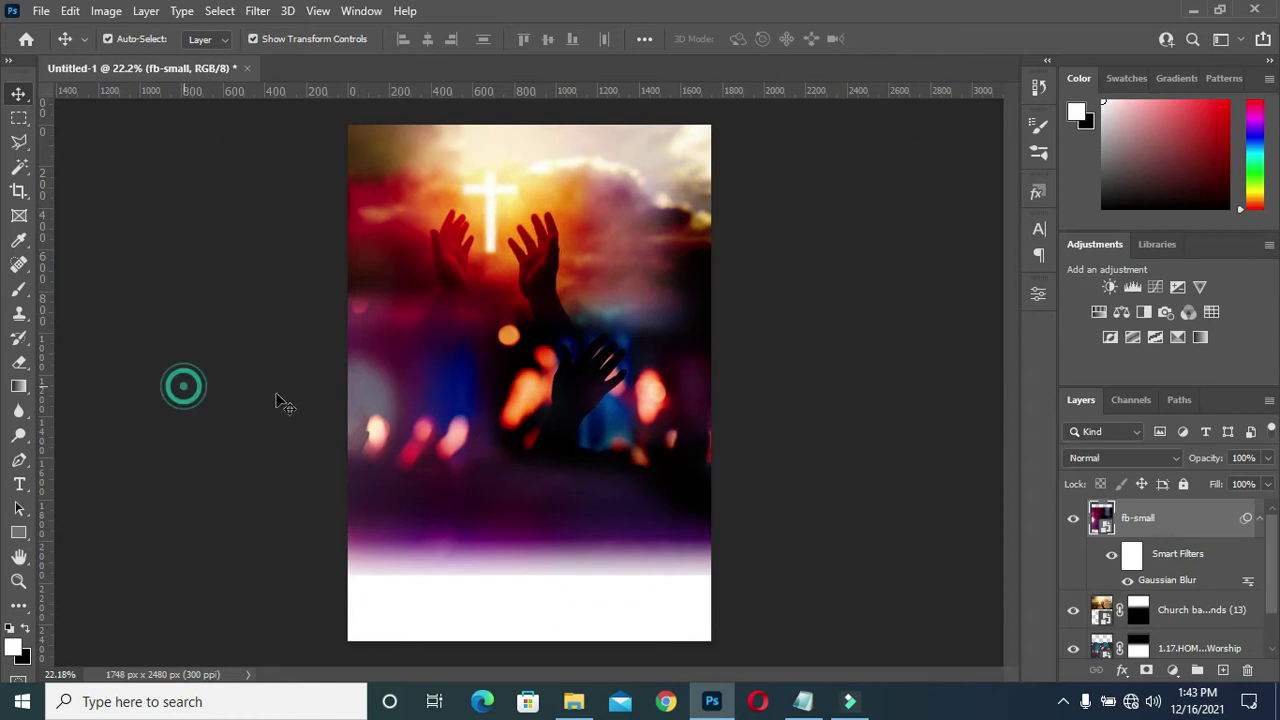
- Nudge the fb-small photo left into position
mouse_move(434, 438)
mouse_down()
mouse_move(410, 445)
mouse_move(430, 445)
mouse_up()
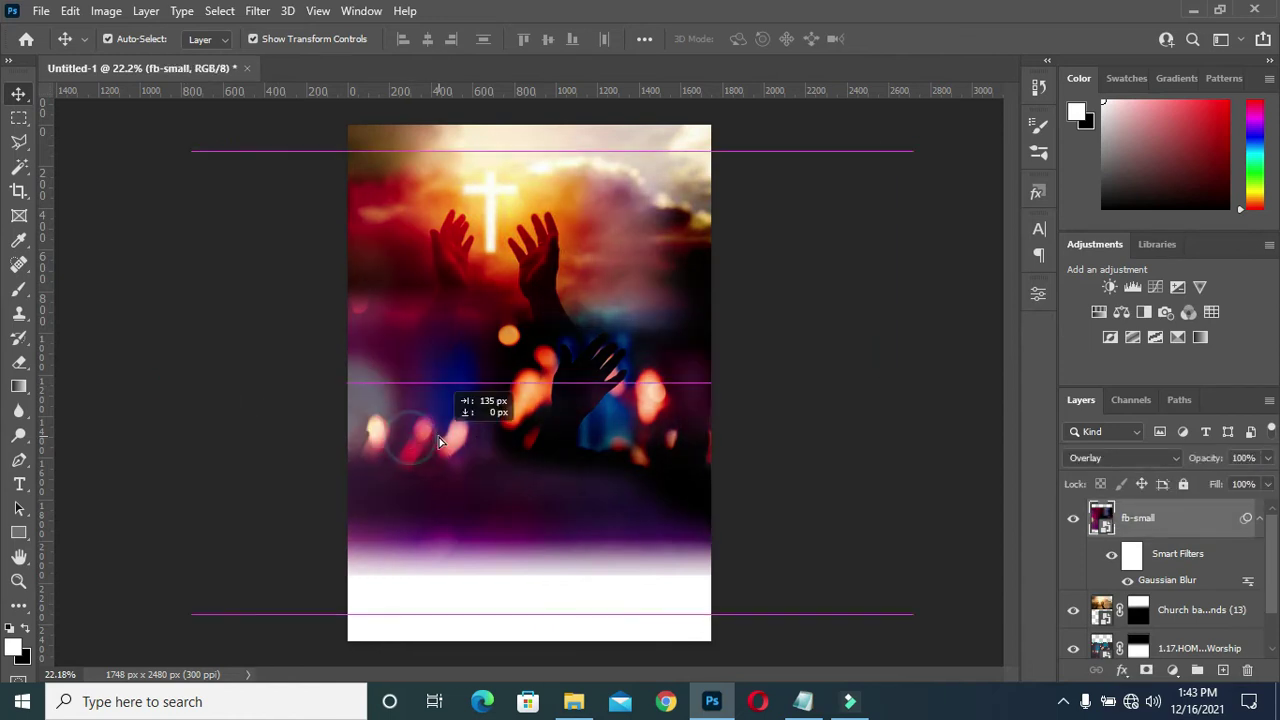
click(1258, 521)
drag(571, 417, 576, 417)
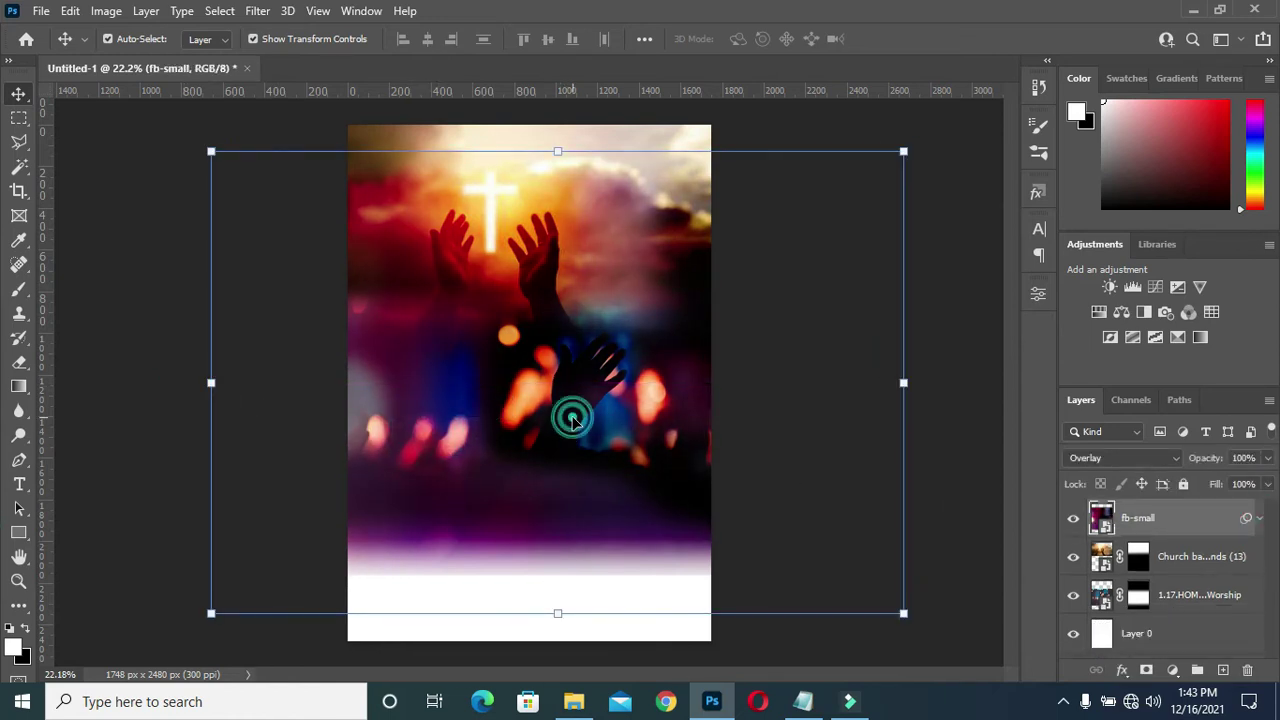
click(541, 155)
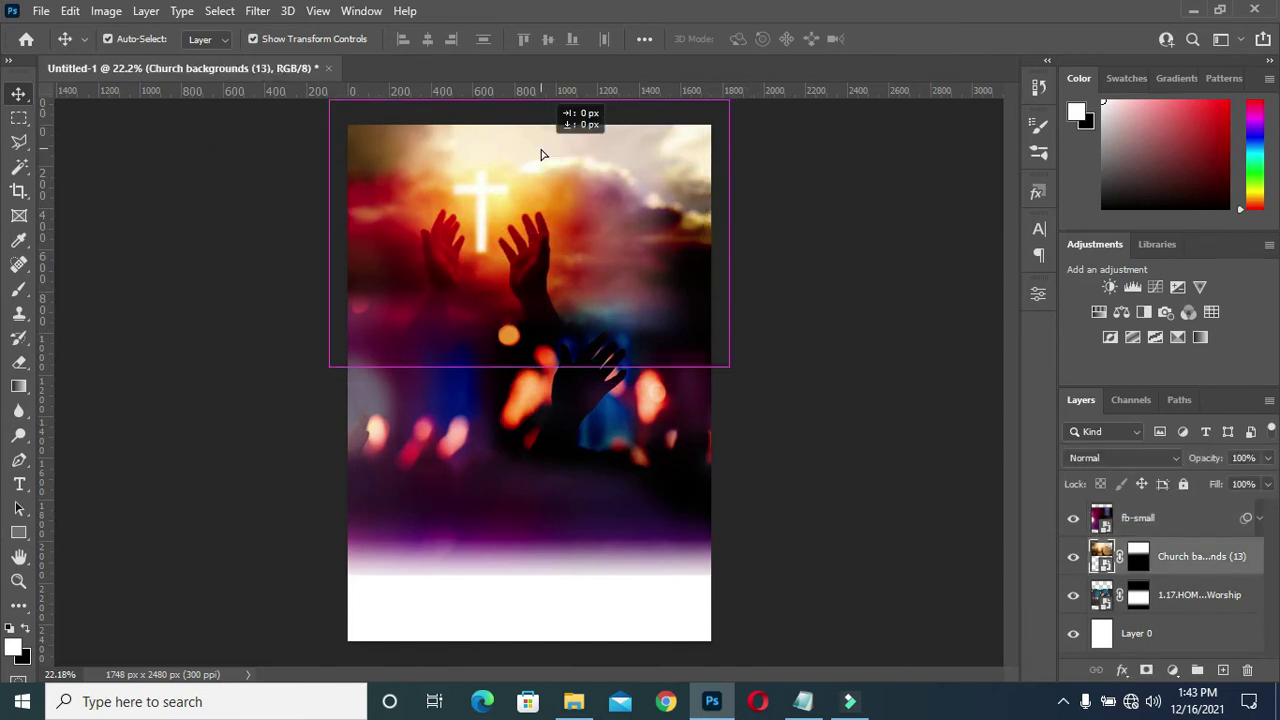
click(851, 206)
mouse_move(632, 449)
mouse_down()
mouse_move(596, 449)
mouse_move(614, 440)
mouse_up()
click(806, 449)
- Move the lifting-hands worship photo down and to the left, and commit
click(1183, 594)
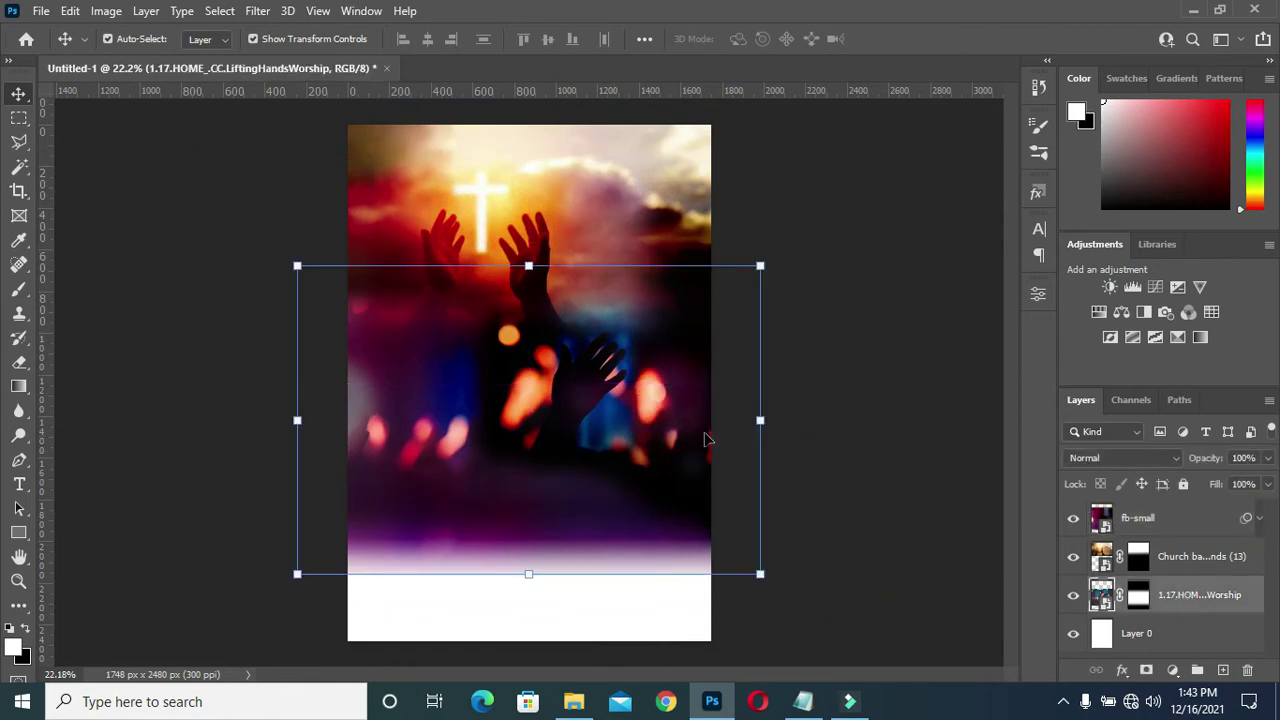
click(751, 427)
drag(578, 460, 530, 479)
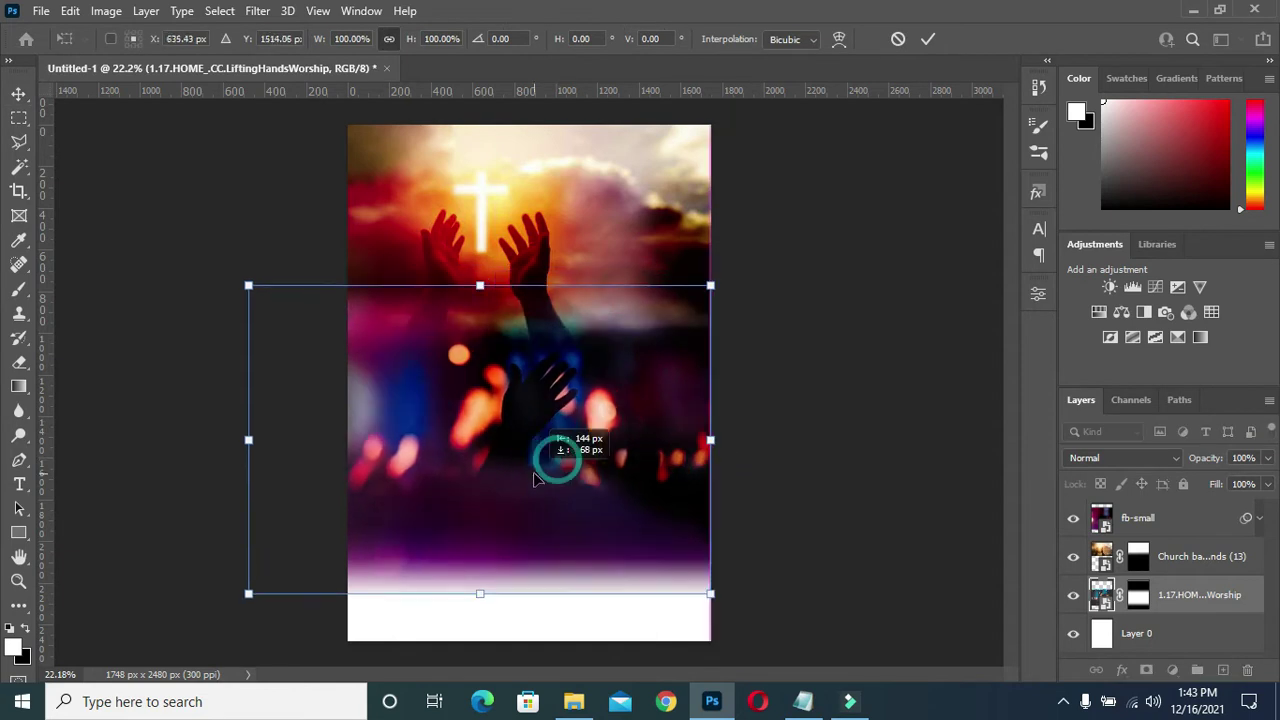
click(928, 39)
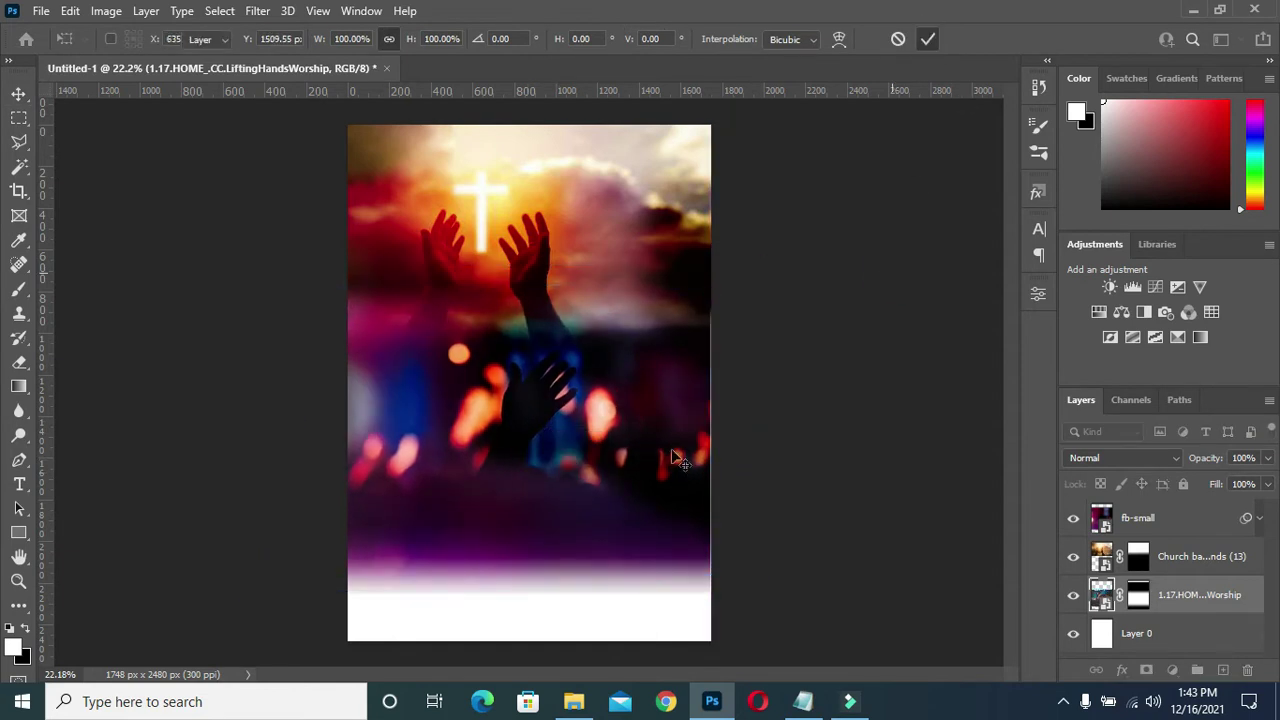
- Drag the Brush image from the flyer folder onto the page
click(585, 490)
click(960, 390)
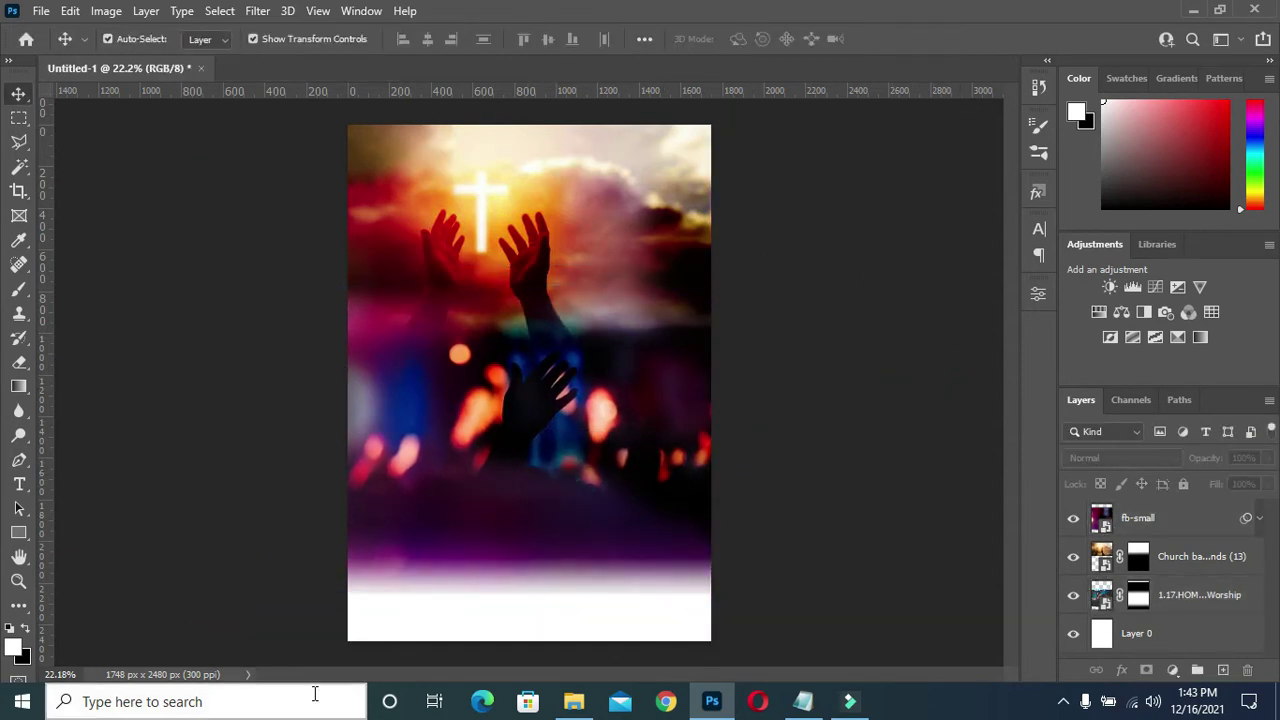
click(575, 703)
click(622, 290)
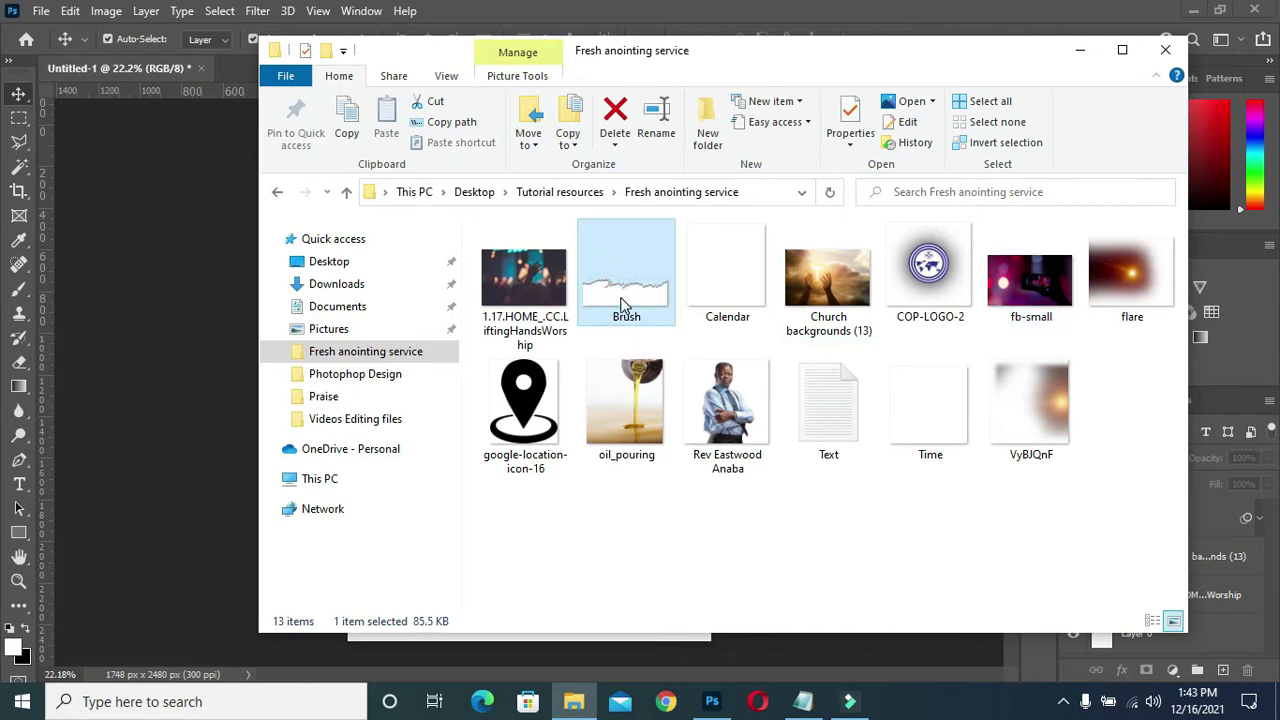
drag(622, 303, 547, 534)
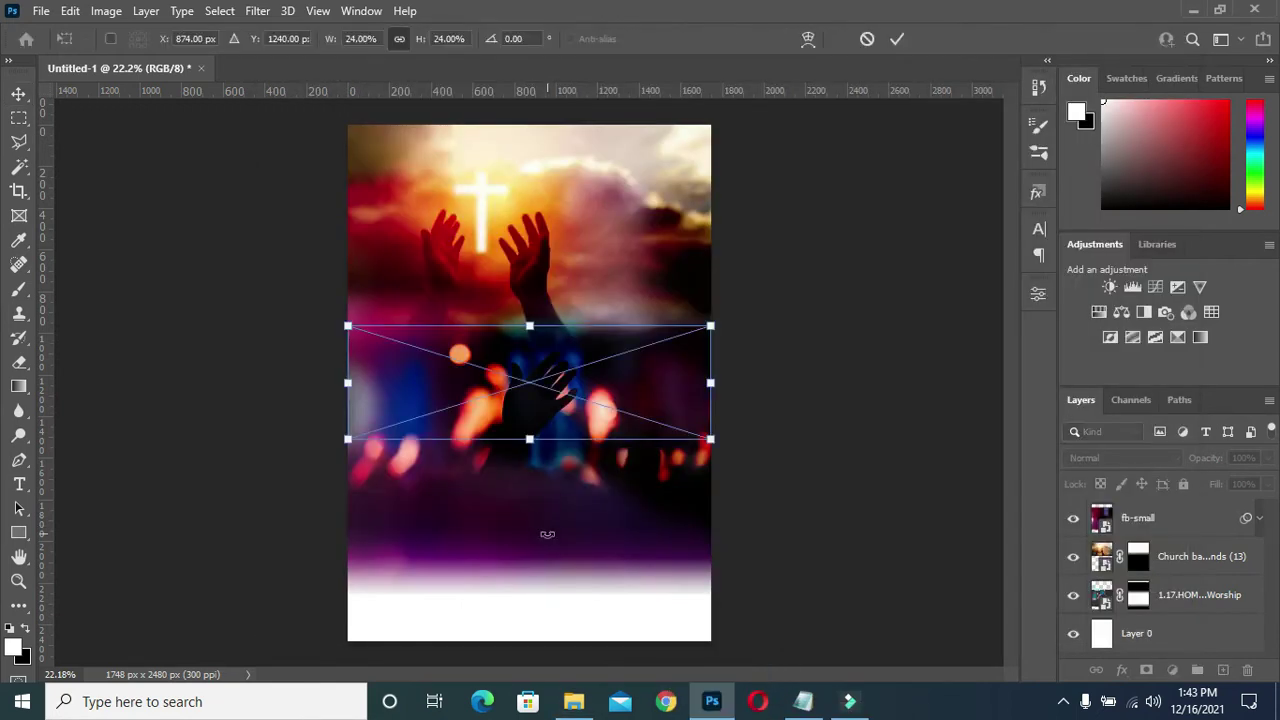
- Move the torn Brush shape to the page bottom, scaled to about 25.76% across the width
drag(531, 434, 522, 598)
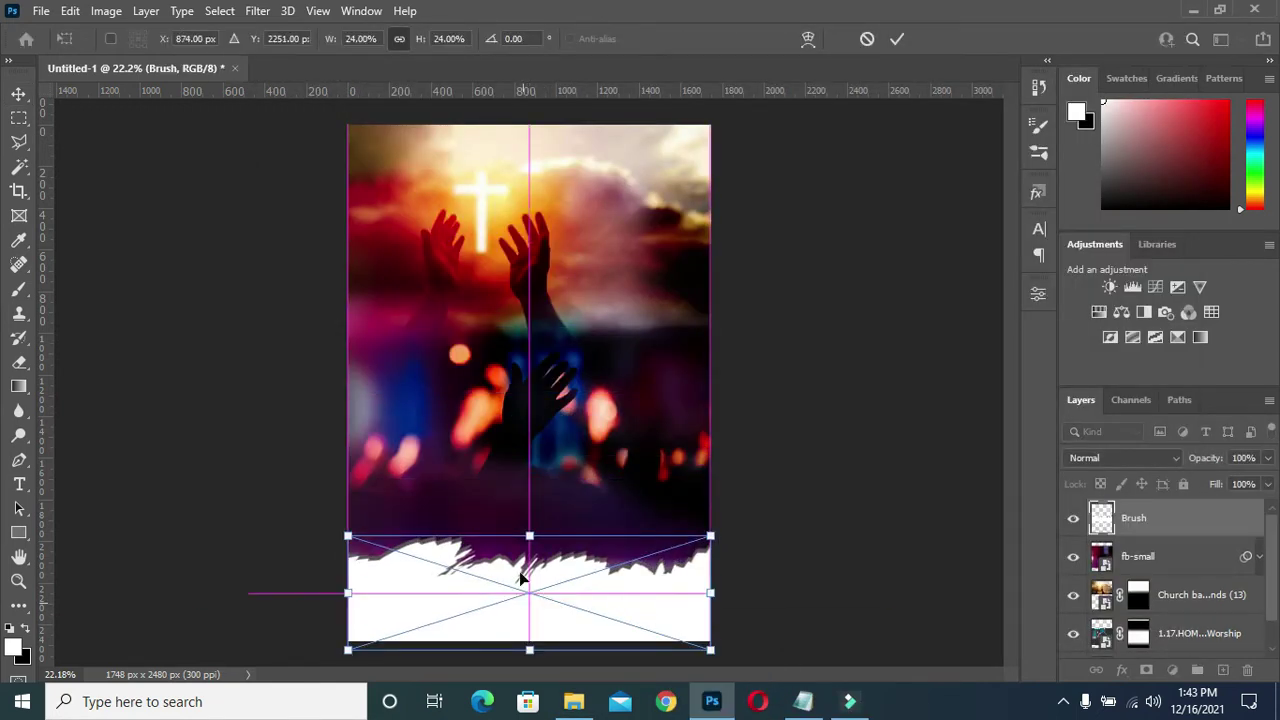
drag(529, 536, 529, 532)
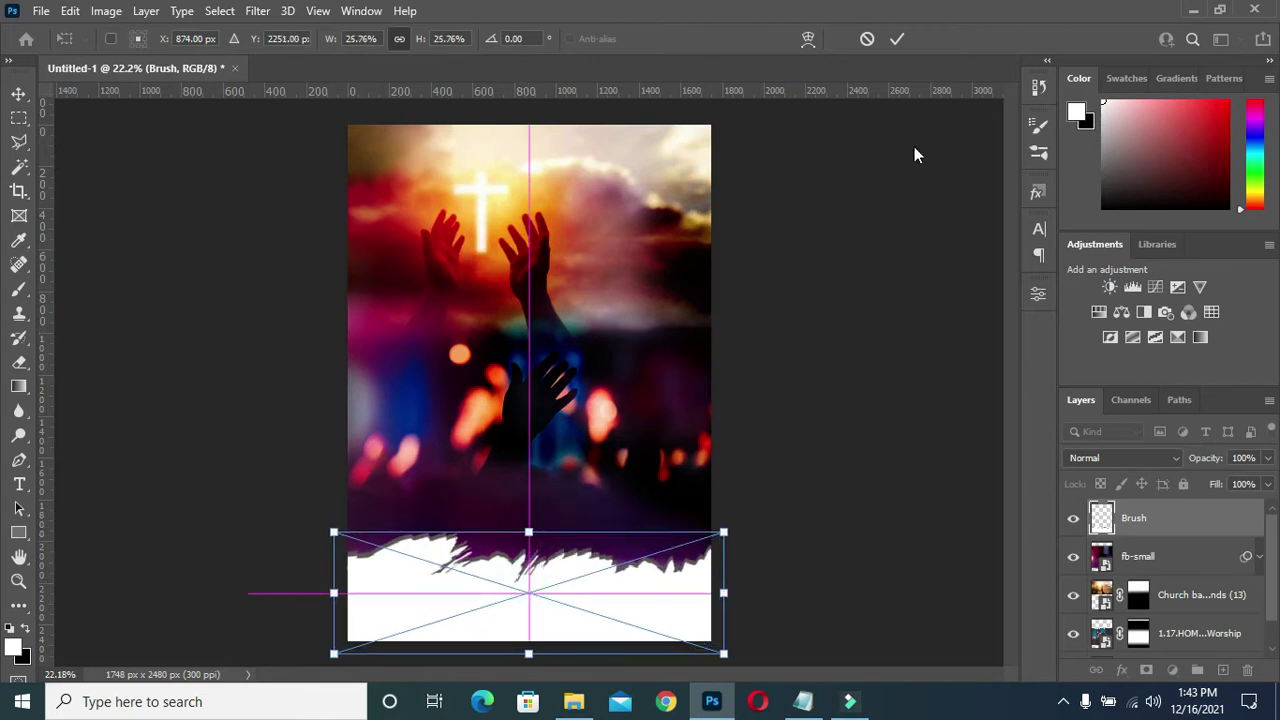
click(903, 243)
click(440, 372)
click(917, 371)
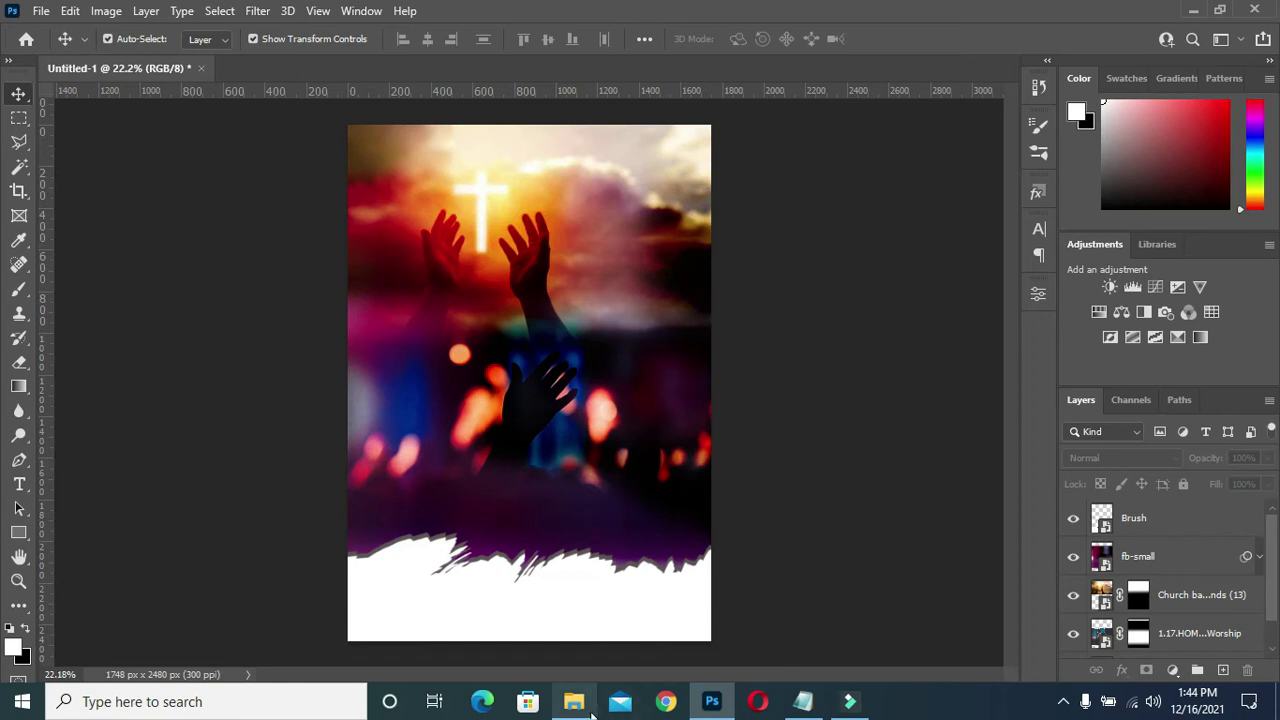
click(573, 701)
- Place the oil_pouring image at the page top, beneath the Brush layer
click(644, 395)
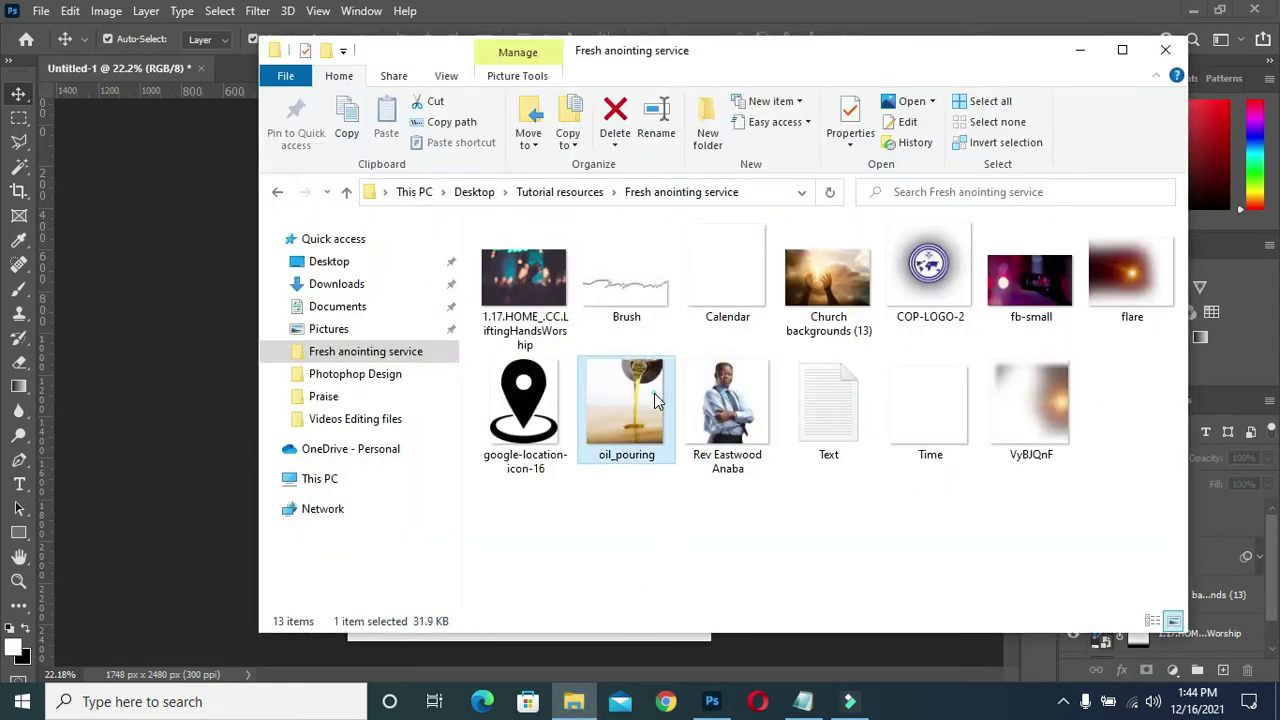
drag(644, 400, 531, 457)
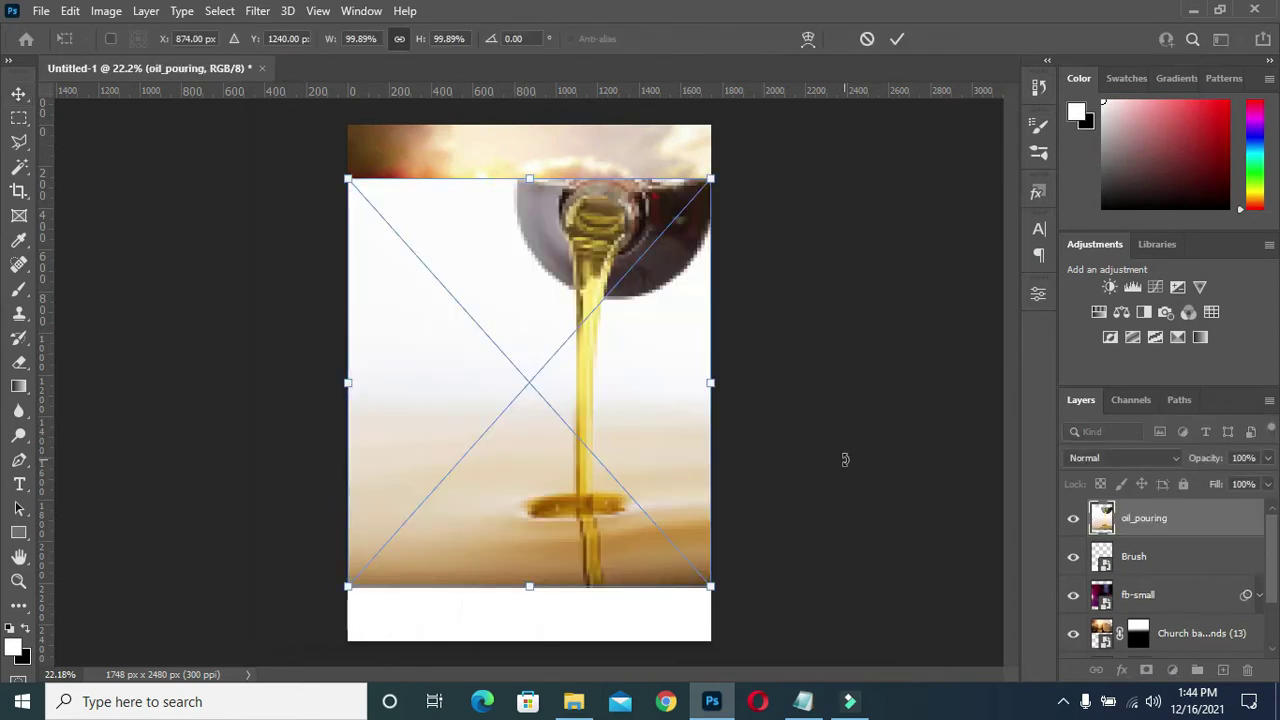
drag(1160, 527, 1176, 583)
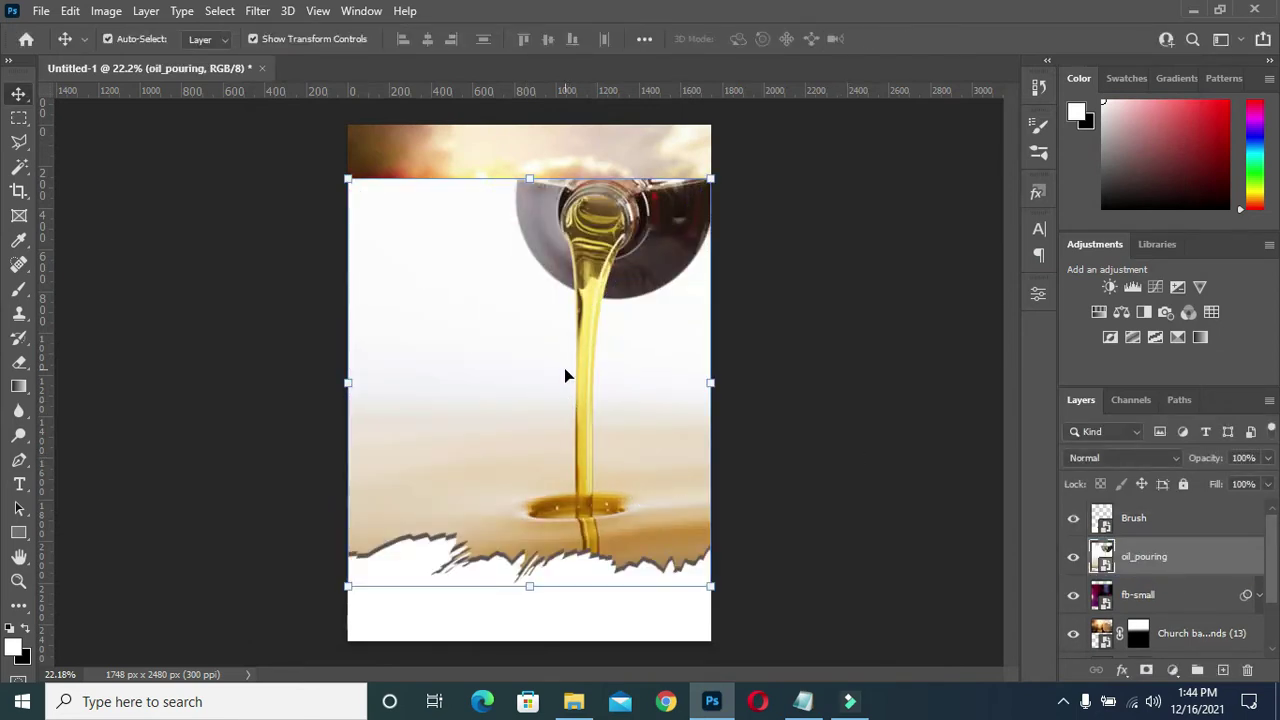
drag(565, 376, 564, 321)
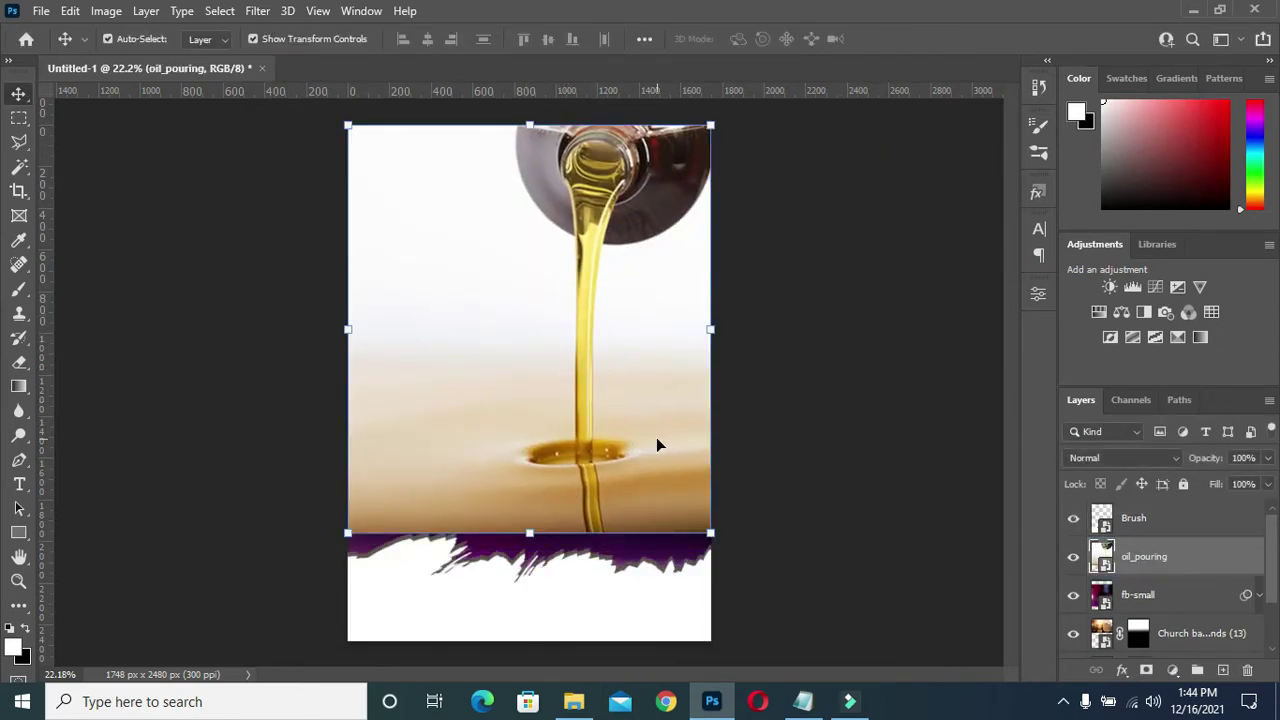
- Set oil_pouring to Linear Burn blend mode at 26% opacity
click(1122, 458)
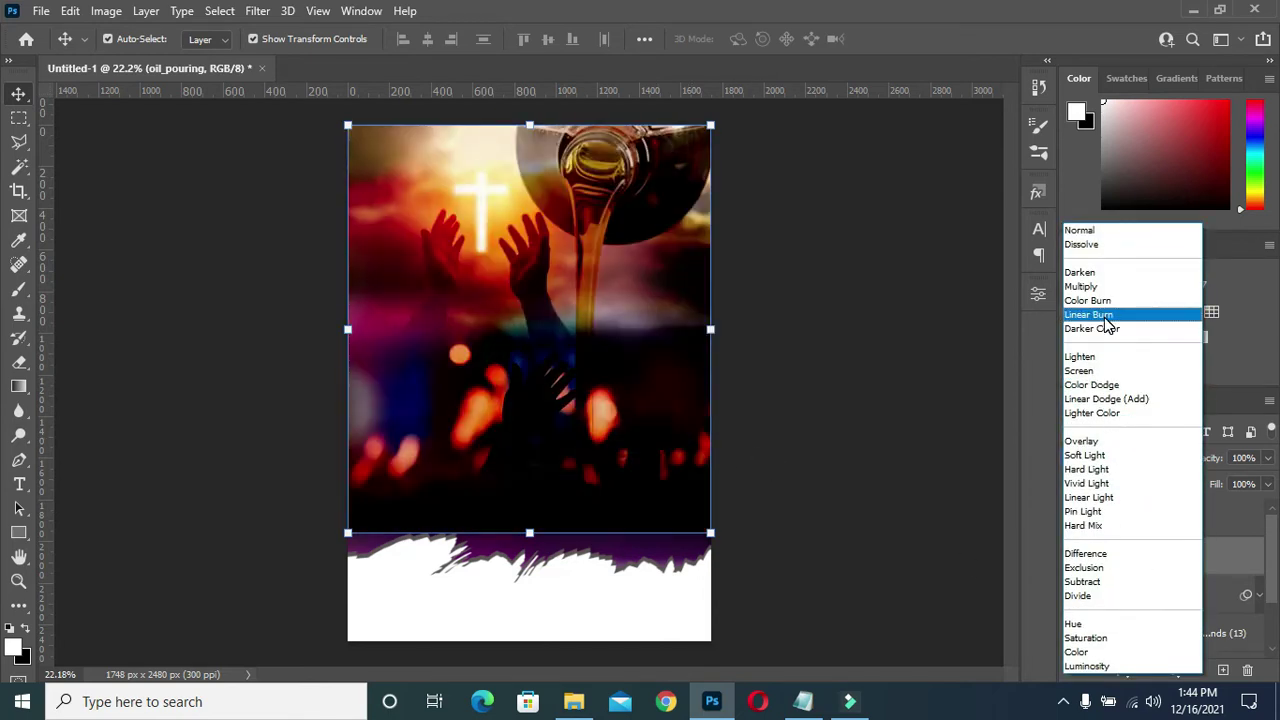
click(1104, 317)
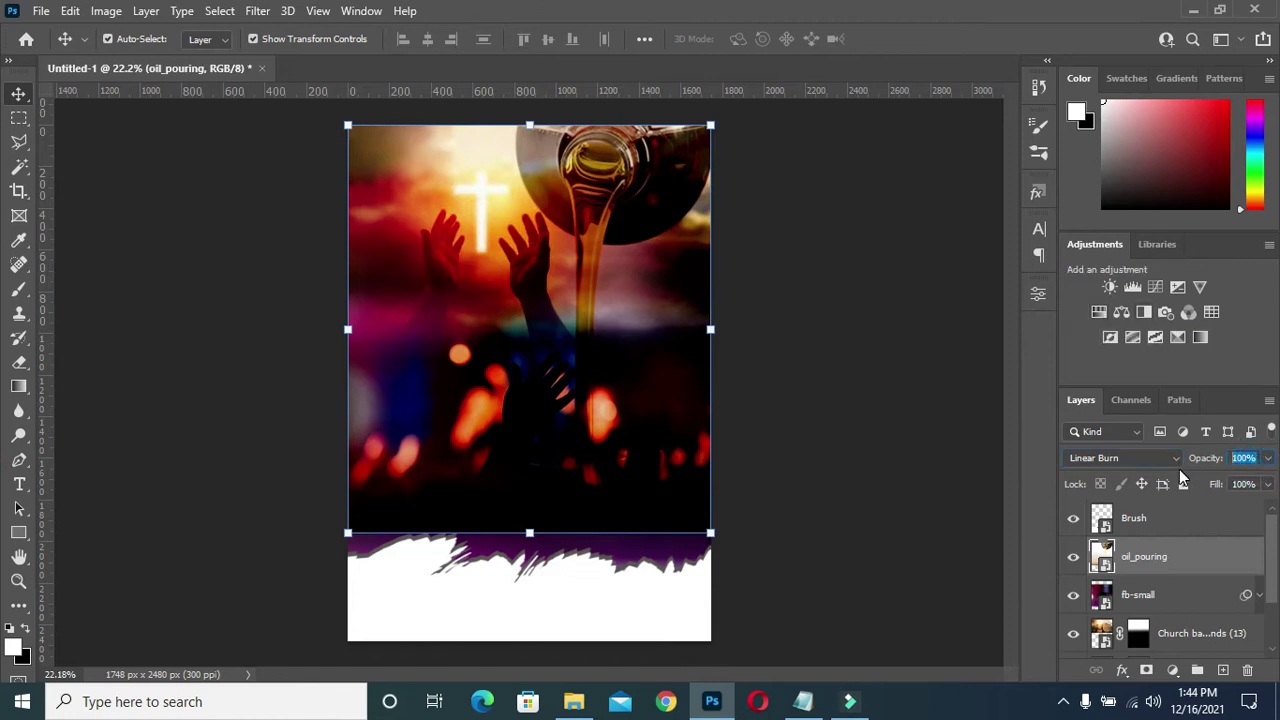
text(26)
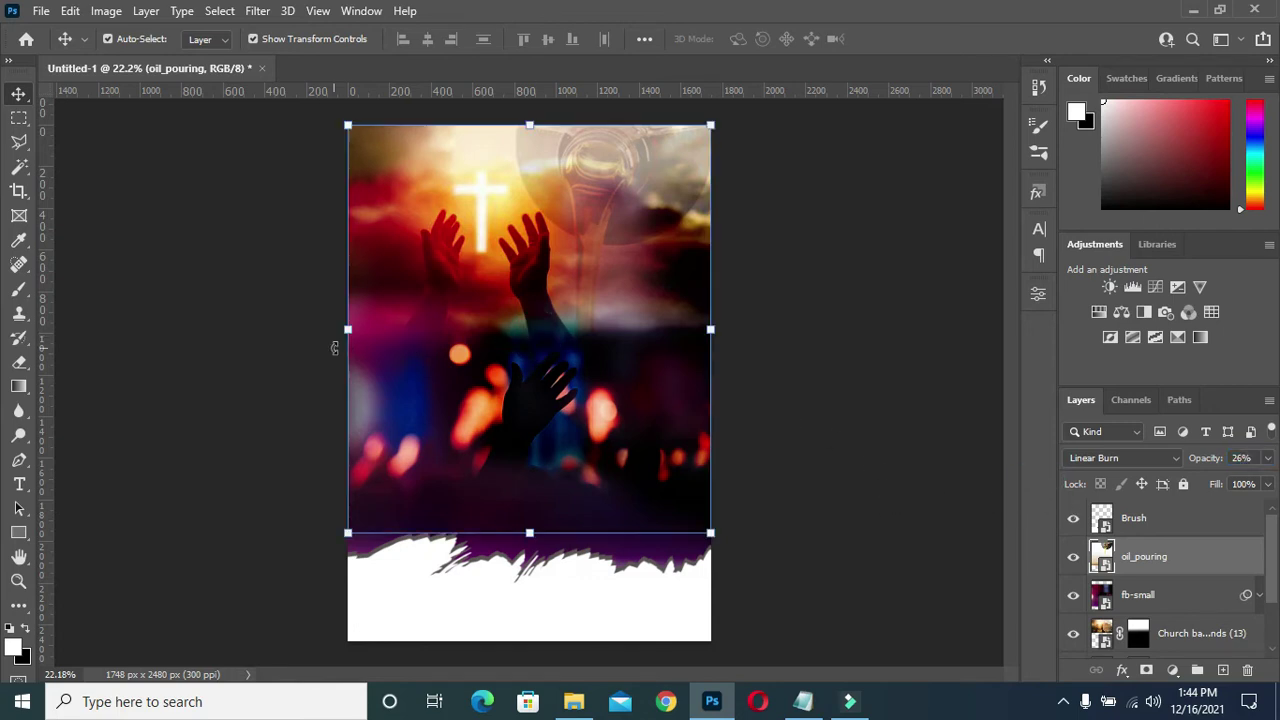
click(290, 352)
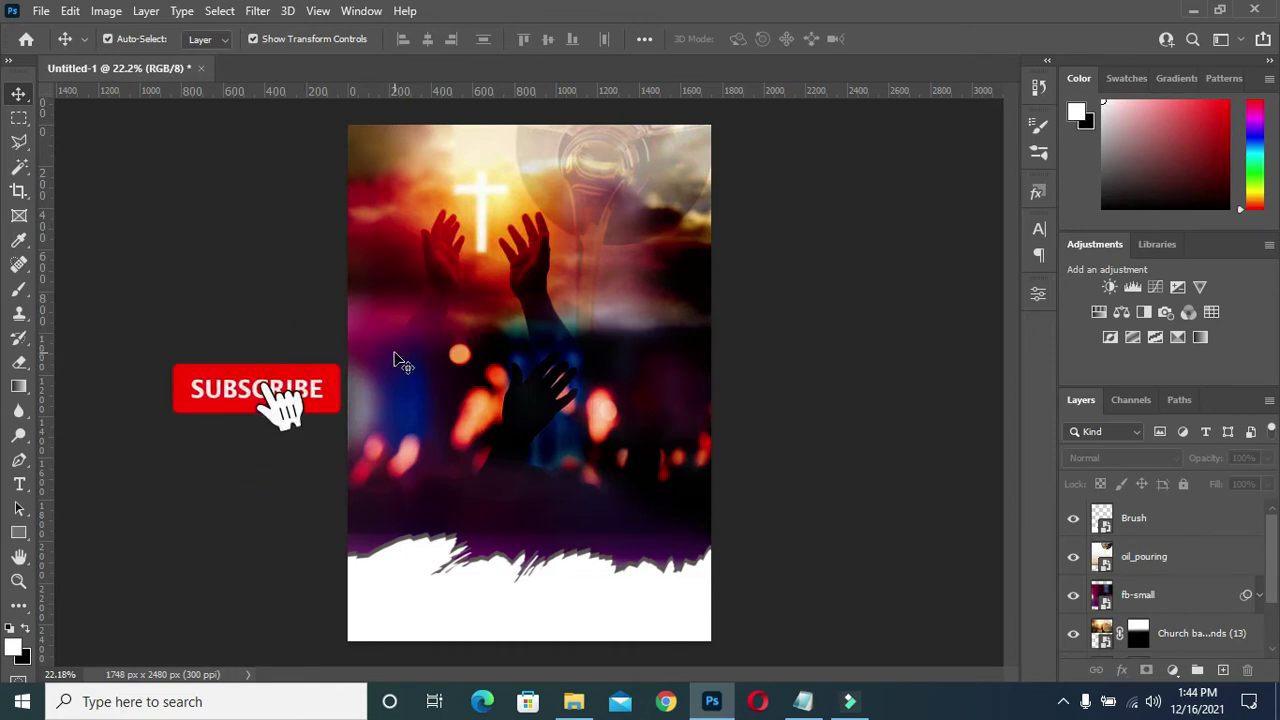
click(806, 334)
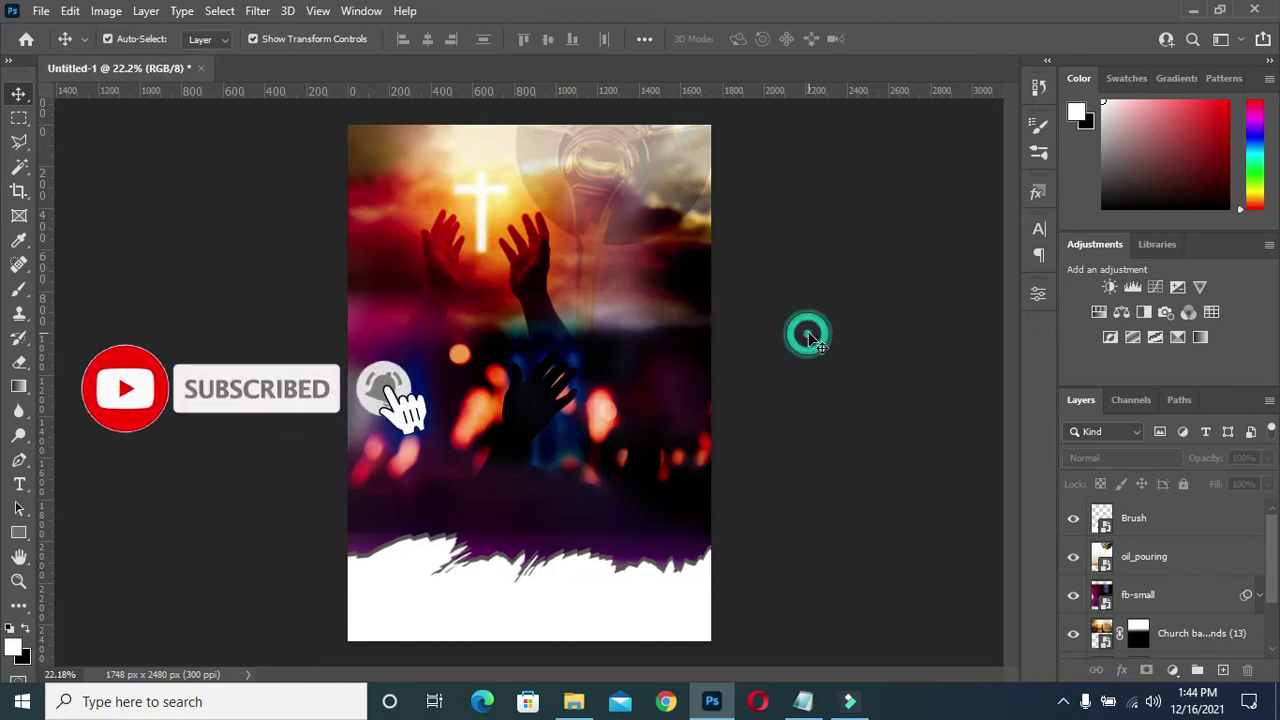
- Add a layer mask to oil_pouring and gradient-fade its bottom edge
click(668, 592)
click(651, 489)
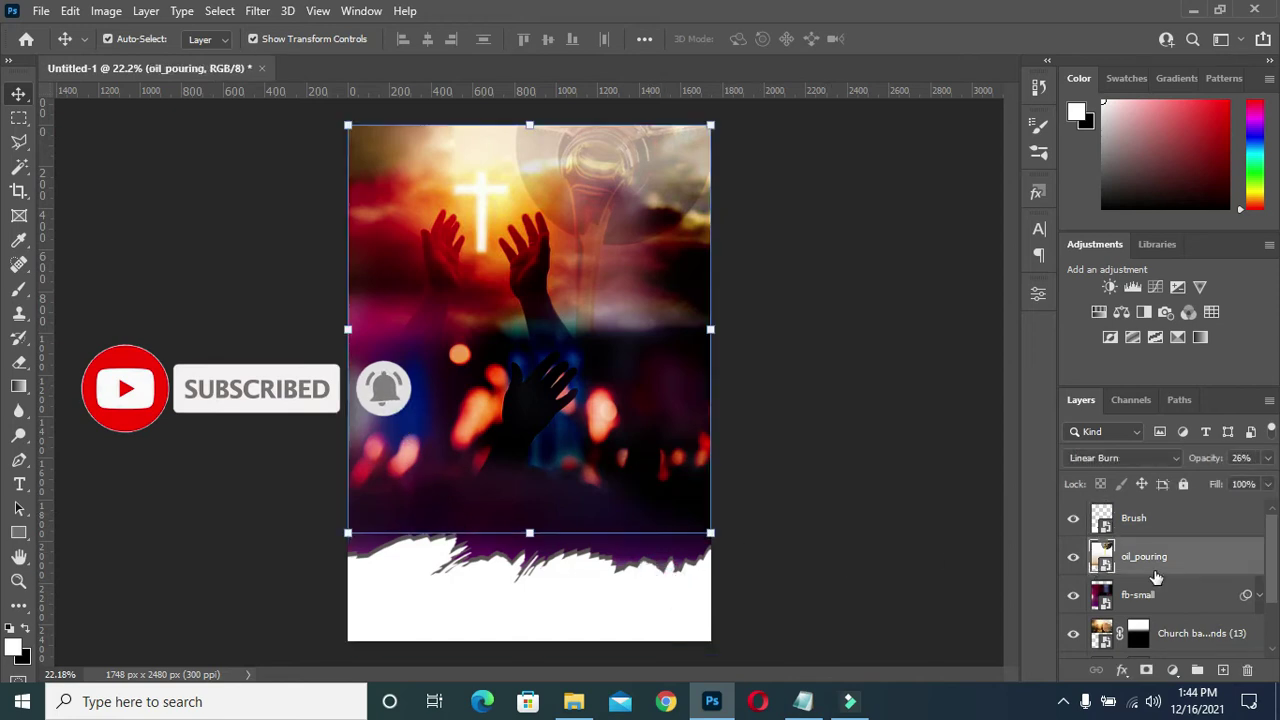
click(1146, 670)
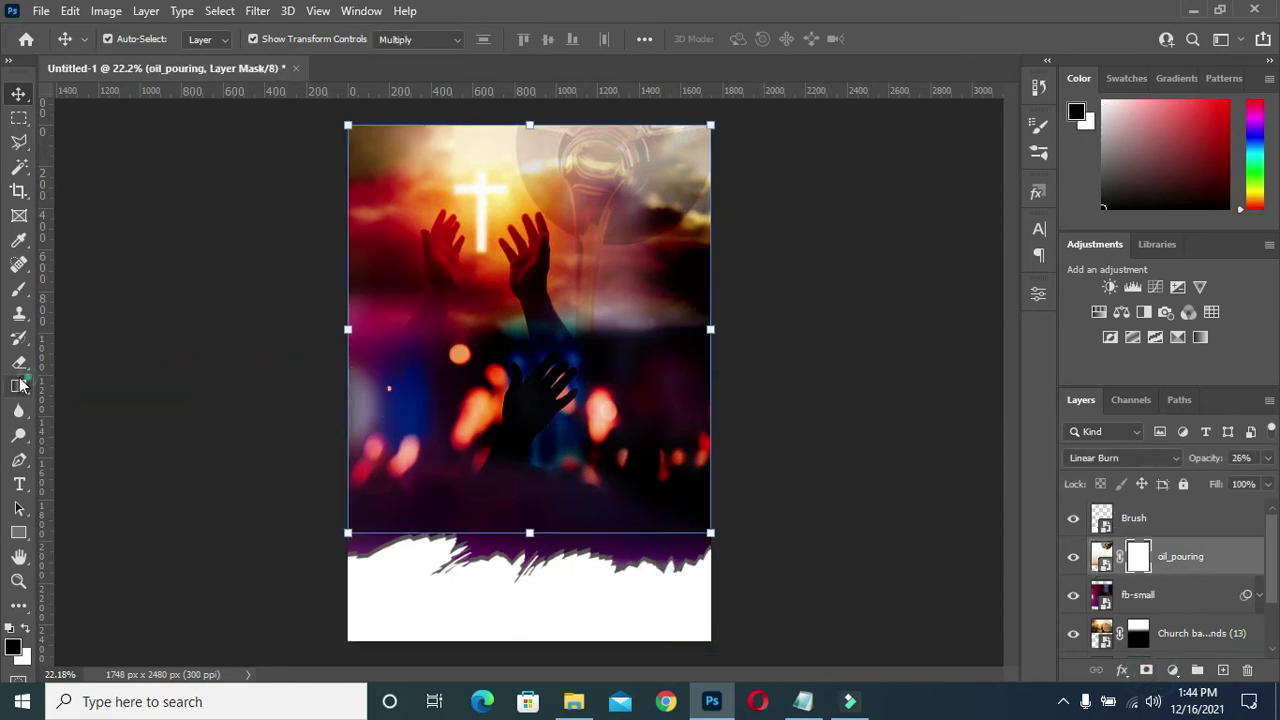
click(19, 386)
mouse_move(537, 568)
mouse_down()
mouse_move(529, 485)
mouse_move(537, 508)
mouse_up()
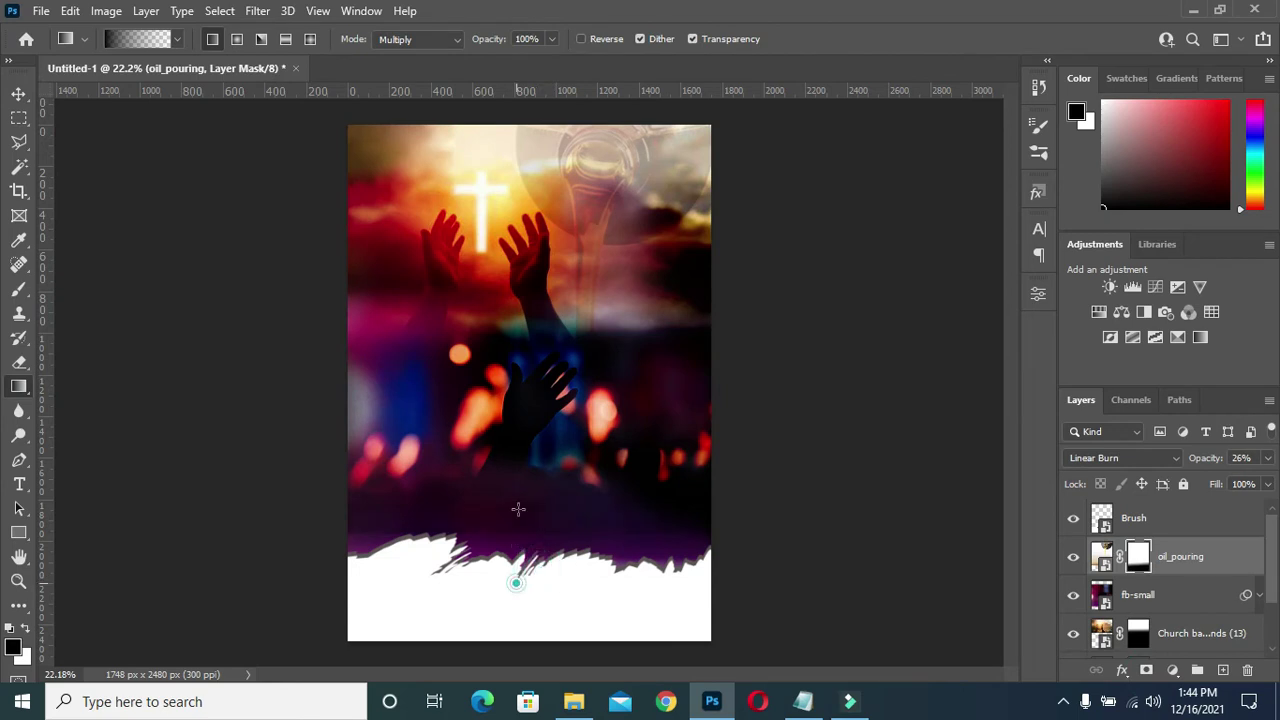
key(x)
click(18, 93)
click(154, 257)
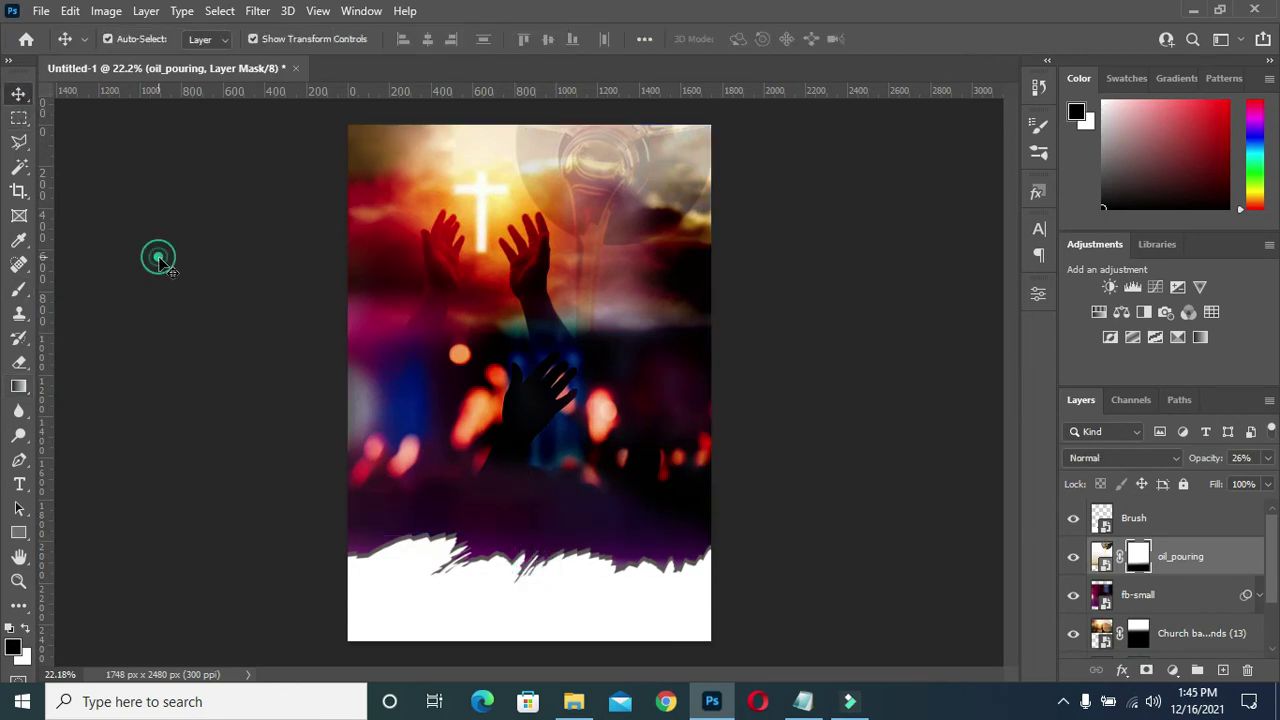
click(573, 701)
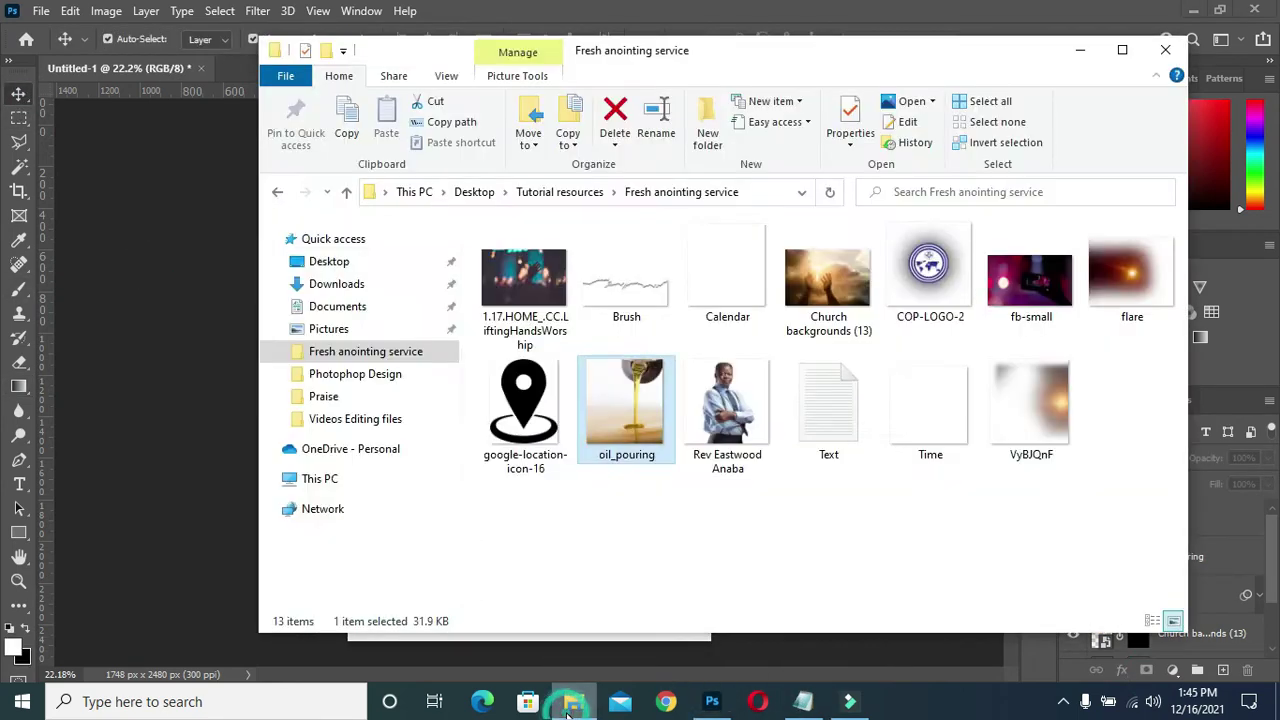
- Place the COP-LOGO-2 logo and scale it to 34.54%
click(921, 248)
mouse_move(928, 262)
mouse_down()
mouse_move(720, 514)
mouse_move(711, 686)
mouse_move(579, 379)
mouse_move(494, 247)
mouse_move(513, 247)
mouse_up()
key(Return)
drag(390, 368, 481, 278)
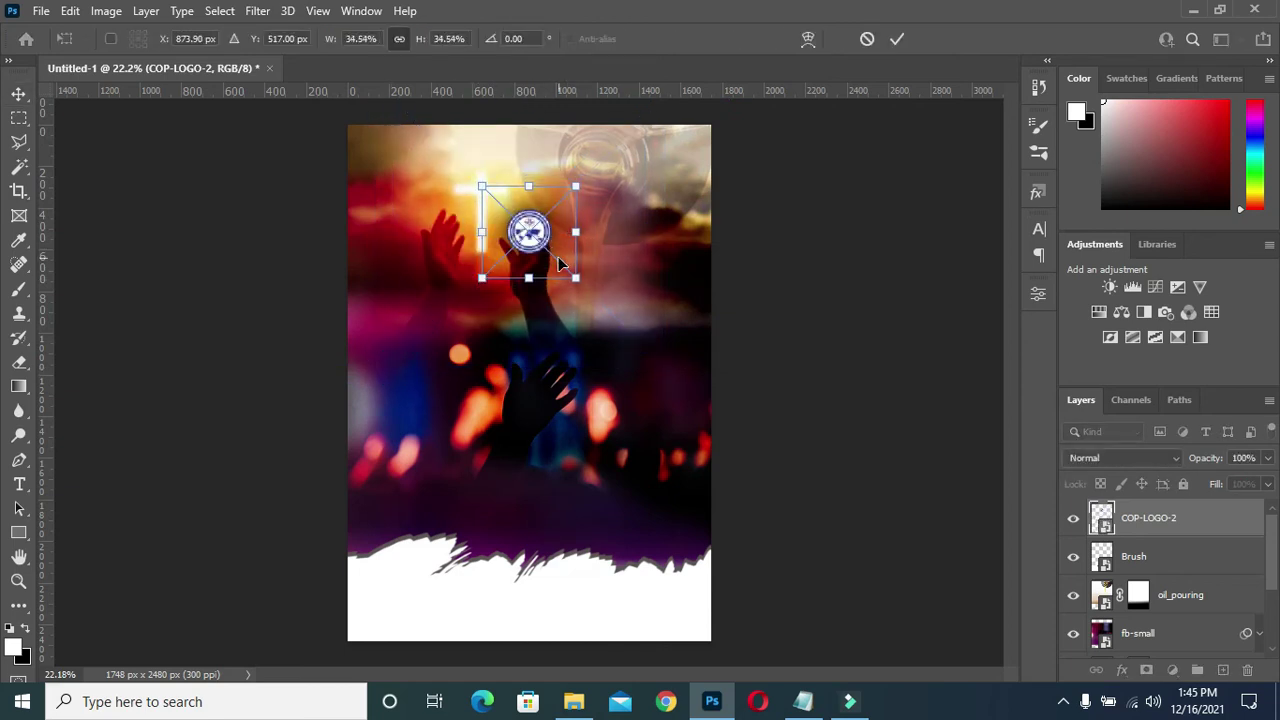
click(899, 40)
- Move the logo near the flyer's top and centre it horizontally on the canvas
drag(529, 232, 533, 182)
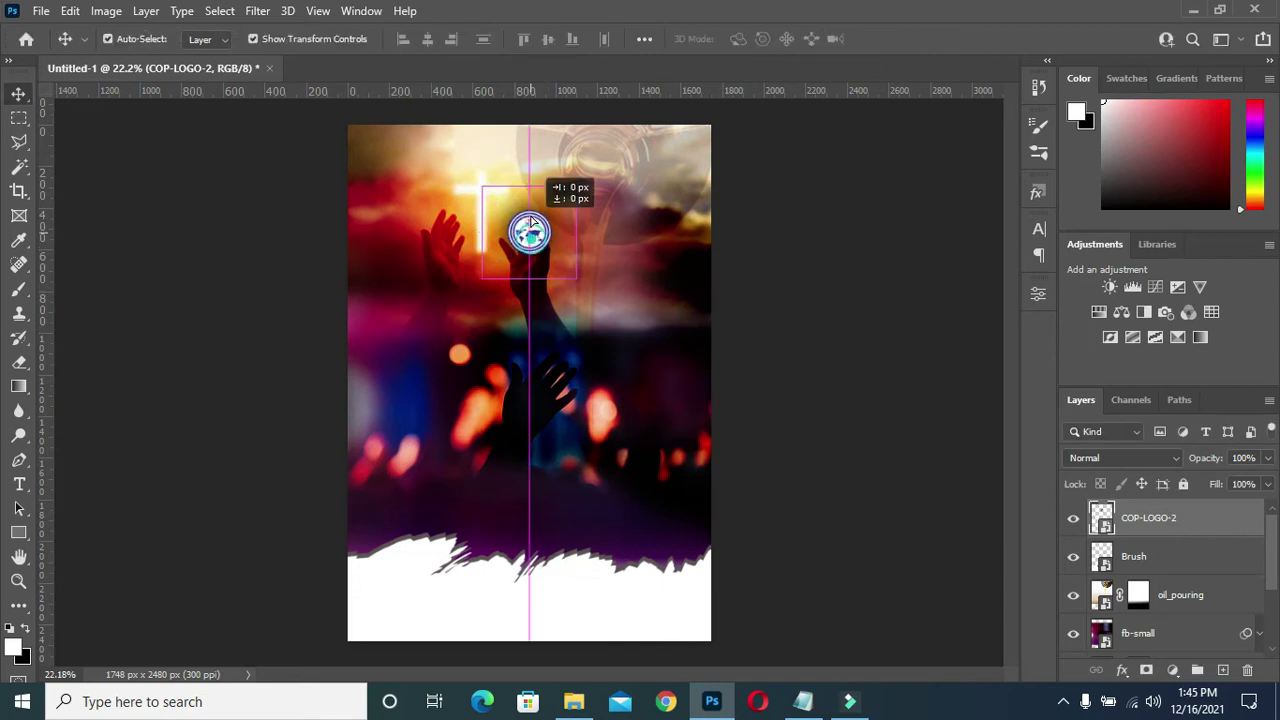
key(ctrl+a)
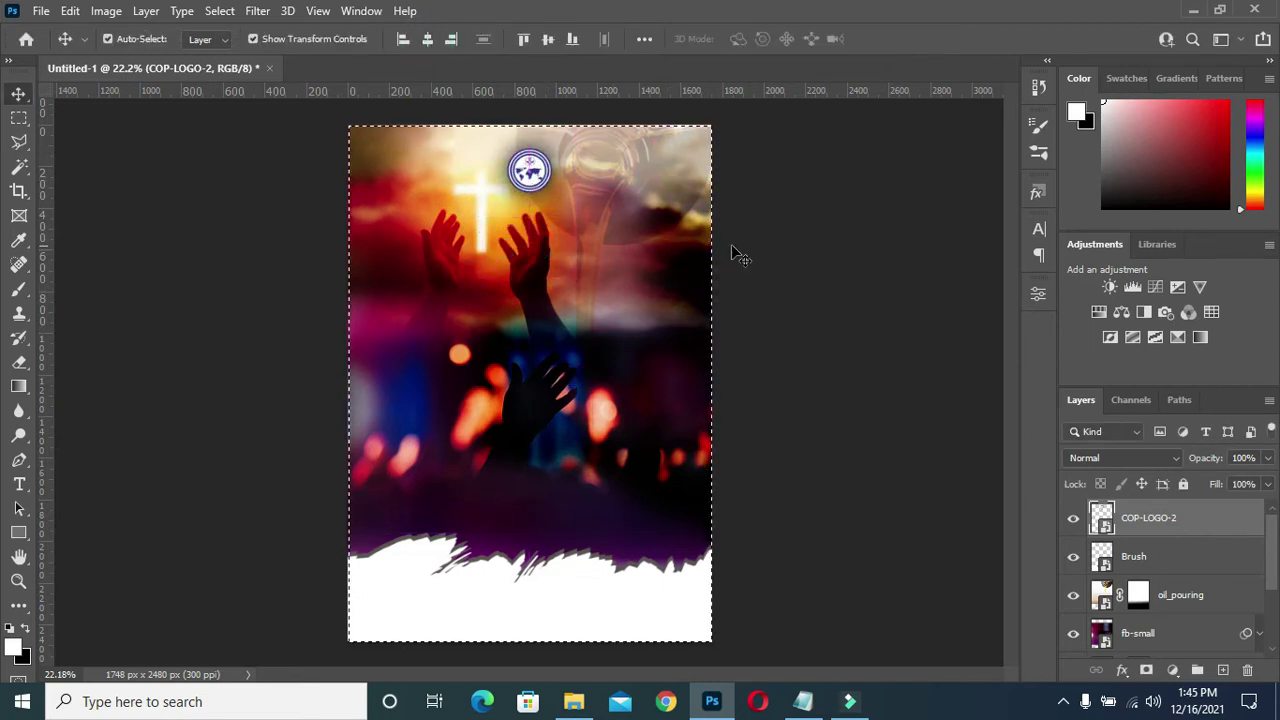
key(ctrl+d)
click(855, 310)
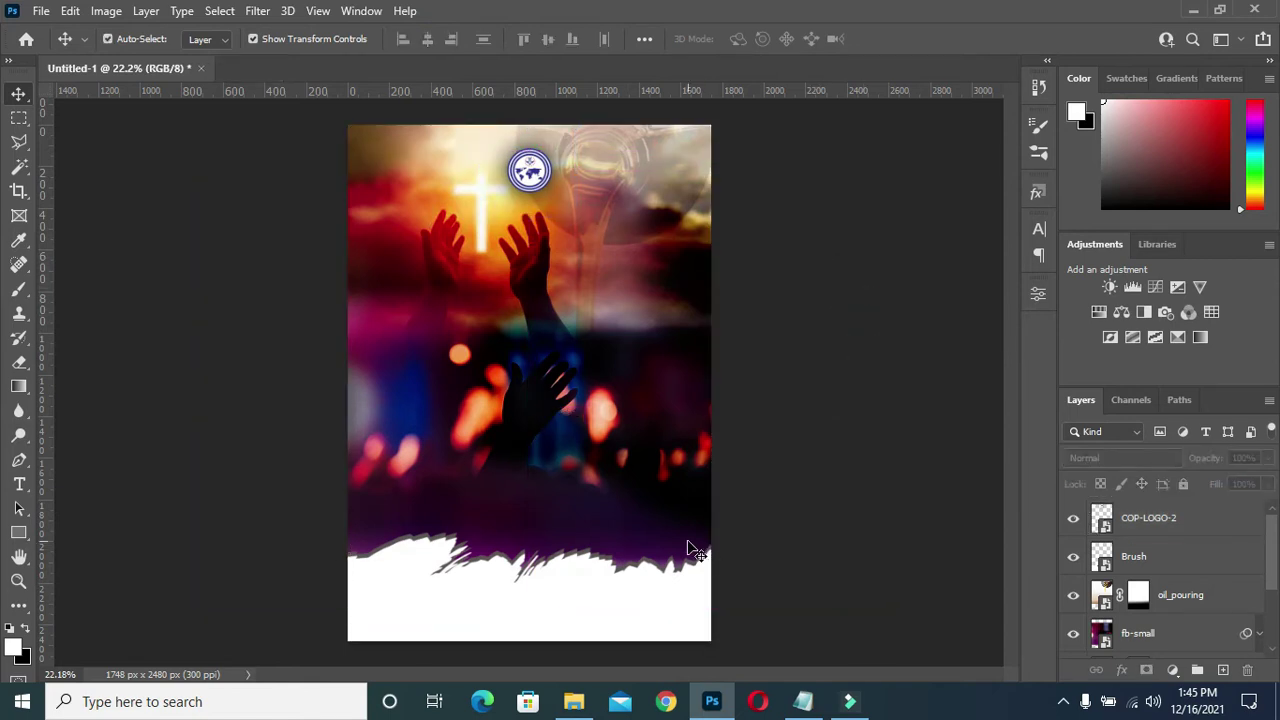
click(573, 701)
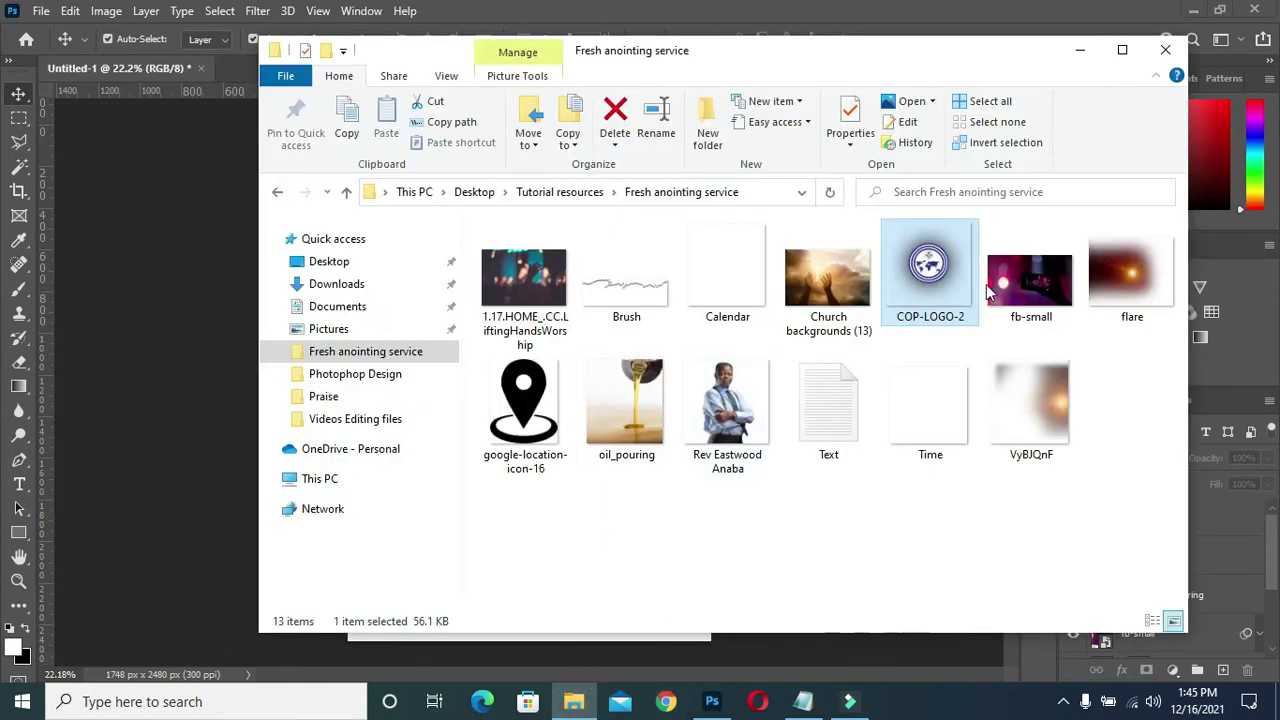
- Copy the 'CHRIST COMPASSION MINISTRY / LUGBE PHASE II, FCT ABUJA' lines from Notepad and return to the flyer
click(1093, 60)
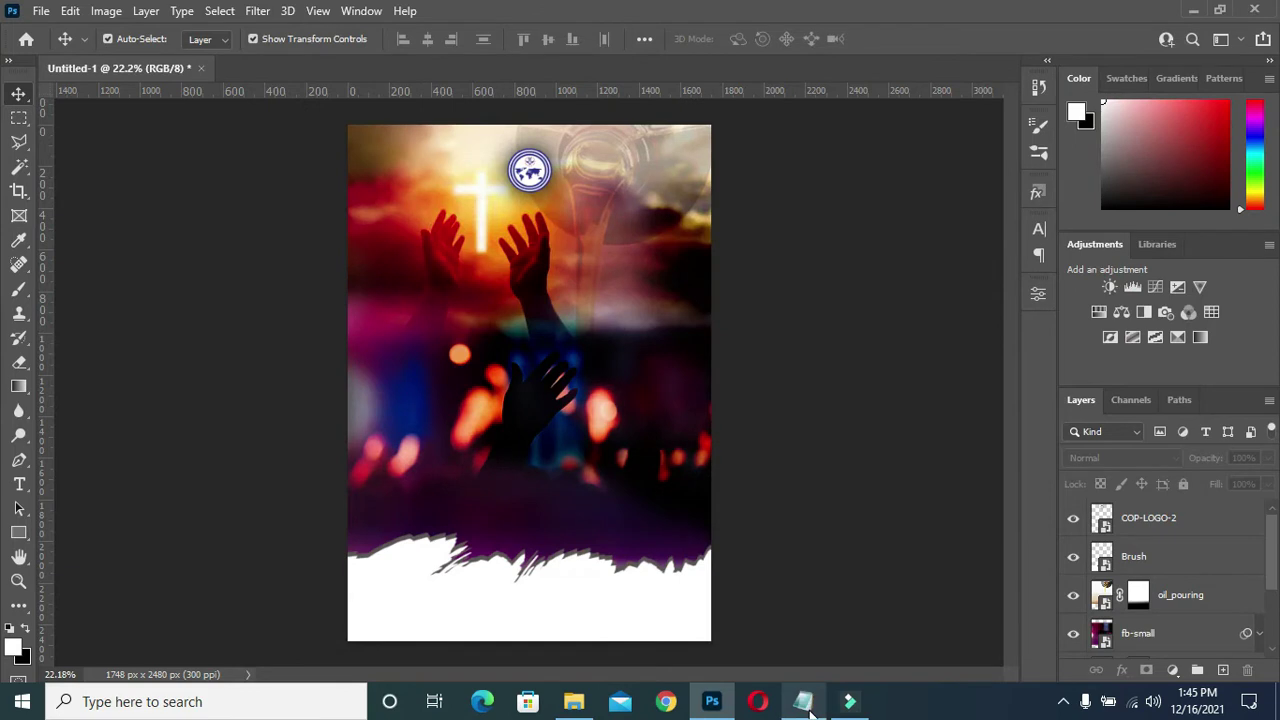
click(803, 701)
click(404, 186)
key(shift+Up)
key(shift+Home)
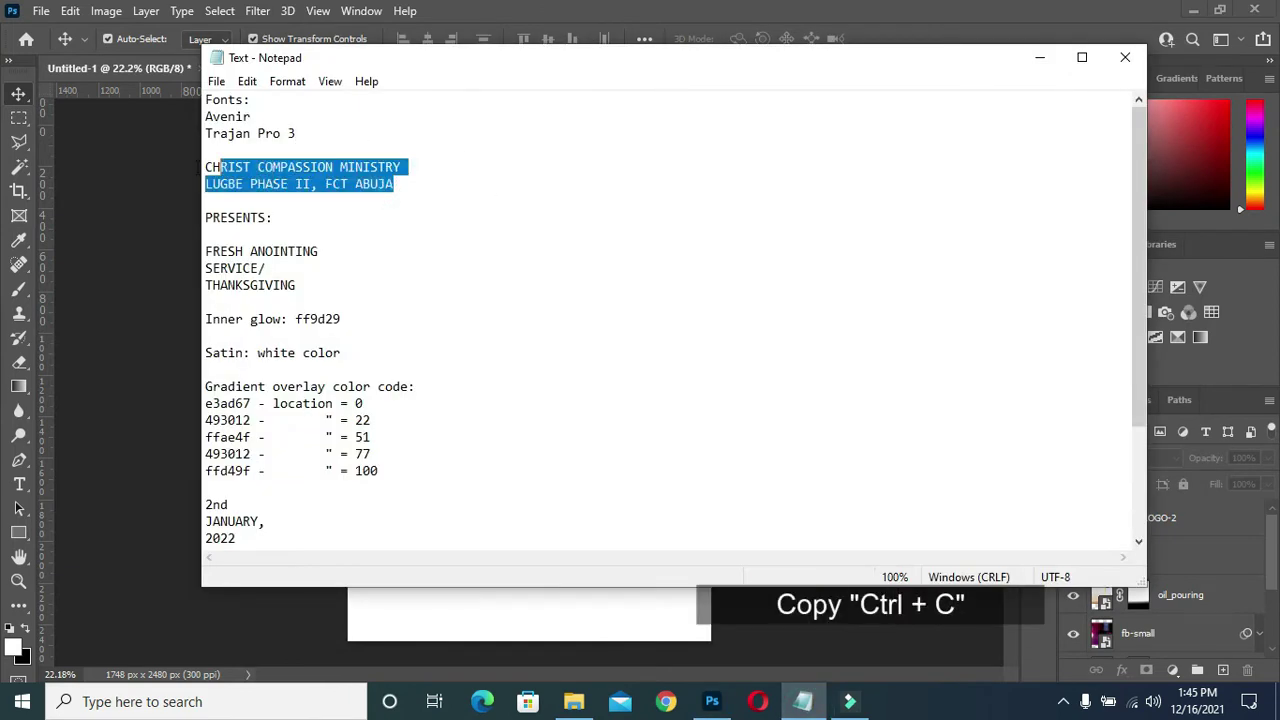
right_click(349, 160)
click(408, 223)
click(1037, 65)
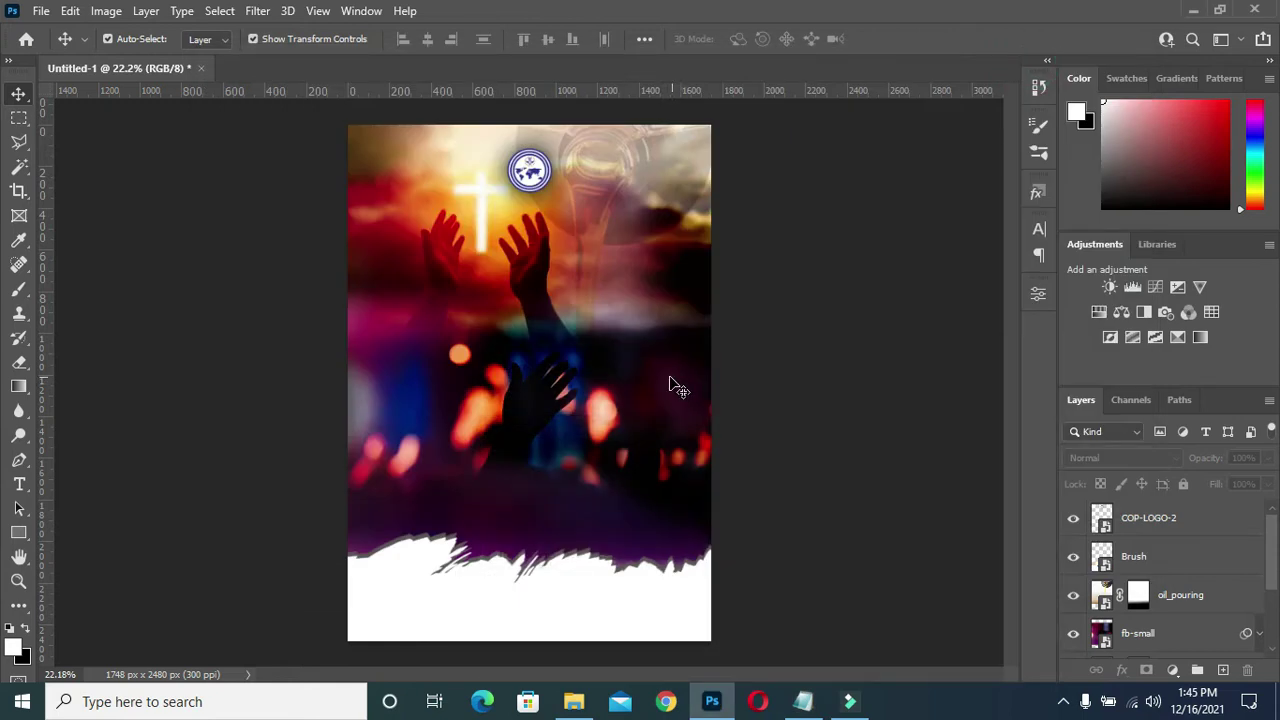
key(t)
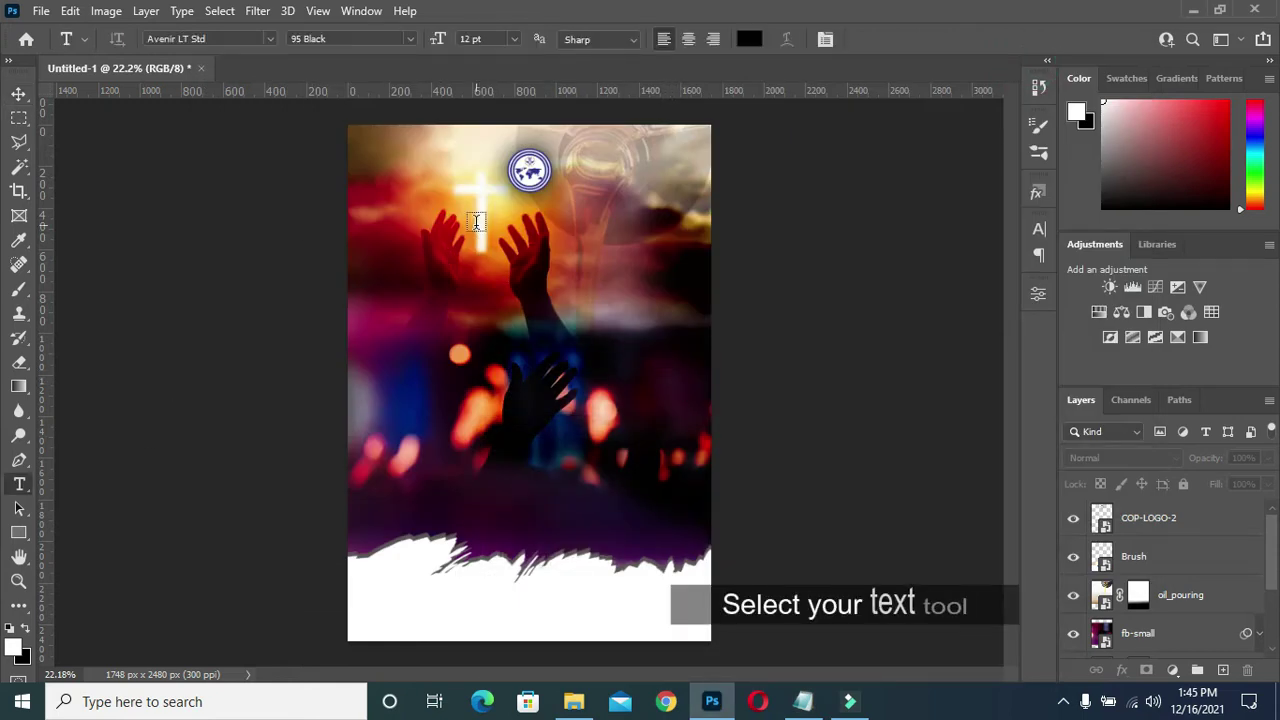
- Paste the church name and address below the logo as white (#ffffff) text
click(469, 212)
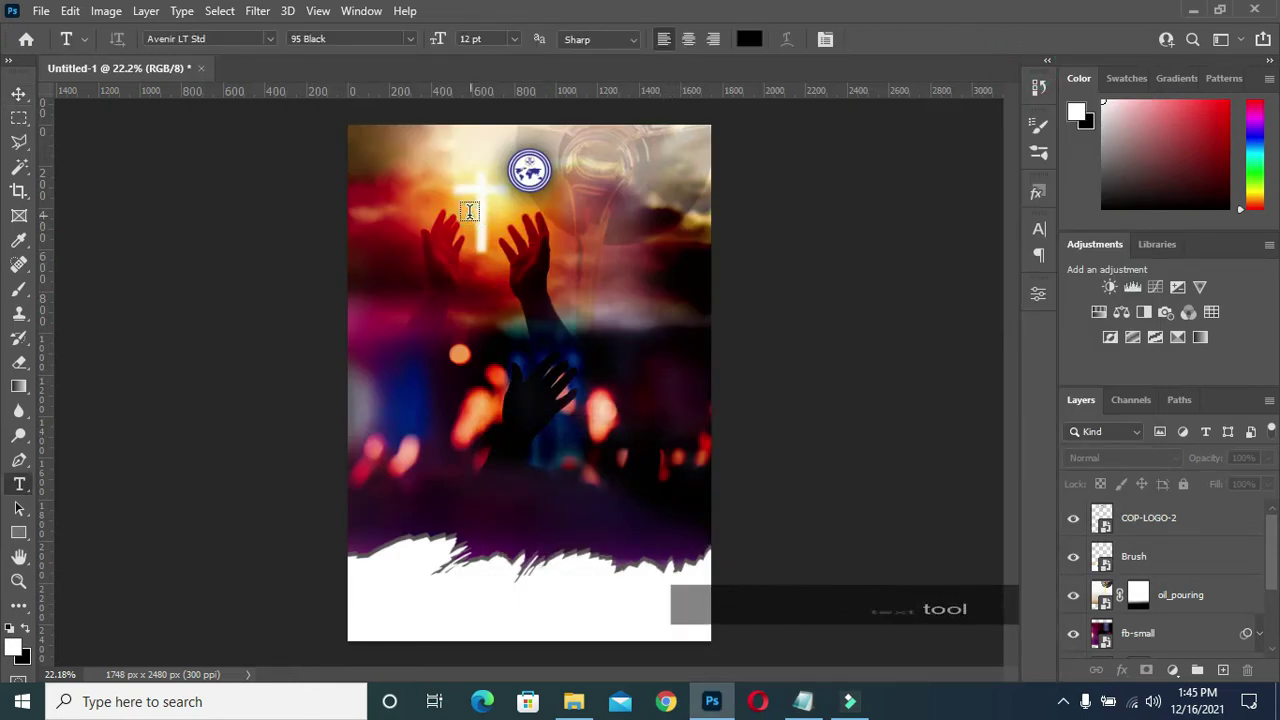
click(470, 213)
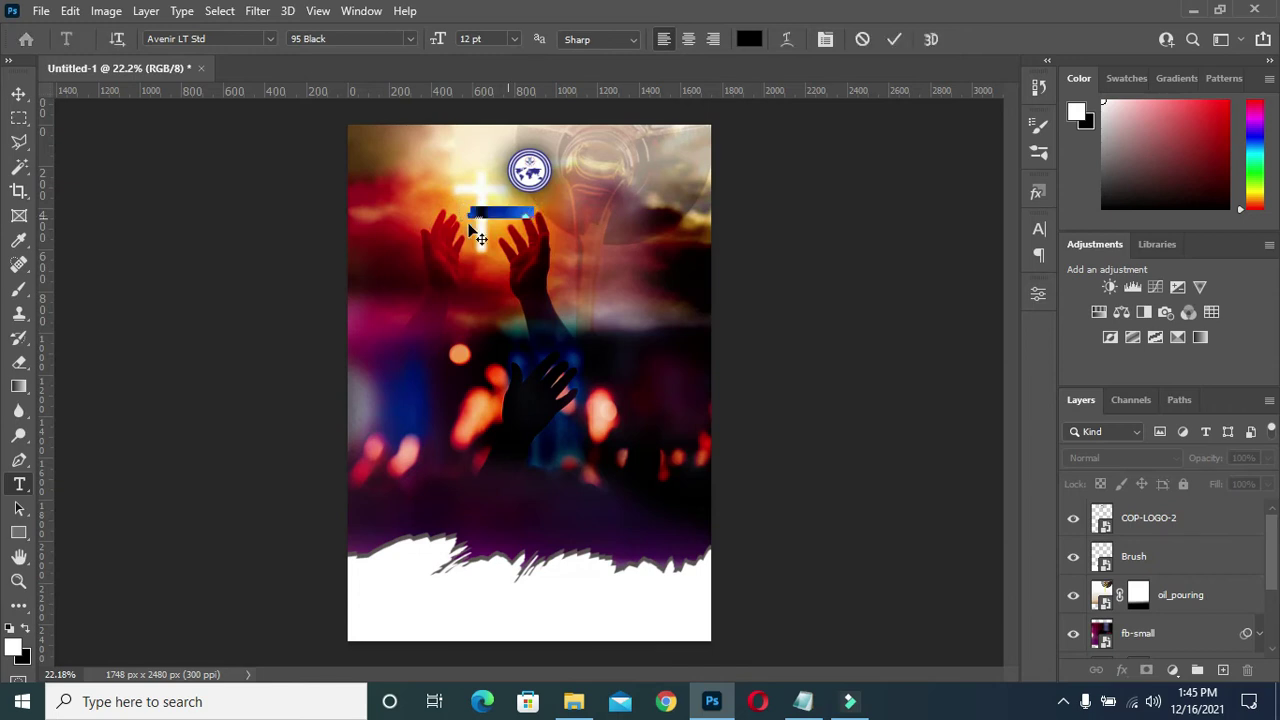
key(ctrl+v)
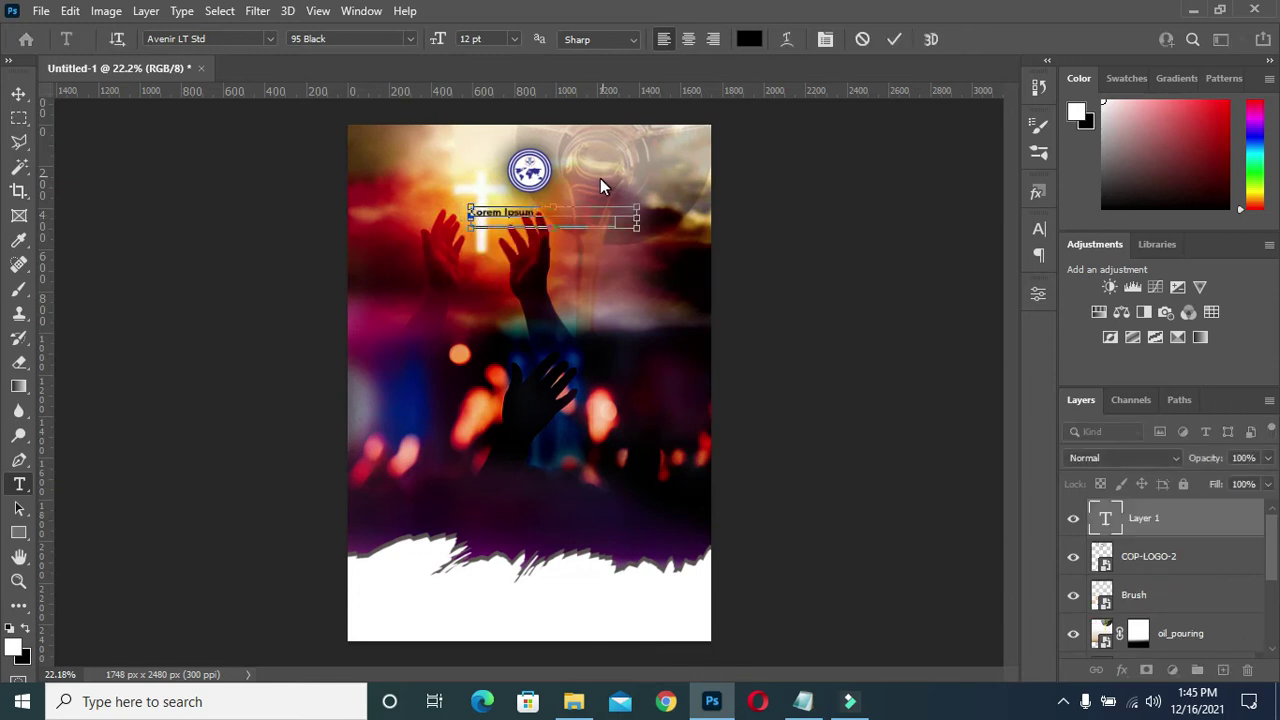
click(894, 39)
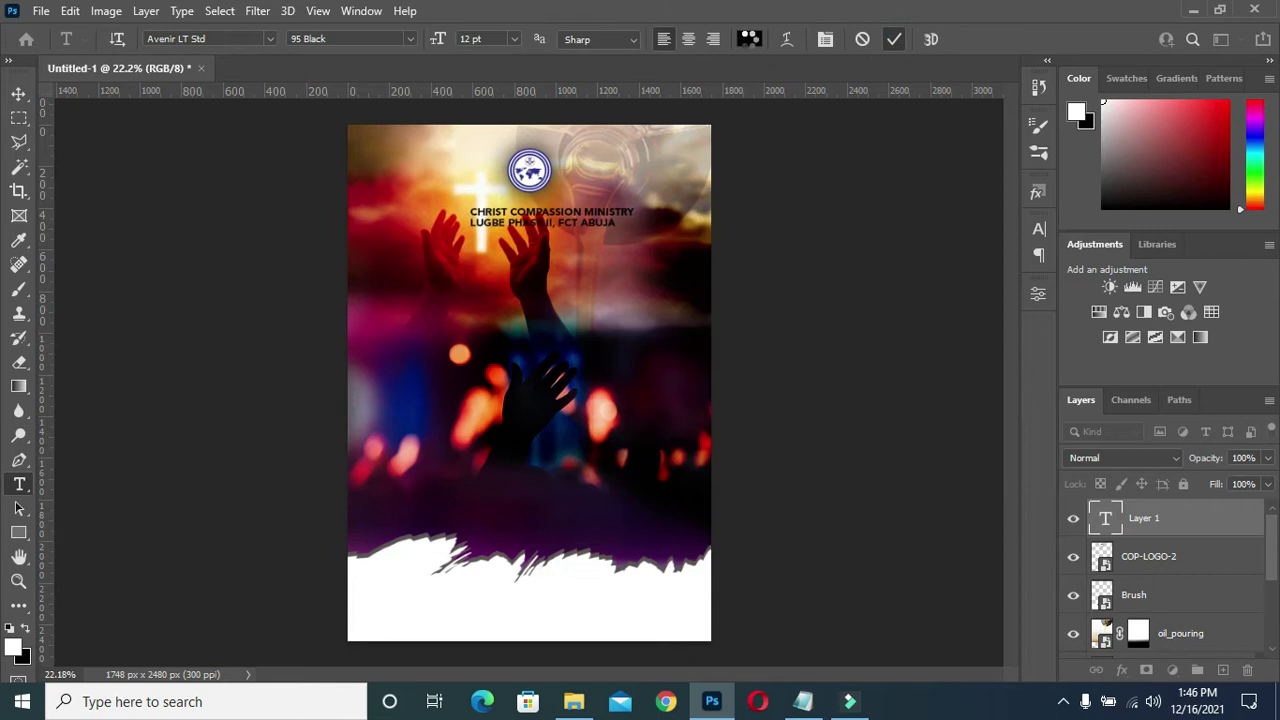
click(749, 39)
drag(805, 190, 757, 145)
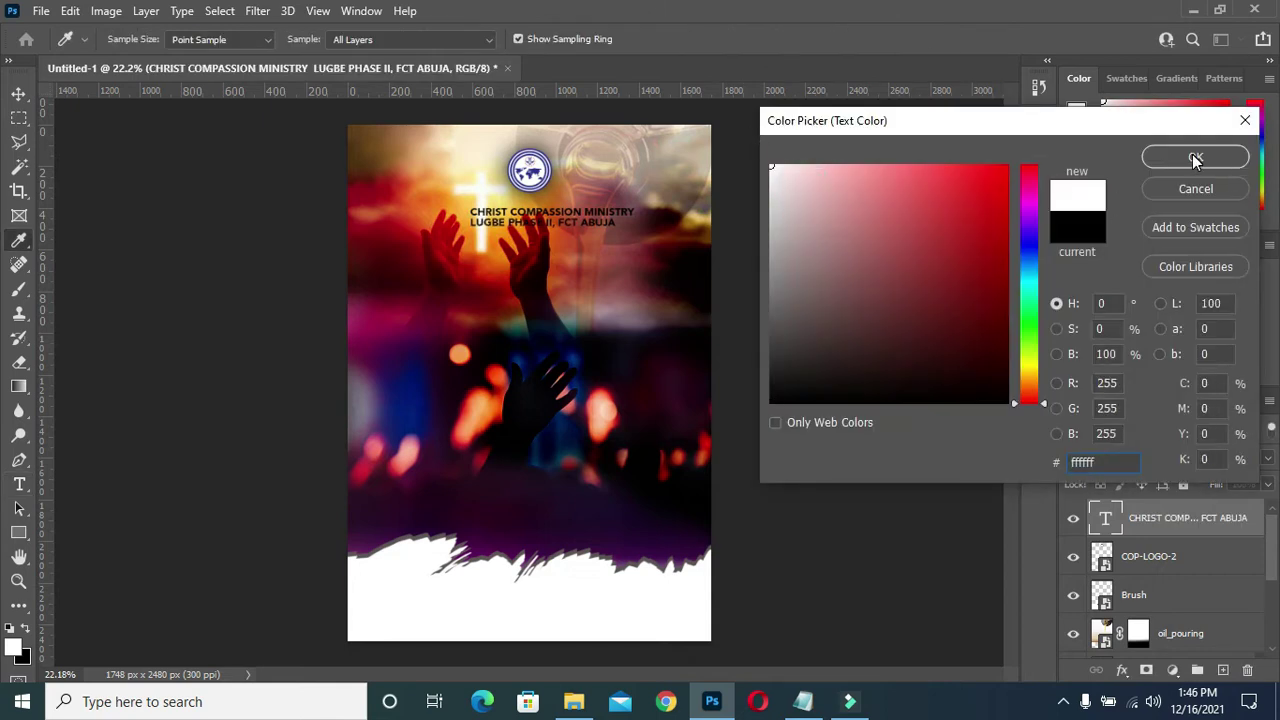
click(1193, 156)
- Centre the church name text horizontally on the canvas and reselect its layer
click(18, 93)
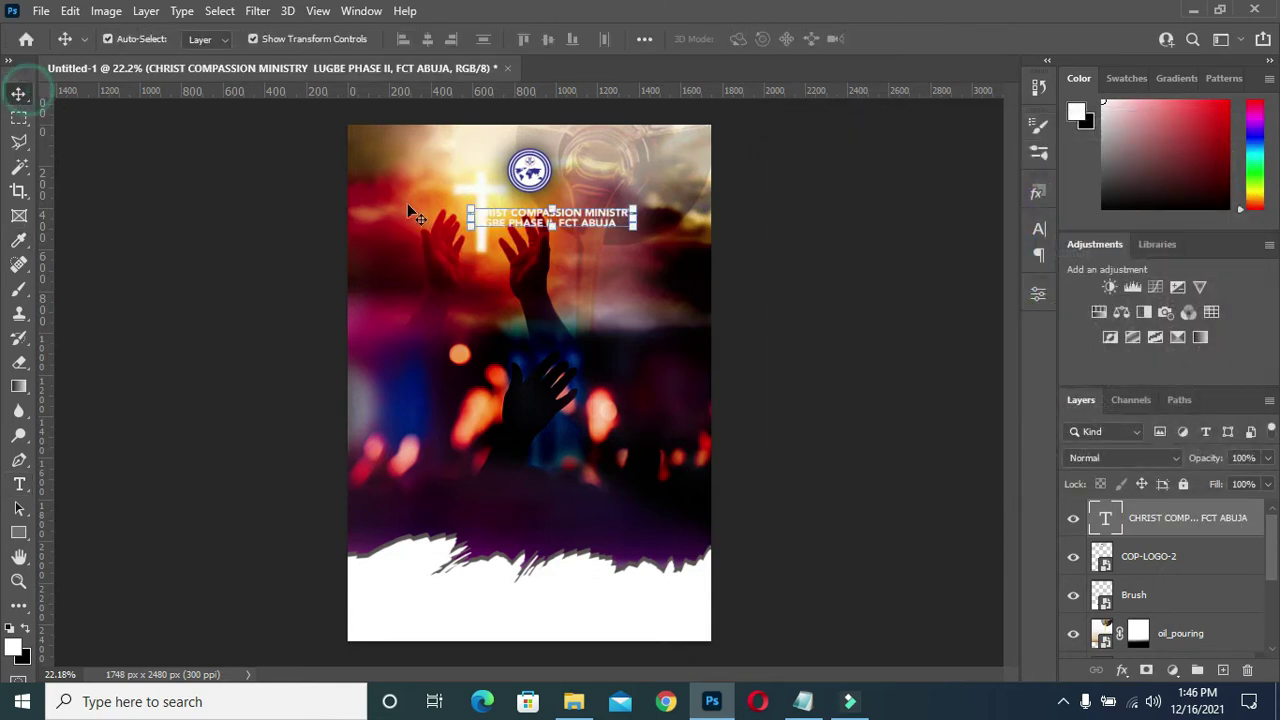
key(ctrl+a)
click(427, 39)
key(ctrl+d)
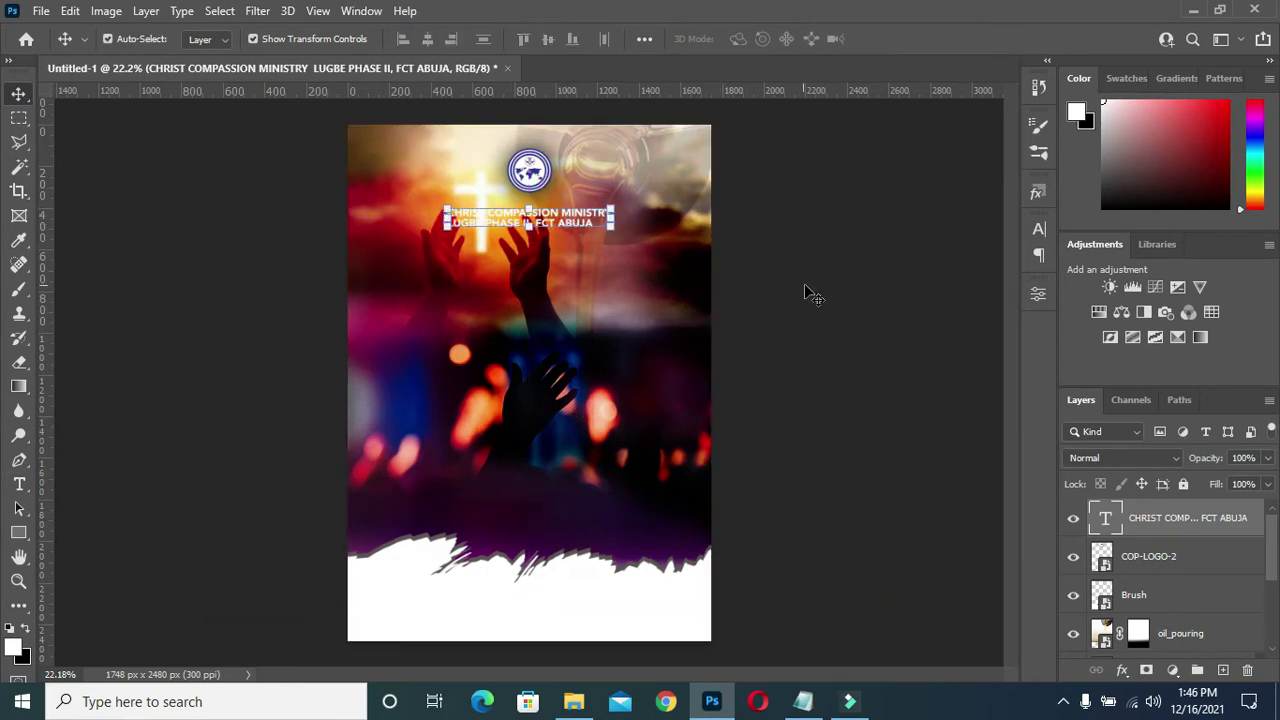
click(811, 280)
click(570, 222)
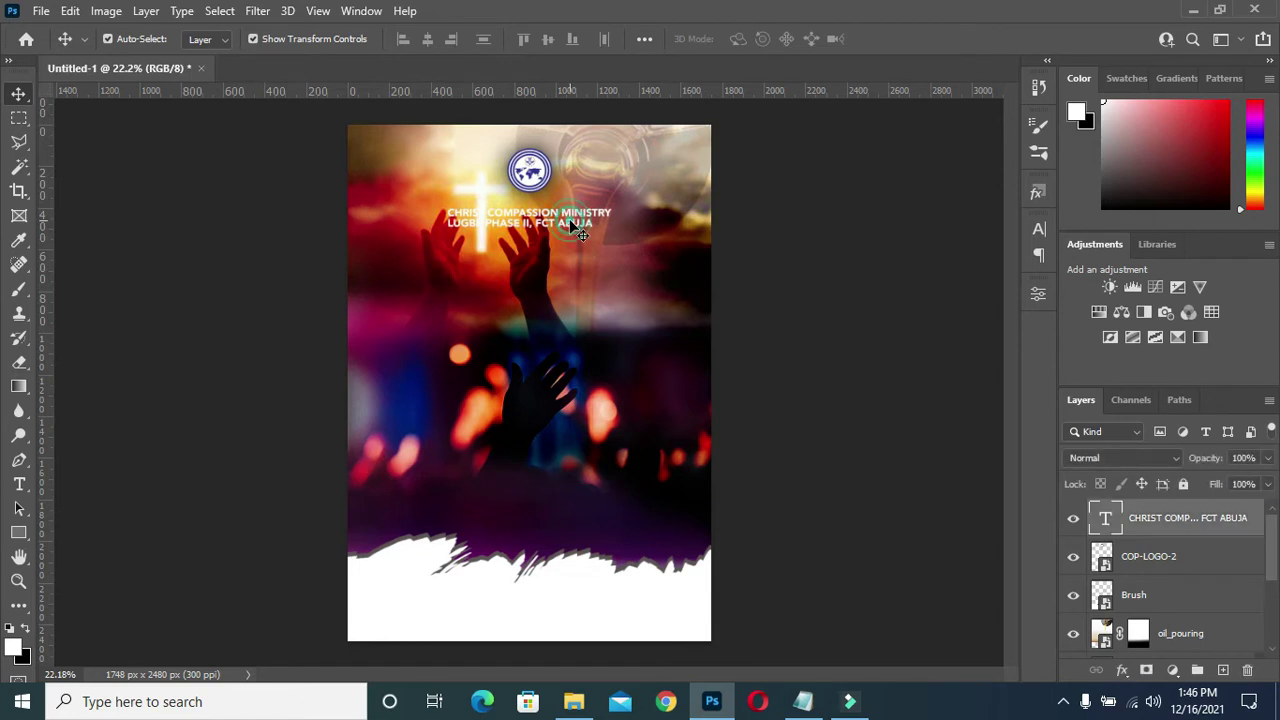
click(1122, 670)
click(1138, 664)
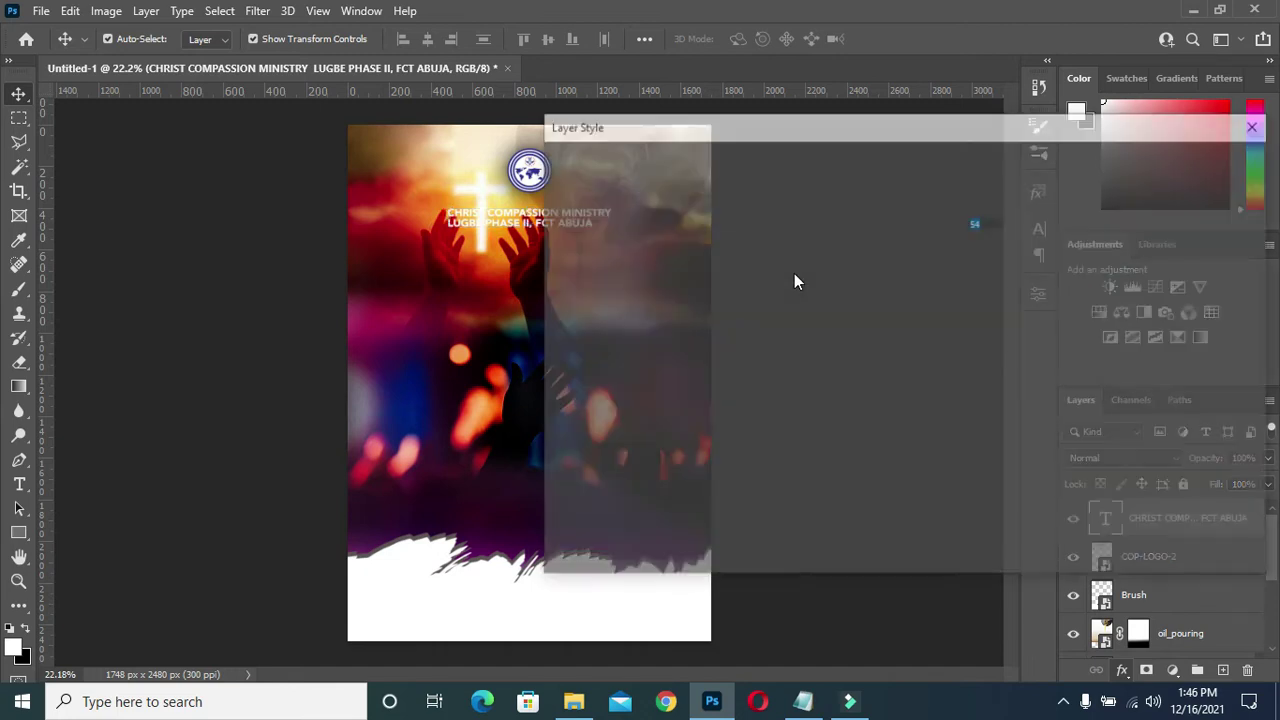
- Set the drop shadow blend mode to Linear Burn at 68% opacity
drag(860, 124, 960, 151)
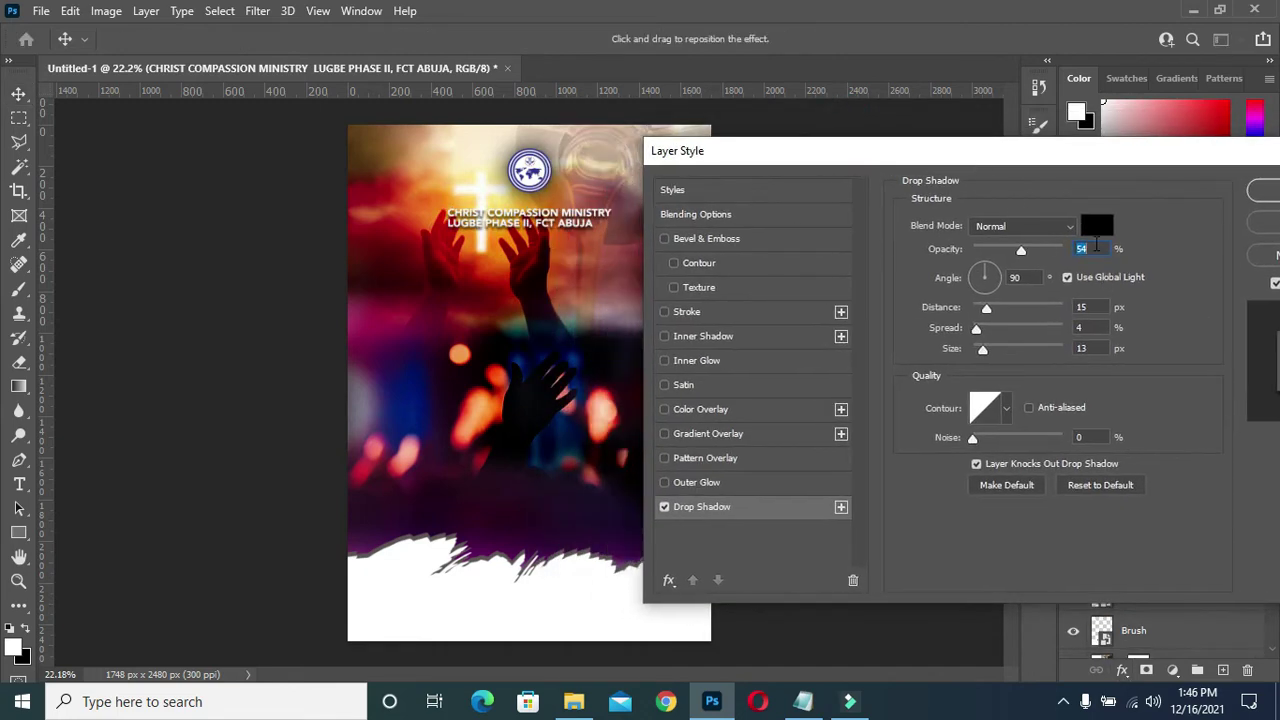
double_click(1098, 247)
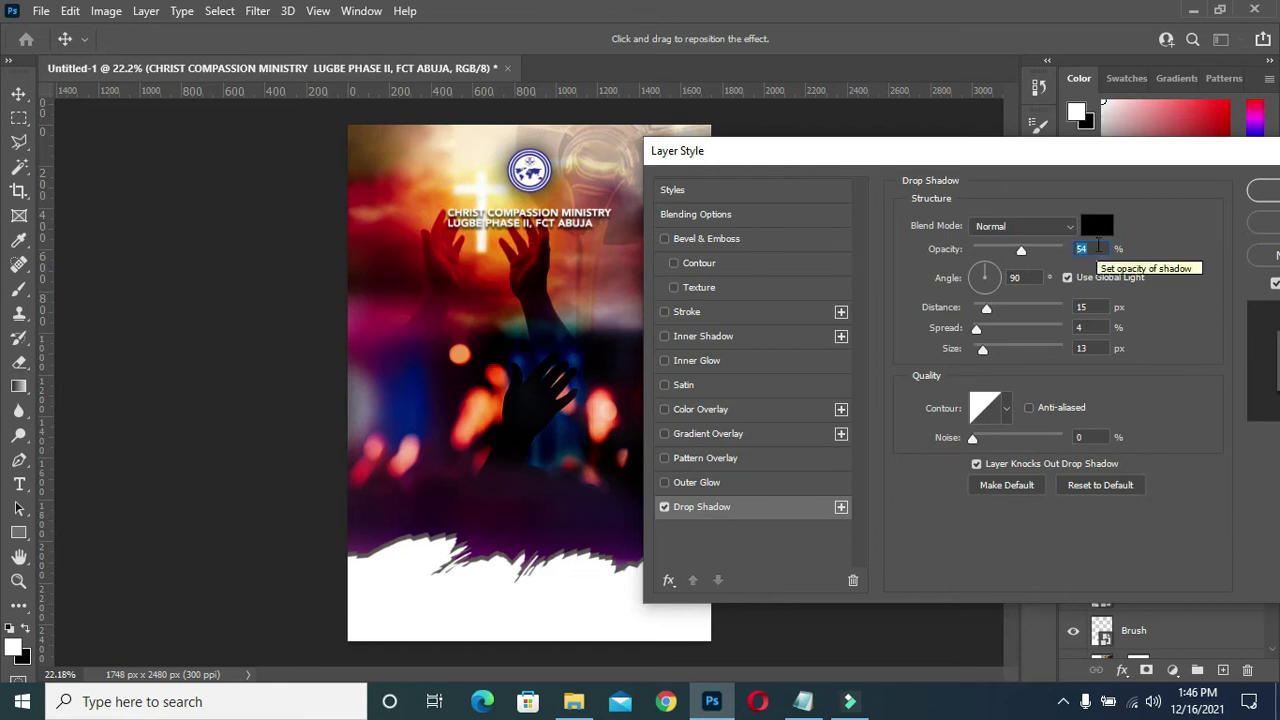
click(1031, 224)
click(1007, 317)
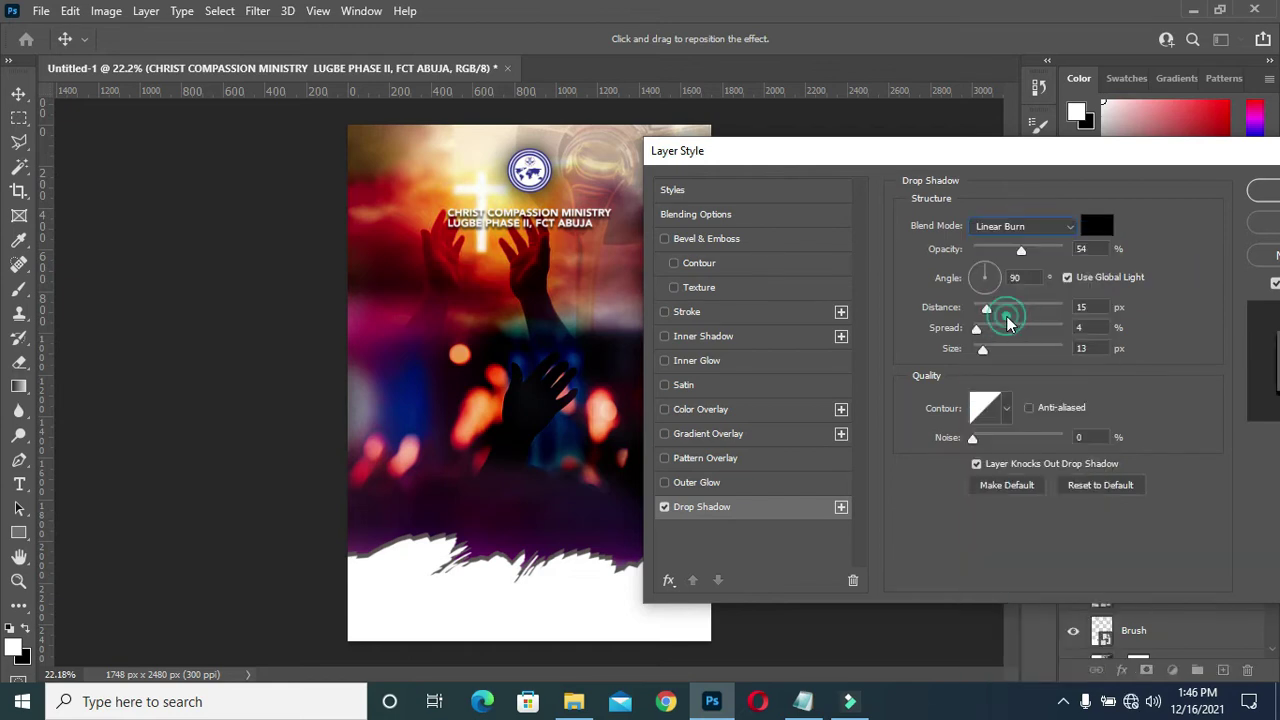
click(1094, 243)
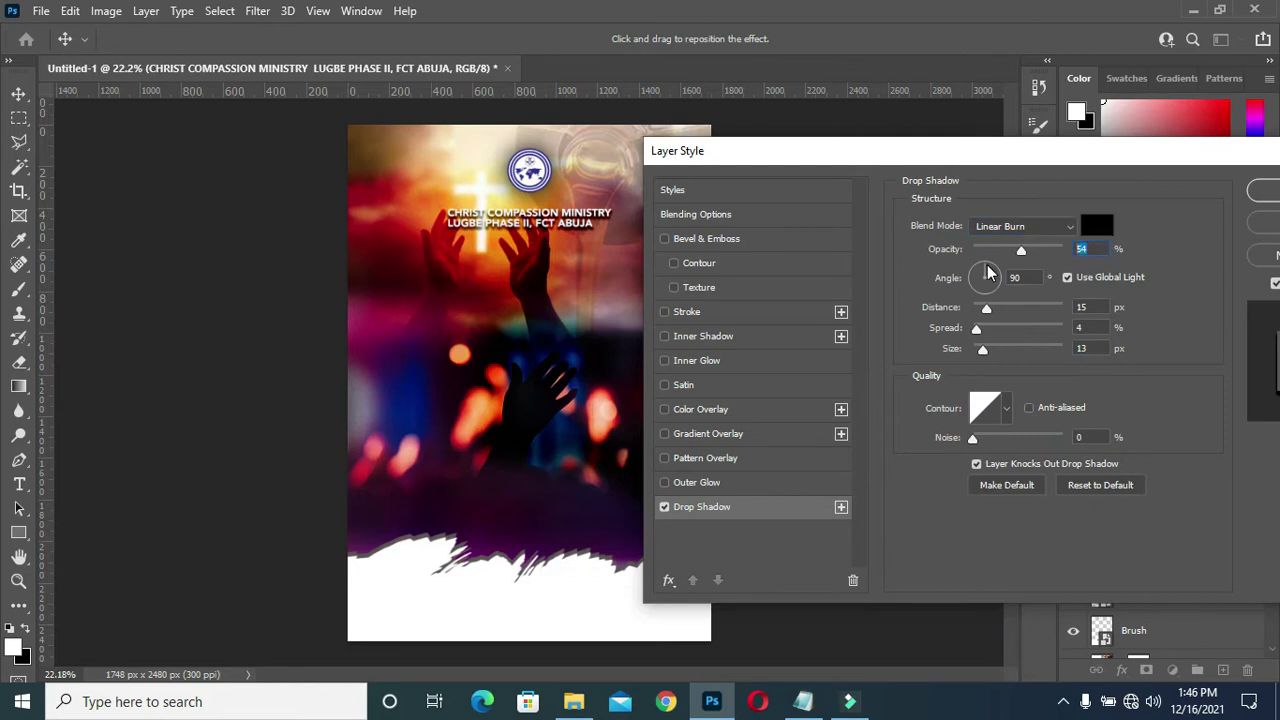
text(68)
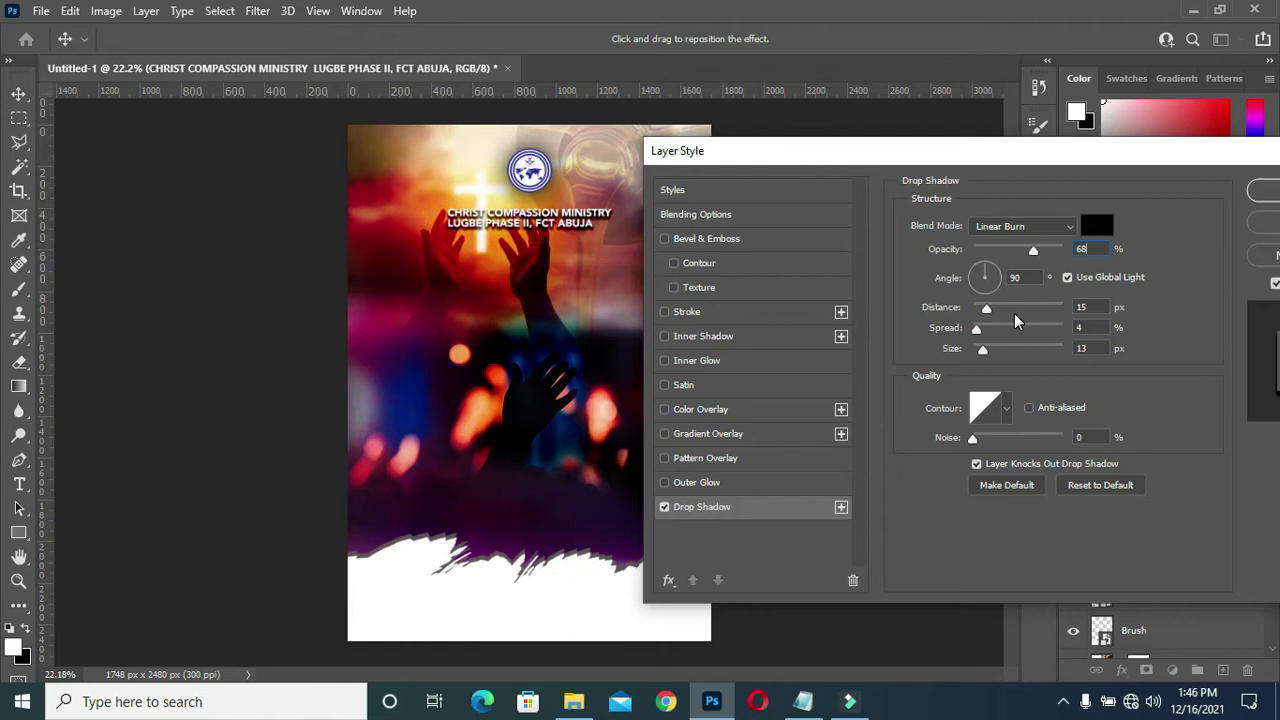
- Give the shadow 7 px distance and 29 px size, apply it, and nudge the text up
click(1090, 307)
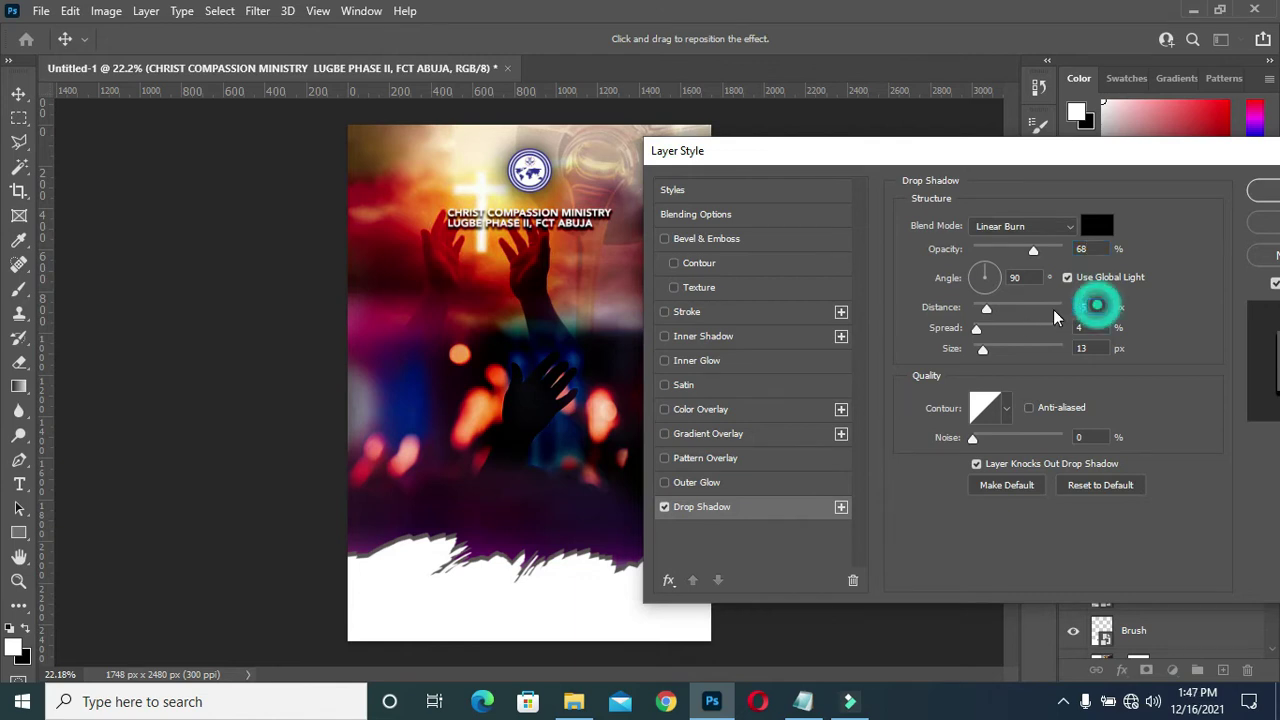
text(7)
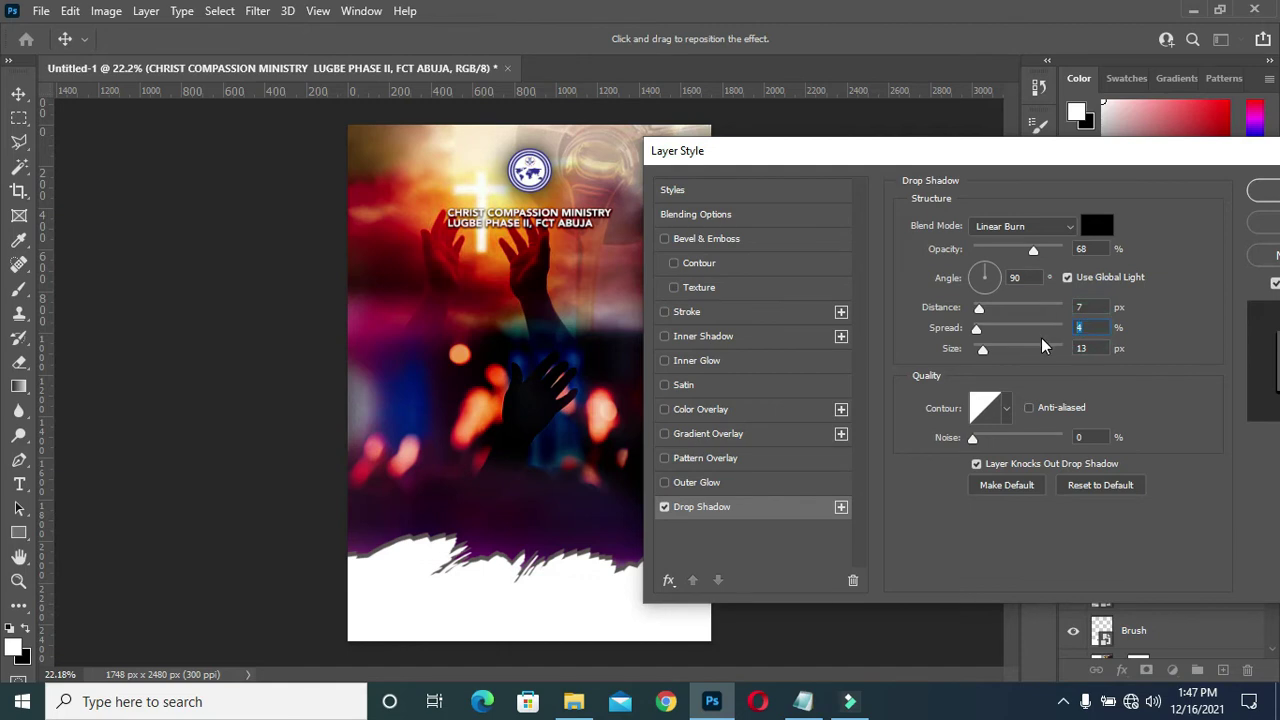
click(1092, 348)
text(29)
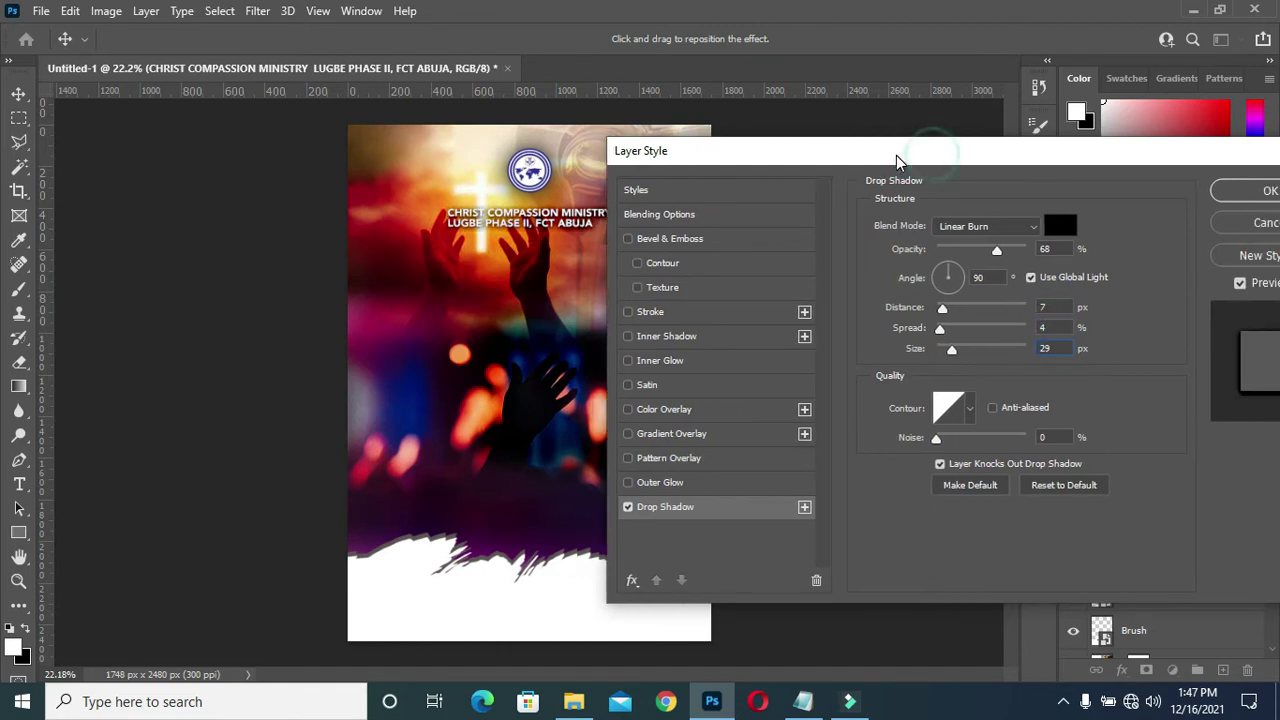
drag(937, 166, 816, 166)
click(1163, 194)
key(shift+Up)
key(shift+Up)
key(shift+Up)
click(815, 285)
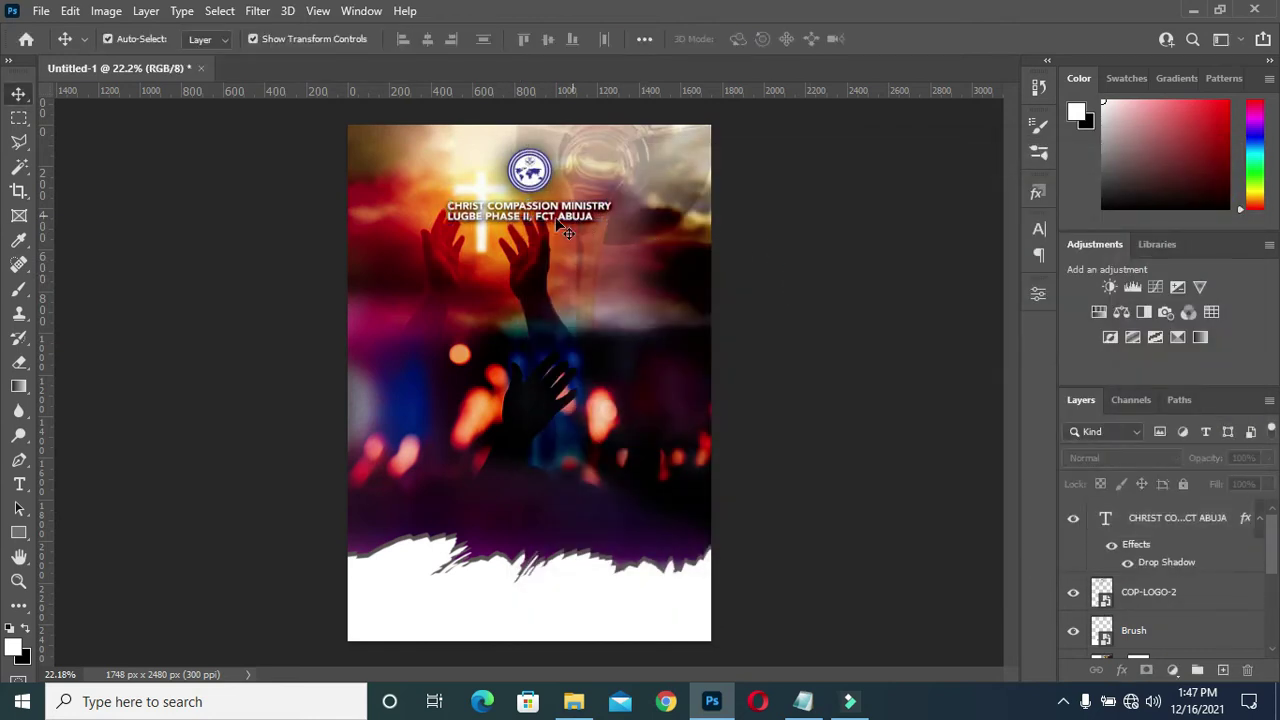
- Duplicate the ministry name text layer and move the copy about 246 px lower
scroll(555, 217, up, 2)
click(537, 192)
scroll(537, 192, up, 1)
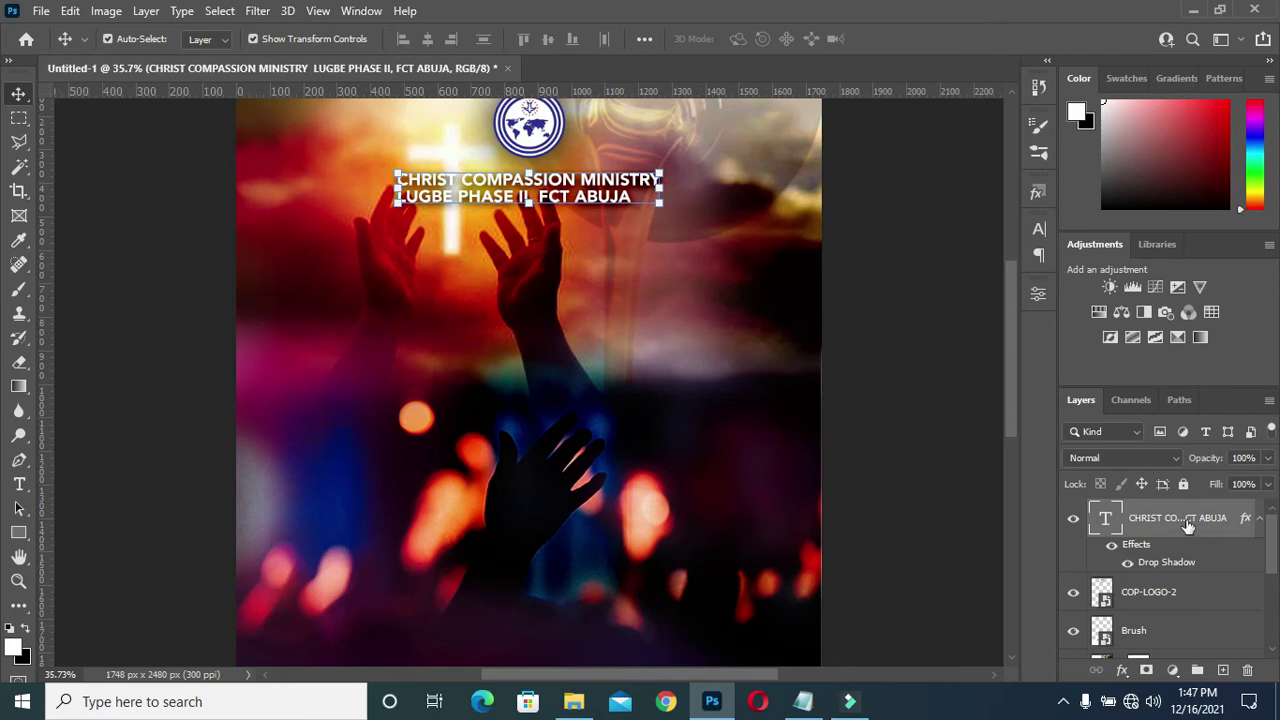
click(1259, 519)
drag(1200, 518, 1224, 668)
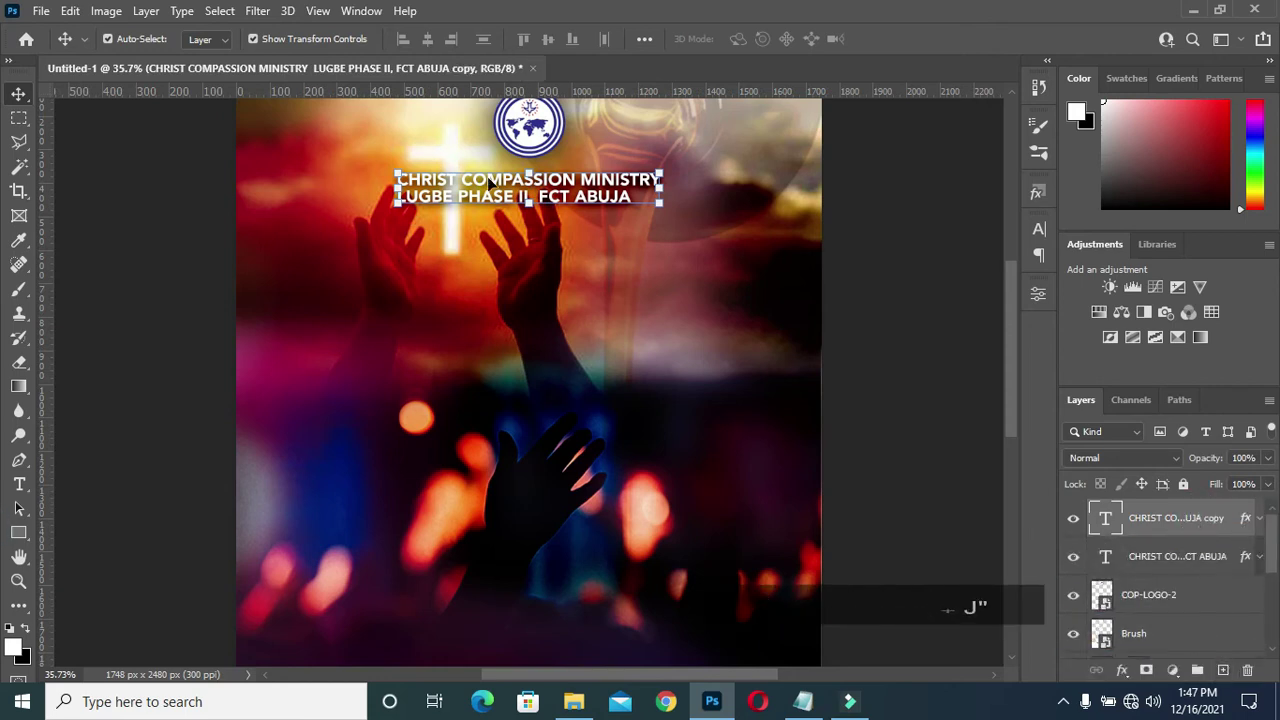
drag(512, 185, 512, 288)
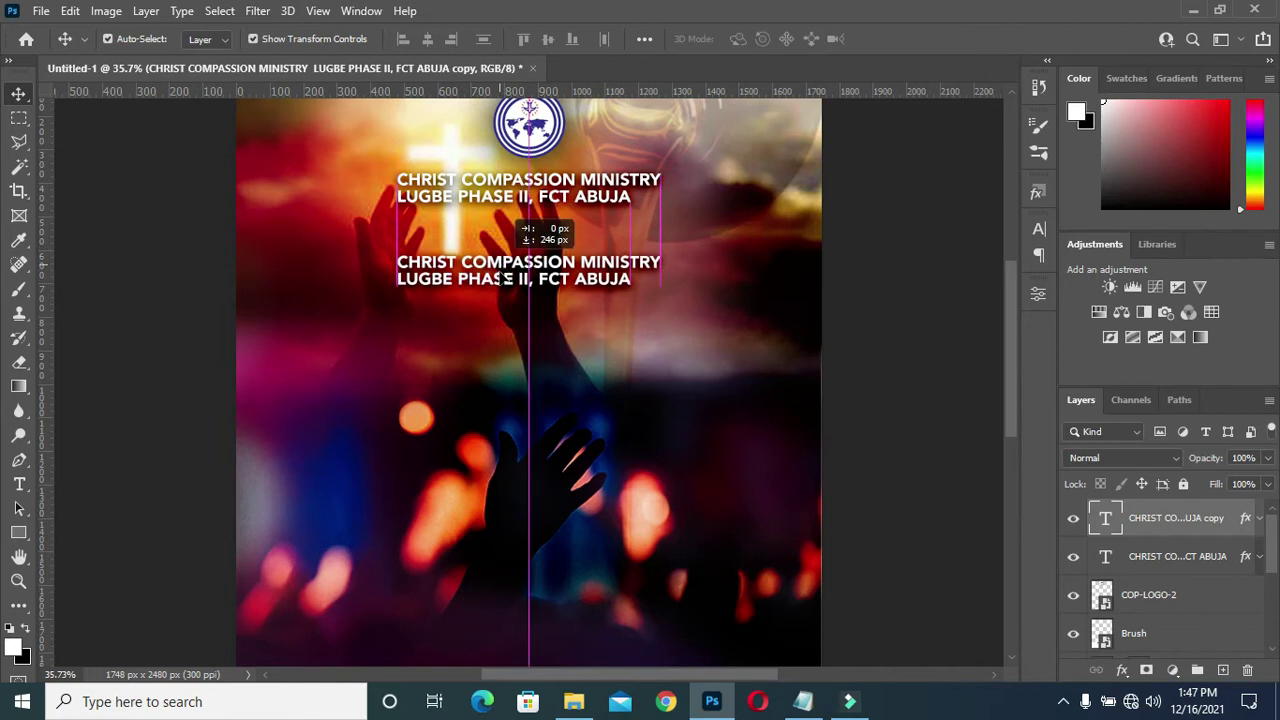
double_click(519, 285)
- Replace the duplicated text with 'PRESENTS:' copied from the notes
key(ctrl+a)
click(797, 705)
double_click(270, 217)
key(ctrl+c)
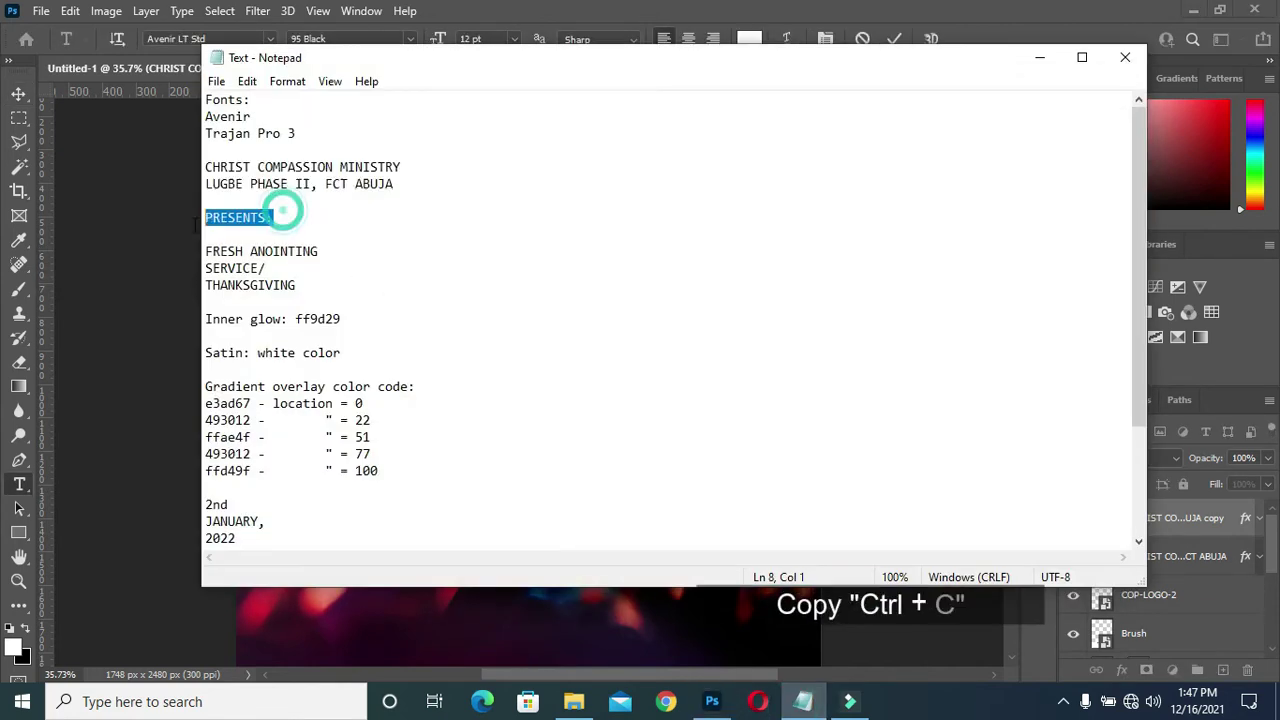
click(1040, 57)
key(ctrl+v)
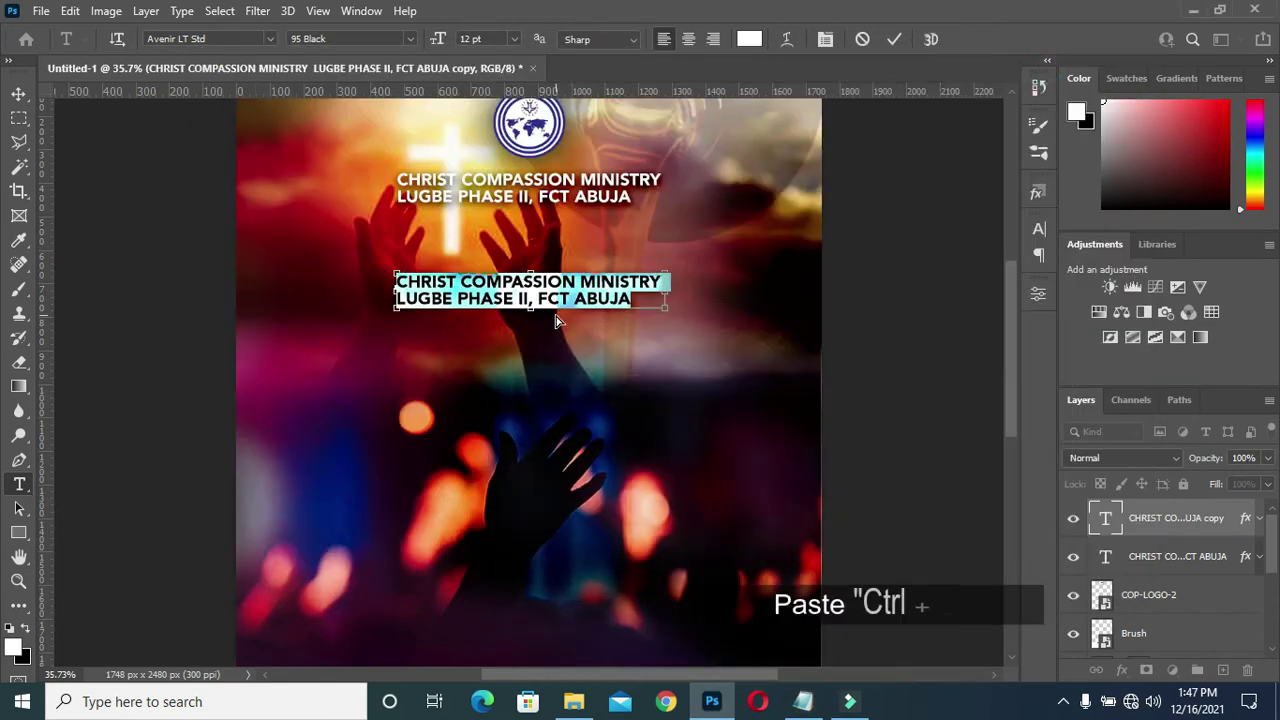
click(893, 40)
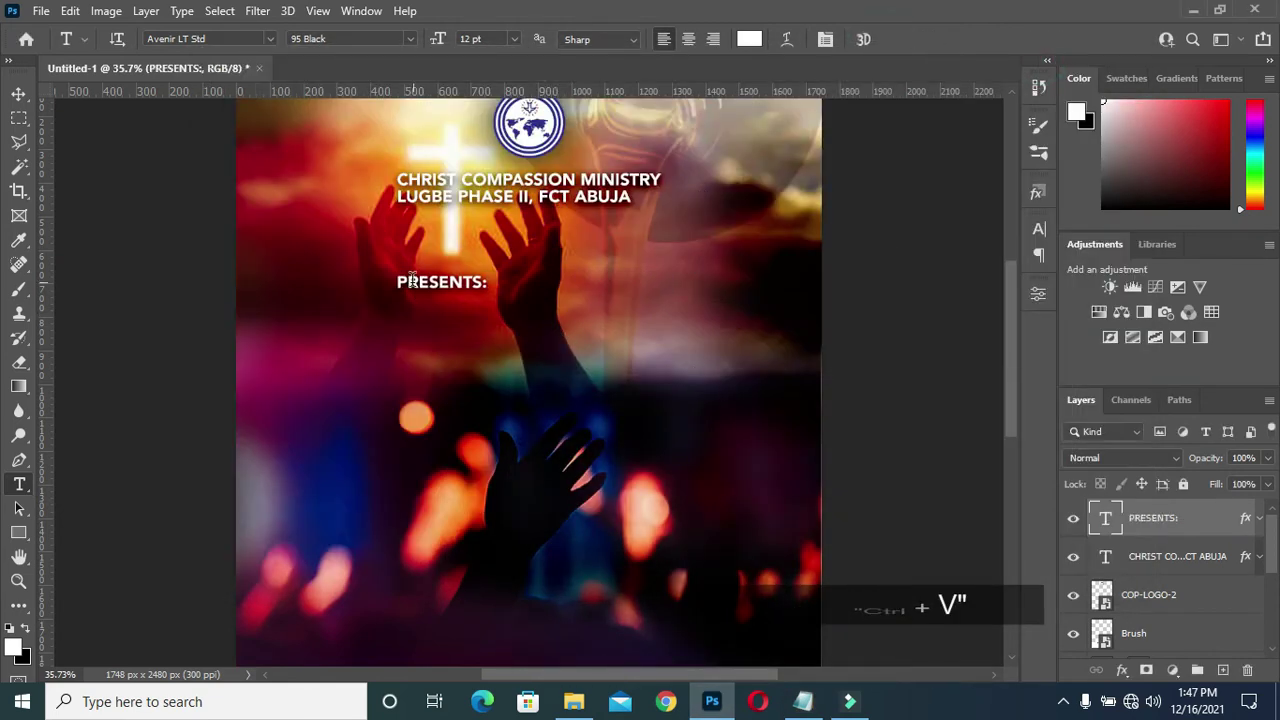
- Centre the PRESENTS: layer horizontally on the canvas
key(v)
key(ctrl+a)
click(426, 39)
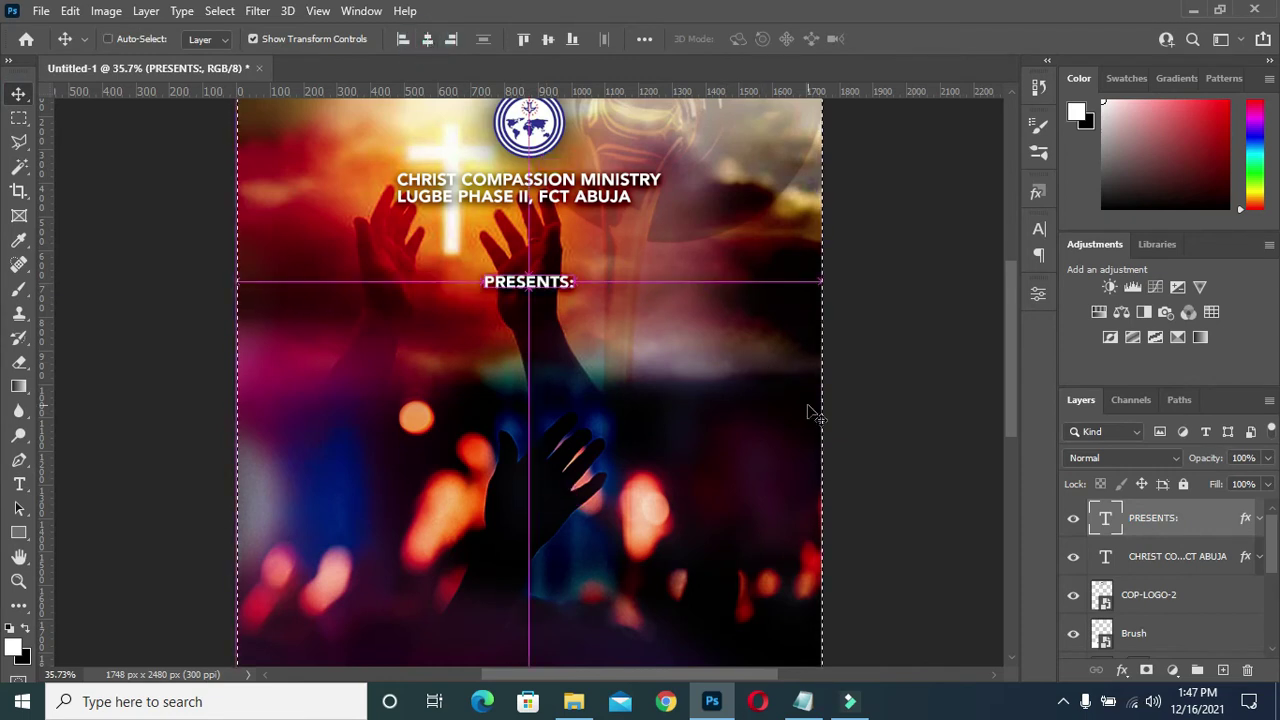
key(ctrl+d)
click(895, 360)
- Widen the PRESENTS: letter spacing in the Character panel and recentre it
double_click(583, 283)
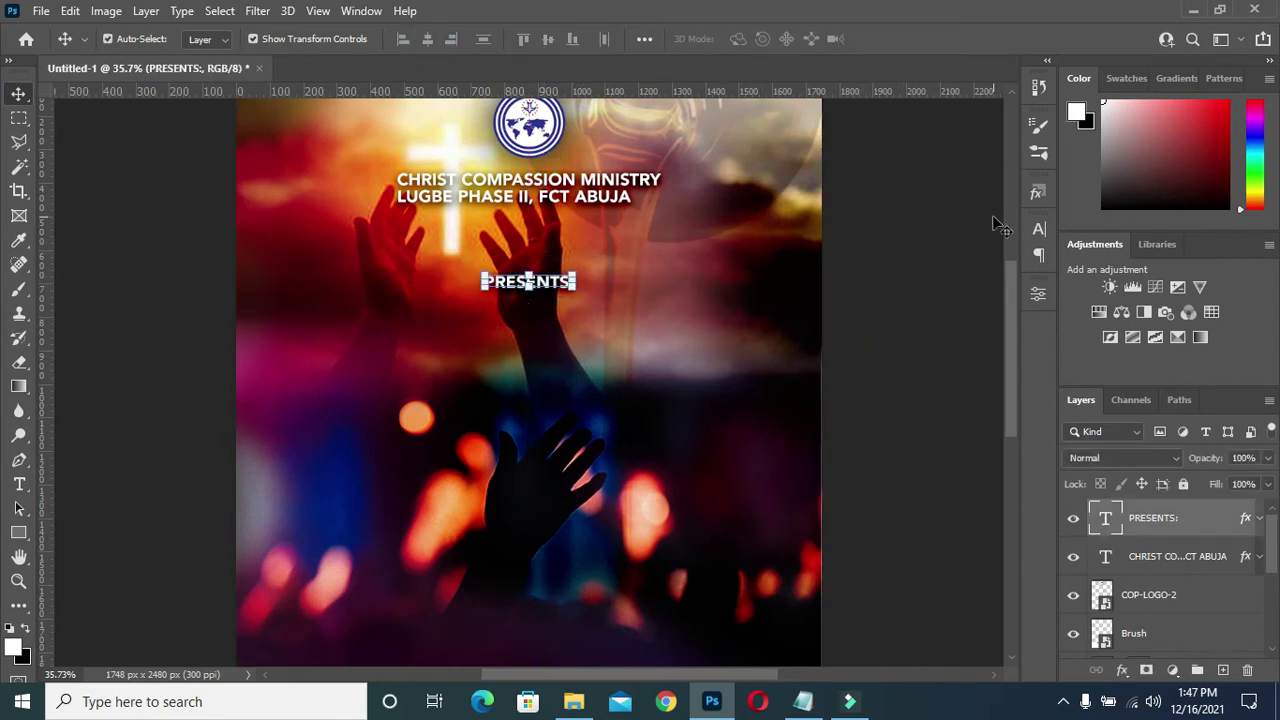
click(1039, 229)
drag(935, 298, 953, 300)
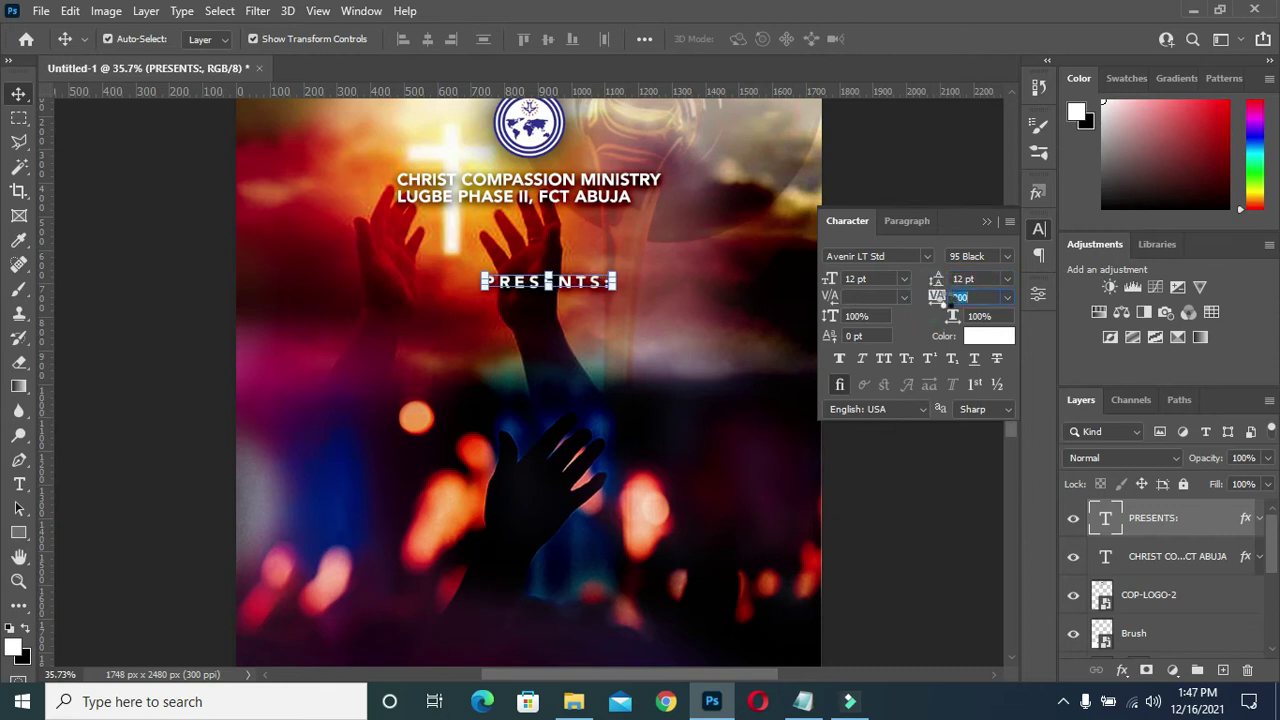
click(985, 219)
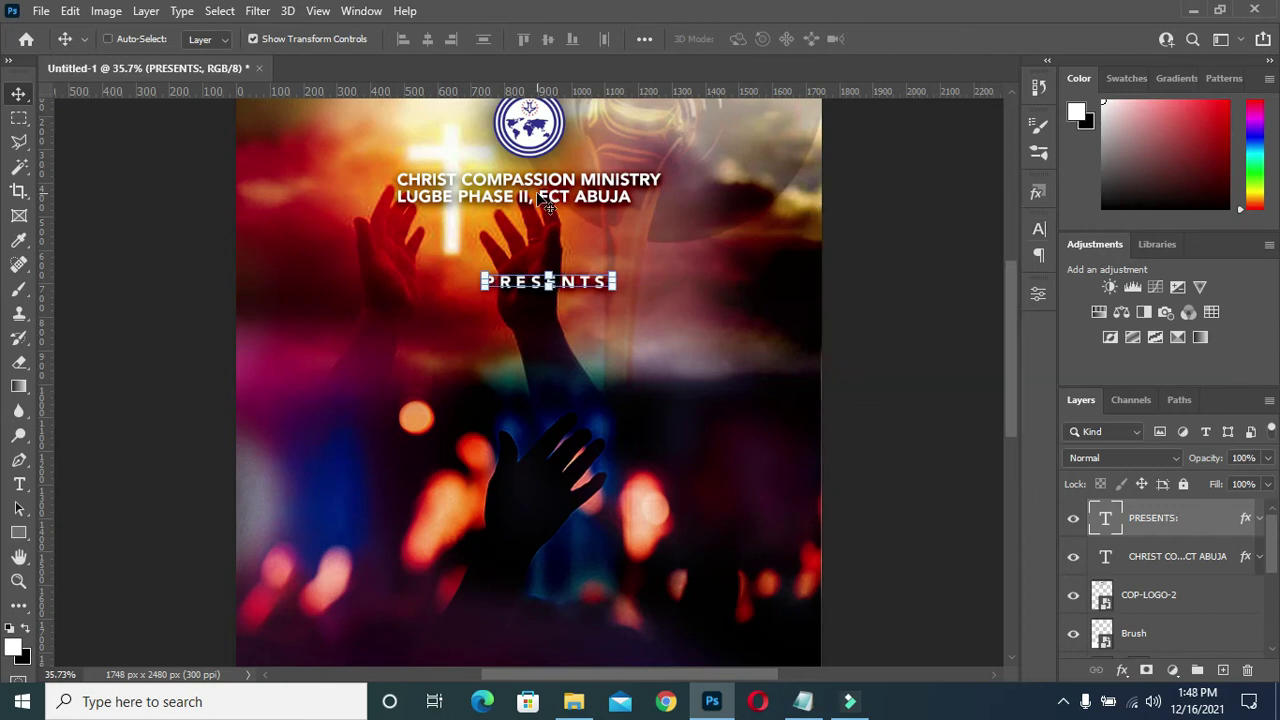
drag(548, 207, 560, 230)
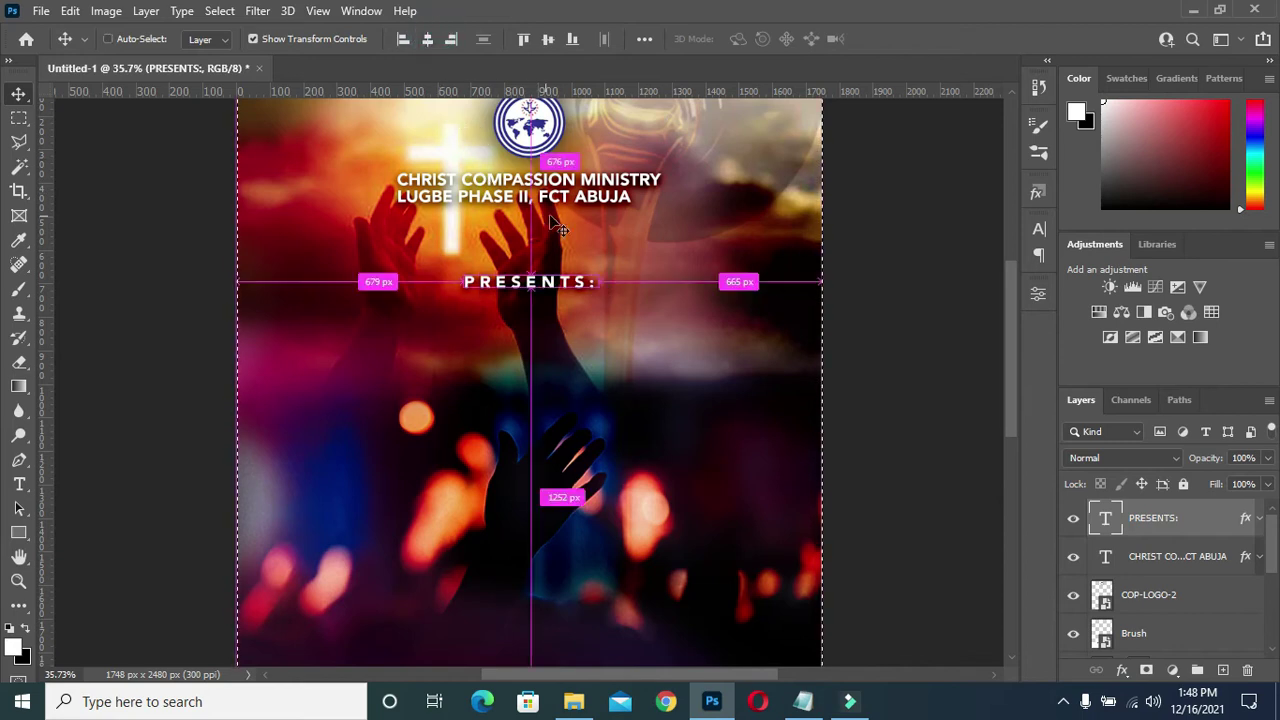
ctrl+click(828, 541)
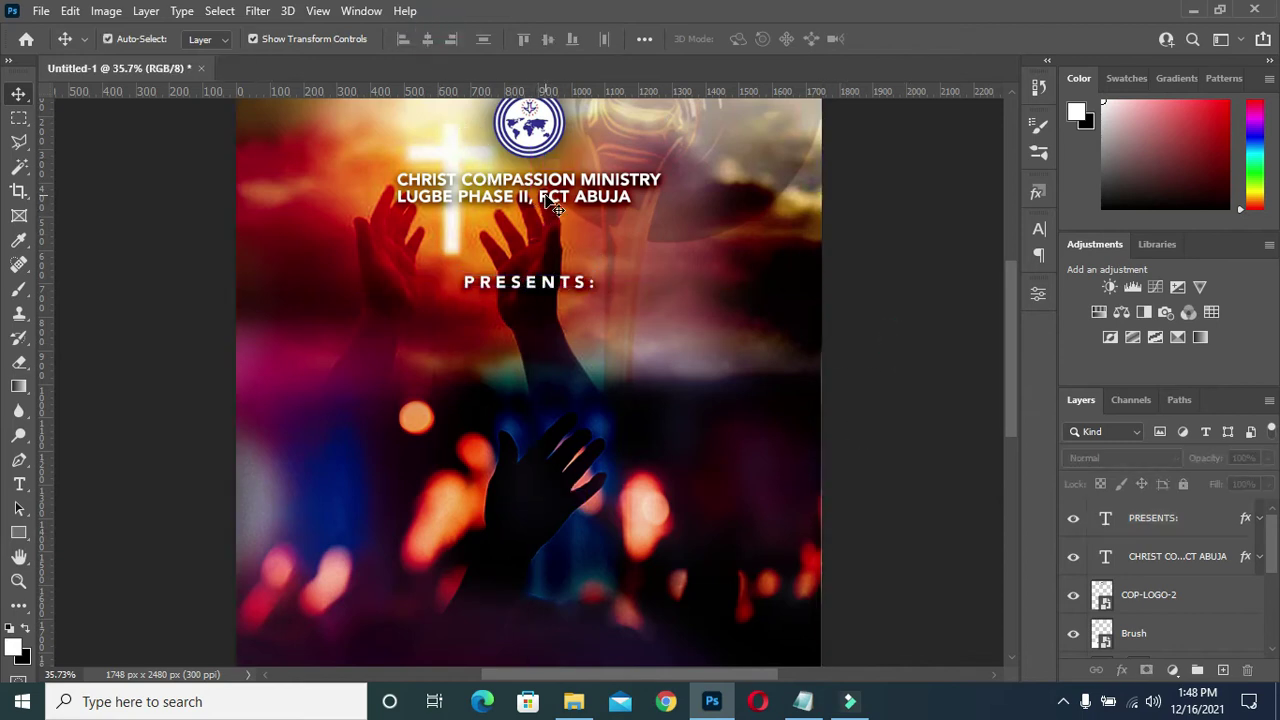
click(18, 485)
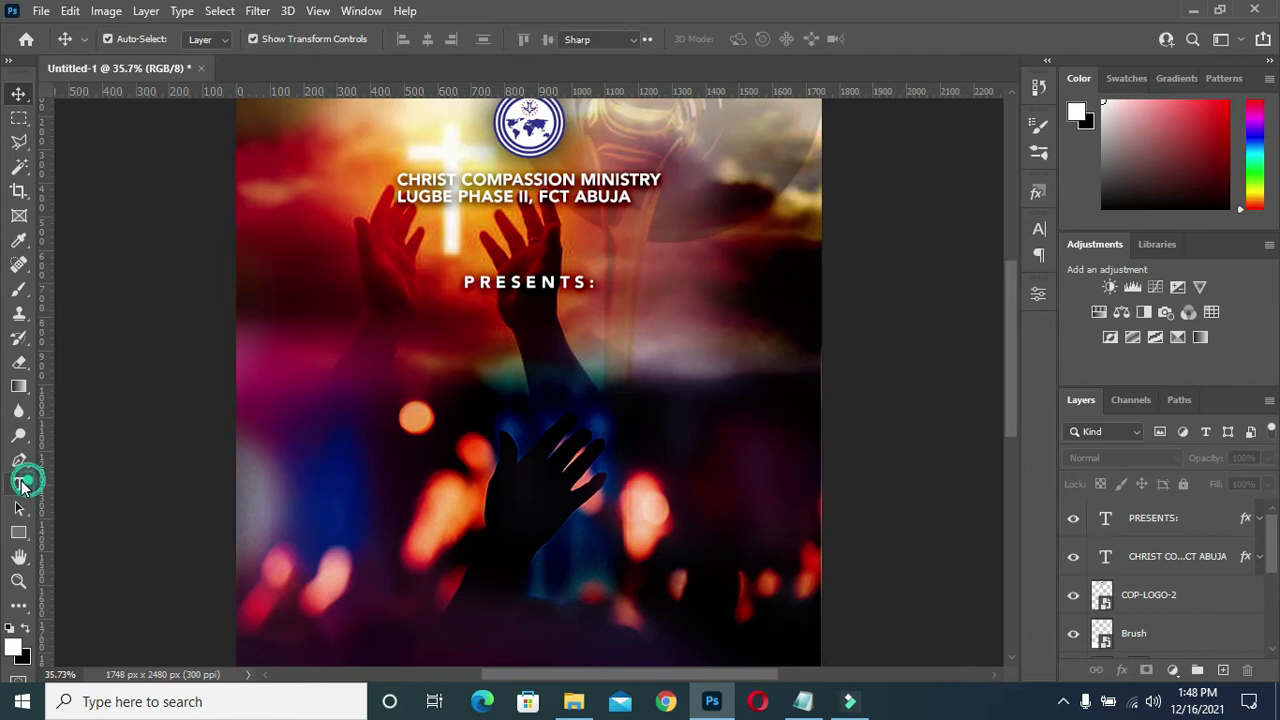
- Choose the 95 Black font style in the Type options bar
click(325, 357)
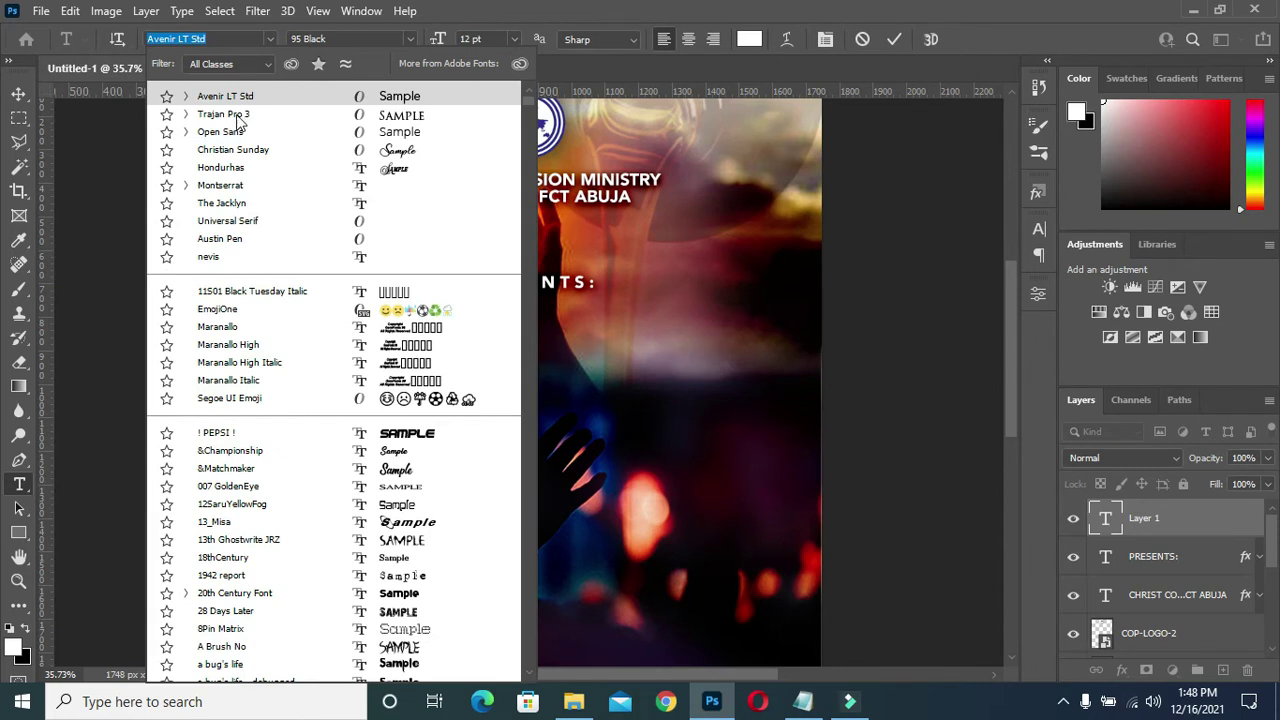
click(238, 117)
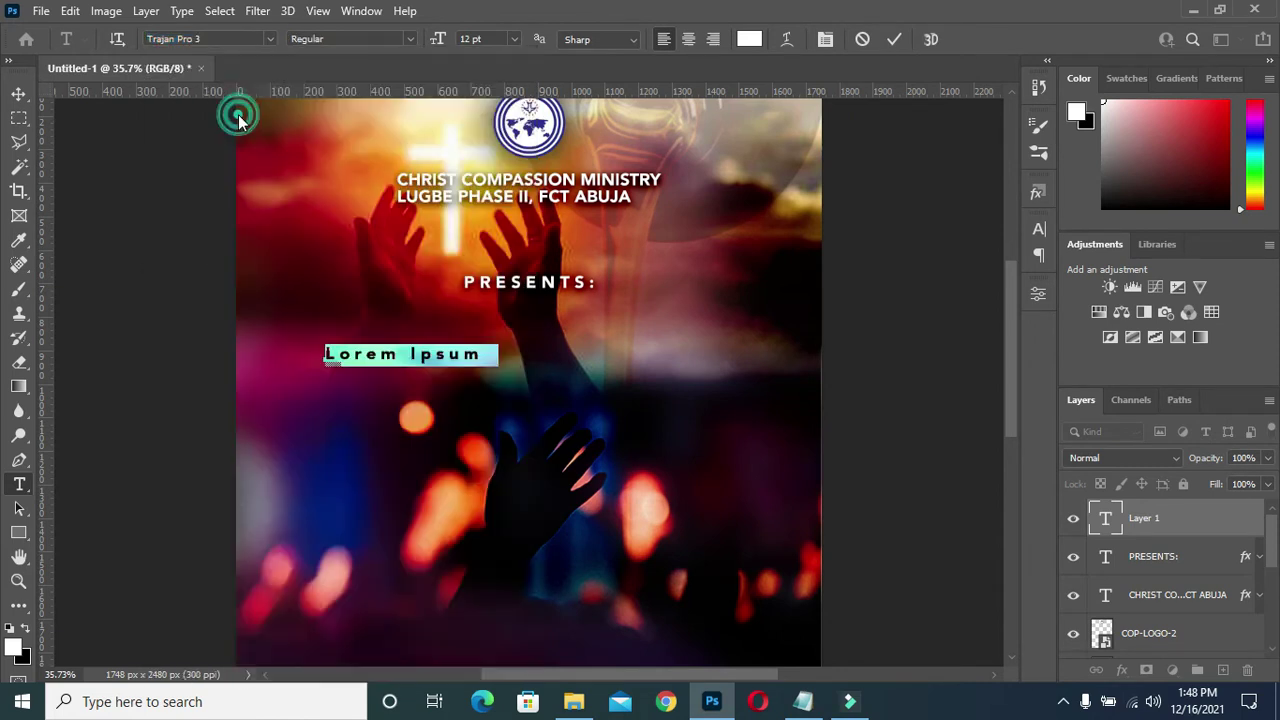
key(Escape)
click(405, 38)
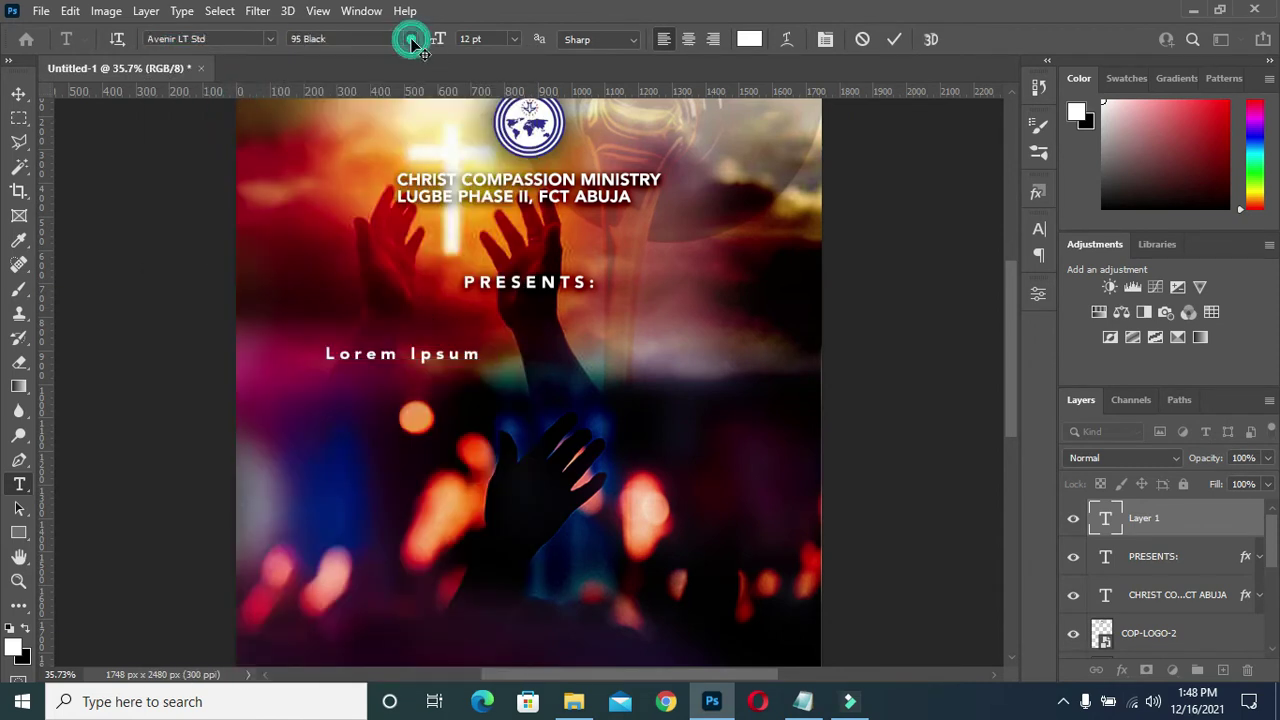
click(385, 103)
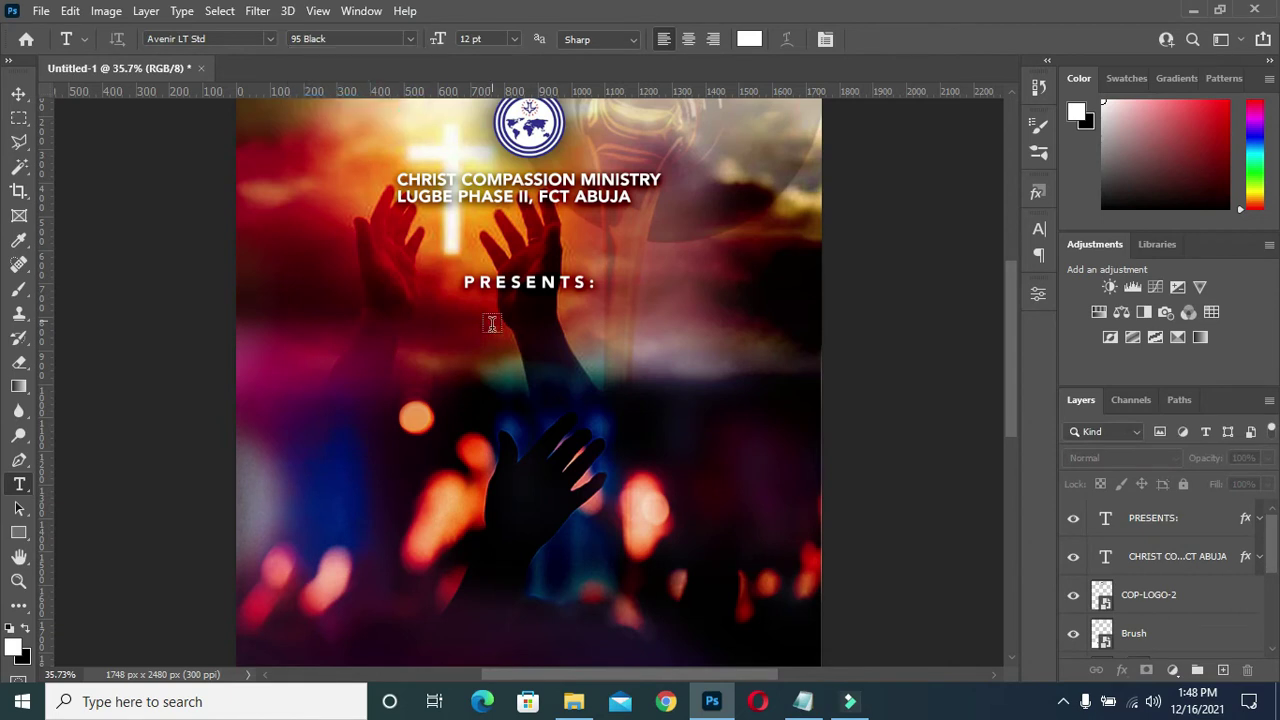
- Paste the three FRESH ANOINTING SERVICE/ THANKSGIVING lines from the notes into a new layer below PRESENTS:
click(330, 345)
click(803, 701)
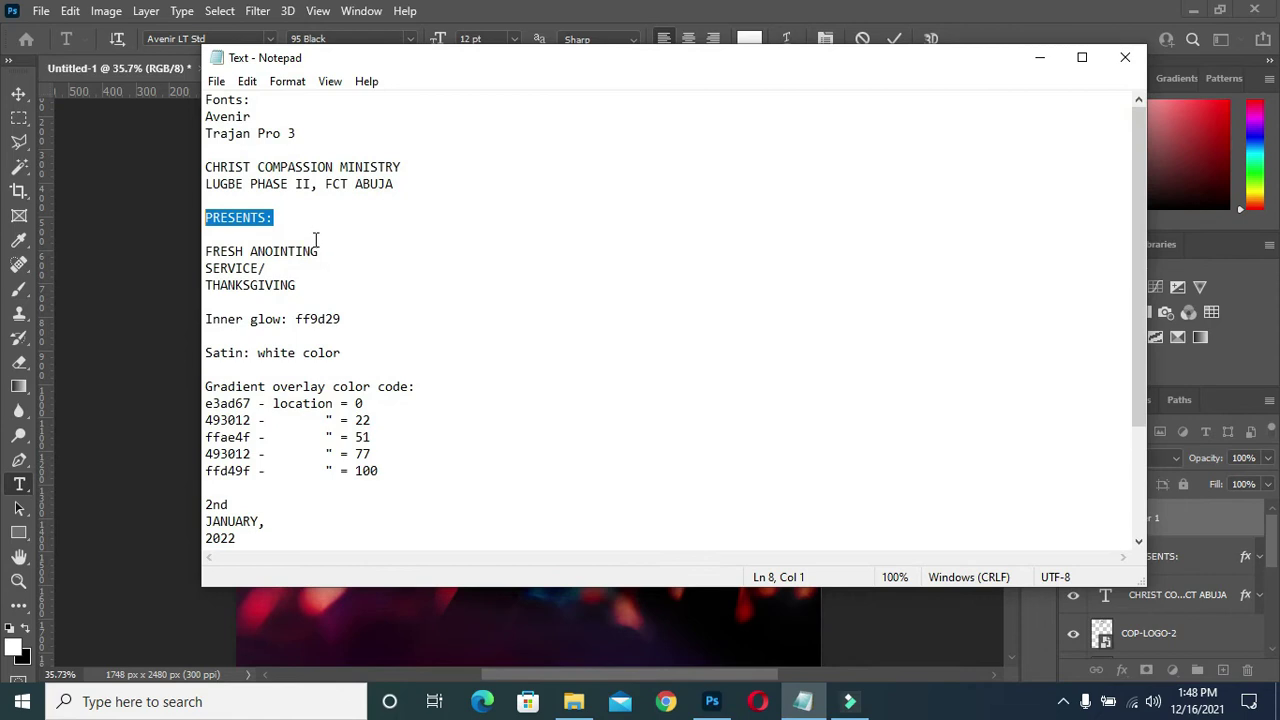
drag(297, 285, 208, 241)
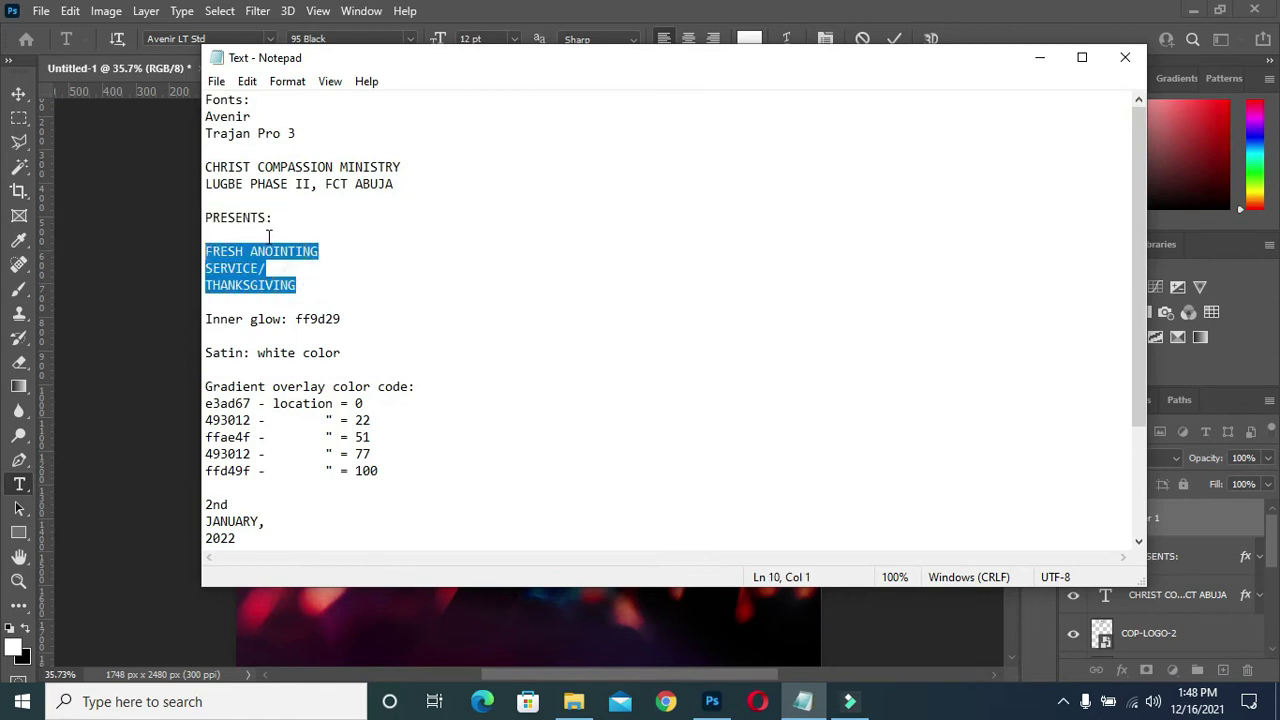
key(ctrl+c)
click(1040, 57)
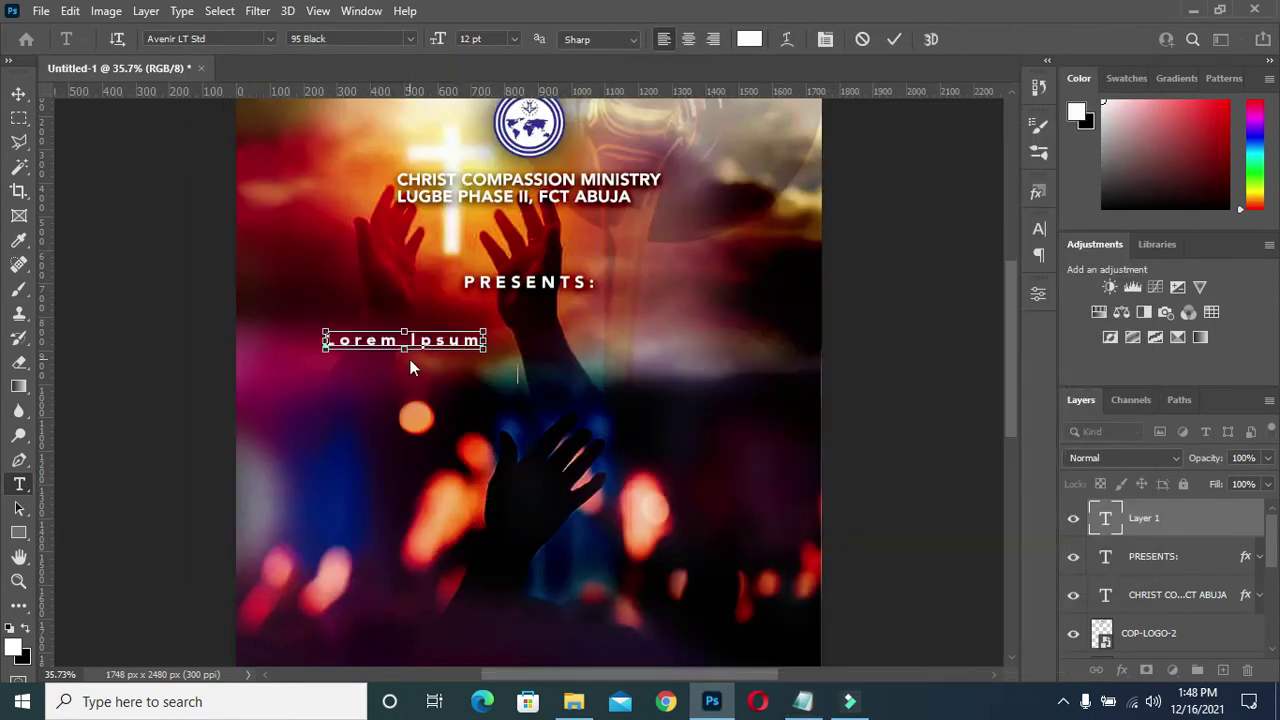
key(ctrl+v)
click(894, 39)
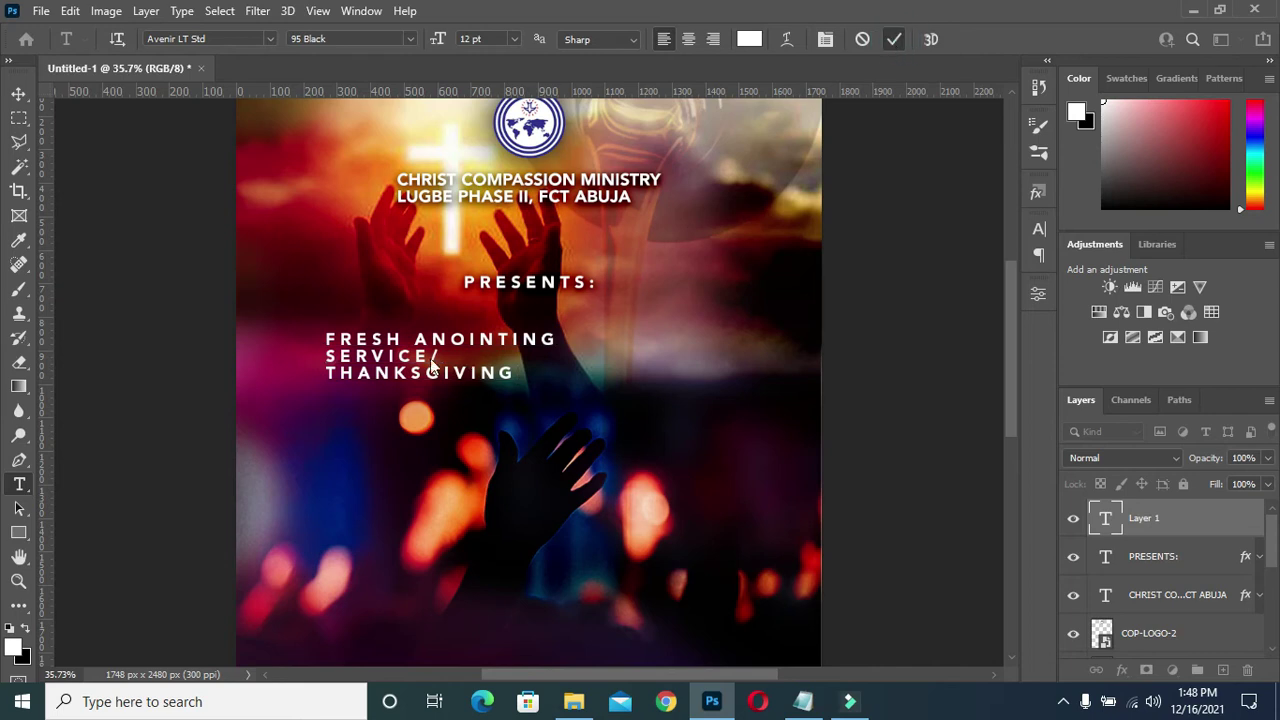
- Set the title font to Trajan Pro 3 Bold
click(267, 38)
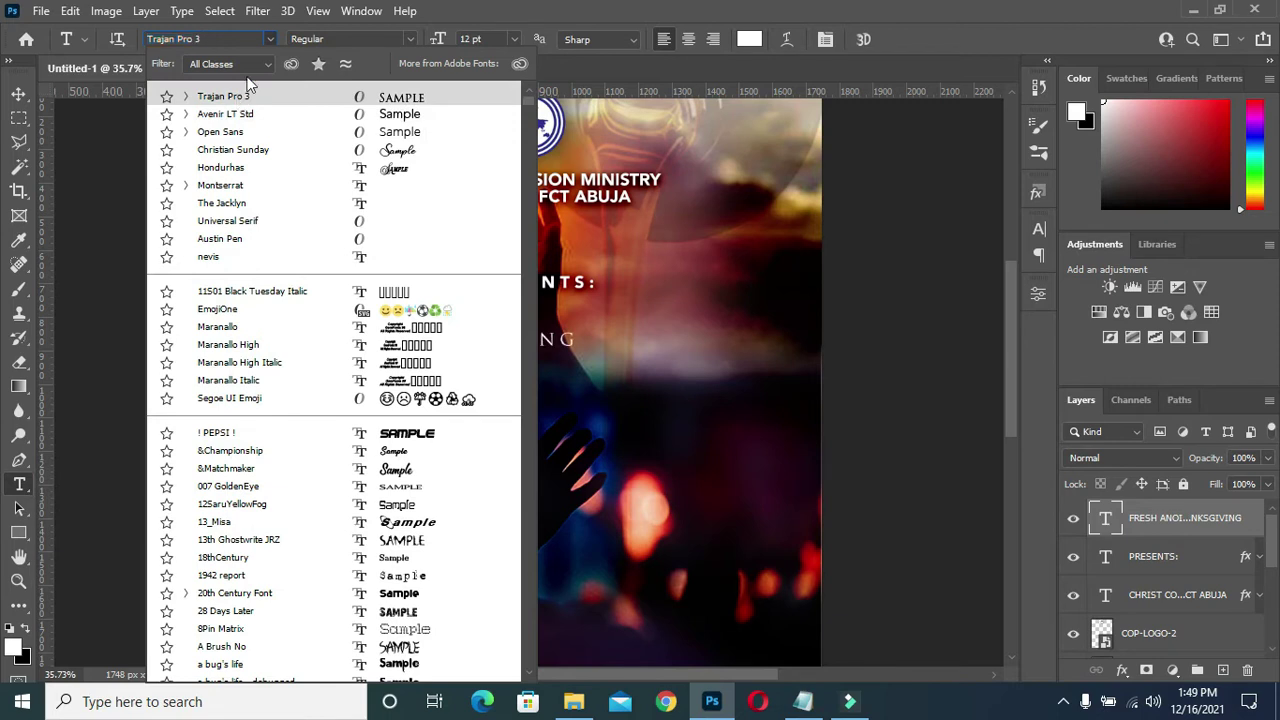
key(Escape)
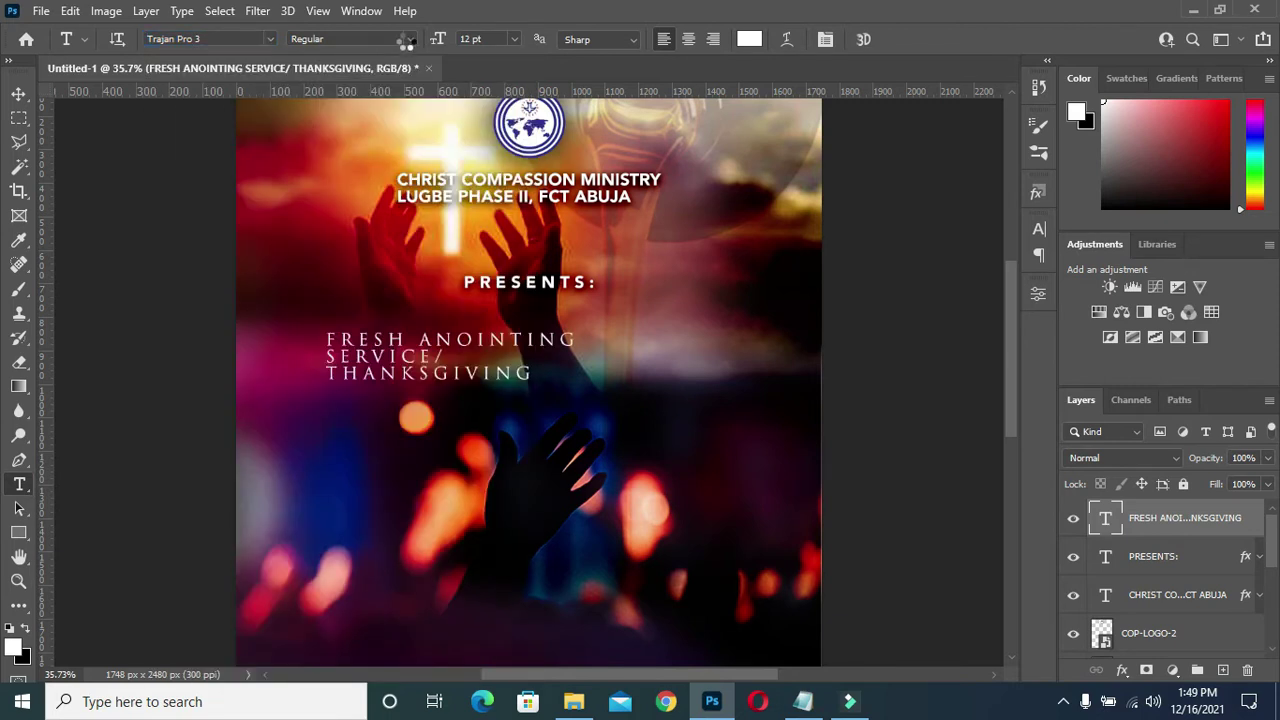
click(408, 40)
click(386, 67)
- Scale the title up to 184.13%, shift it slightly up-left, and commit
key(v)
drag(578, 379, 783, 558)
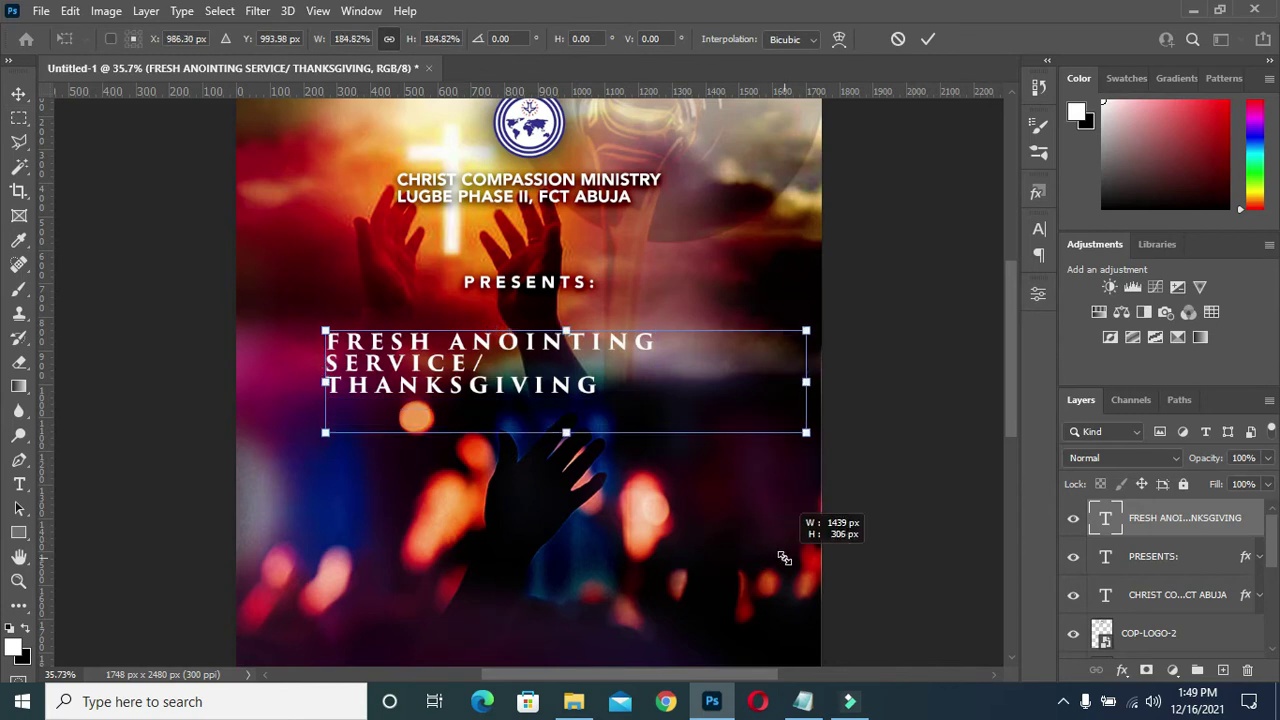
drag(439, 392, 424, 392)
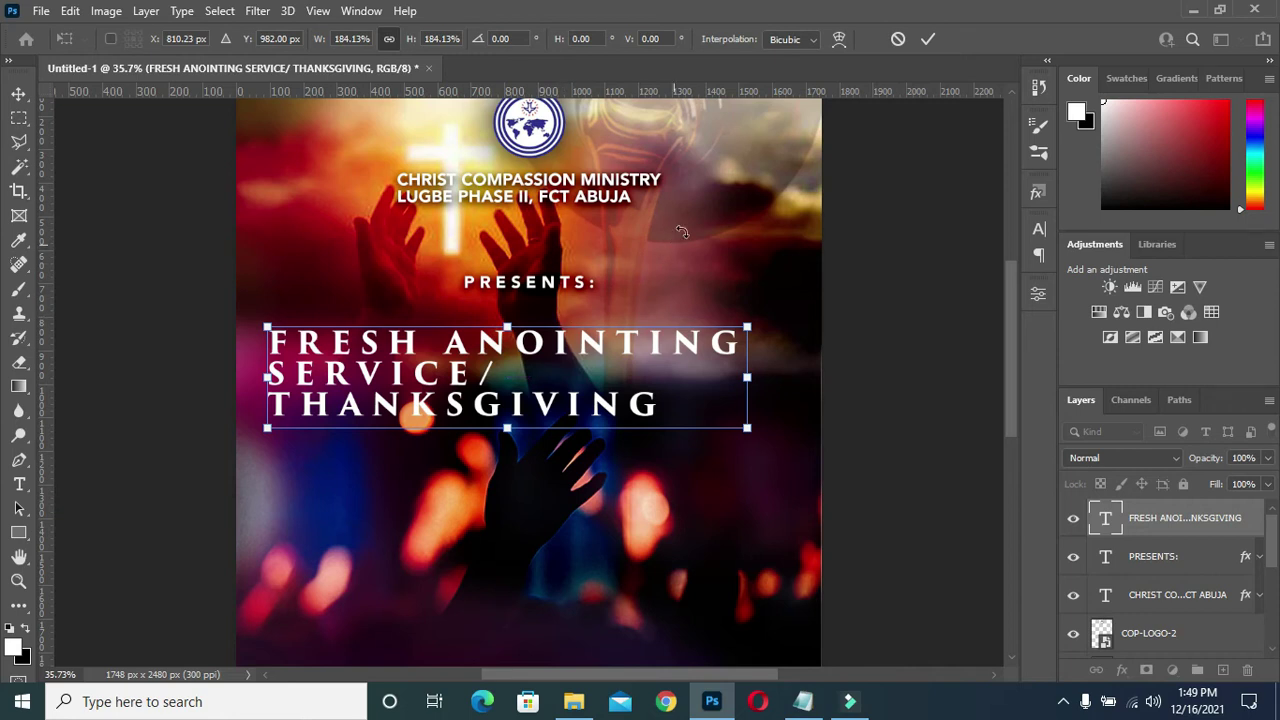
click(930, 41)
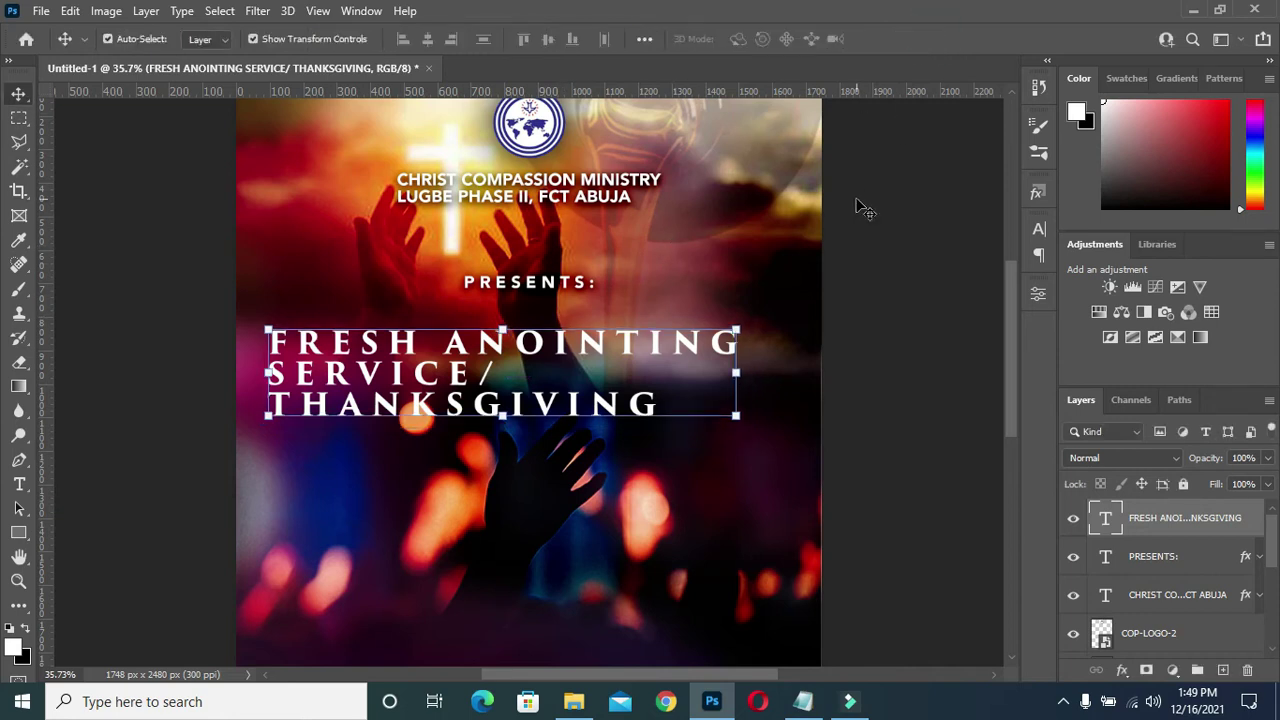
- Break the title after FRESH so ANOINTING starts its own line
scroll(485, 328, down, 1)
scroll(485, 328, up, 1)
scroll(485, 328, up, 2)
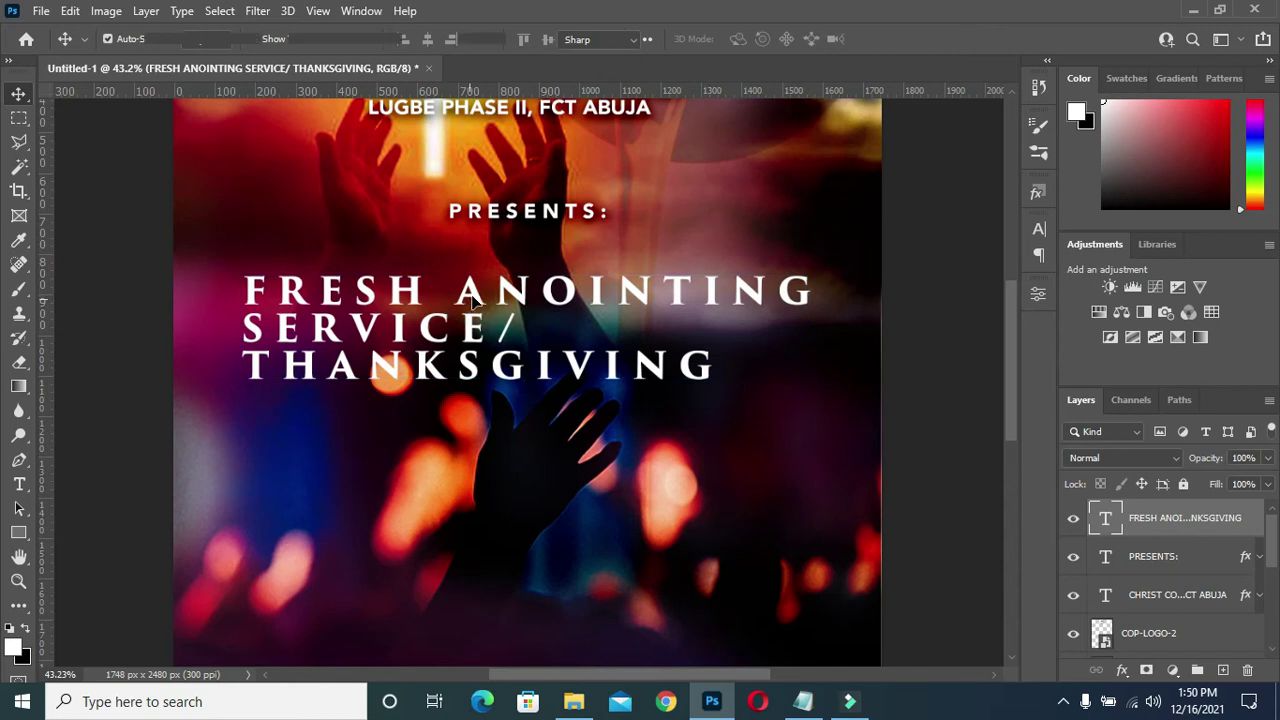
key(t)
click(452, 290)
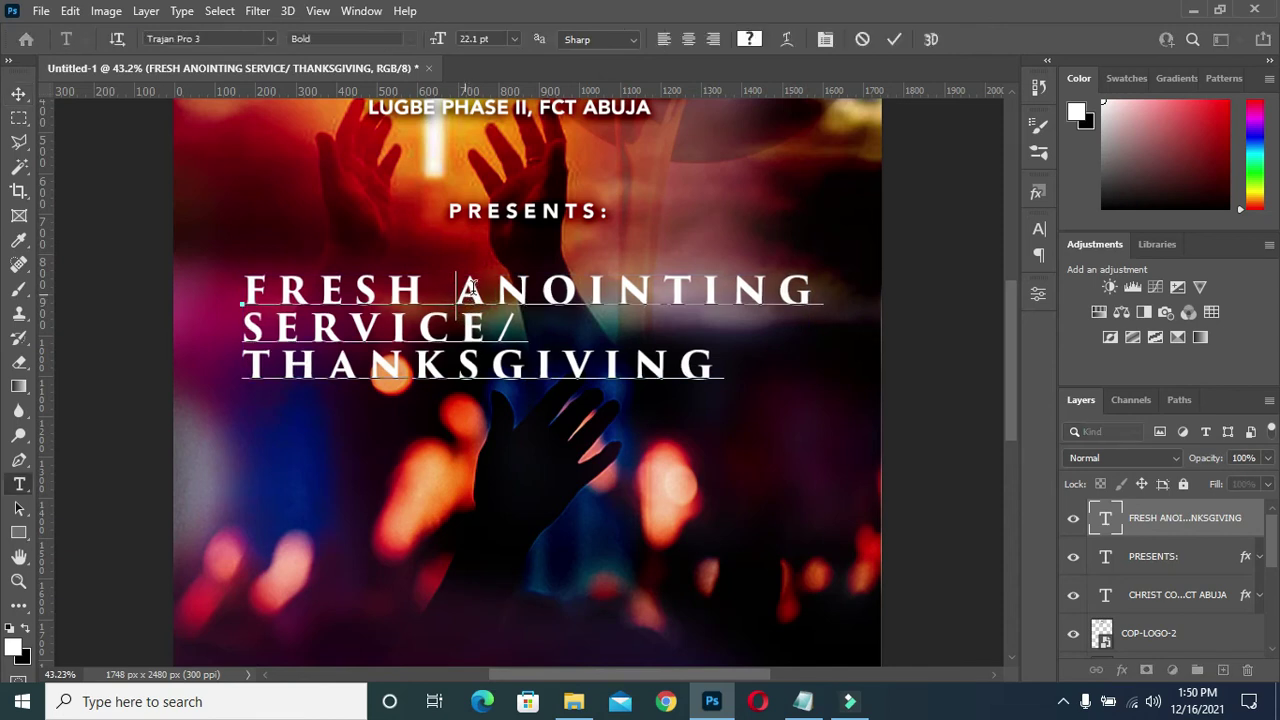
key(Return)
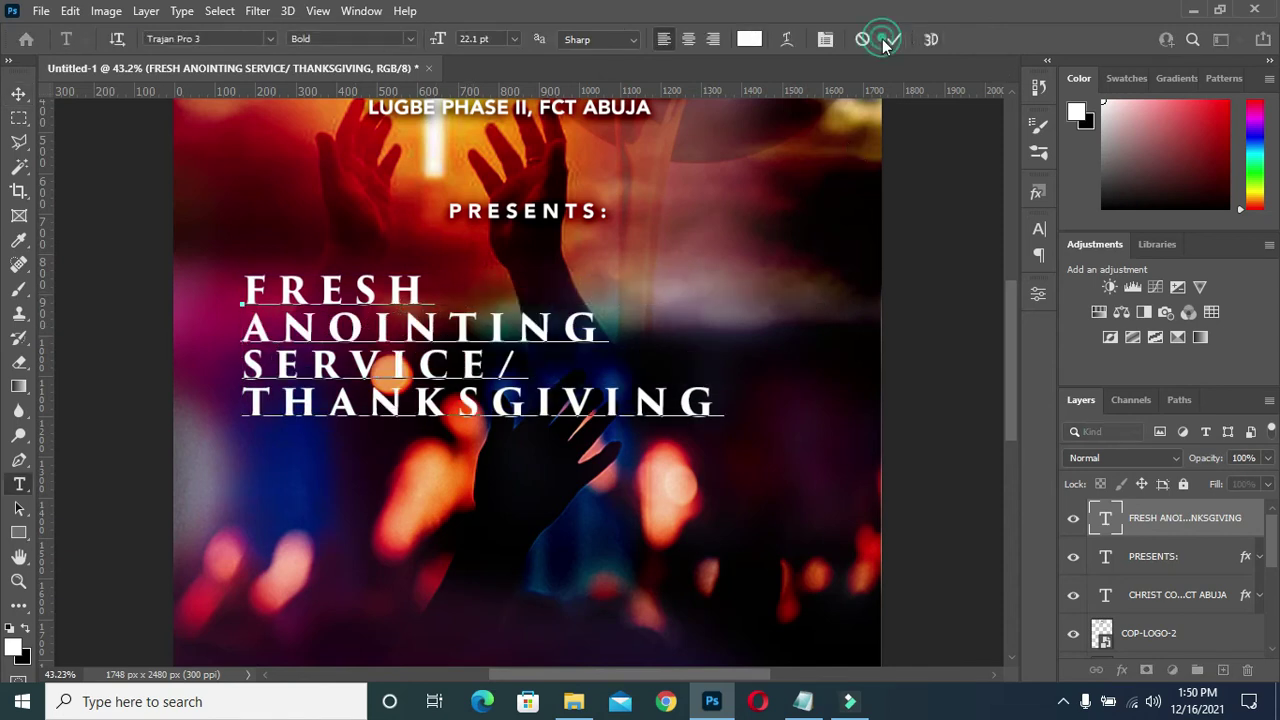
- Finish editing the title and nudge it slightly right beneath PRESENTS:
scroll(583, 302, down, 3)
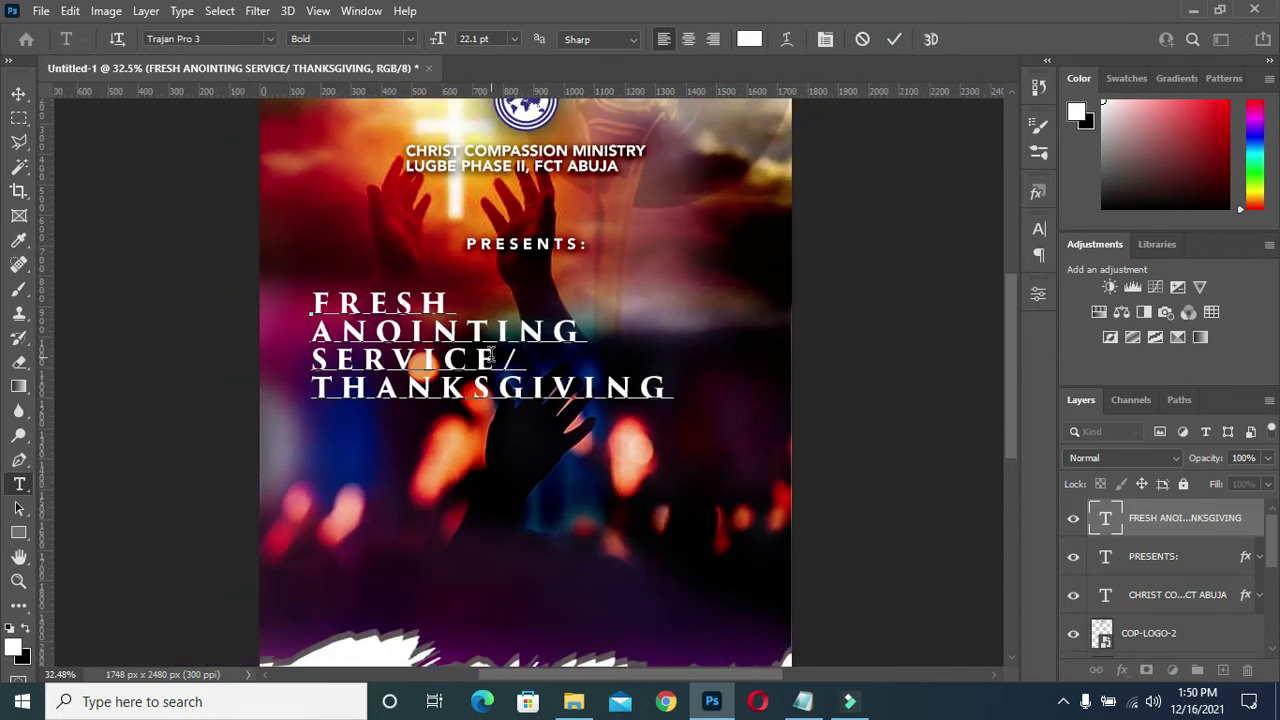
scroll(463, 358, up, 3)
click(18, 93)
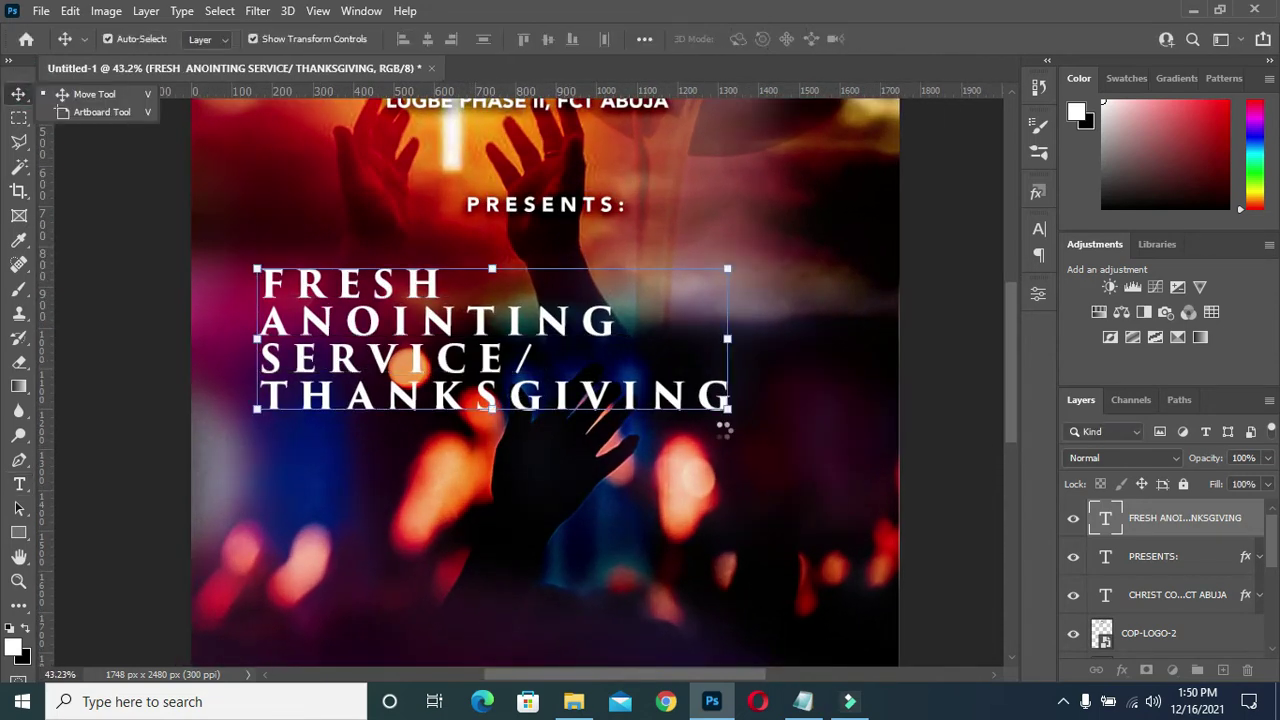
scroll(527, 383, down, 1)
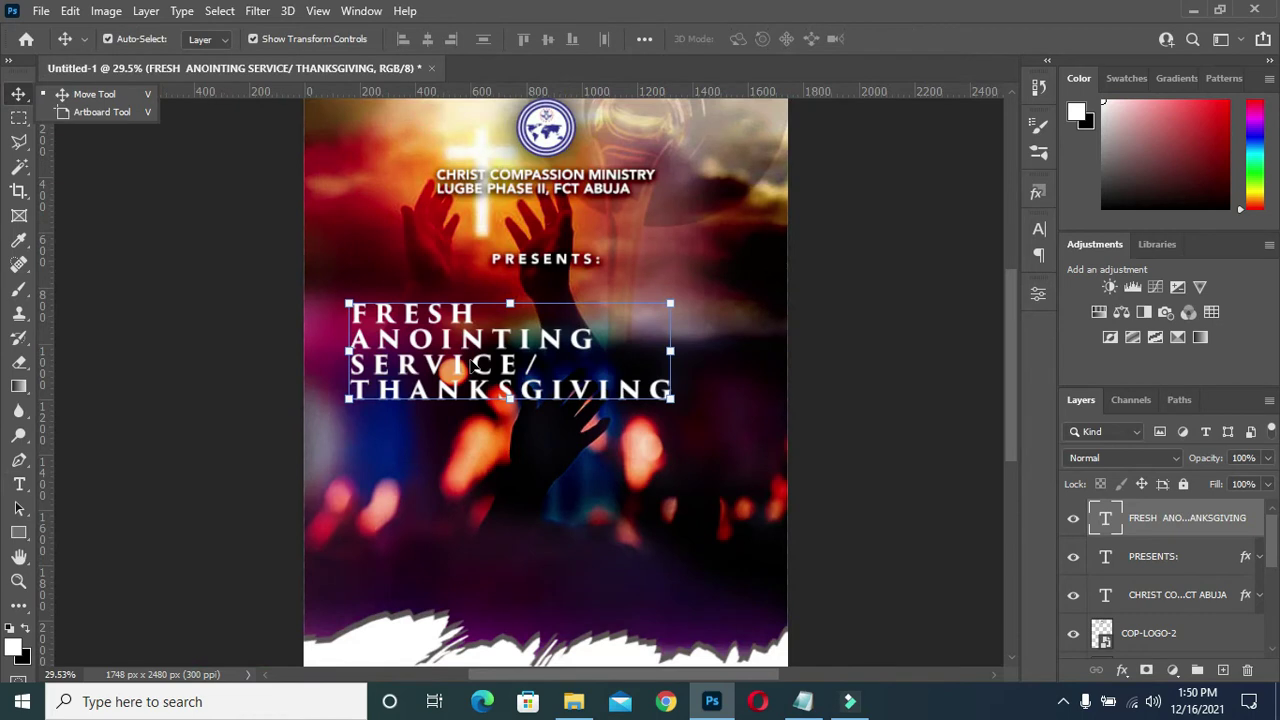
drag(480, 343, 490, 348)
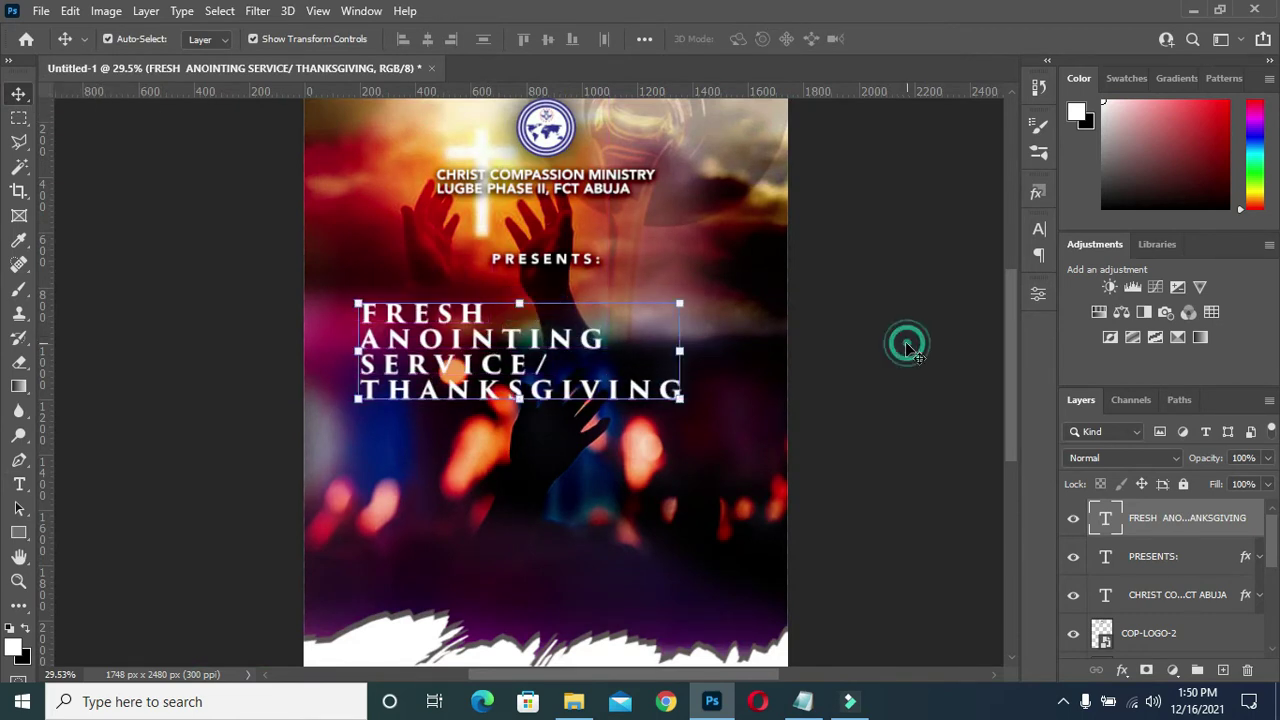
click(1162, 528)
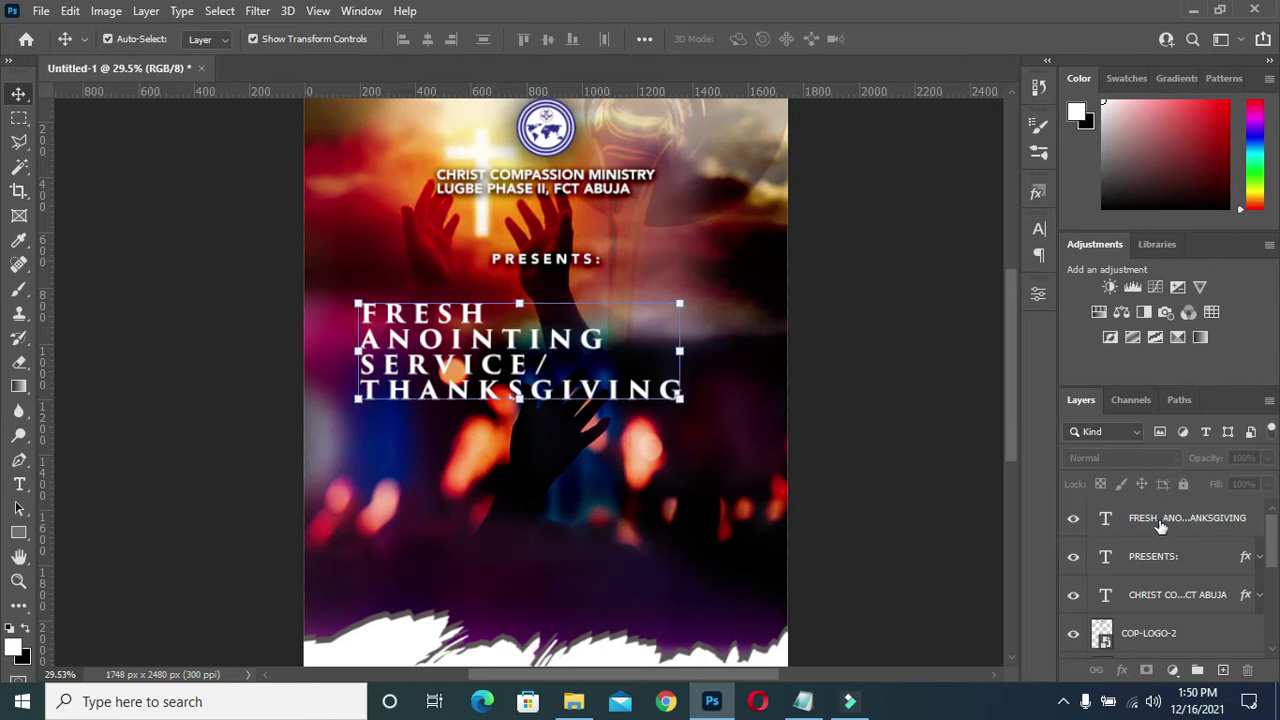
- Add a Chisel Hard inner bevel to the title with 115% depth and 3 px size
click(1122, 670)
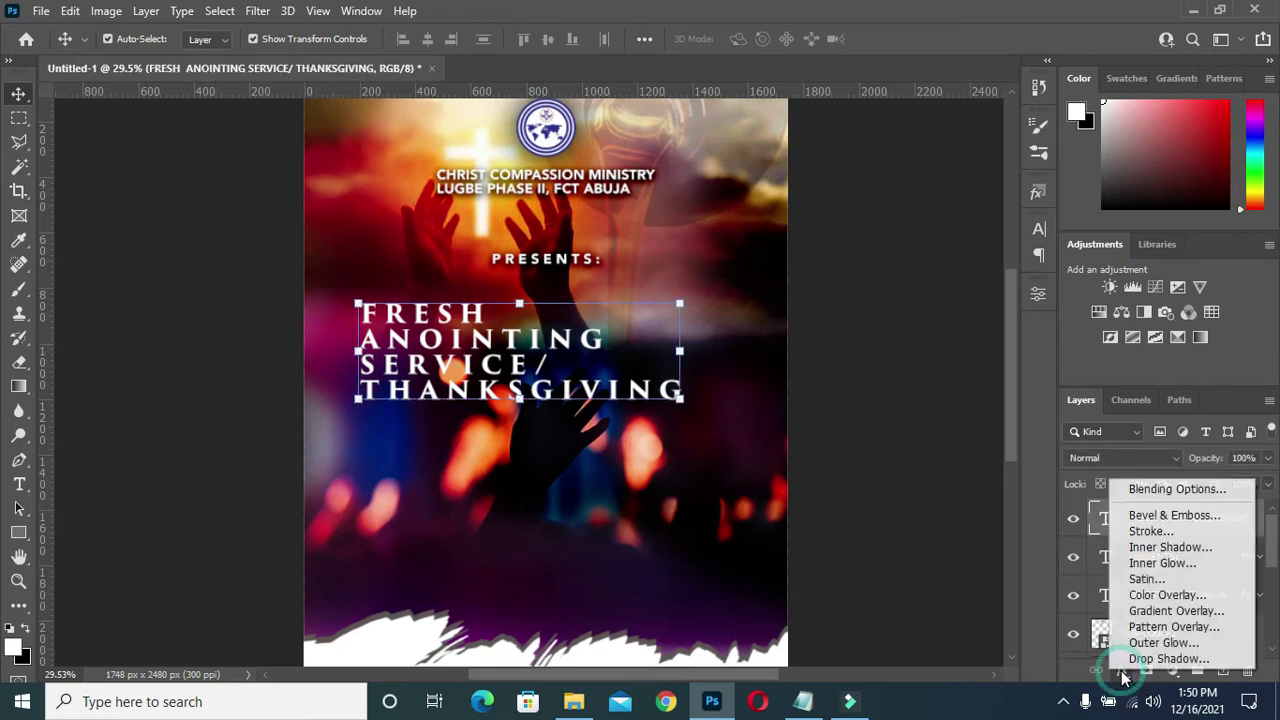
click(1147, 524)
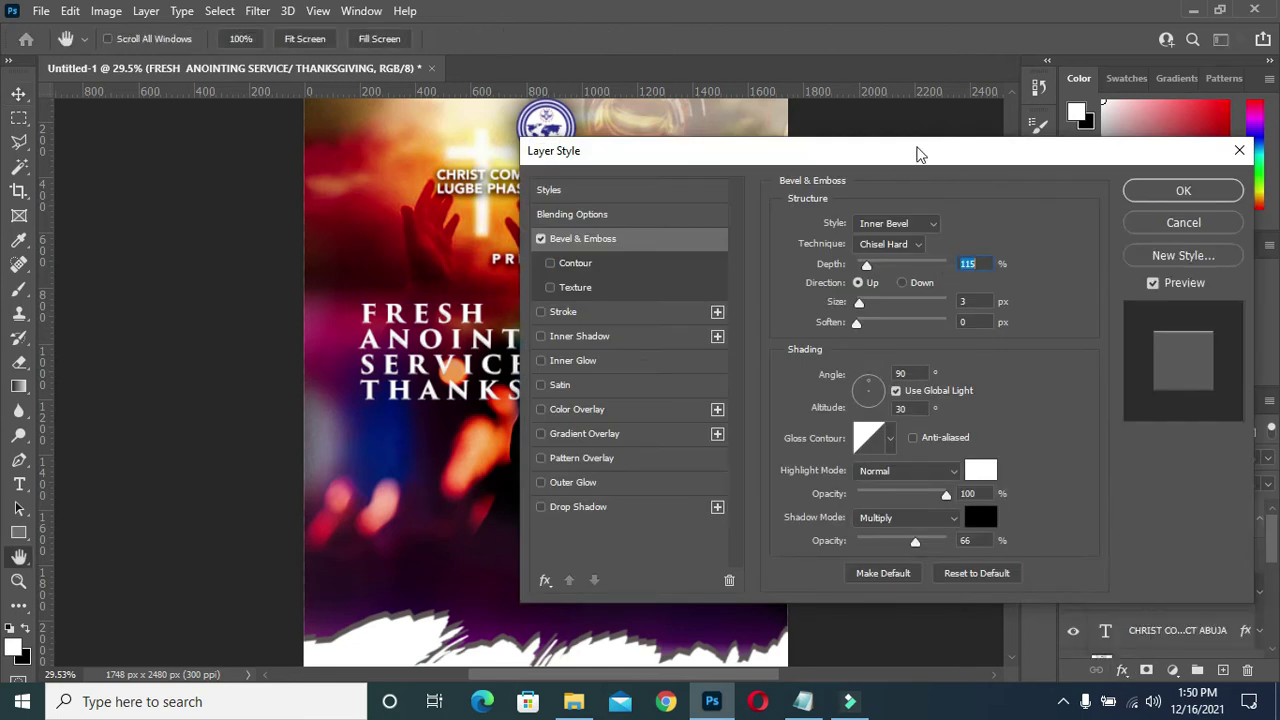
drag(916, 150, 1043, 122)
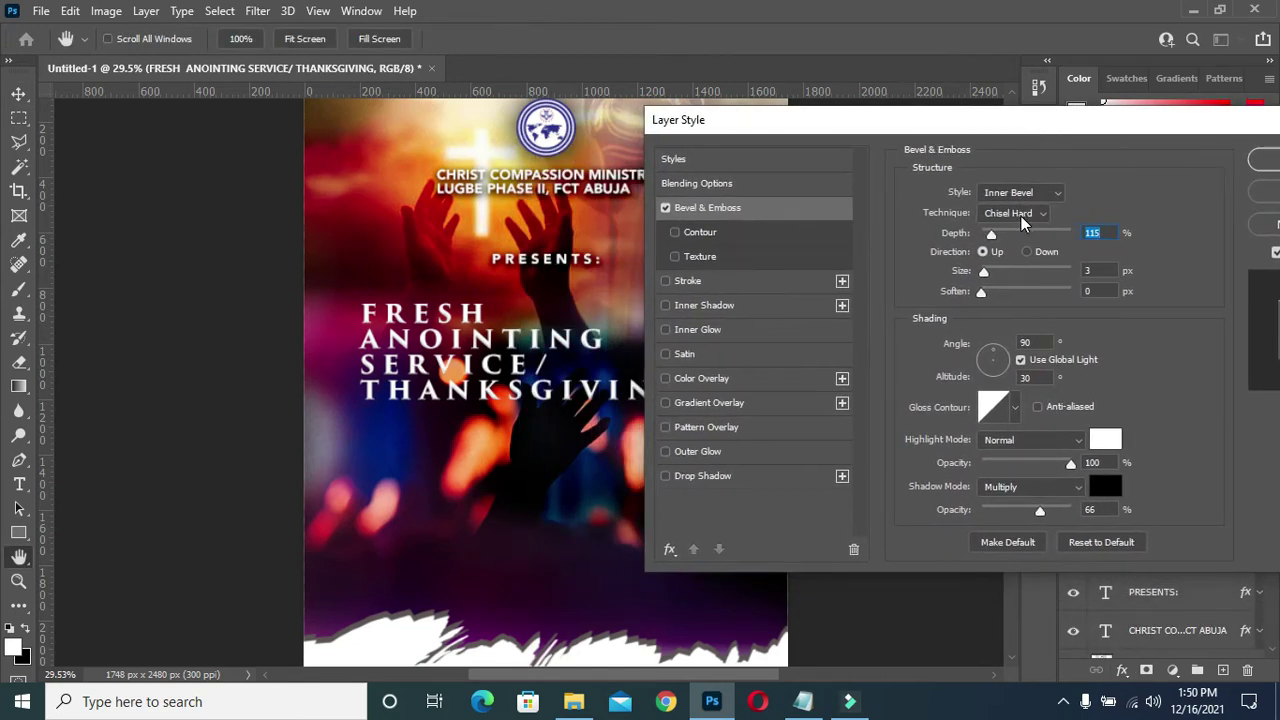
click(802, 703)
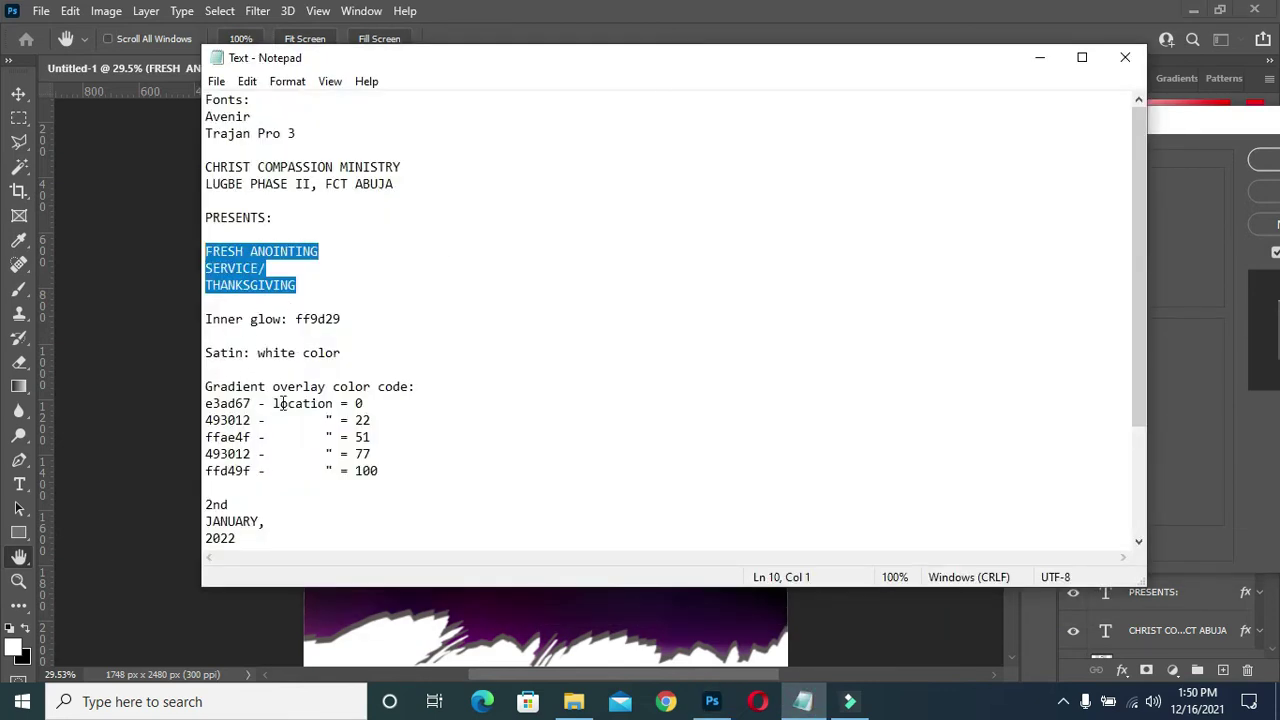
click(1041, 62)
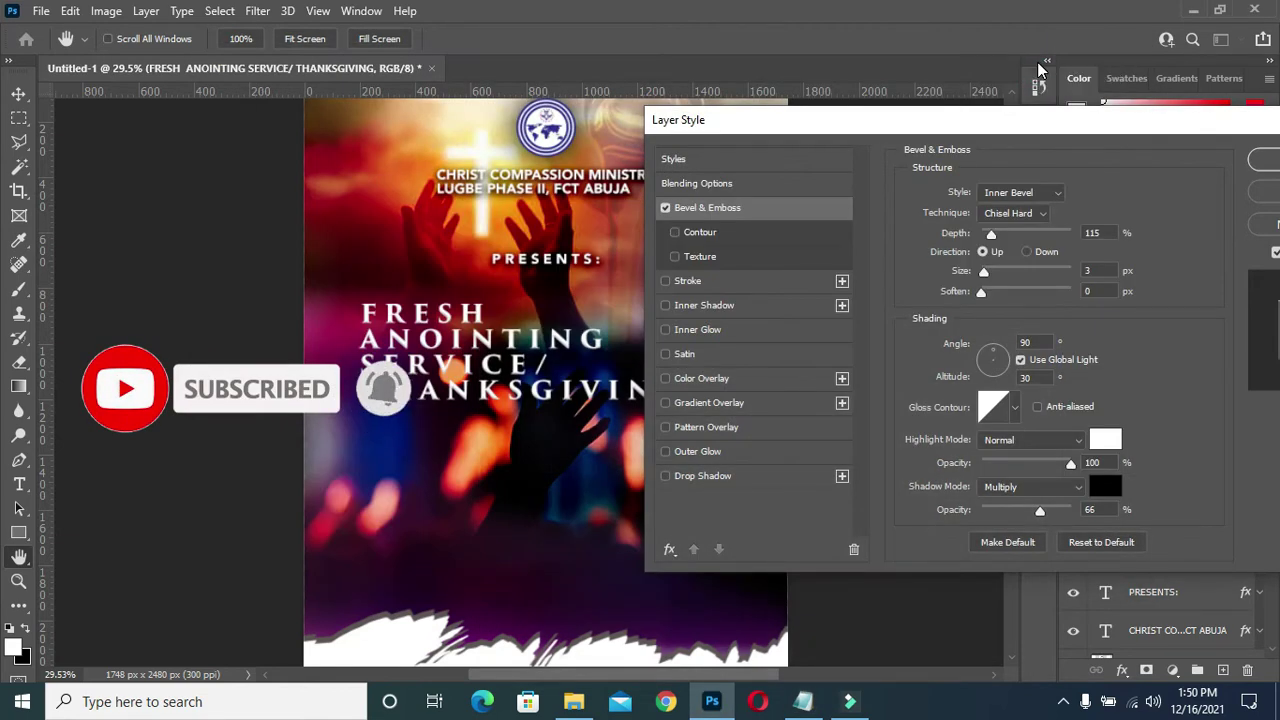
drag(962, 112, 951, 109)
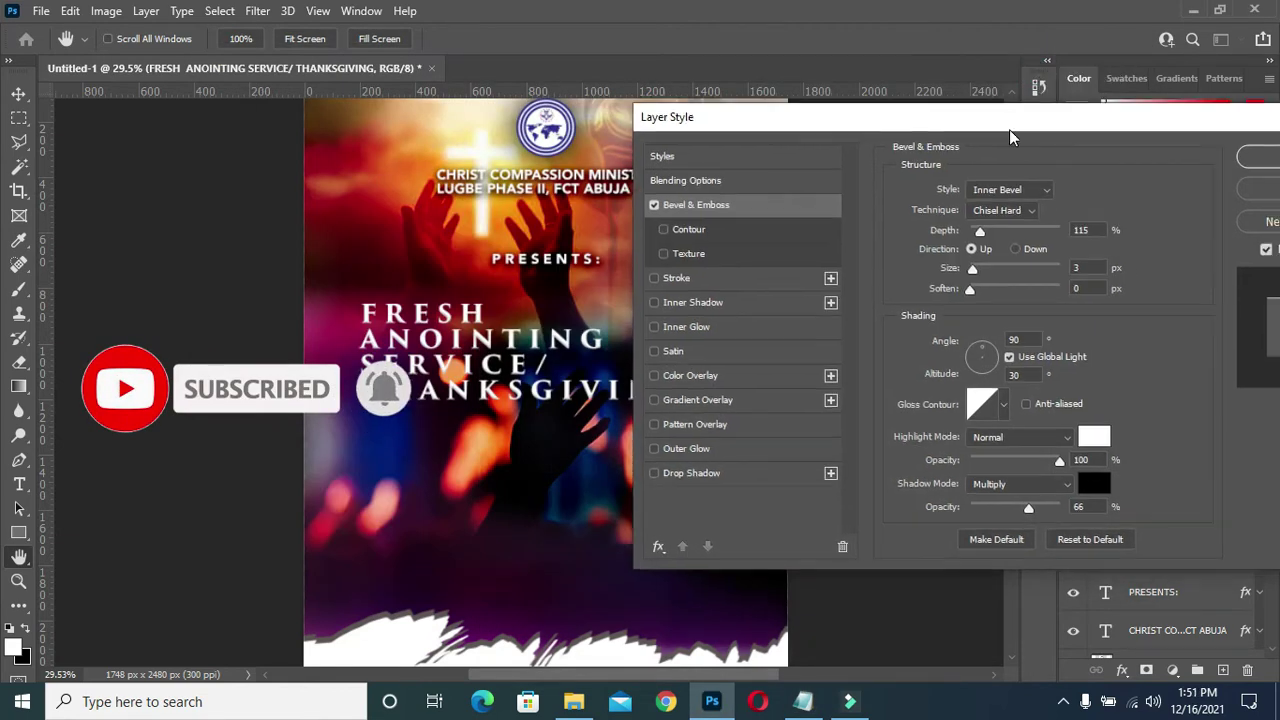
click(1084, 231)
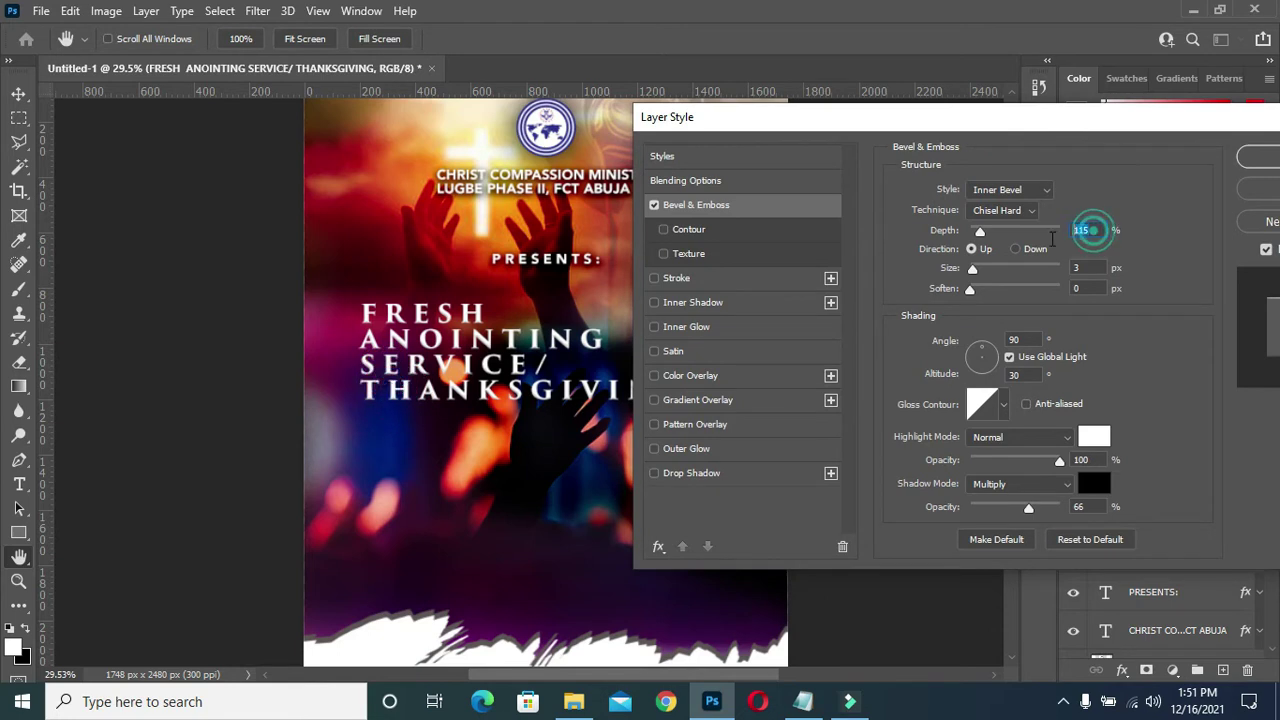
click(1074, 506)
drag(1024, 118, 1011, 115)
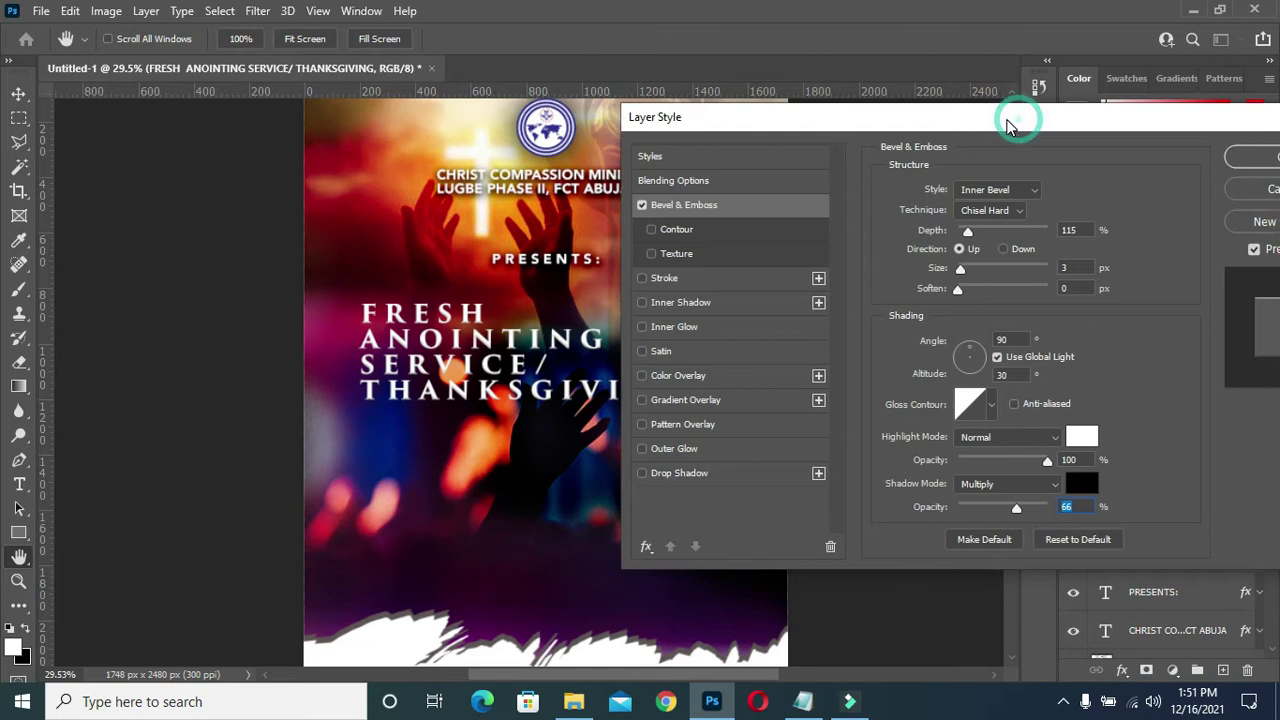
click(694, 332)
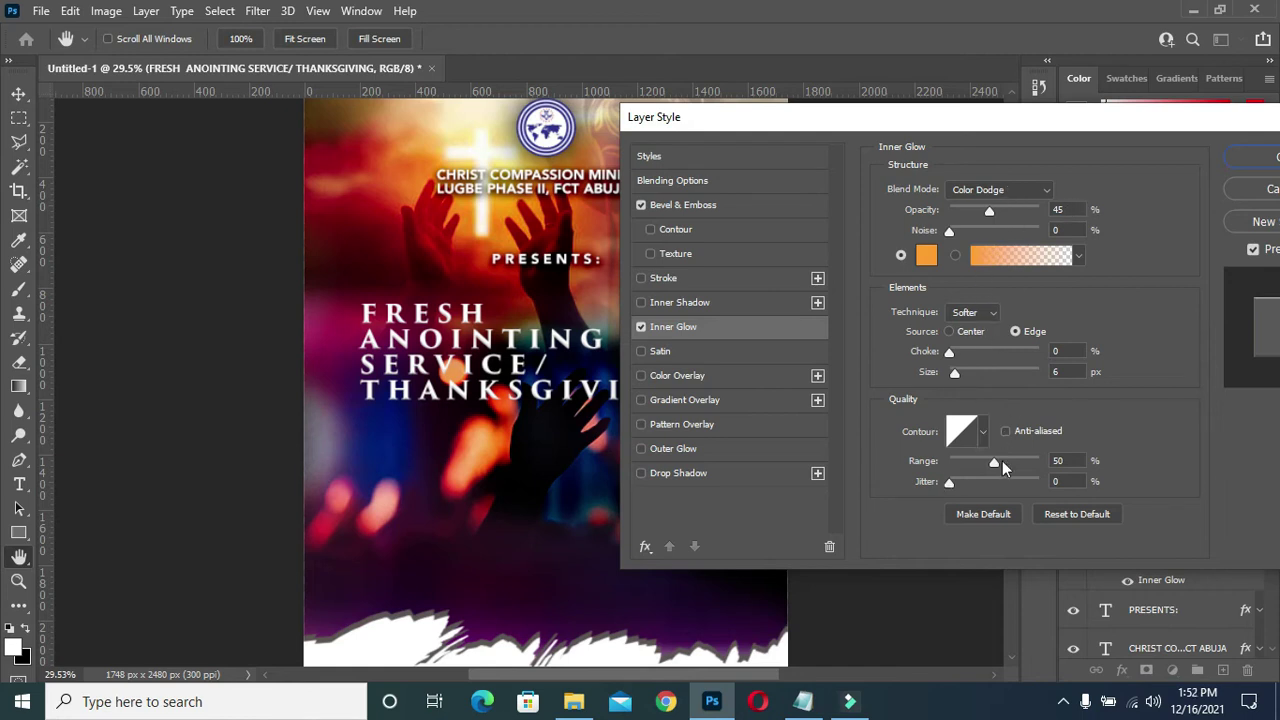
- Enable Satin and set the Inner Glow colour to ff9d29 copied from the notes
click(686, 352)
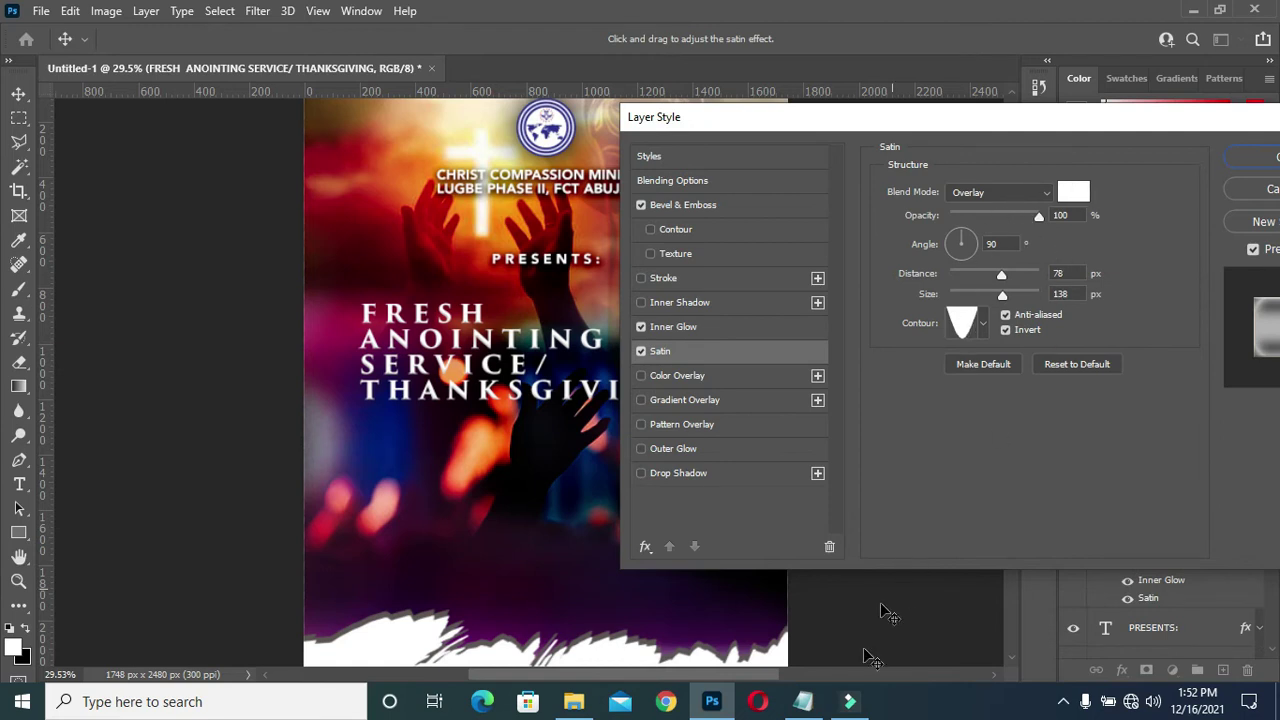
click(803, 701)
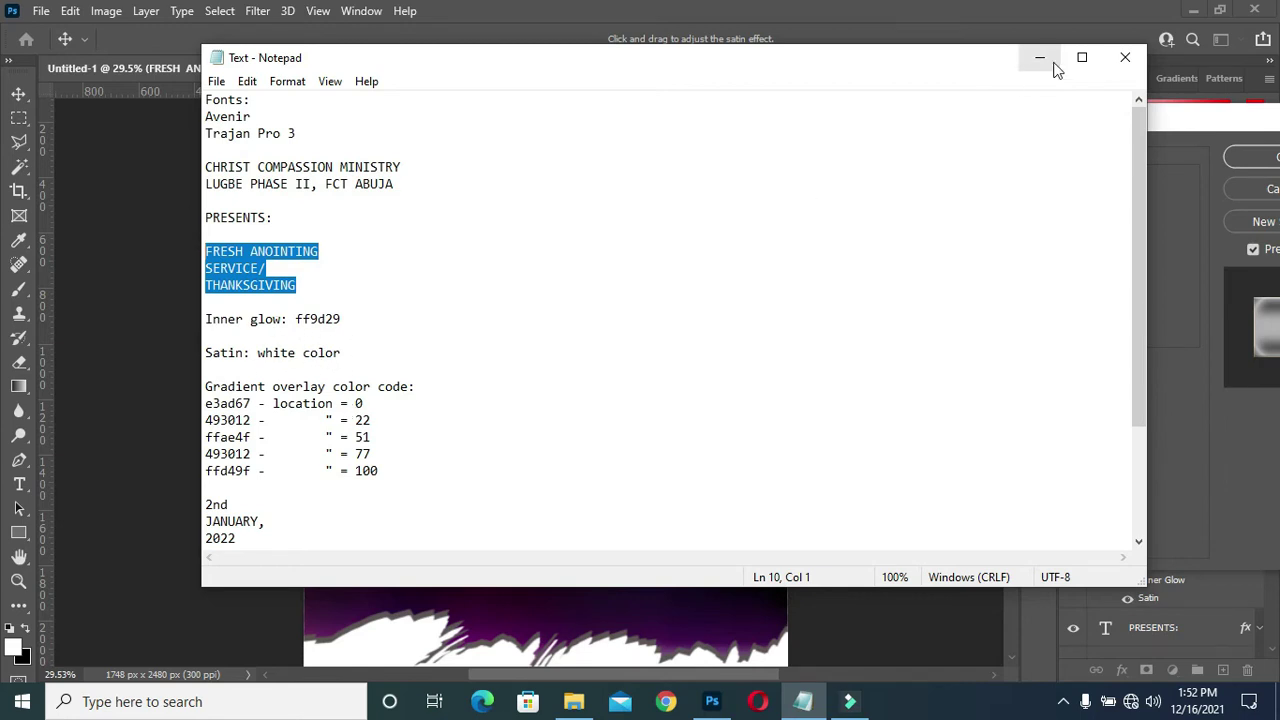
drag(298, 318, 352, 318)
key(ctrl+c)
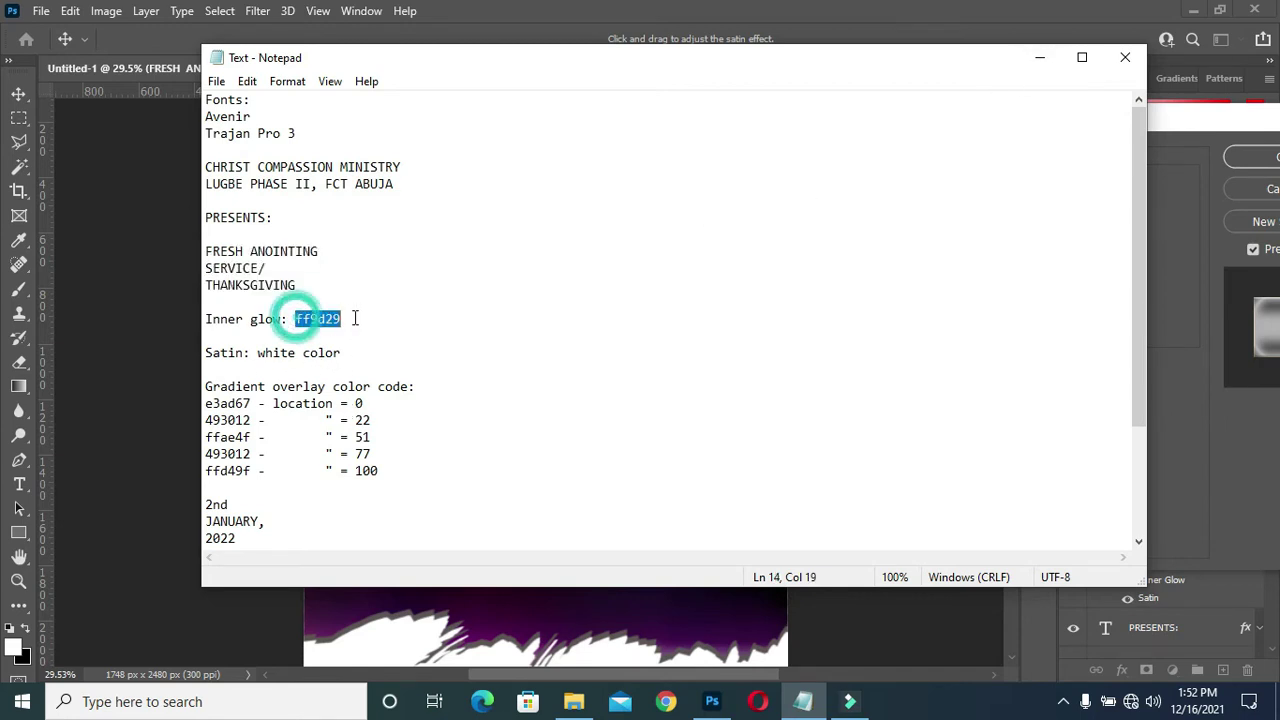
click(1040, 57)
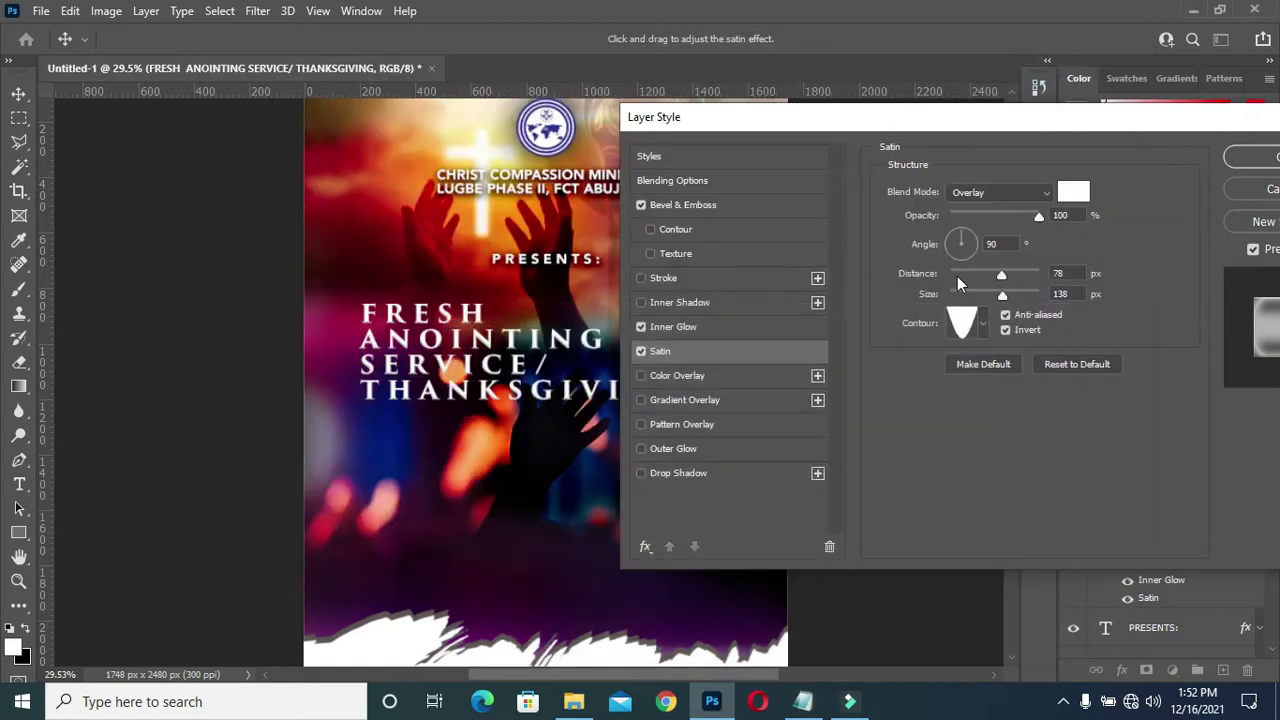
click(680, 326)
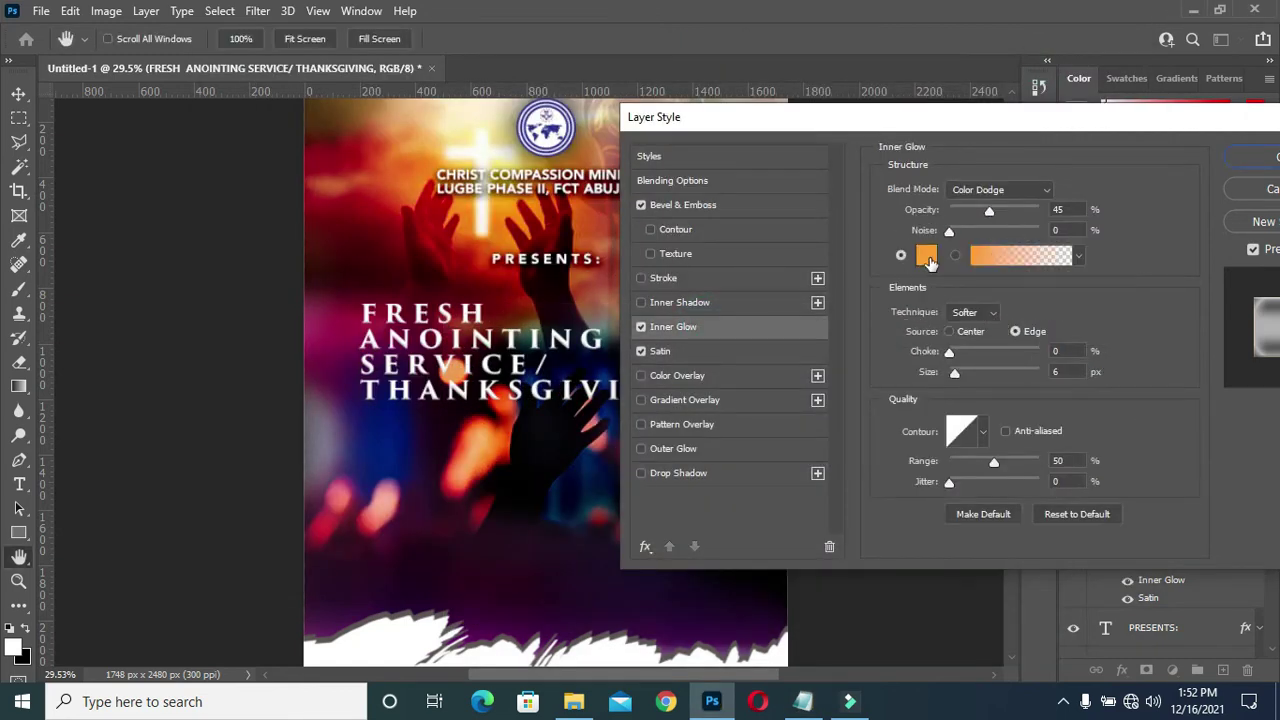
click(932, 258)
key(ctrl+v)
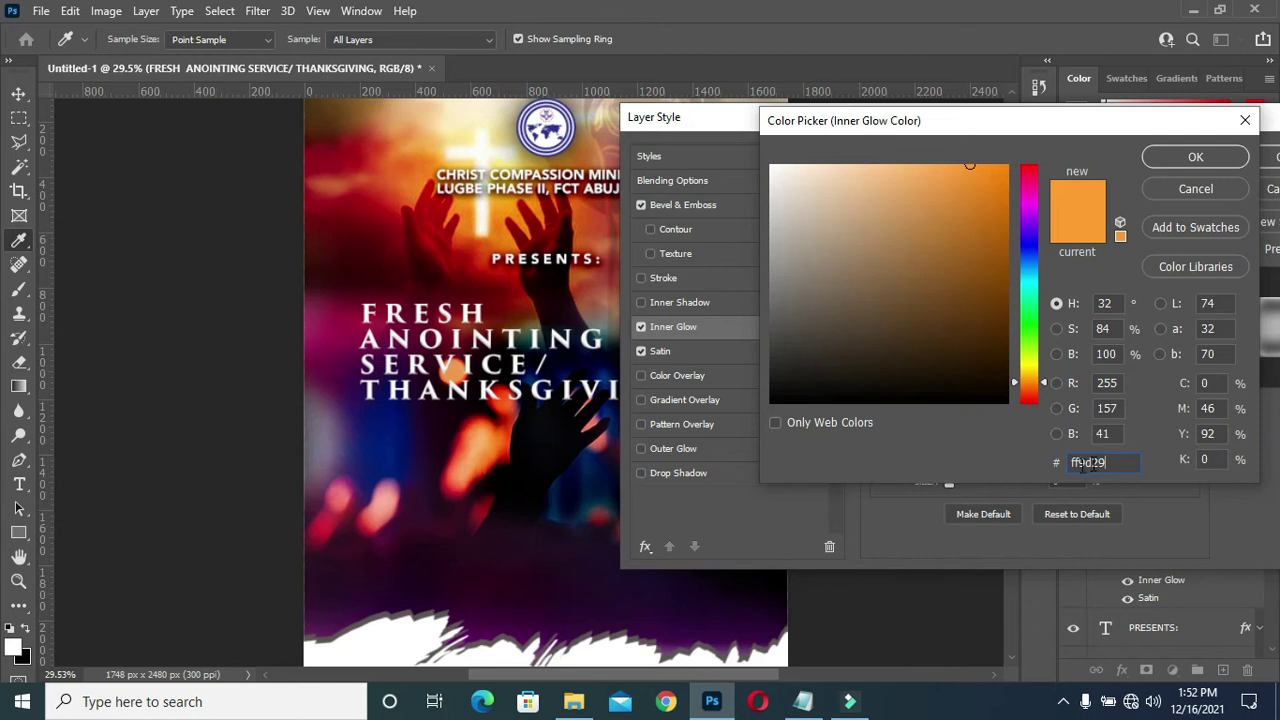
click(1187, 158)
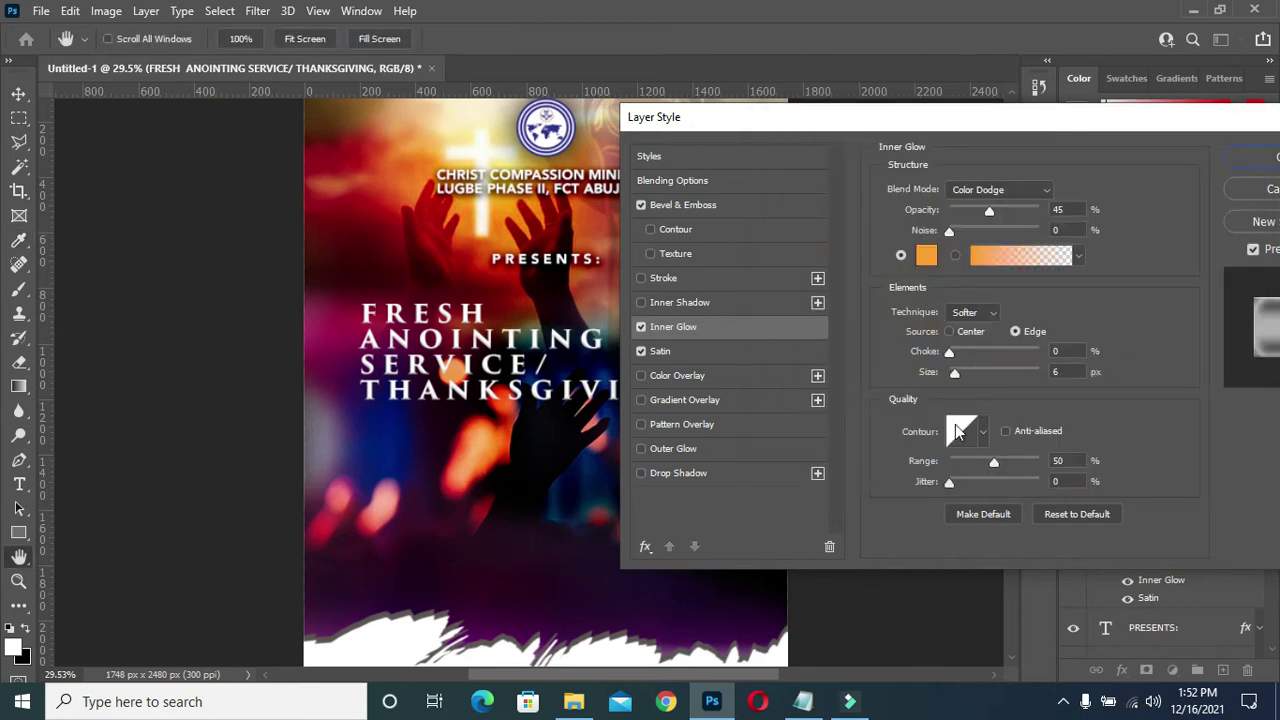
- Keep the white Overlay Satin contour unchanged and enable a gold Gradient Overlay
click(703, 353)
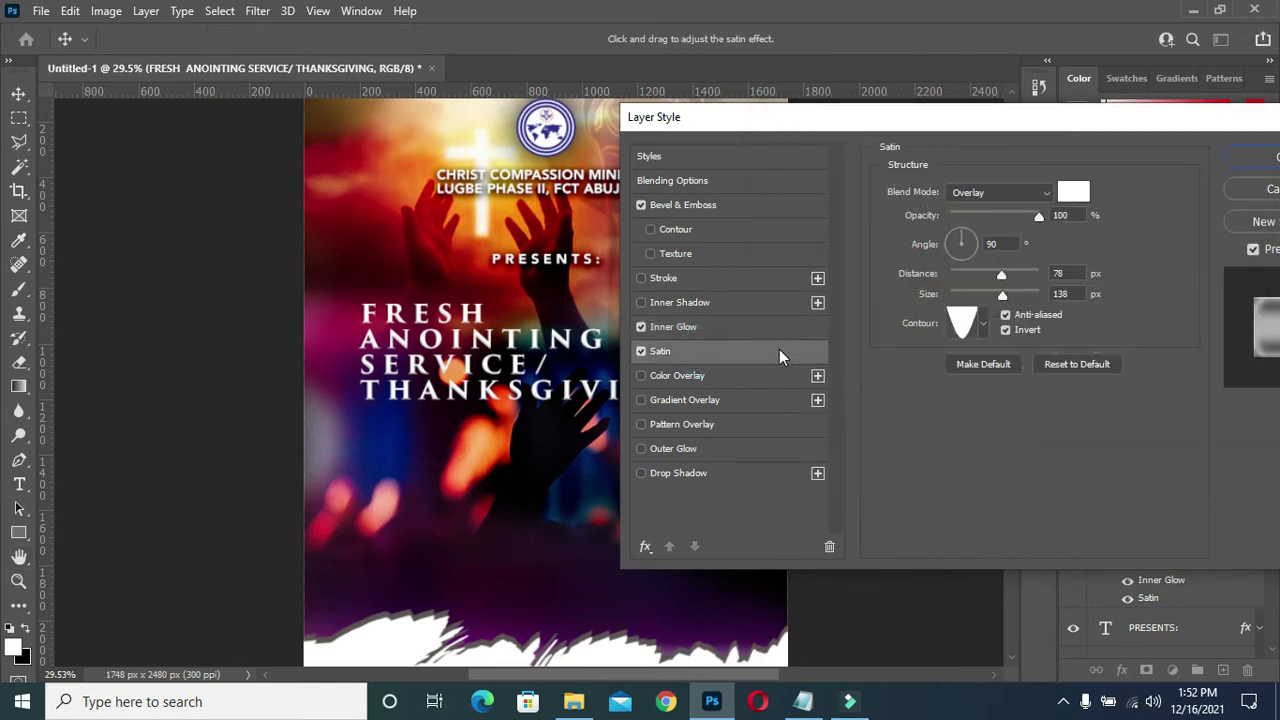
click(982, 325)
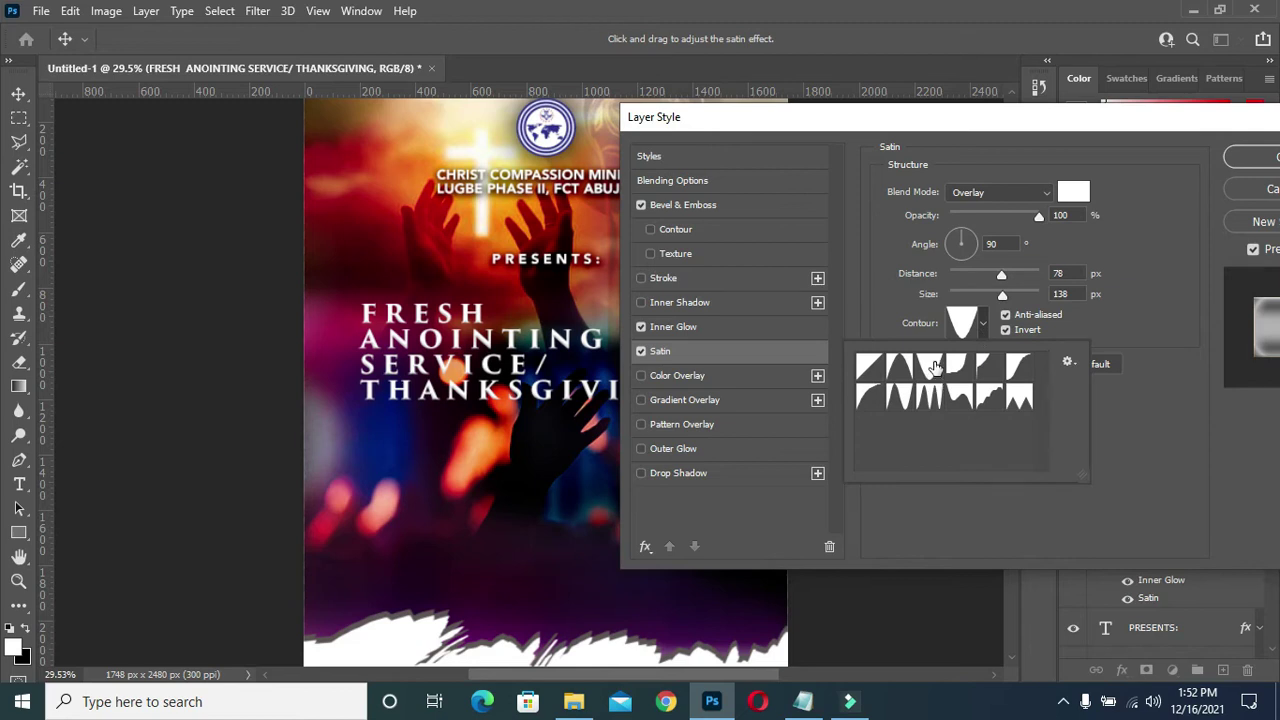
click(1123, 290)
drag(1090, 112, 1079, 121)
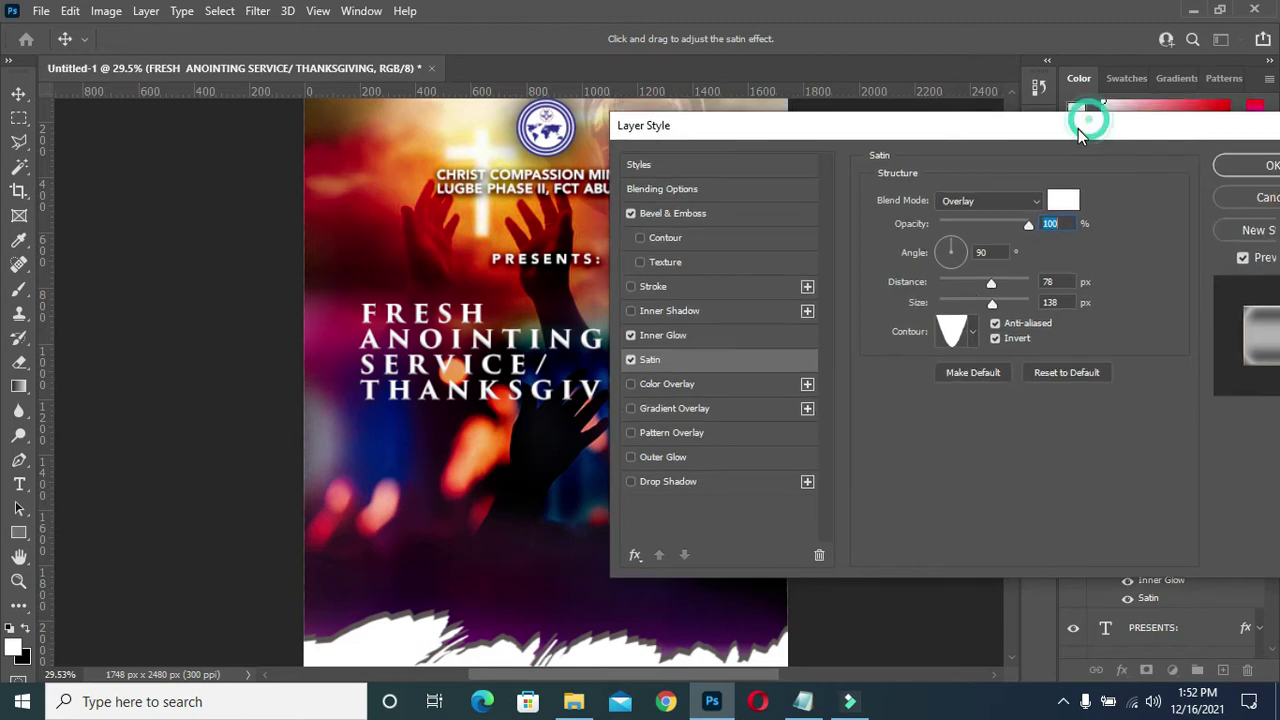
click(676, 409)
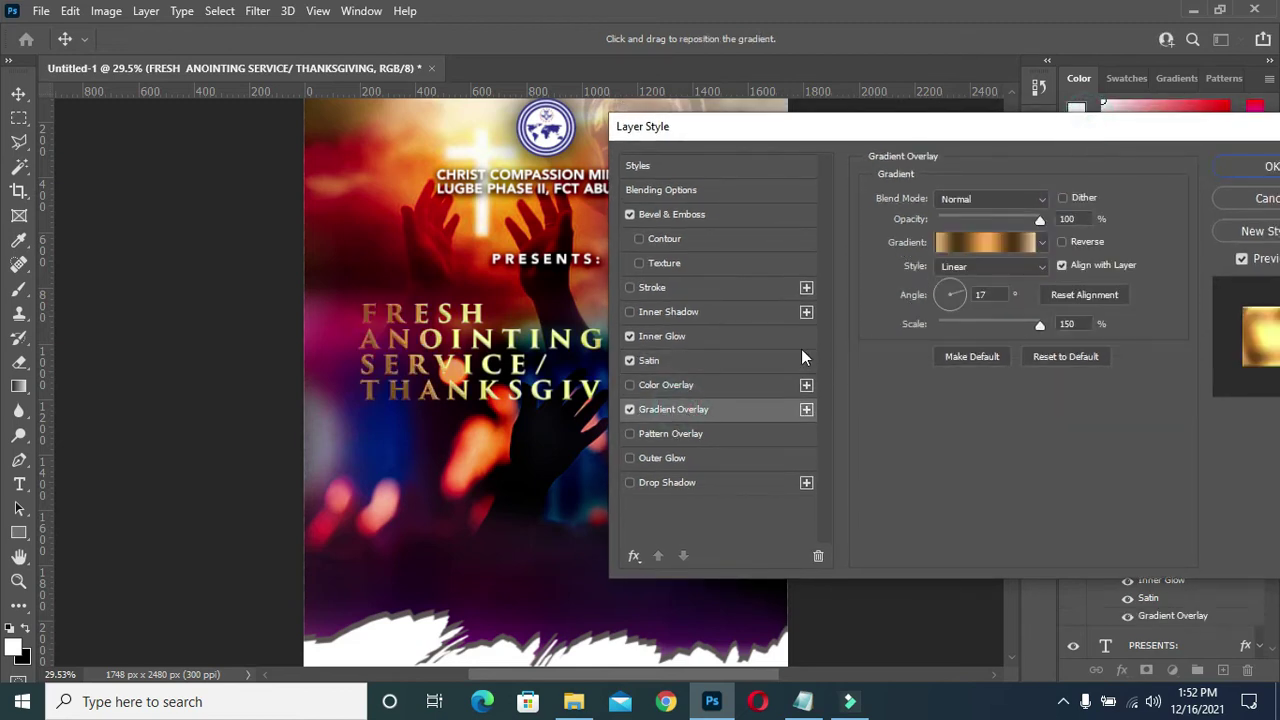
- Set the title's gradient overlay to the five-stop brown-and-gold gradient using the notes' colour codes
click(997, 244)
click(803, 701)
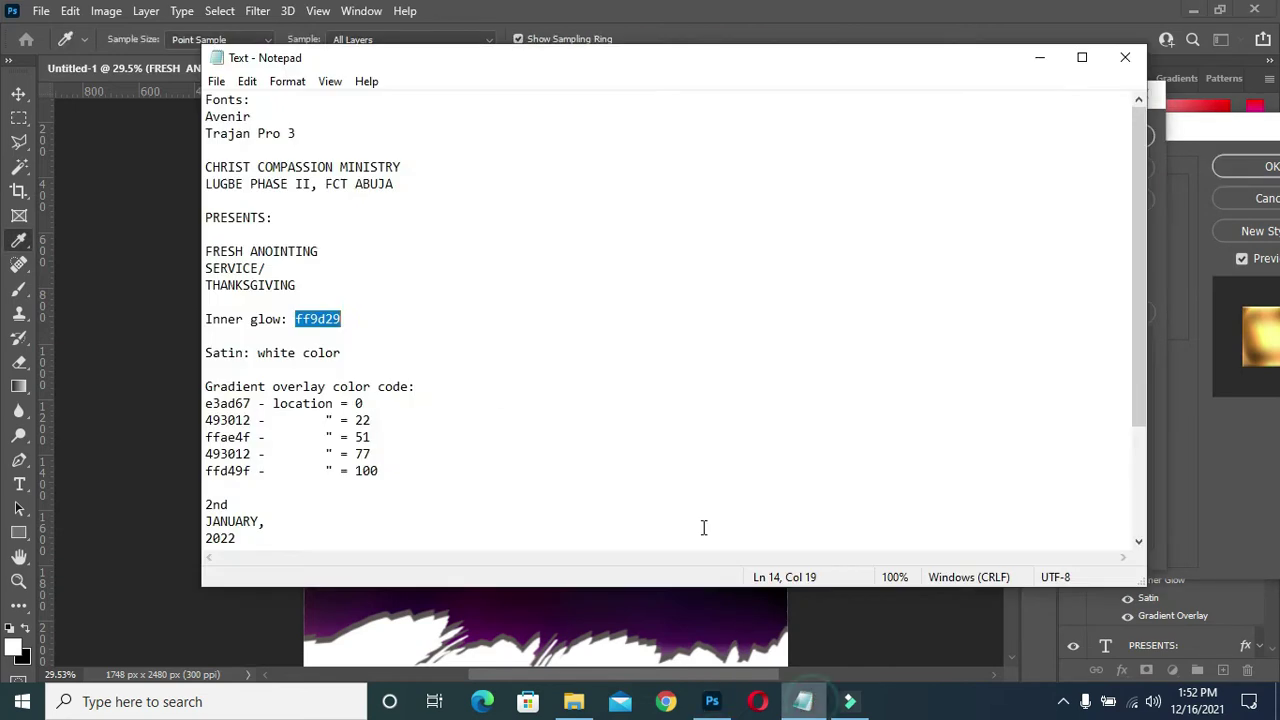
drag(366, 477, 206, 404)
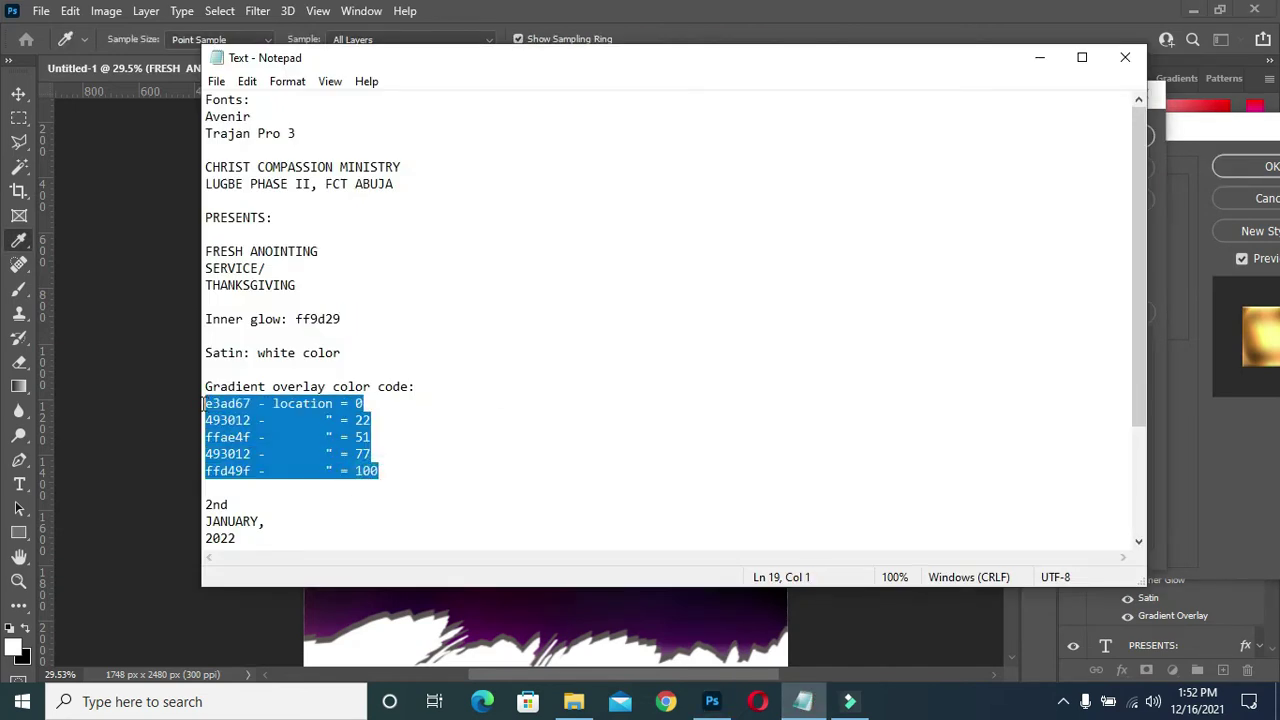
click(439, 447)
click(1040, 57)
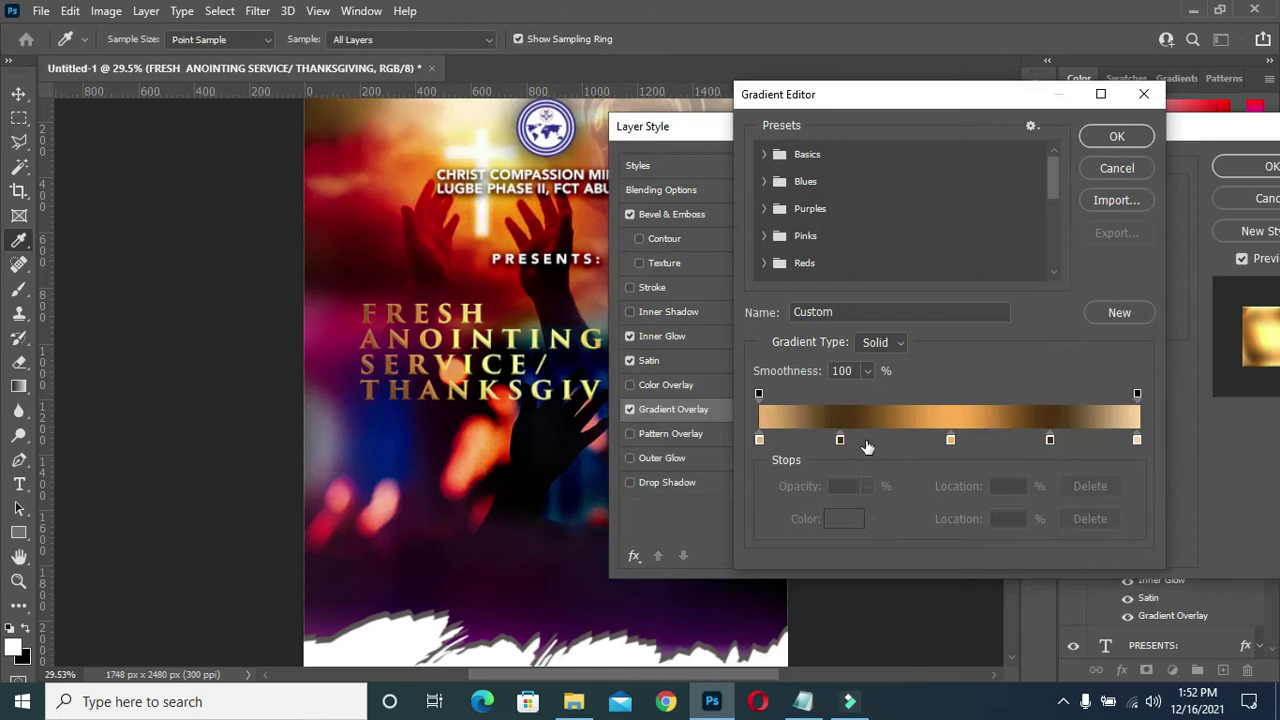
click(1114, 136)
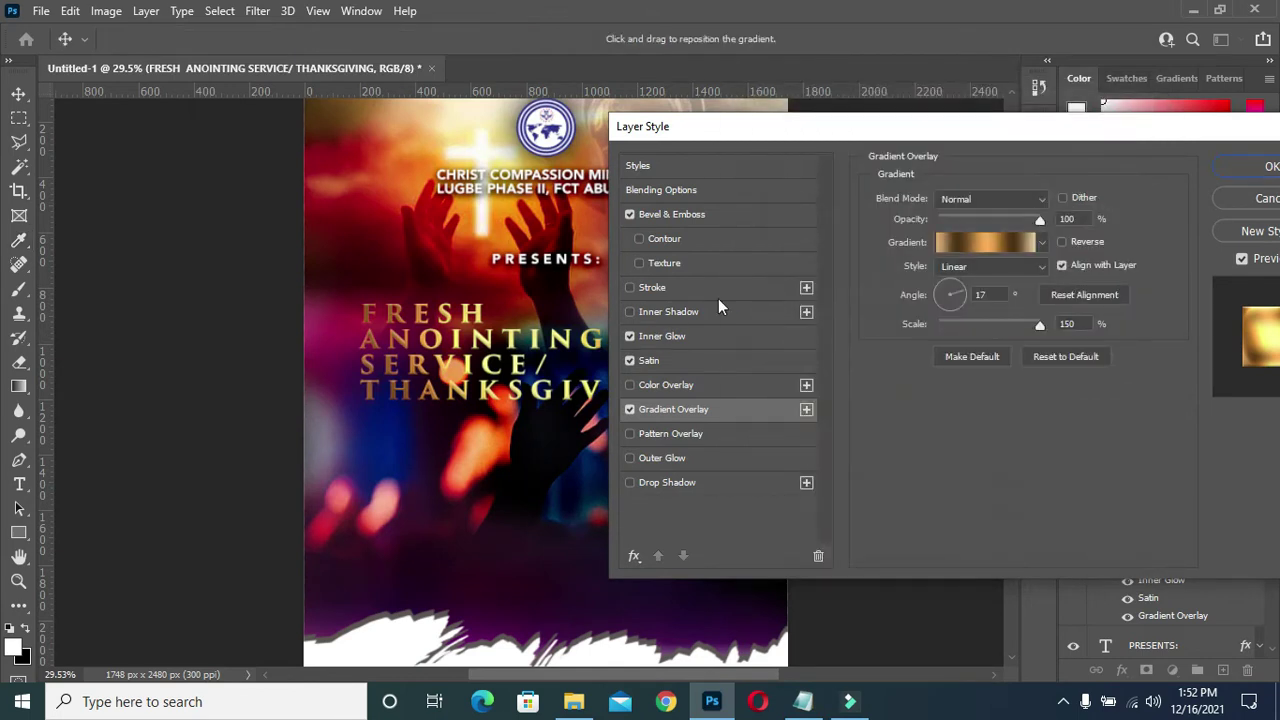
- Switch on a drop shadow for the title in the Layer Style window
drag(1100, 133, 1050, 133)
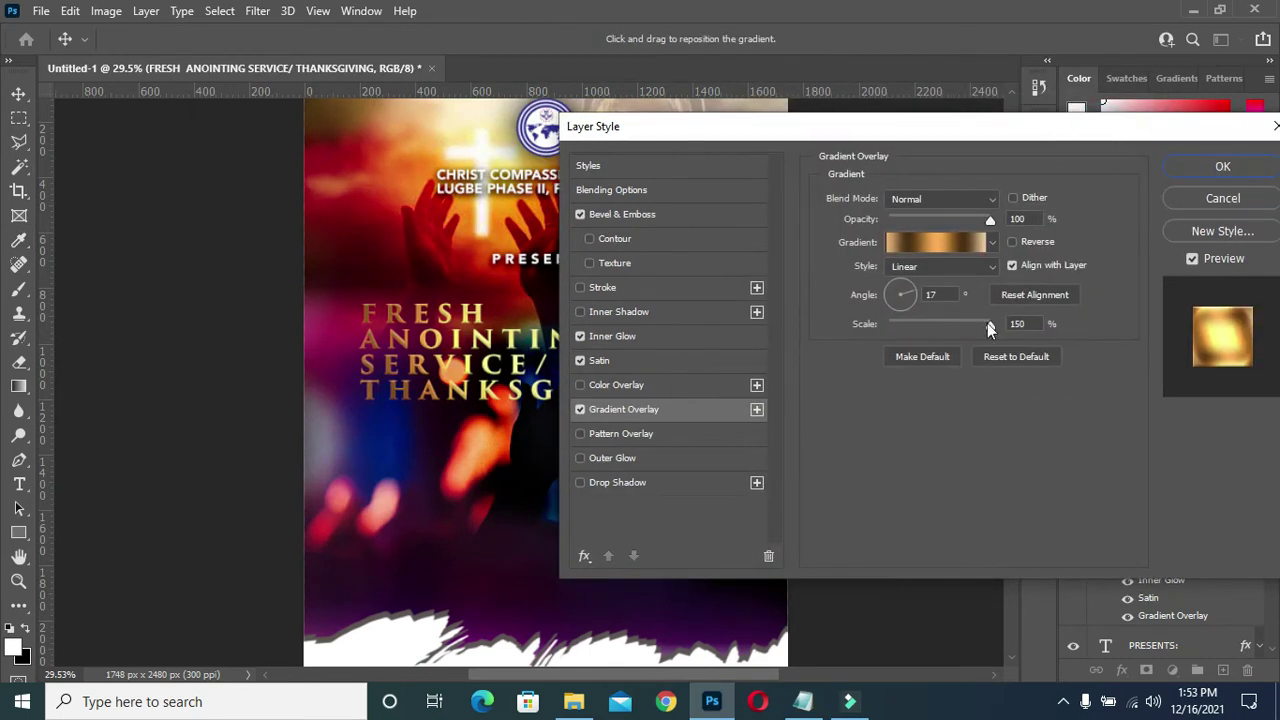
click(650, 484)
drag(995, 132, 1115, 134)
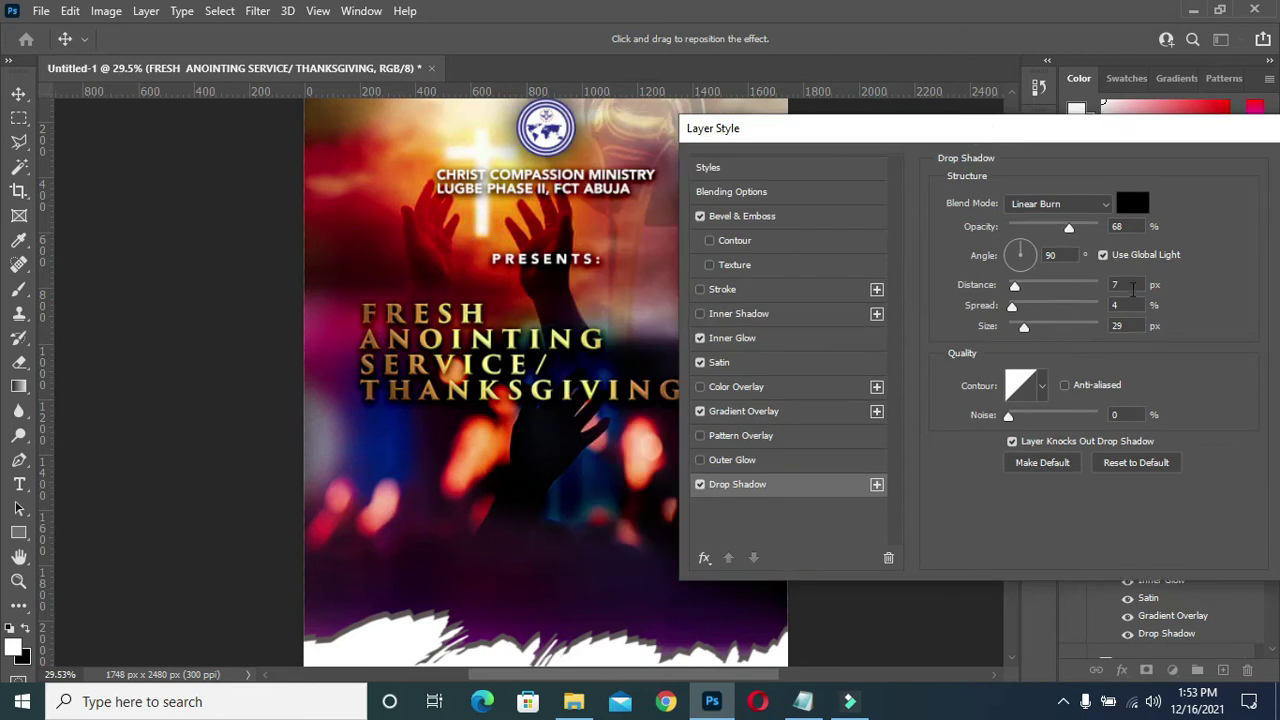
- Set the title's drop shadow to Normal, 54% opacity, 15 px distance and 13 px size, then apply
click(1130, 285)
click(1076, 205)
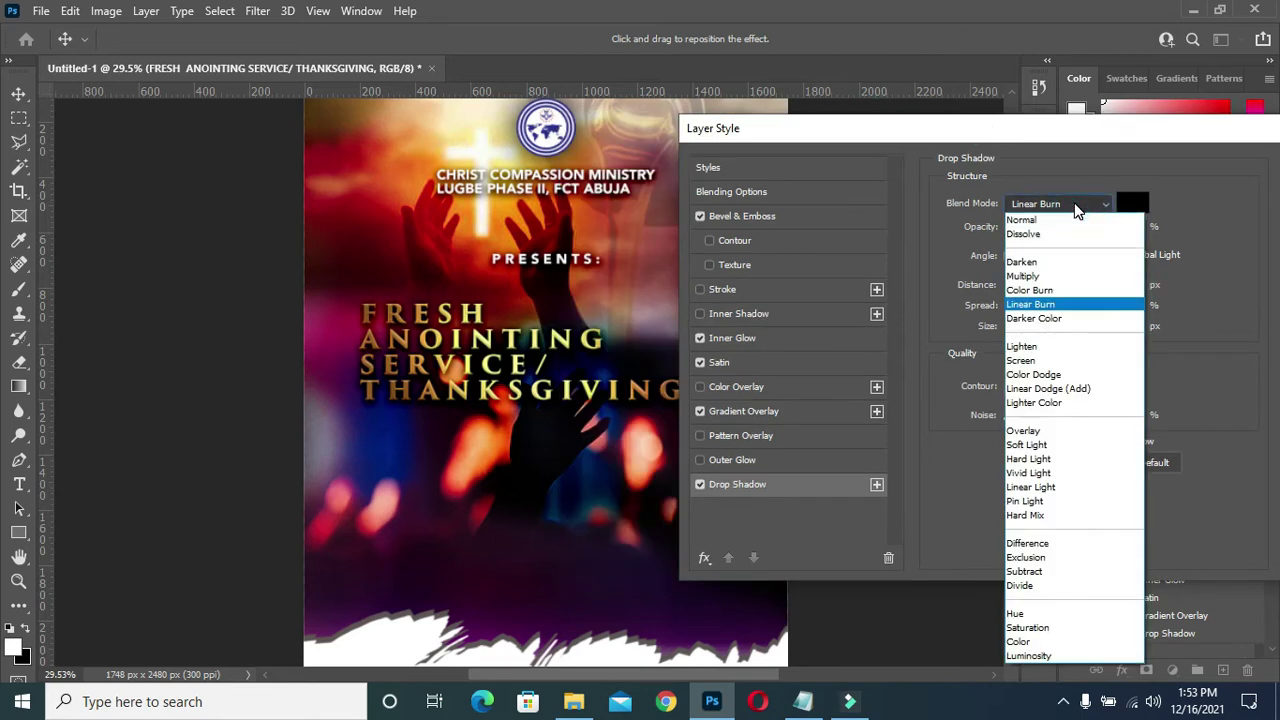
click(1125, 219)
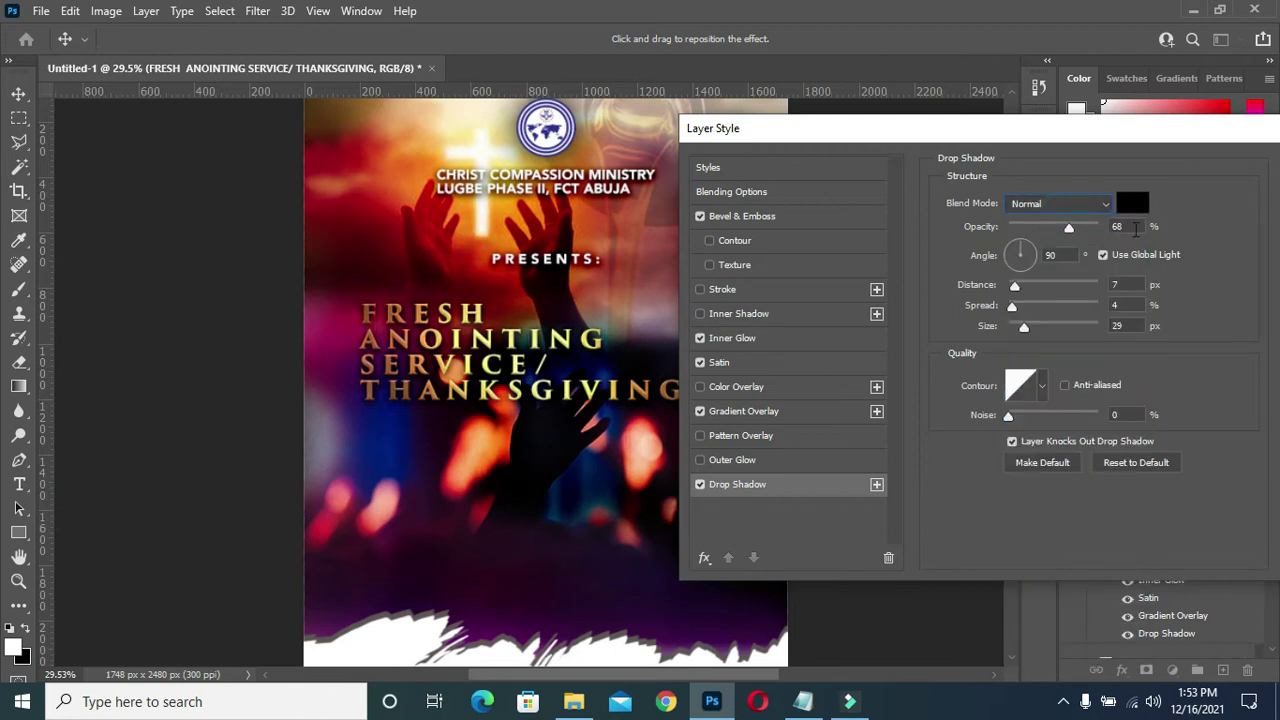
click(1133, 227)
text(54)
click(1131, 284)
double_click(1129, 284)
text(15)
click(1130, 305)
double_click(1130, 326)
text(13)
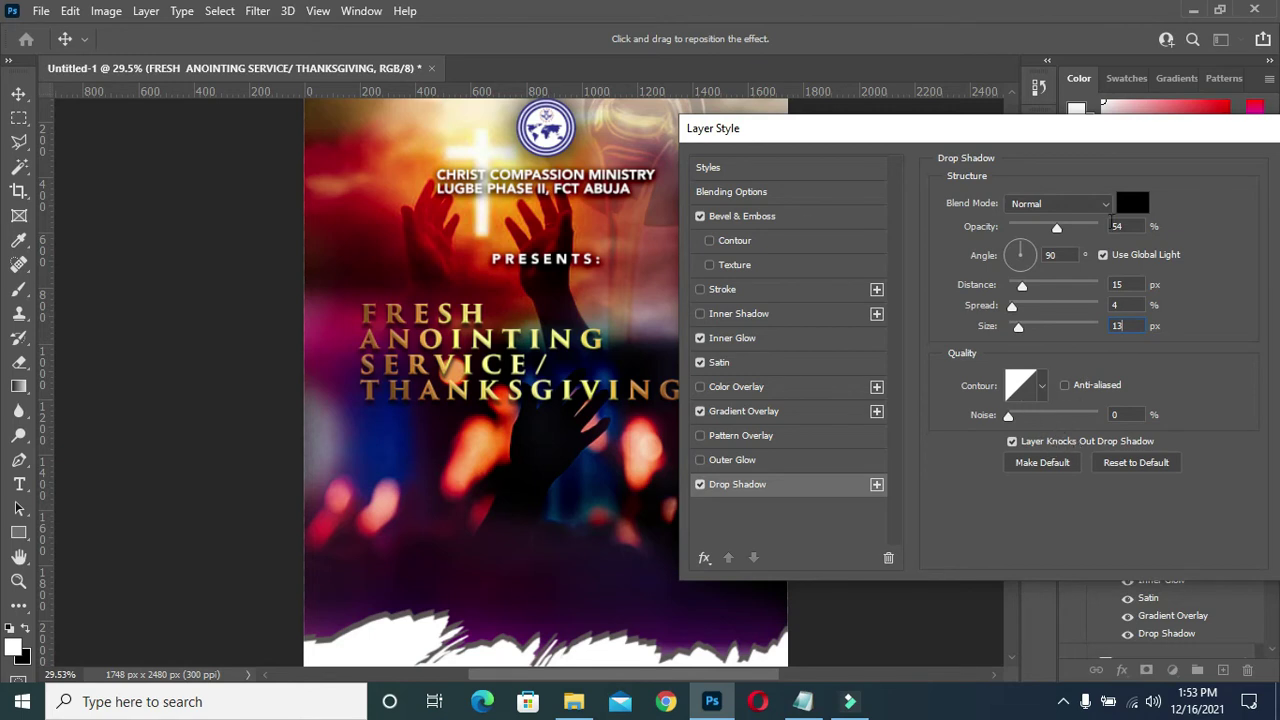
drag(810, 145, 640, 134)
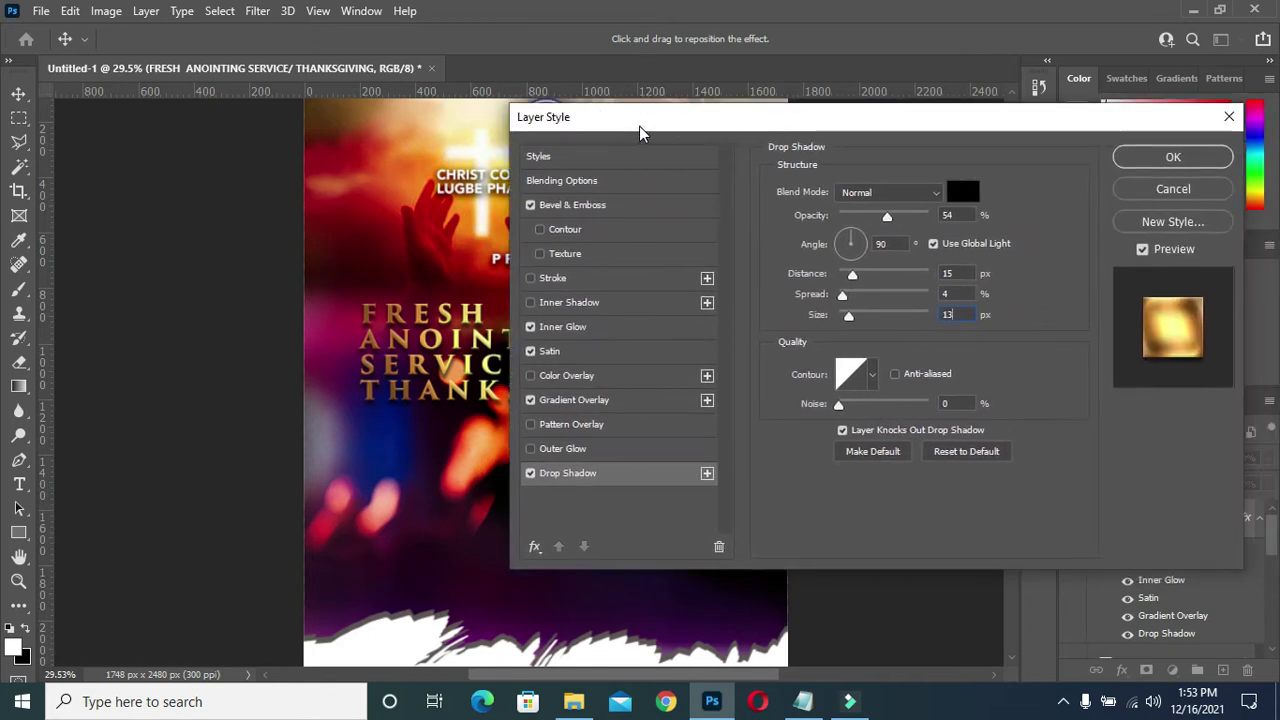
click(1173, 158)
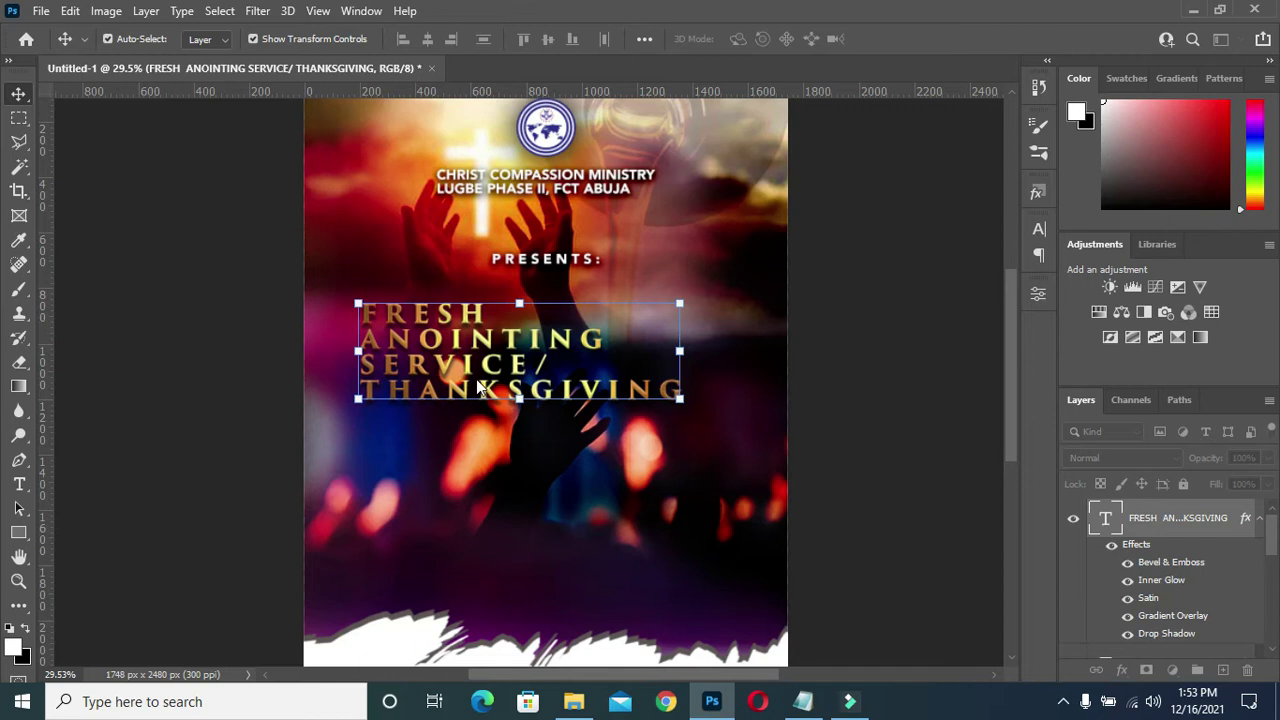
- Scale the gold headline up to about 108%, then select the white torn-edge layer
drag(680, 400, 716, 419)
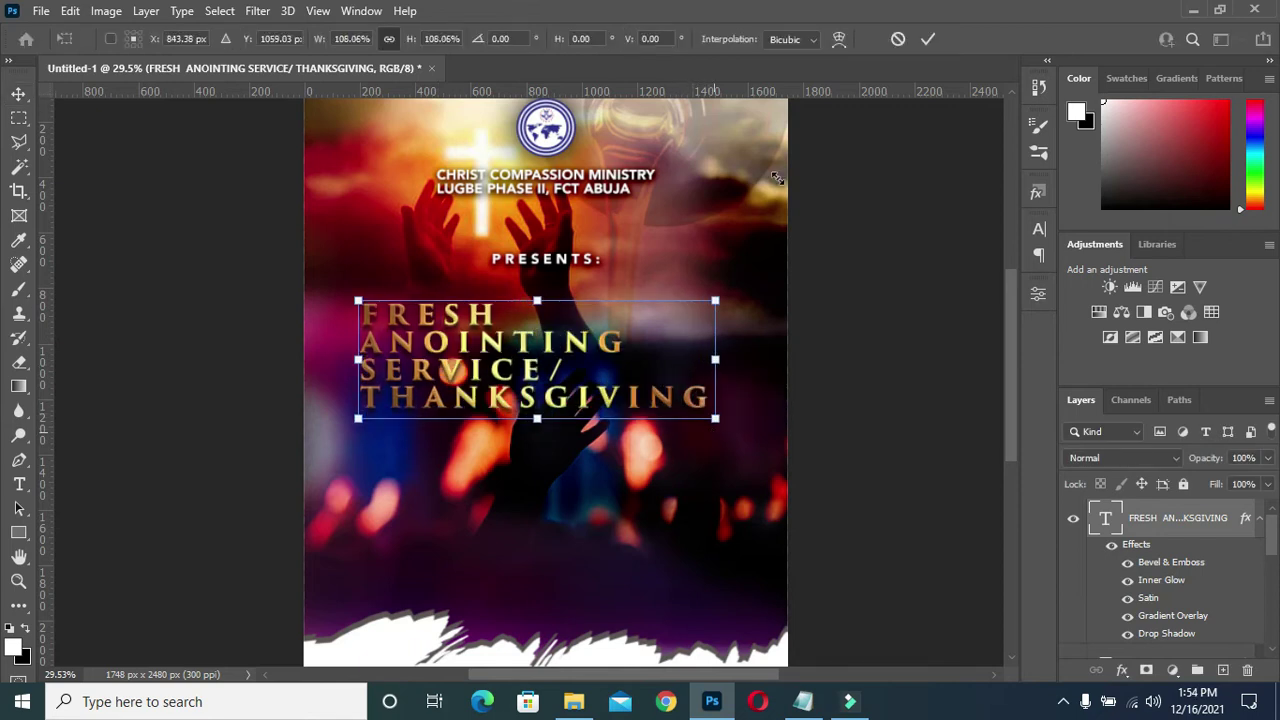
click(928, 40)
click(871, 314)
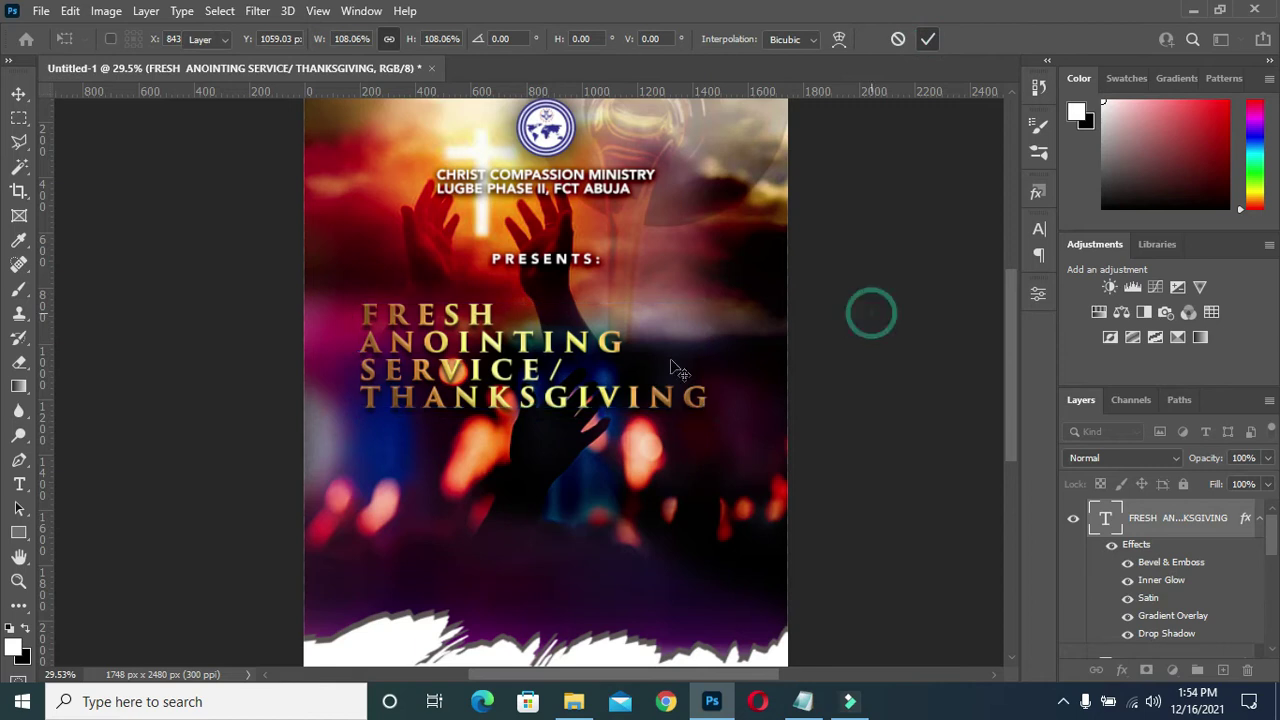
scroll(590, 365, down, 1)
click(654, 606)
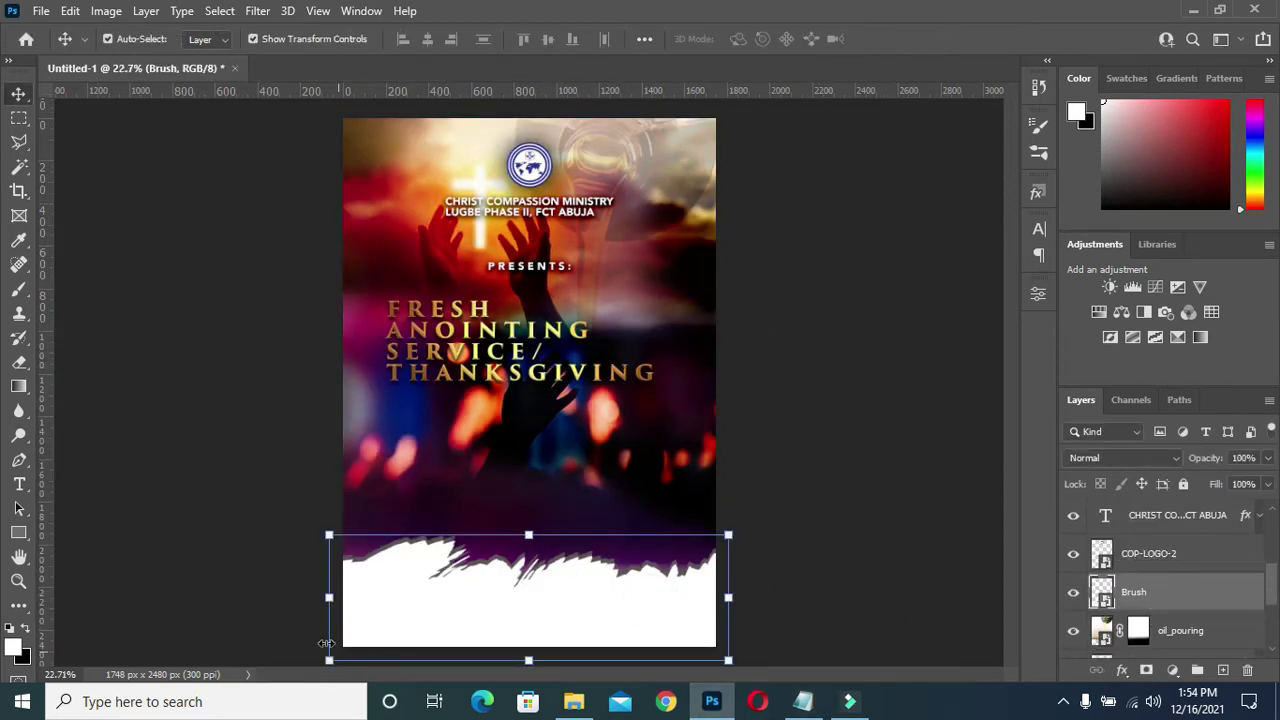
click(18, 537)
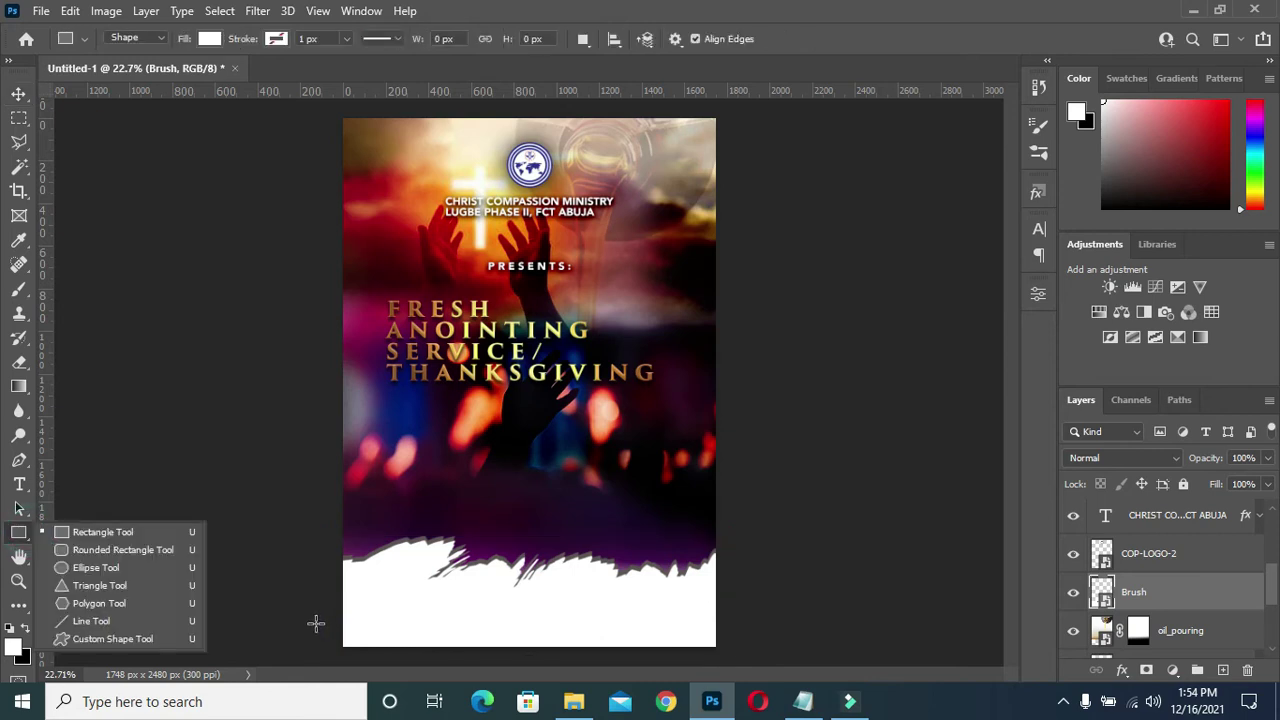
- Draw a wide rectangle along the flyer's bottom edge filled brown #6b3f0b
drag(315, 623, 737, 650)
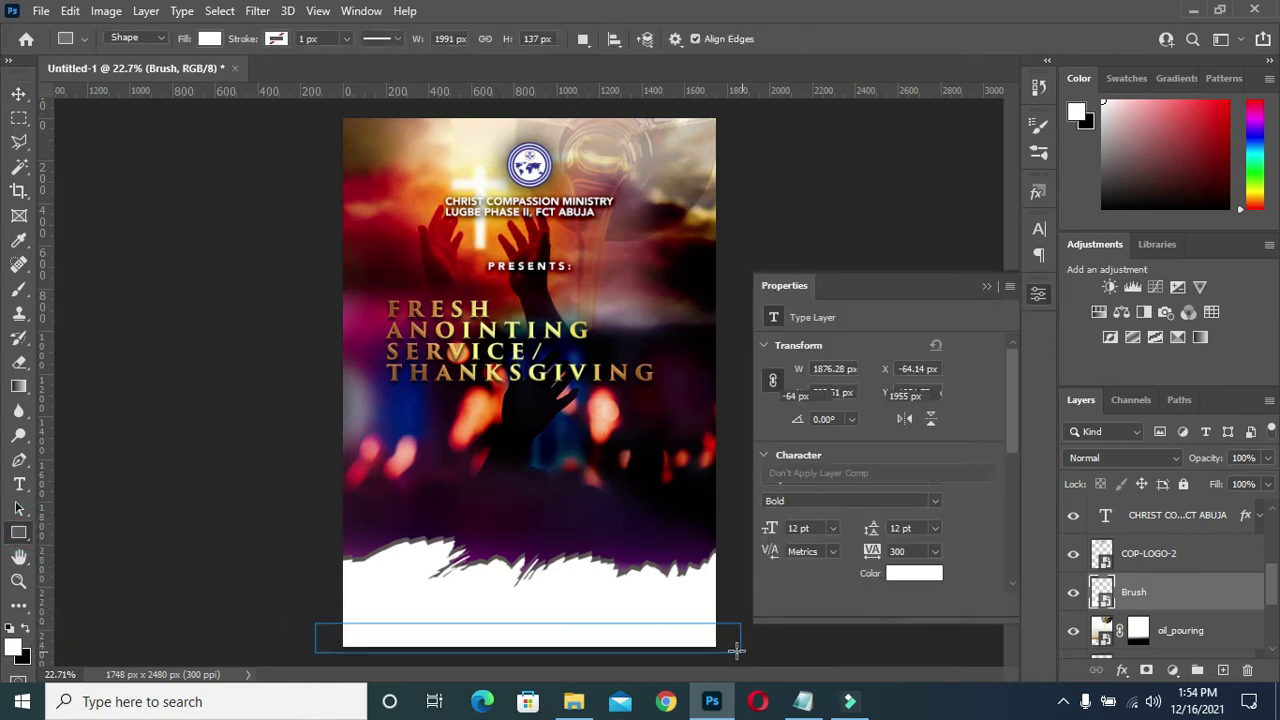
click(822, 483)
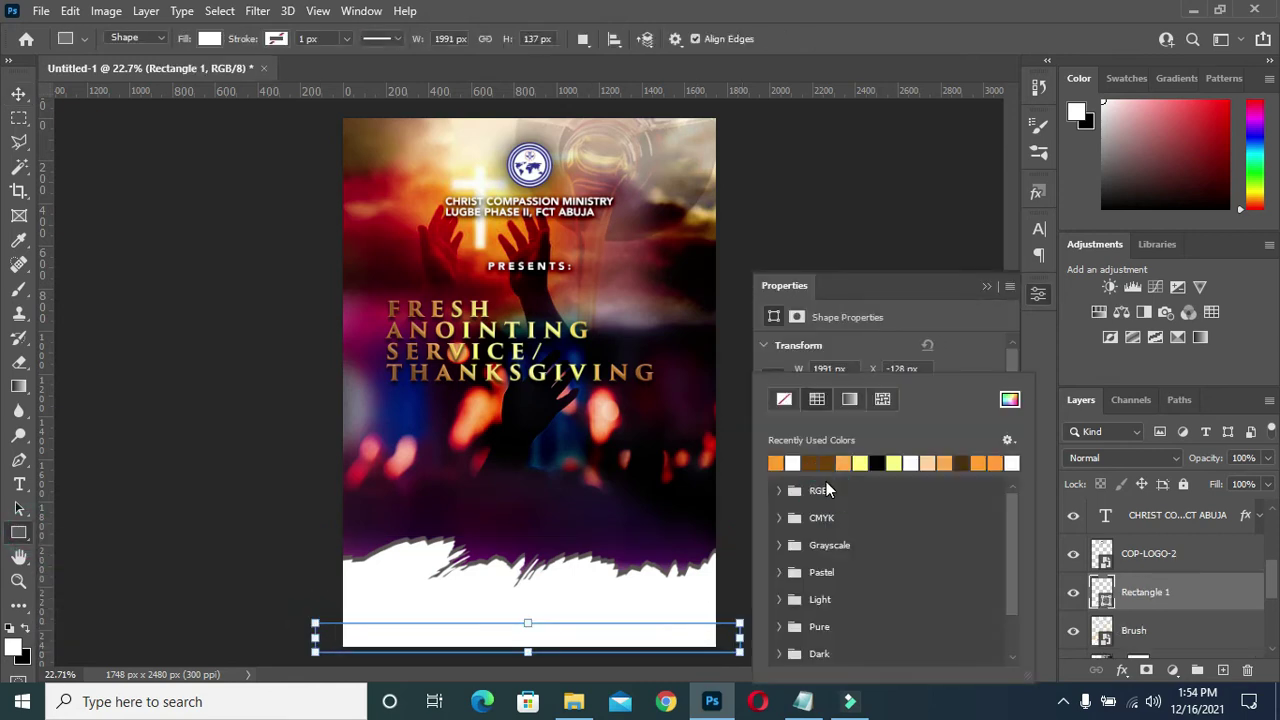
click(812, 460)
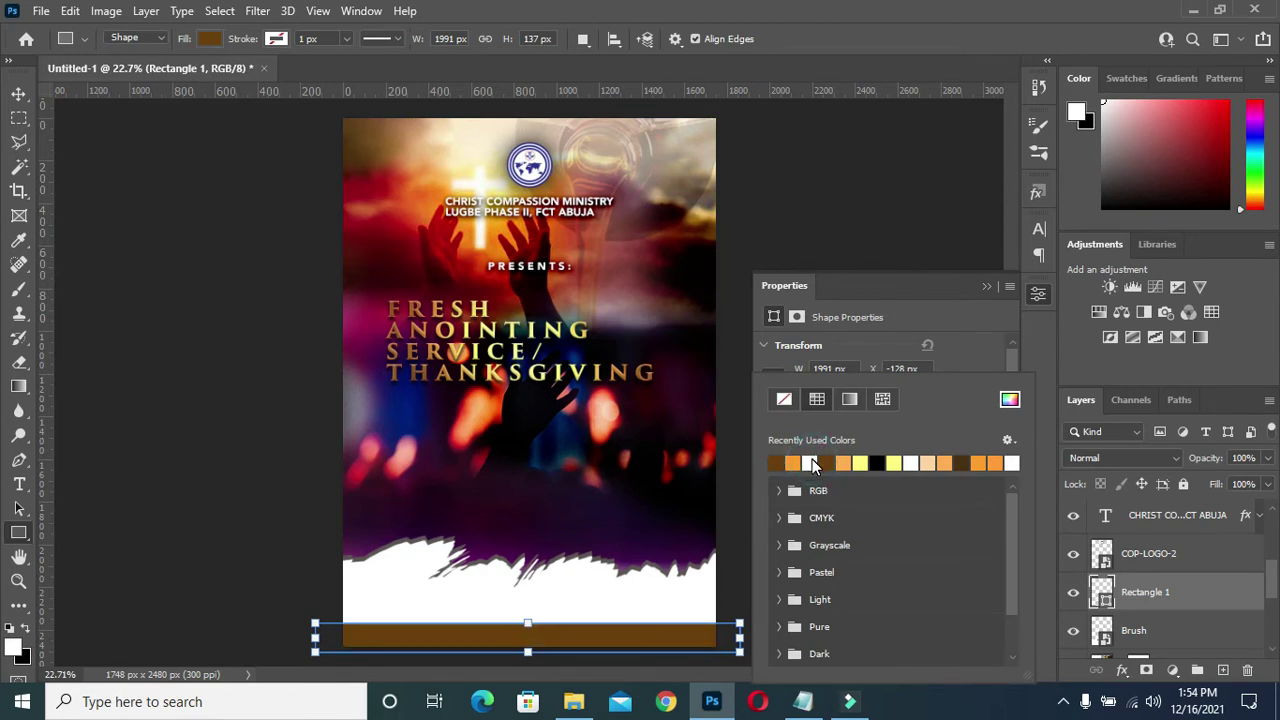
click(1010, 400)
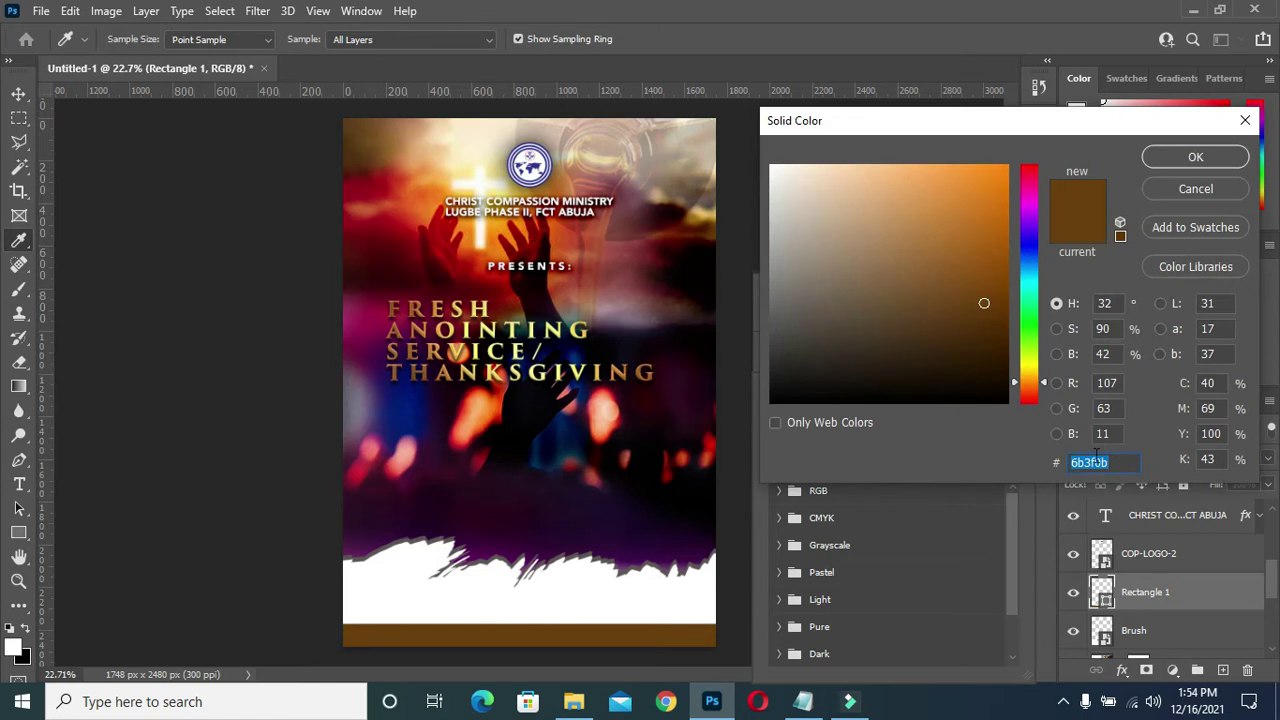
key(ctrl+c)
click(1200, 157)
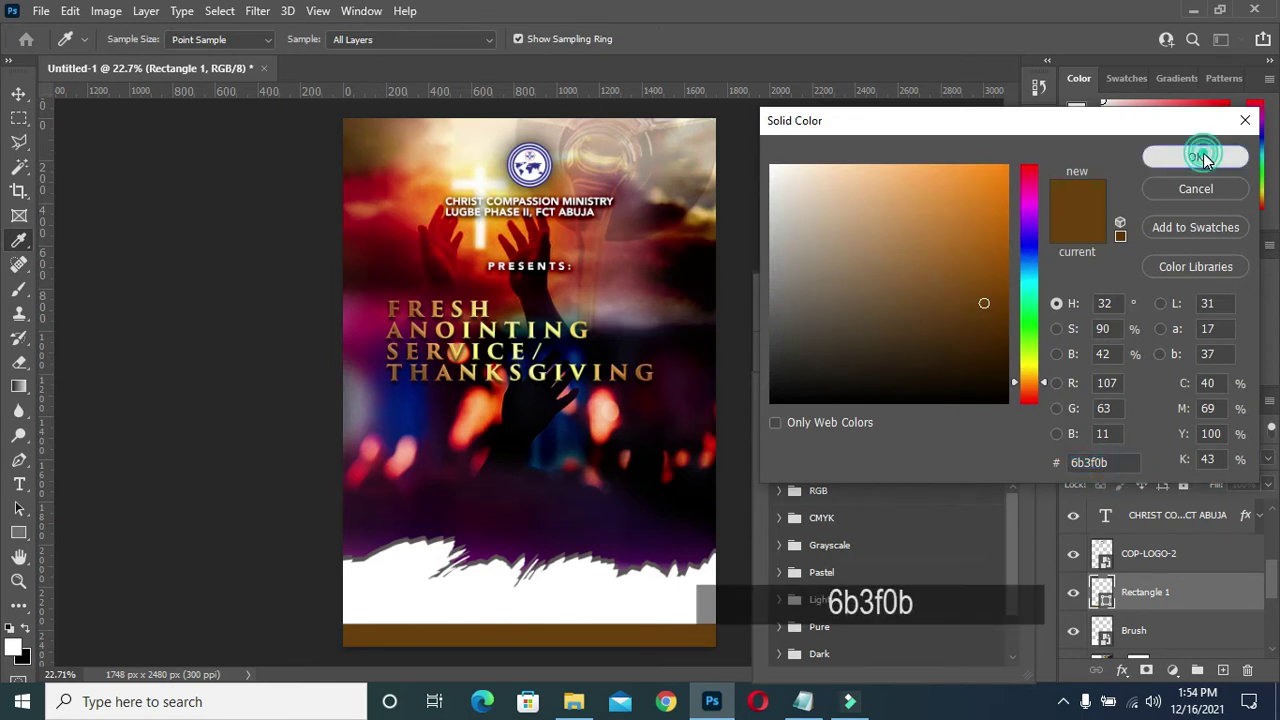
click(22, 93)
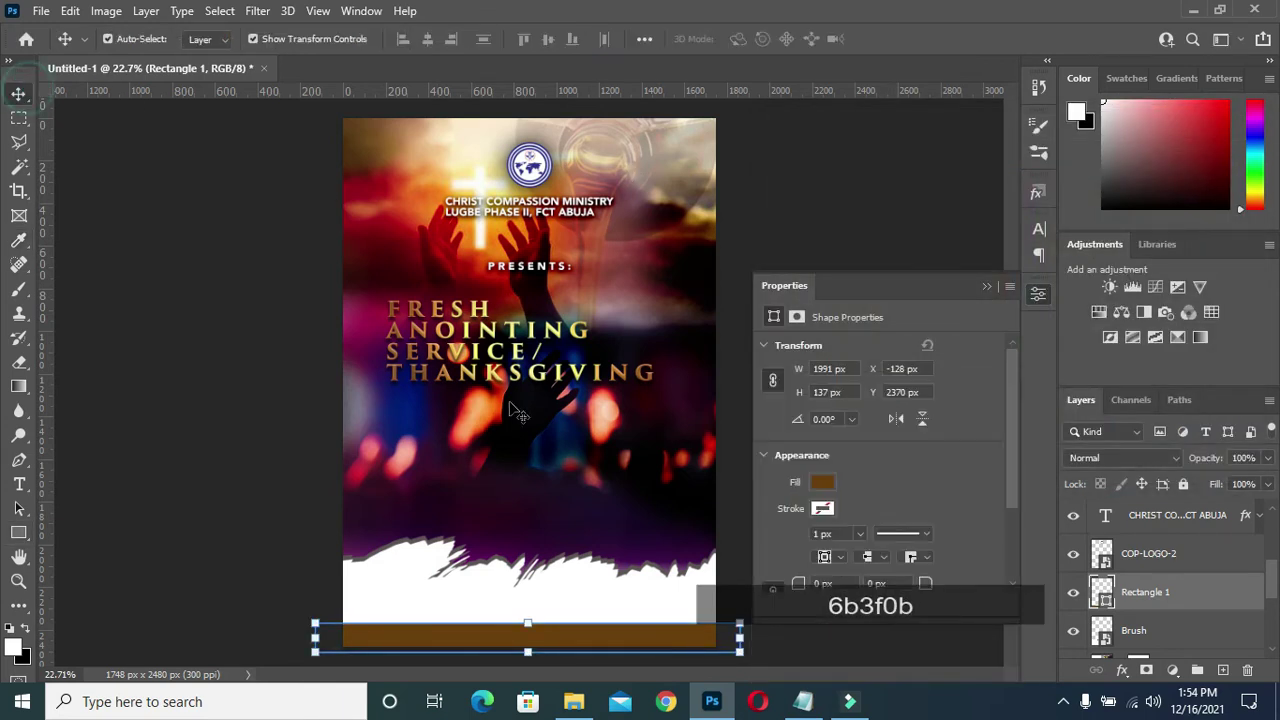
click(983, 286)
click(153, 210)
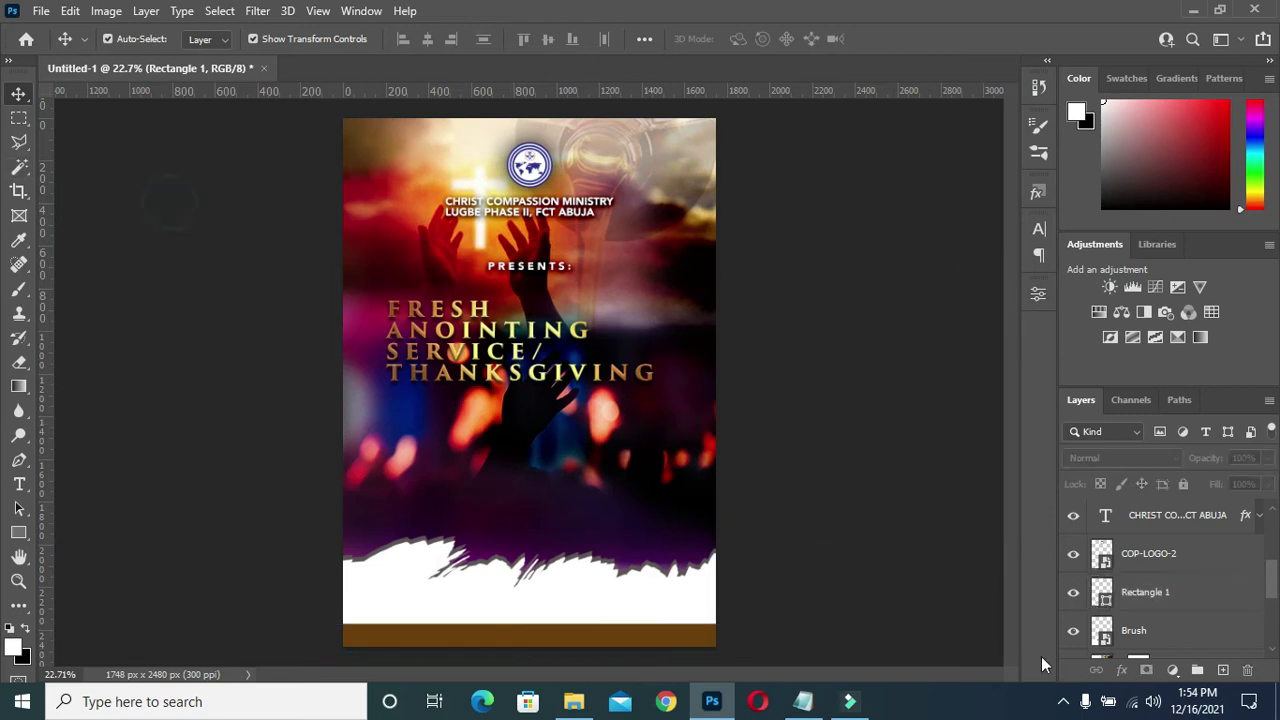
scroll(1112, 560, up, 3)
- Select the gold FRESH ANOINTING SERVICE/THANKSGIVING headline text layer
click(1258, 519)
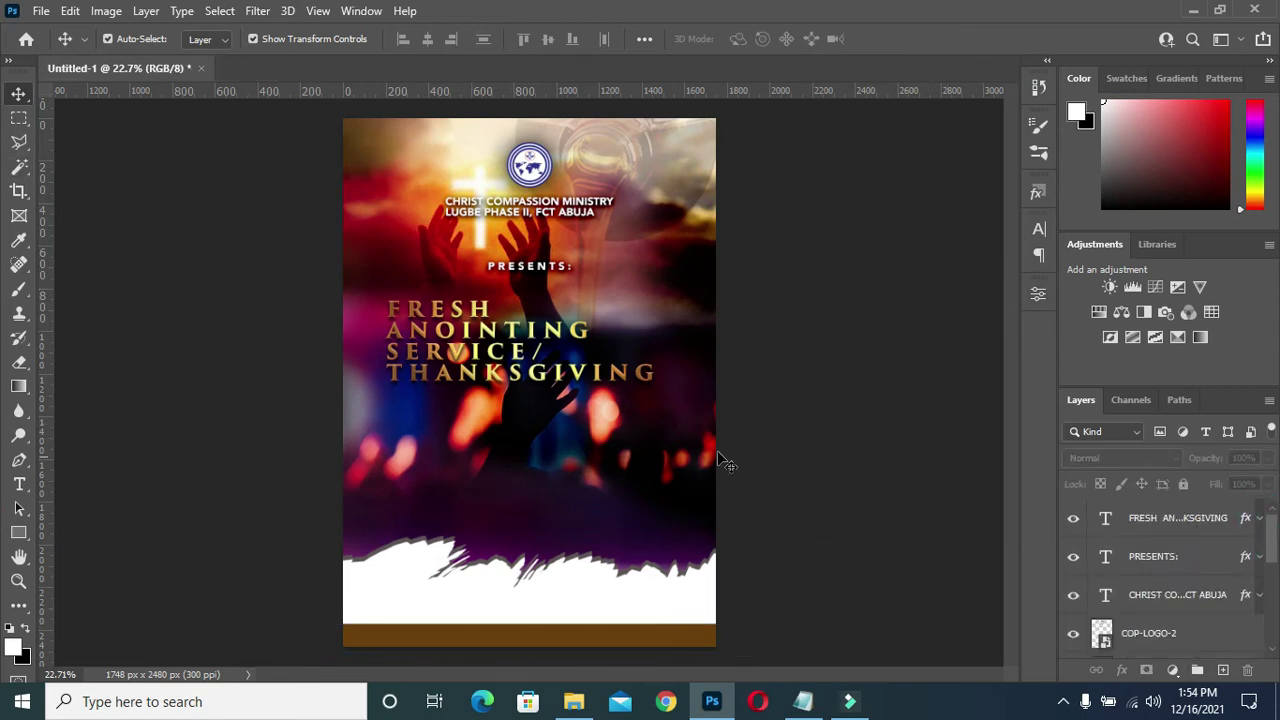
click(498, 378)
click(890, 410)
click(571, 368)
scroll(1168, 560, down, 1)
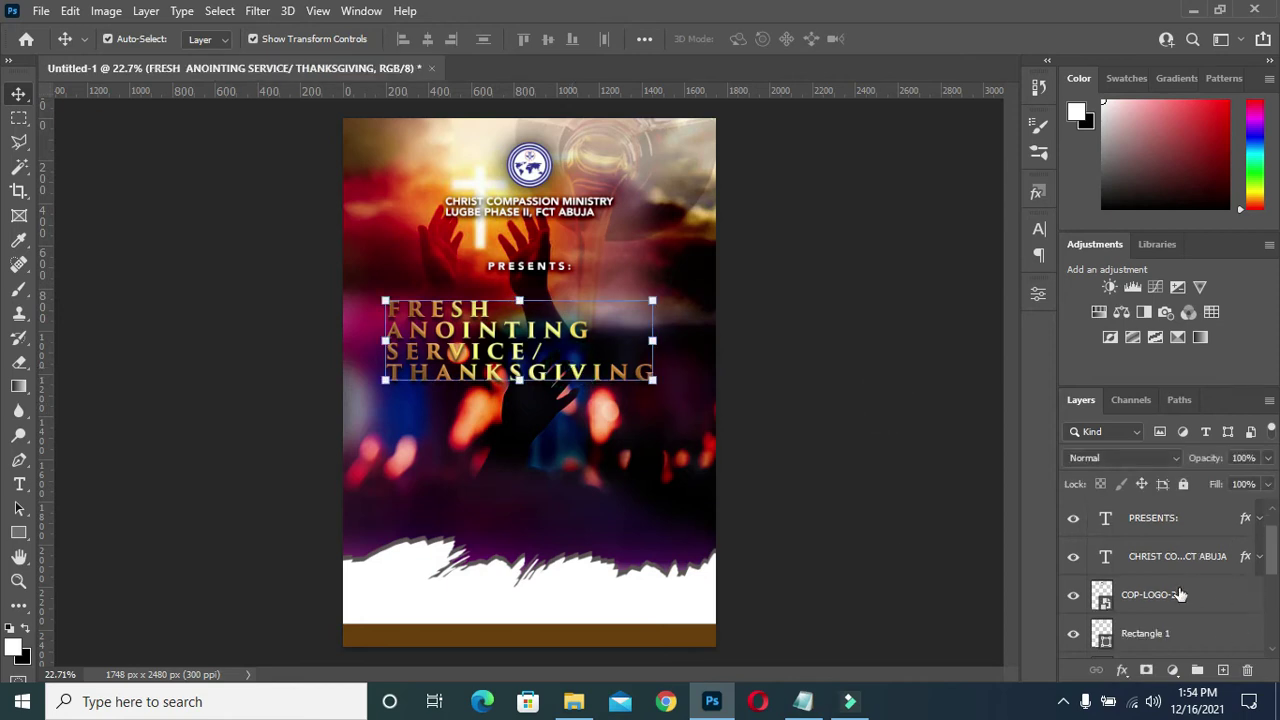
scroll(1168, 560, up, 1)
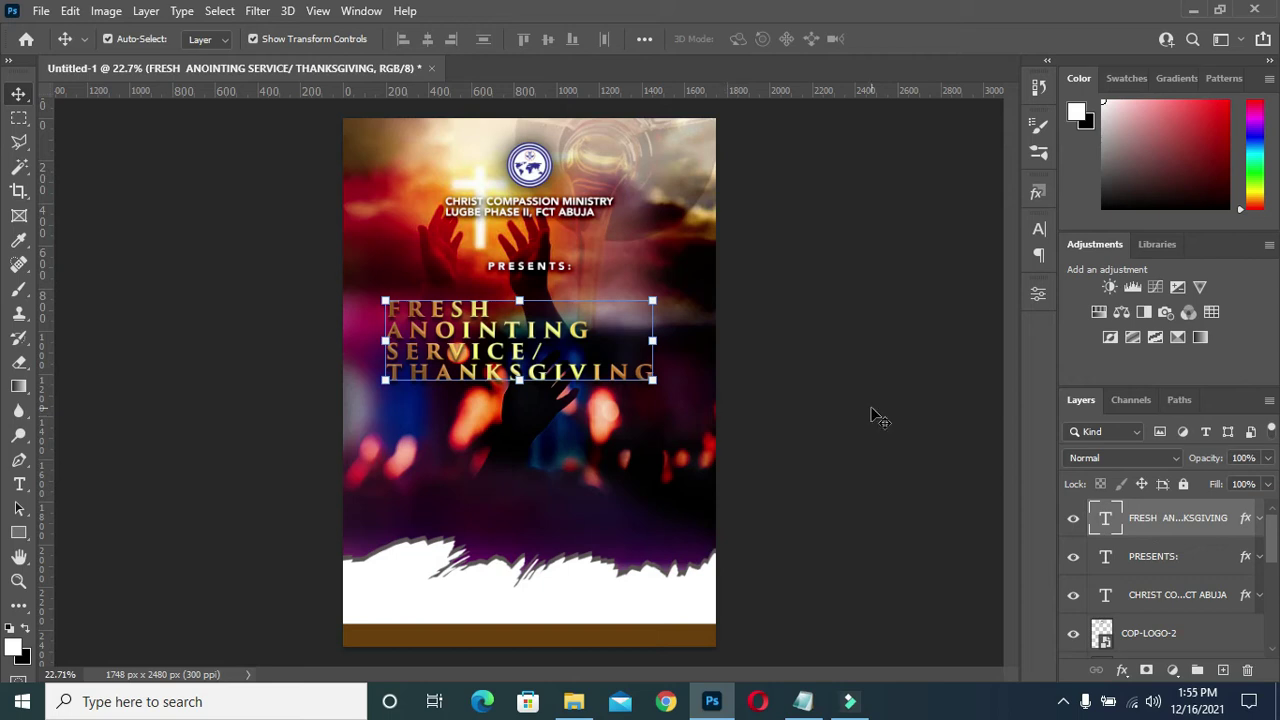
- Set the headline's leading to 26 pt, trying tracking 100 before resetting it to 0
click(1038, 227)
click(935, 283)
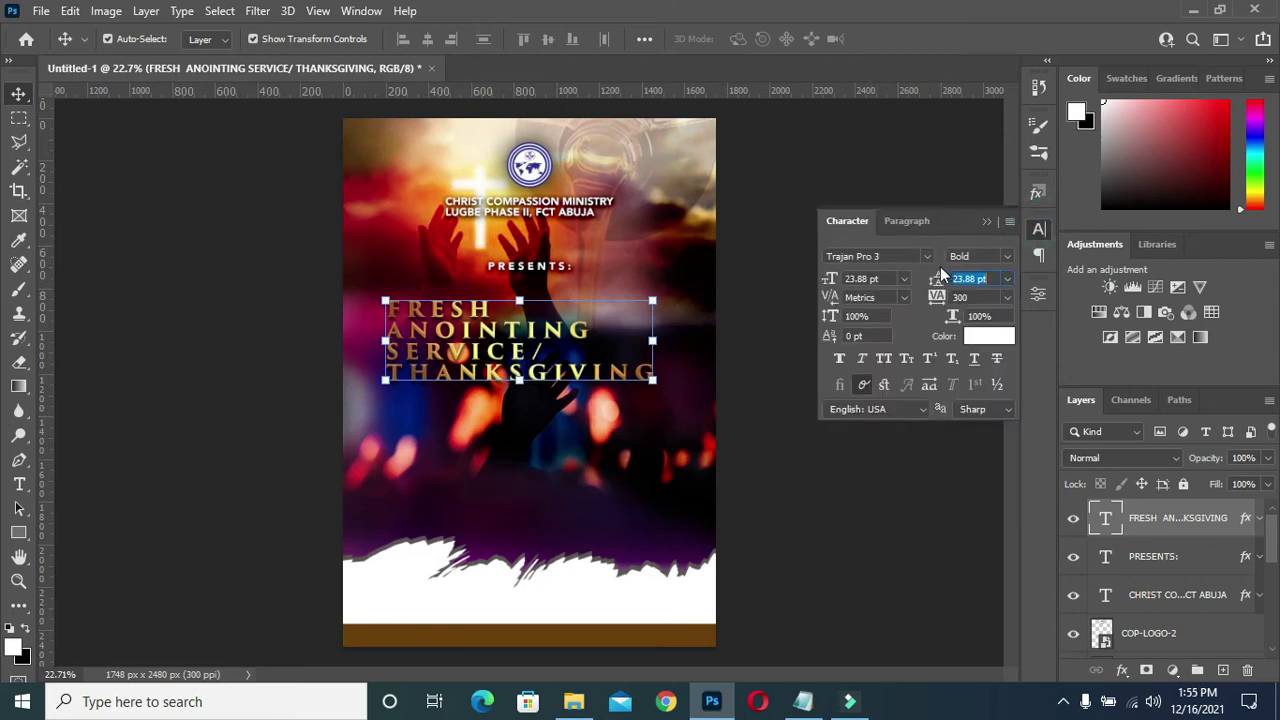
click(937, 279)
text(26)
key(Return)
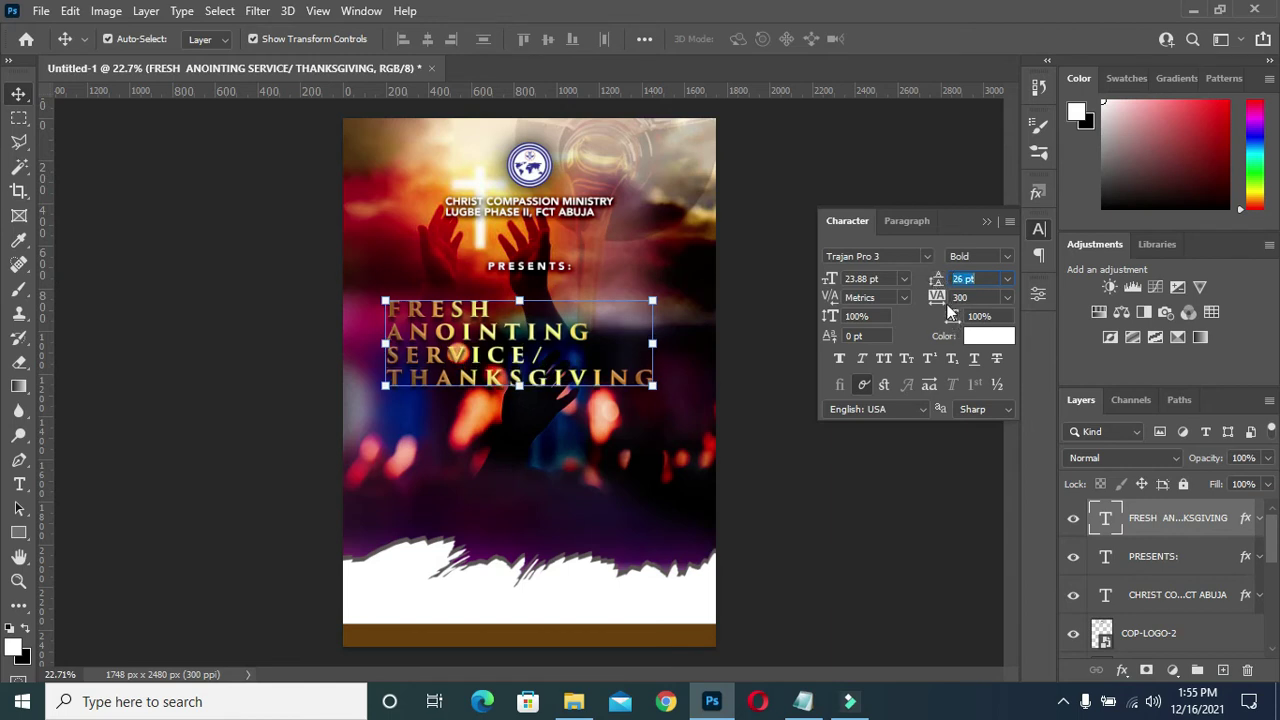
mouse_move(935, 297)
mouse_down()
mouse_move(920, 297)
mouse_move(936, 298)
mouse_move(934, 313)
mouse_up()
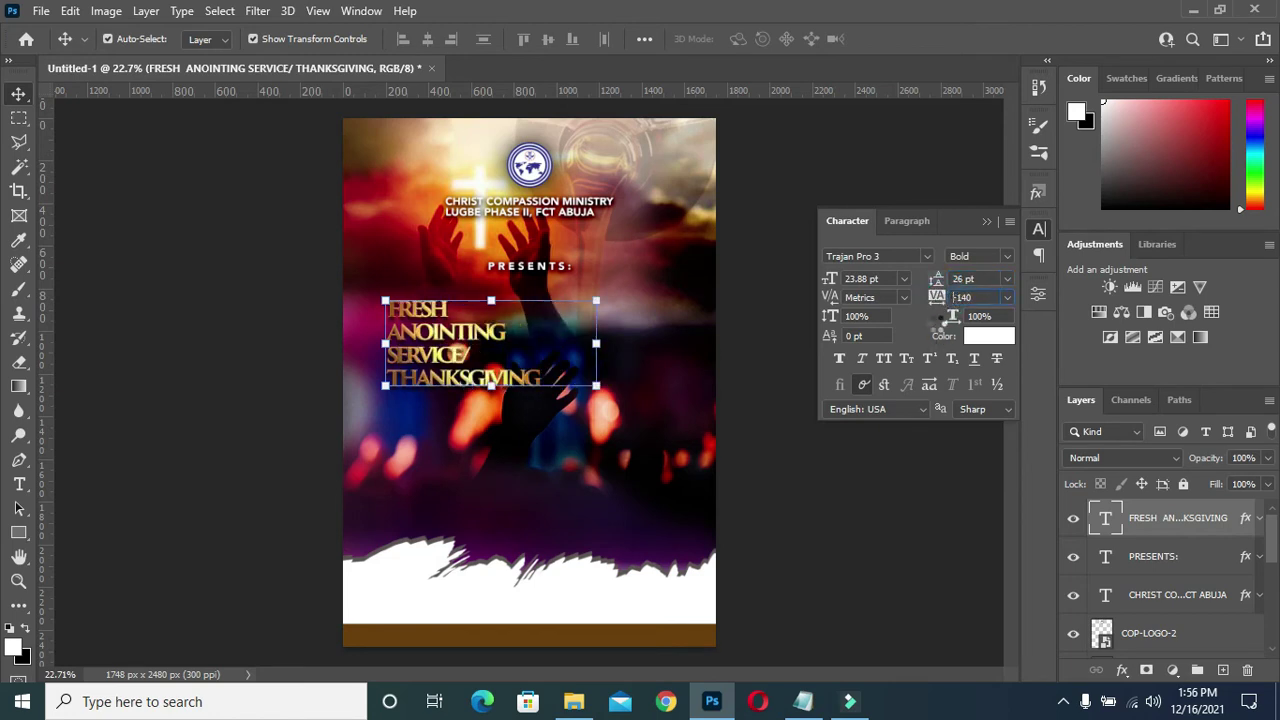
text(100)
key(Tab)
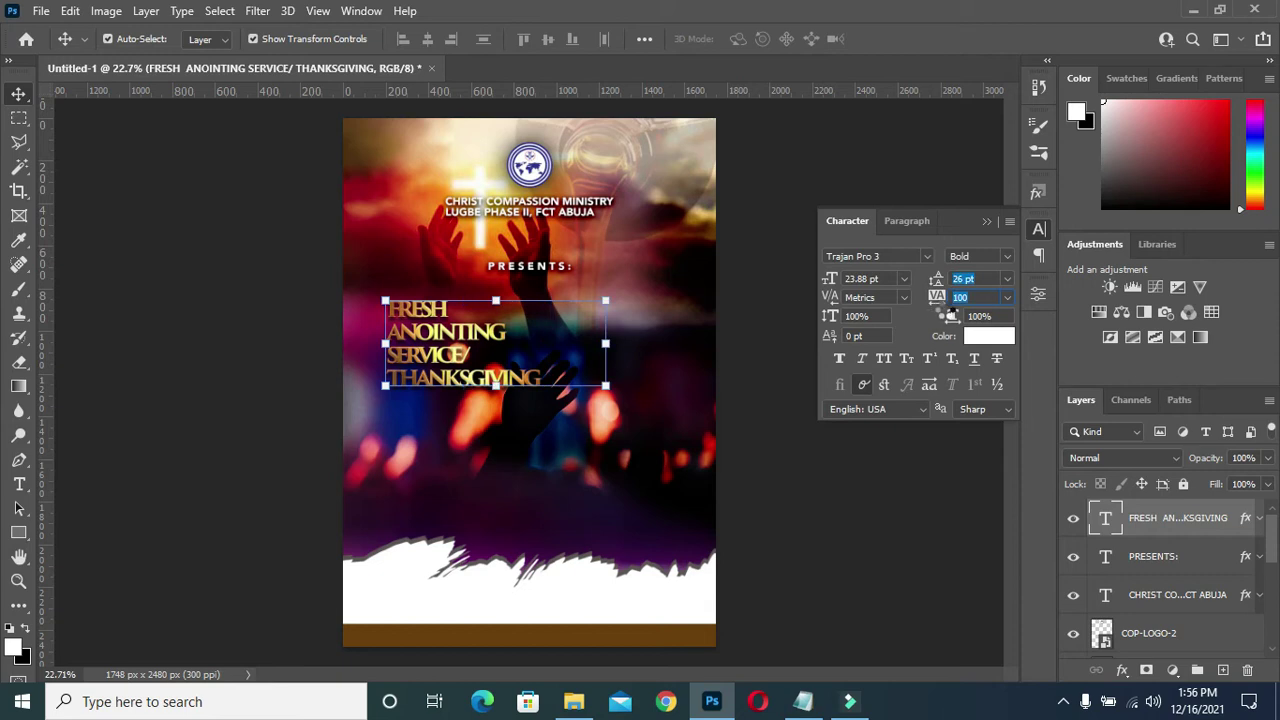
click(975, 297)
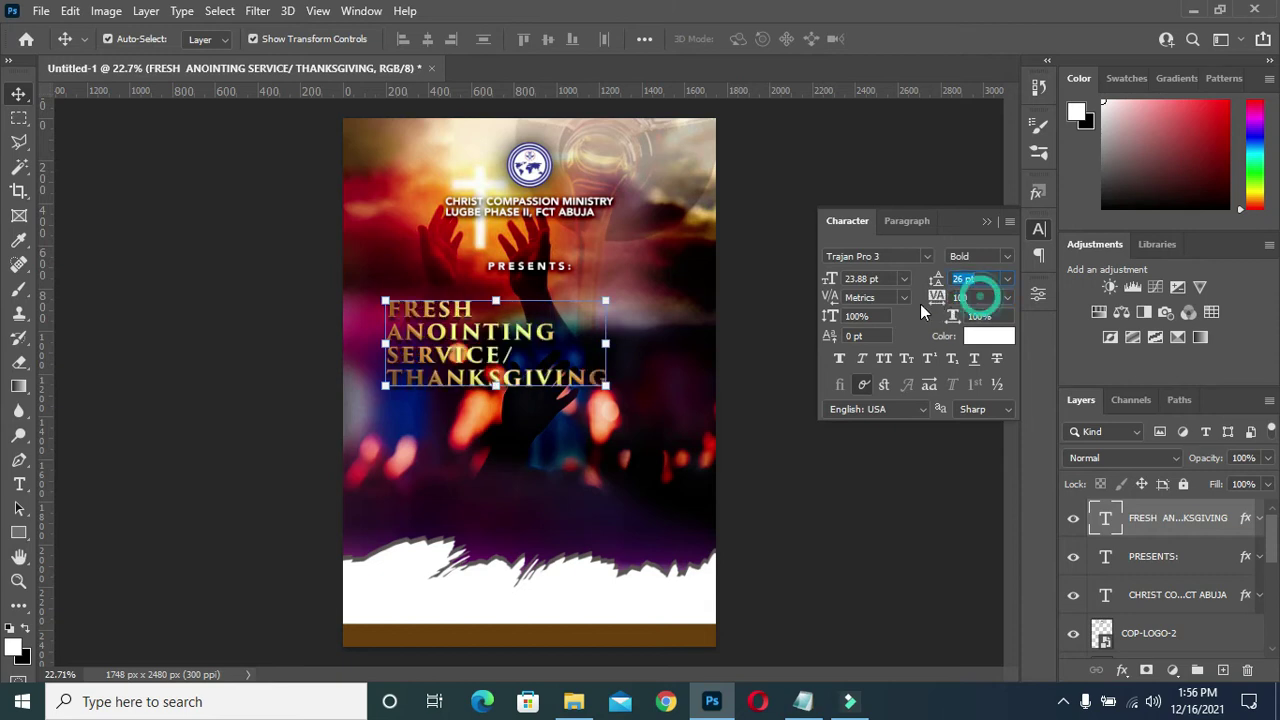
text(0)
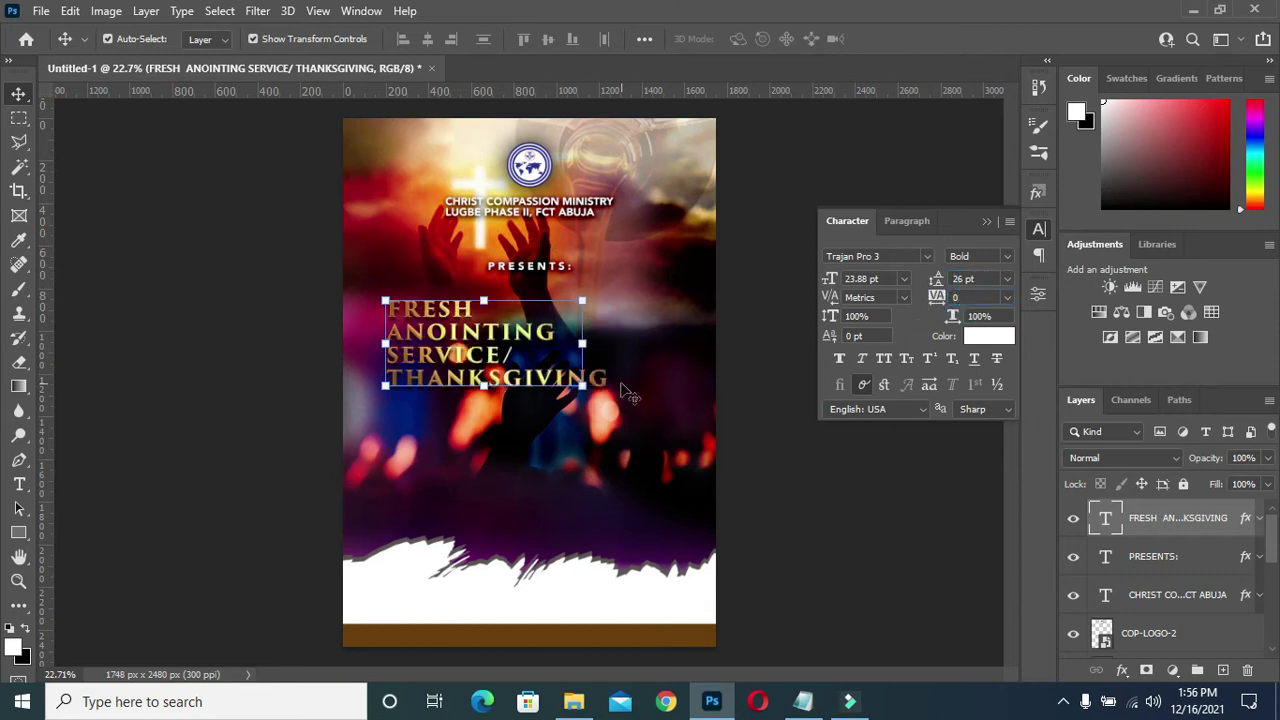
- Scale the headline up to about 130% and tighten its leading to 29 pt
scroll(553, 410, up, 3)
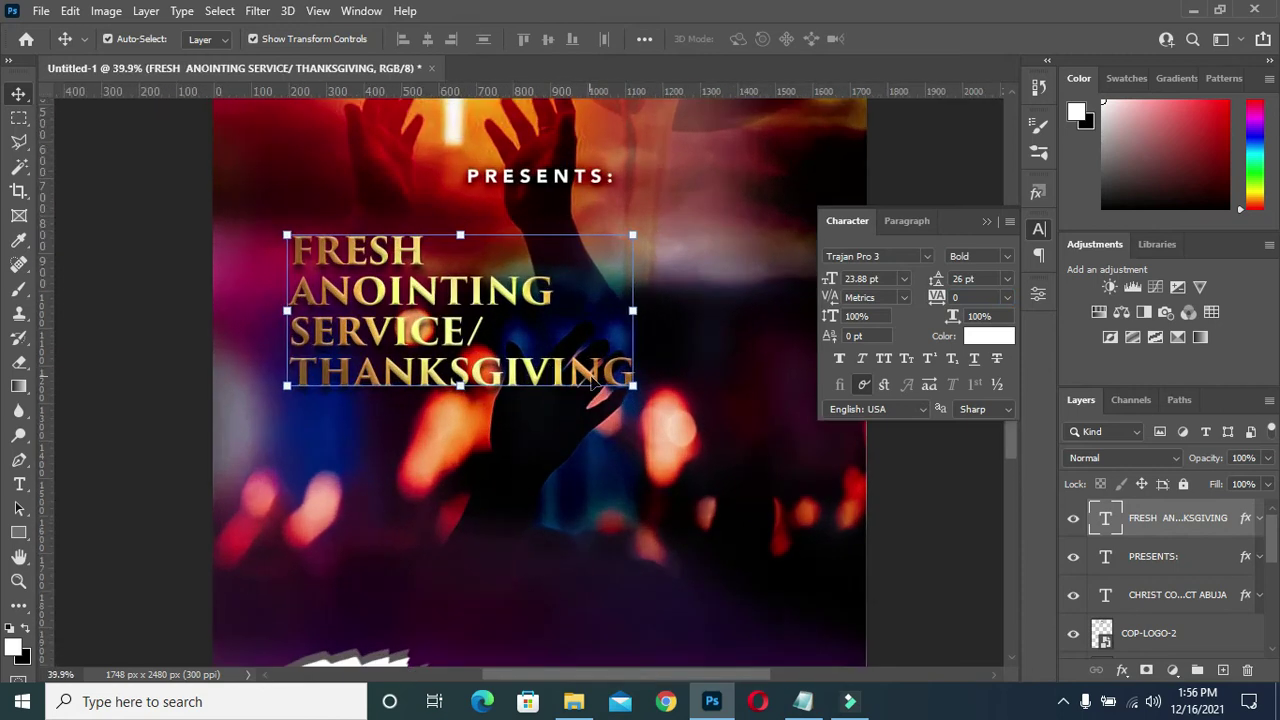
drag(632, 387, 733, 470)
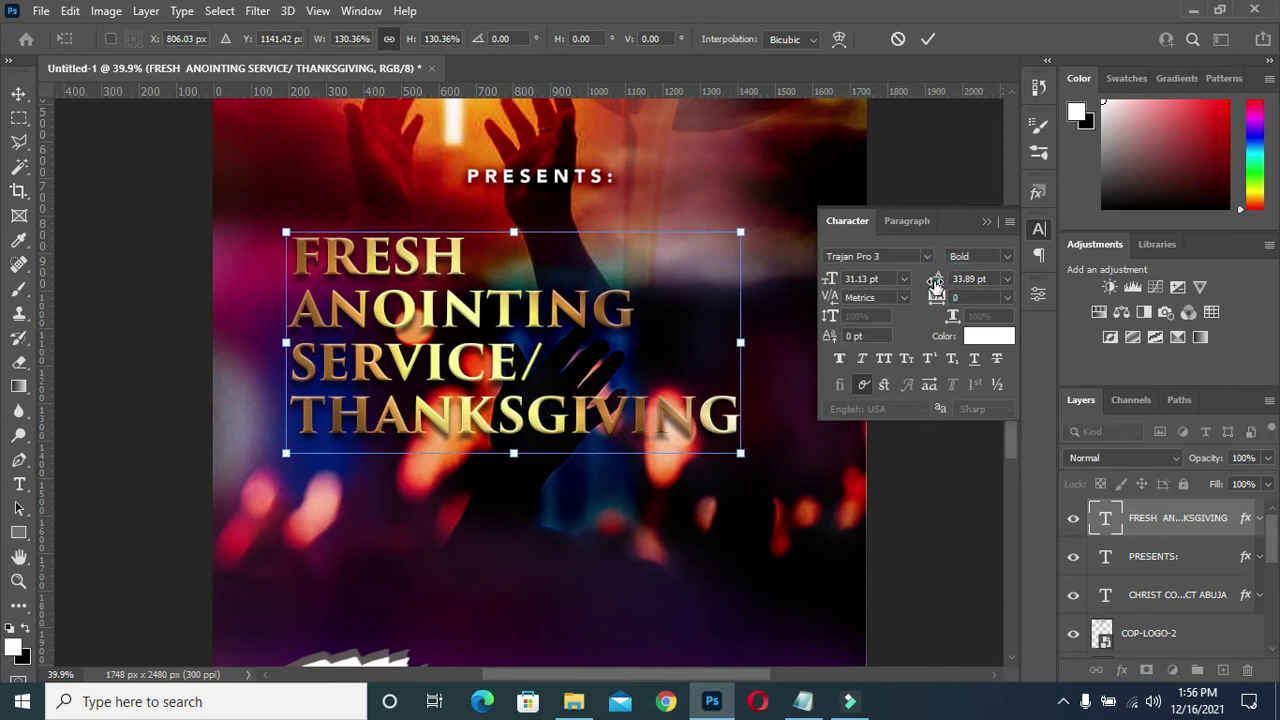
click(928, 38)
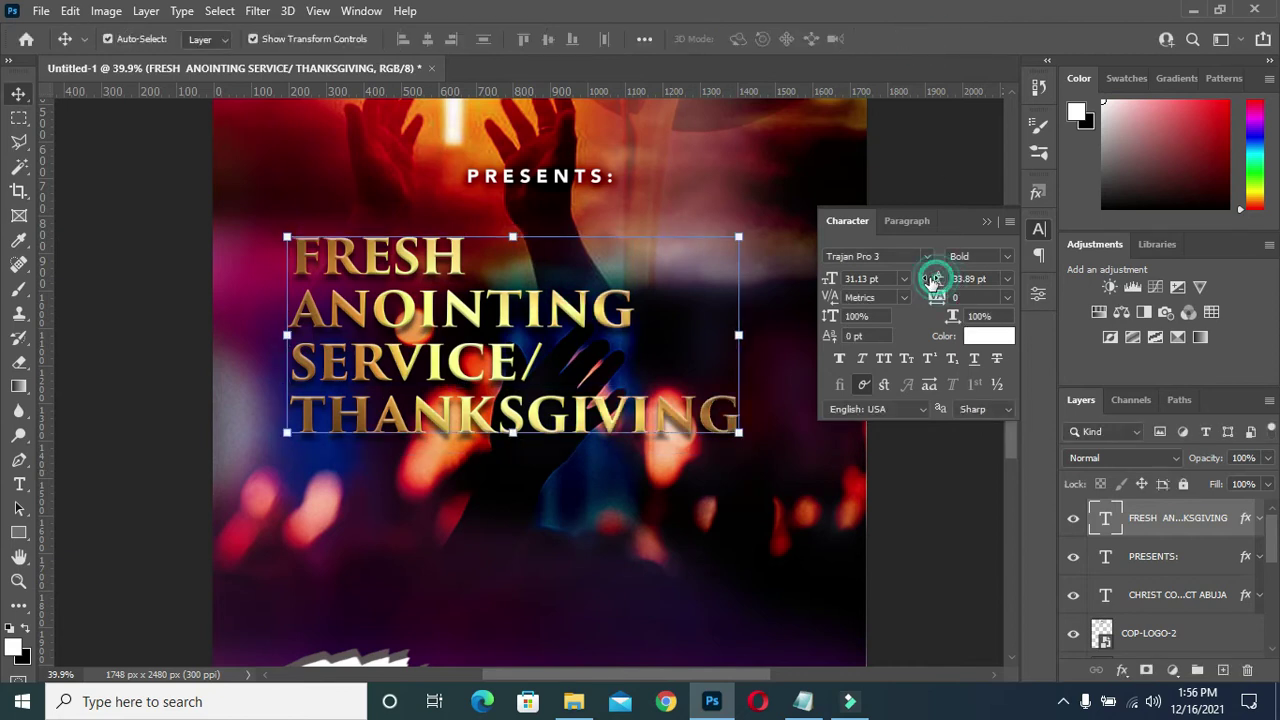
drag(936, 280, 937, 280)
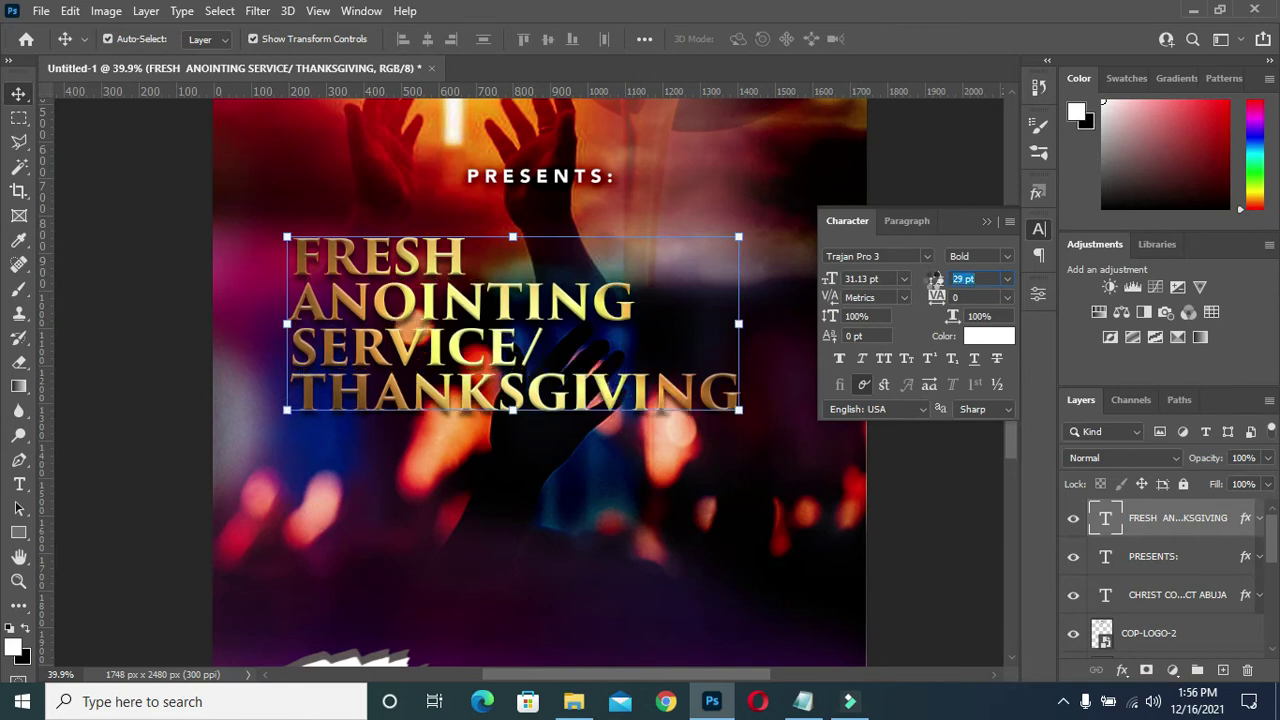
scroll(655, 305, down, 1)
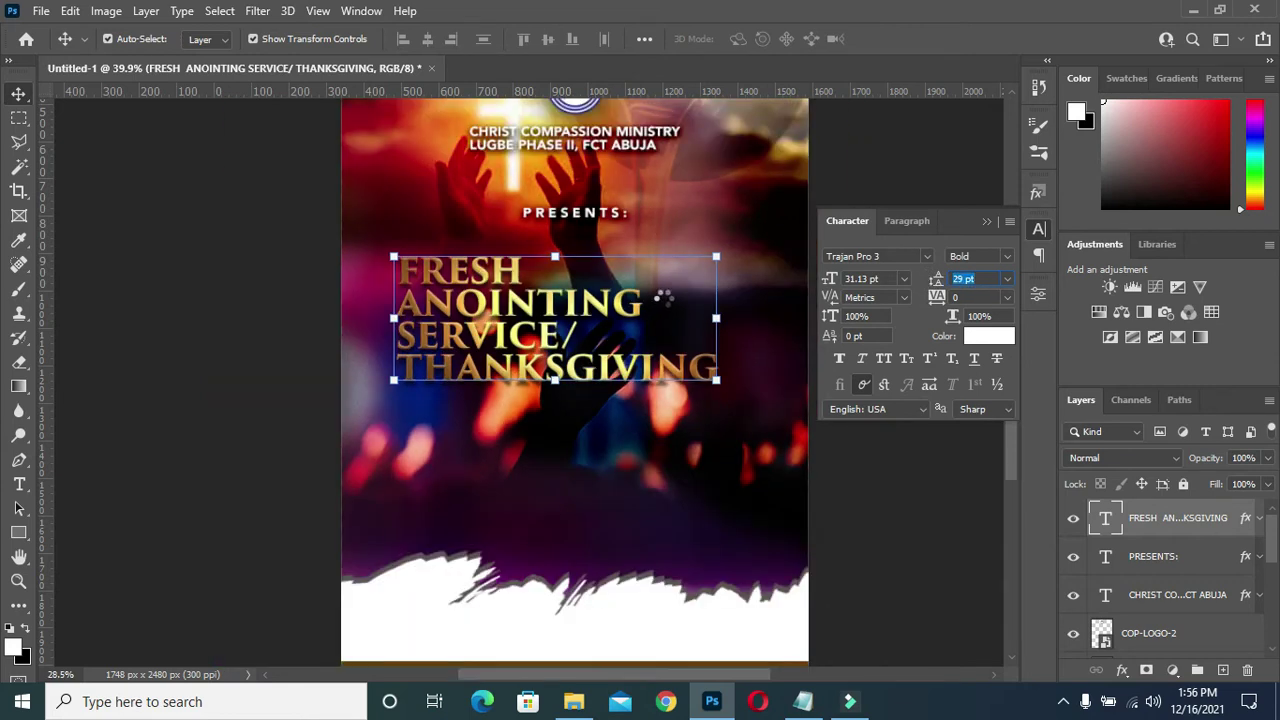
click(836, 492)
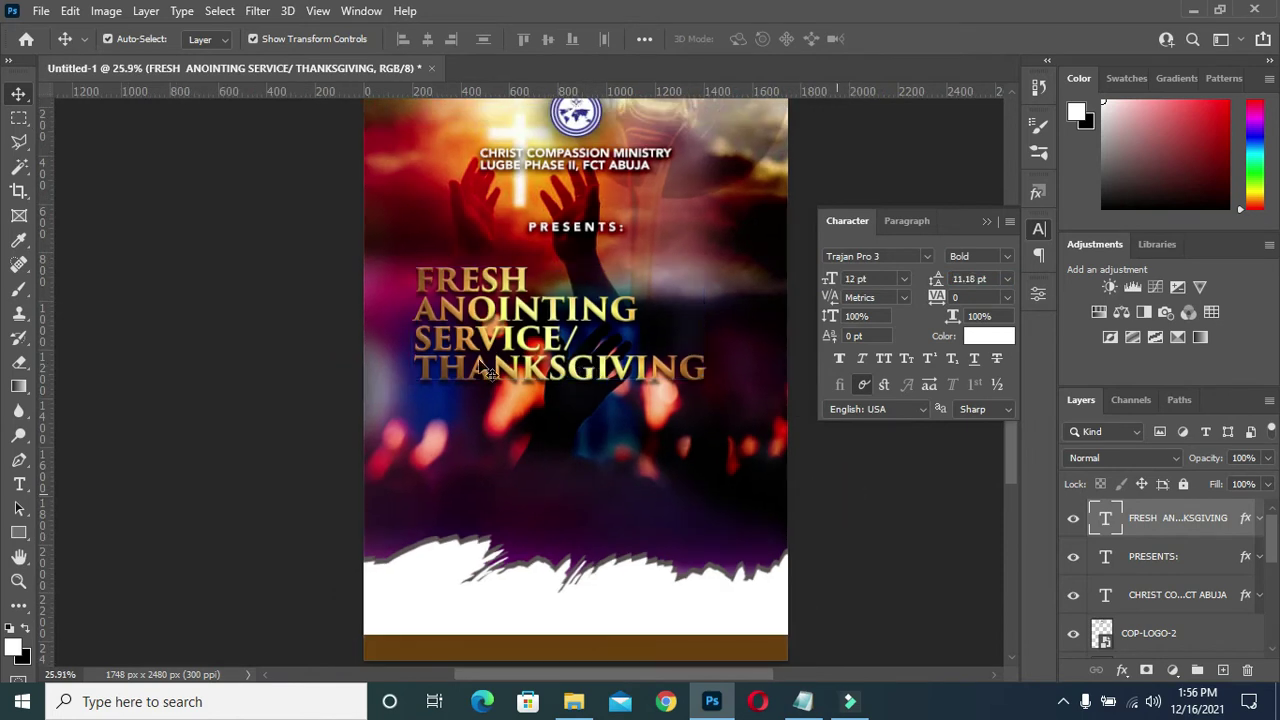
click(573, 701)
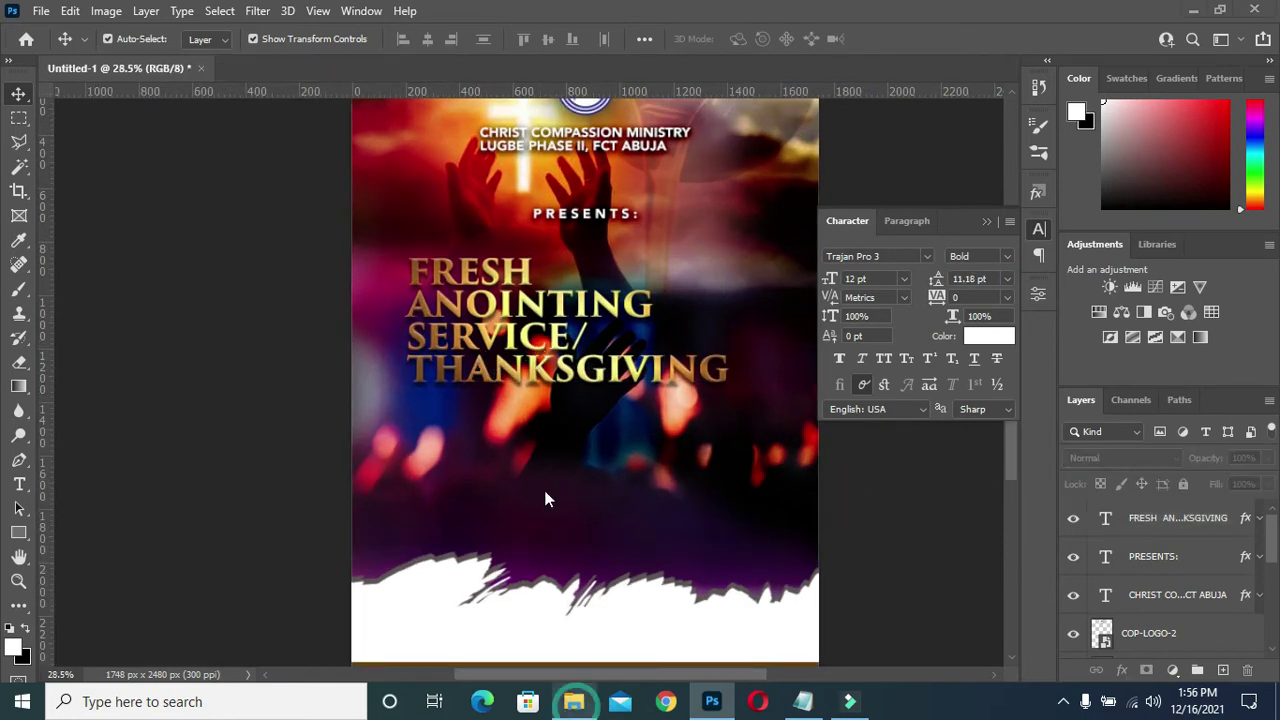
- Place the pastor's cut-out photo on the flyer and move it to the bottom-left
mouse_move(730, 405)
mouse_down()
mouse_move(716, 710)
mouse_move(737, 408)
mouse_up()
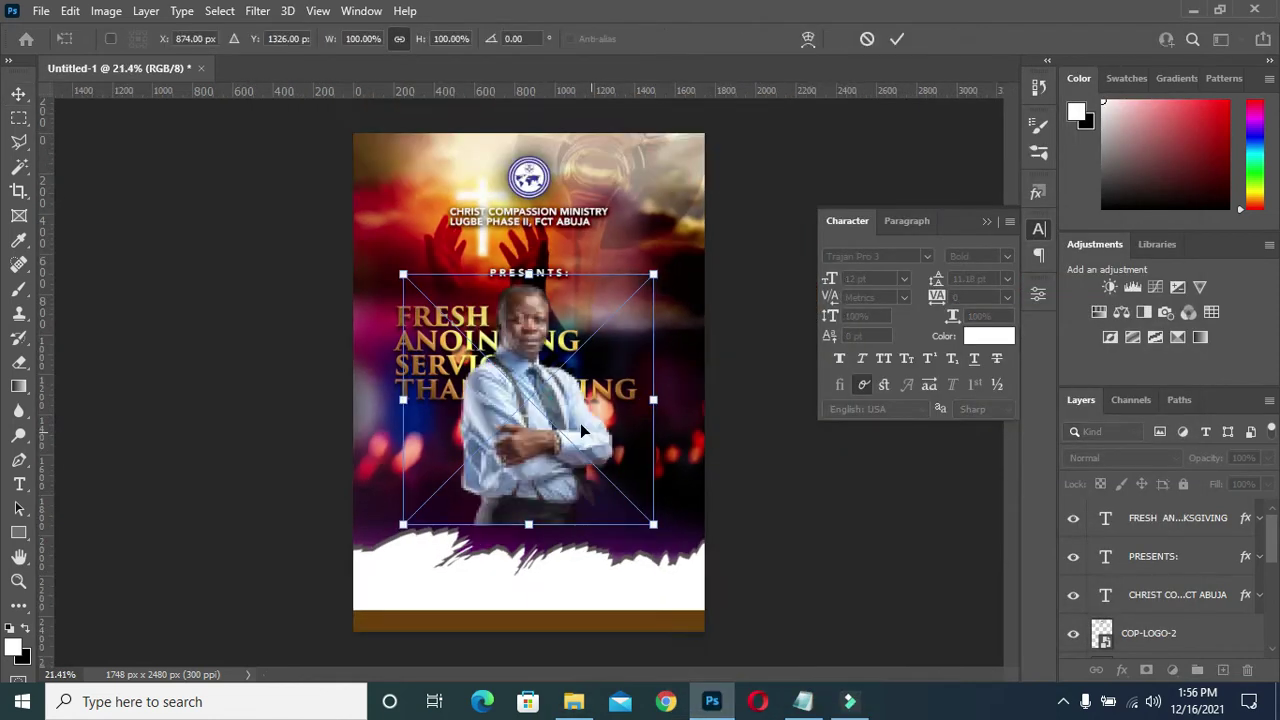
key(Return)
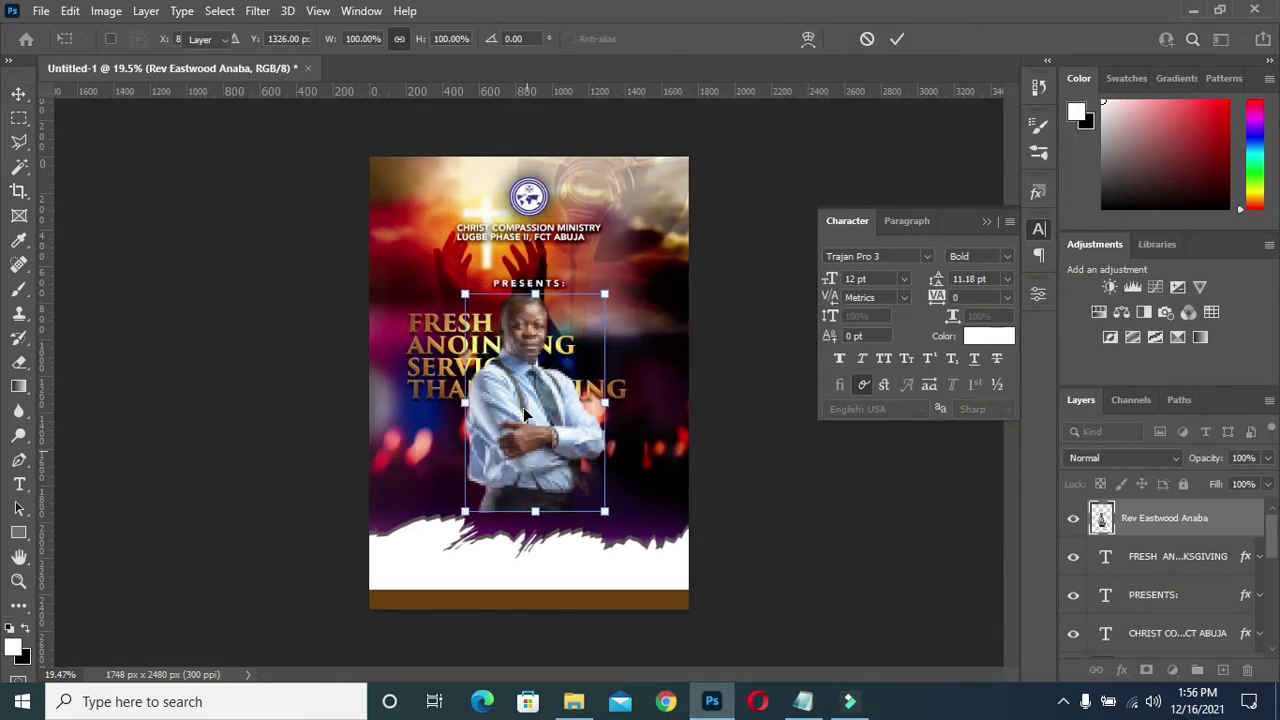
mouse_move(523, 403)
mouse_down()
mouse_move(432, 535)
mouse_move(436, 524)
mouse_up()
- Enlarge the pastor's photo so he stands over the white torn edge
mouse_move(440, 515)
mouse_down()
mouse_move(546, 412)
mouse_move(597, 385)
mouse_up()
scroll(521, 385, up, 1)
scroll(480, 540, down, 1)
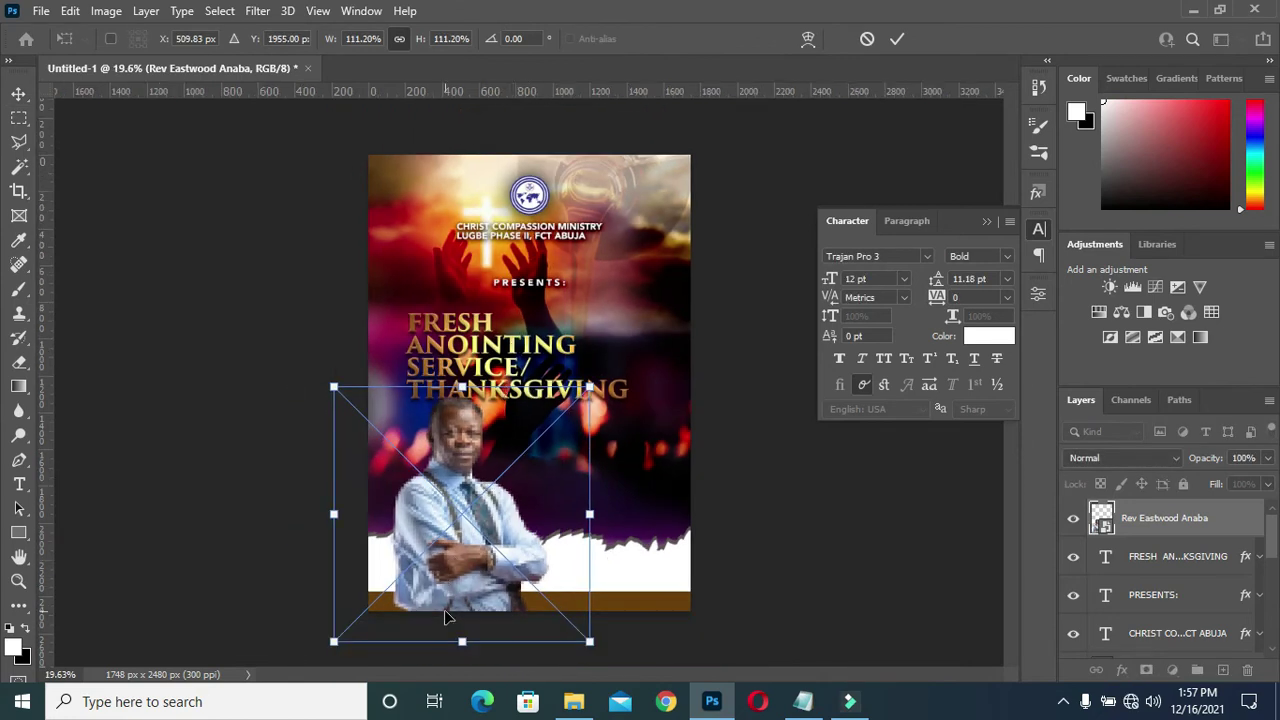
scroll(442, 562, up, 2)
scroll(1007, 495, down, 3)
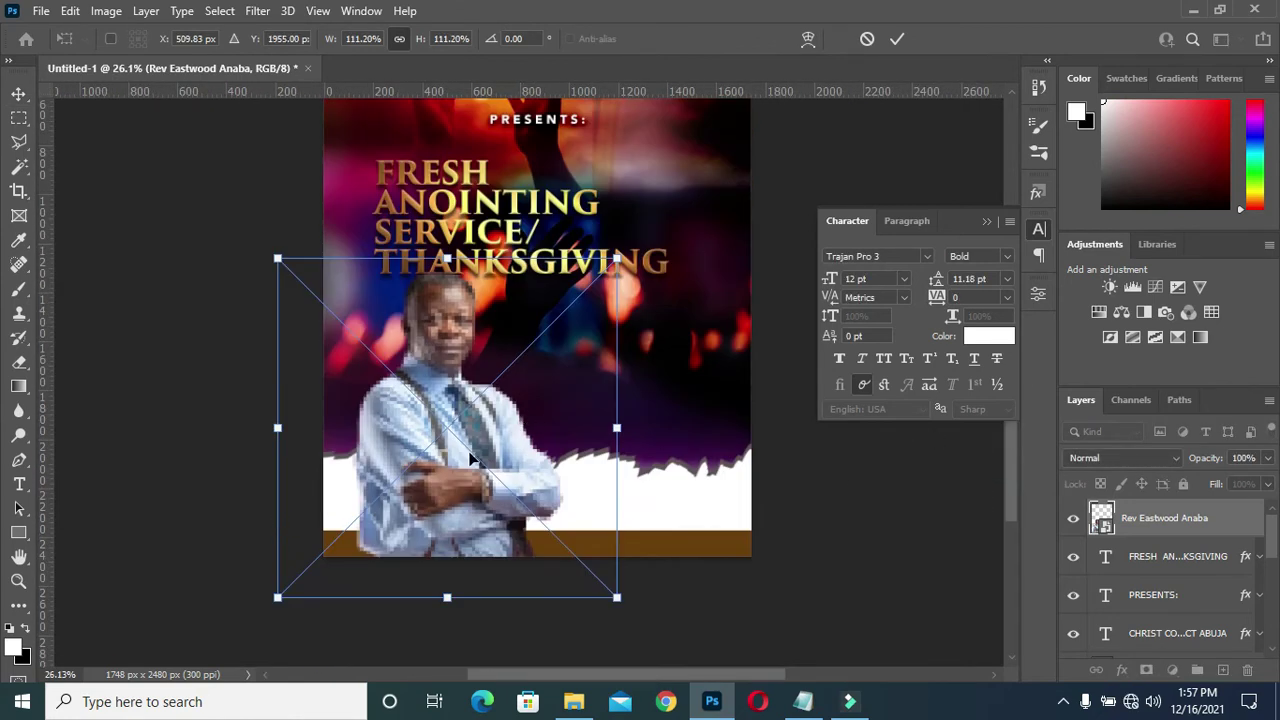
drag(468, 452, 451, 451)
key(Return)
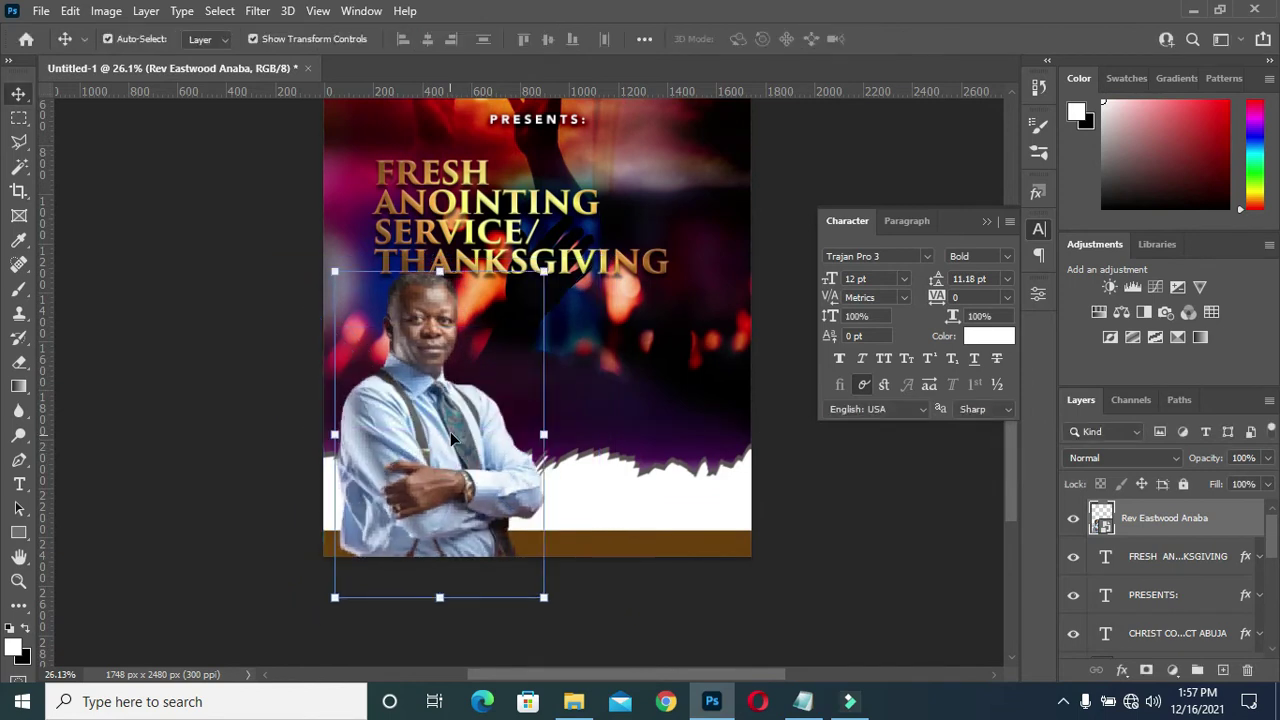
drag(448, 452, 444, 455)
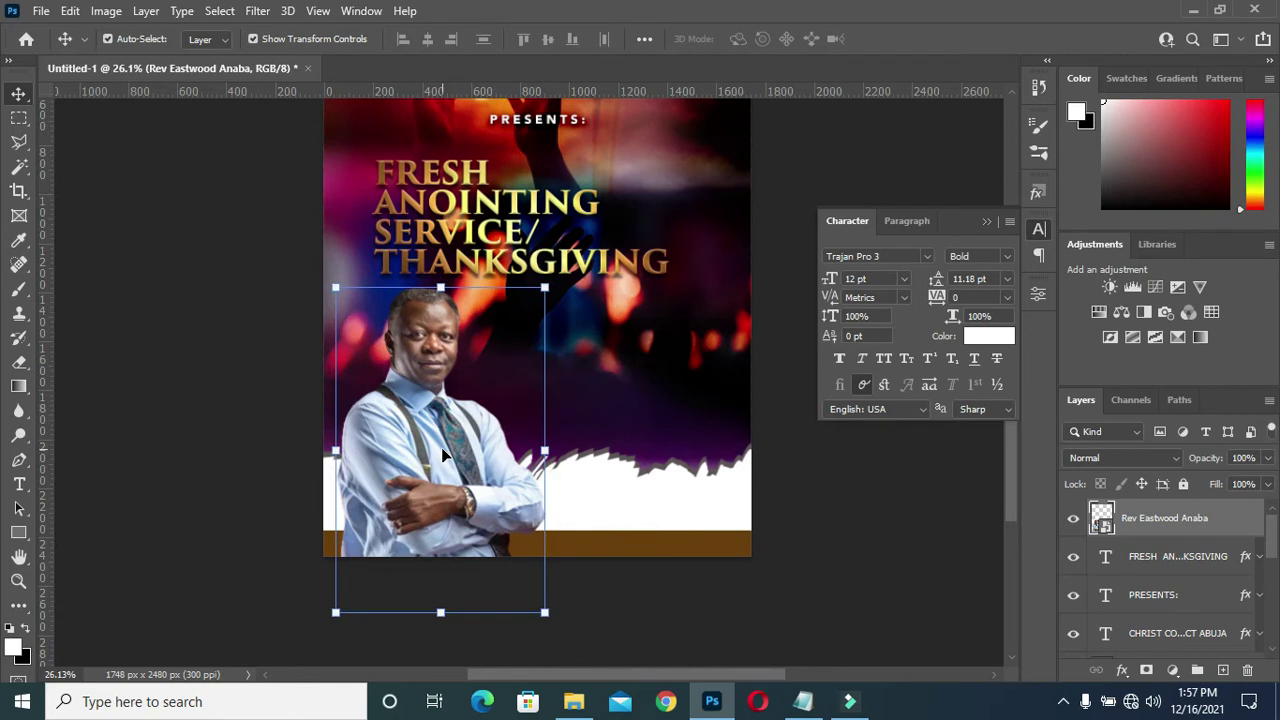
- Deselect the photo and review the flyer text in the notes
click(986, 221)
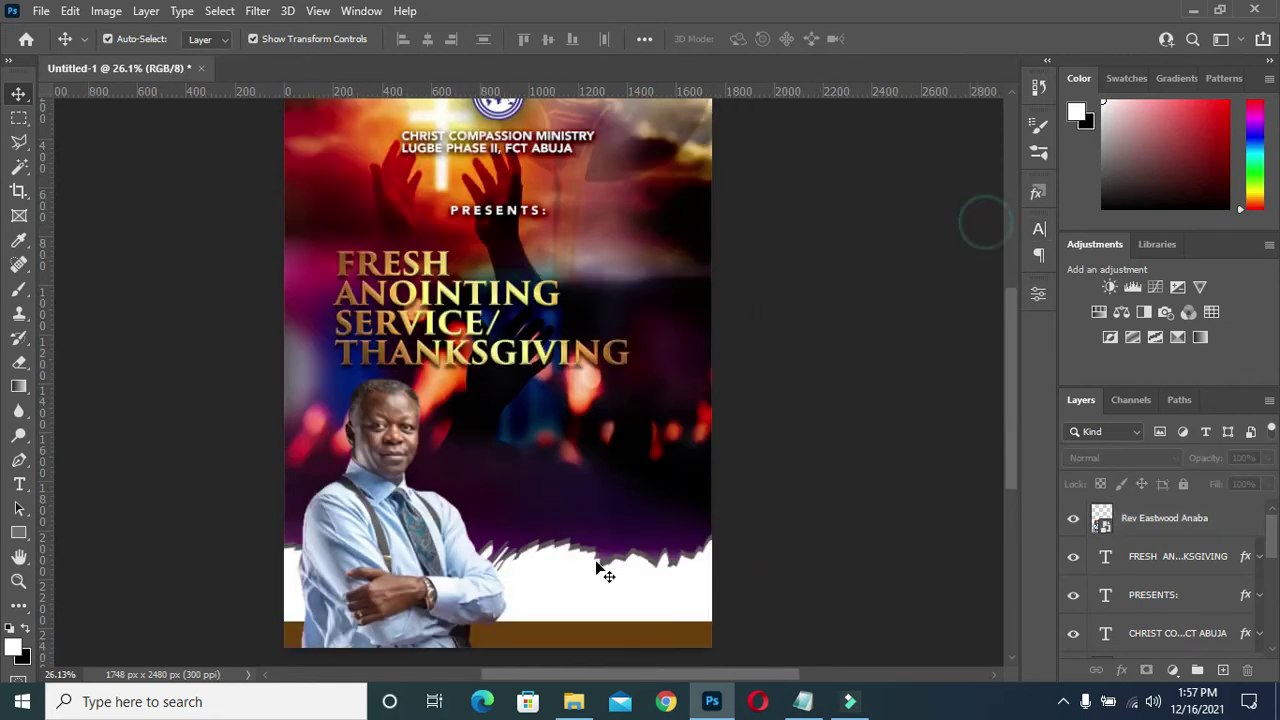
scroll(600, 570, up, 2)
drag(1005, 482, 1011, 499)
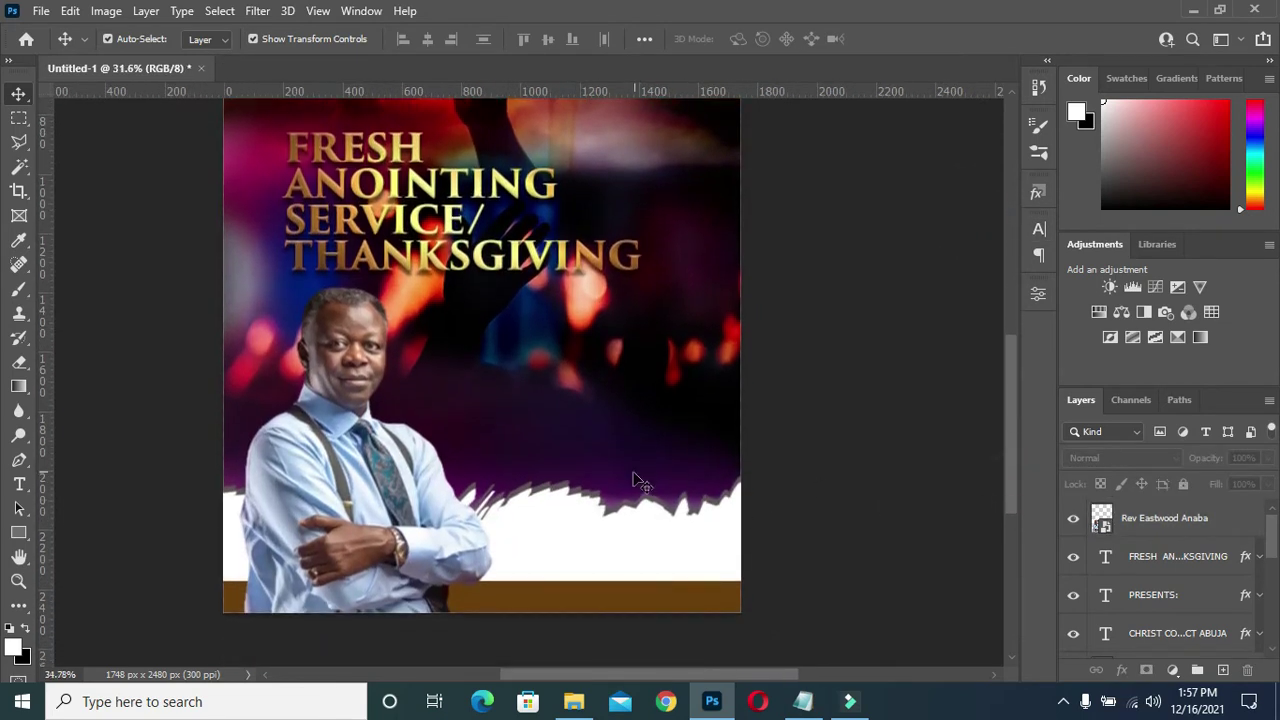
scroll(616, 462, up, 1)
click(803, 701)
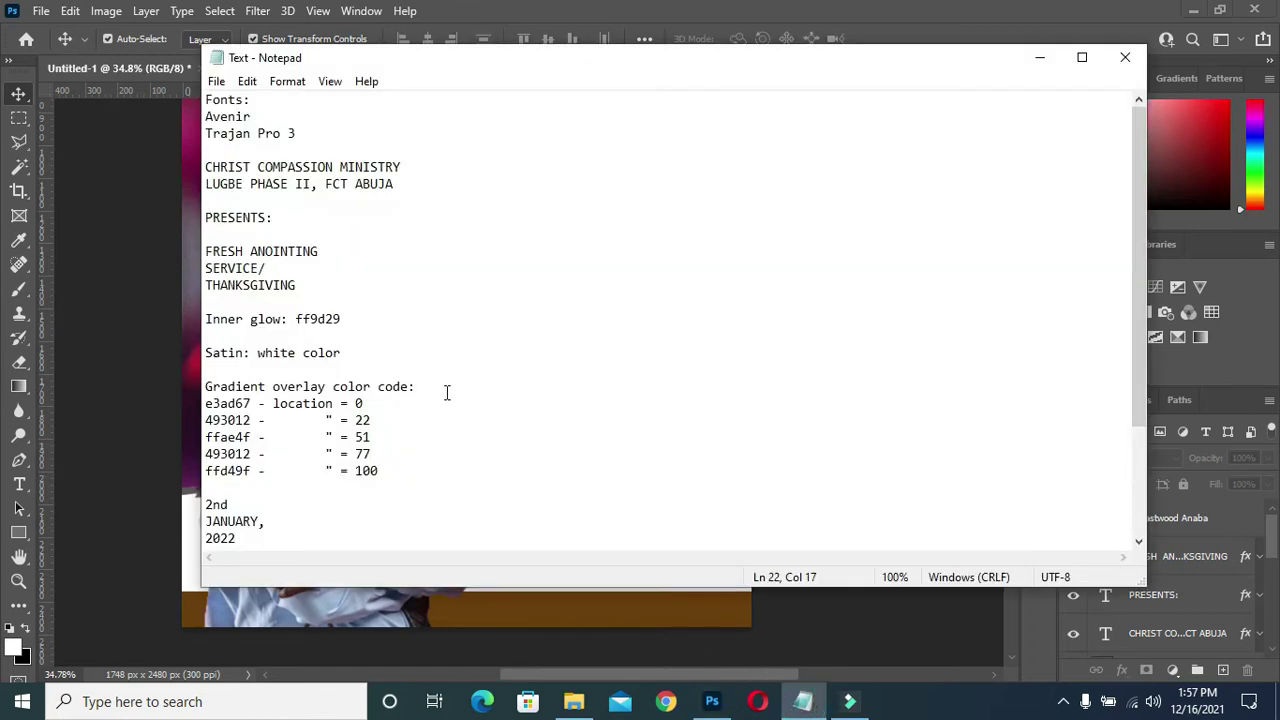
scroll(300, 440, down, 1)
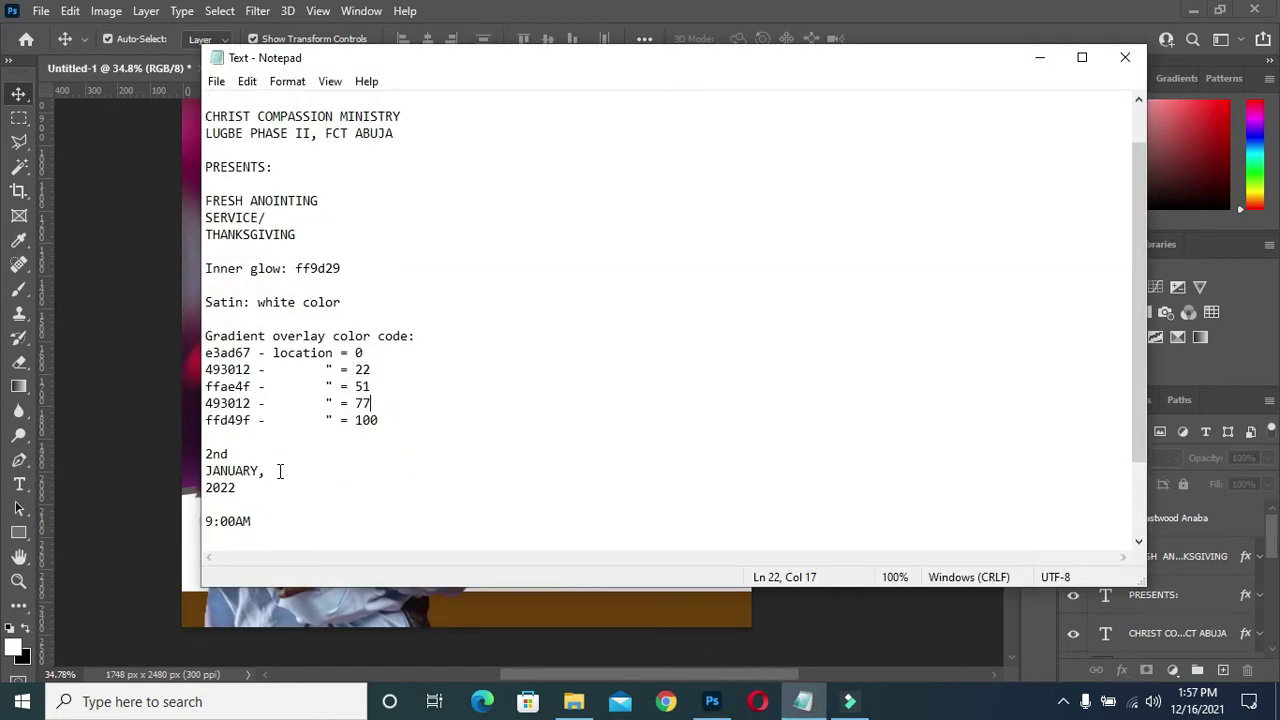
scroll(250, 430, down, 1)
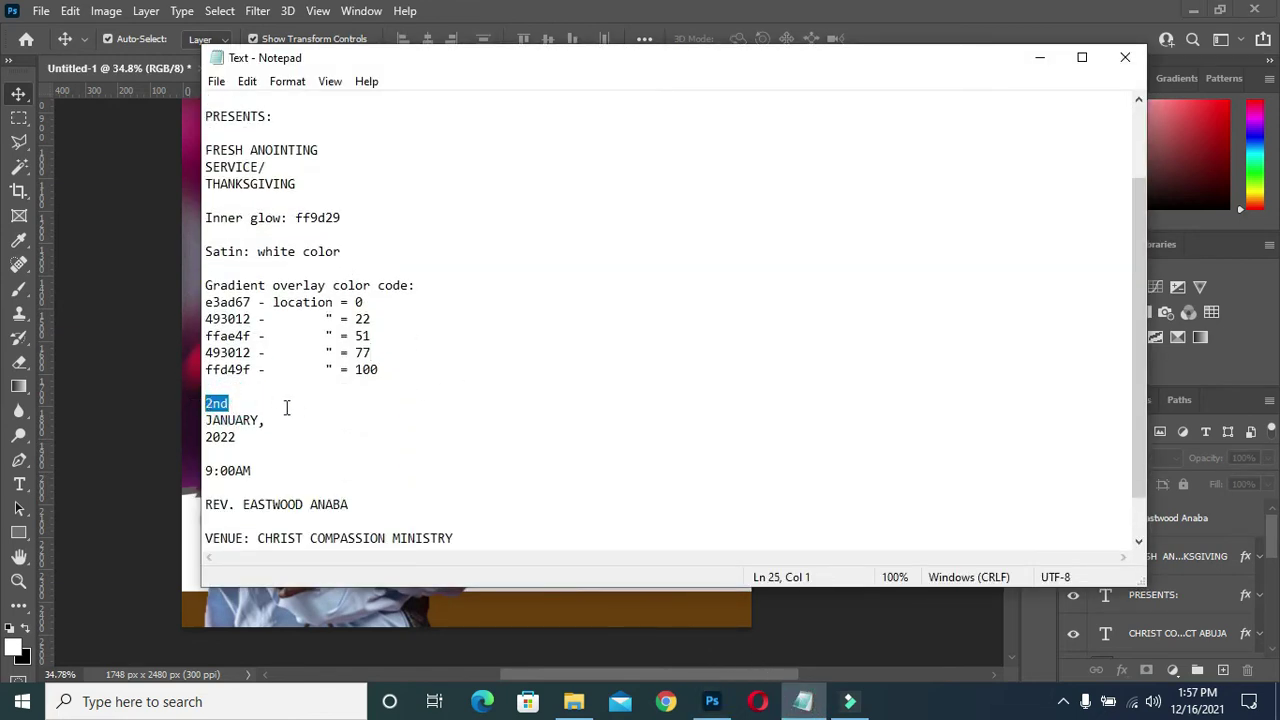
click(1039, 57)
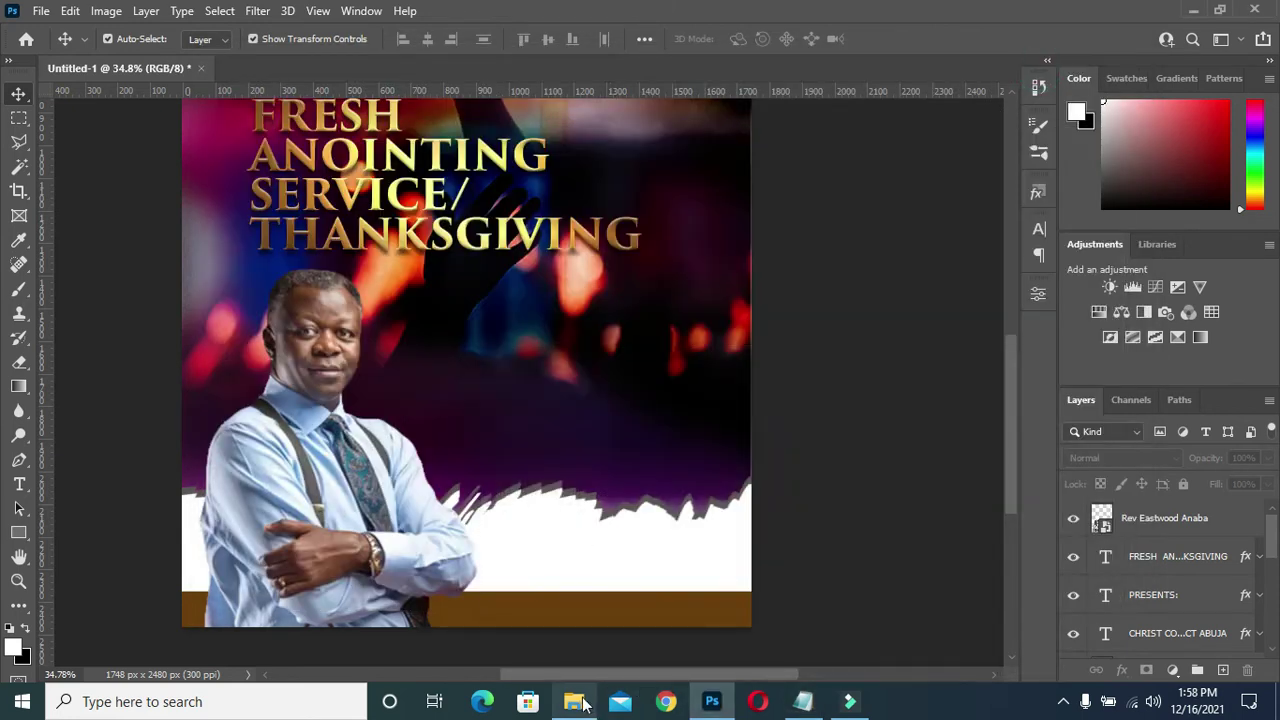
- Drag the Calendar image from the resources folder onto the flyer and shrink it to about 33%
click(573, 701)
click(720, 265)
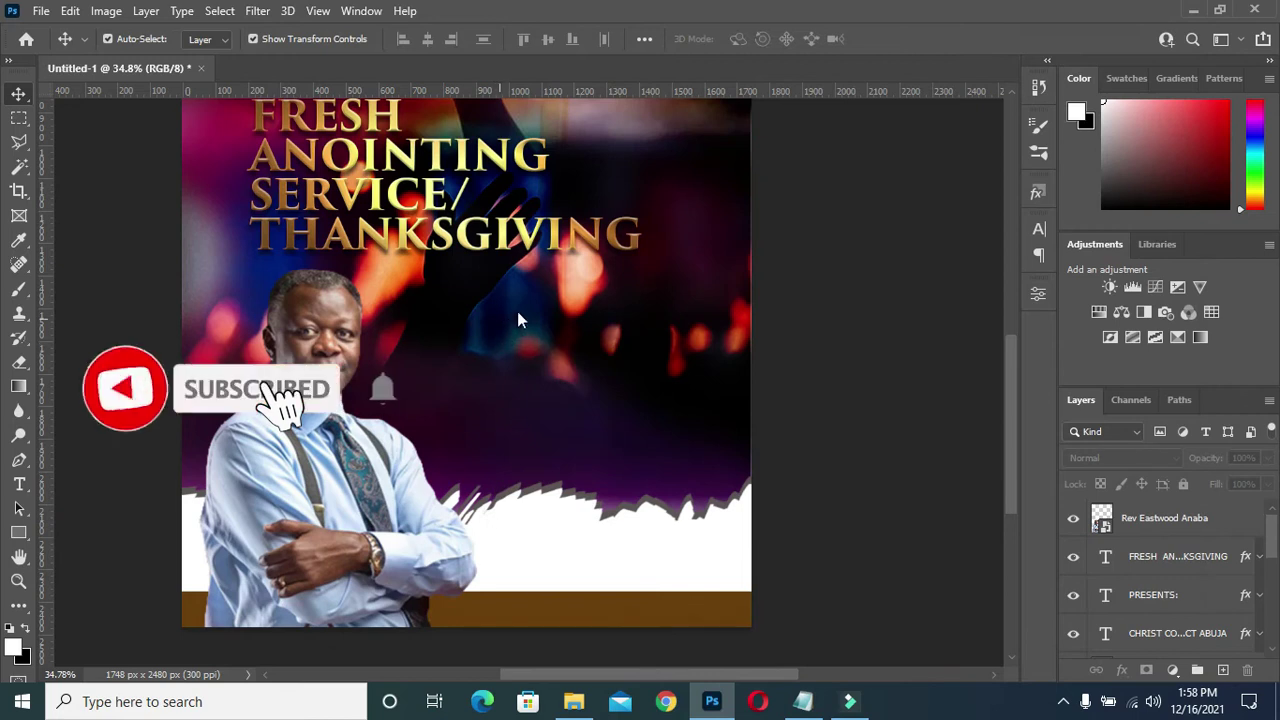
drag(718, 705, 488, 365)
mouse_move(522, 420)
mouse_down()
mouse_move(494, 391)
mouse_move(512, 357)
mouse_move(545, 357)
mouse_move(517, 354)
mouse_move(507, 383)
mouse_move(516, 370)
mouse_up()
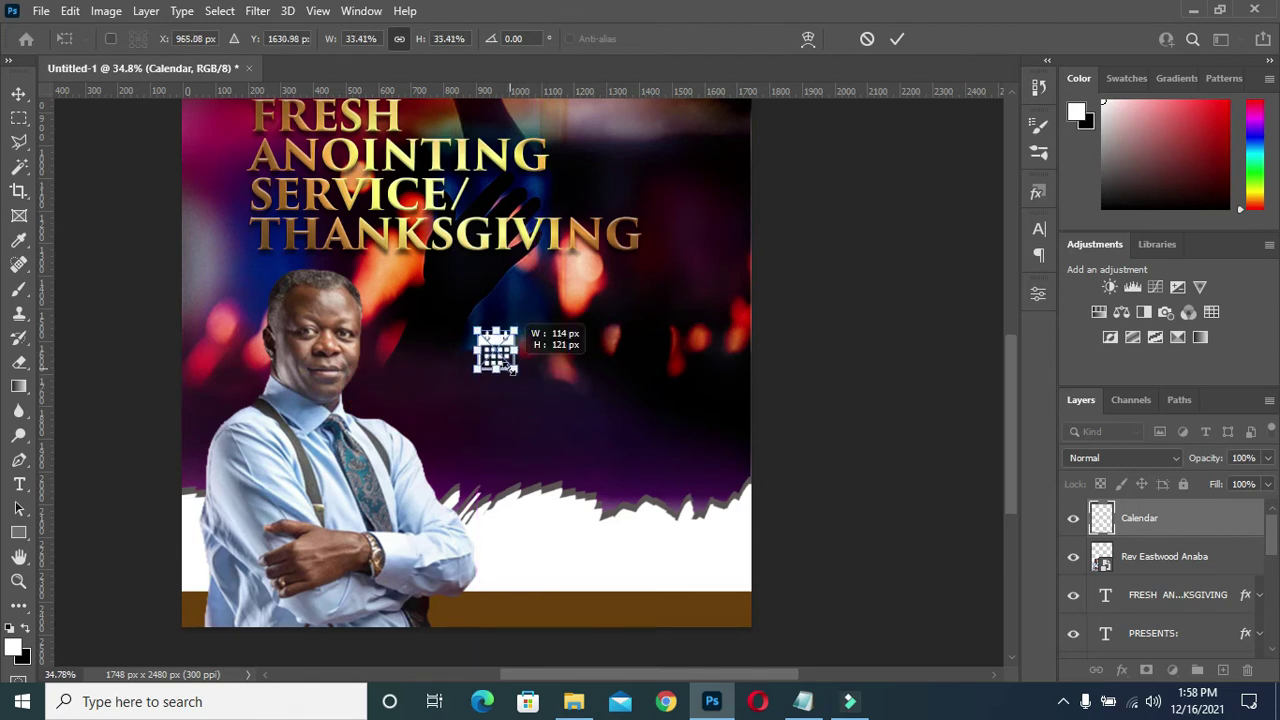
- Confirm the calendar icon, then type '2nd' in Avenir LT Std beside it
click(898, 42)
scroll(453, 319, up, 1)
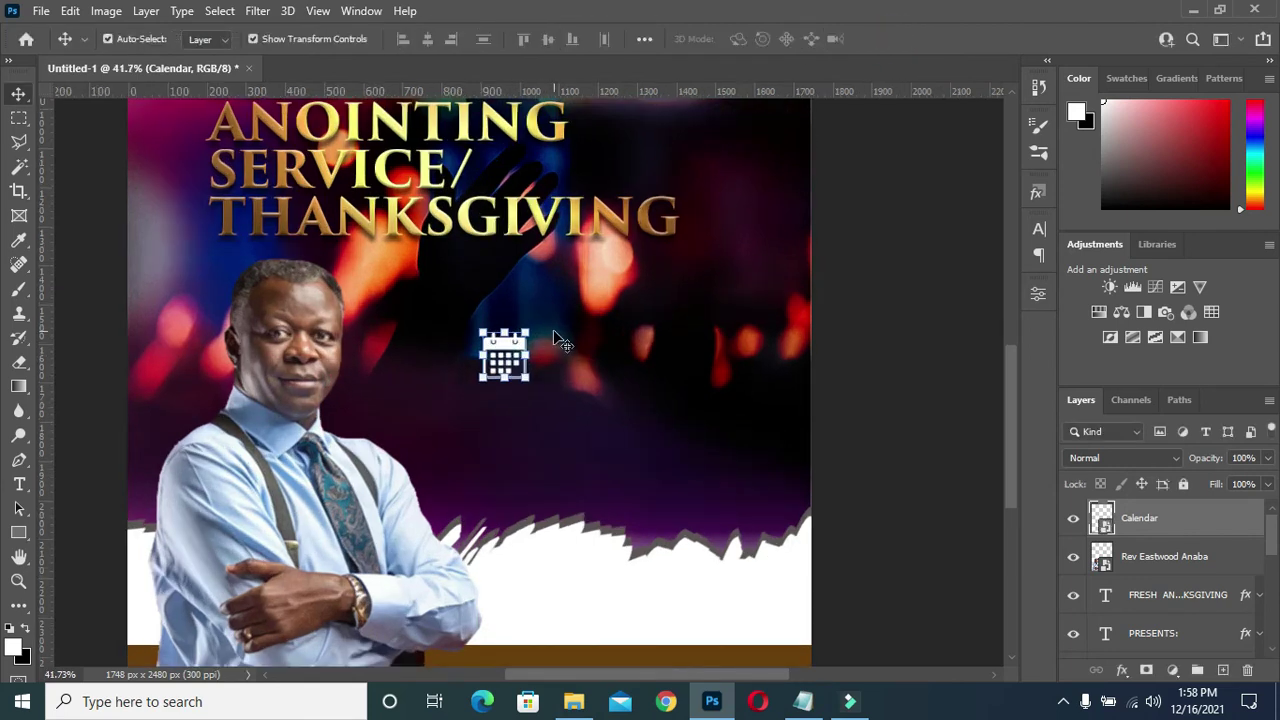
key(t)
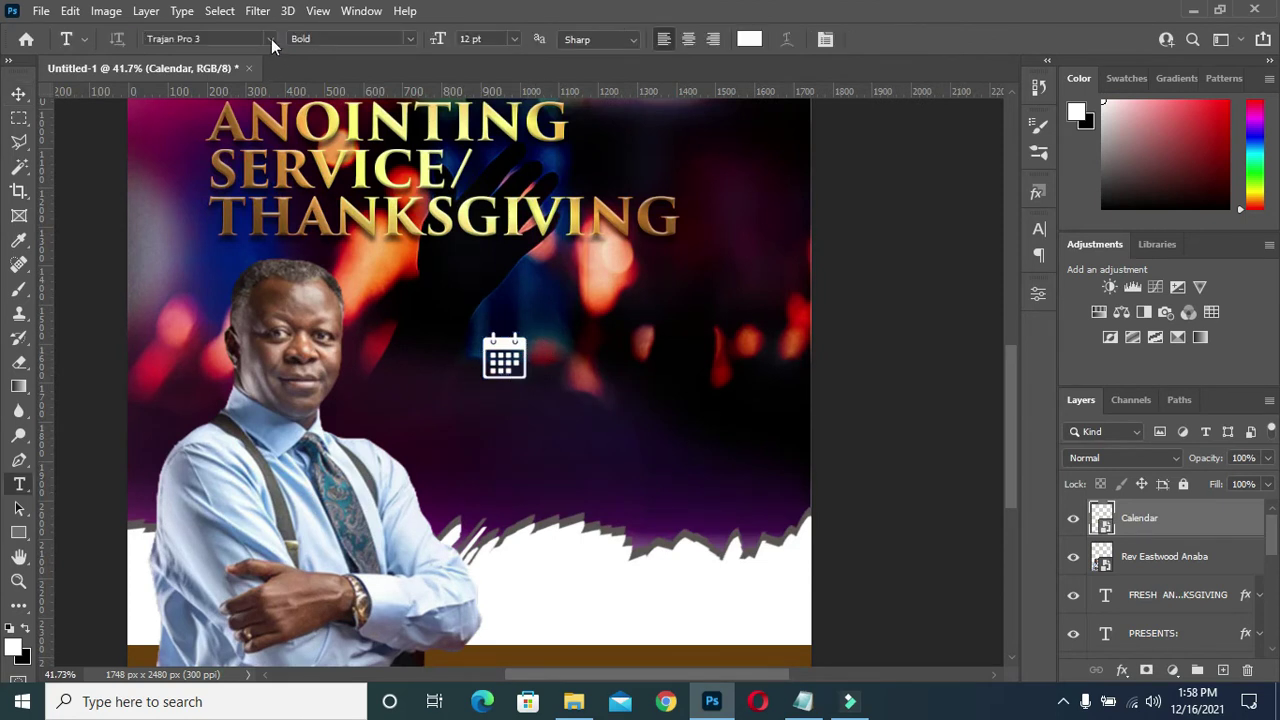
click(271, 39)
click(260, 110)
click(570, 344)
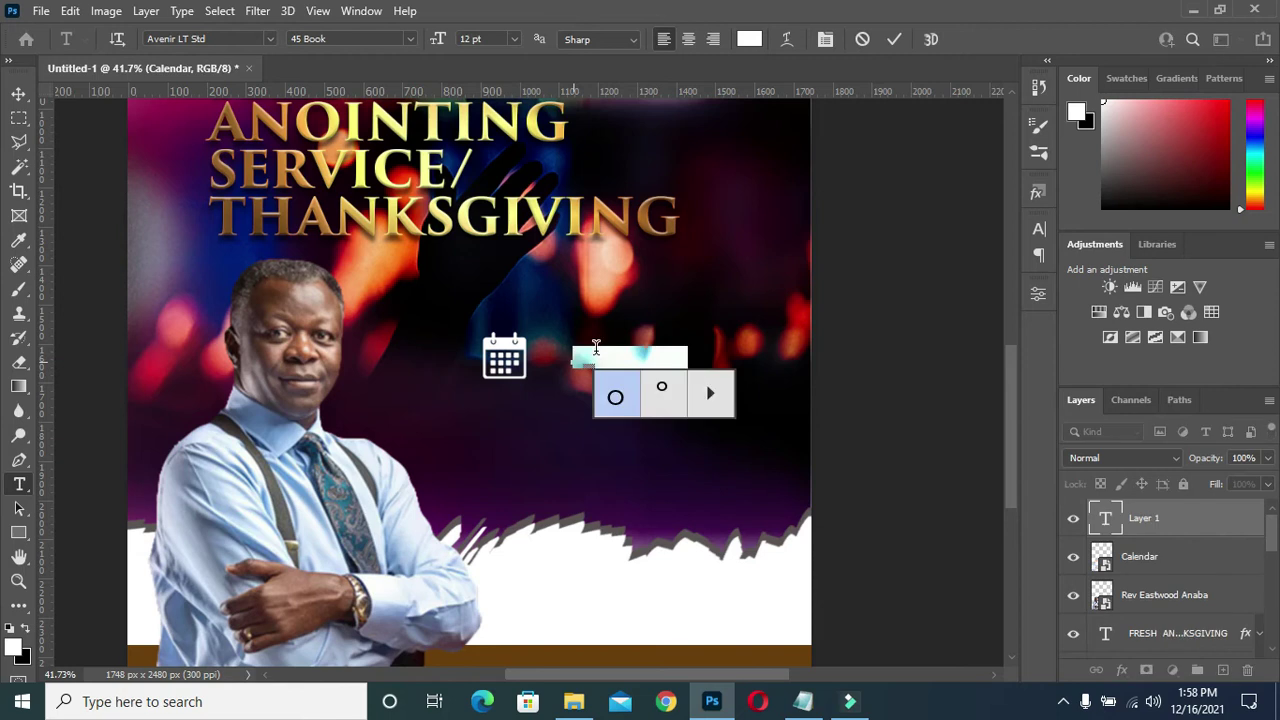
text(2nd)
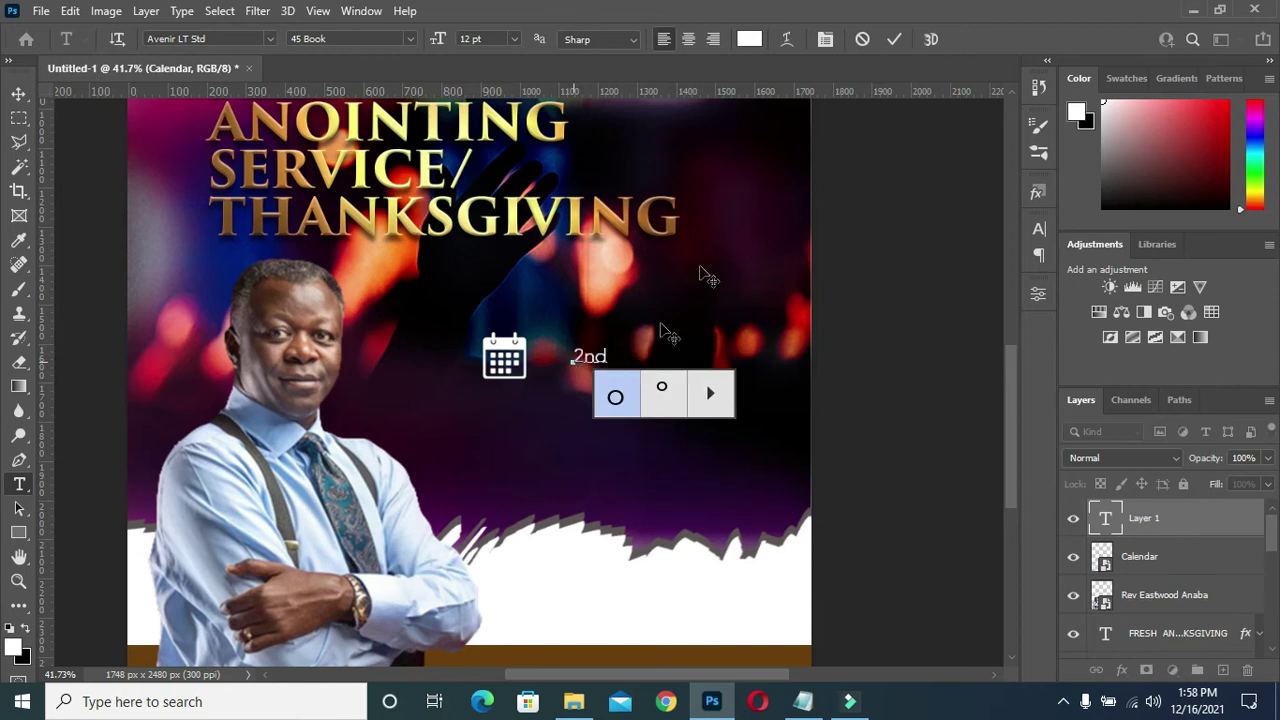
click(893, 40)
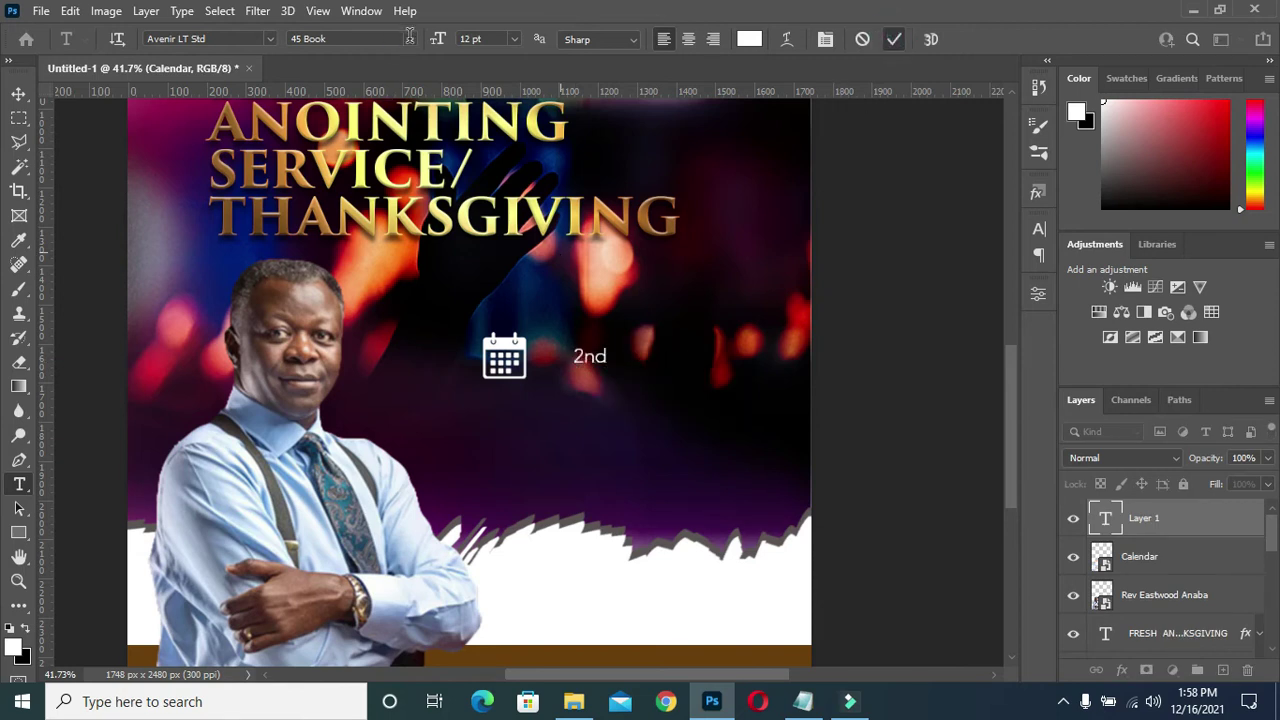
- Make the date text 95 Black and capitalise it to 2ND
click(410, 40)
click(372, 103)
double_click(588, 357)
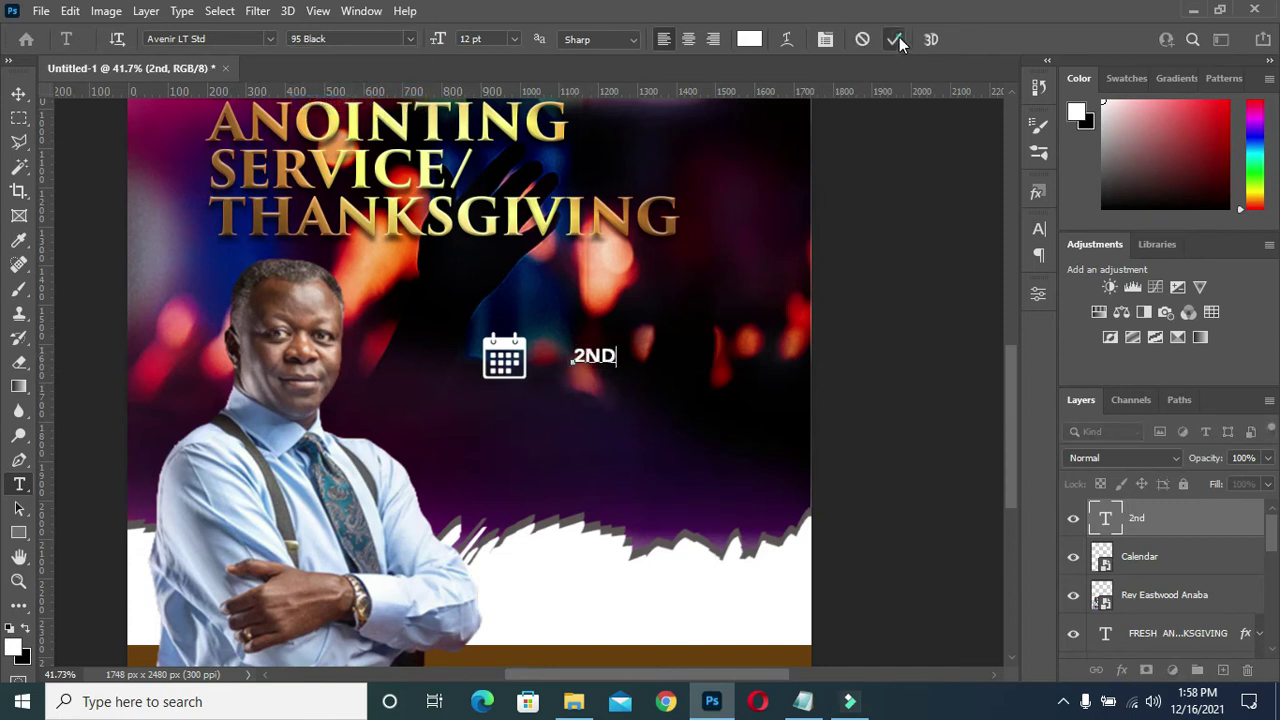
key(ctrl+Return)
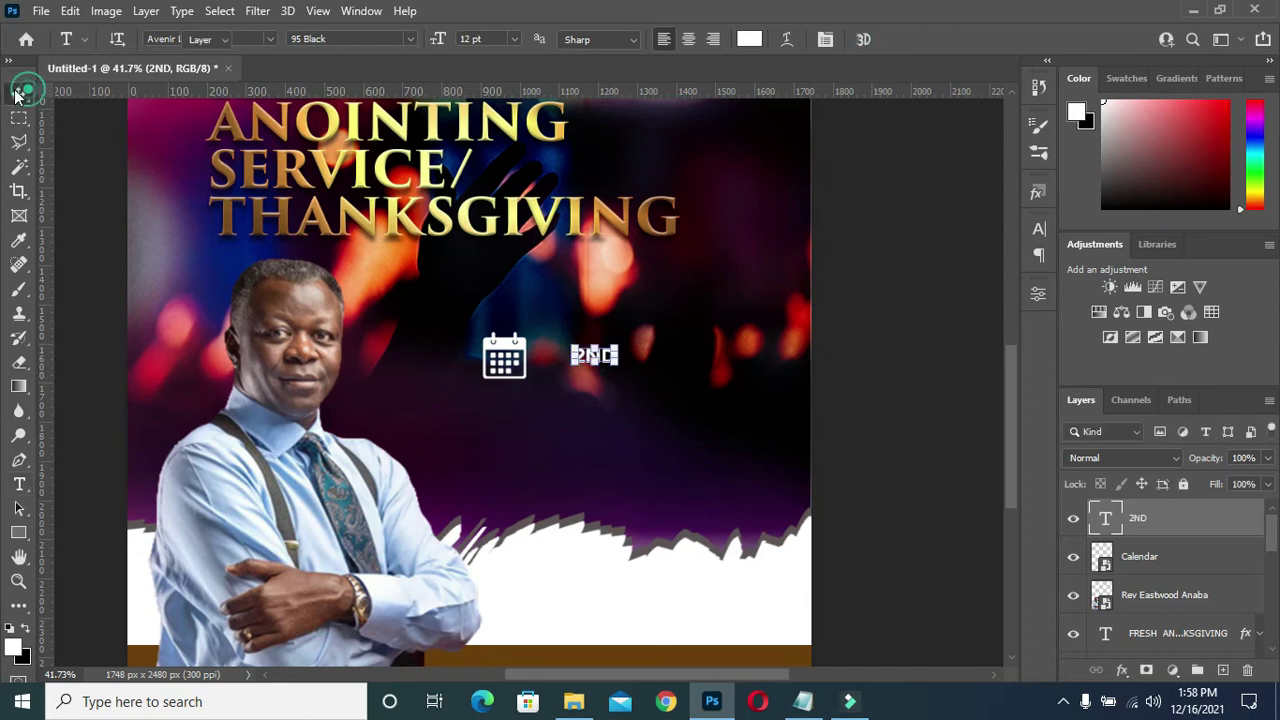
- Scale the 2ND text up to about 165% beside the calendar
click(19, 93)
scroll(585, 345, up, 2)
key(ctrl+t)
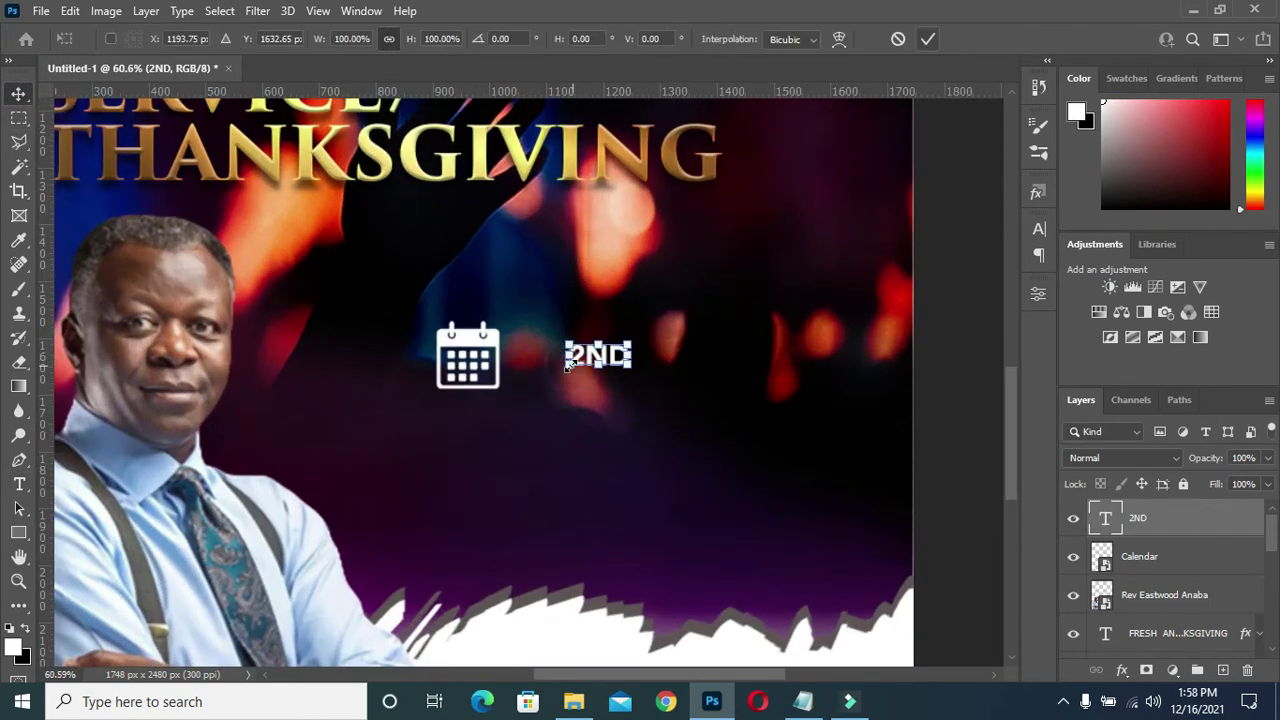
mouse_move(567, 366)
mouse_down()
mouse_move(532, 392)
mouse_move(572, 335)
mouse_move(574, 362)
mouse_up()
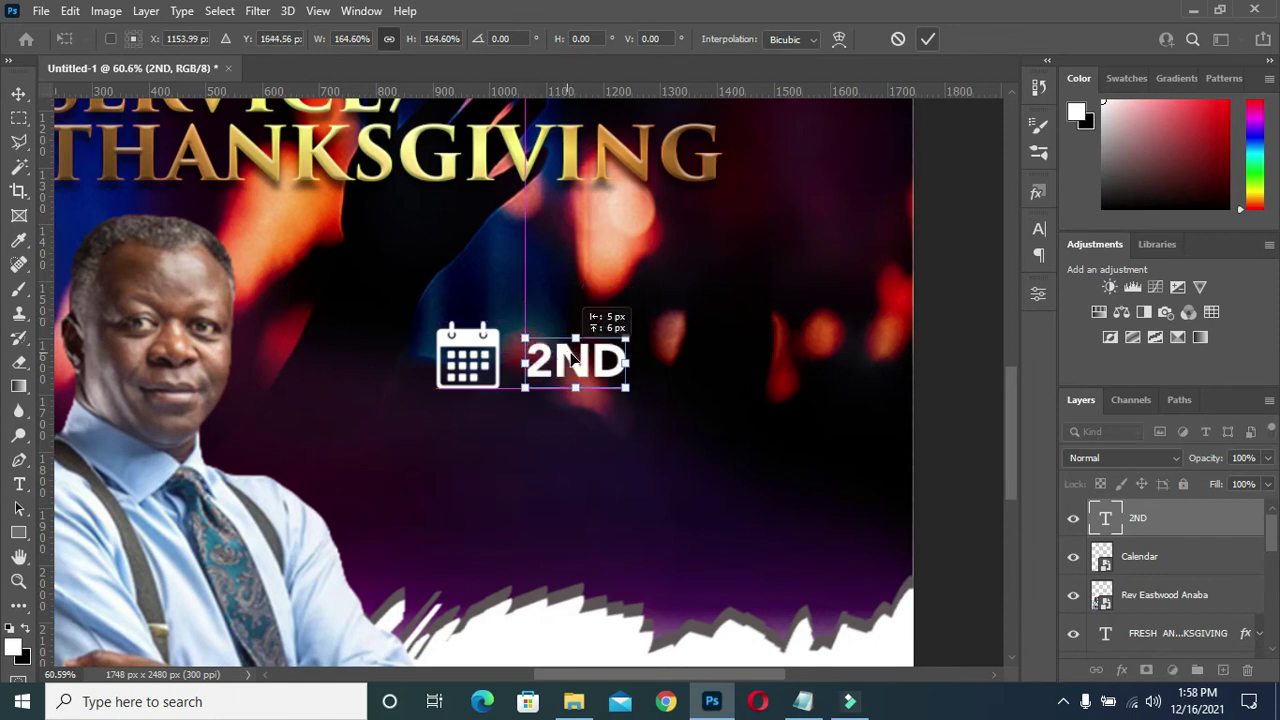
click(928, 39)
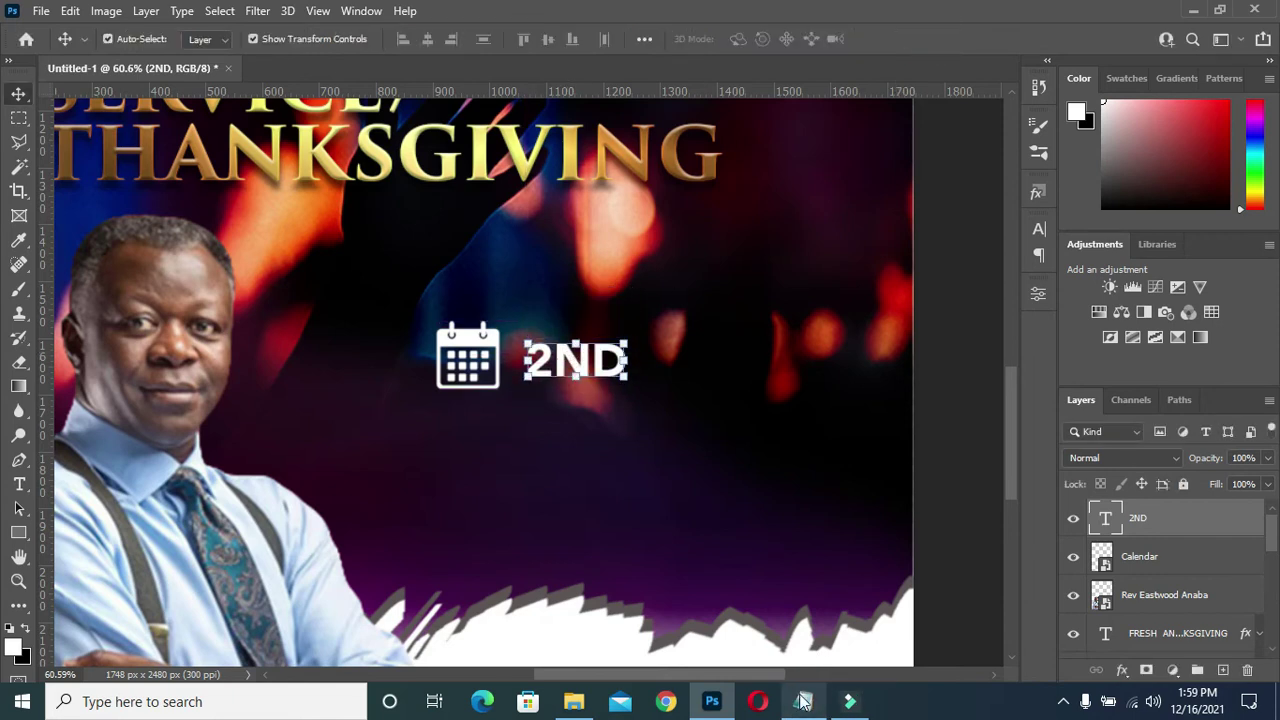
- Copy 'JANUARY,' from the Notepad flyer notes and return to Photoshop
click(803, 701)
drag(265, 421, 205, 421)
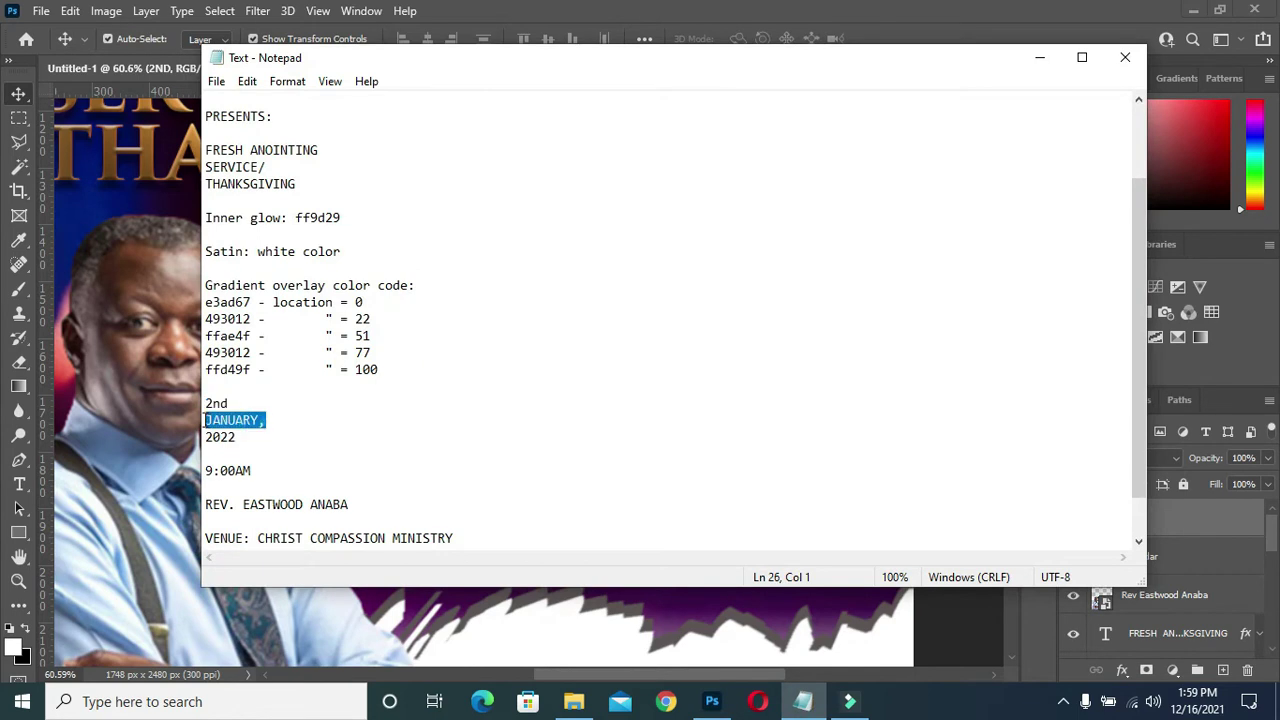
key(ctrl+c)
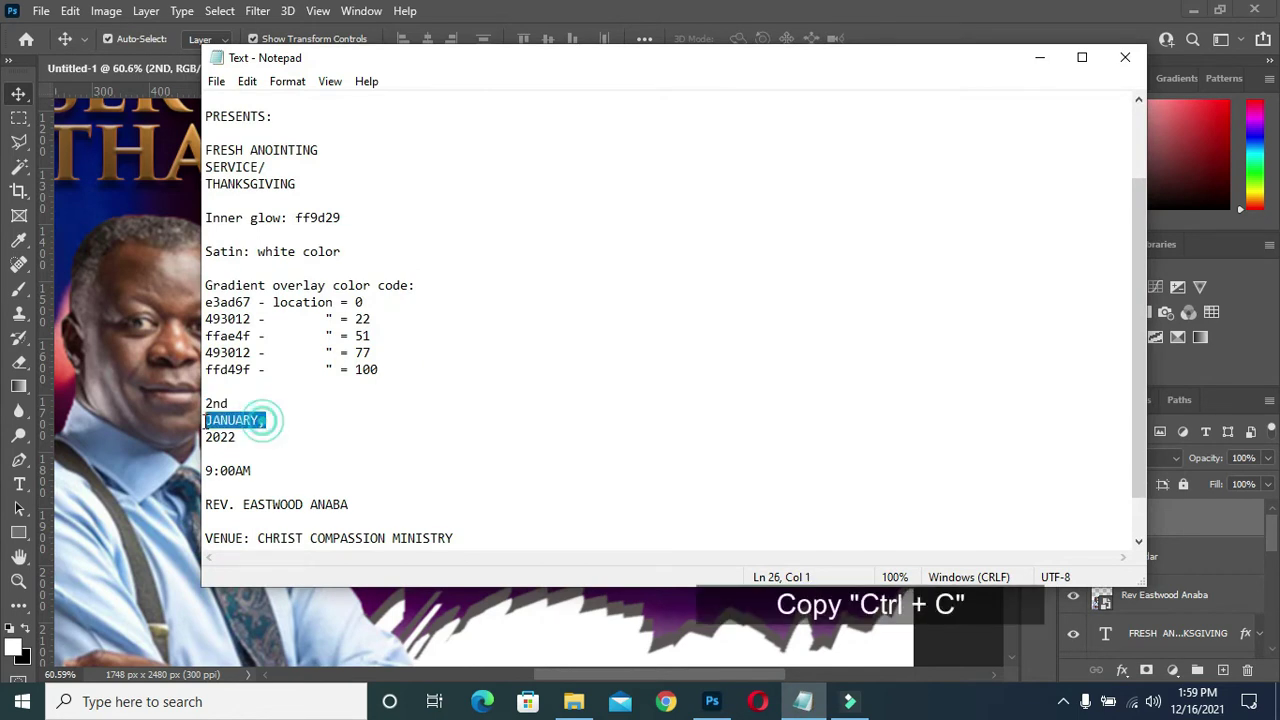
click(1039, 57)
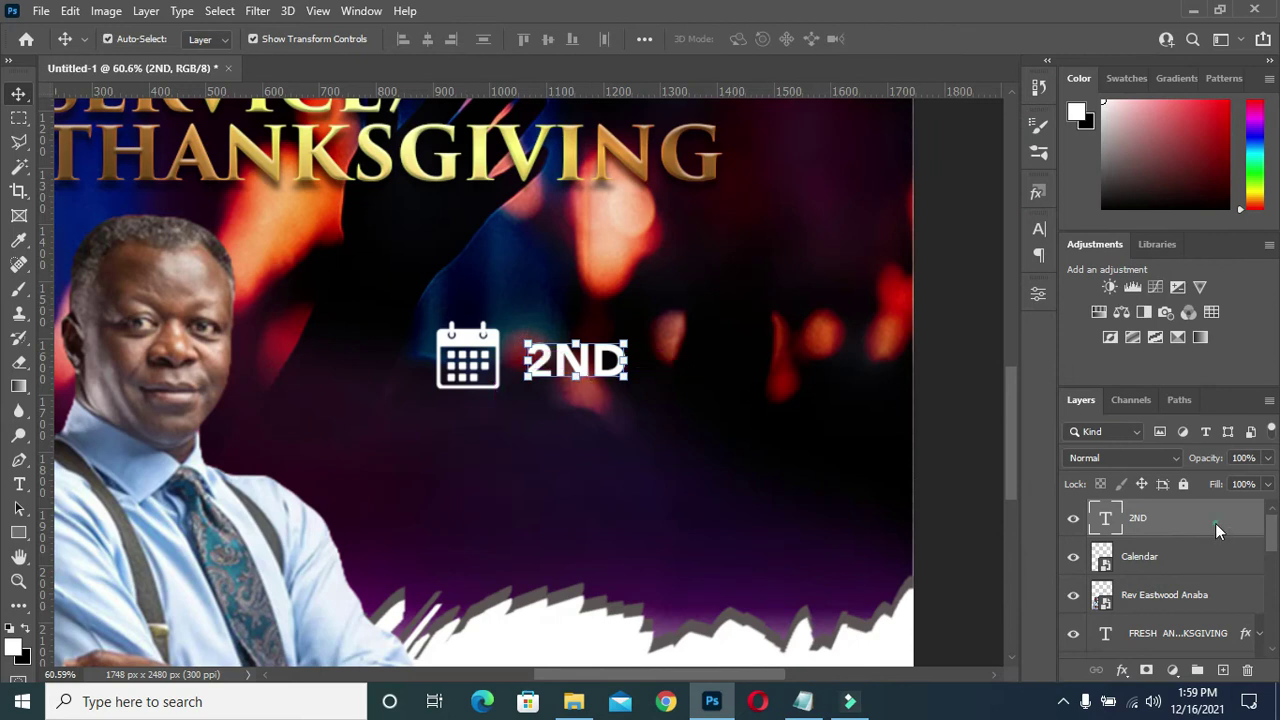
- Duplicate the 2ND layer, lift the copy above it, and replace its text with 'JANUARY,'
key(ctrl+j)
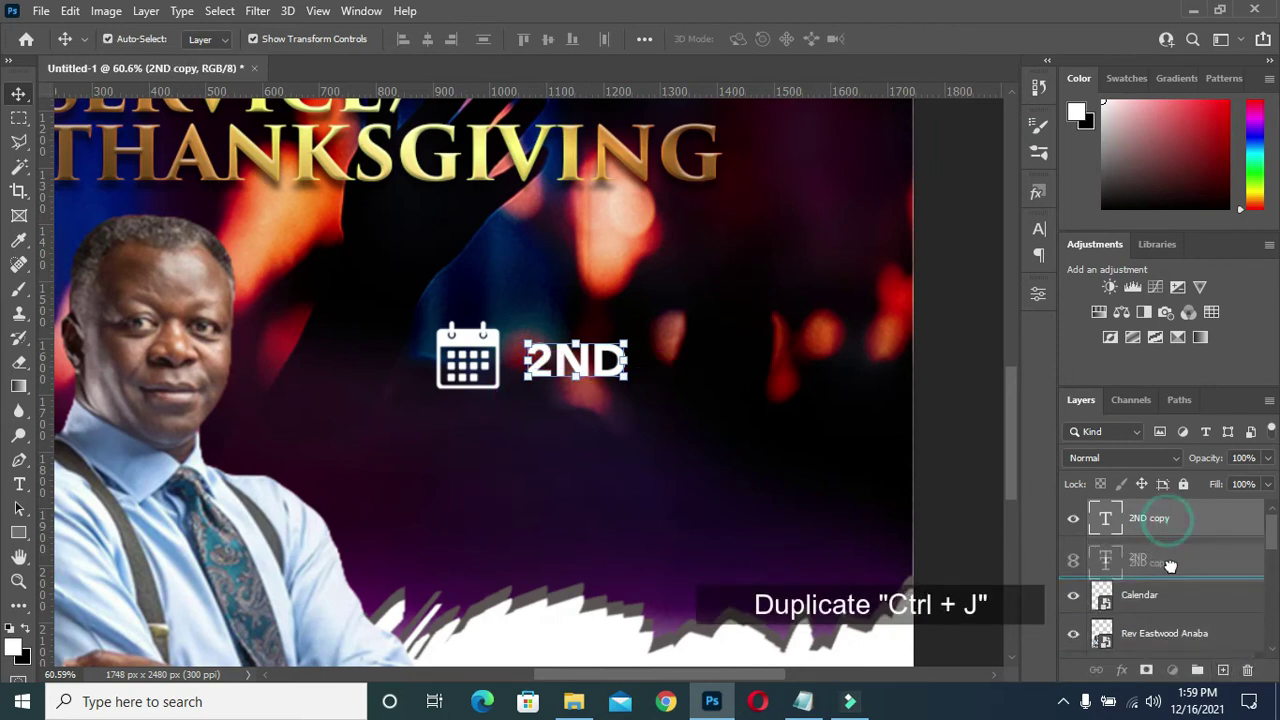
drag(1168, 530, 1168, 575)
drag(570, 363, 566, 328)
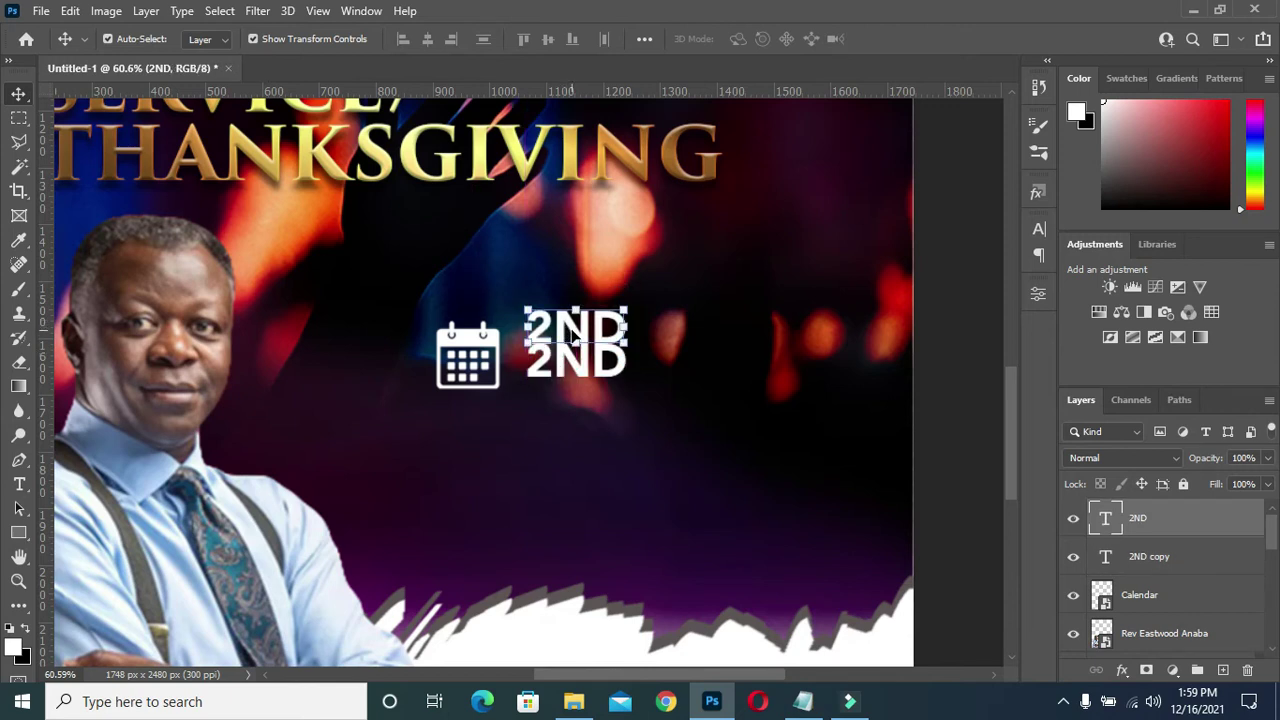
key(t)
click(577, 328)
double_click(576, 328)
key(ctrl+v)
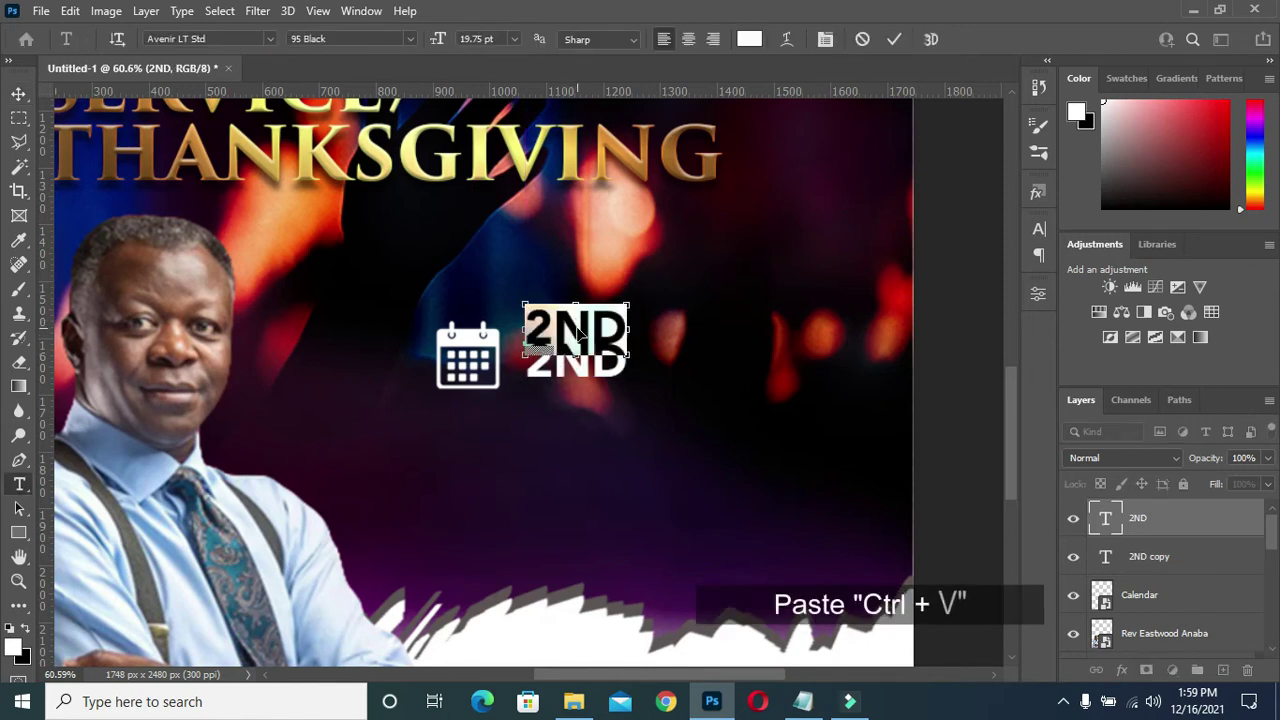
click(900, 38)
key(v)
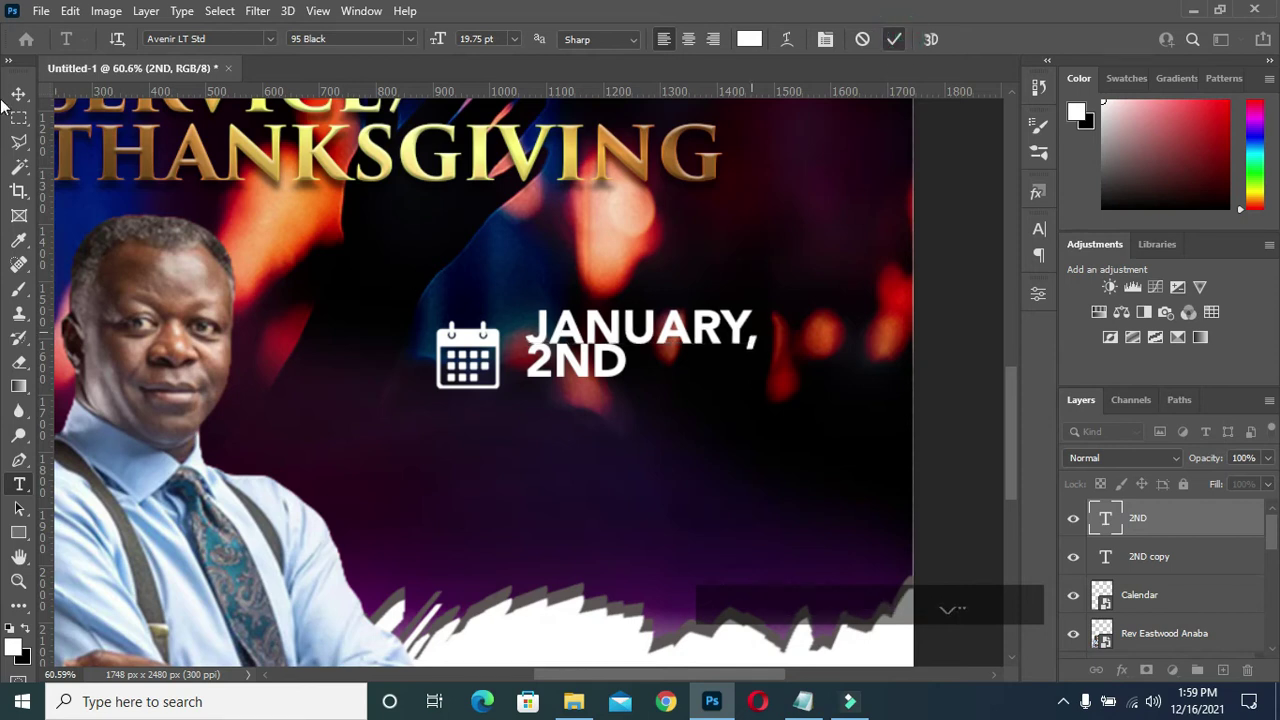
- Scale the JANUARY, text down to about 48% so it sits above 2ND
drag(757, 310, 585, 338)
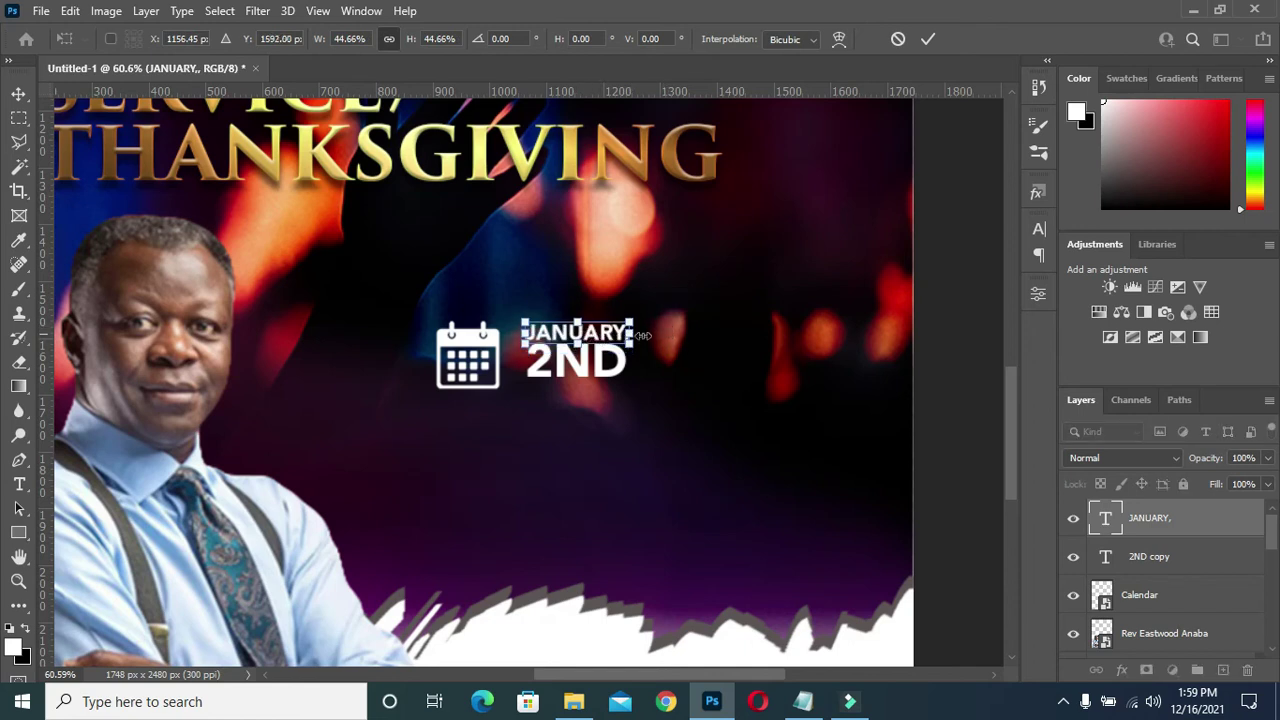
drag(627, 320, 636, 314)
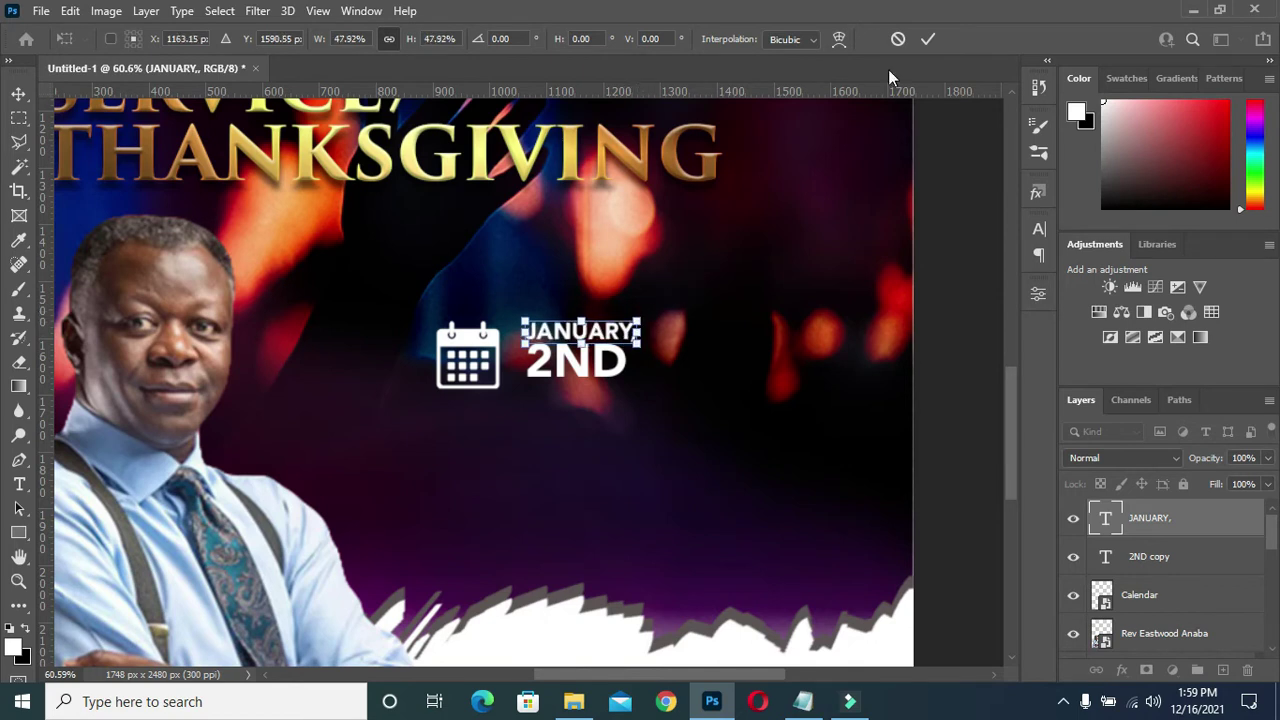
click(928, 38)
click(621, 381)
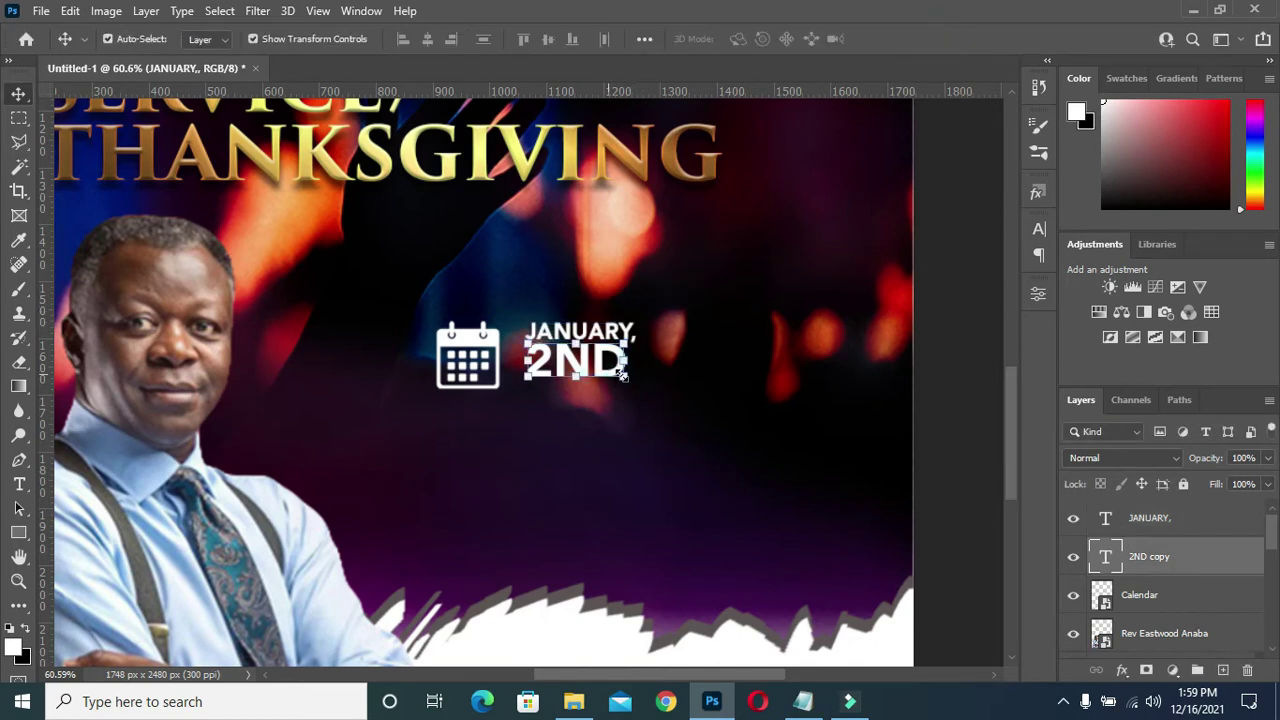
- Enlarge the 2ND text slightly with Free Transform
key(ctrl+t)
drag(626, 390, 634, 397)
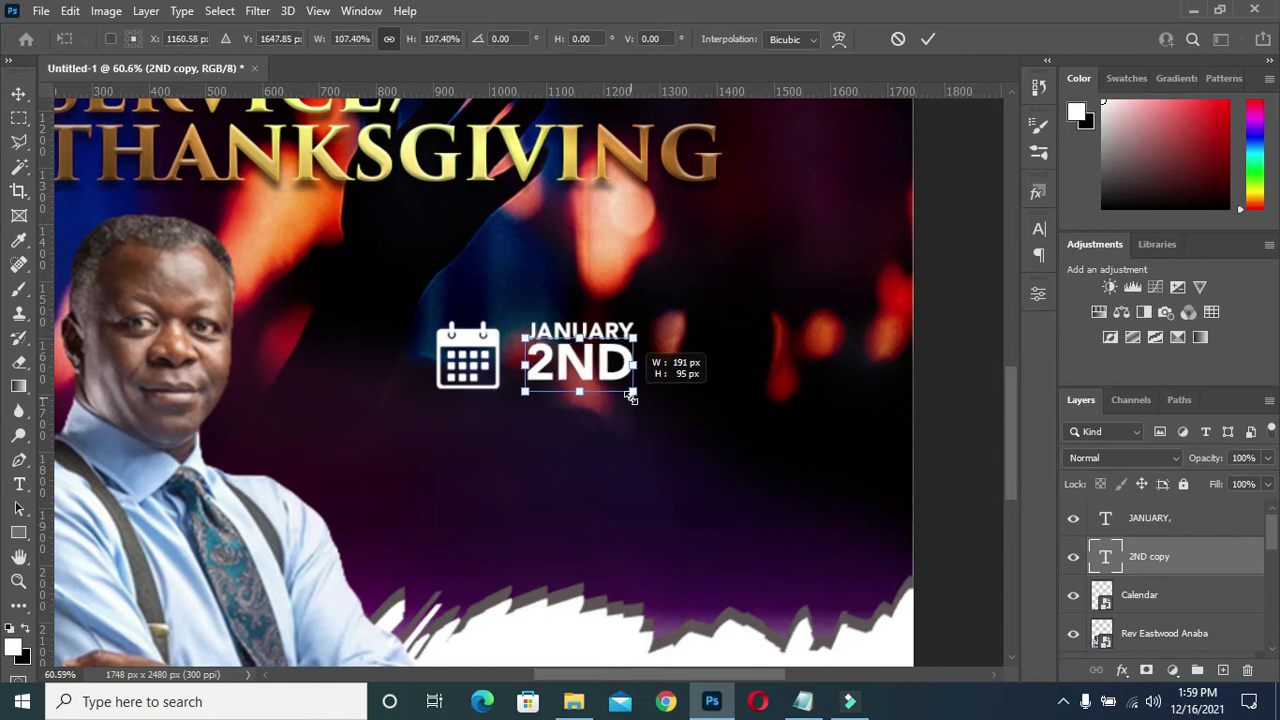
click(928, 38)
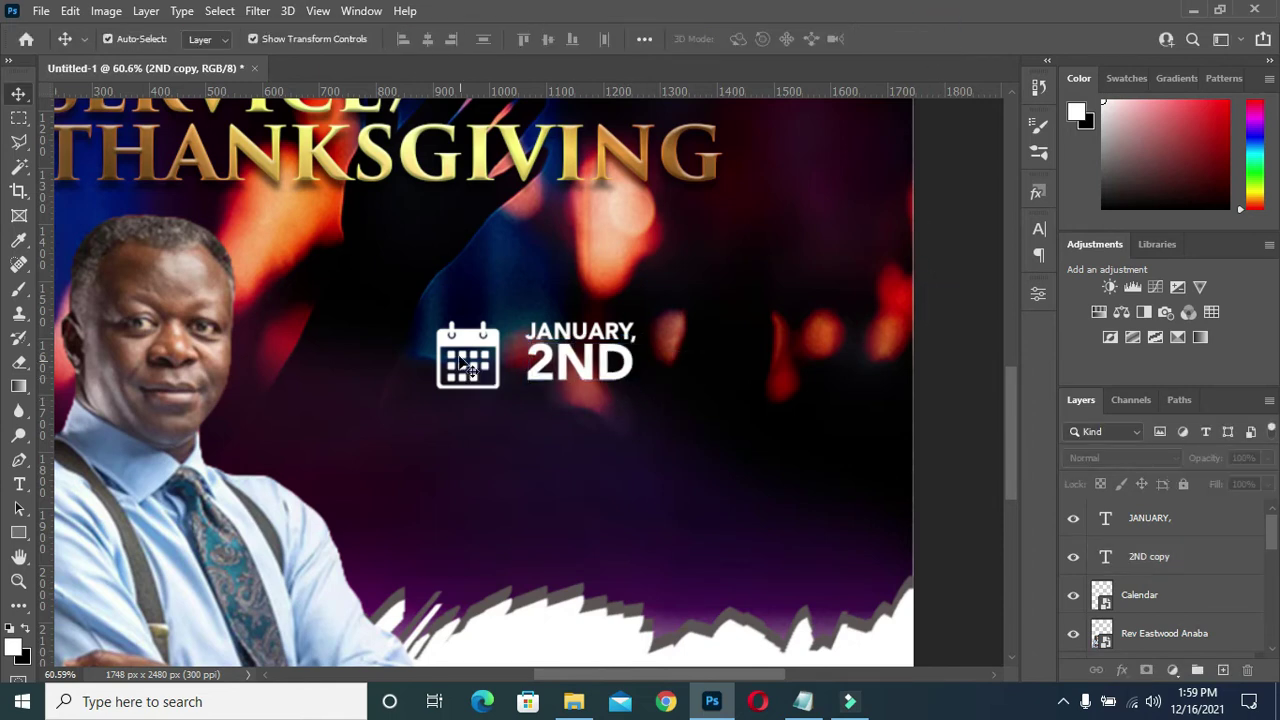
- Shrink the calendar icon to about 19% and nudge it right toward the date
click(435, 387)
drag(435, 387, 449, 376)
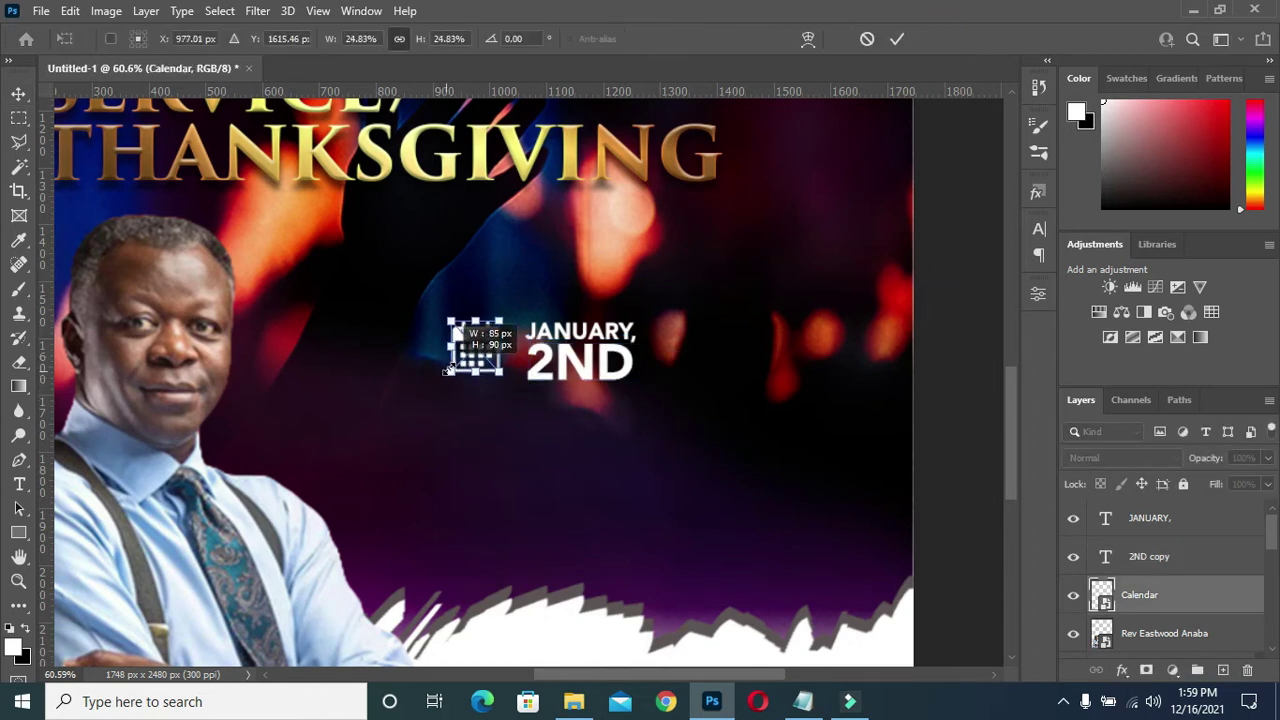
drag(495, 322, 491, 331)
click(895, 40)
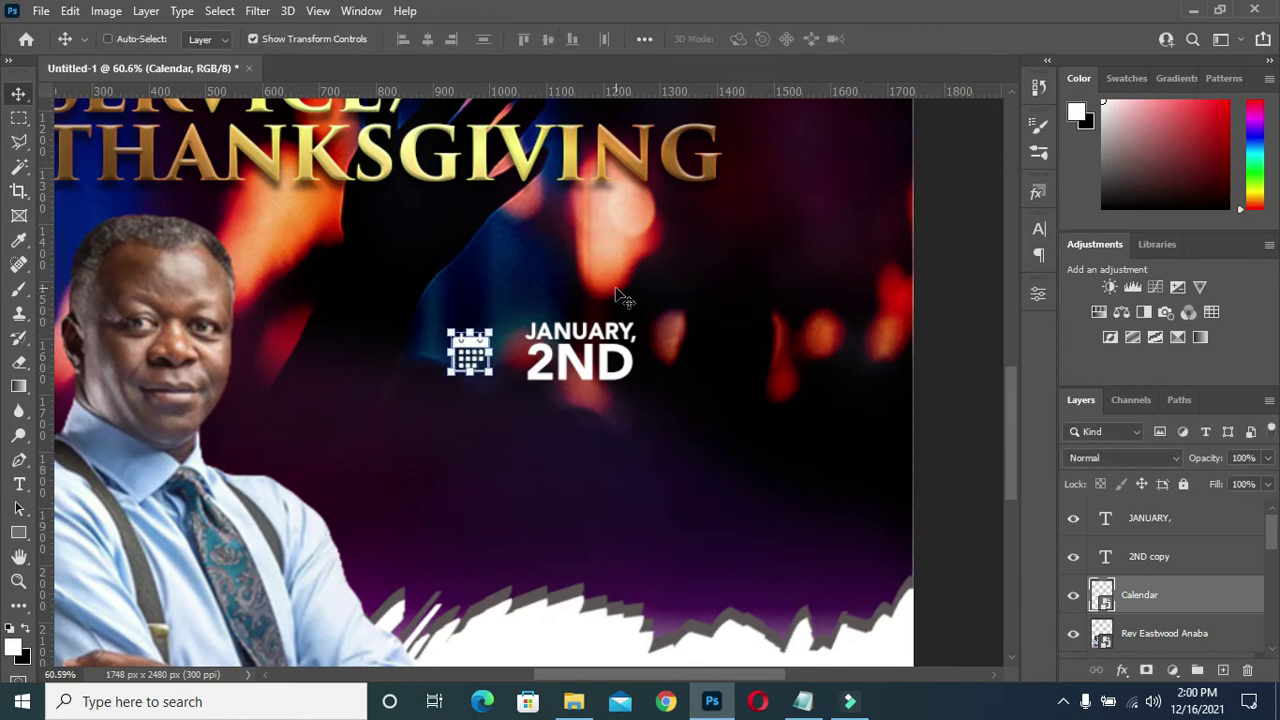
scroll(620, 296, down, 5)
scroll(600, 475, up, 3)
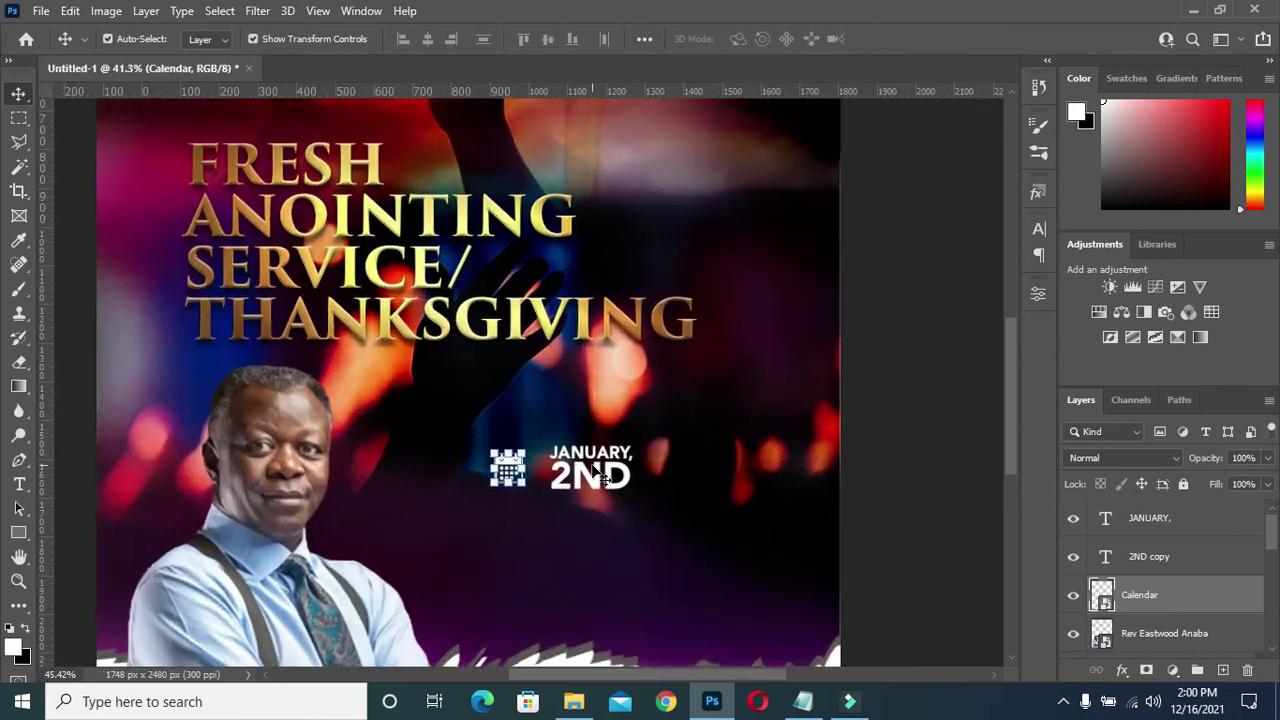
scroll(600, 475, up, 1)
key(ctrl+t)
drag(499, 458, 509, 472)
click(897, 38)
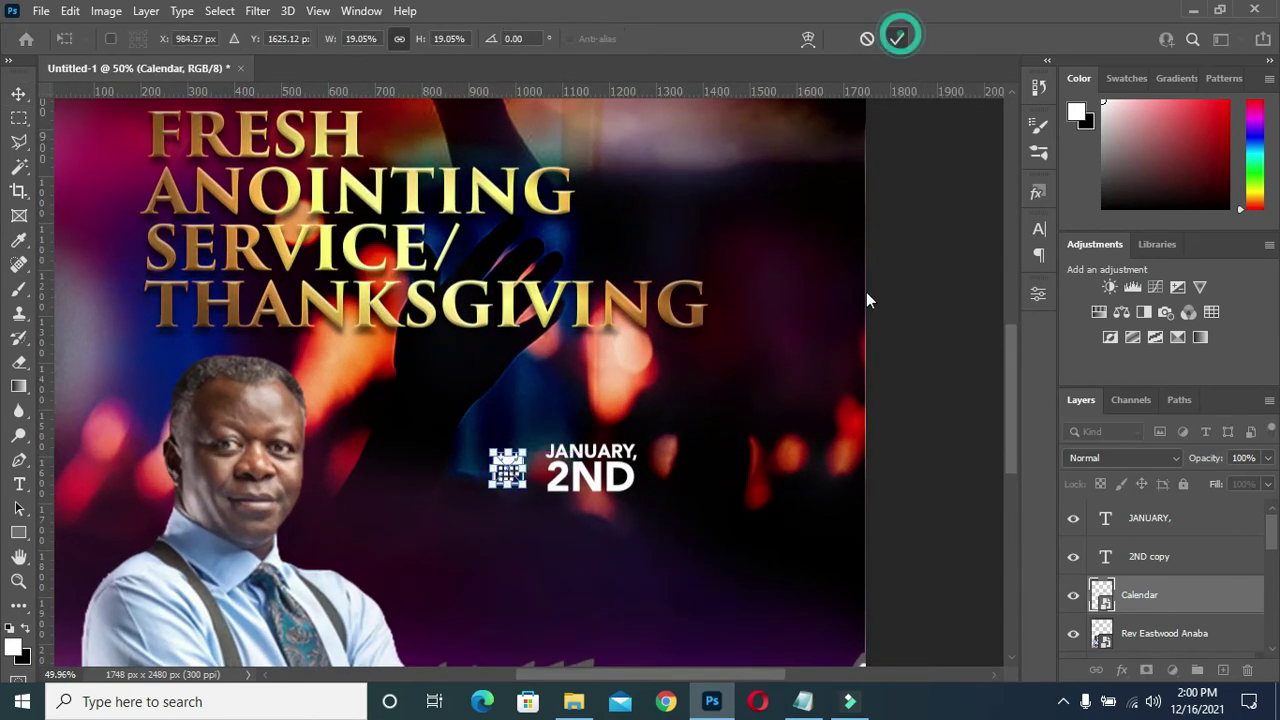
- Scale the calendar icon and both date lines together to about 127%
scroll(636, 515, up, 3)
drag(1011, 476, 1010, 492)
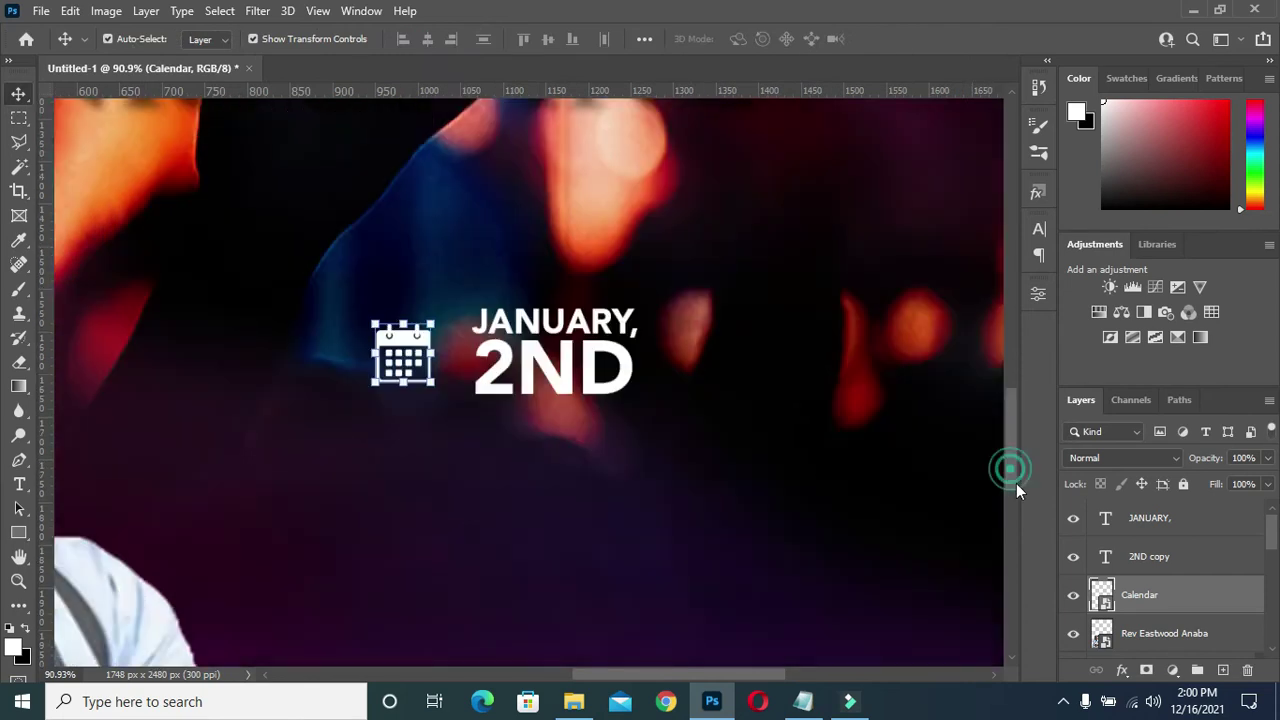
shift+click(1151, 517)
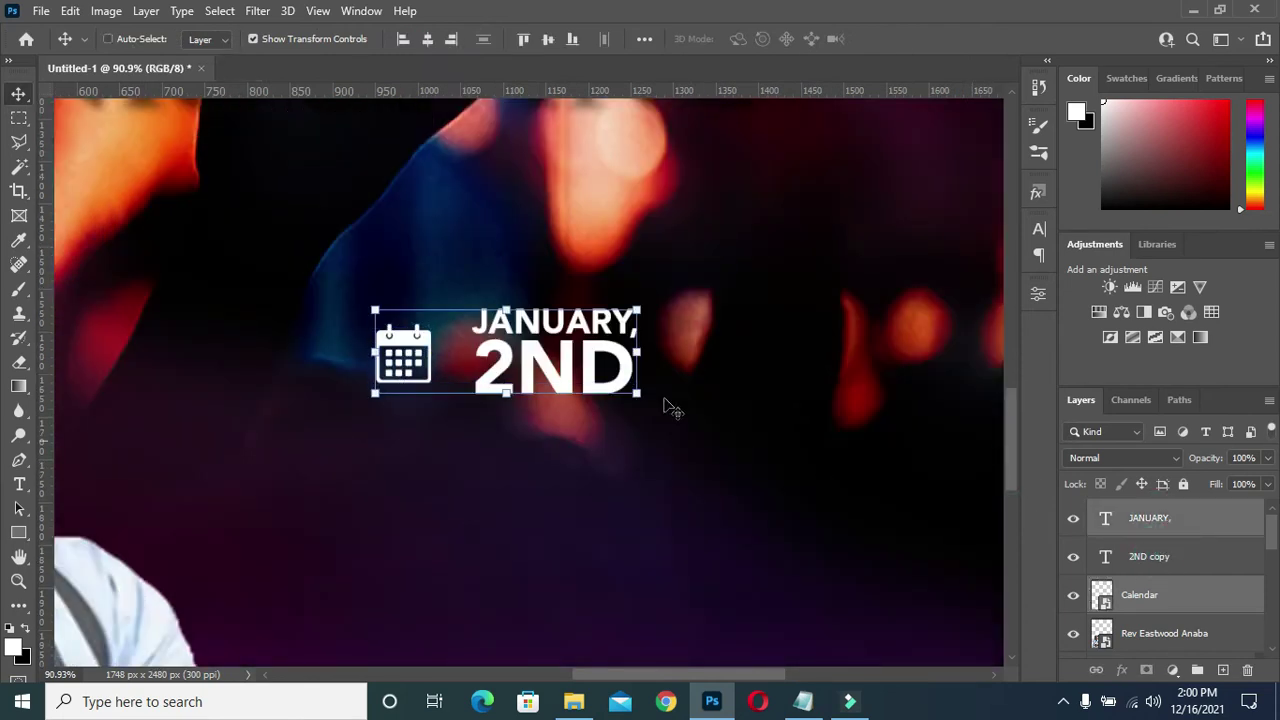
key(ctrl+t)
drag(376, 395, 305, 420)
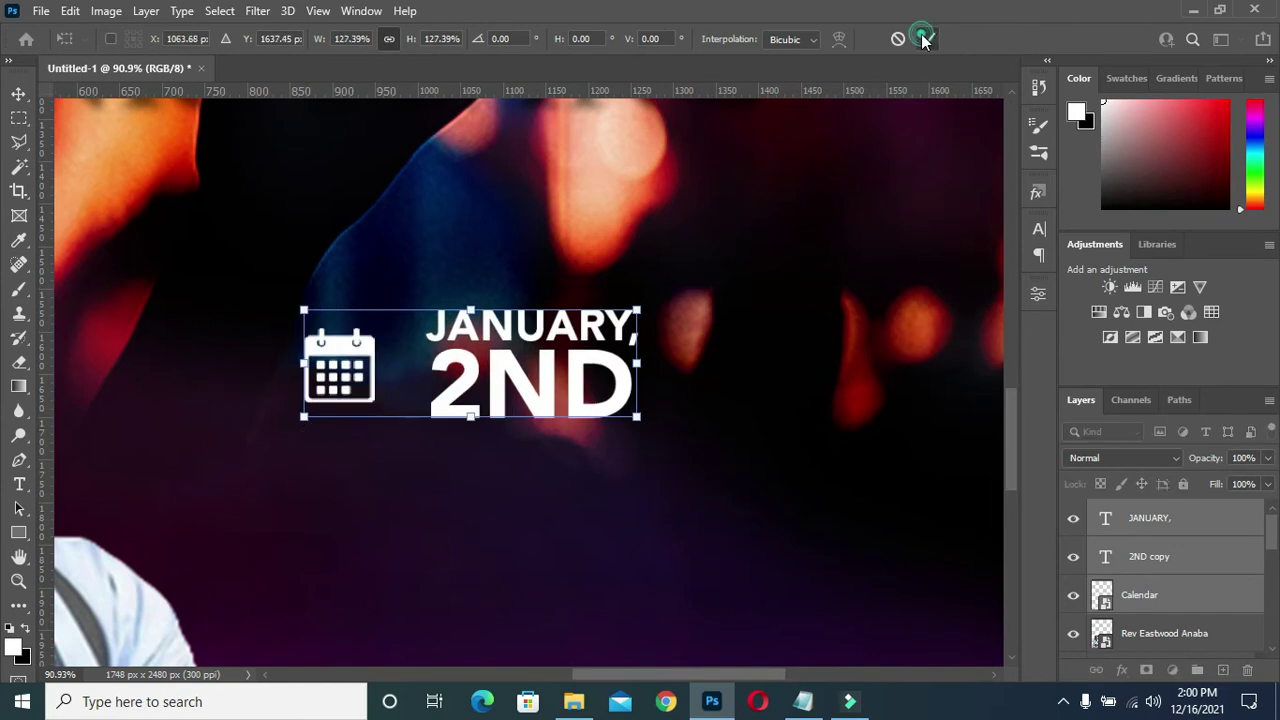
click(928, 39)
- Deselect the date block and briefly enter then exit the JANUARY, text
scroll(566, 240, down, 2)
scroll(566, 240, down, 2)
click(894, 297)
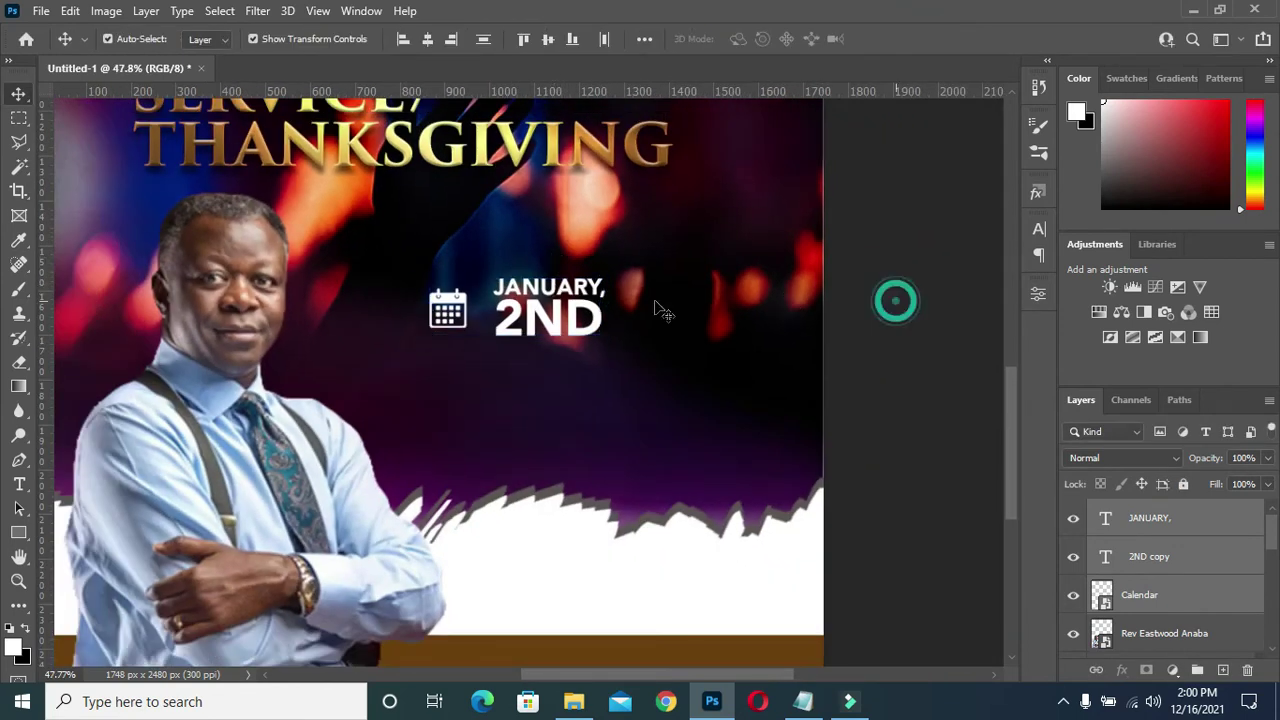
double_click(600, 290)
click(873, 318)
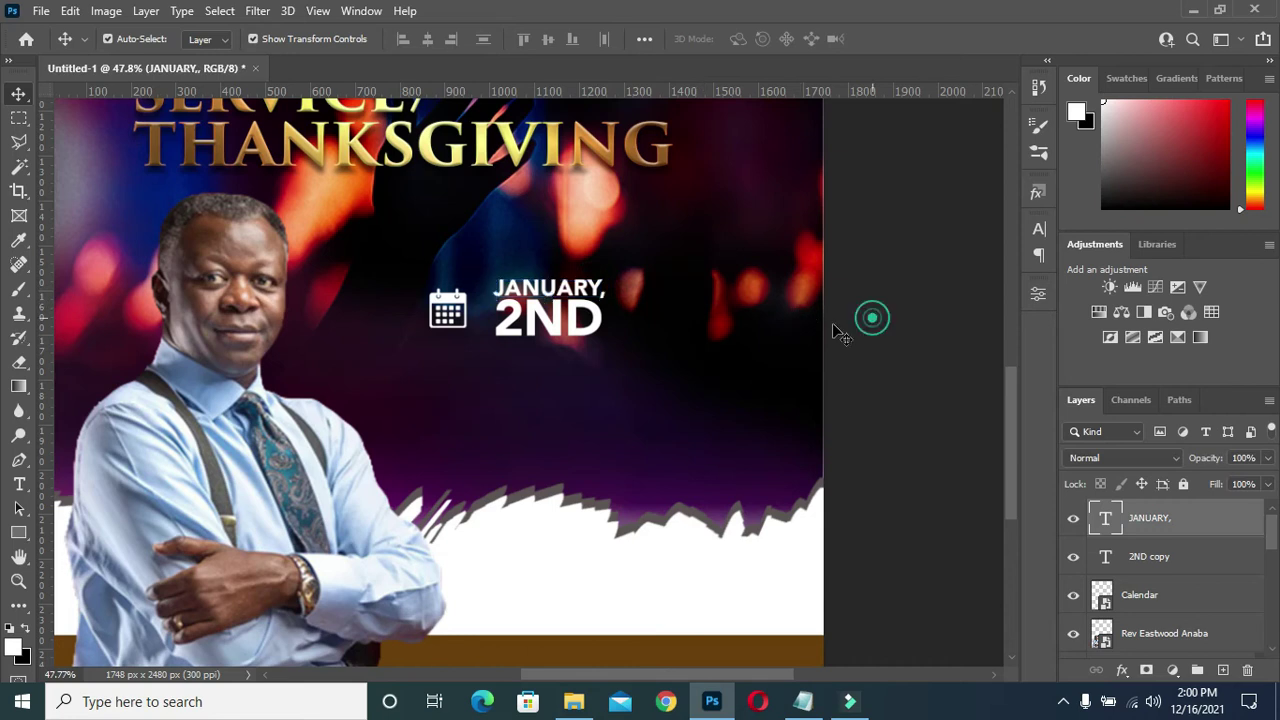
- Enlarge the 2ND text layer to about 102.56%
scroll(608, 329, up, 1)
scroll(575, 340, up, 1)
click(575, 340)
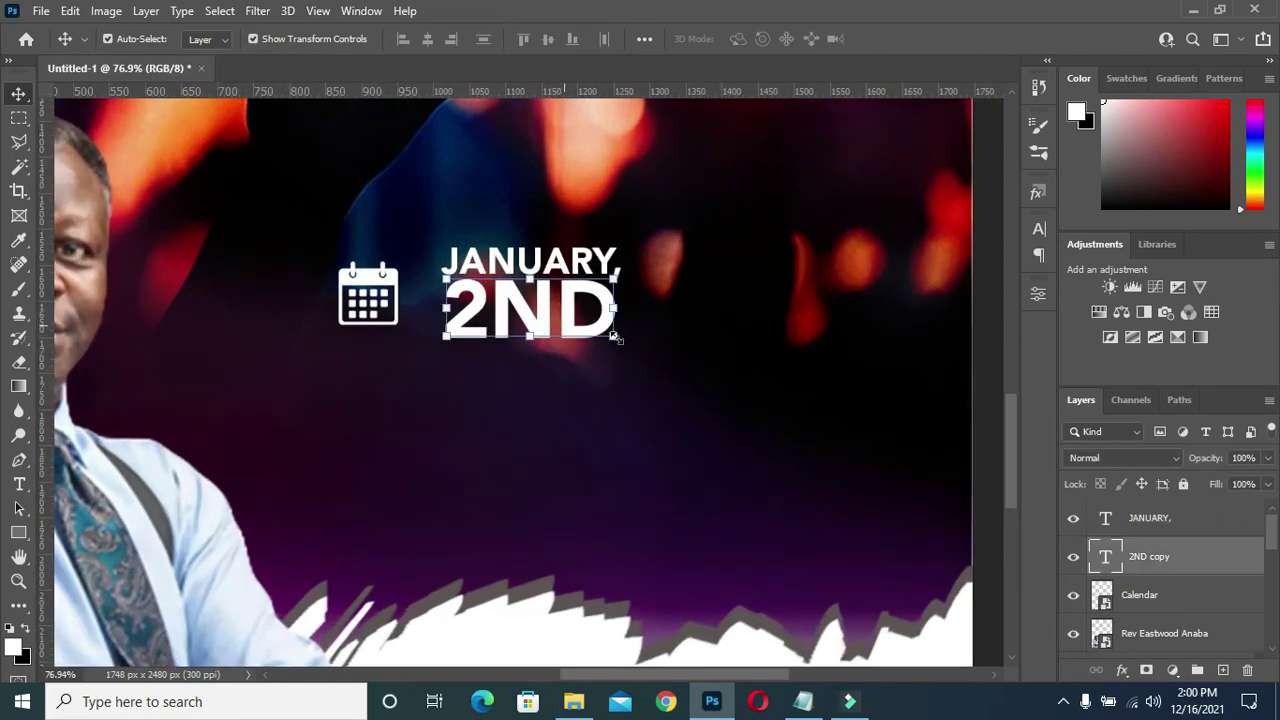
key(ctrl+t)
drag(617, 357, 616, 358)
key(Return)
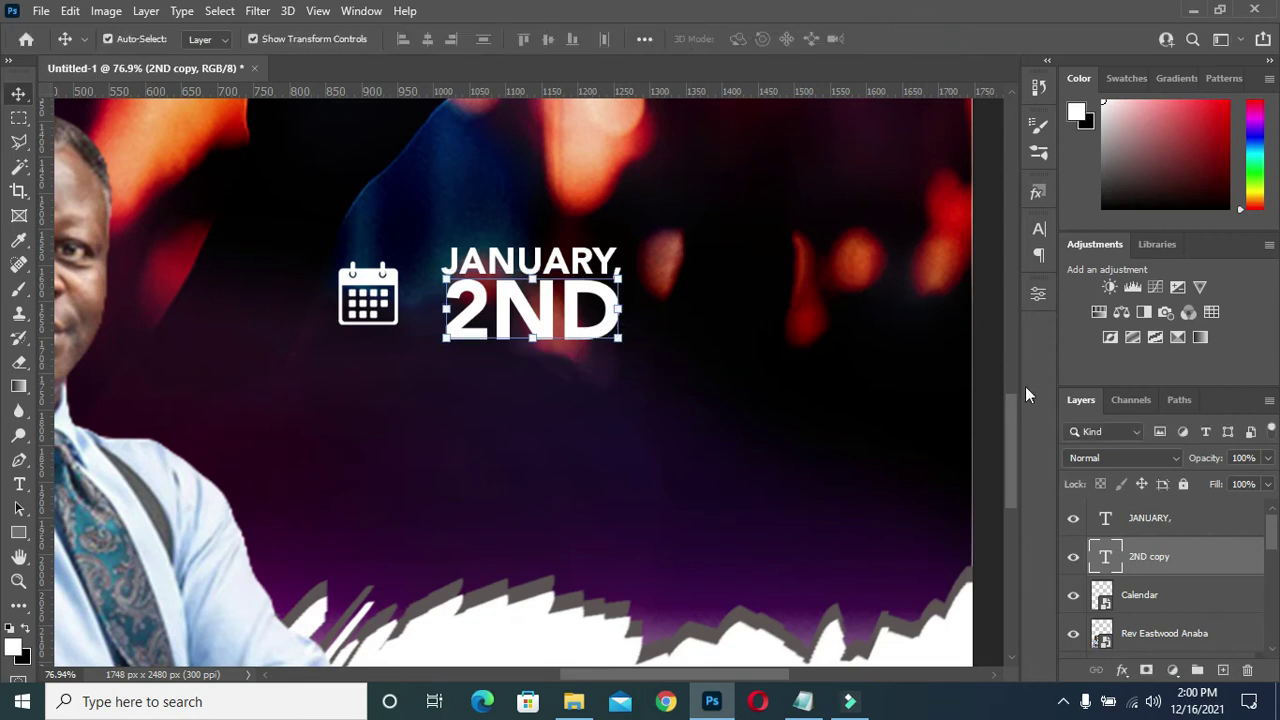
- Set the 2ND leading to Auto in the Character panel and bring up its white text colour picker
click(1040, 230)
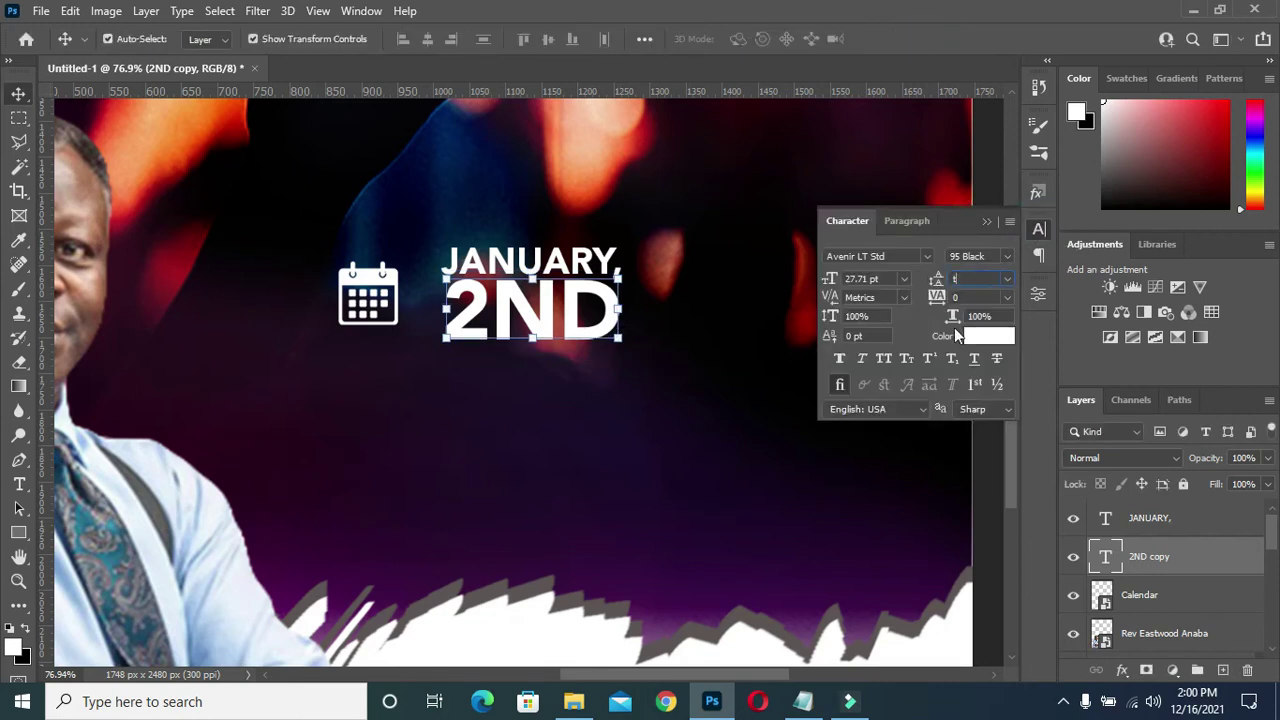
click(959, 214)
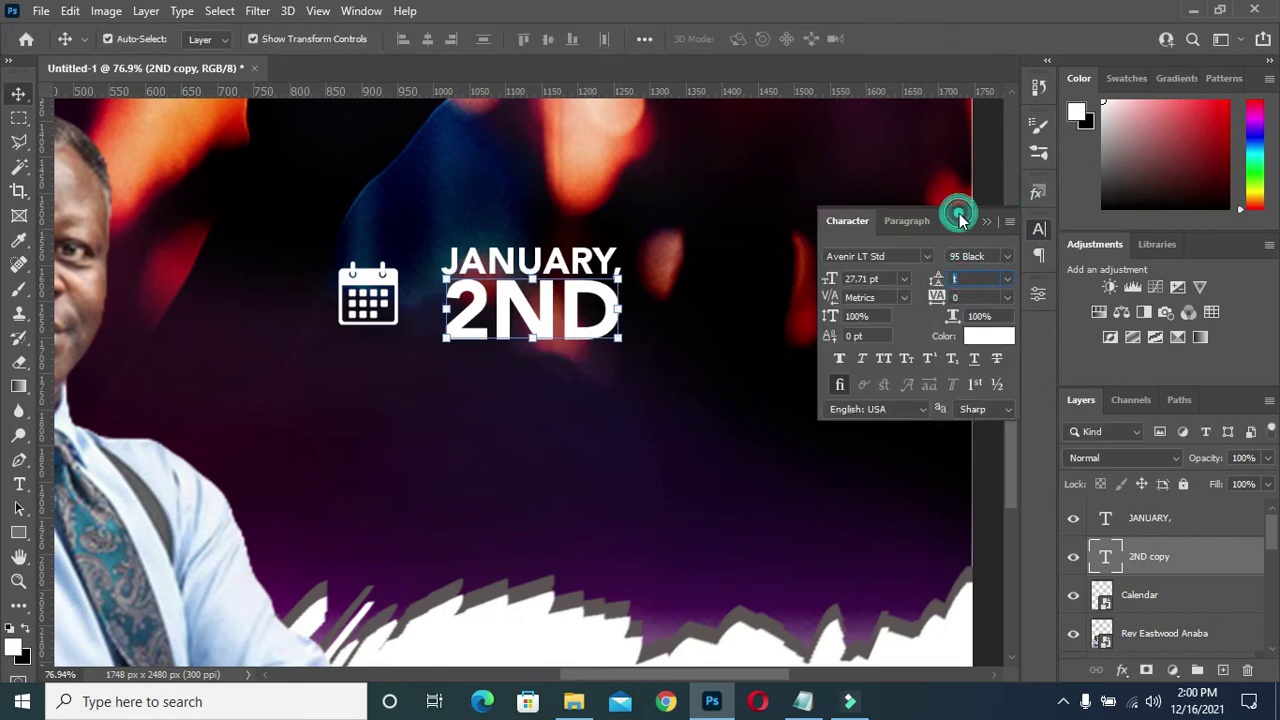
click(985, 221)
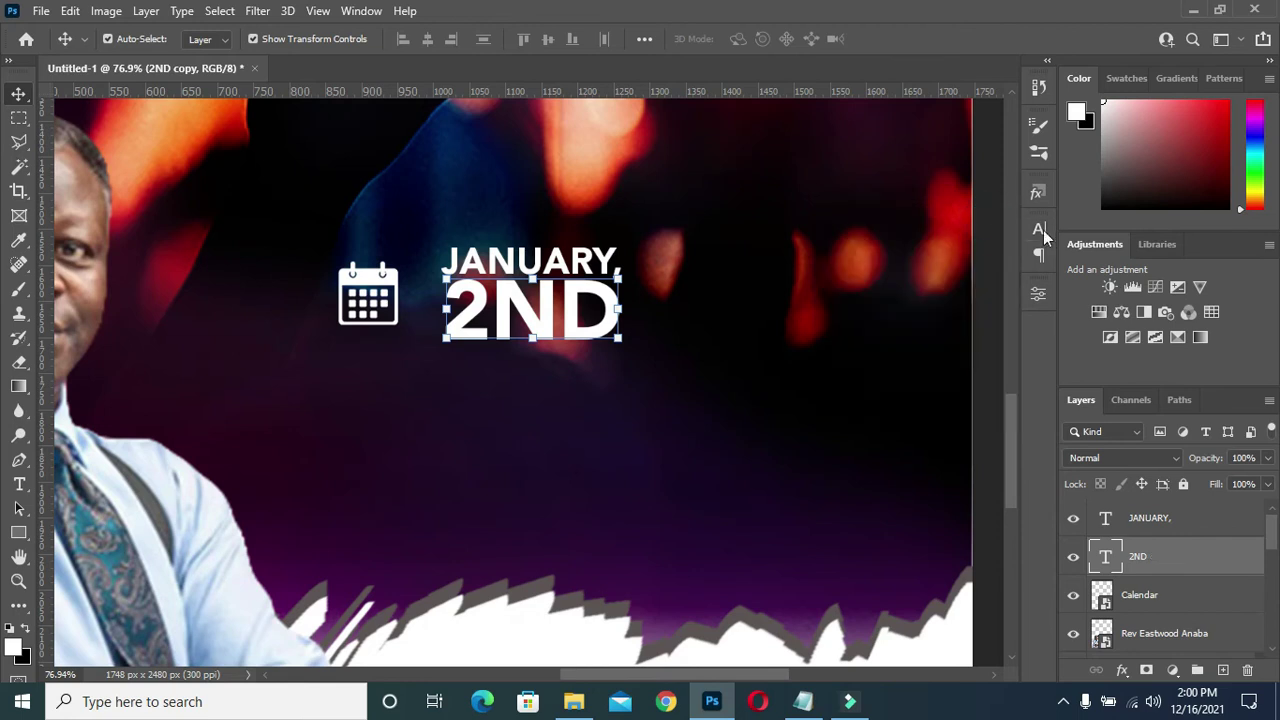
click(1040, 230)
click(980, 338)
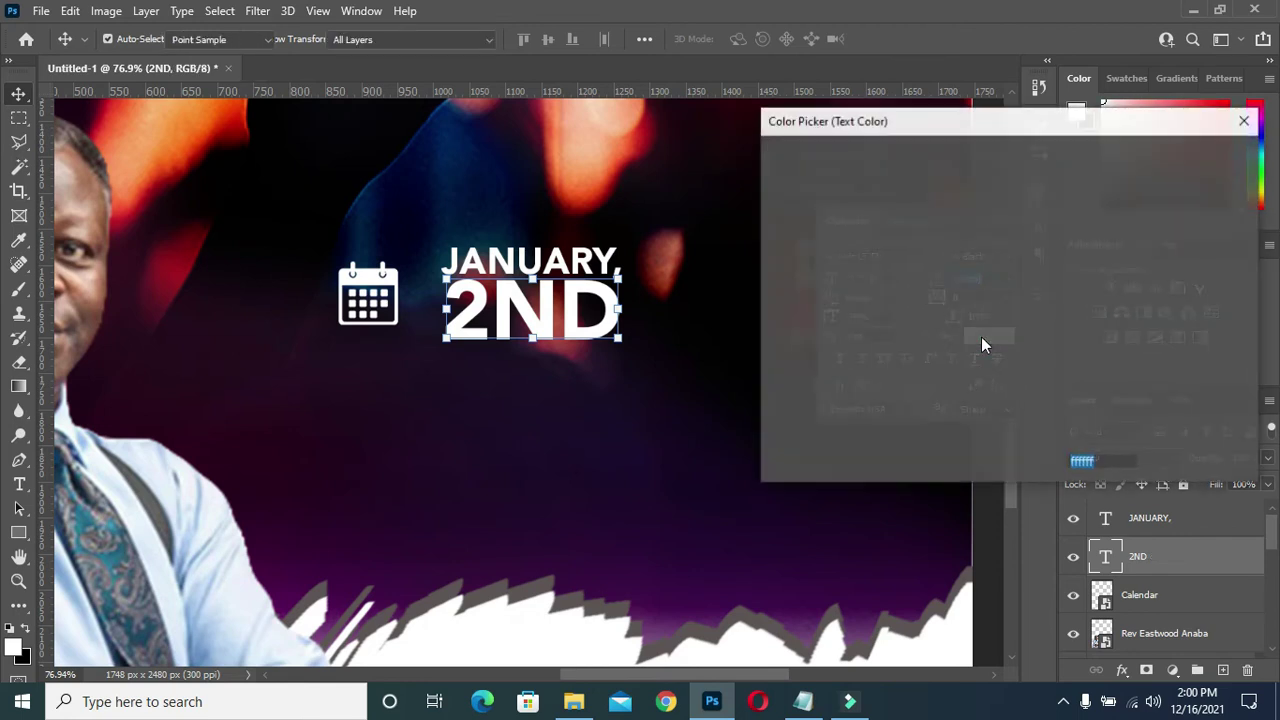
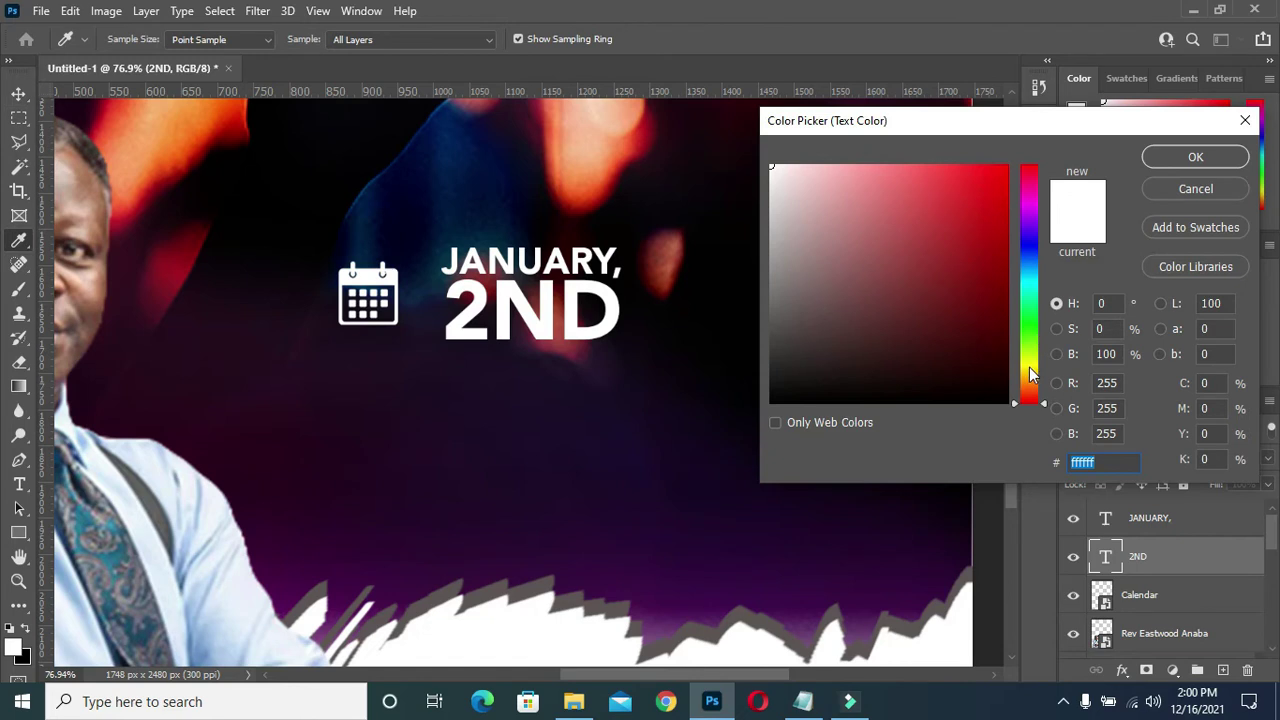
- Give the 2ND date text a first yellow colour from the colour picker
drag(1029, 367, 1029, 372)
click(917, 166)
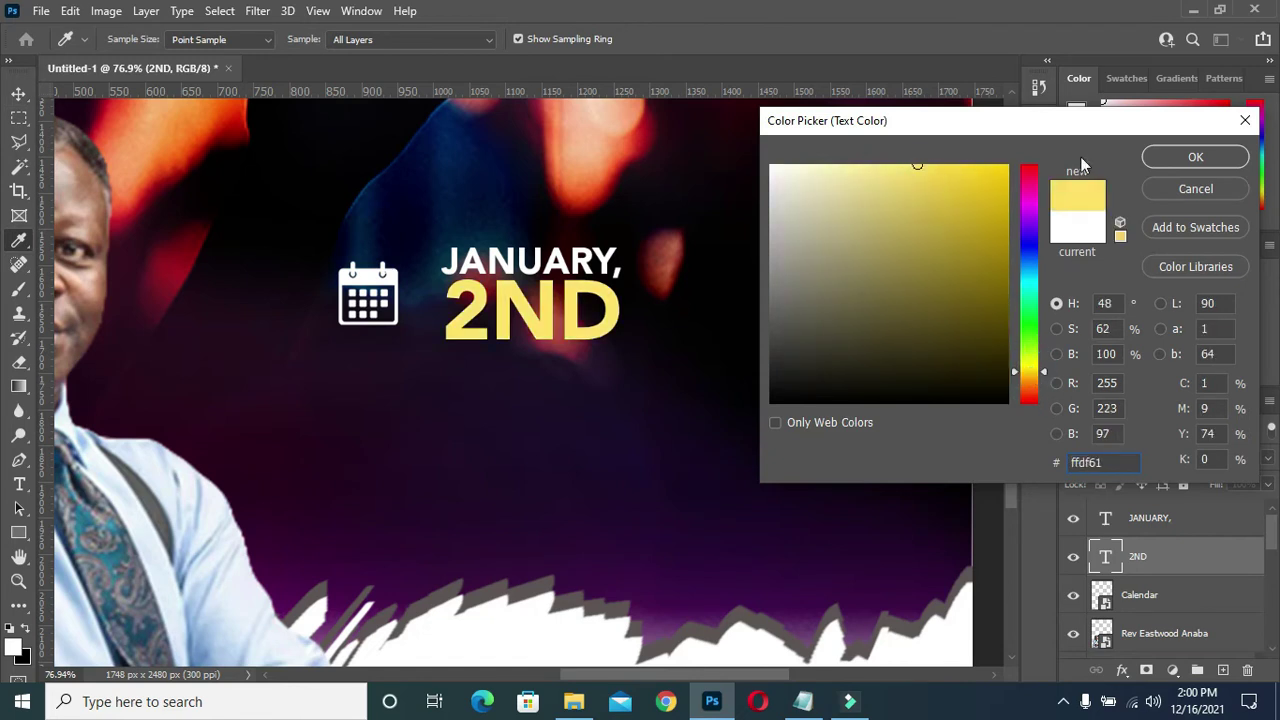
click(1195, 157)
key(v)
click(989, 221)
scroll(880, 413, down, 2)
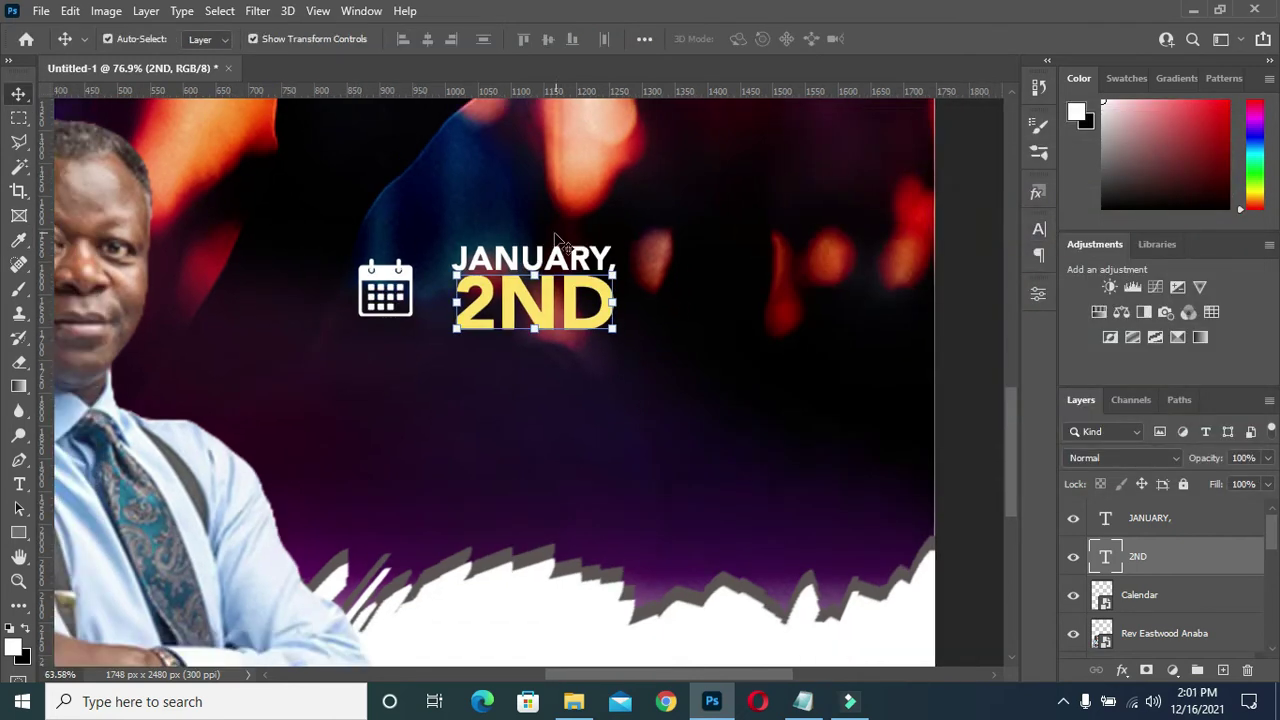
scroll(880, 413, down, 3)
drag(1009, 443, 1009, 424)
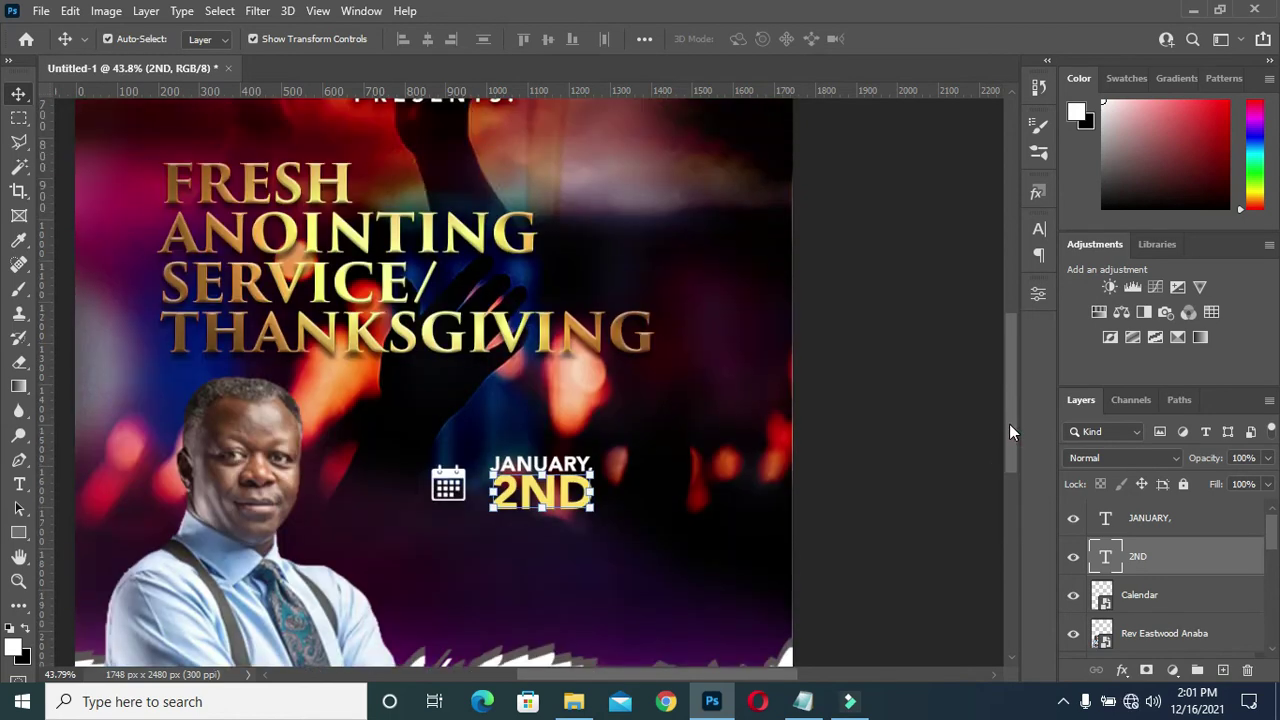
- Sample the title's pale yellow (fefe7a) onto the 2ND text and zoom in around it
click(1038, 230)
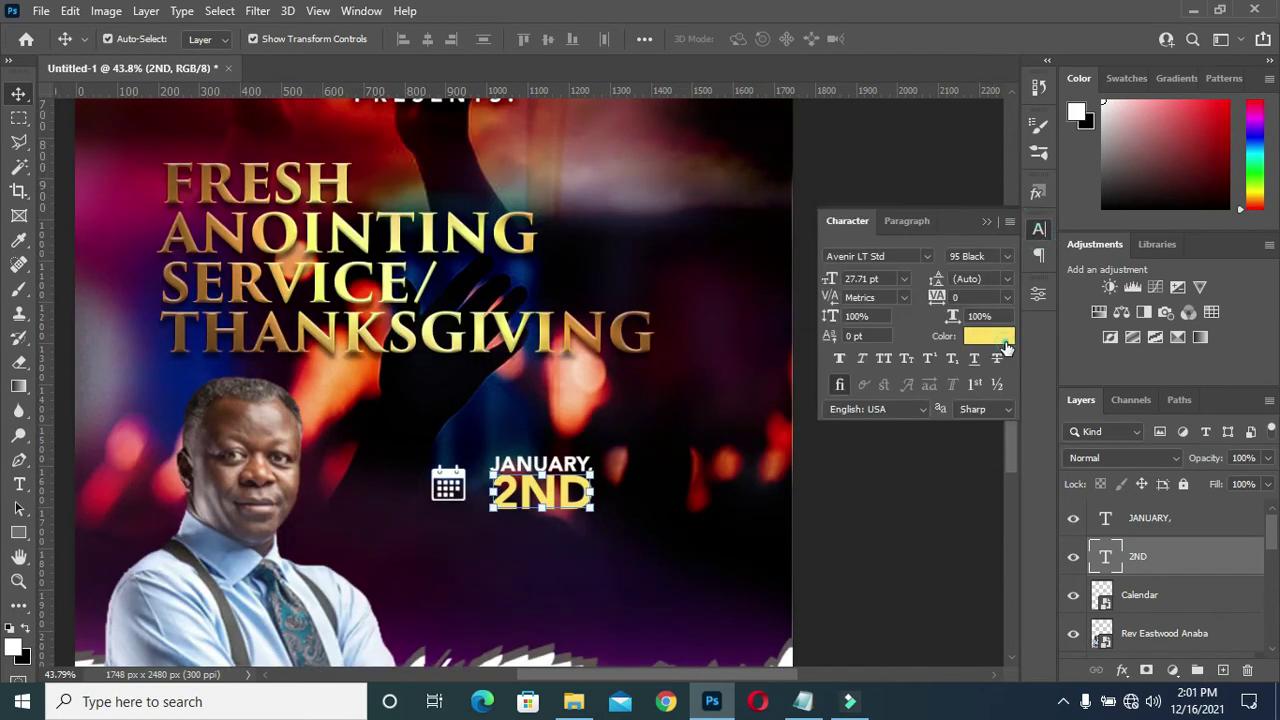
click(986, 334)
click(342, 280)
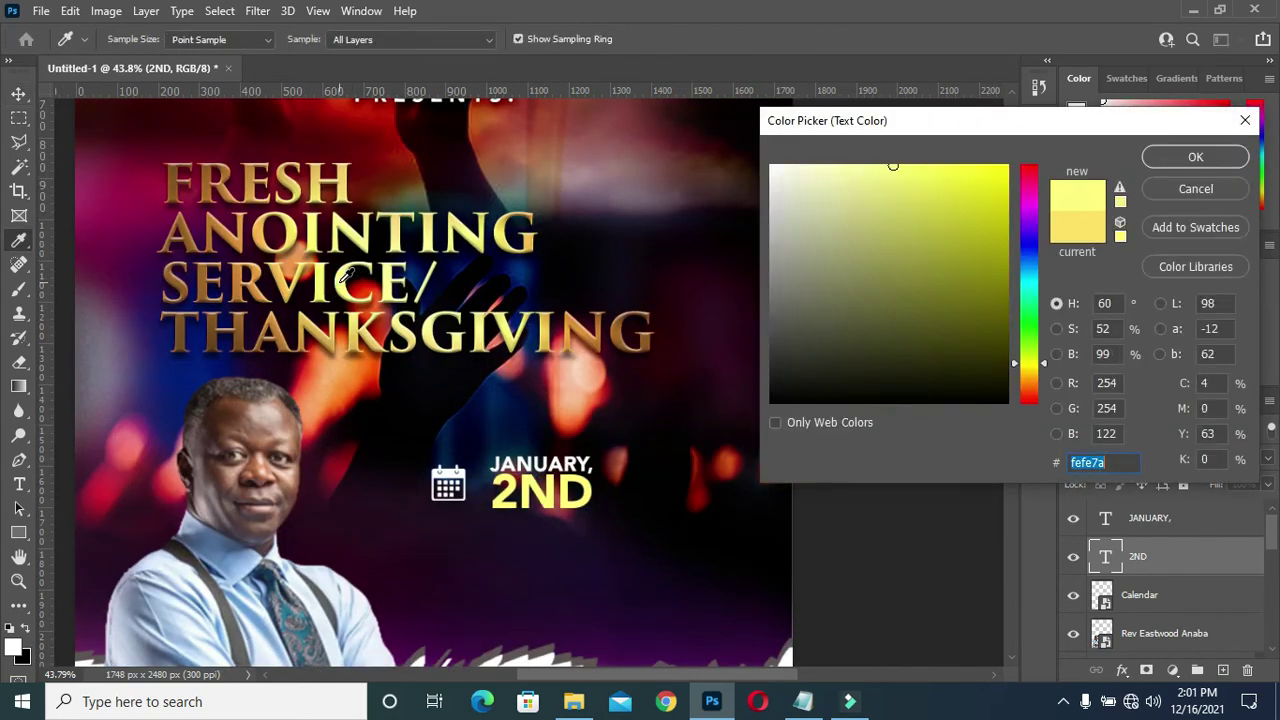
click(1227, 157)
click(983, 223)
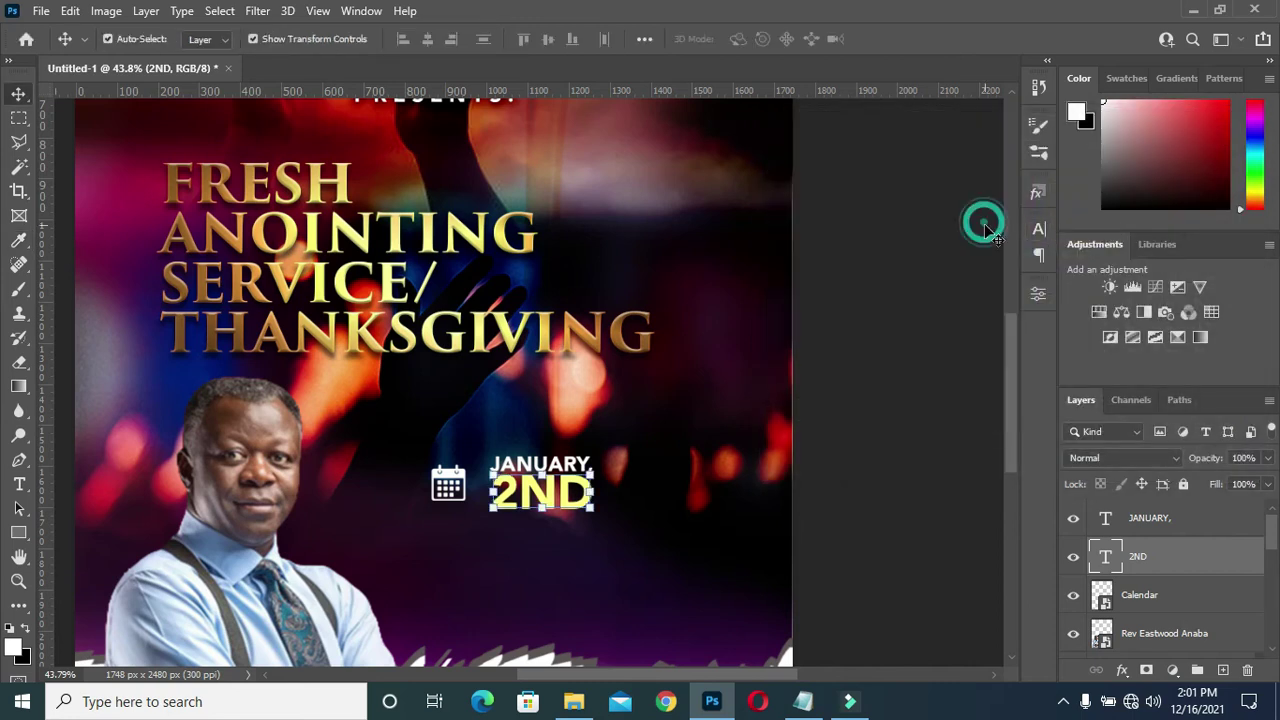
click(18, 93)
scroll(555, 500, up, 3)
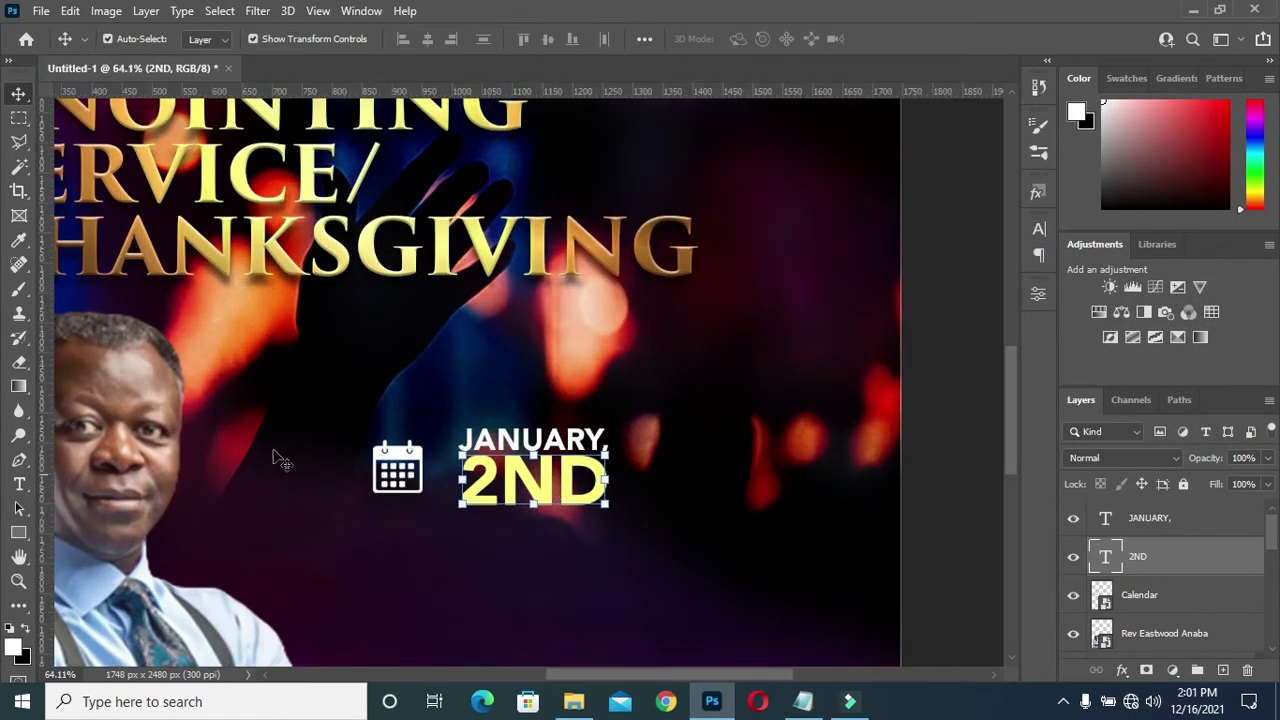
right_click(18, 532)
- Draw a thin white 8 × 131 px bar right of 2ND and move its layer to the top
click(94, 531)
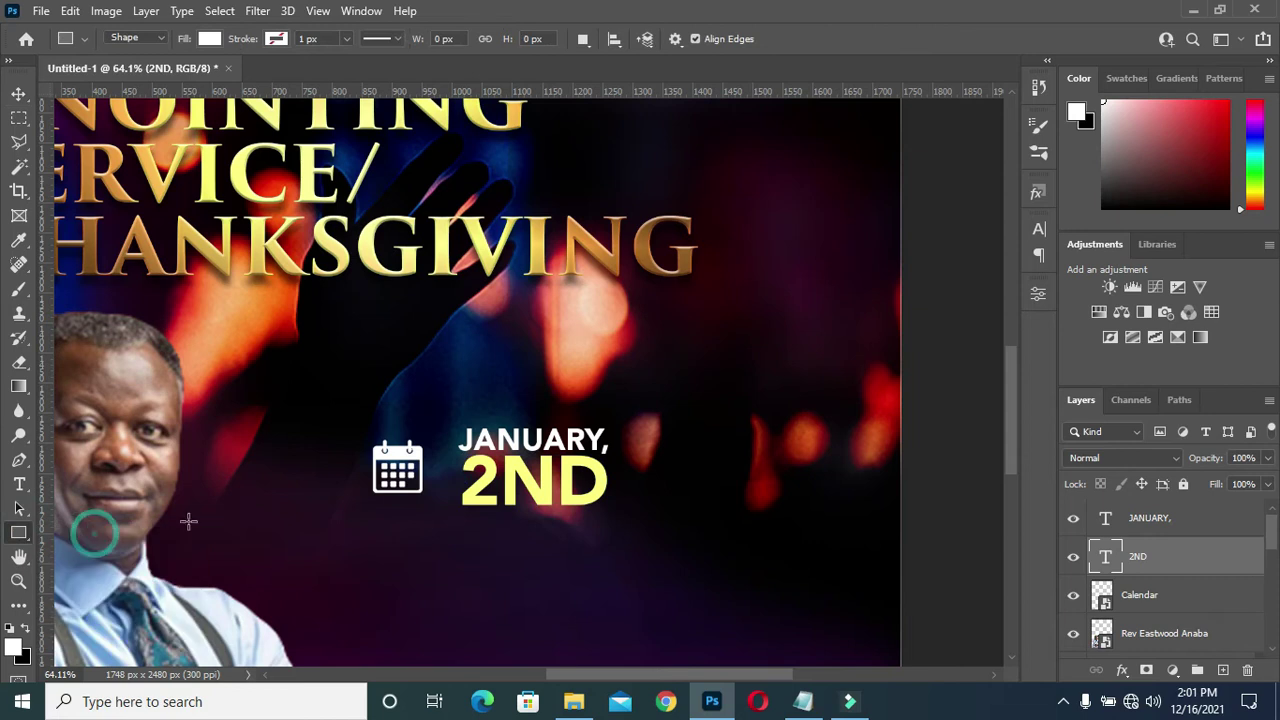
drag(630, 428, 628, 505)
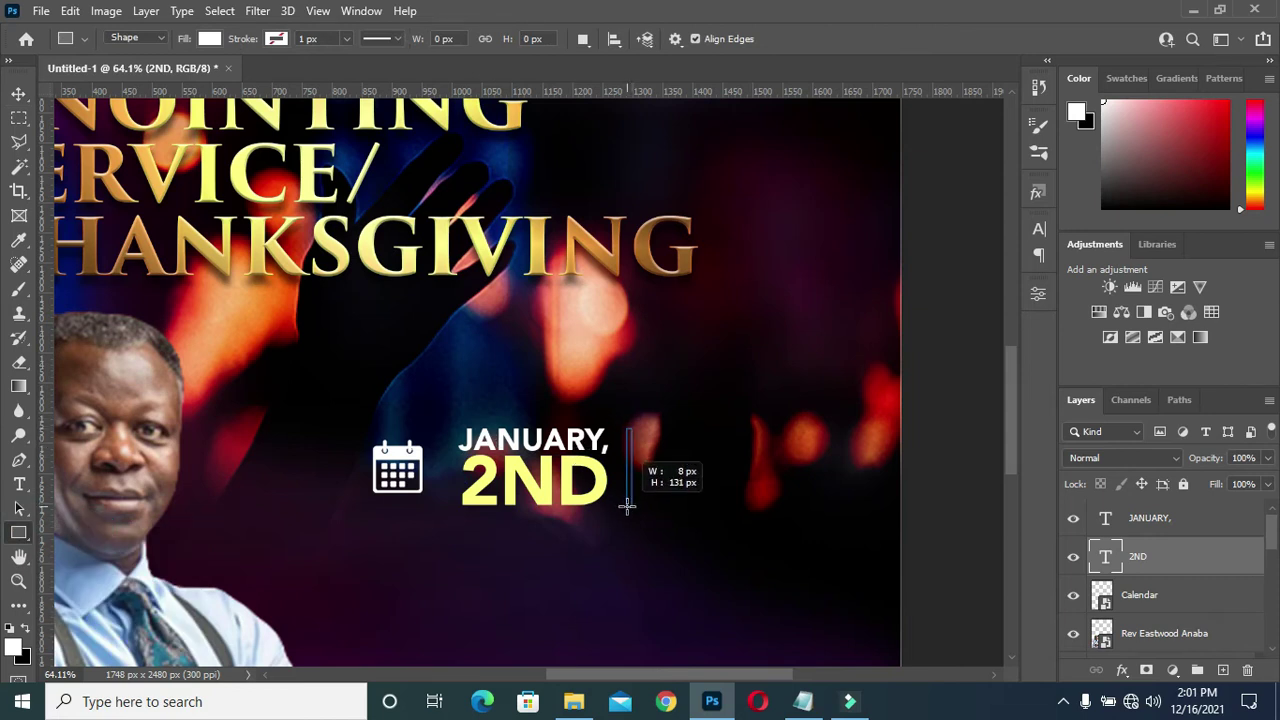
drag(628, 505, 628, 506)
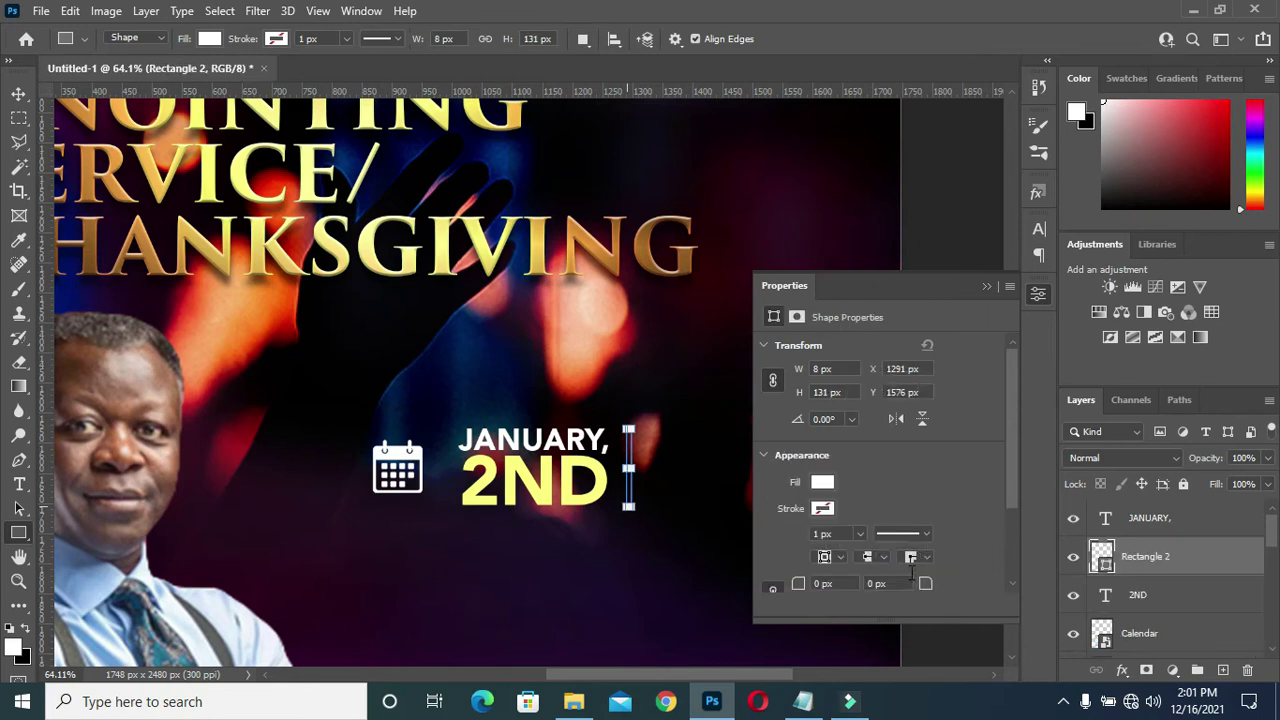
click(981, 287)
key(v)
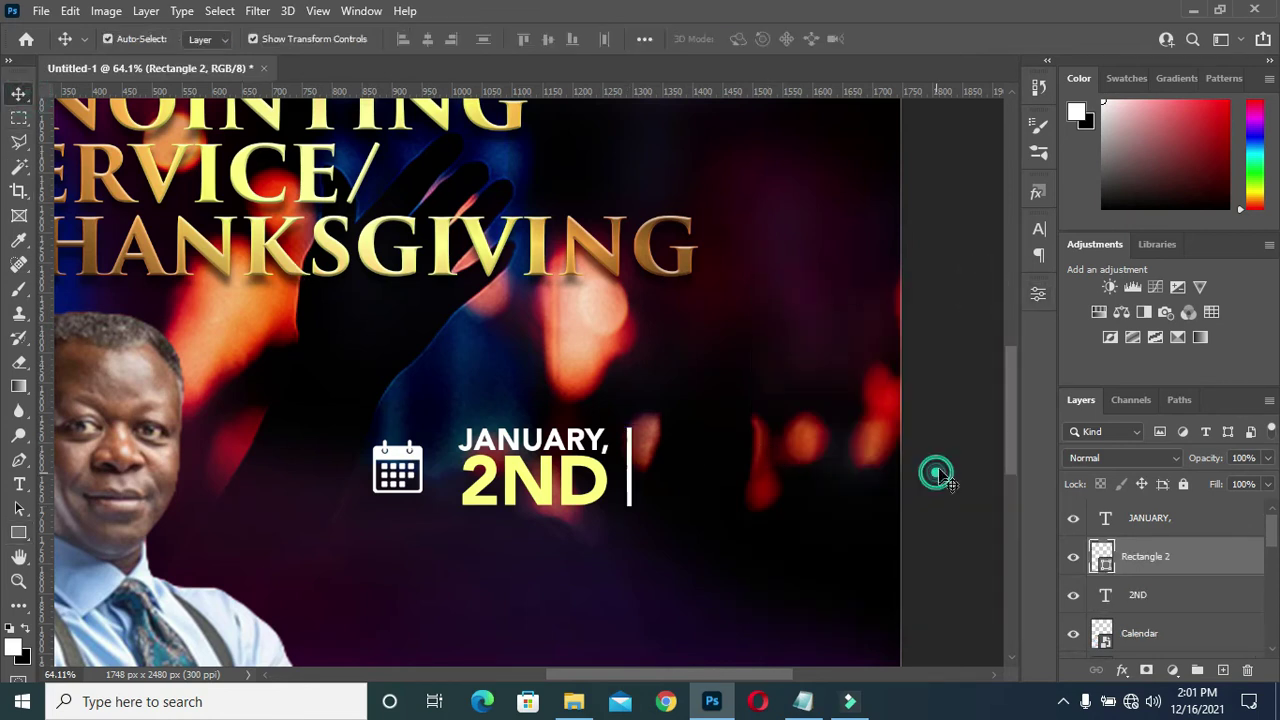
click(937, 476)
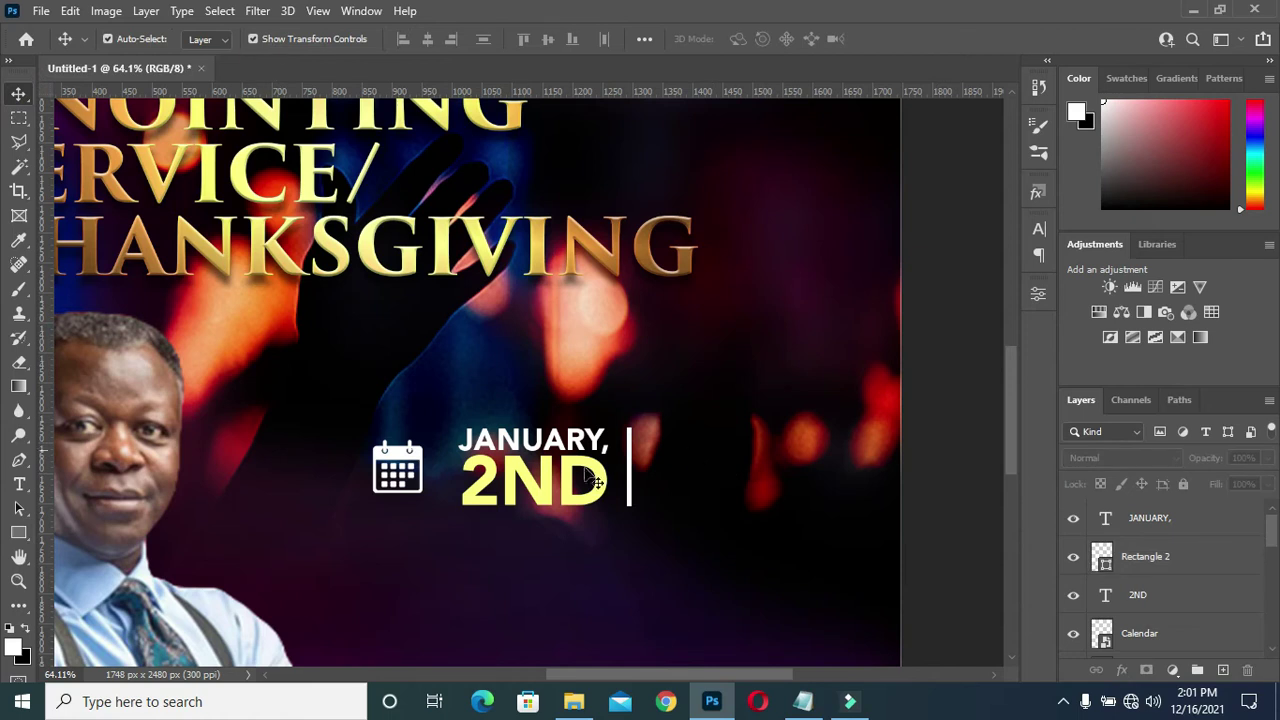
click(1172, 566)
drag(1171, 562, 1165, 513)
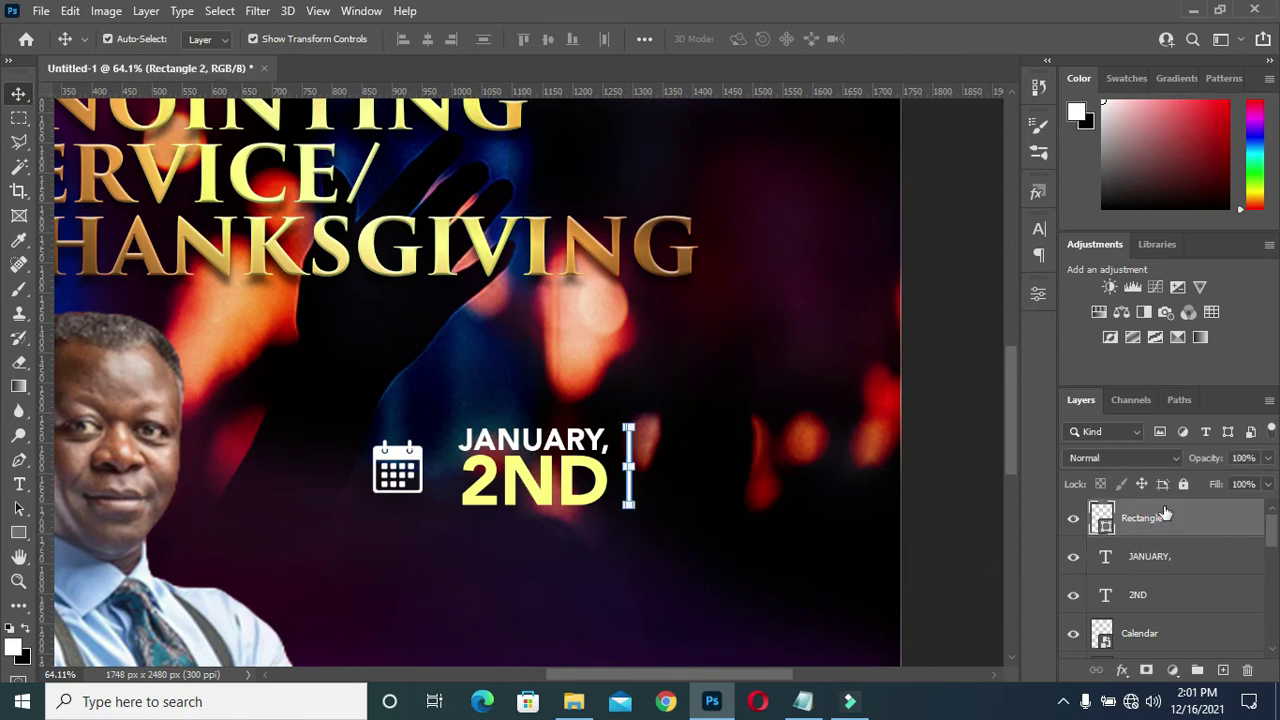
- Reorder the 2ND layer and duplicate it to the right of the divider bar
click(1158, 595)
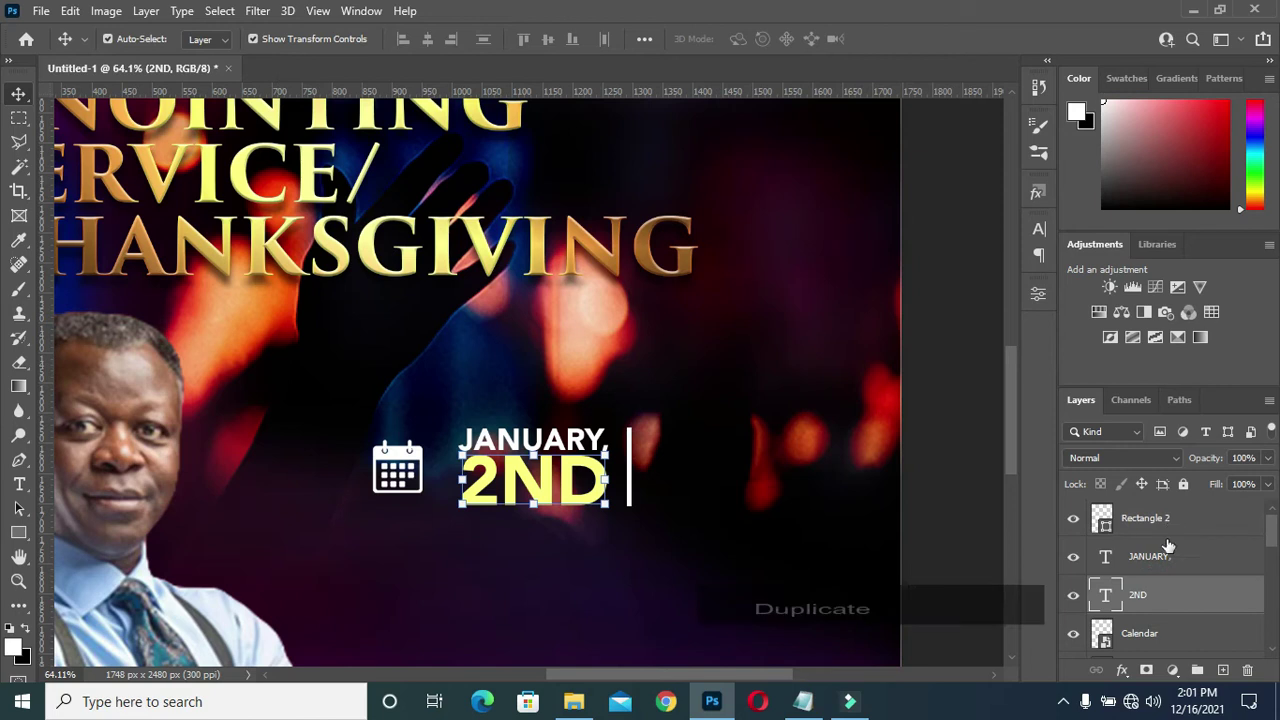
drag(1164, 594, 1146, 528)
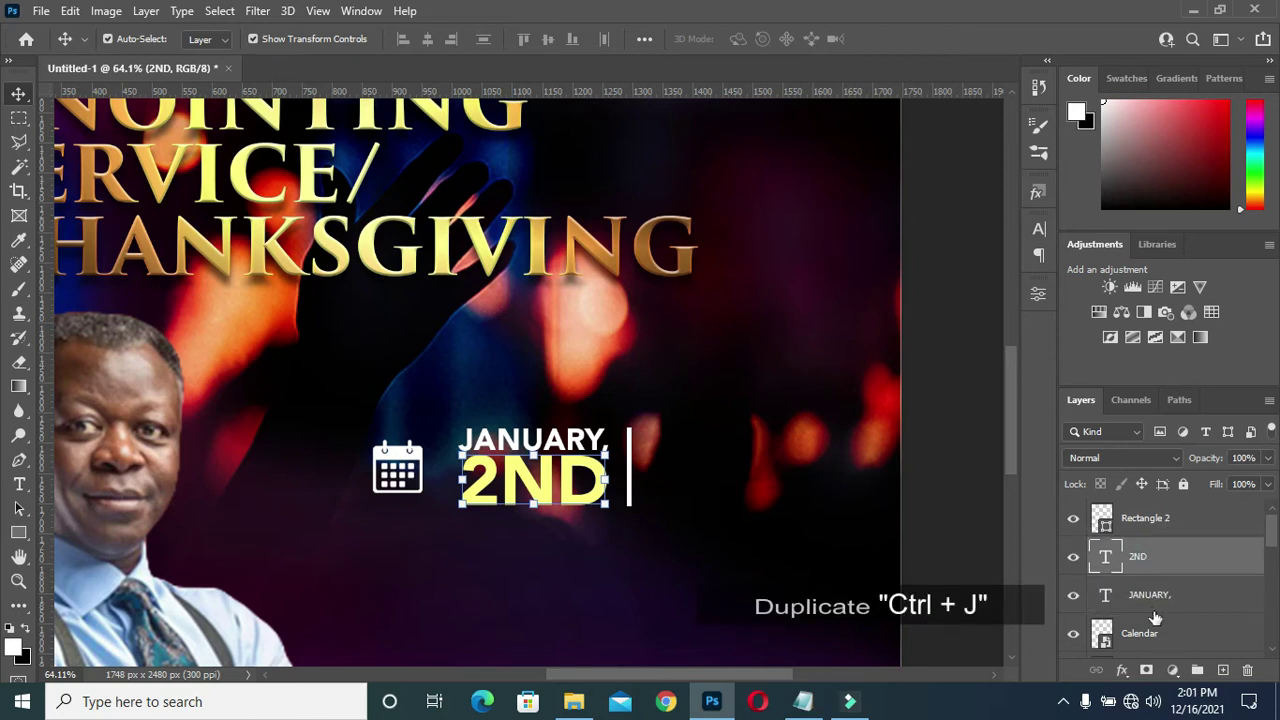
click(1148, 526)
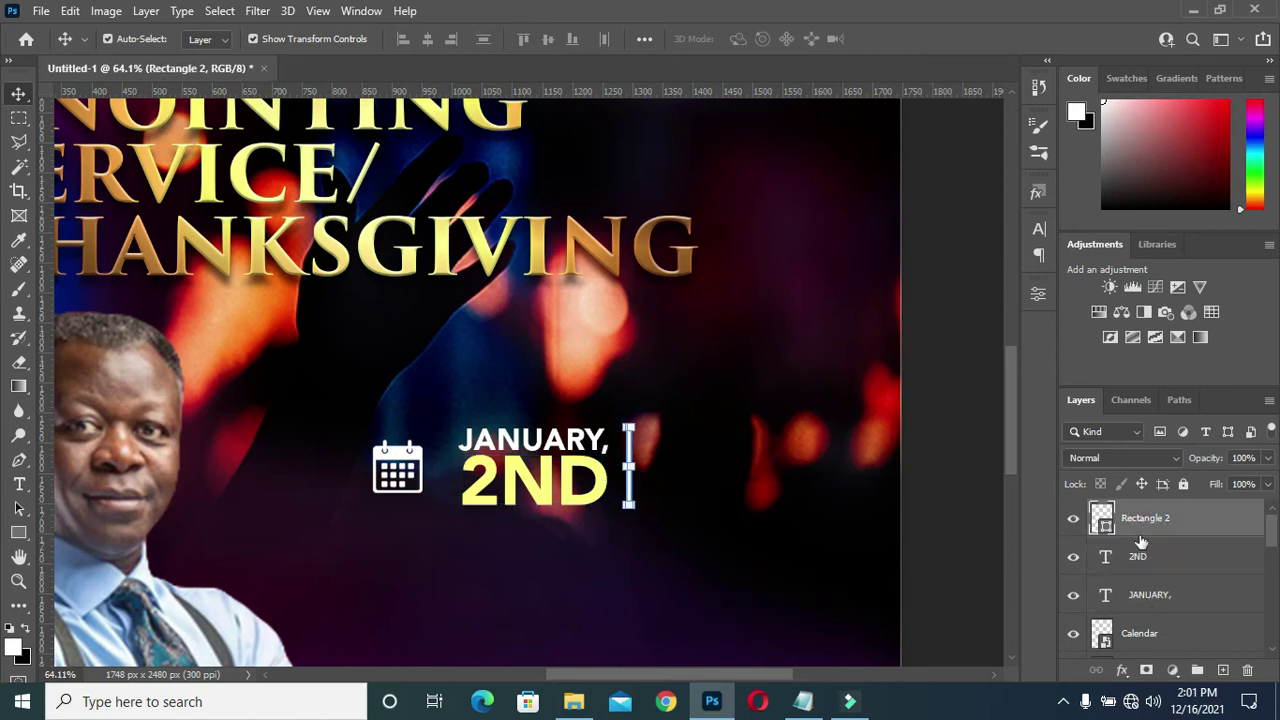
ctrl+click(600, 482)
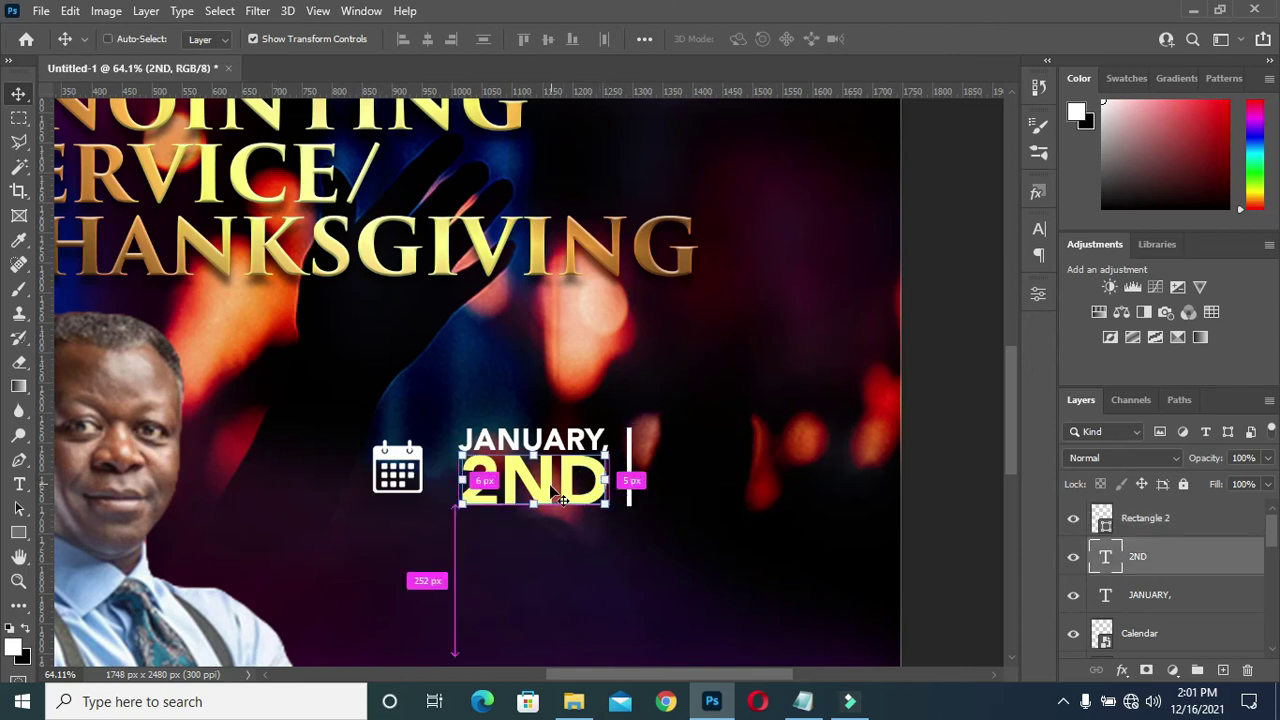
alt+drag(563, 500, 712, 470)
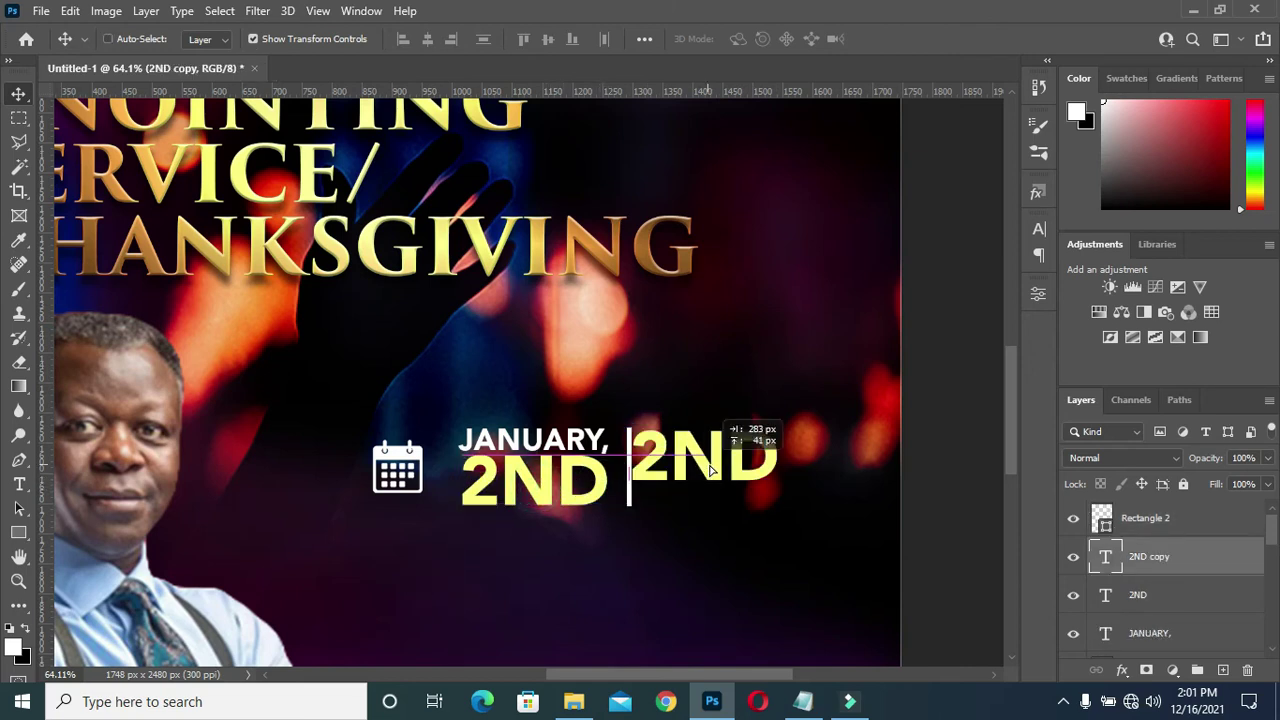
- Replace the copy's text with 2022 from the notes, split as 20 over 22
click(803, 701)
drag(236, 437, 205, 437)
key(ctrl+c)
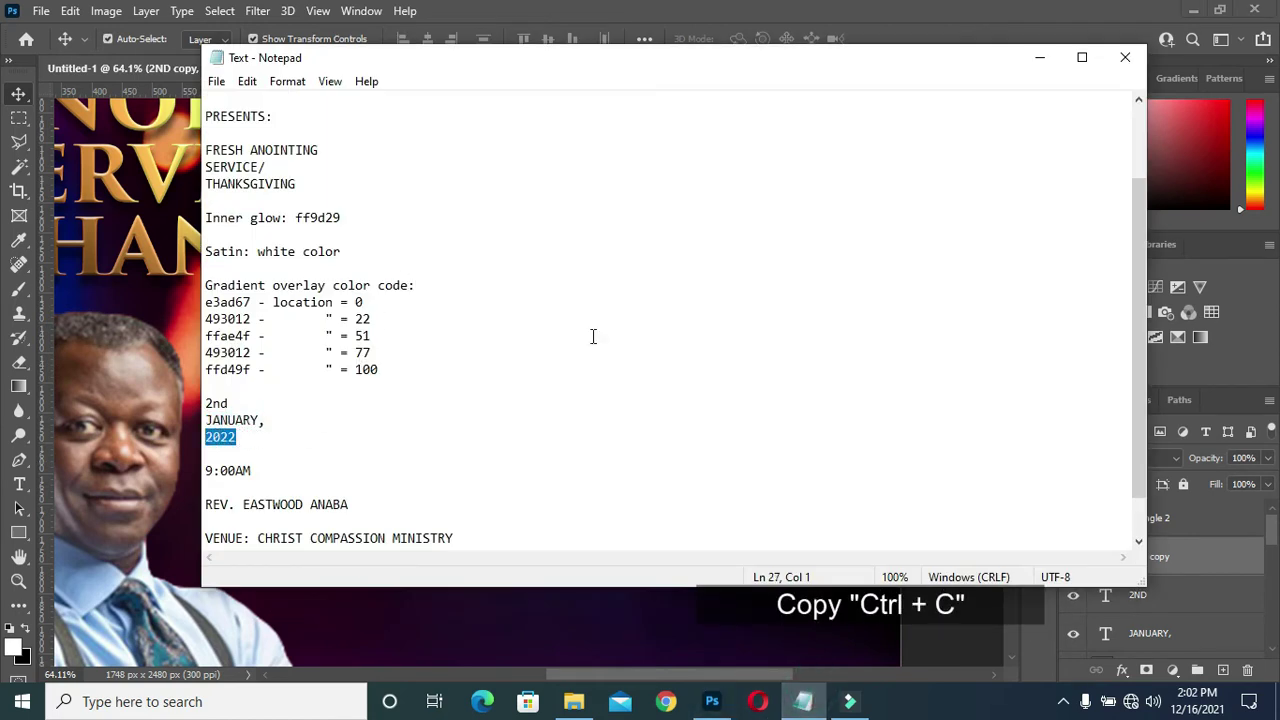
click(1040, 57)
double_click(700, 452)
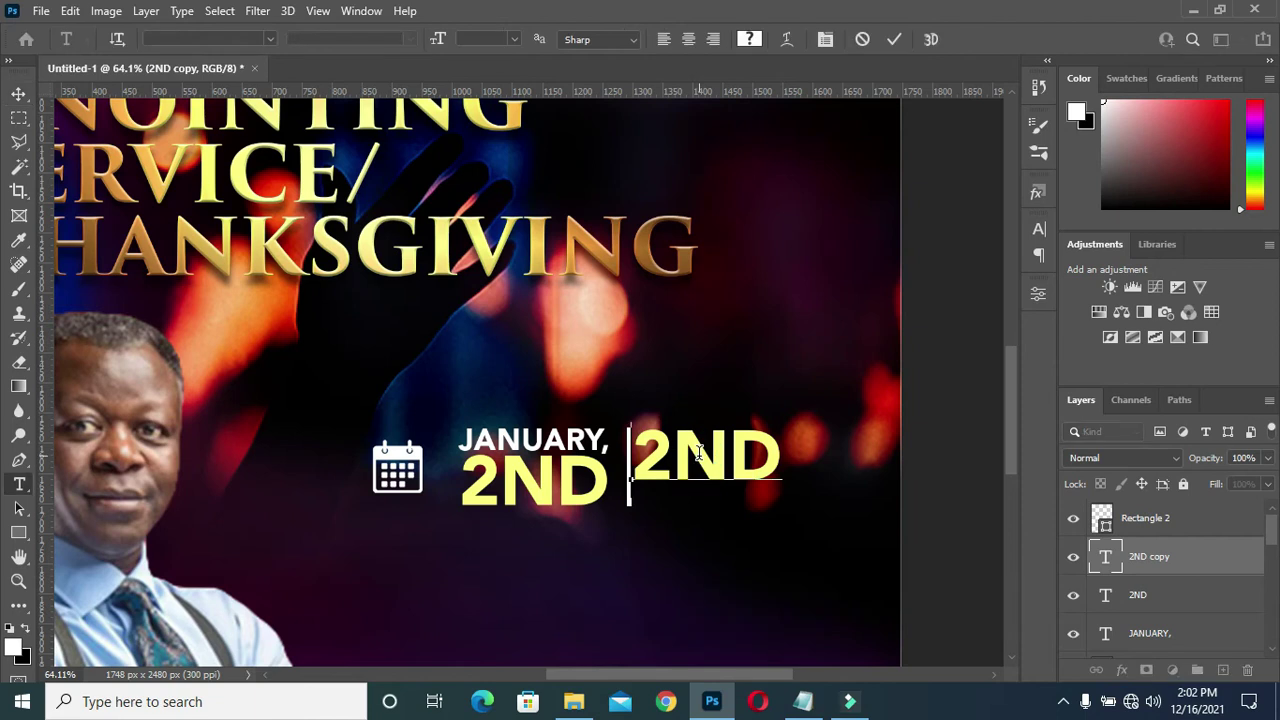
key(ctrl+a)
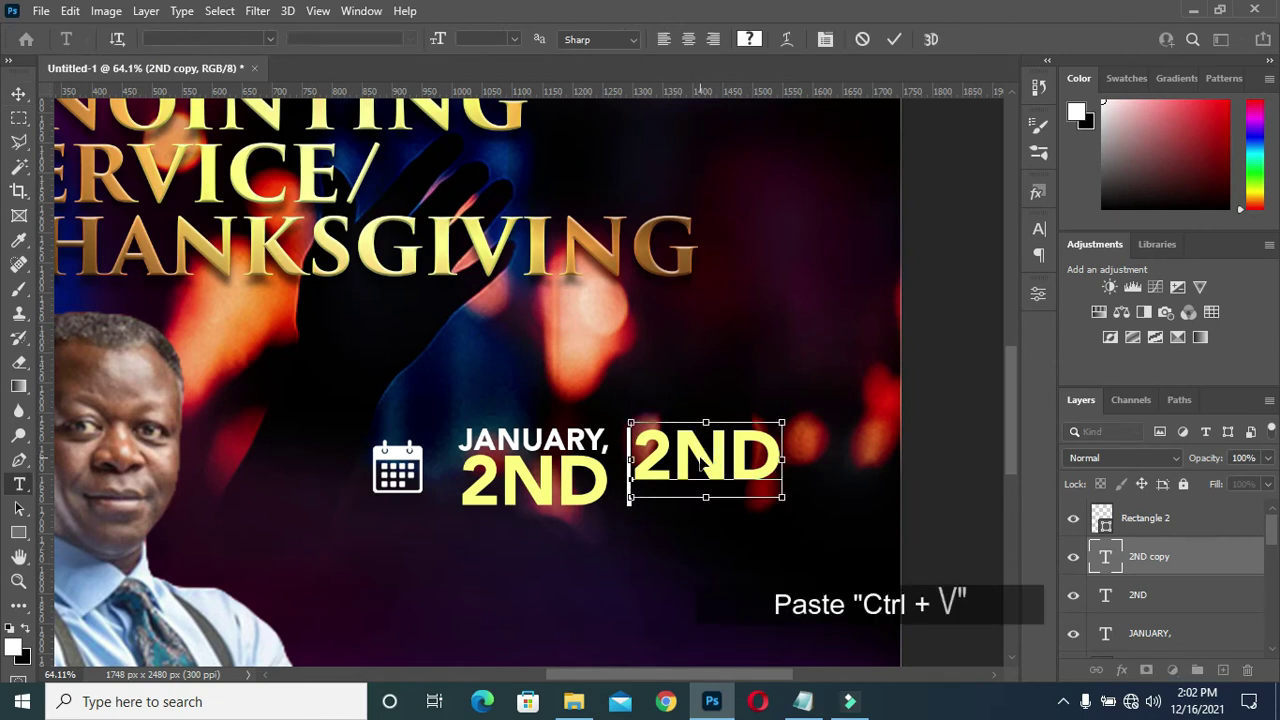
key(ctrl+v)
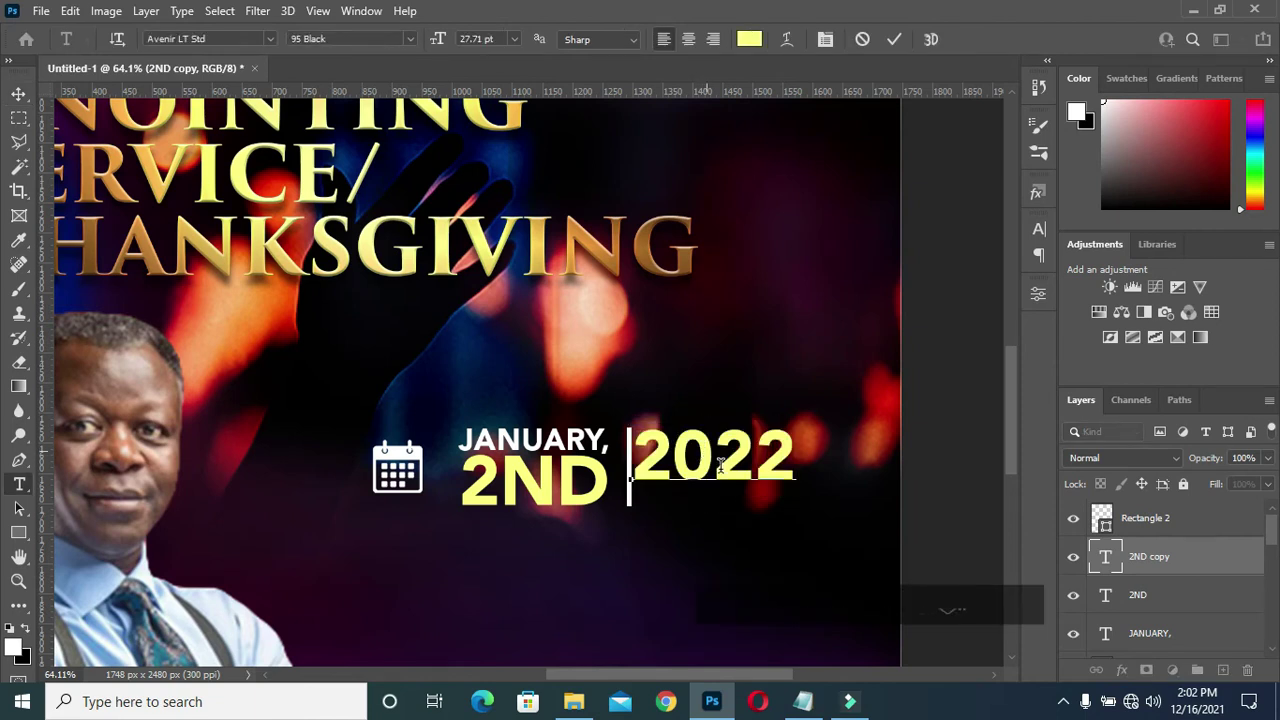
click(714, 460)
key(Return)
key(ctrl+Return)
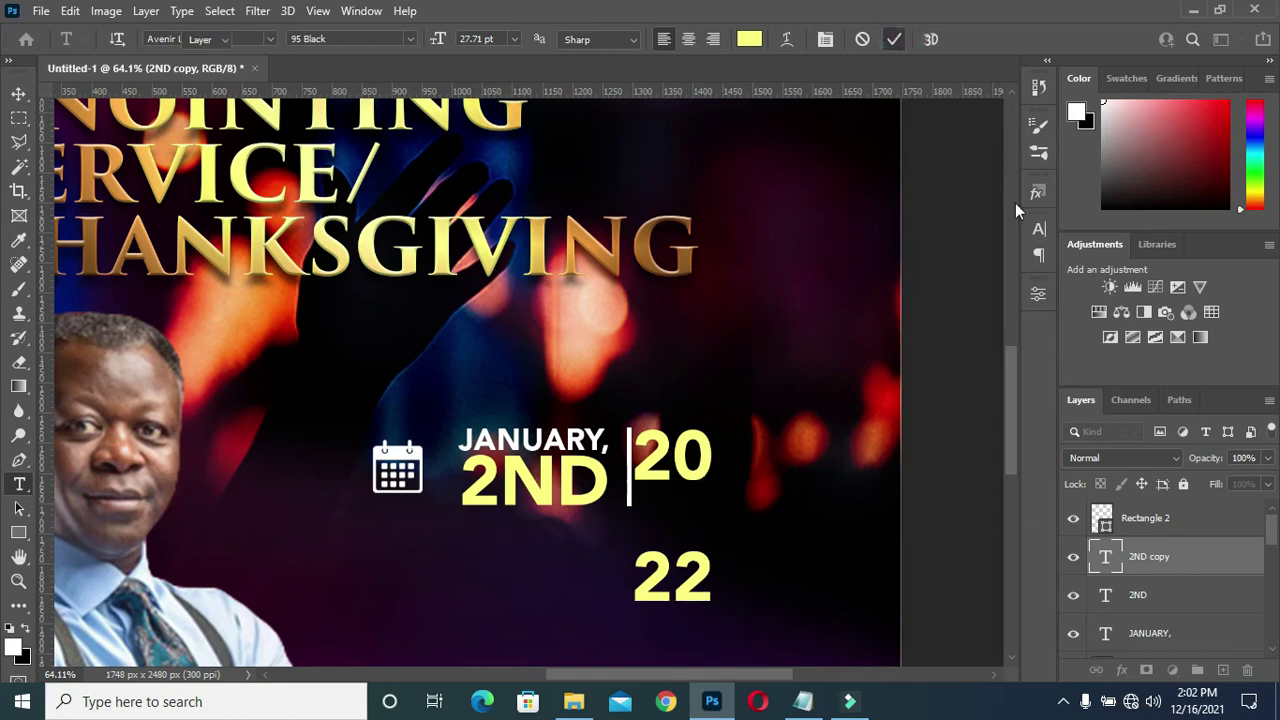
key(v)
click(1039, 229)
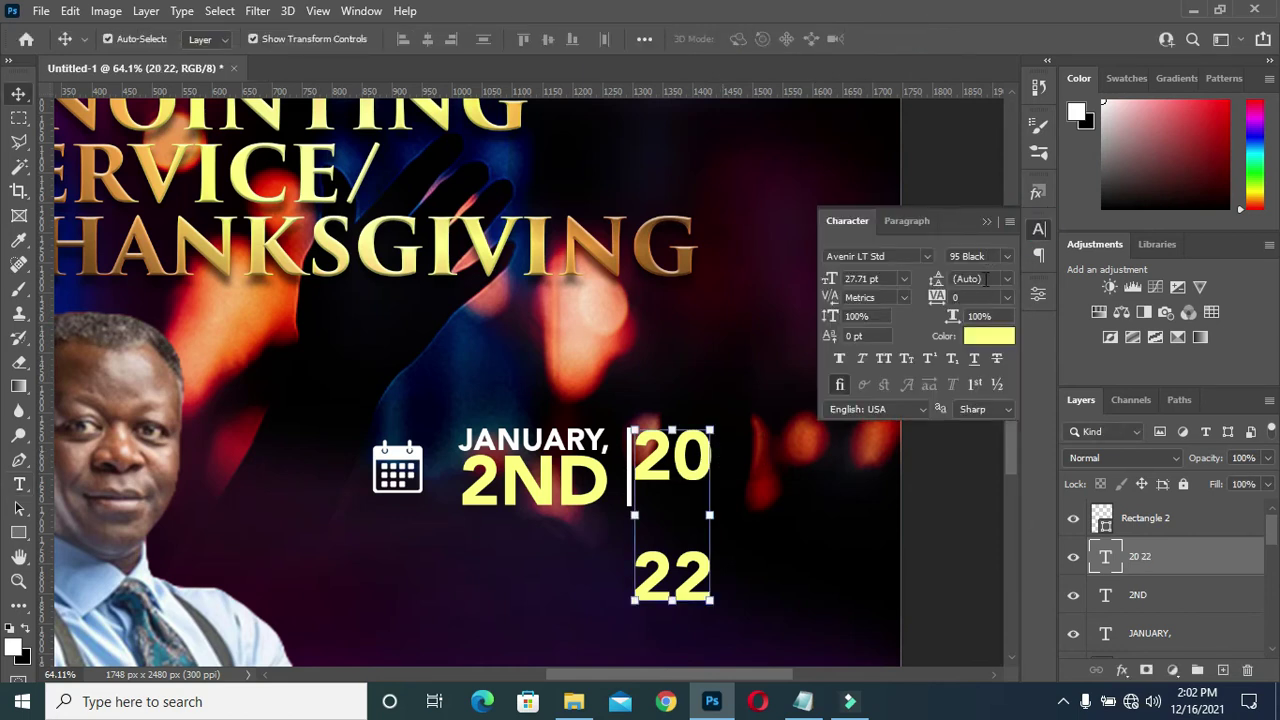
- Set the year text's line spacing, trying 12 pt then widening to 33 pt
click(990, 279)
text(12)
key(Return)
drag(936, 283, 942, 279)
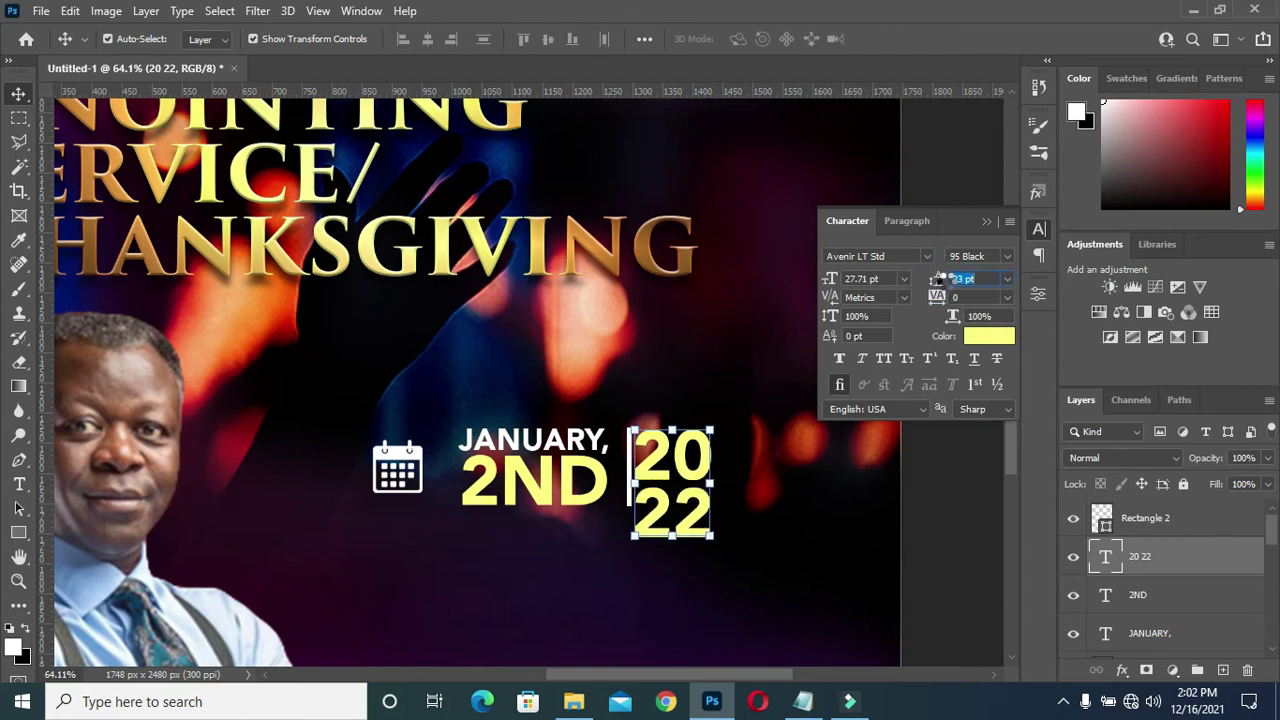
click(987, 222)
- Scale the 20 22 year to about 70% beside the divider and stack it above Rectangle 2
click(706, 537)
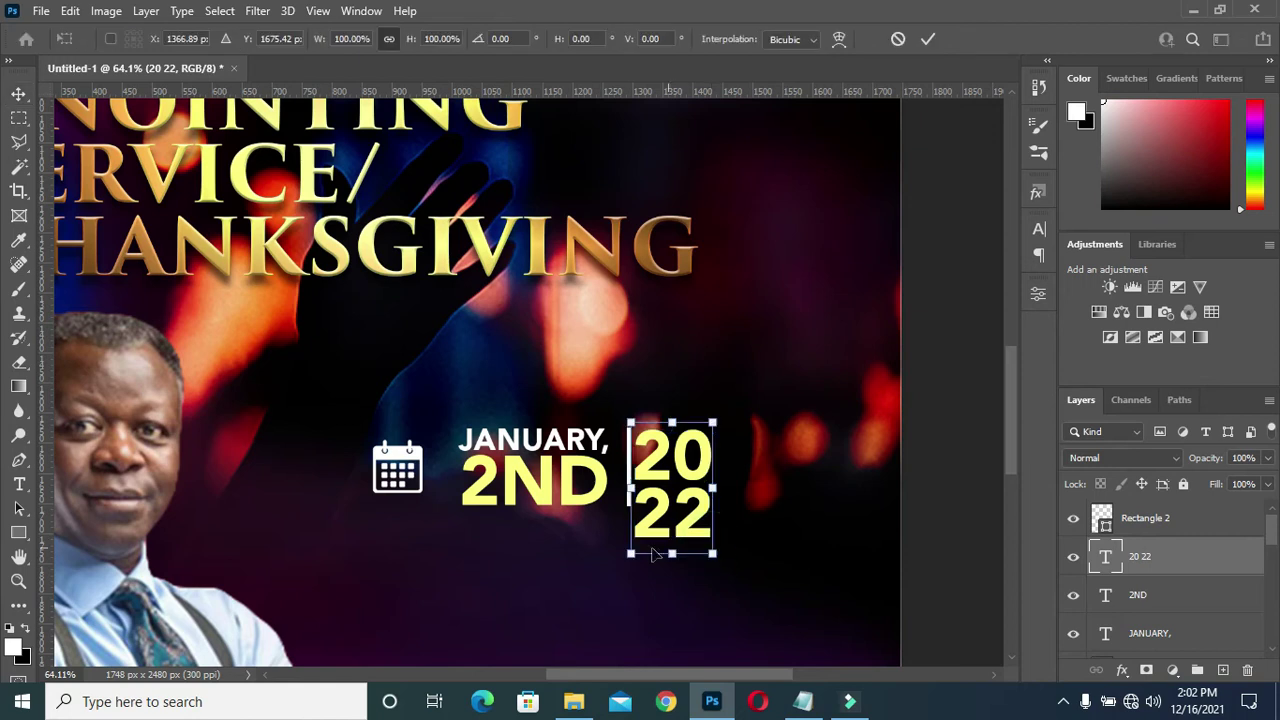
drag(632, 537, 703, 520)
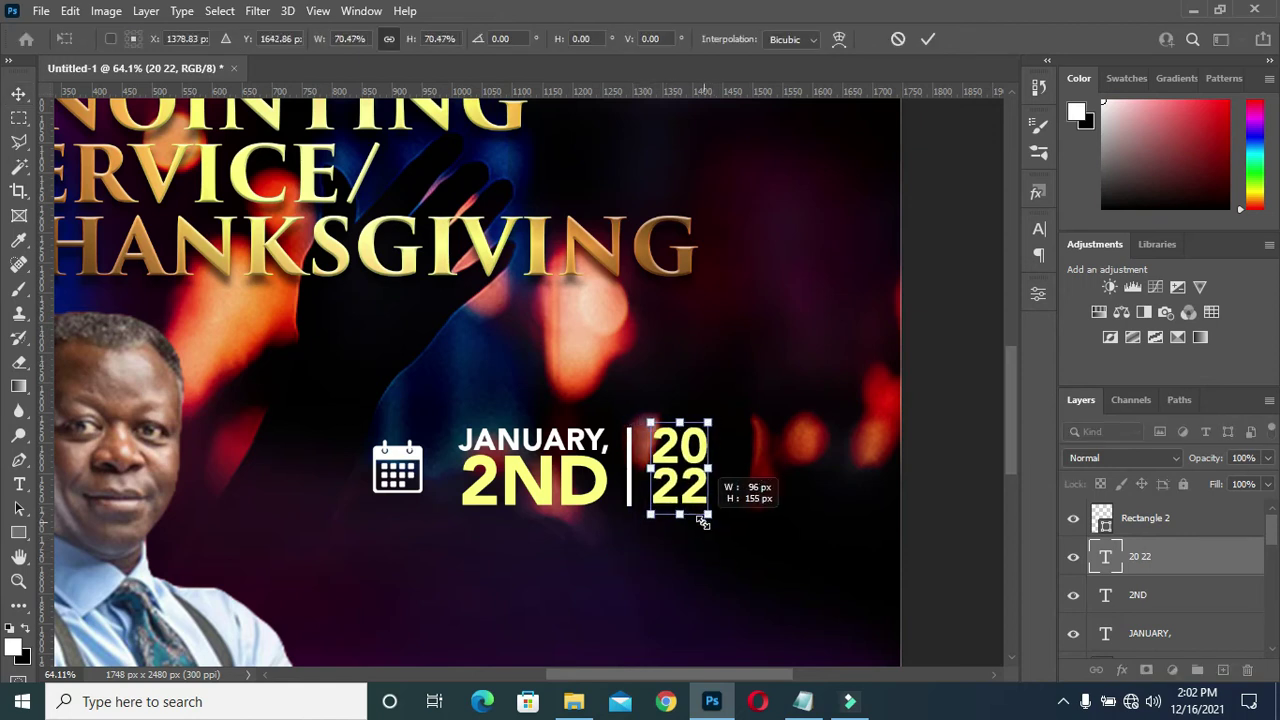
click(929, 40)
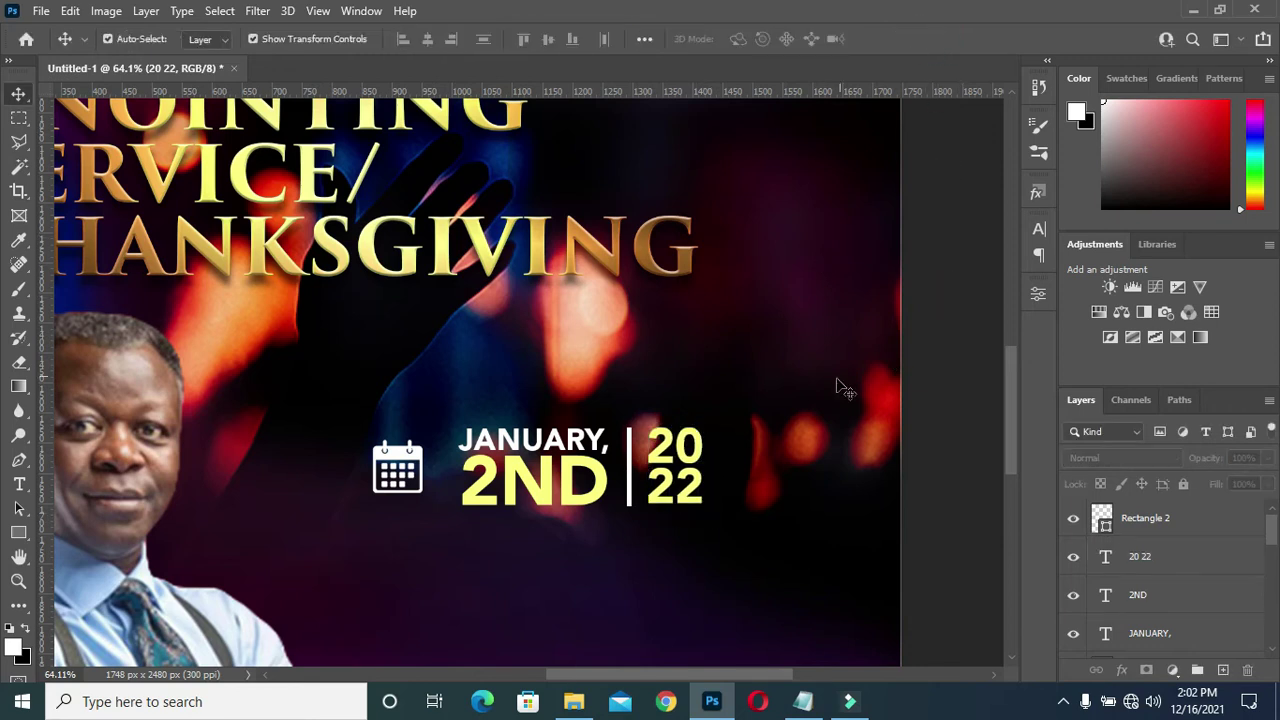
drag(665, 464, 655, 460)
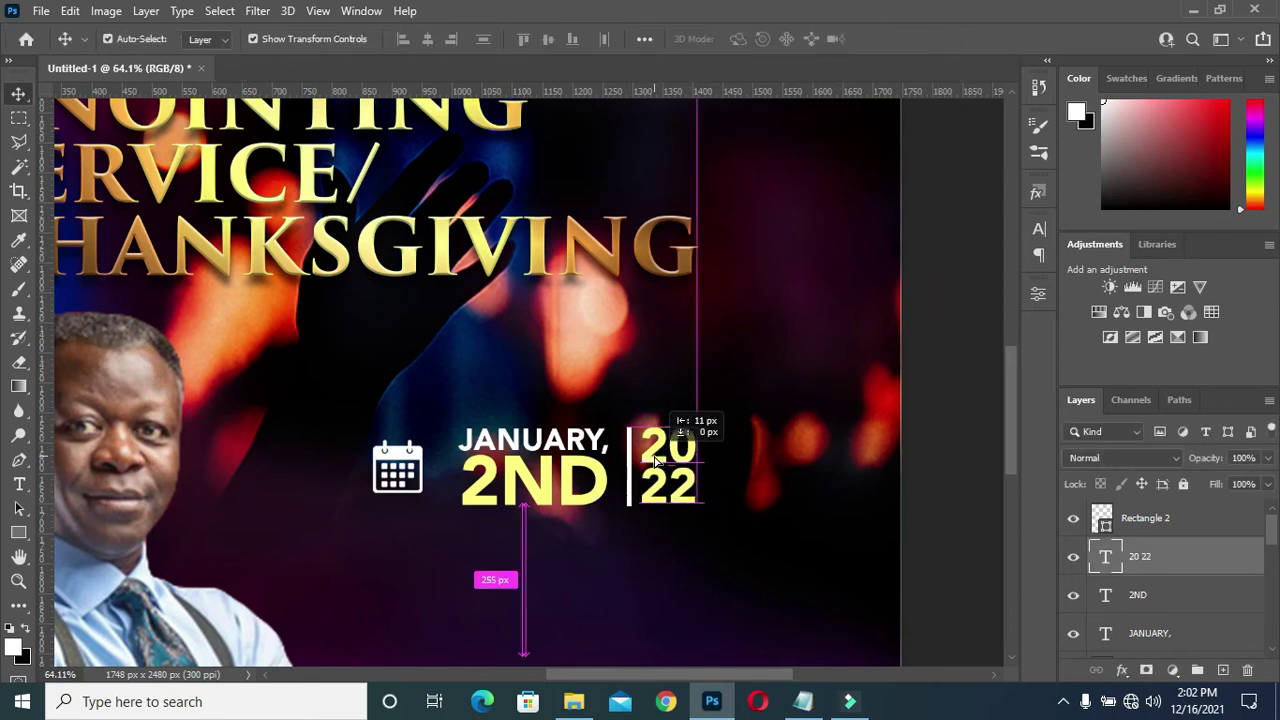
drag(652, 460, 654, 460)
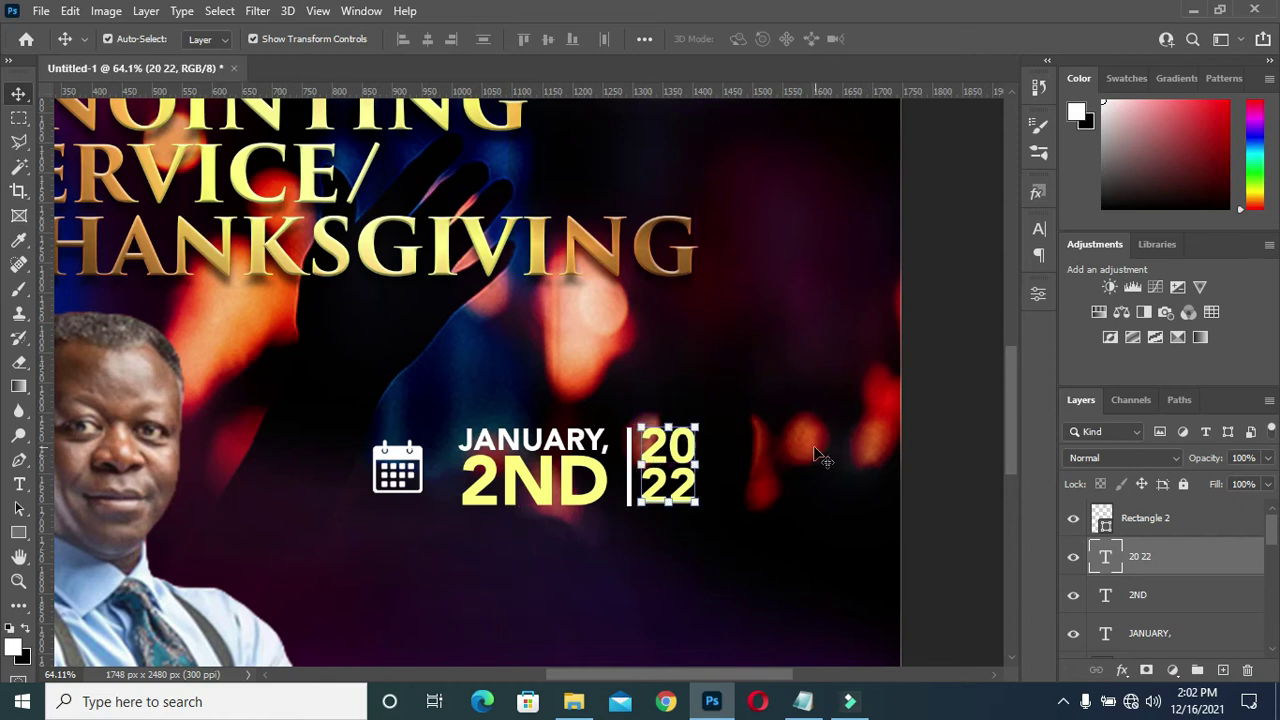
drag(1170, 551, 1153, 525)
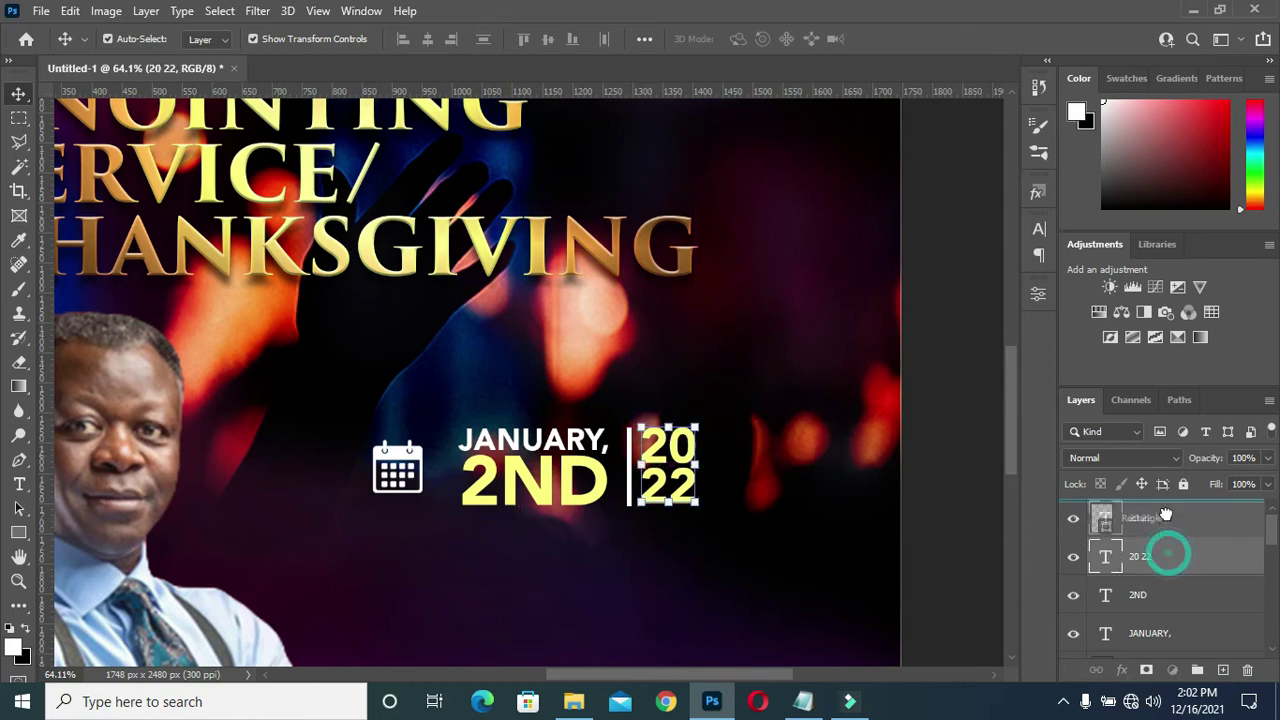
click(1165, 557)
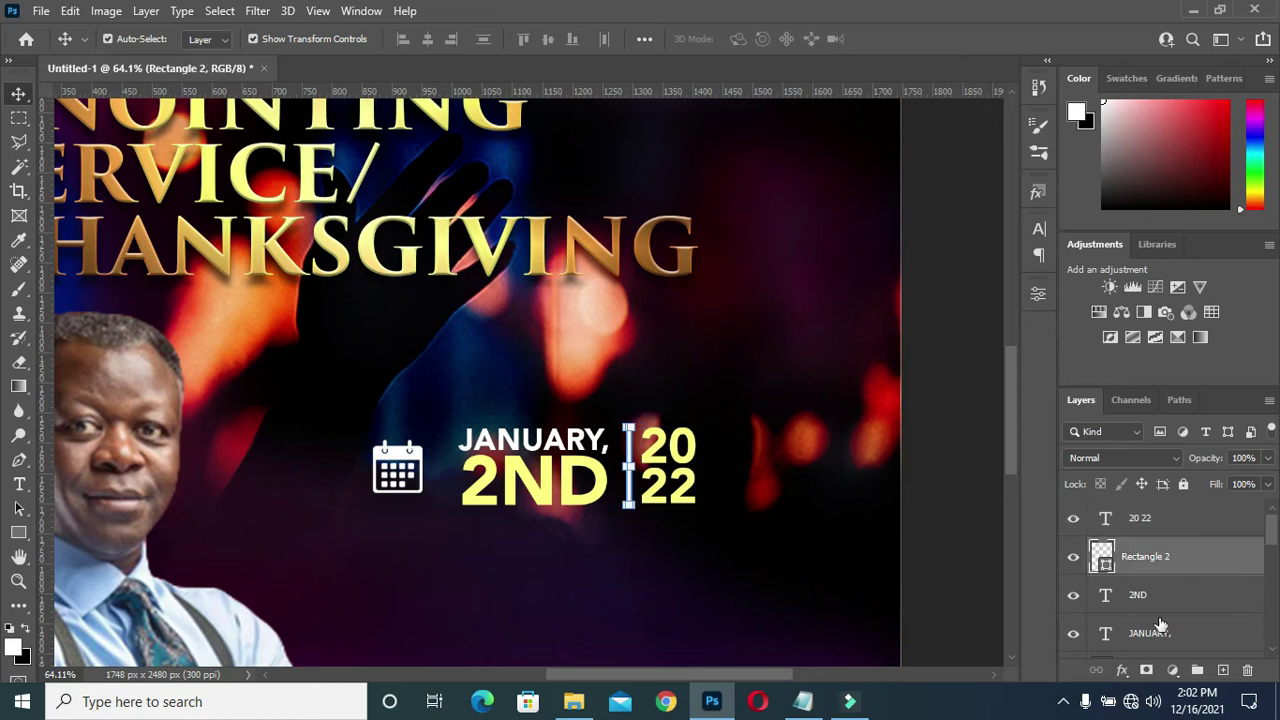
- Group the Calendar, JANUARY, 2ND, divider and 20 22 layers into a group named DATE
scroll(1165, 600, down, 2)
shift+click(1163, 597)
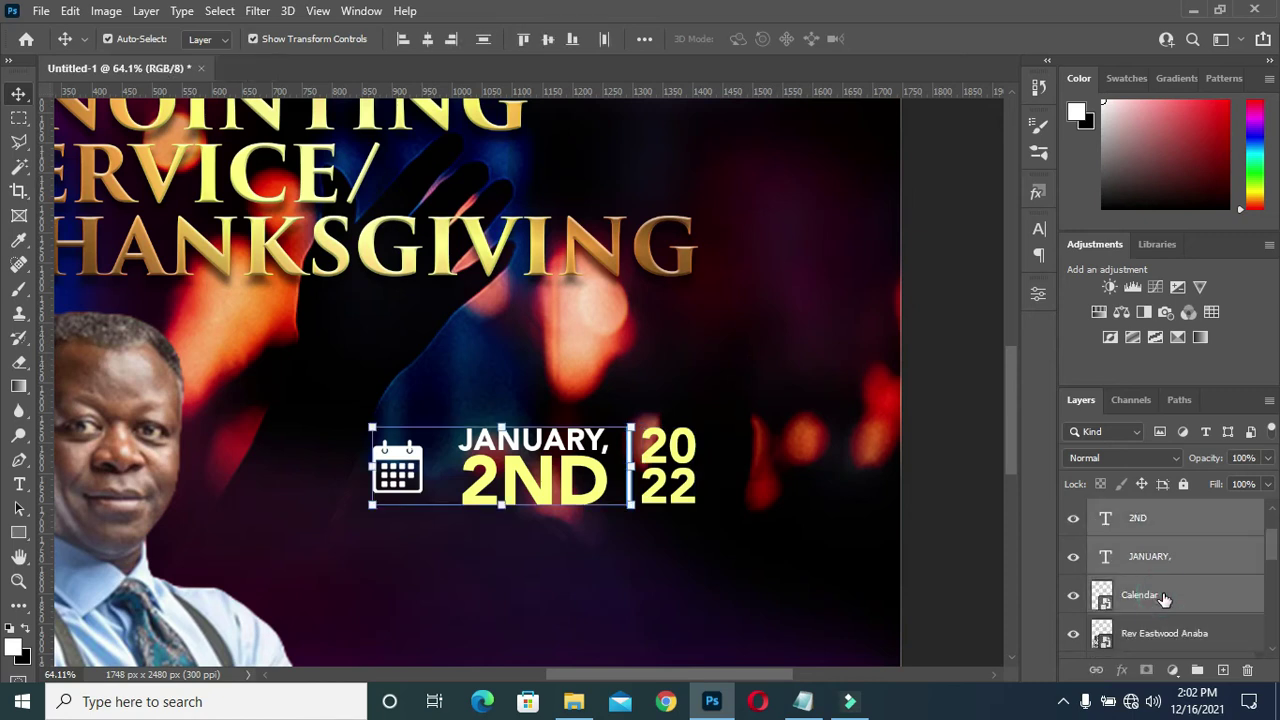
scroll(1163, 597, up, 1)
key(Left)
key(Left)
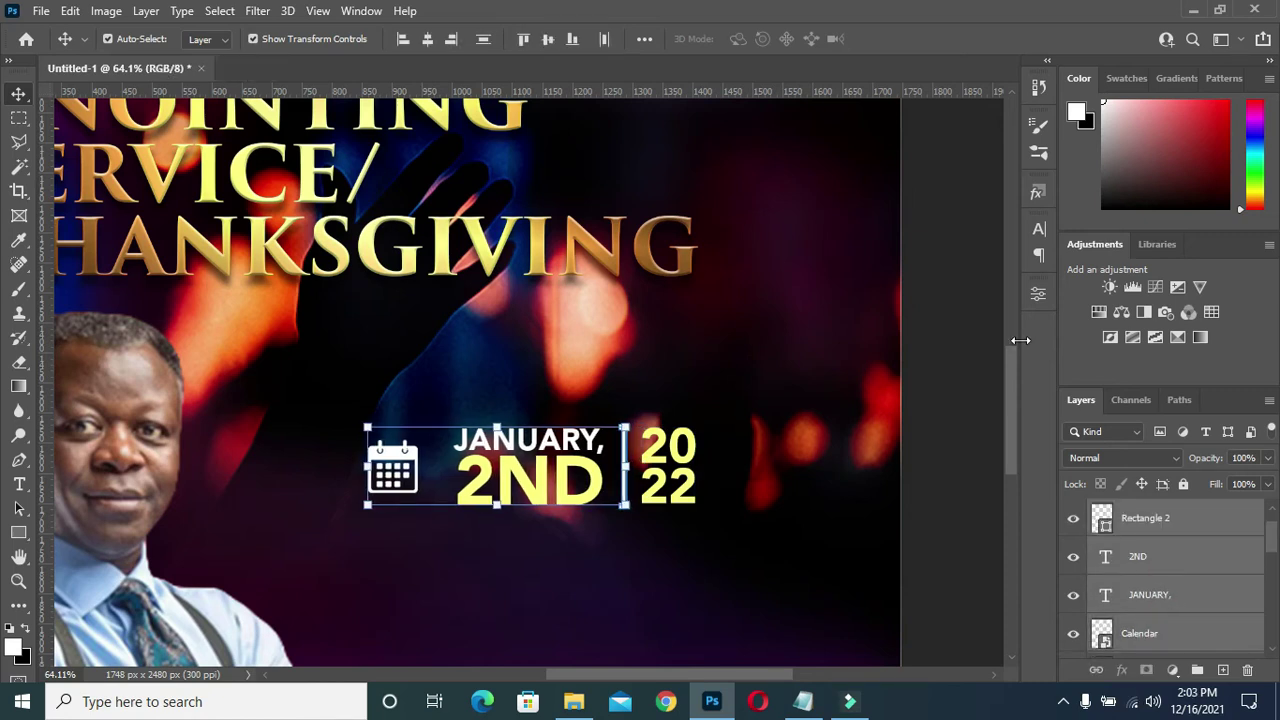
scroll(1128, 512, up, 1)
shift+click(1158, 519)
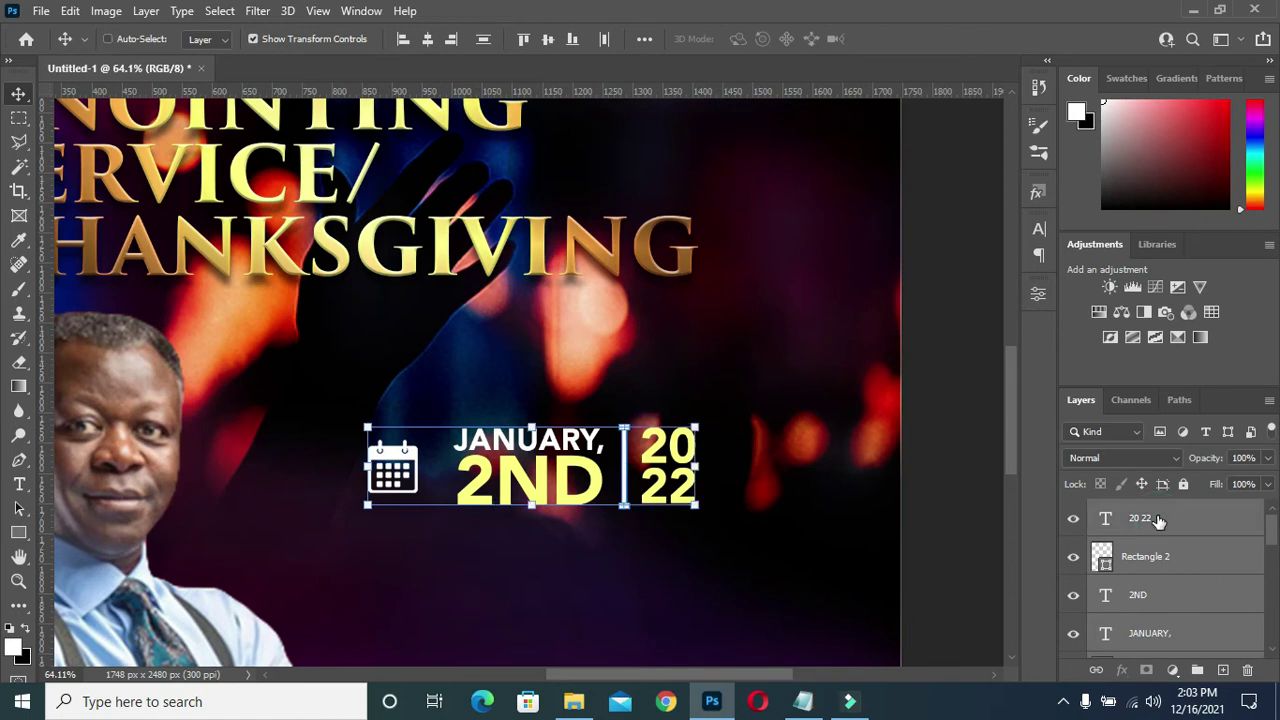
key(ctrl+g)
double_click(1140, 511)
text(DATE)
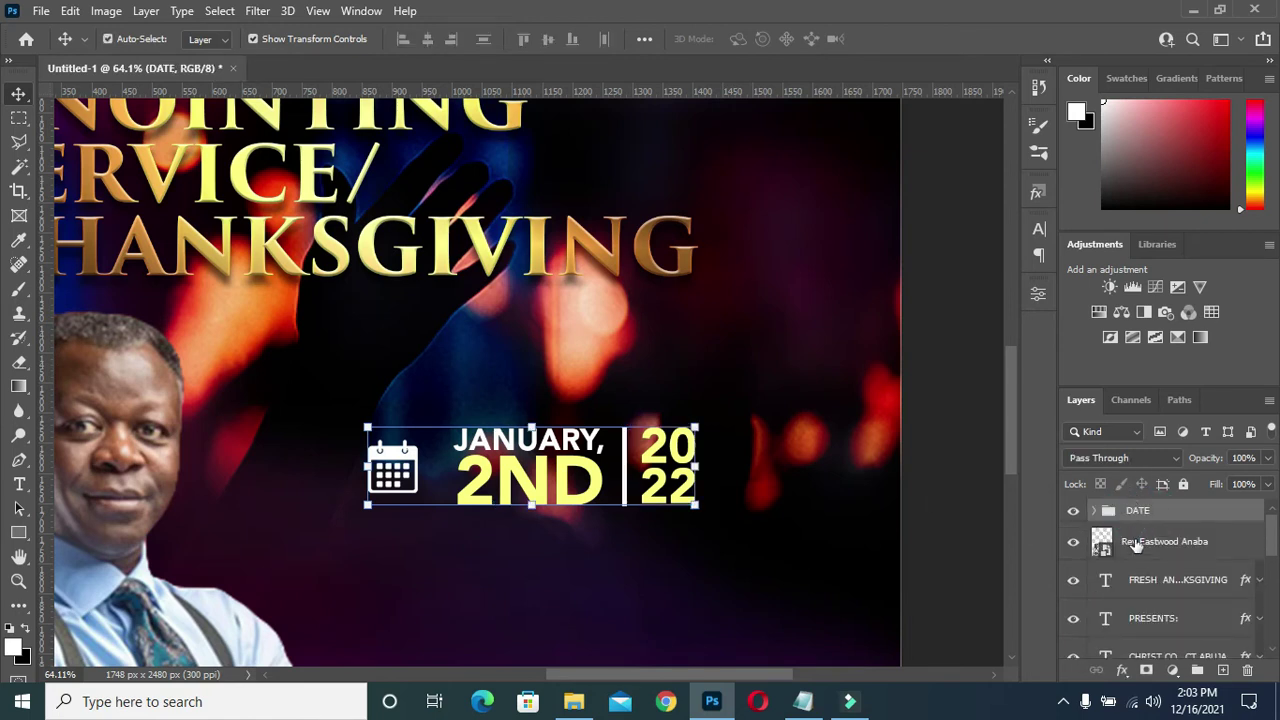
- Copy the 9:00AM time from the notes and reselect the 2ND text layer
click(1155, 541)
scroll(1157, 515, down, 1)
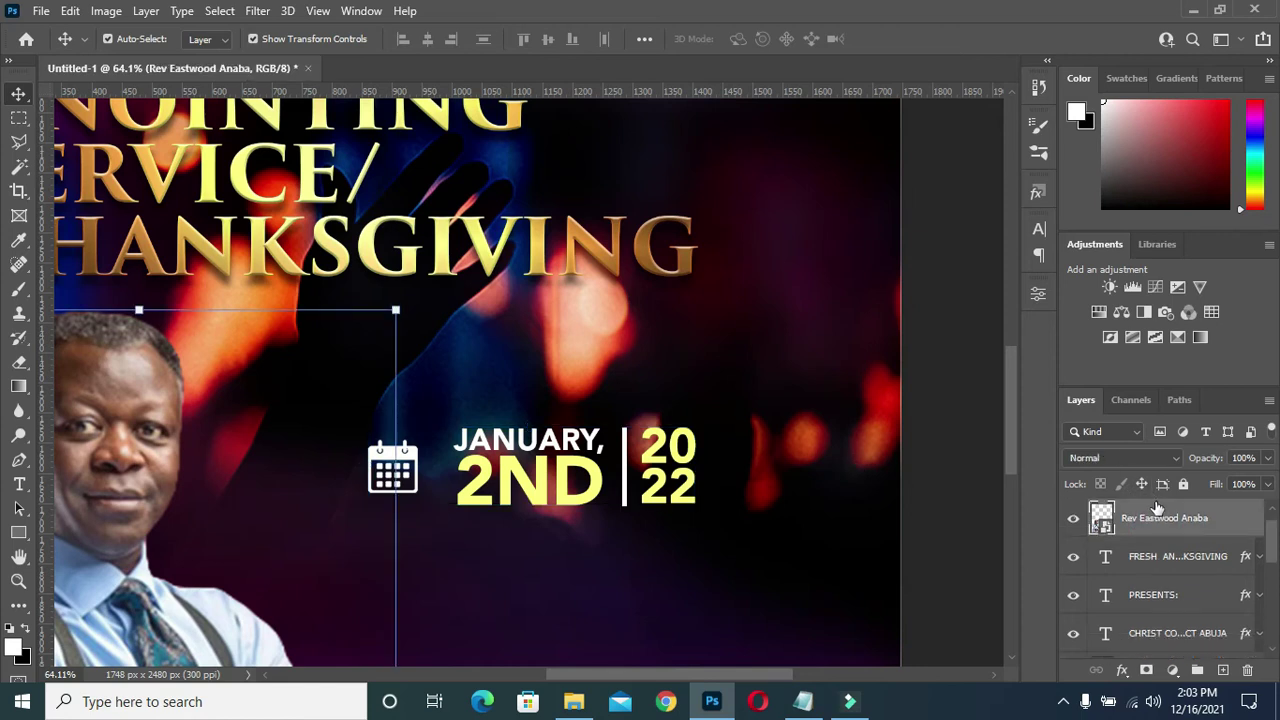
scroll(555, 410, down, 1)
scroll(555, 410, down, 1)
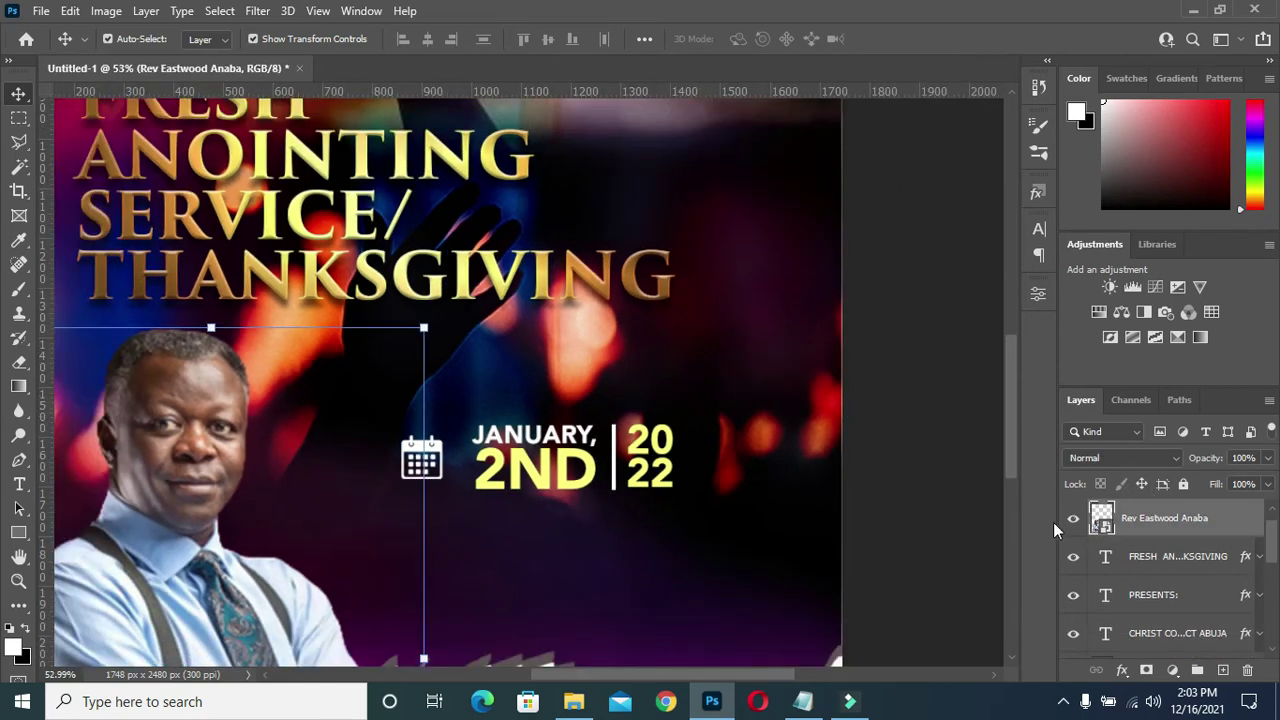
click(803, 702)
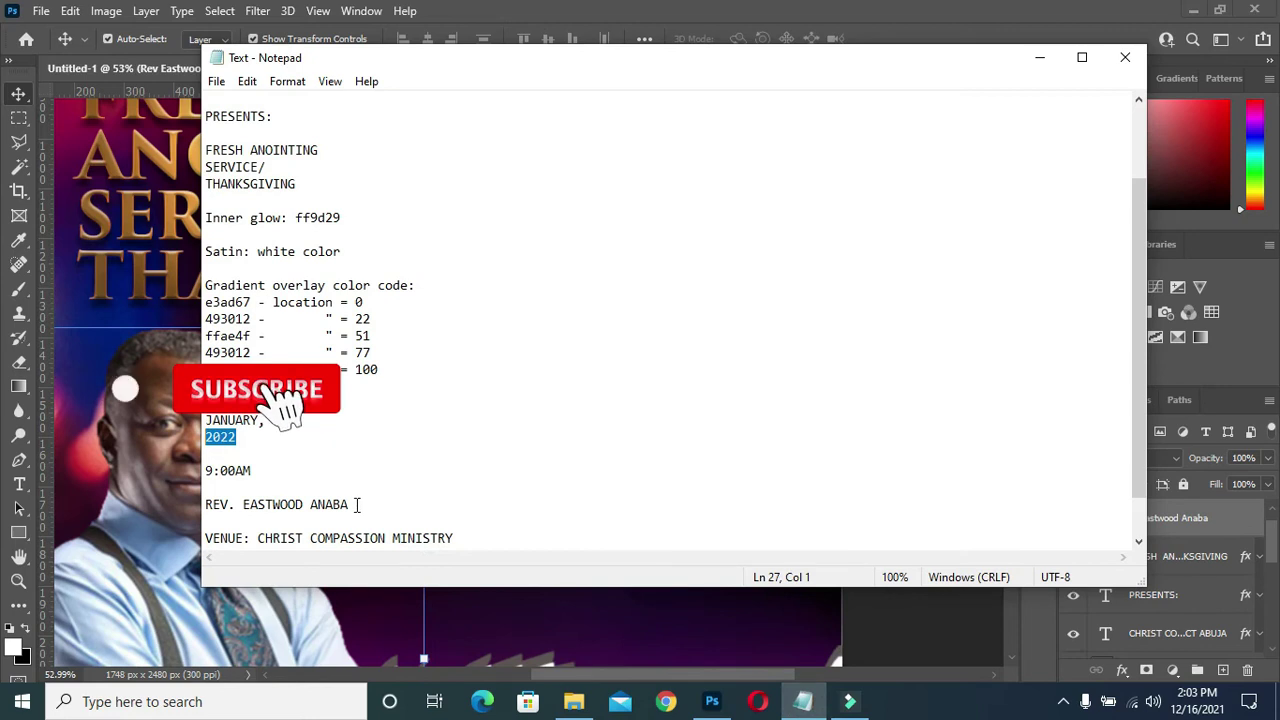
drag(255, 470, 205, 470)
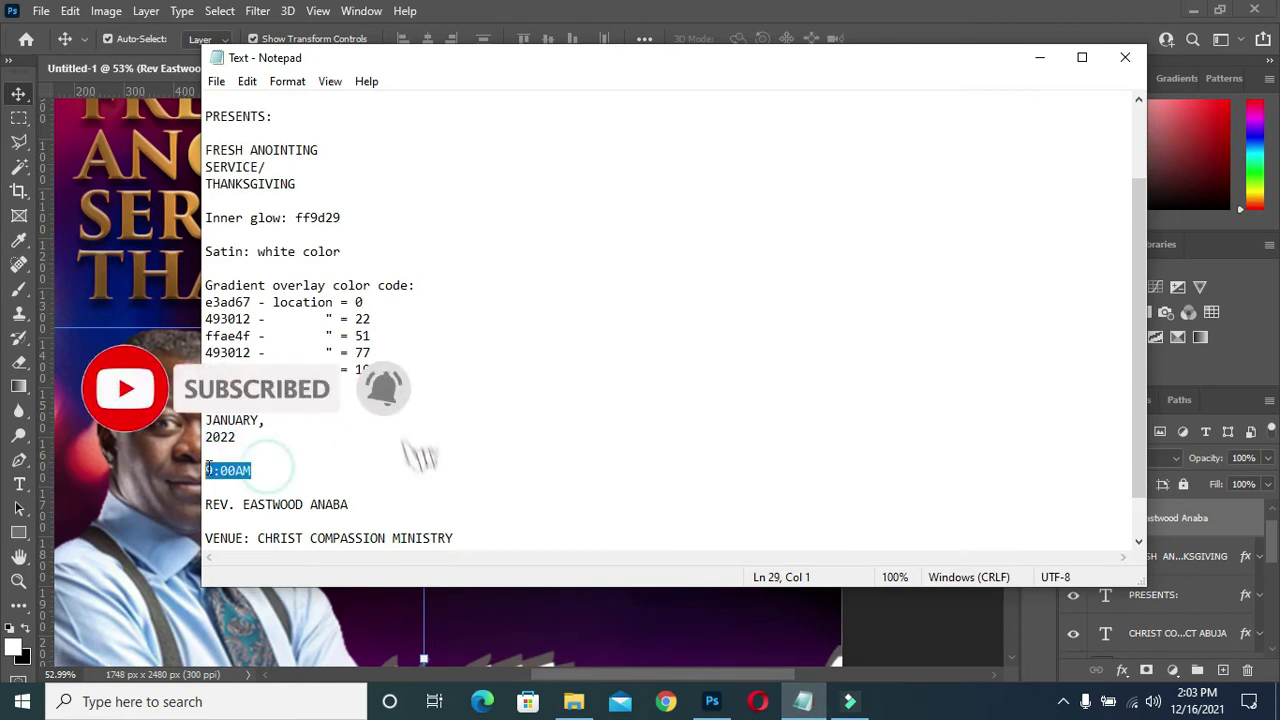
click(1039, 57)
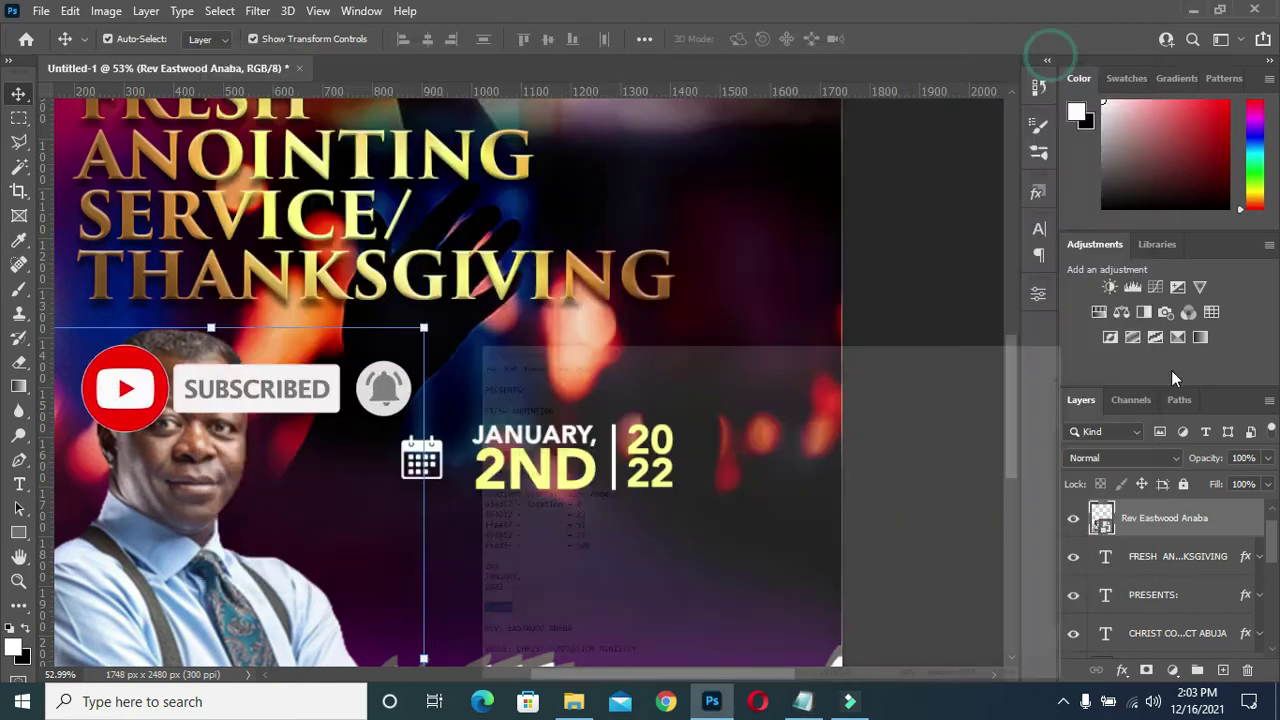
scroll(729, 434, up, 2)
click(537, 485)
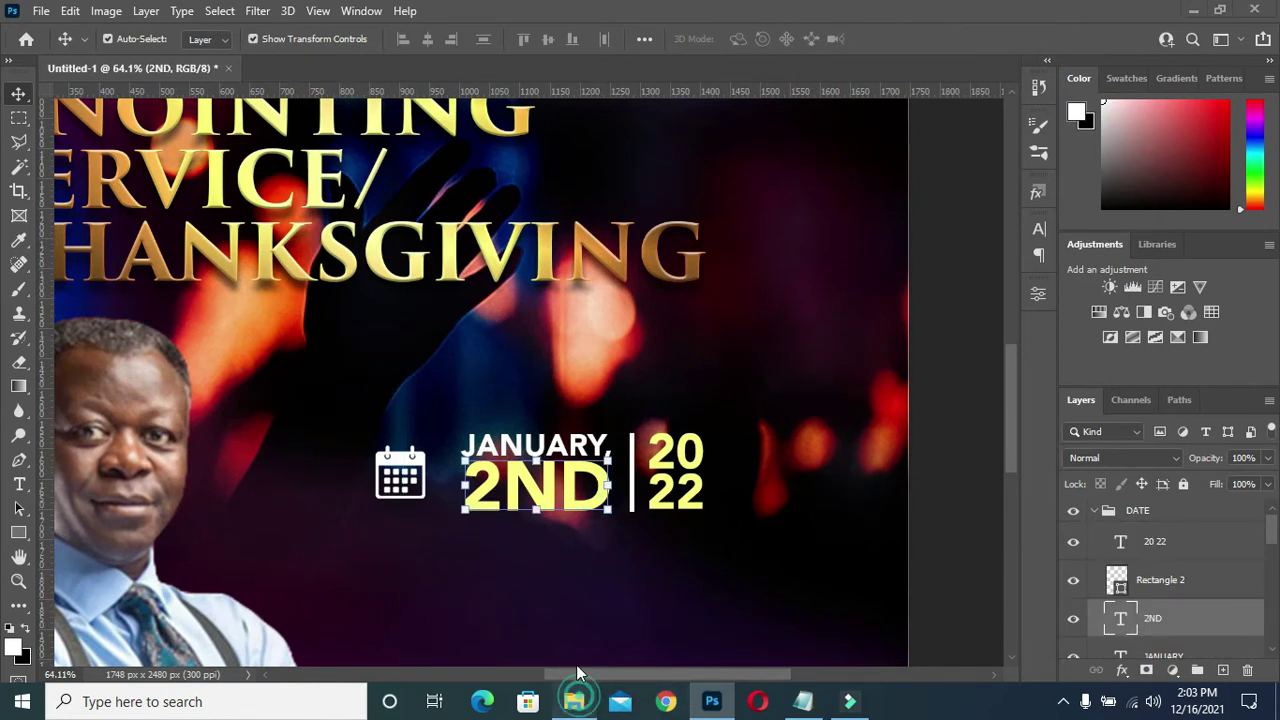
- Place the Time clock image, scaled to about 21%, just below the calendar icon
click(573, 701)
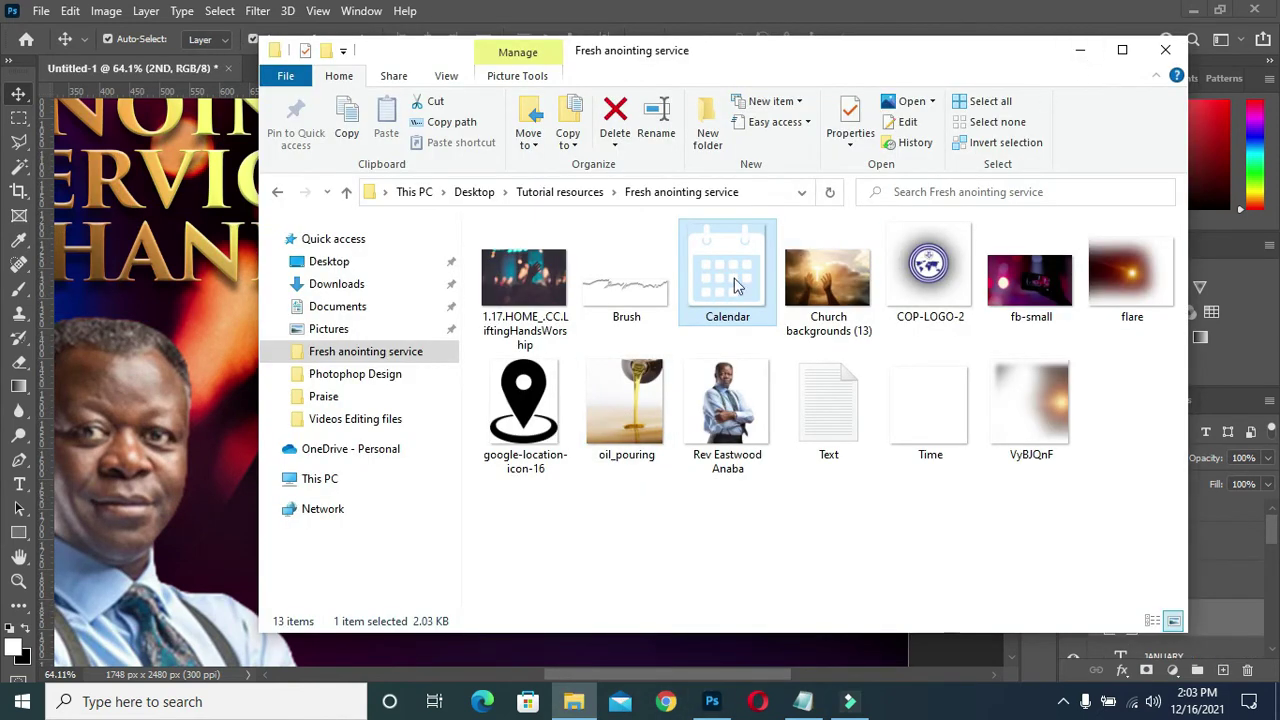
click(930, 410)
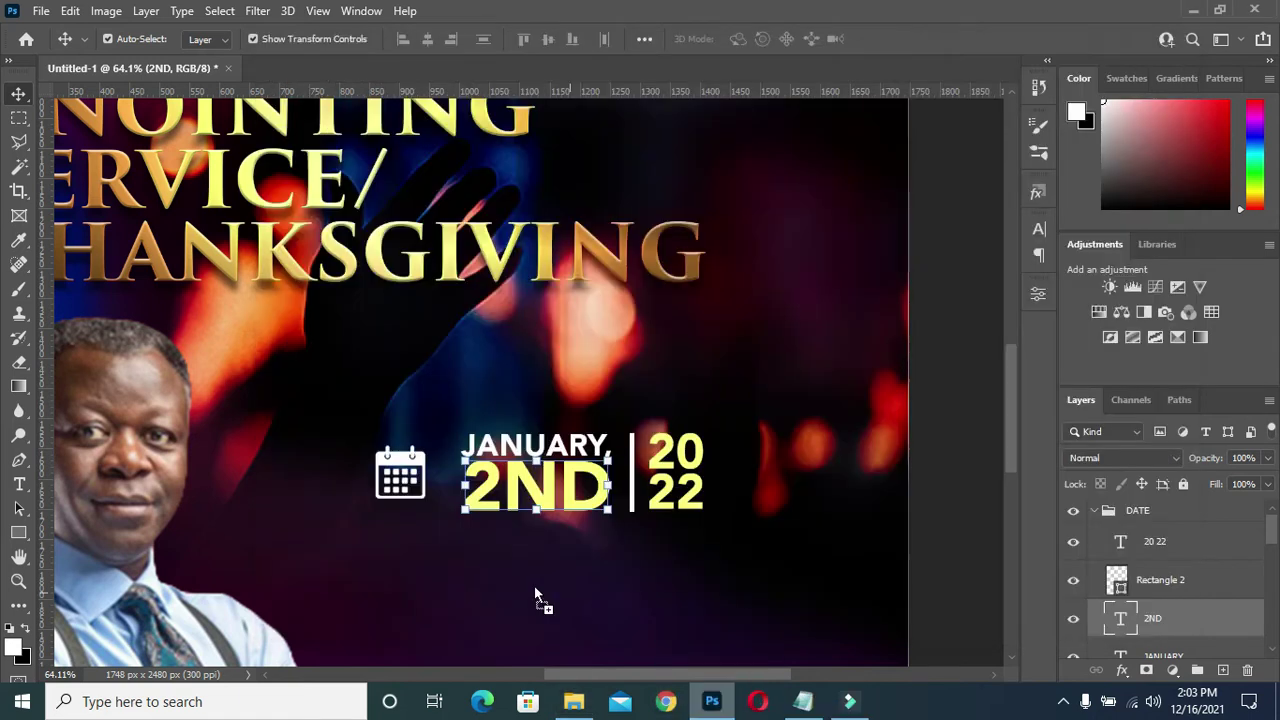
drag(711, 706, 393, 556)
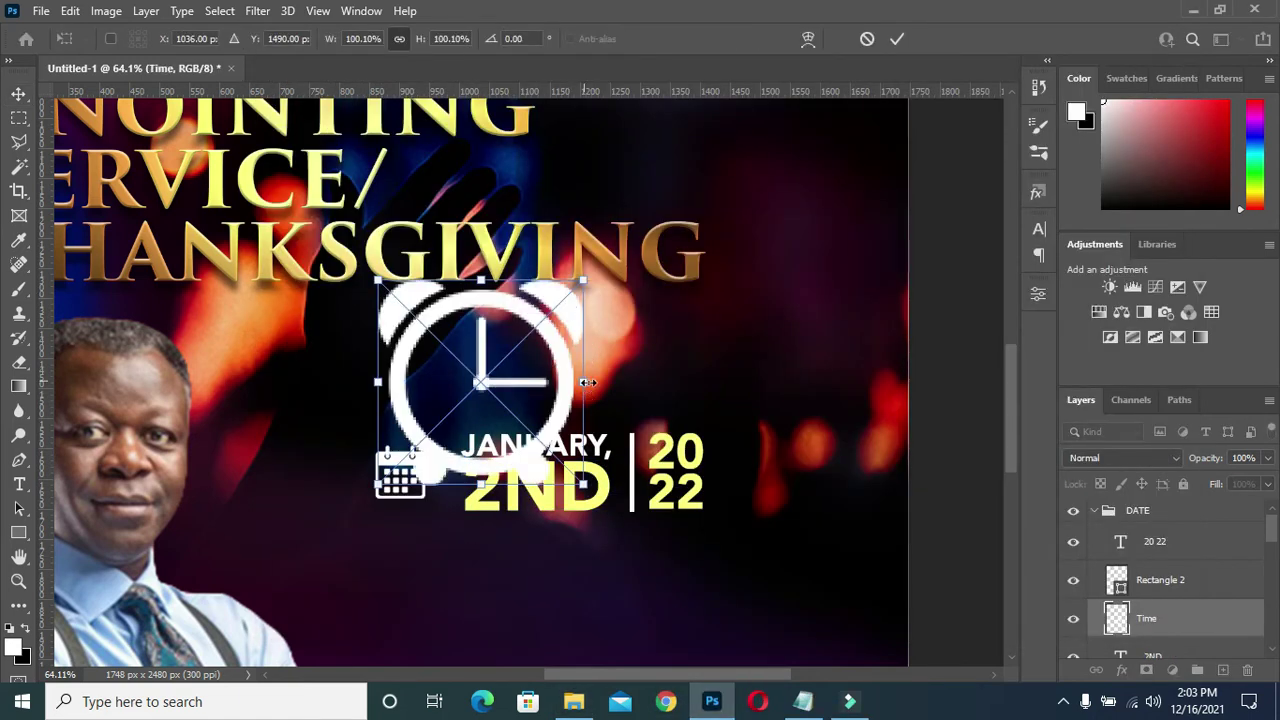
drag(1175, 627, 1150, 508)
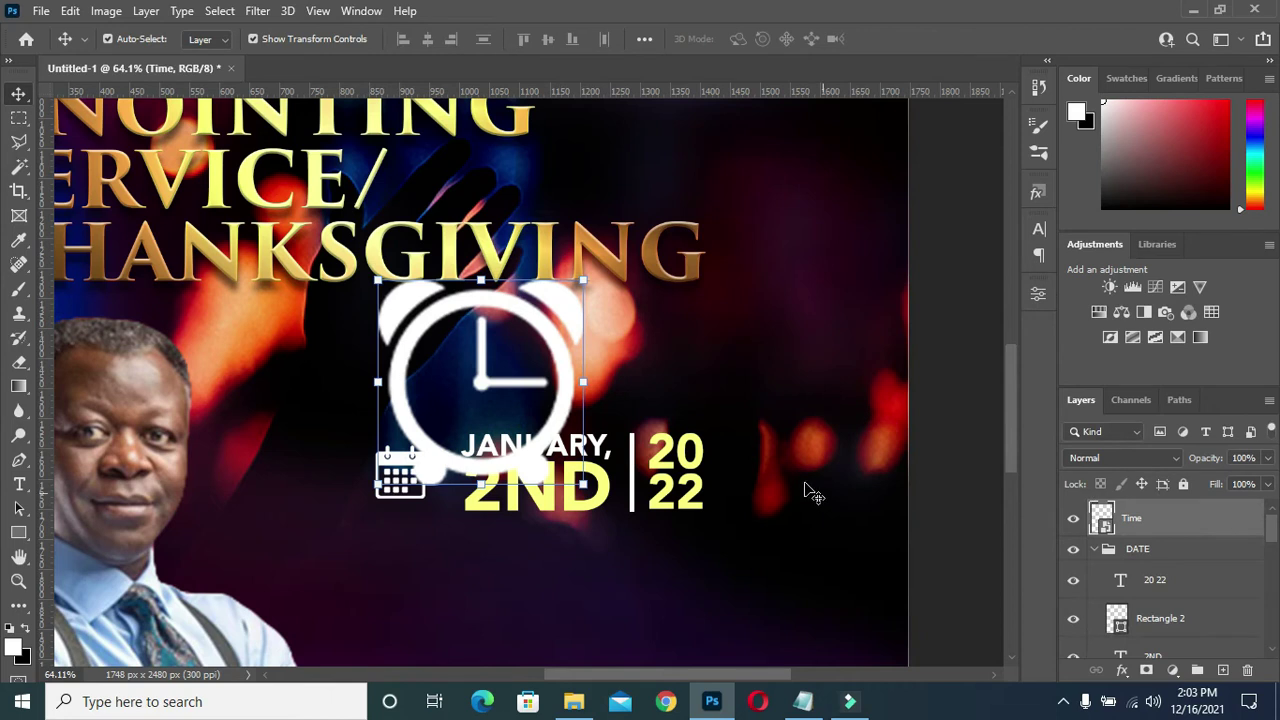
drag(582, 382, 420, 396)
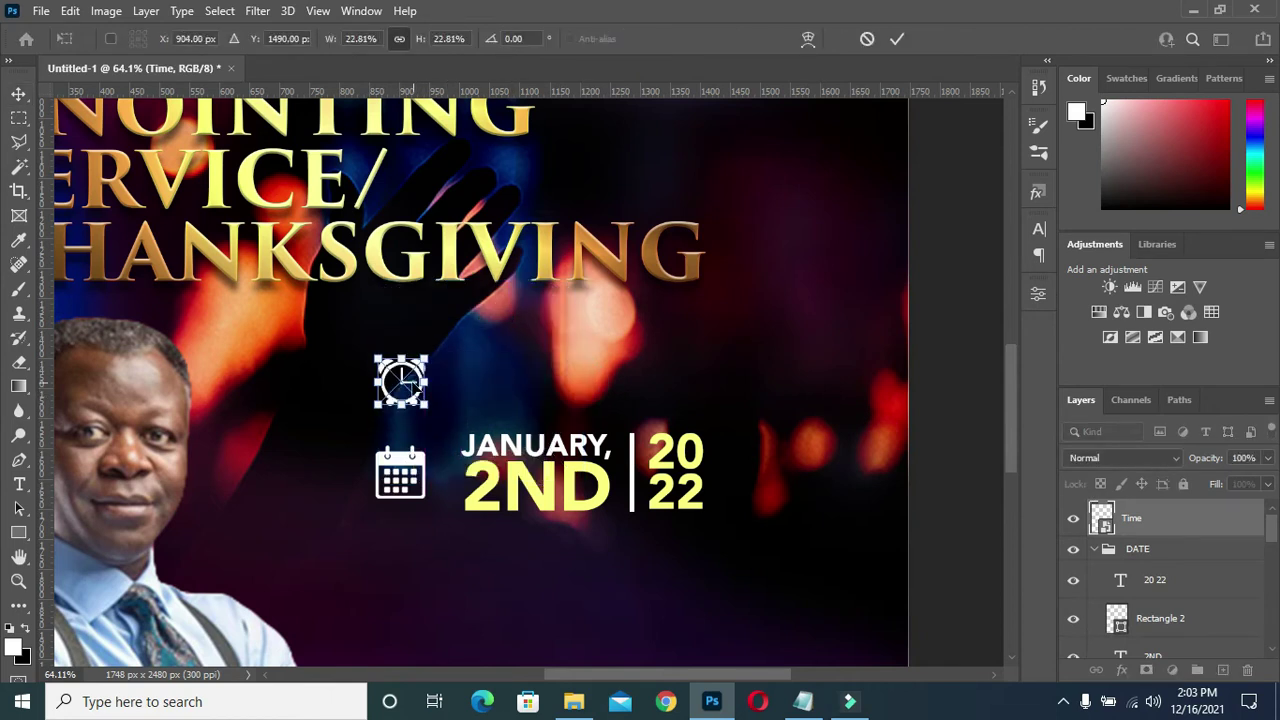
drag(416, 393, 412, 558)
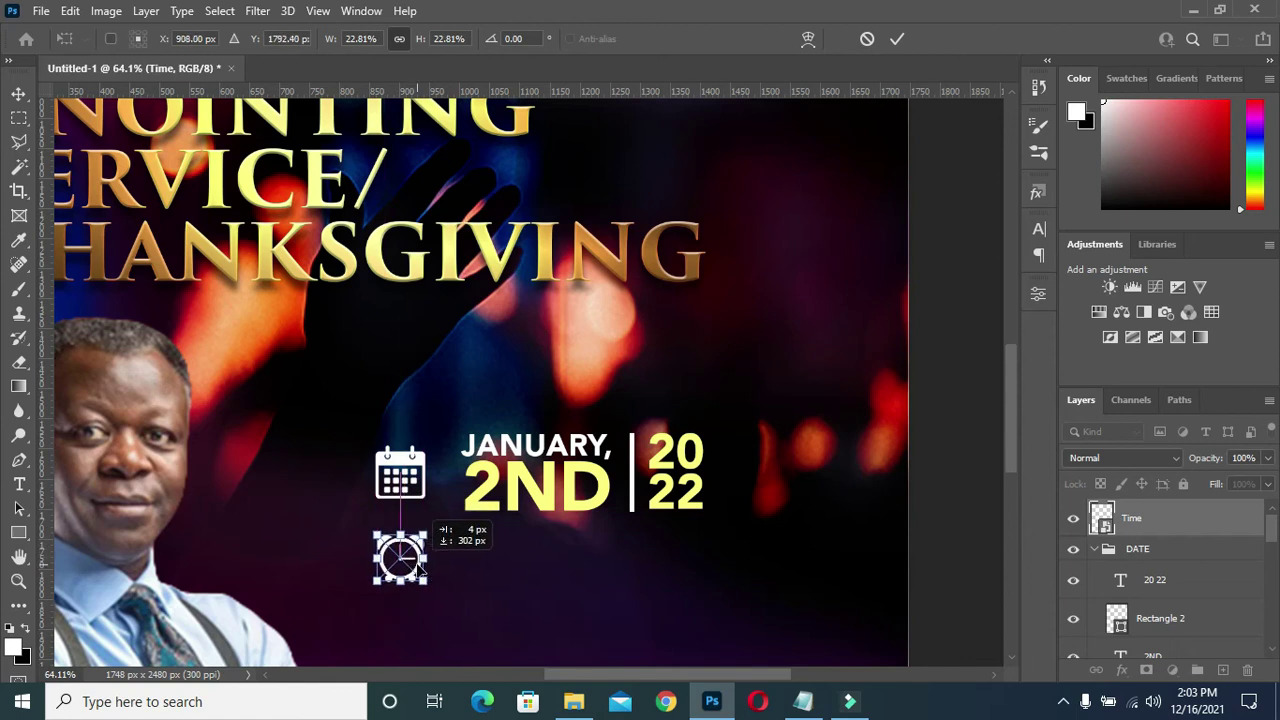
mouse_move(412, 558)
mouse_down()
mouse_move(420, 585)
mouse_move(398, 557)
mouse_up()
click(897, 38)
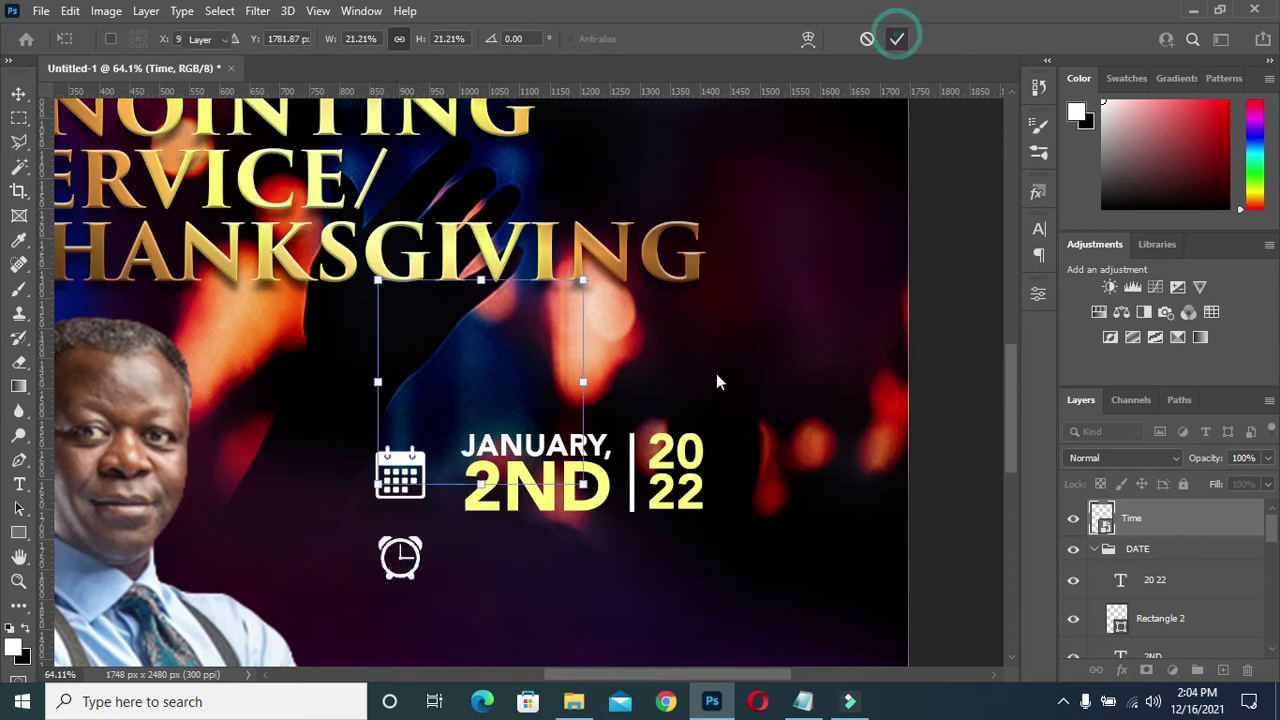
click(521, 499)
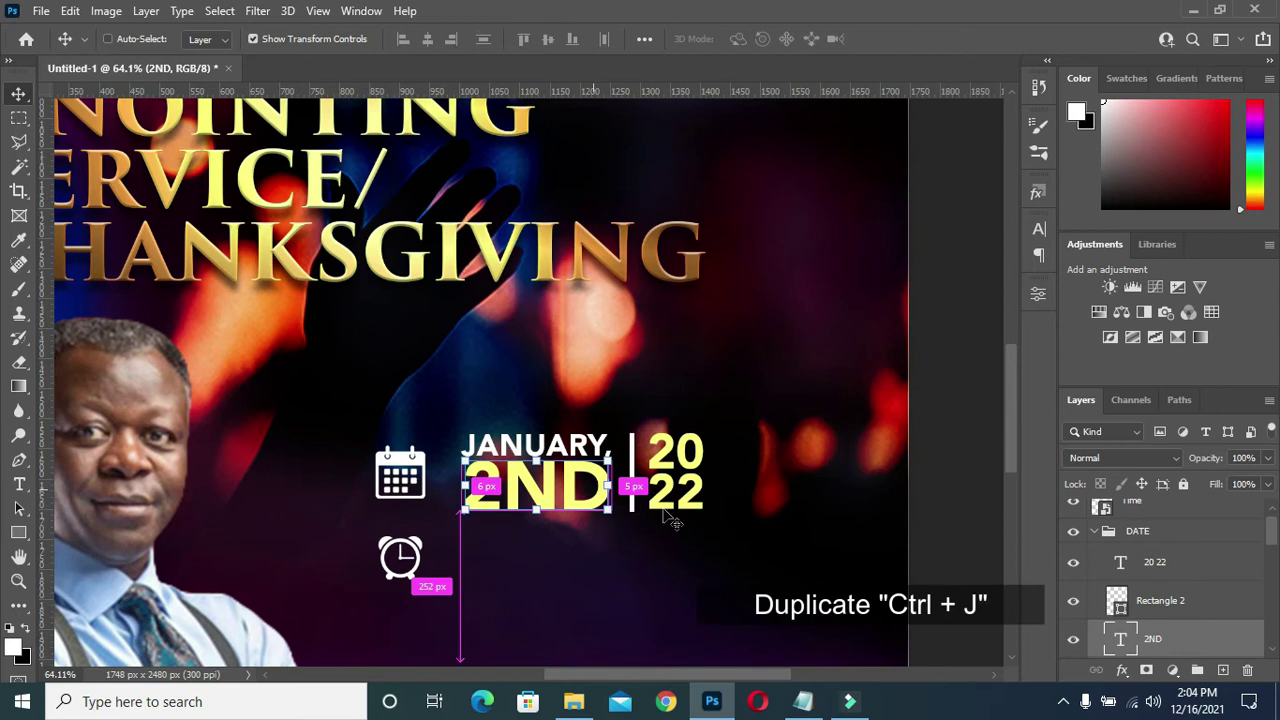
- Duplicate 2ND beside the clock, change it to 9:00AM, and shrink it to about 95%
scroll(1223, 643, down, 1)
key(ctrl+j)
mouse_move(1188, 562)
mouse_down()
mouse_move(1180, 480)
mouse_move(1168, 510)
mouse_up()
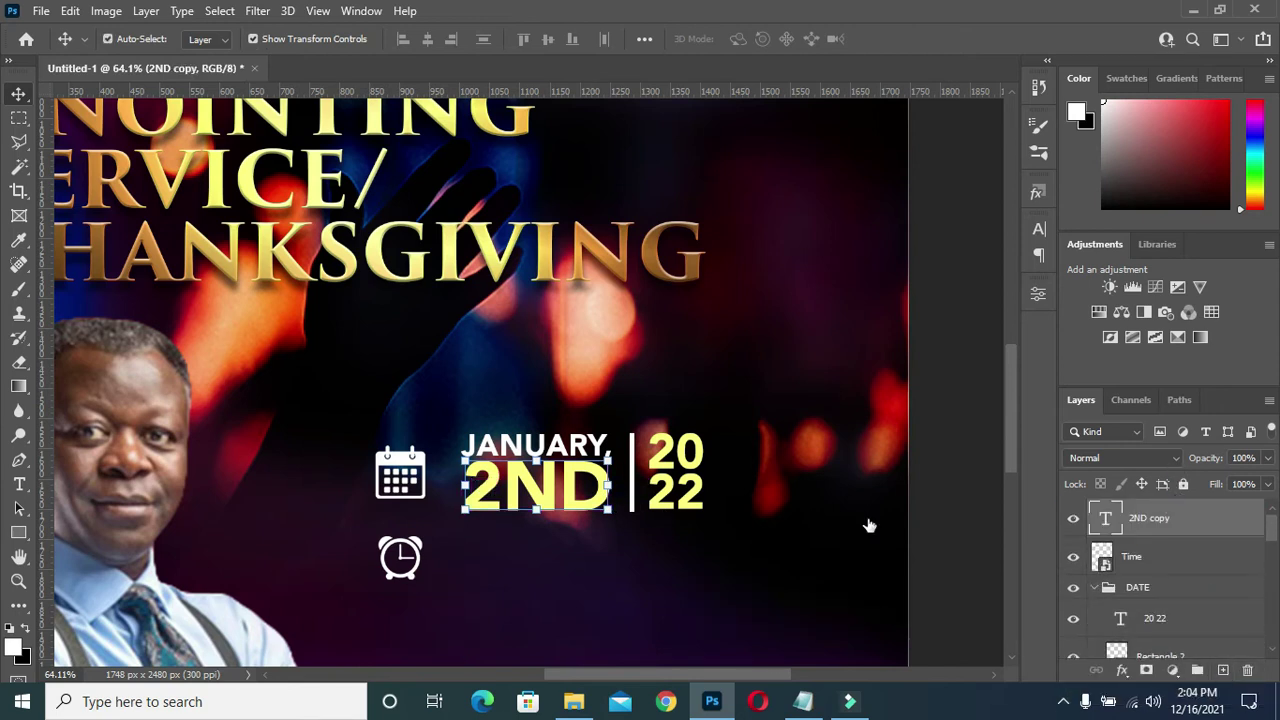
drag(553, 492, 546, 566)
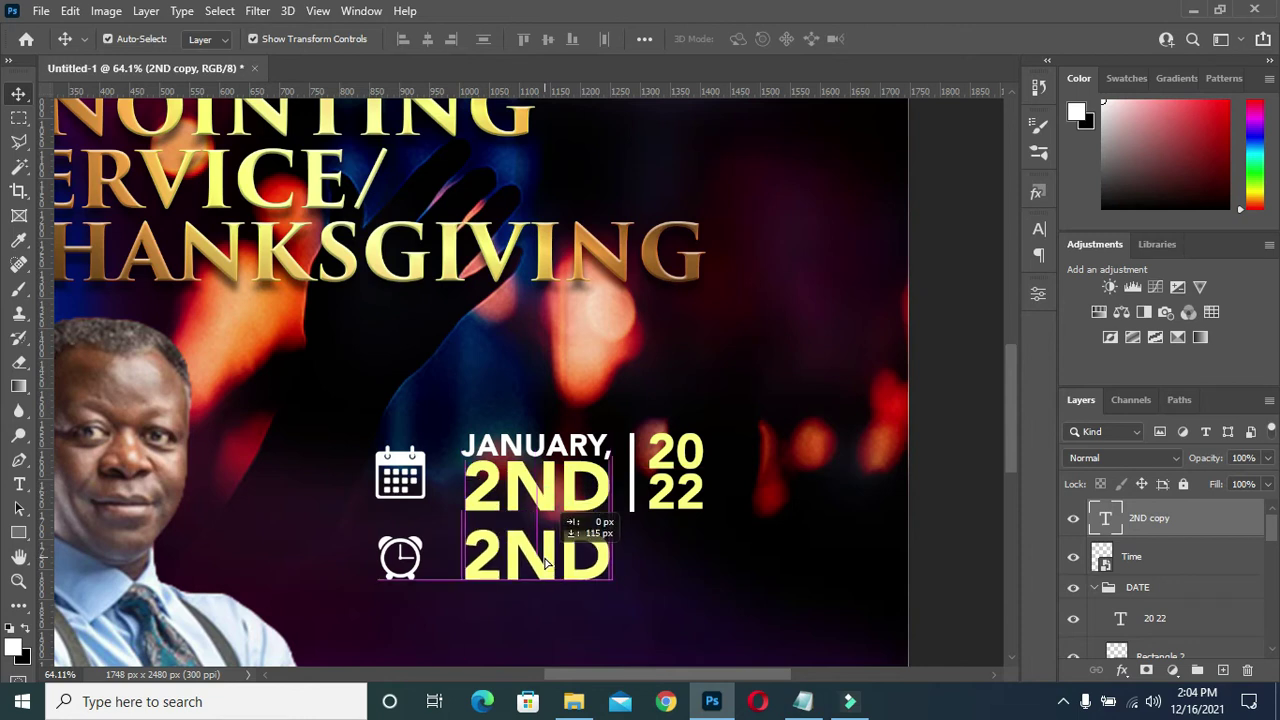
double_click(549, 566)
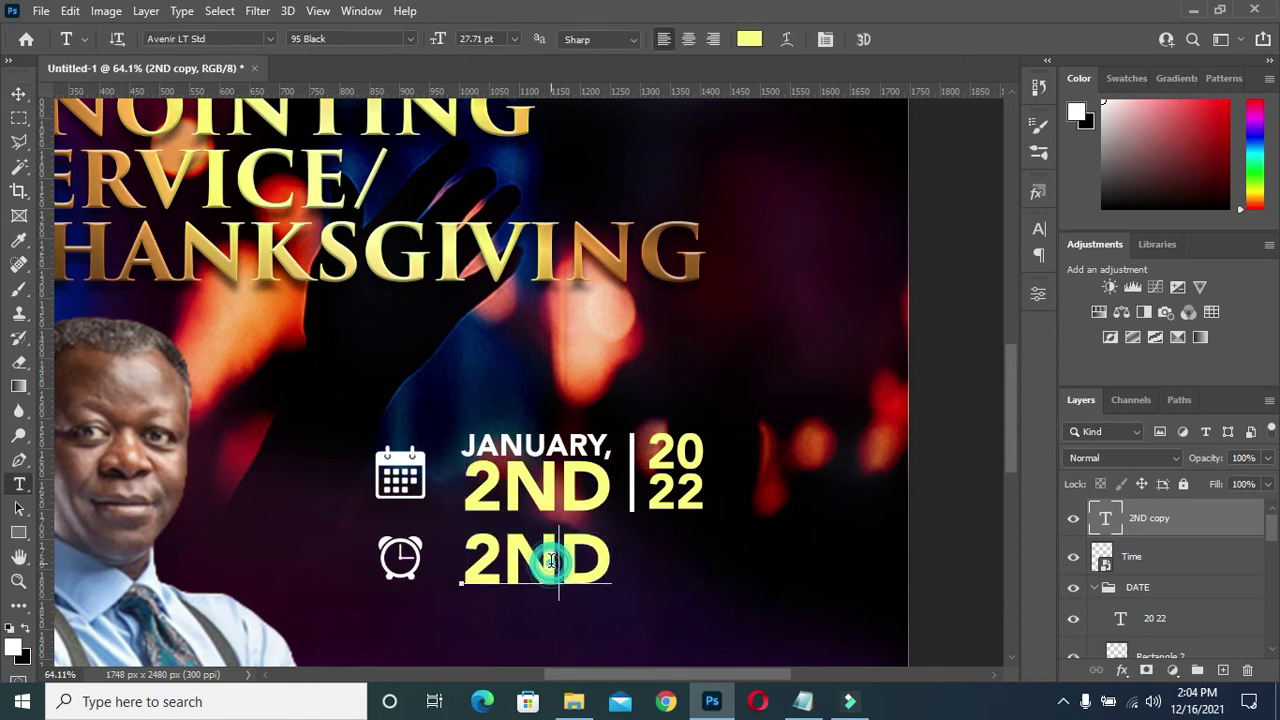
text(9:00AM)
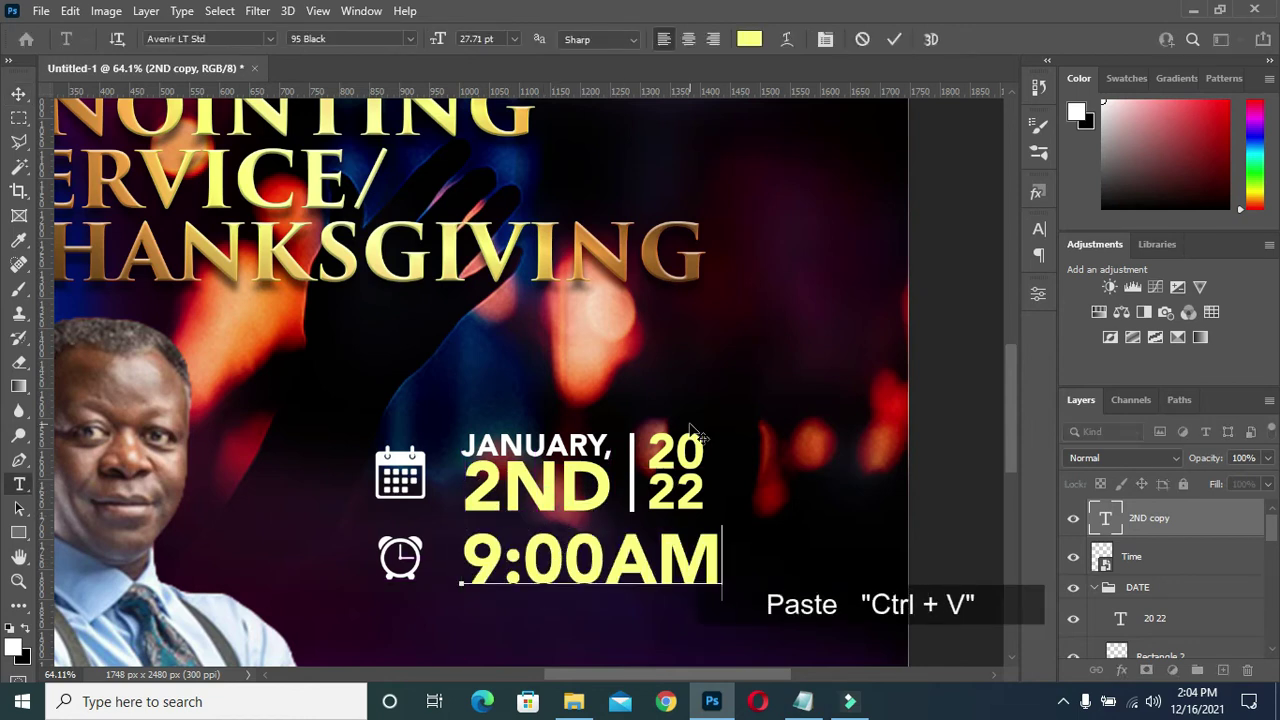
click(894, 39)
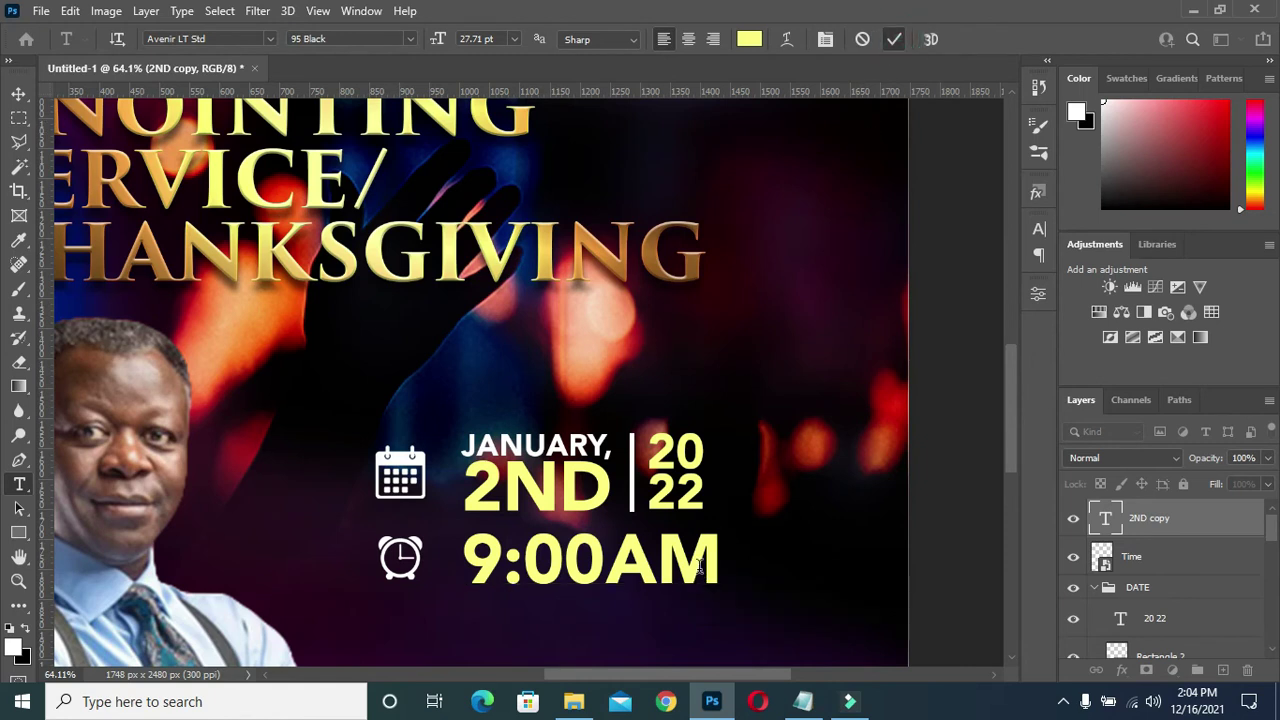
click(18, 93)
drag(718, 585, 707, 592)
click(928, 39)
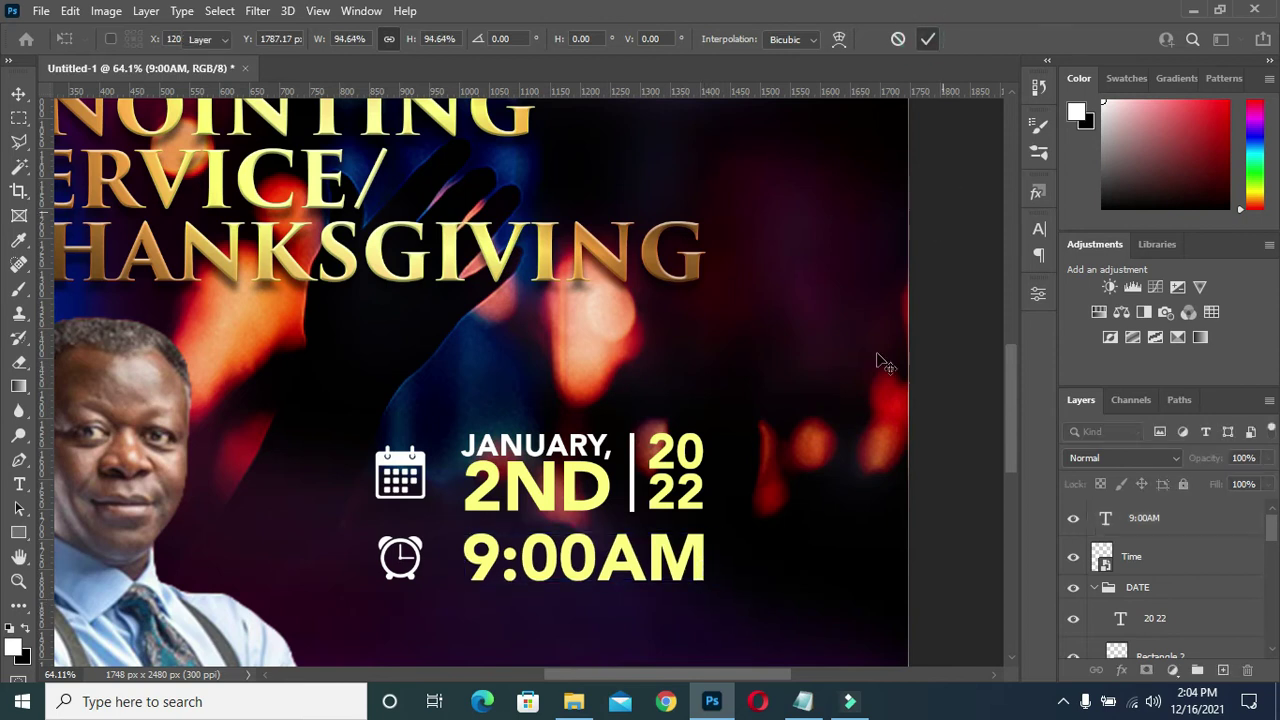
scroll(632, 405, down, 5)
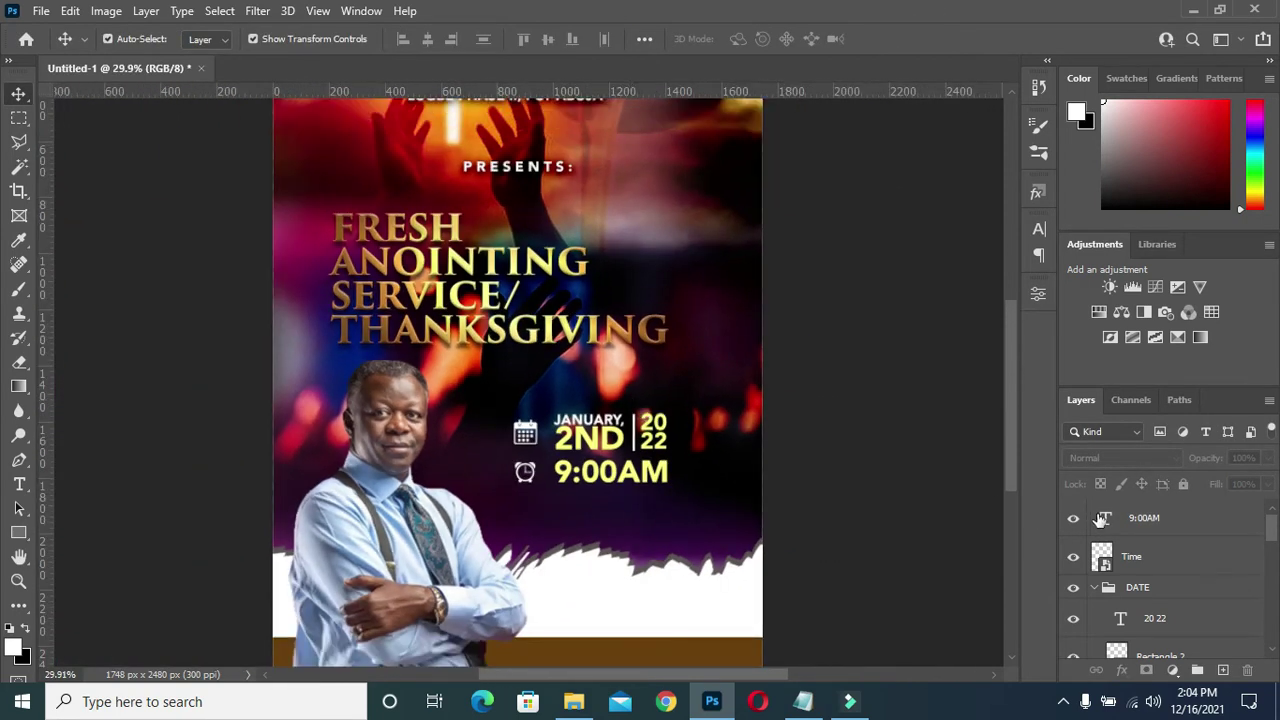
- Nudge the clock and 9:00AM up and group them into a group named TIME
click(1150, 558)
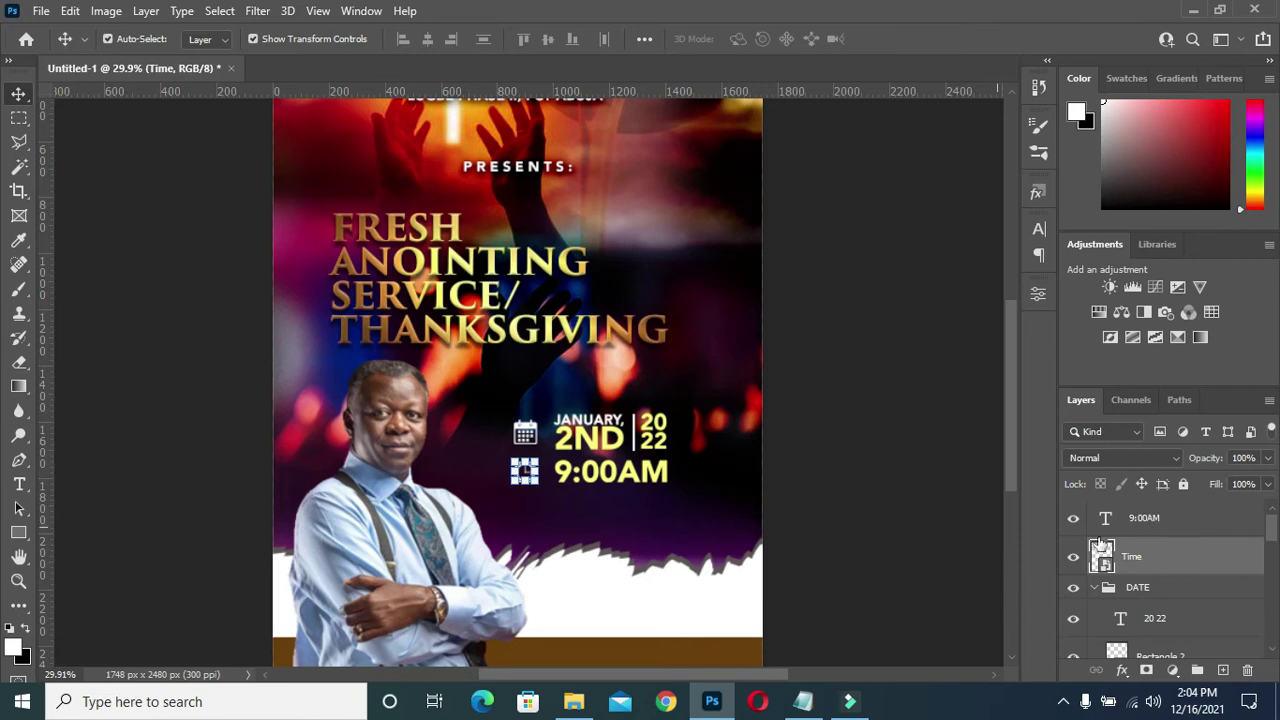
ctrl+click(1141, 522)
key(shift+Up)
key(shift+Up)
key(Up)
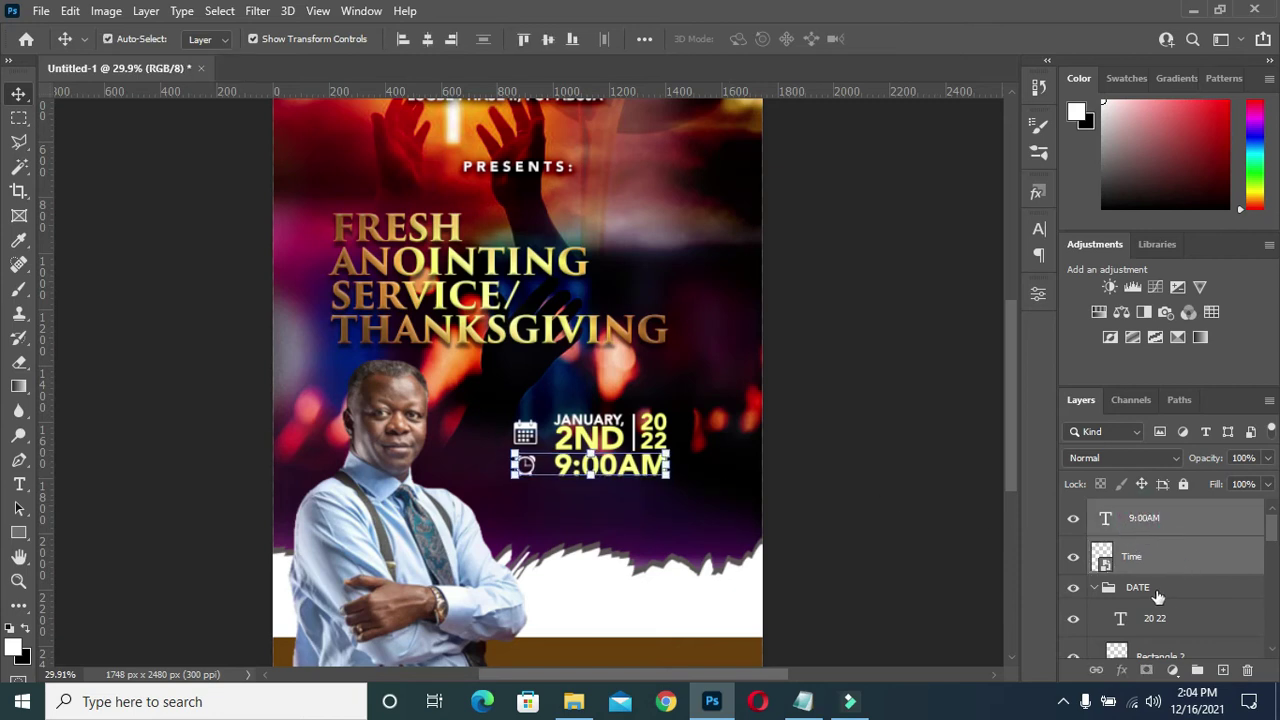
key(ctrl+g)
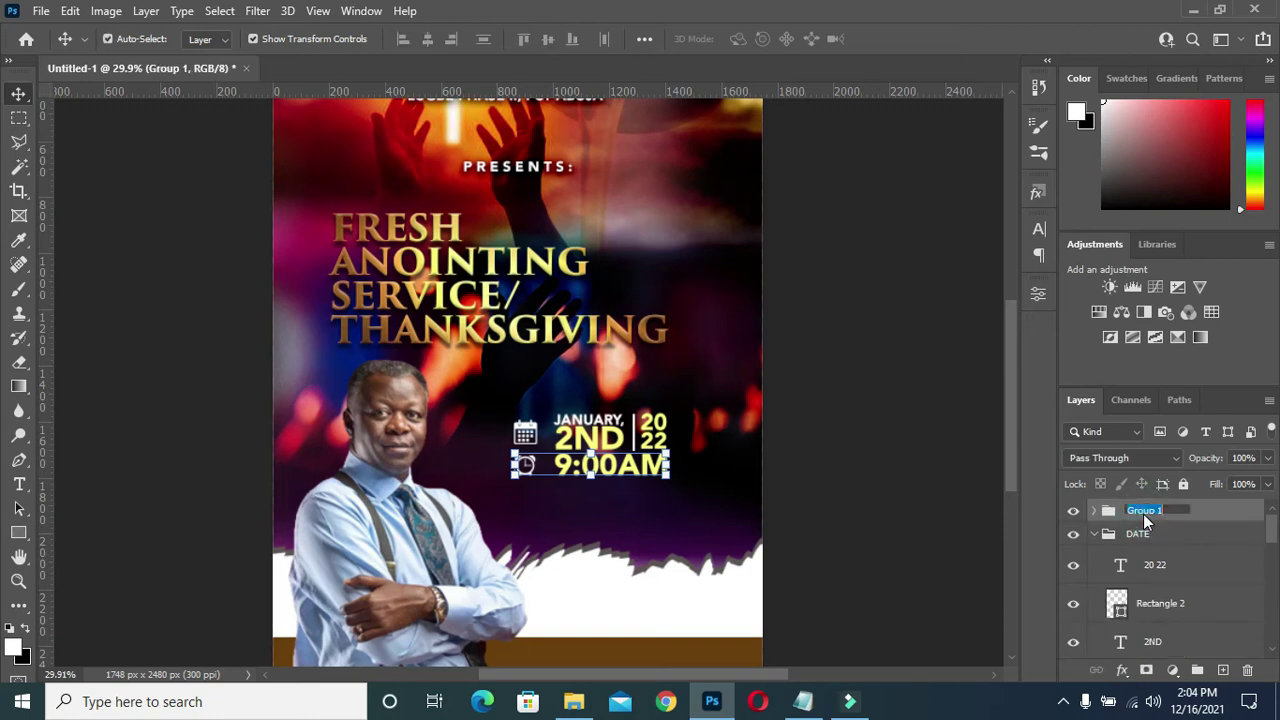
text(TIE)
key(Return)
click(1143, 515)
double_click(1144, 516)
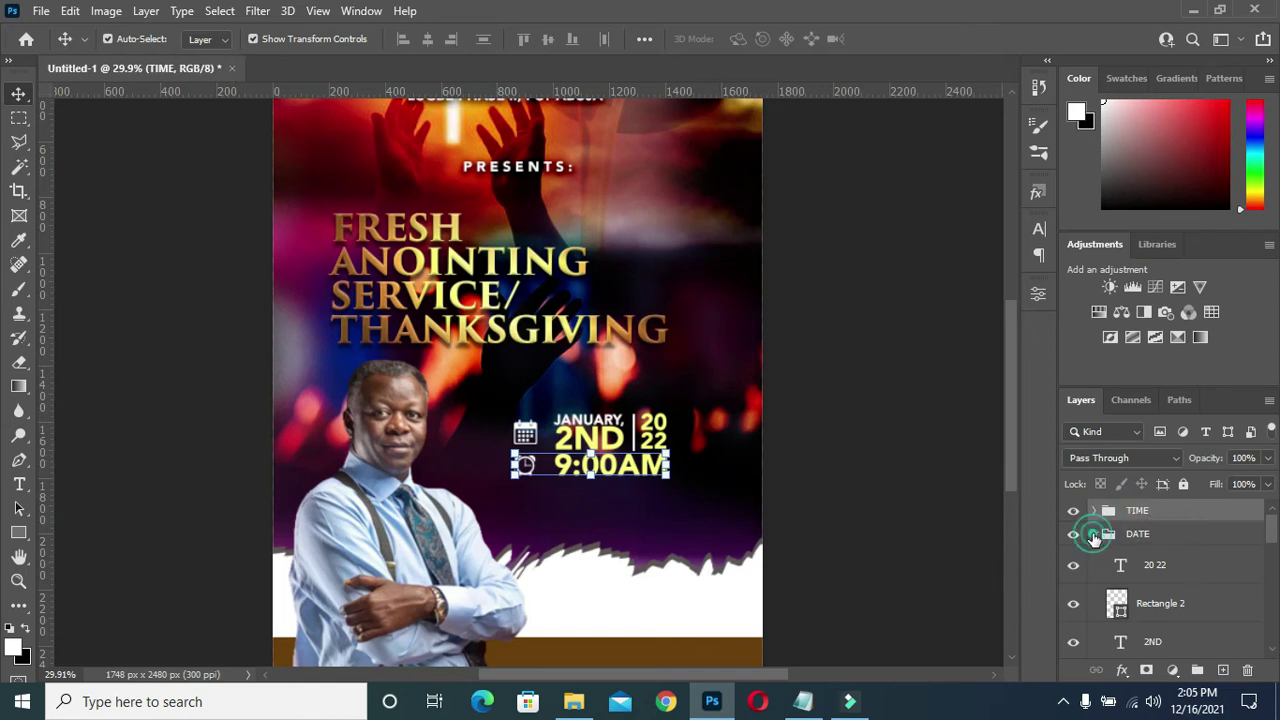
- Collapse DATE, expand TIME, select 9:00AM and reopen the Fresh anointing service folder
click(1094, 534)
click(1094, 510)
click(1155, 545)
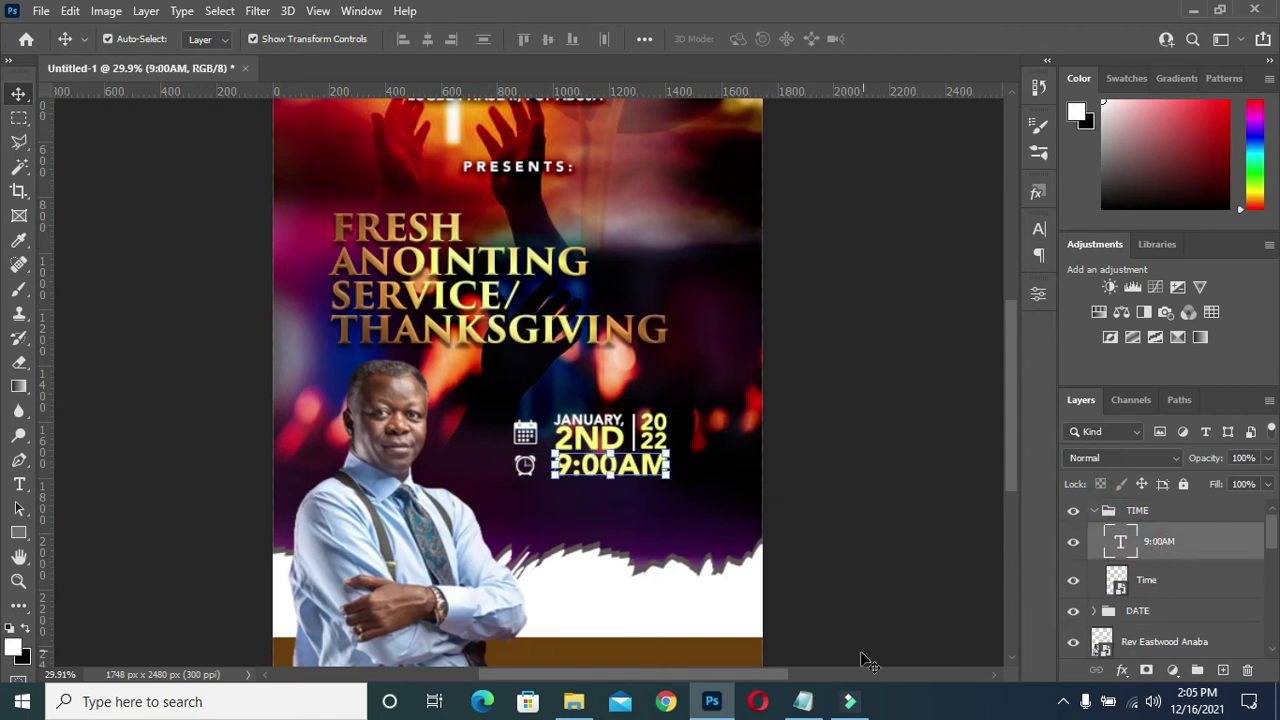
click(573, 701)
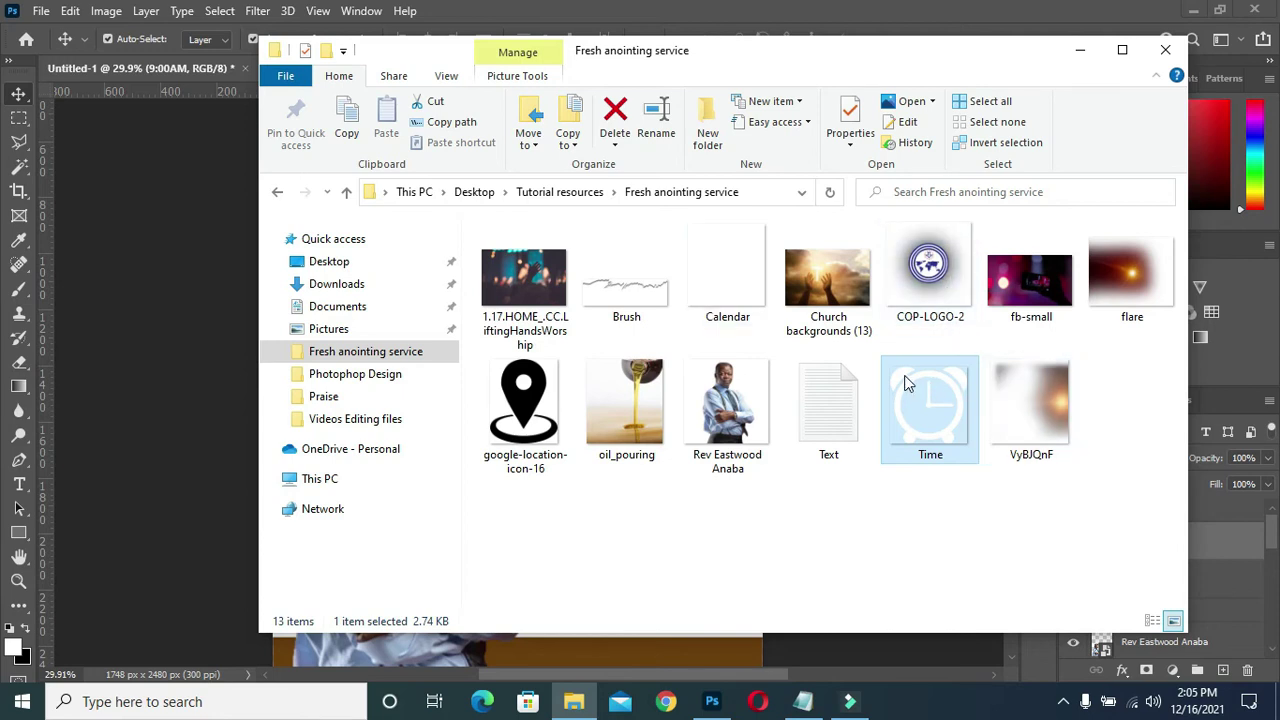
- Place the light-streak image over the date and time in Screen mode and add a mask
click(1108, 278)
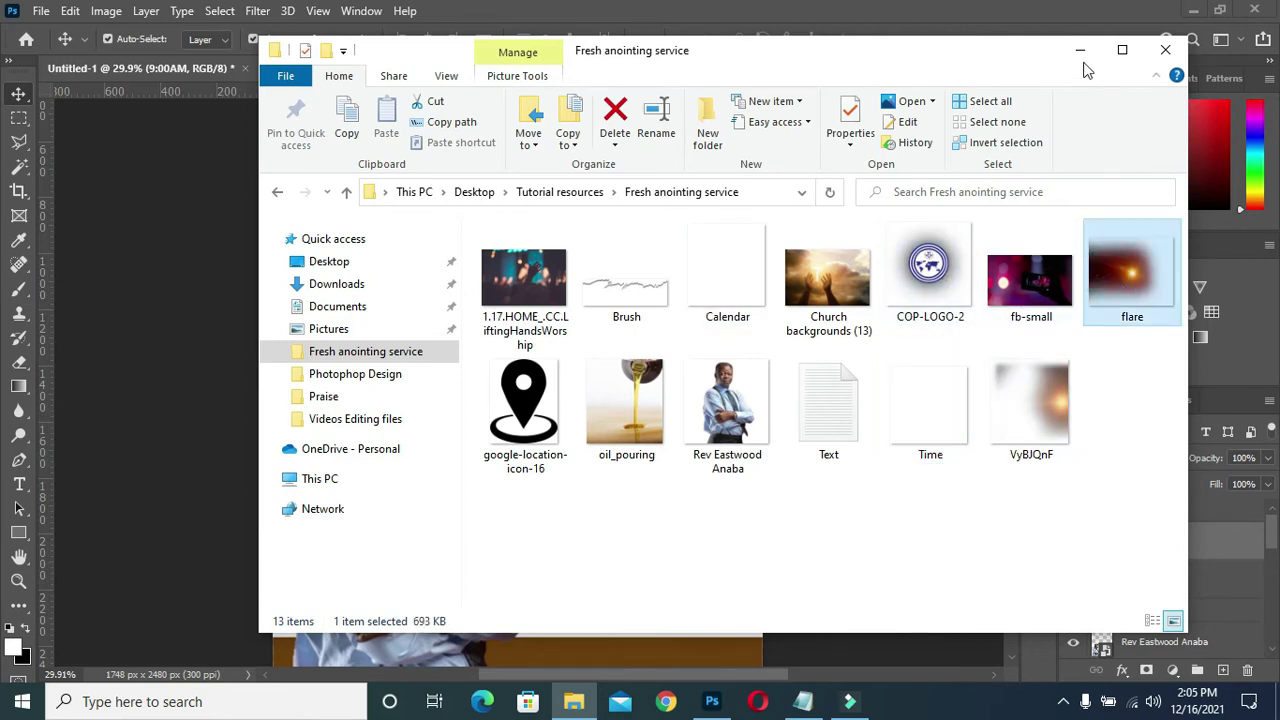
click(1080, 52)
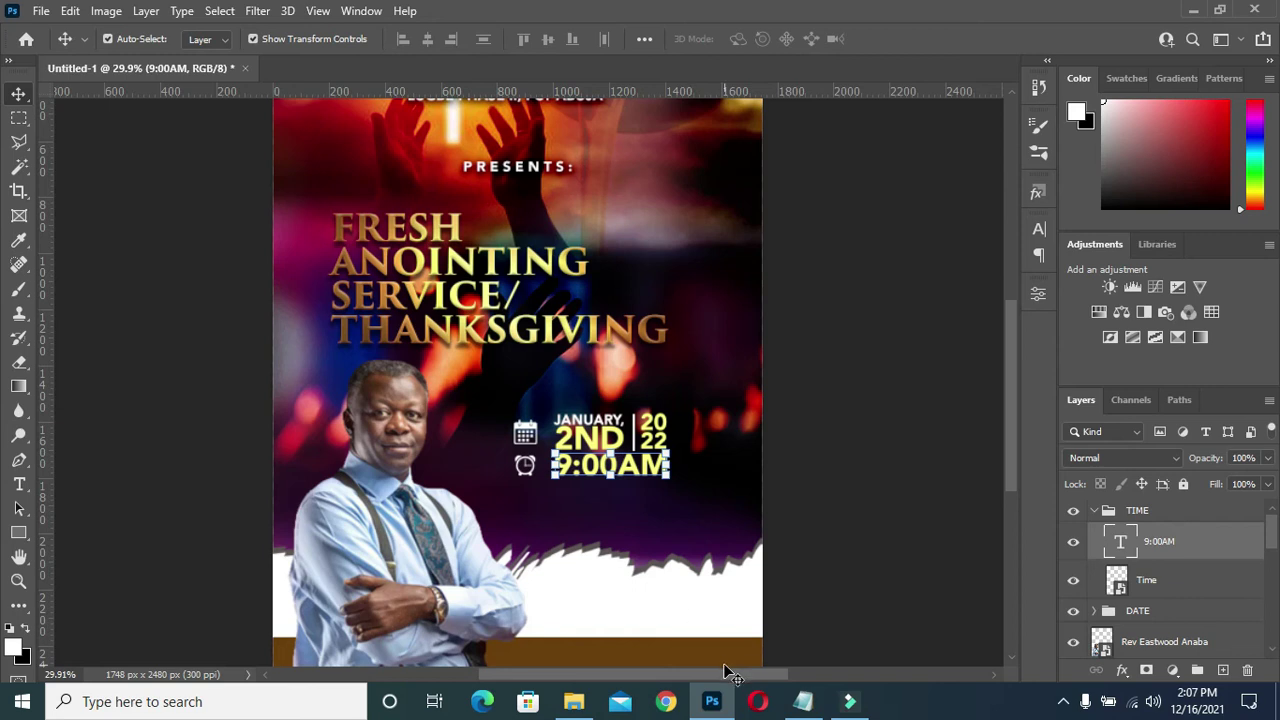
click(573, 701)
drag(632, 310, 617, 484)
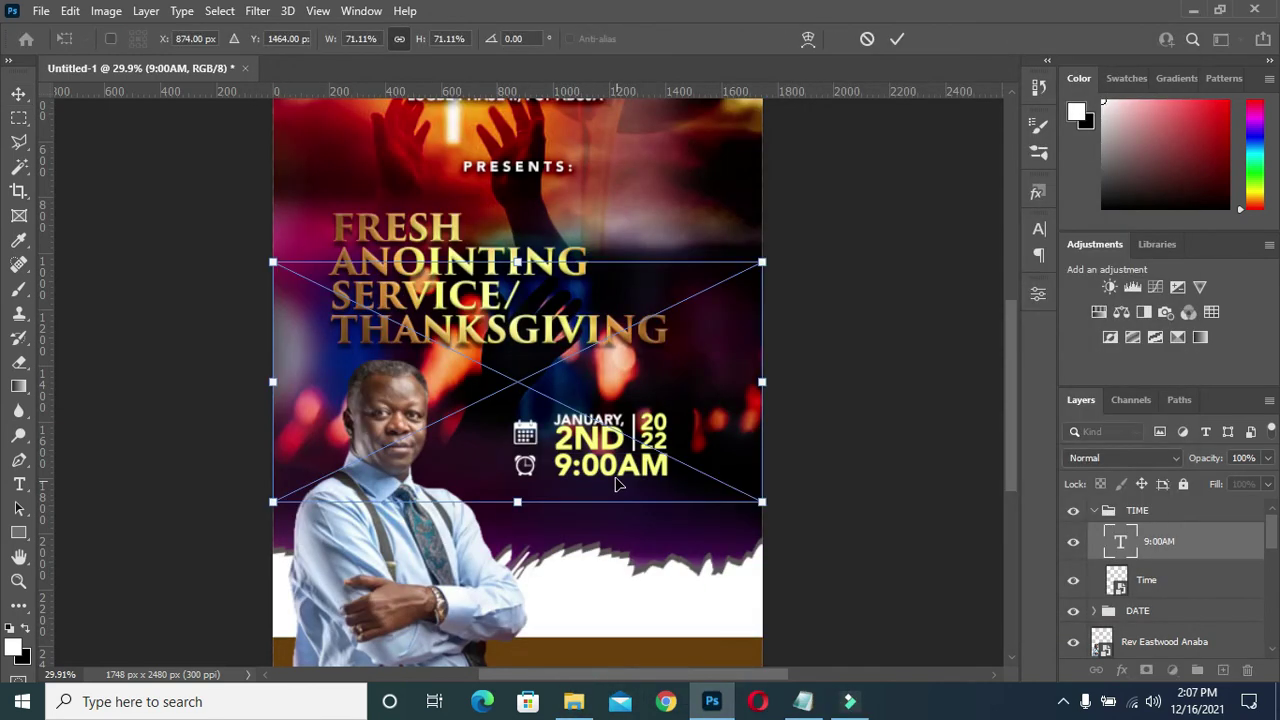
scroll(612, 480, up, 2)
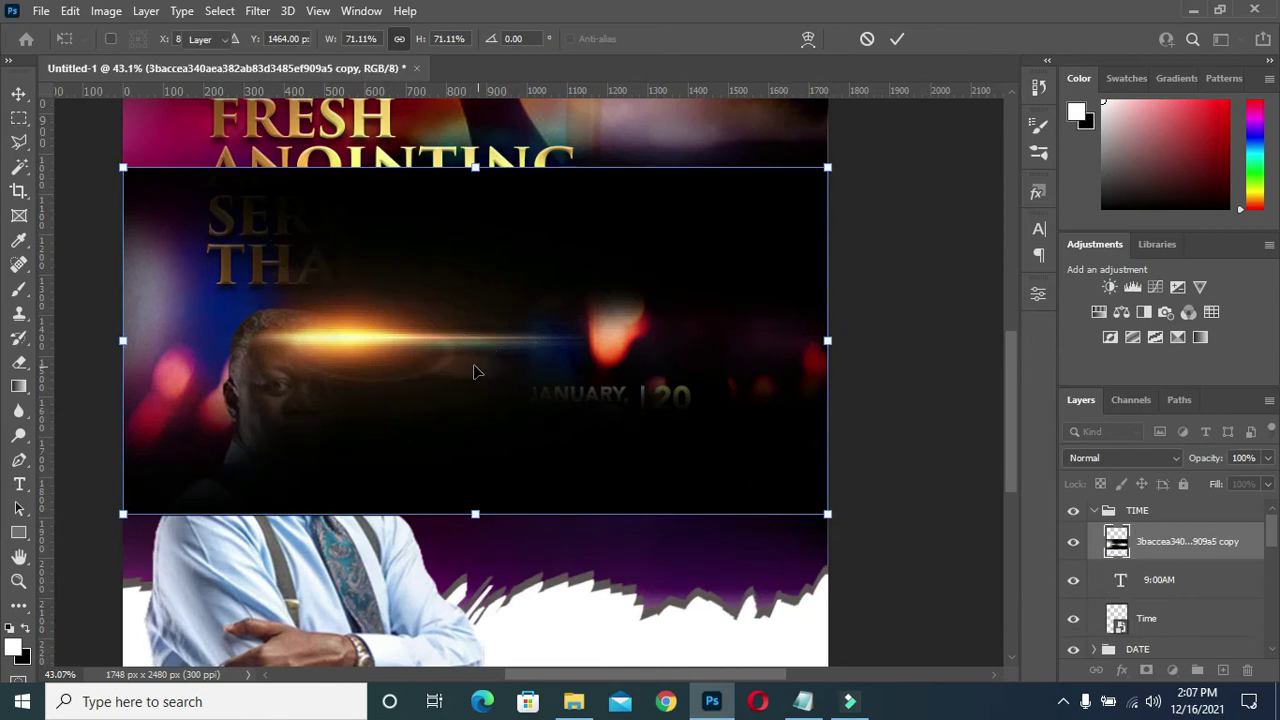
key(Return)
drag(415, 356, 648, 434)
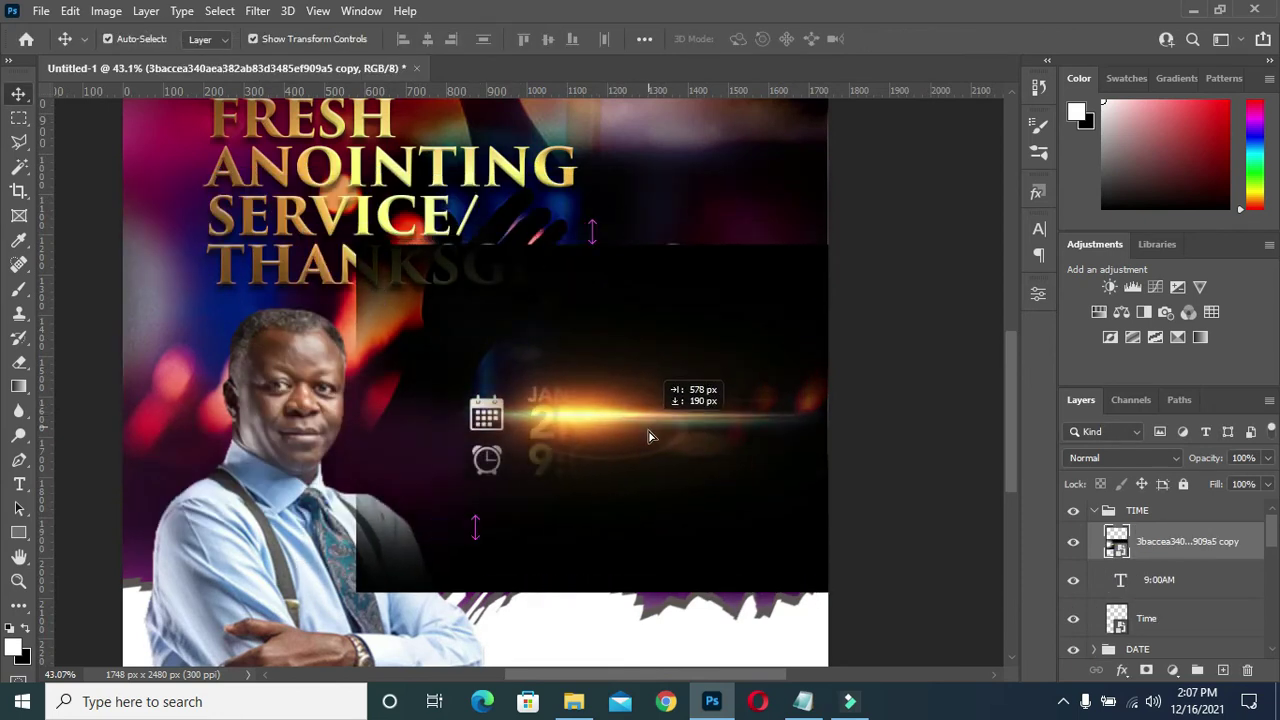
drag(648, 434, 650, 456)
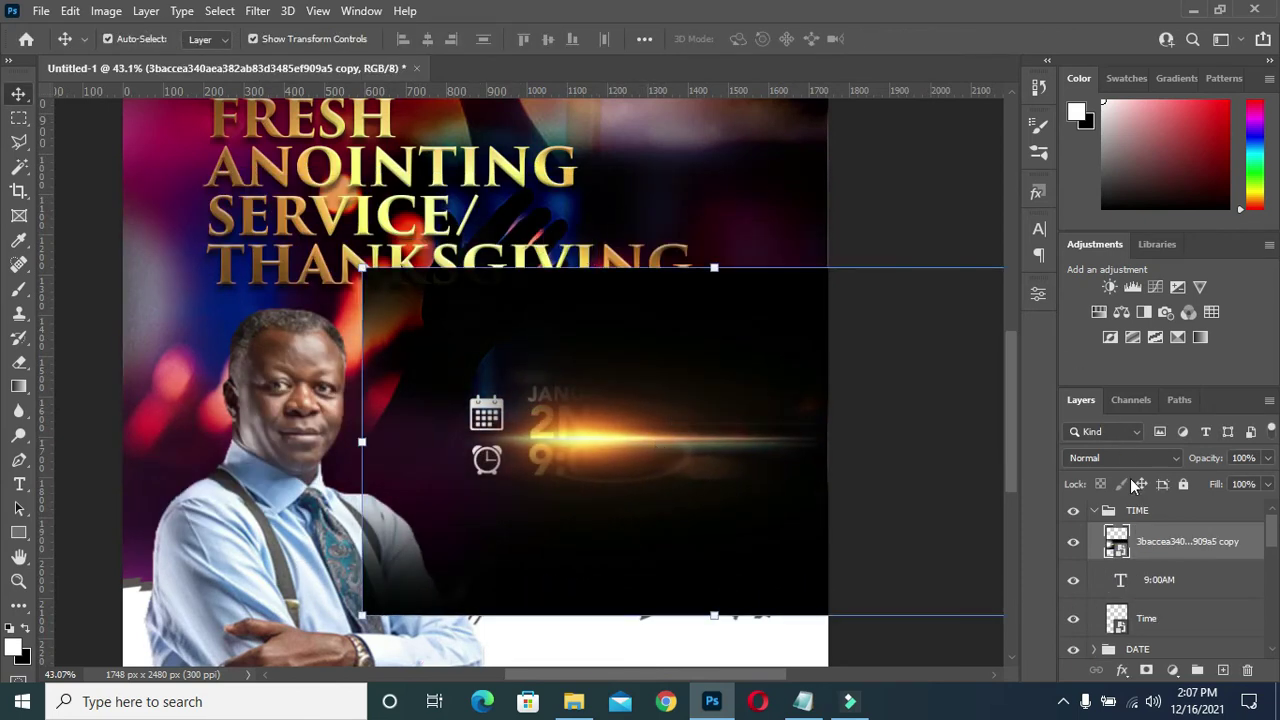
click(1122, 457)
click(1115, 369)
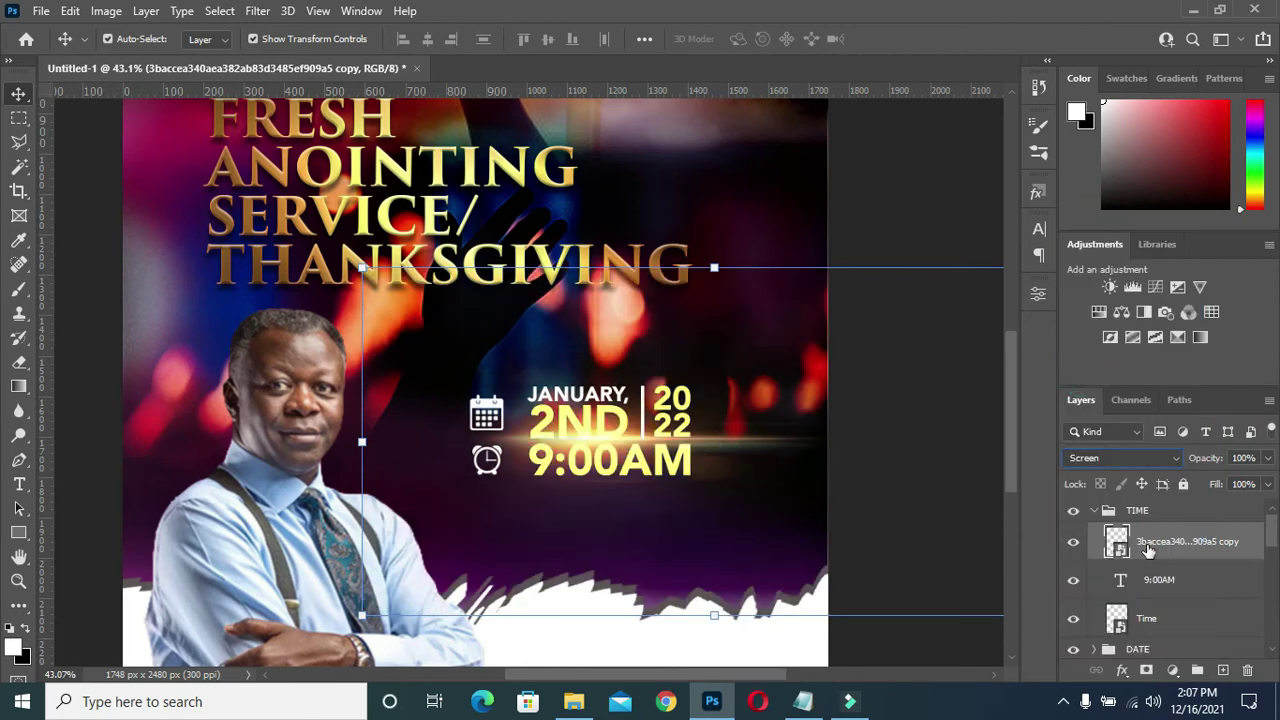
click(1147, 671)
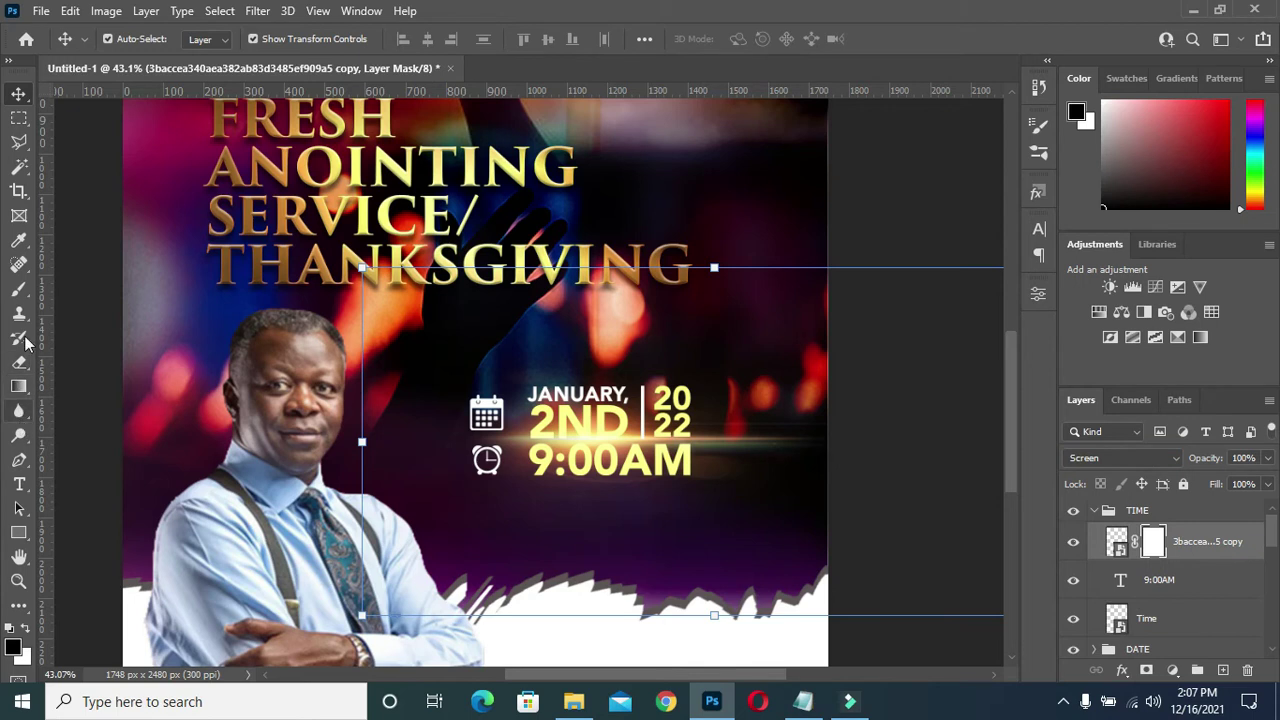
- Paint black on the streak's mask with a 250 px brush to hide part of it
click(18, 289)
click(99, 289)
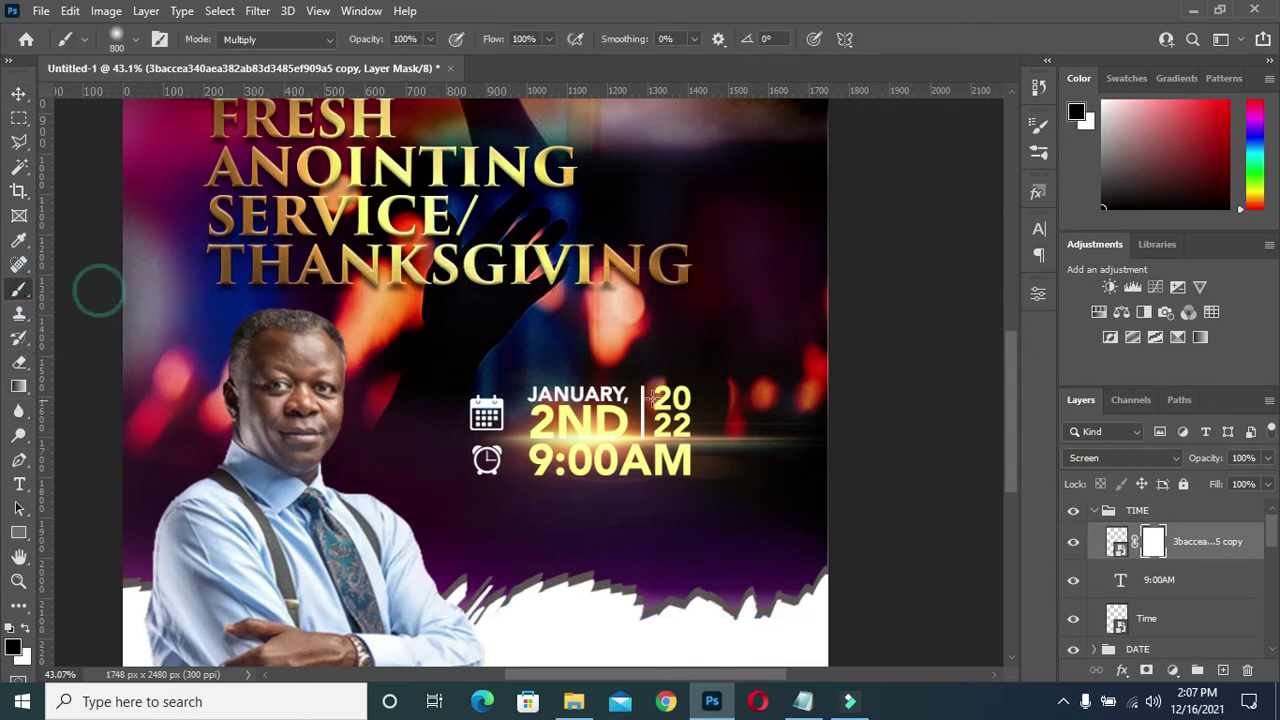
key(bracketleft)
key(bracketleft)
key(bracketleft)
key(bracketleft)
key(bracketleft)
mouse_move(830, 494)
mouse_down()
mouse_move(474, 543)
mouse_move(409, 354)
mouse_move(800, 314)
mouse_move(680, 300)
mouse_up()
- Rescale the streak to about 85% so it glows as a thin line beneath the time
click(18, 94)
alt+scroll(528, 280, down, 1)
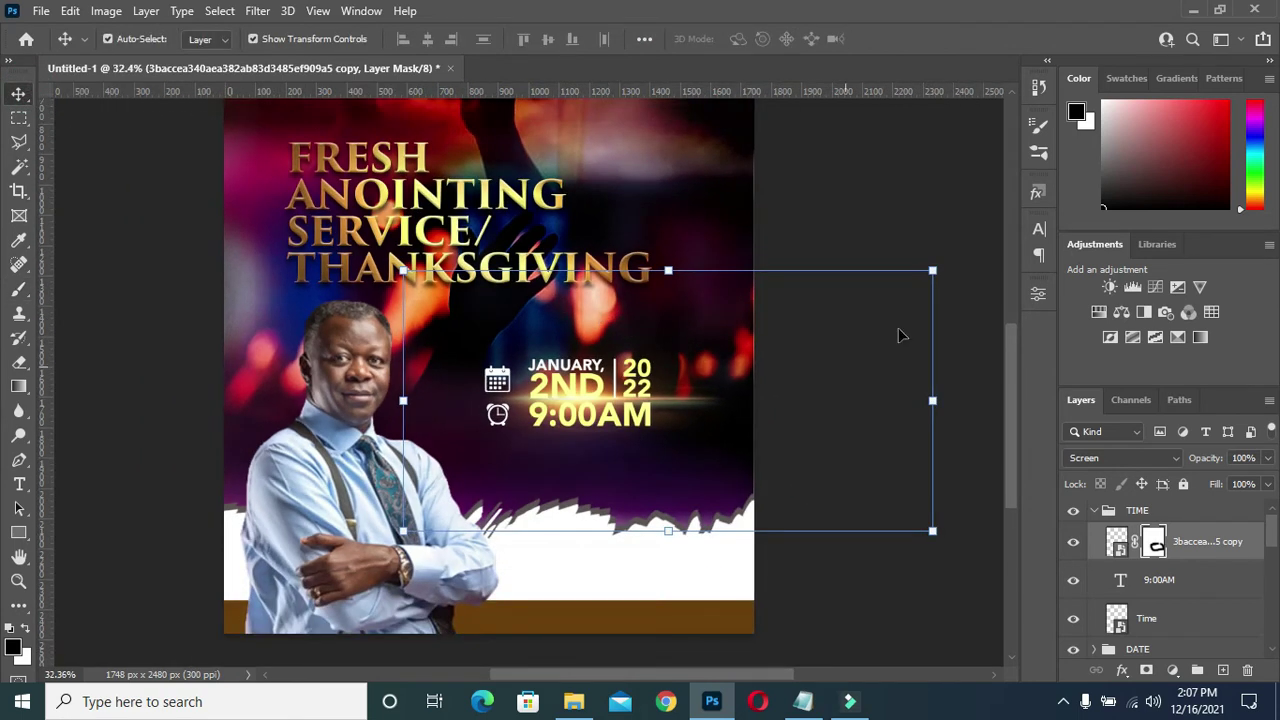
drag(935, 268, 720, 375)
drag(484, 472, 563, 408)
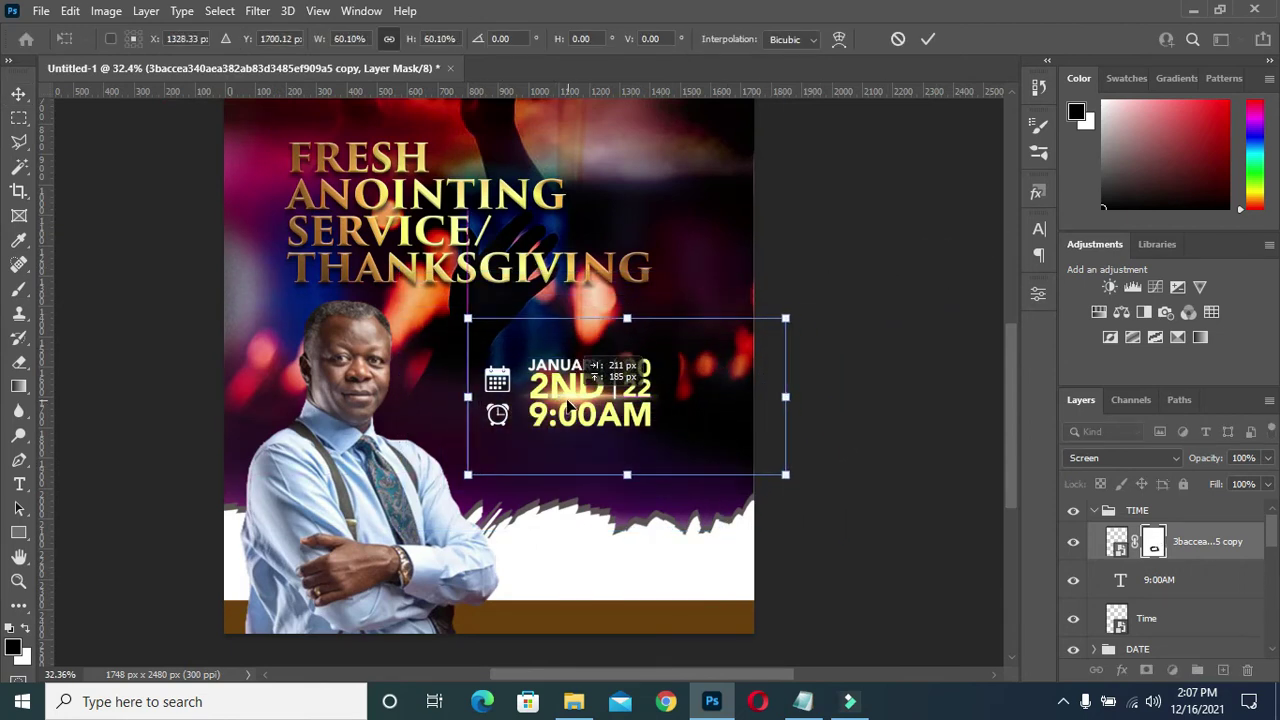
drag(780, 479, 891, 534)
mouse_move(645, 460)
mouse_down()
mouse_move(628, 423)
mouse_move(622, 433)
mouse_up()
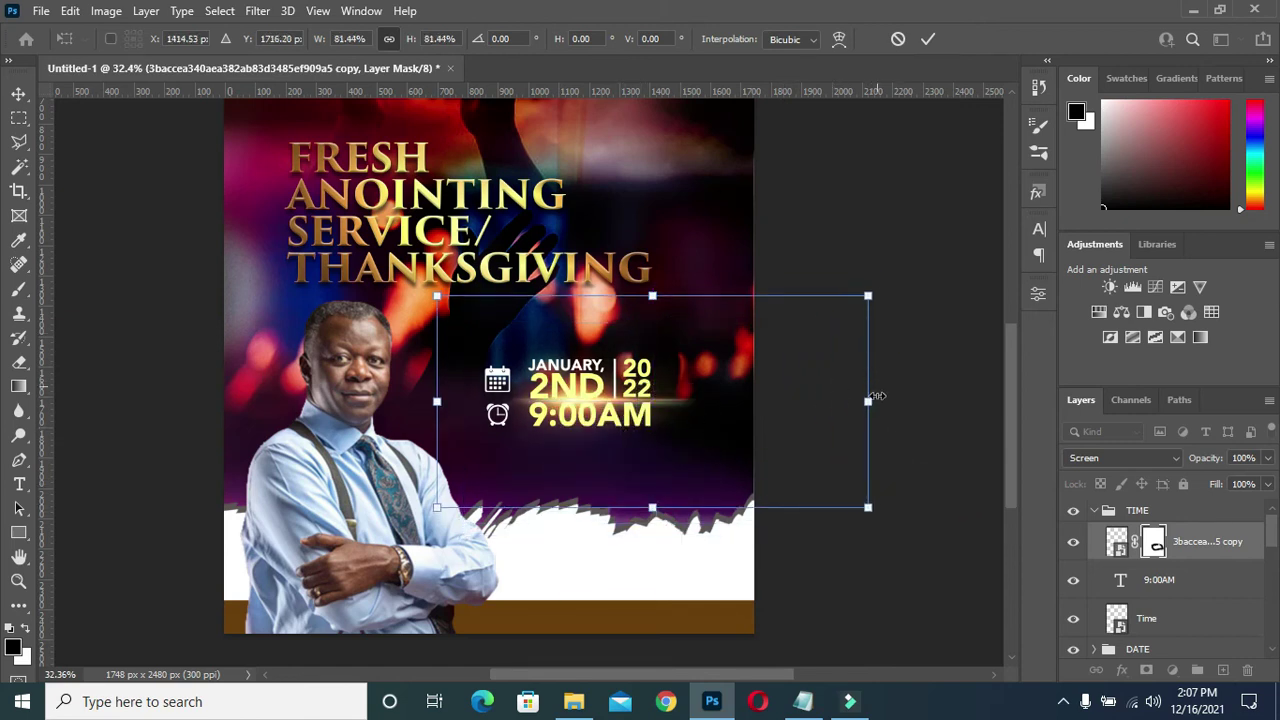
mouse_move(876, 396)
mouse_down()
mouse_move(904, 402)
mouse_move(892, 361)
mouse_up()
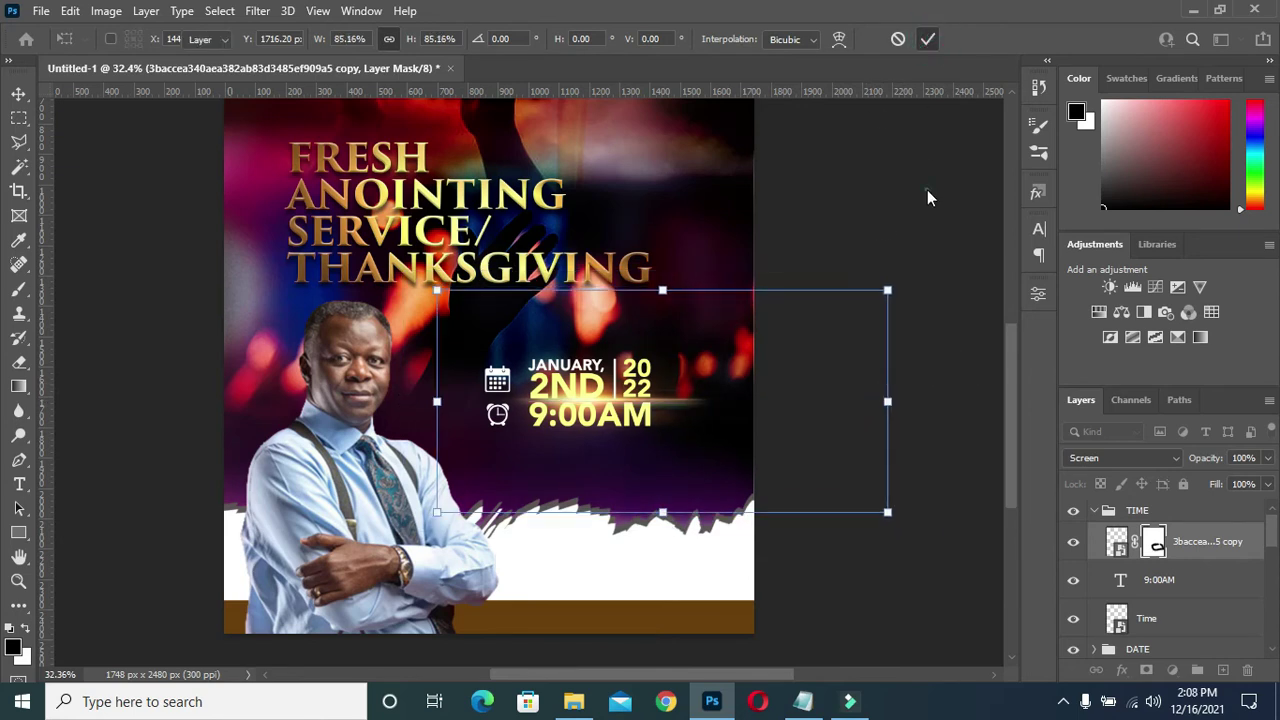
key(Return)
scroll(624, 538, down, 3)
scroll(624, 538, up, 2)
scroll(624, 538, down, 1)
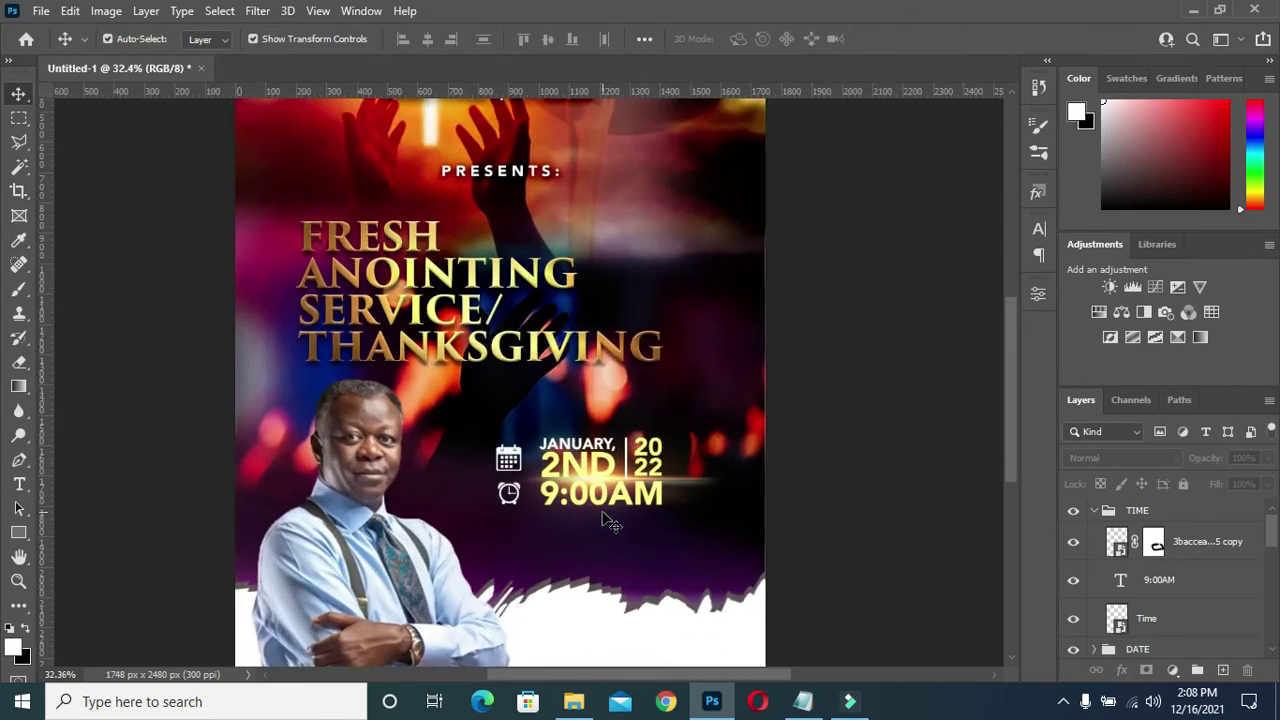
- Collapse the TIME group and select the Brush layer
scroll(614, 523, down, 1)
scroll(614, 511, up, 1)
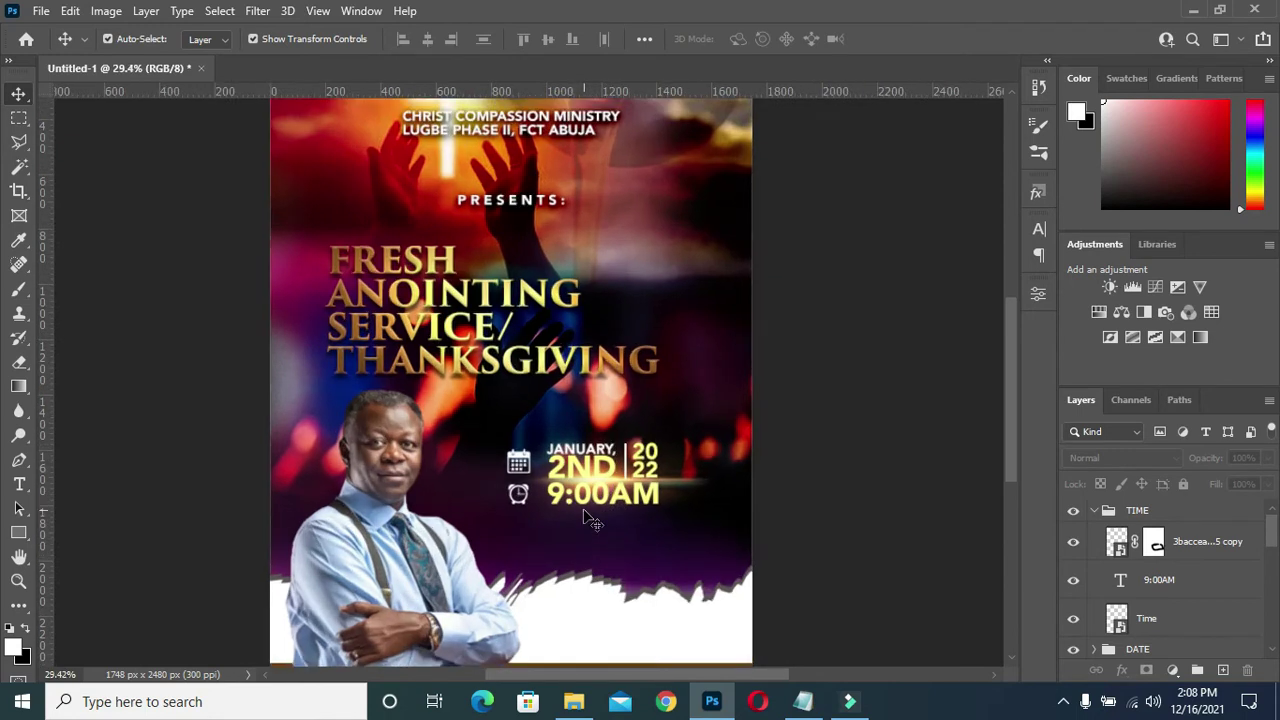
scroll(614, 511, up, 1)
drag(1014, 437, 1014, 470)
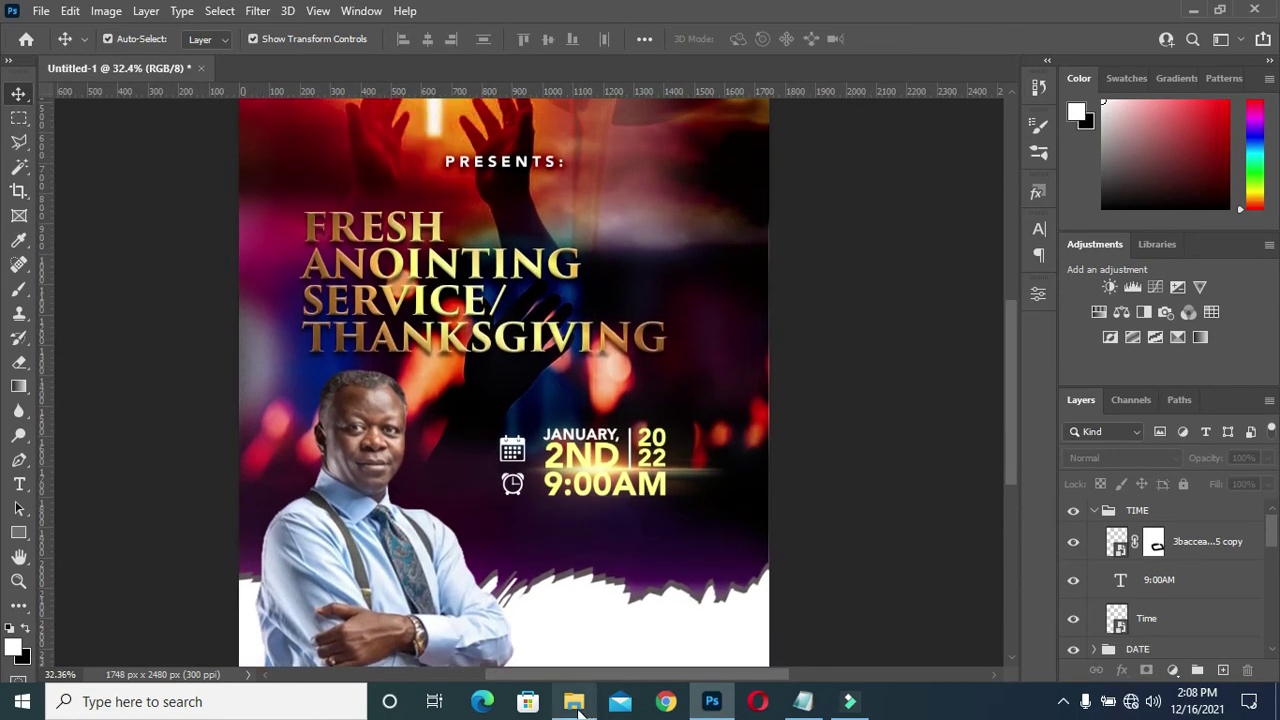
click(1094, 510)
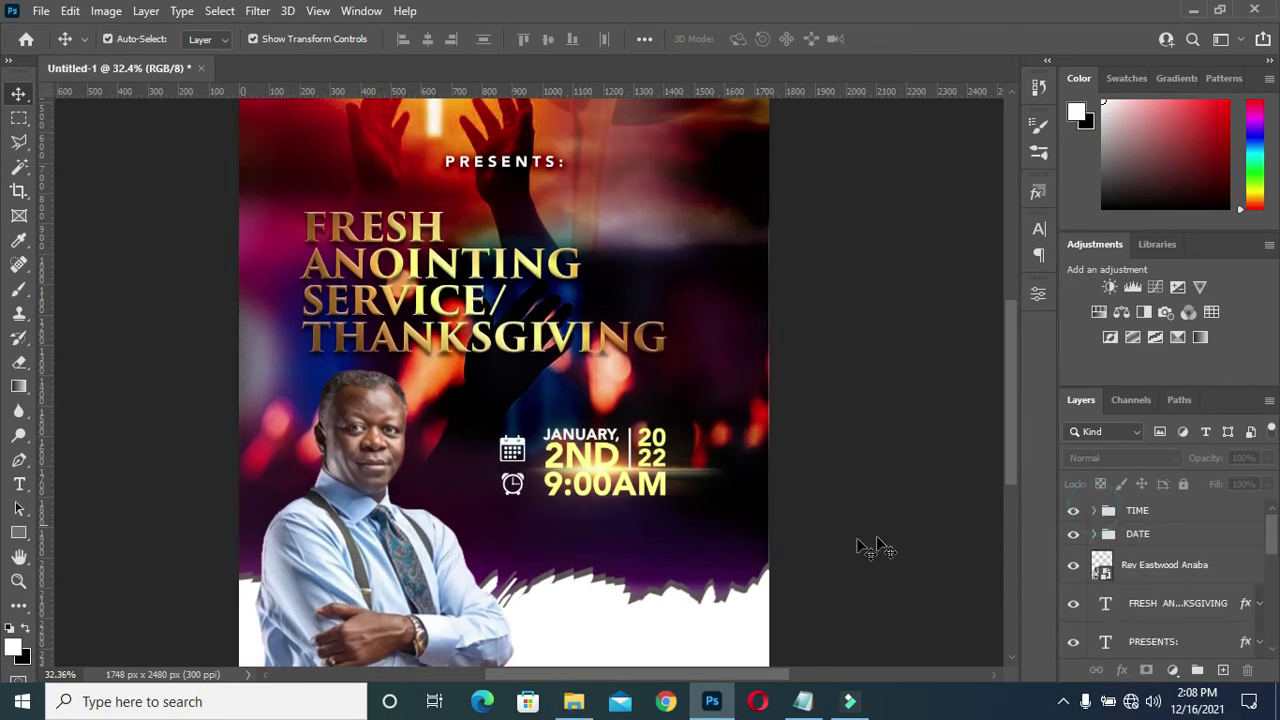
click(697, 651)
scroll(859, 483, down, 2)
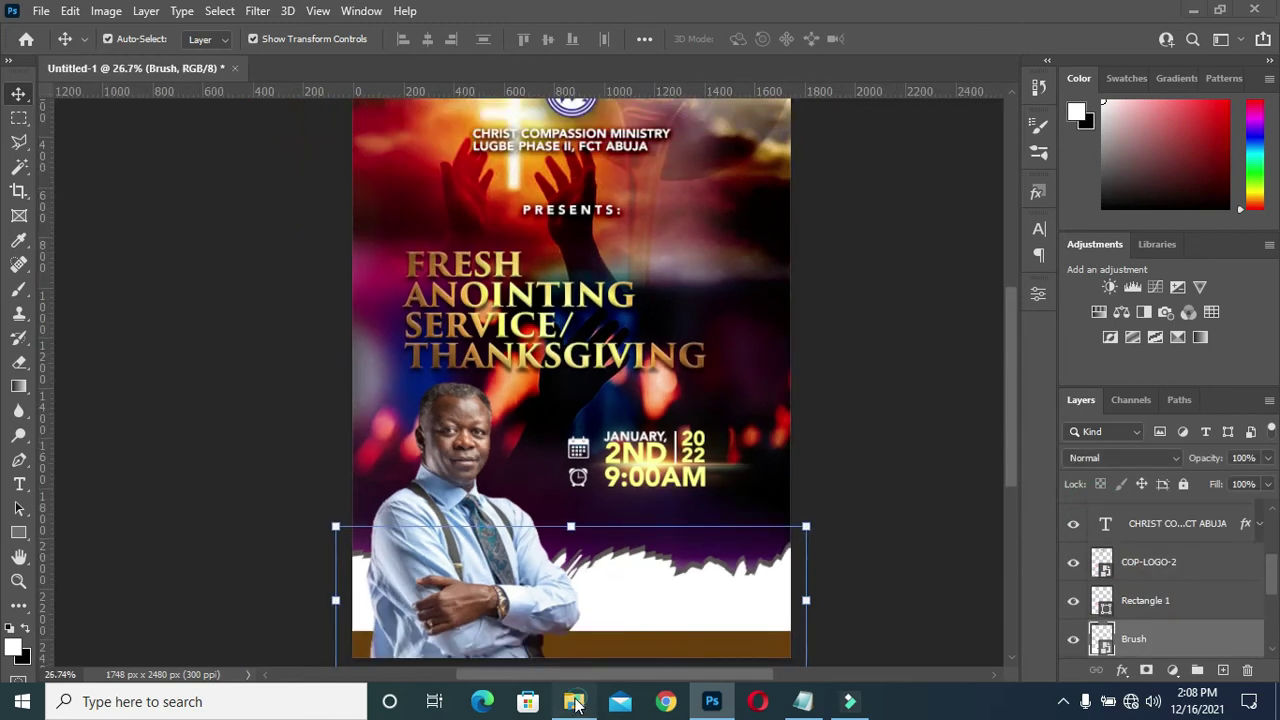
- Place the VyBJQnF glow image over the flyer's upper part, then reshow the resources folder
click(573, 701)
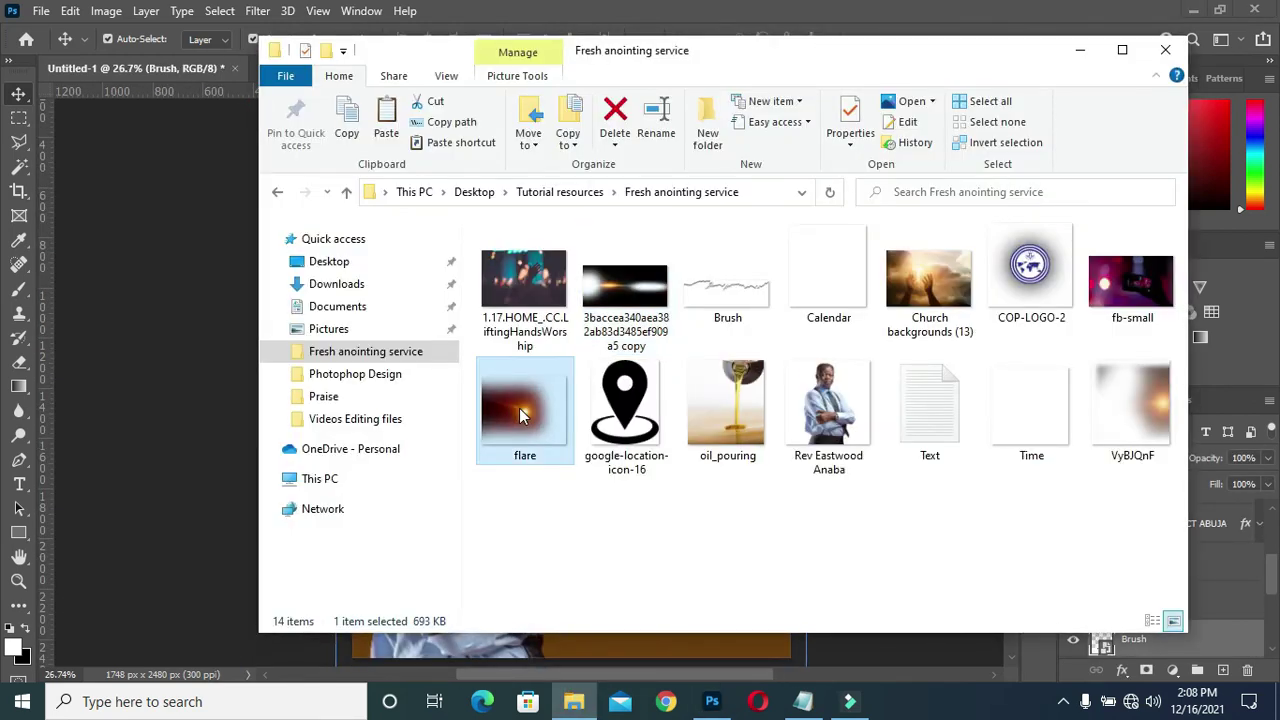
drag(519, 408, 560, 420)
mouse_move(1145, 417)
mouse_down()
mouse_move(725, 632)
mouse_move(753, 241)
mouse_up()
drag(760, 298, 757, 297)
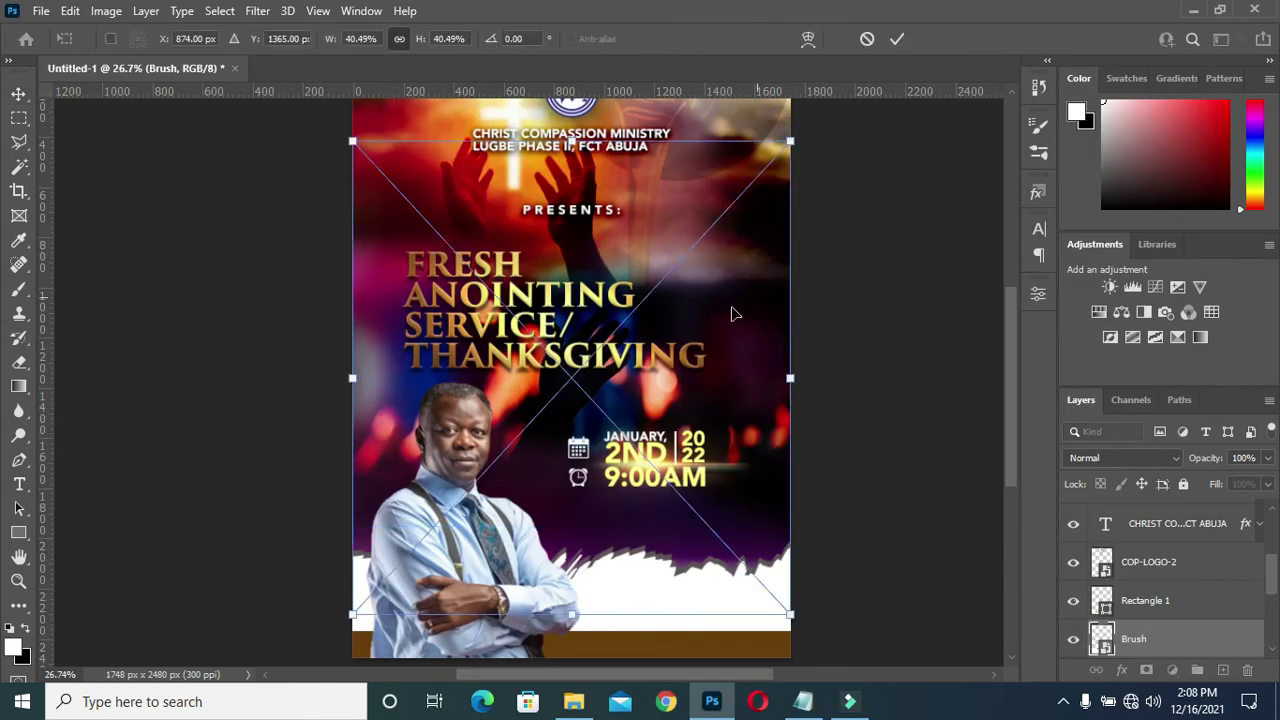
drag(752, 377, 757, 321)
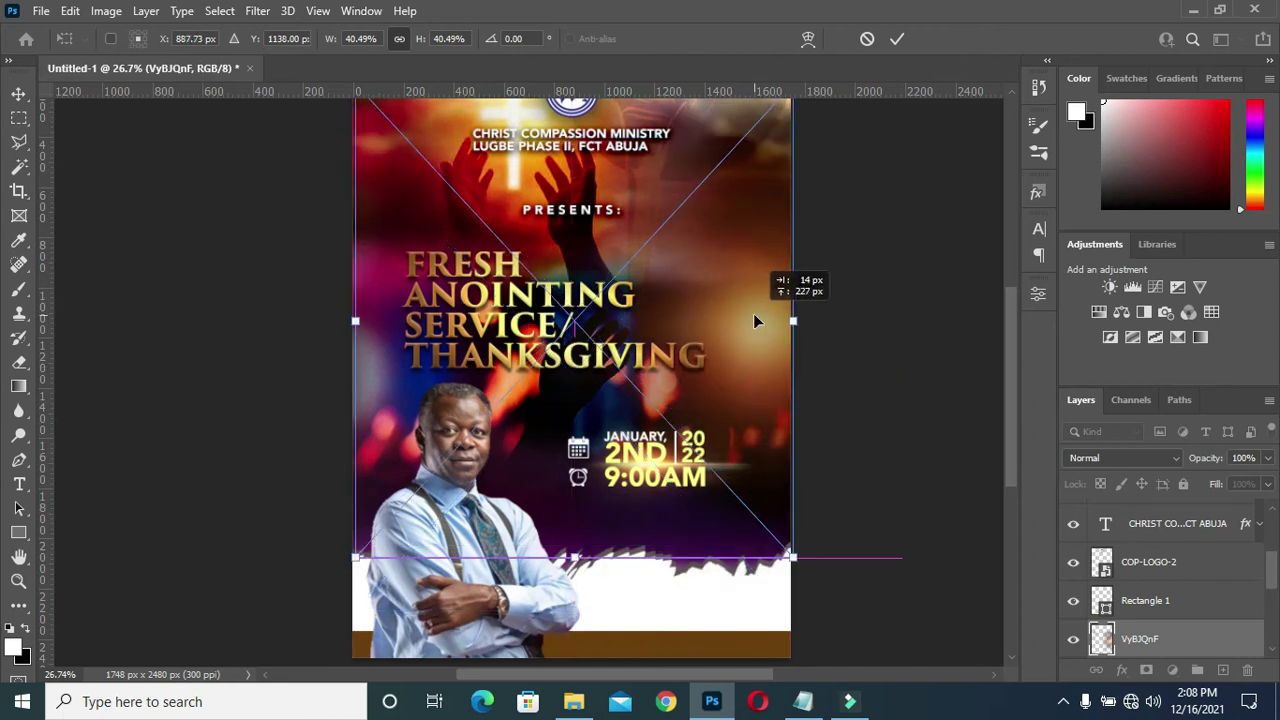
click(752, 321)
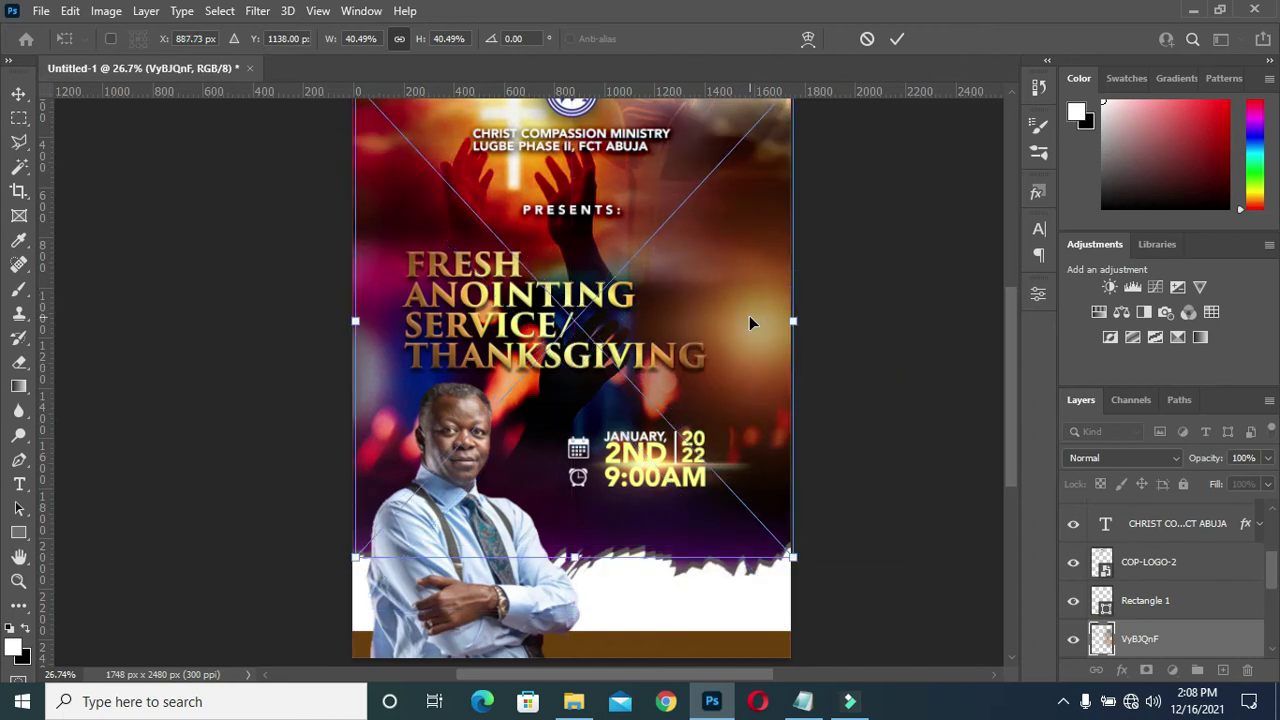
click(897, 38)
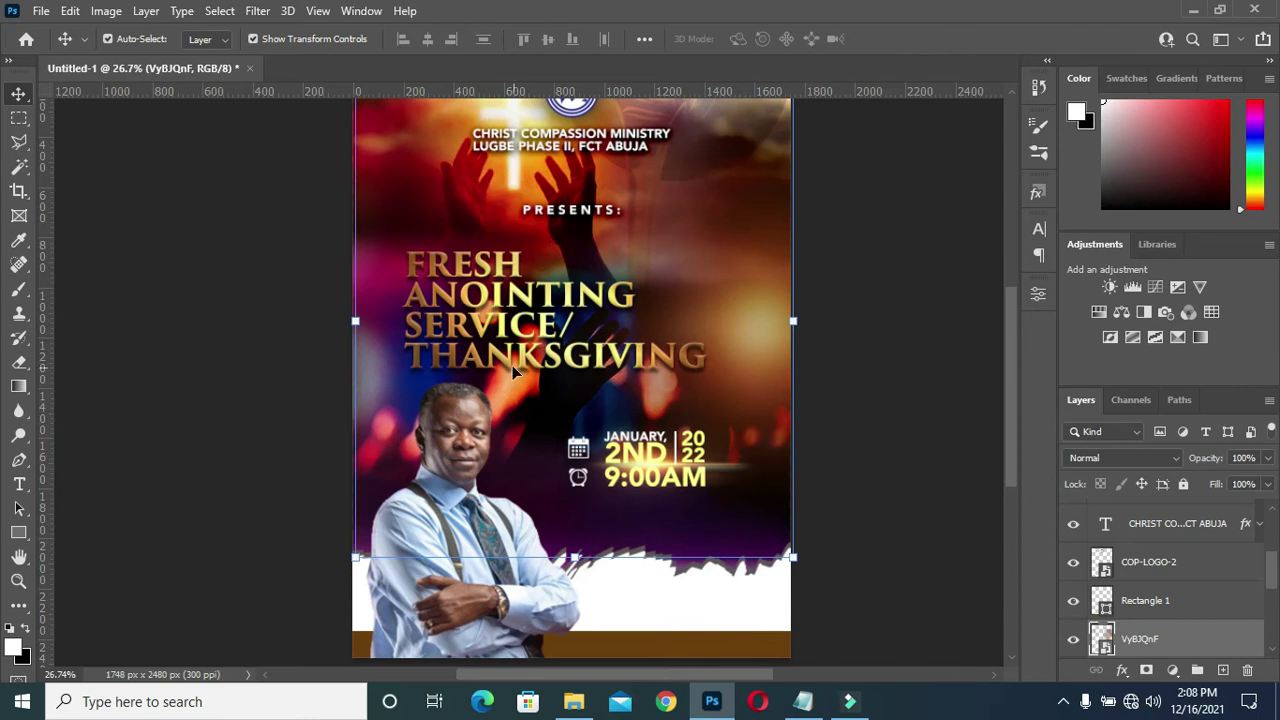
click(512, 365)
click(573, 701)
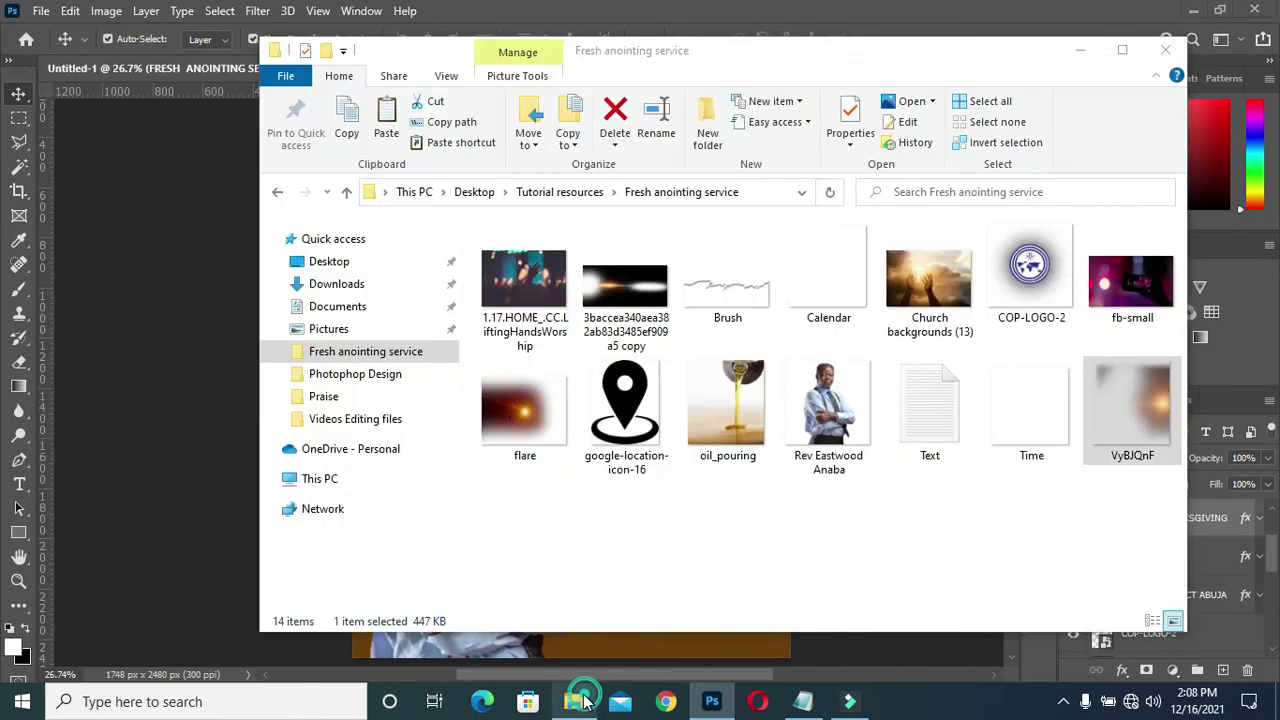
- Place the flare image over the title and set its blend mode to Screen
mouse_move(515, 410)
mouse_down()
mouse_move(715, 705)
mouse_move(575, 317)
mouse_up()
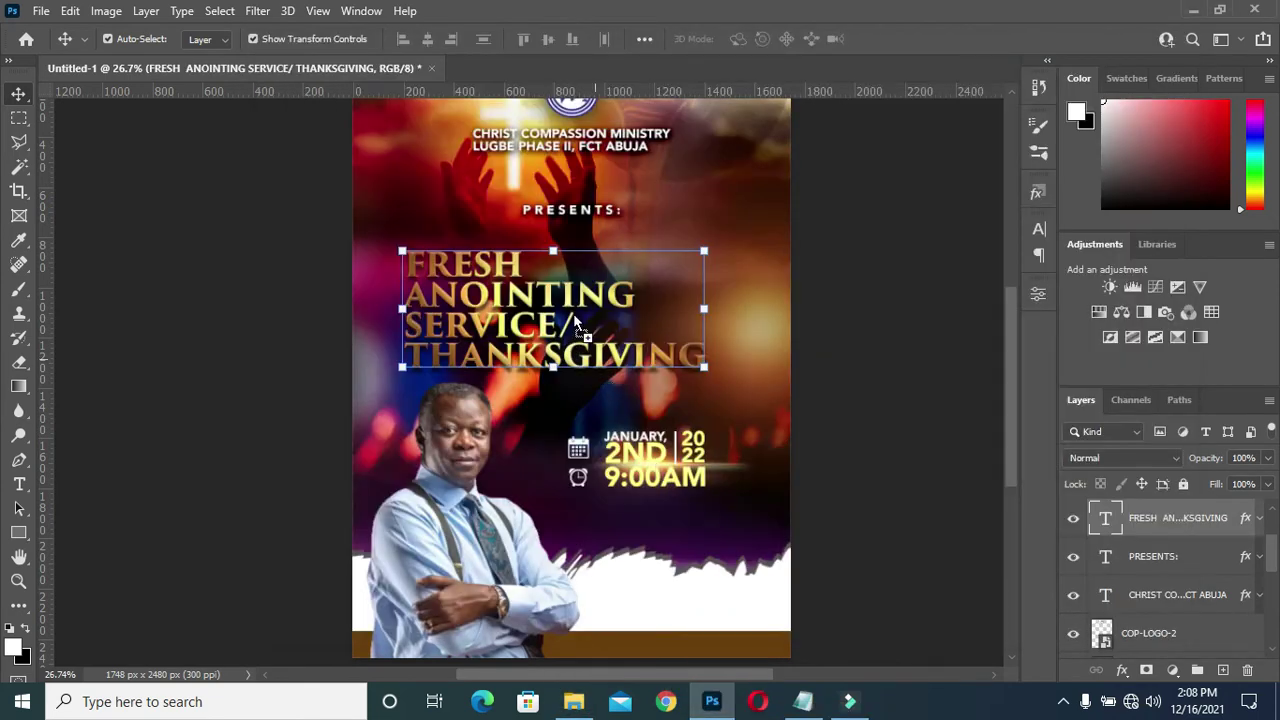
drag(490, 315, 488, 316)
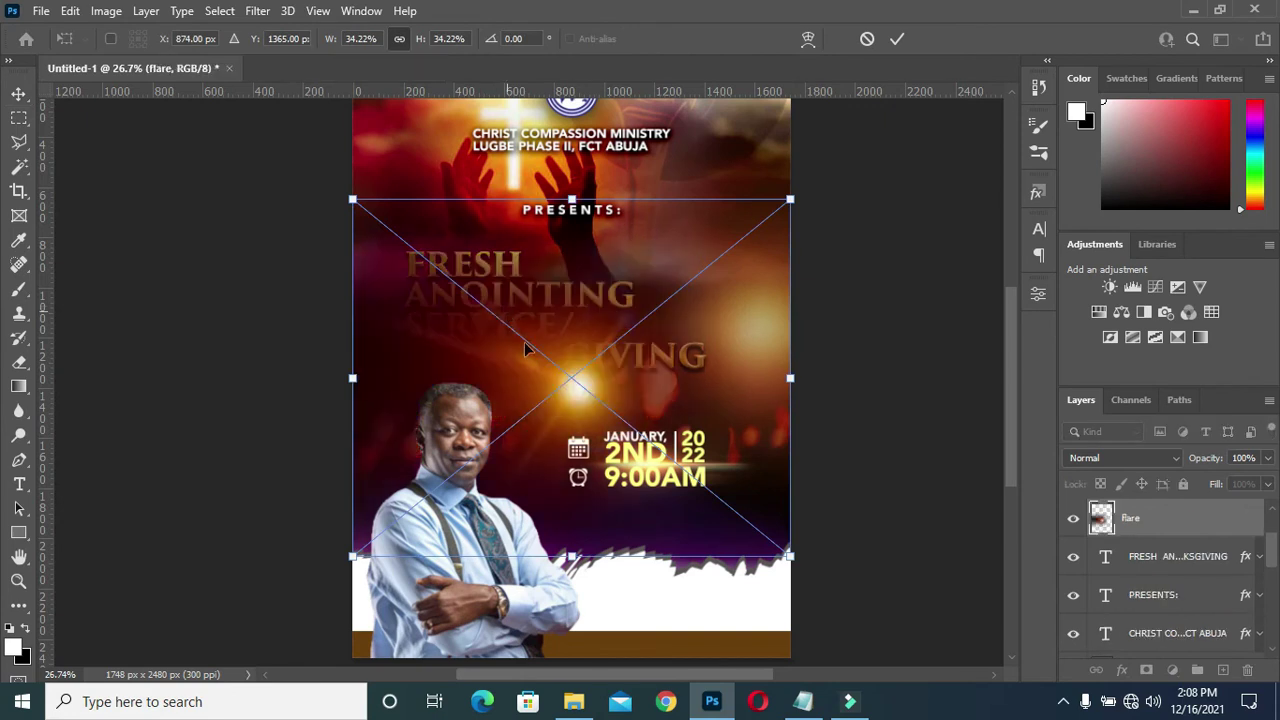
drag(483, 318, 386, 238)
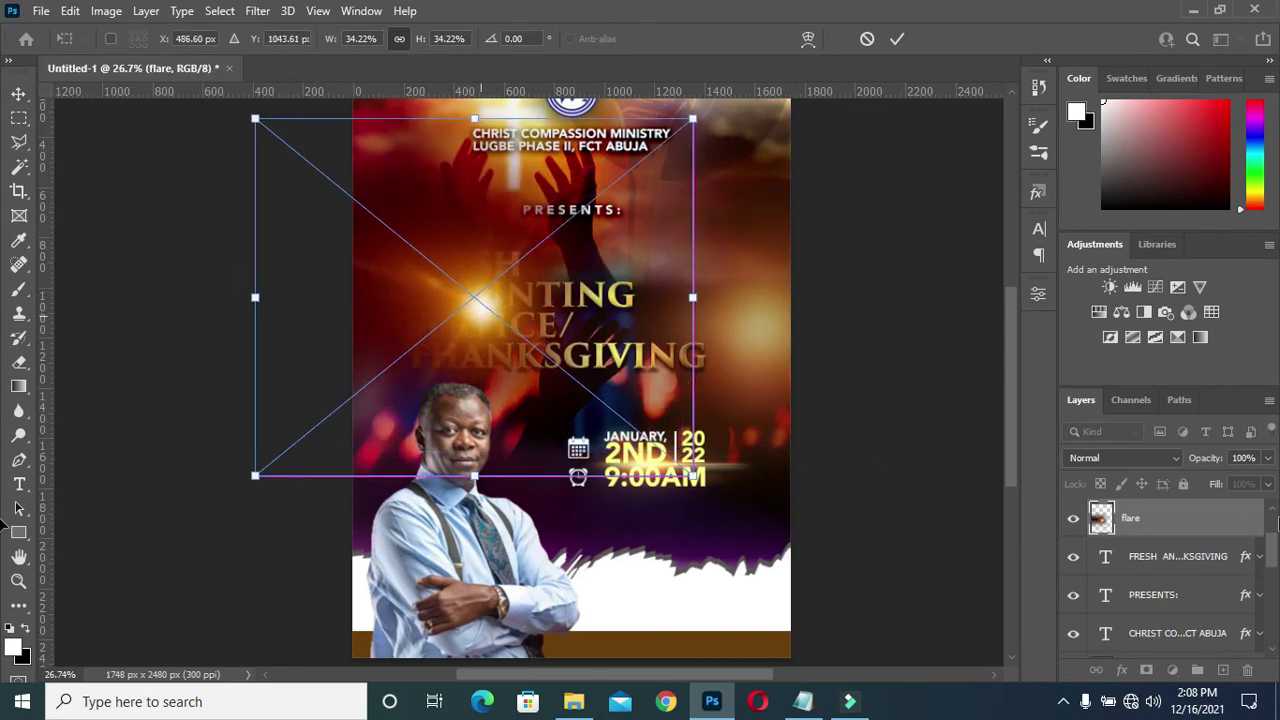
click(898, 40)
click(1105, 457)
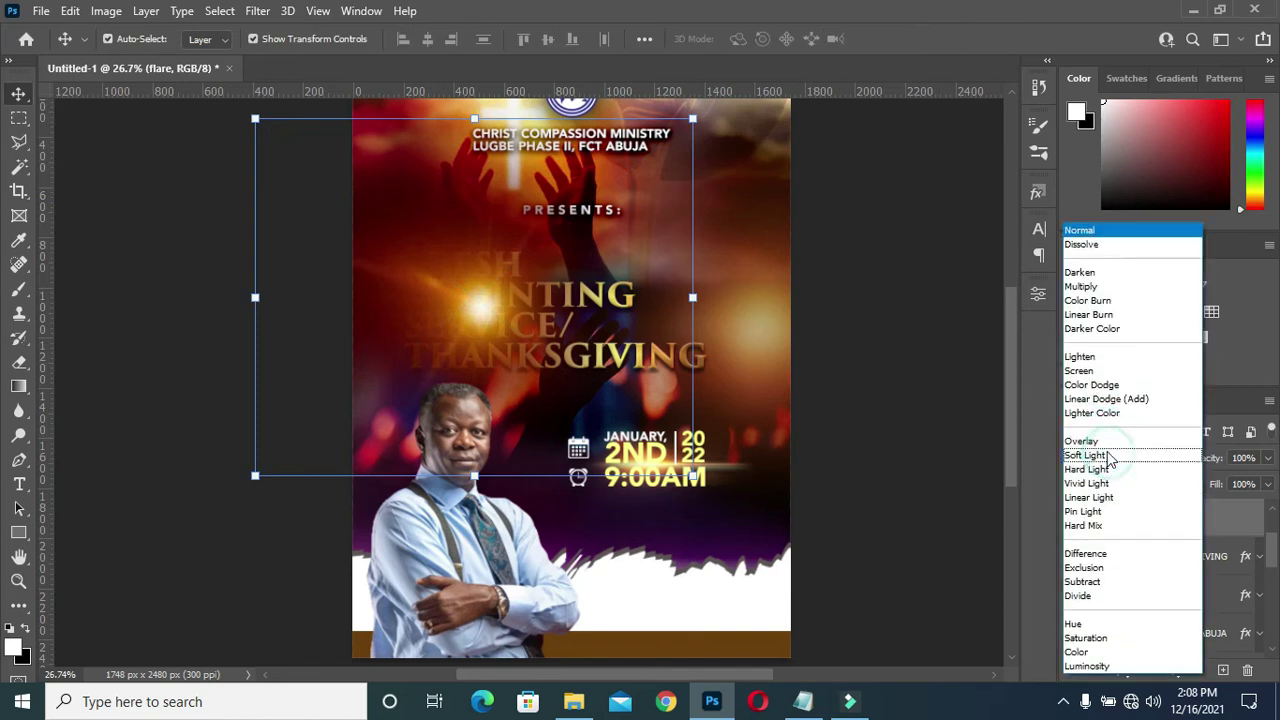
click(1085, 369)
- Scale the flare down to about 25% and position it over the FRESH ANOINTING title
drag(487, 315, 507, 316)
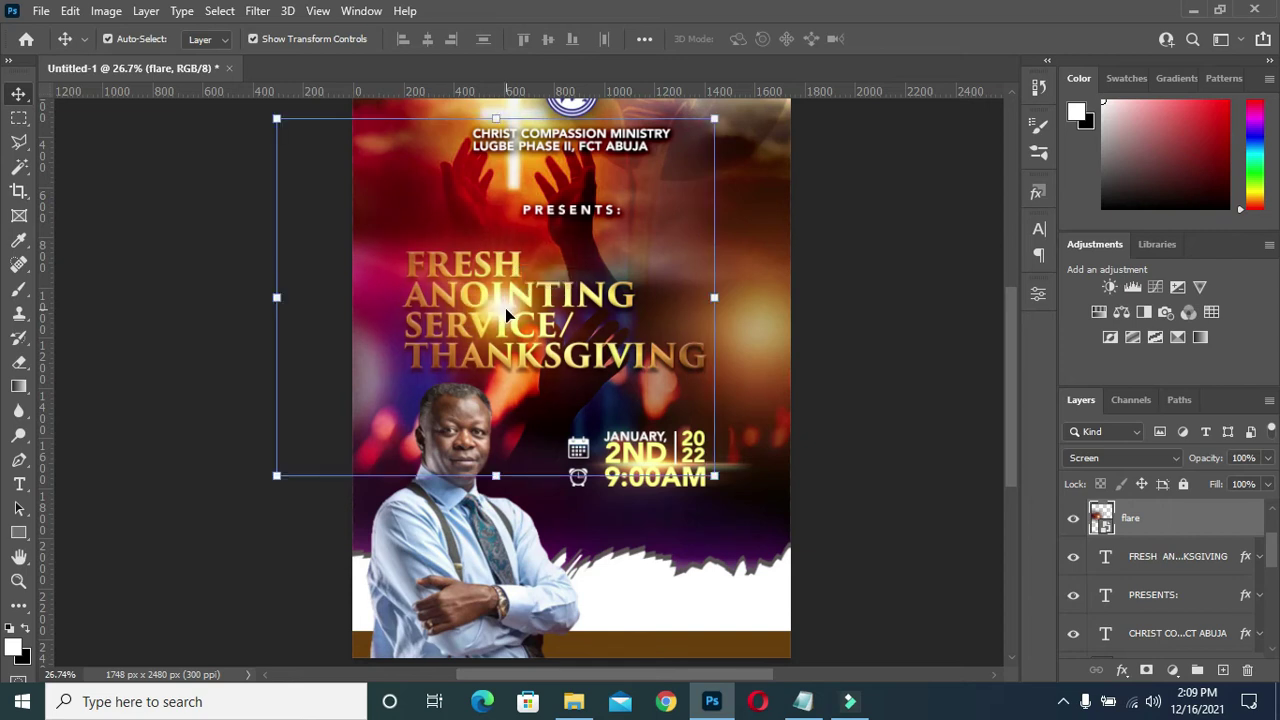
drag(715, 120, 587, 223)
drag(494, 347, 563, 302)
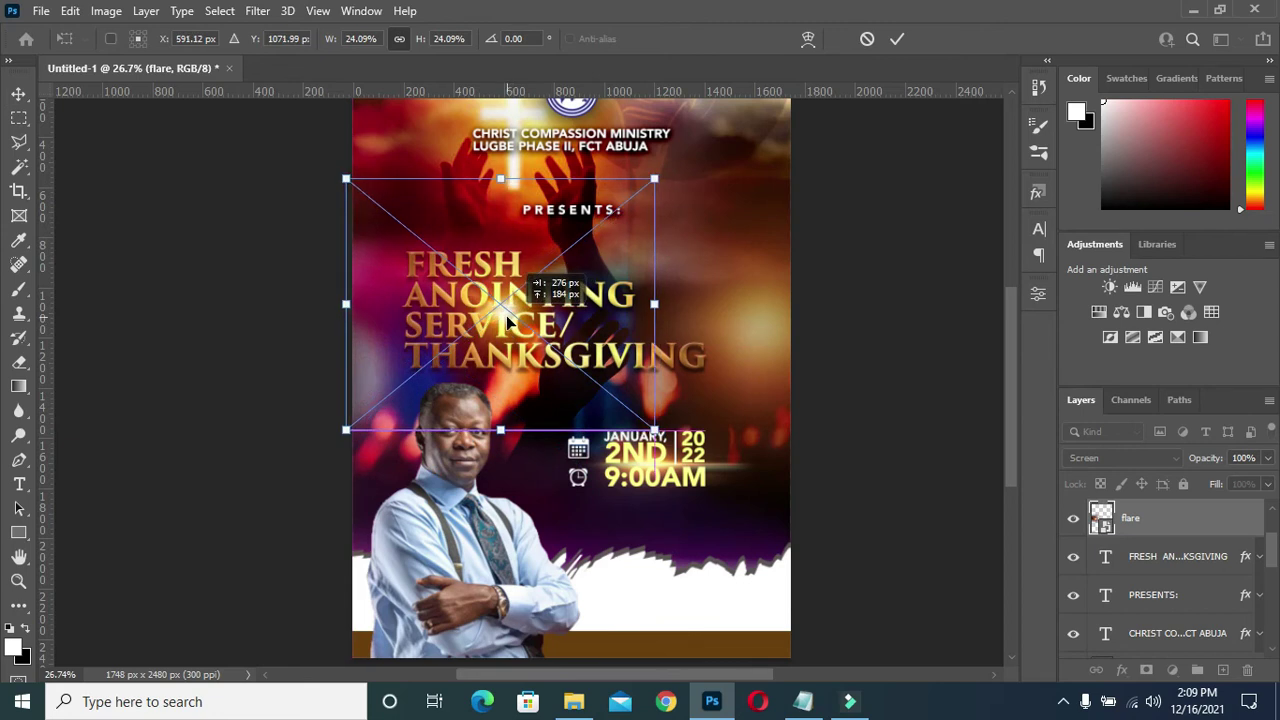
drag(650, 430, 671, 442)
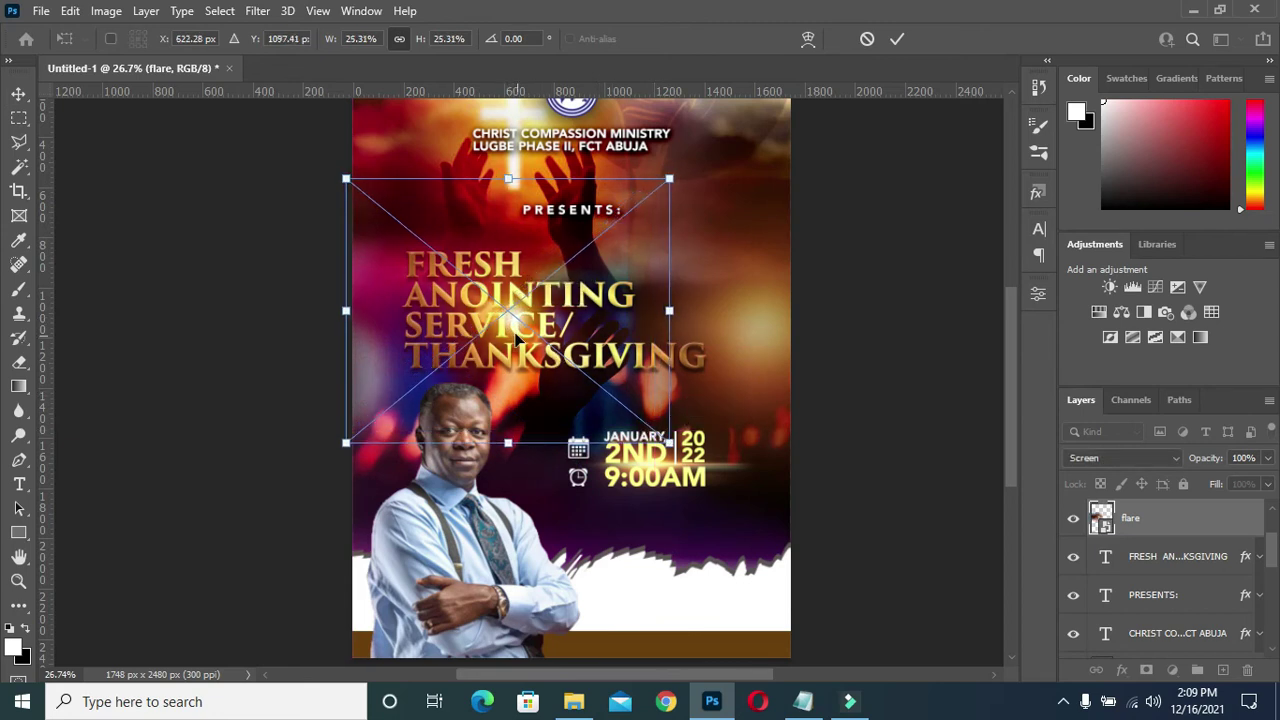
drag(519, 332, 508, 325)
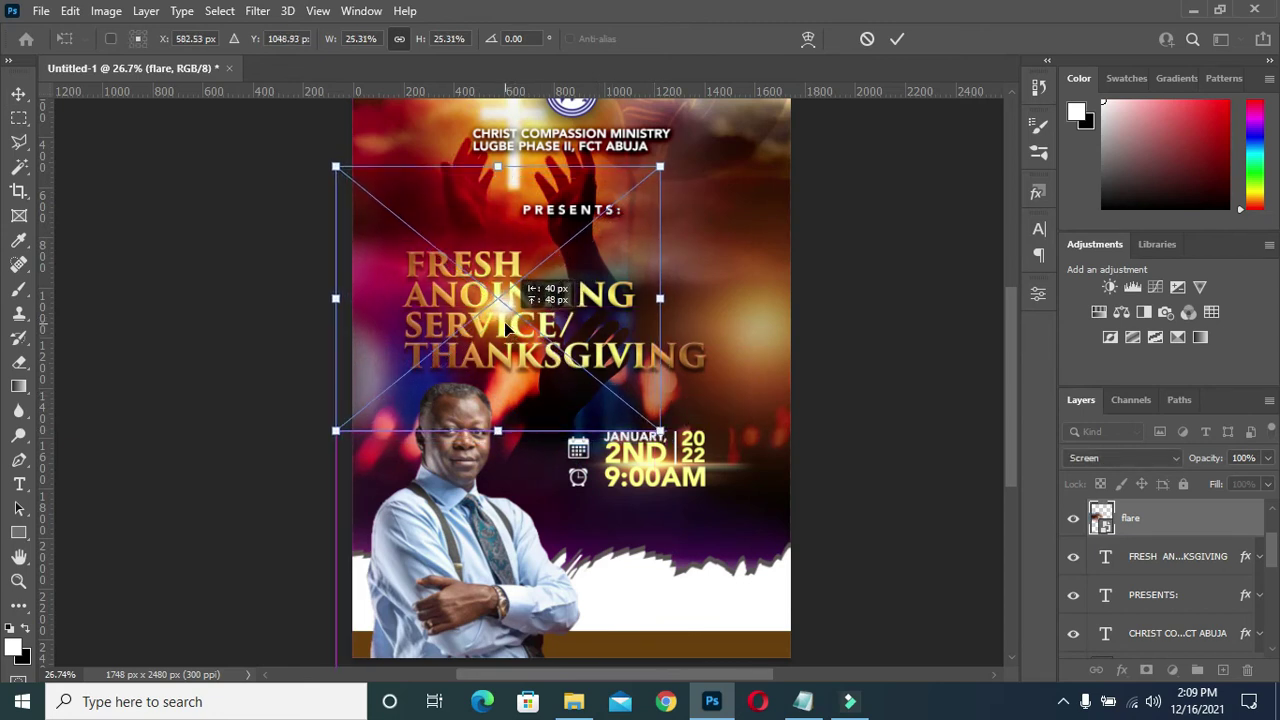
drag(507, 328, 507, 324)
key(ctrl+z)
click(897, 38)
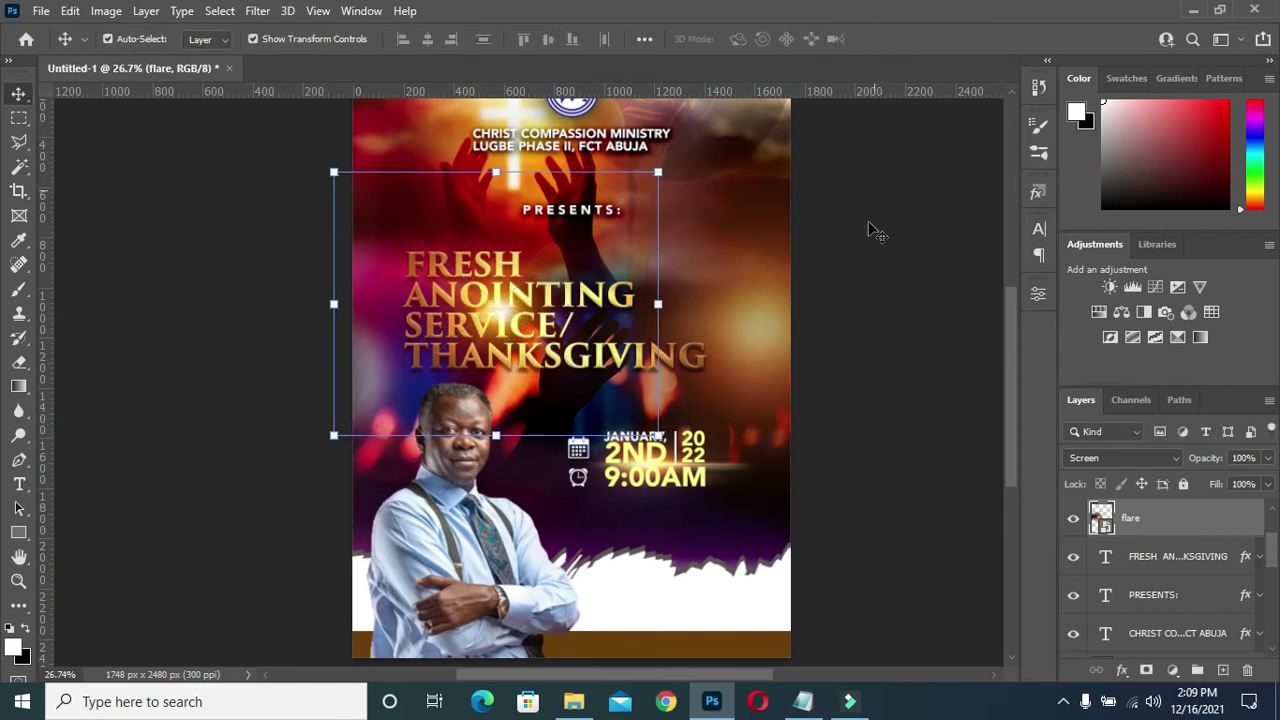
- Duplicate the flare, move the copy beneath the title layer, and set it to 55% opacity
drag(1173, 524, 1223, 670)
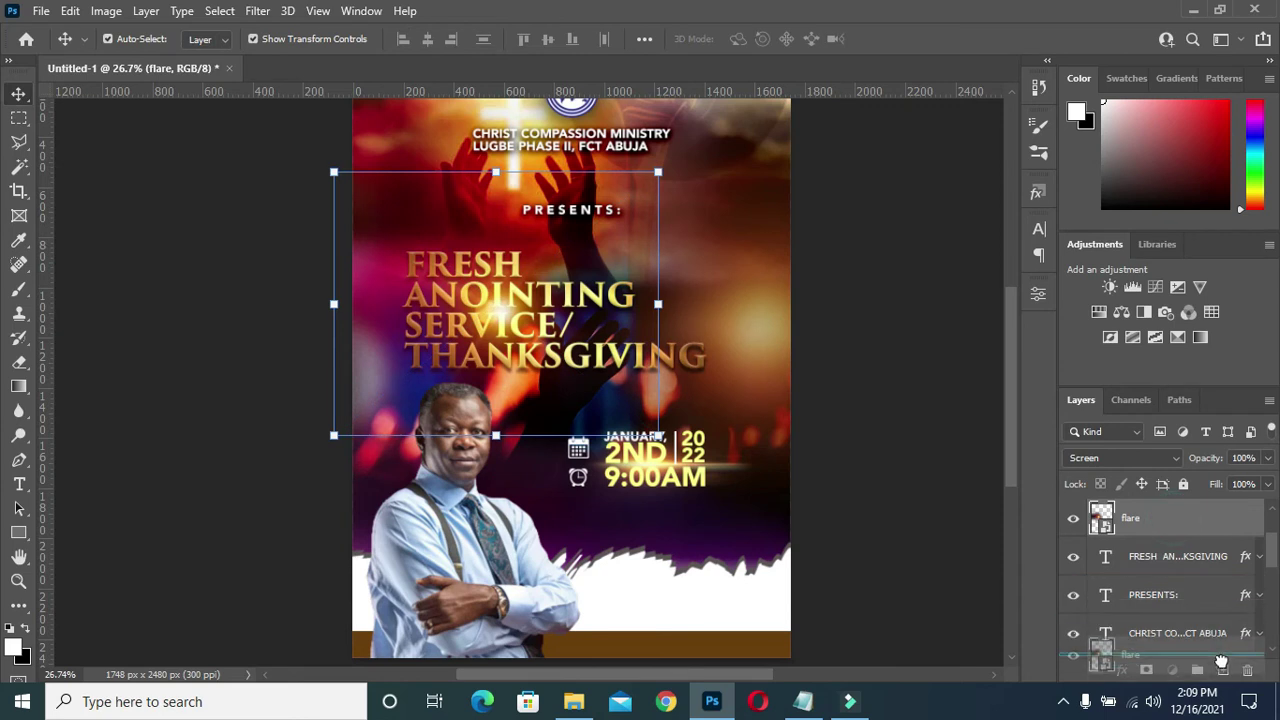
drag(1160, 517, 1163, 614)
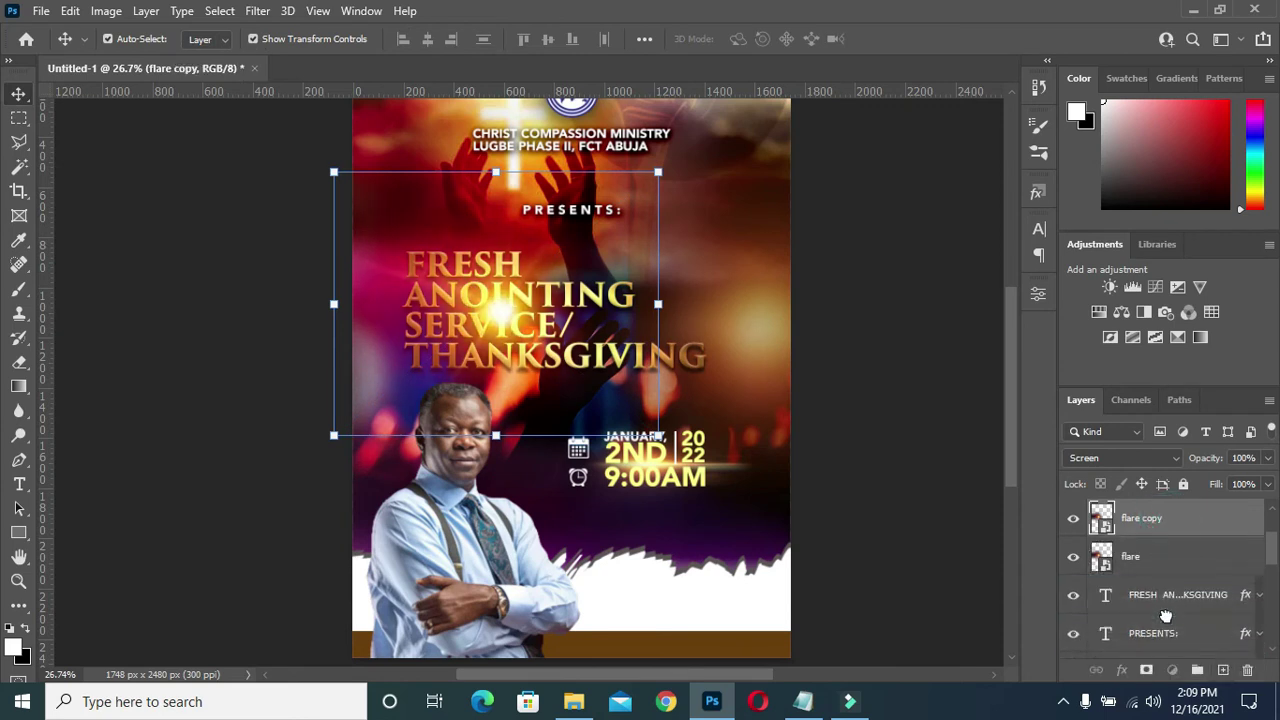
drag(553, 348, 558, 343)
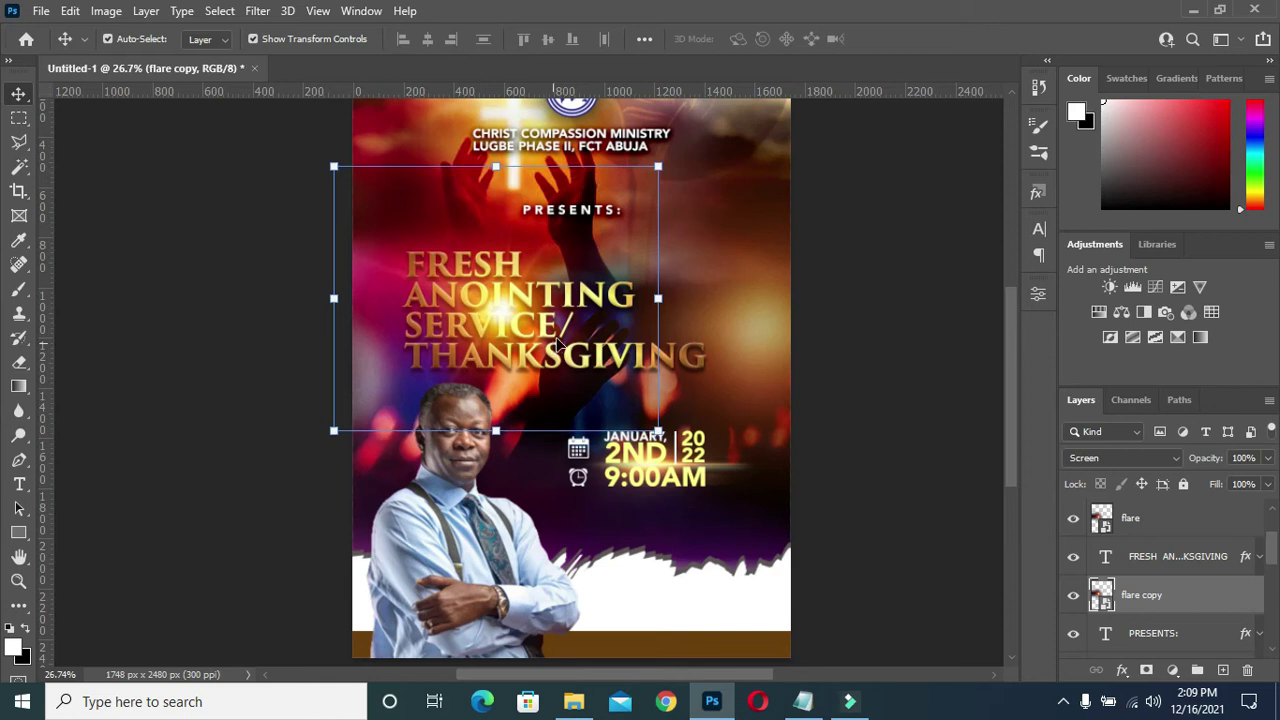
drag(1203, 463, 1199, 468)
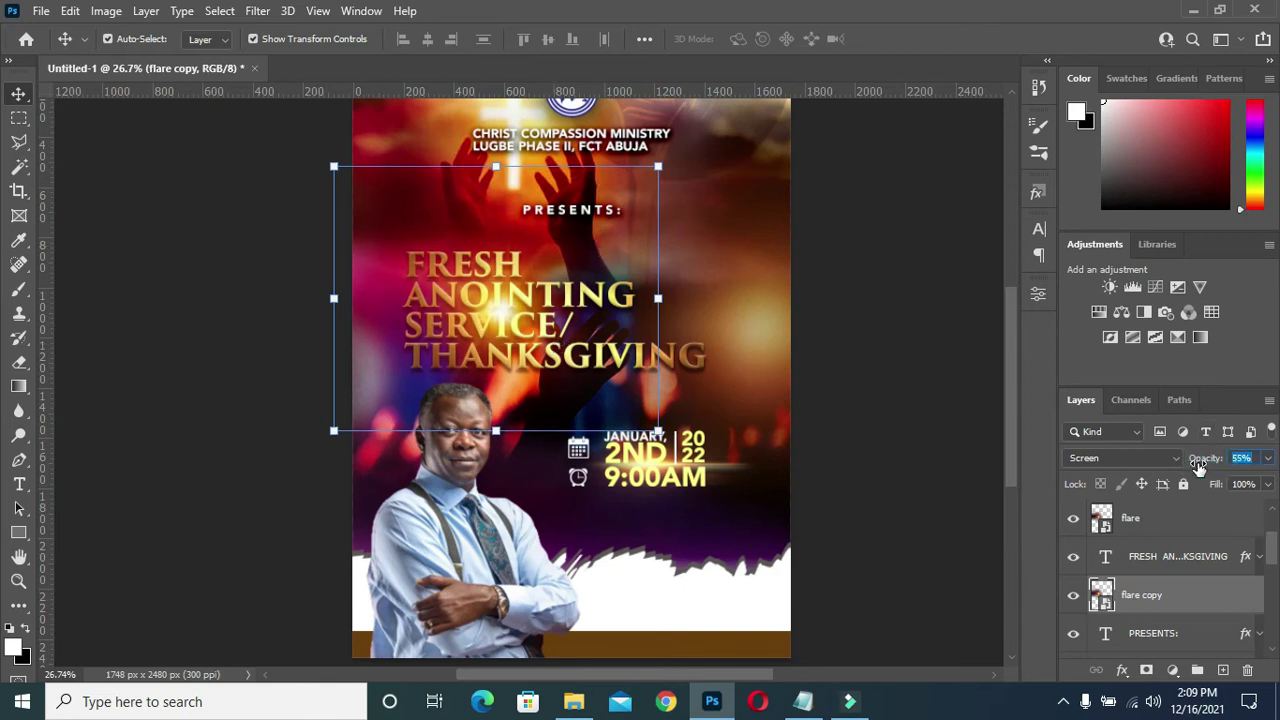
click(886, 375)
scroll(771, 371, up, 2)
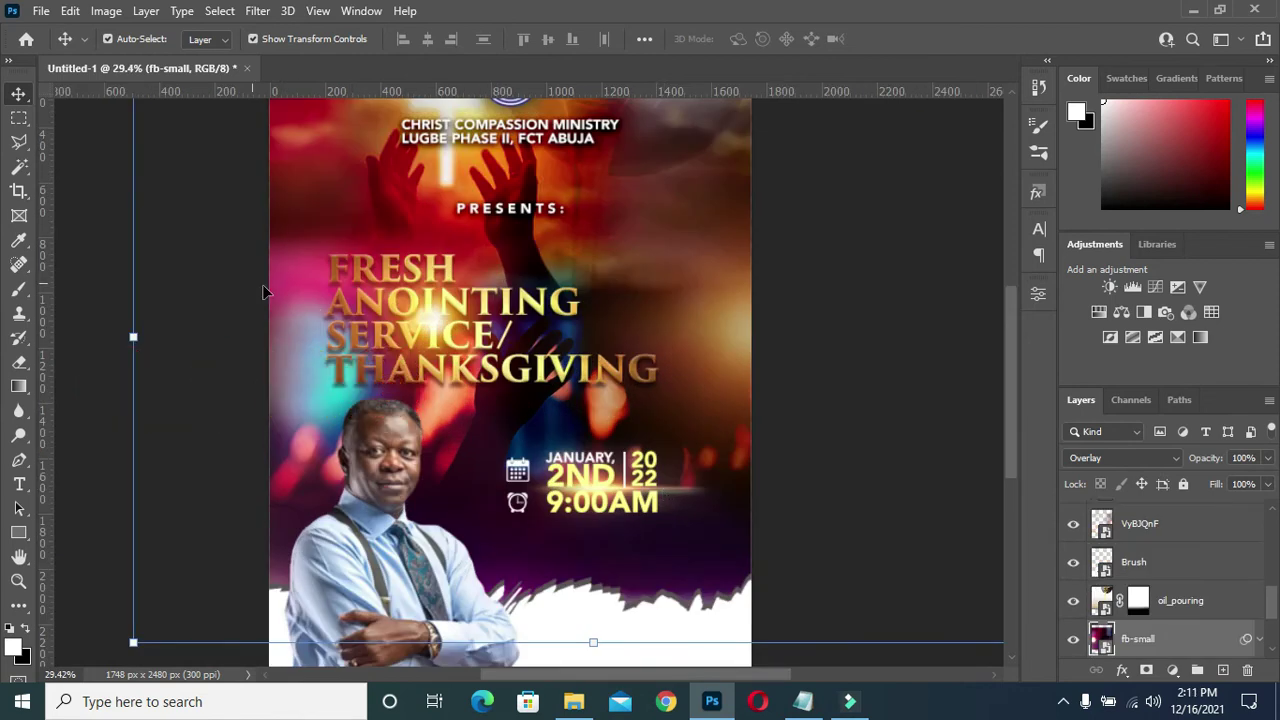
- Scale the fb-small texture to about 76.89% and shift it over the flyer's middle
scroll(768, 158, down, 1)
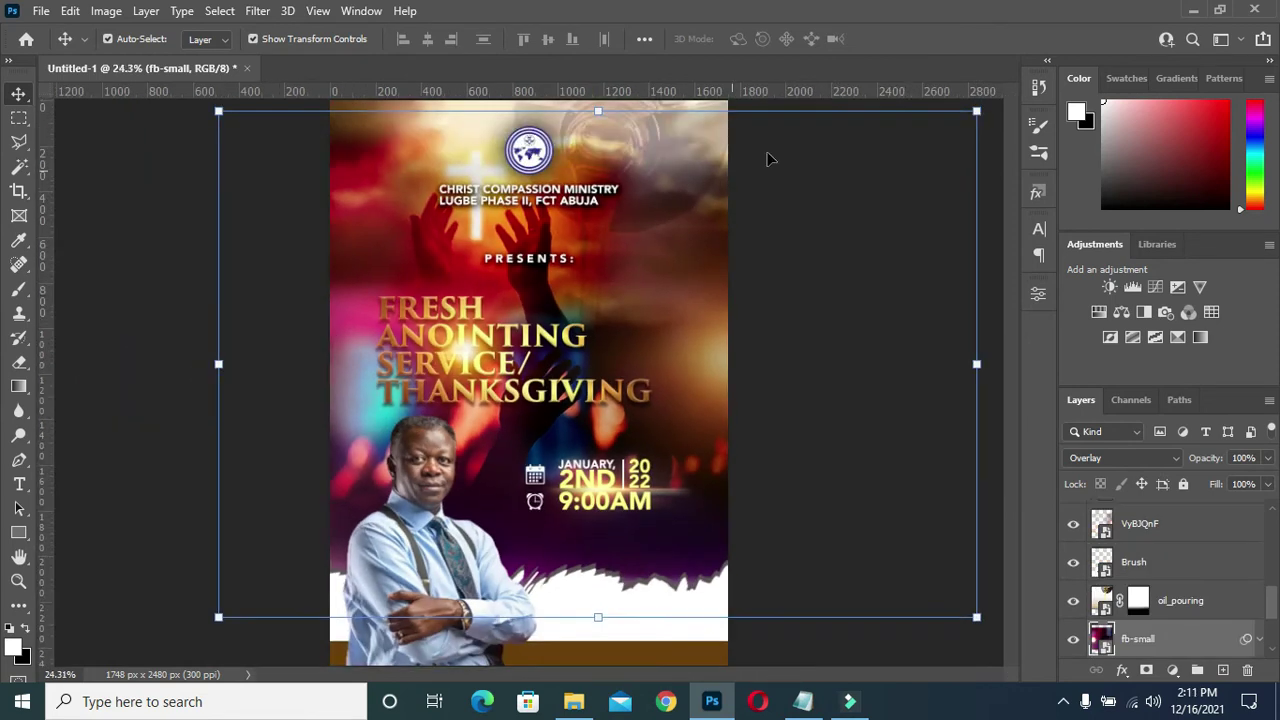
mouse_move(977, 112)
mouse_down()
mouse_move(975, 132)
mouse_move(877, 194)
mouse_up()
mouse_move(766, 351)
mouse_down()
mouse_move(712, 369)
mouse_move(727, 355)
mouse_up()
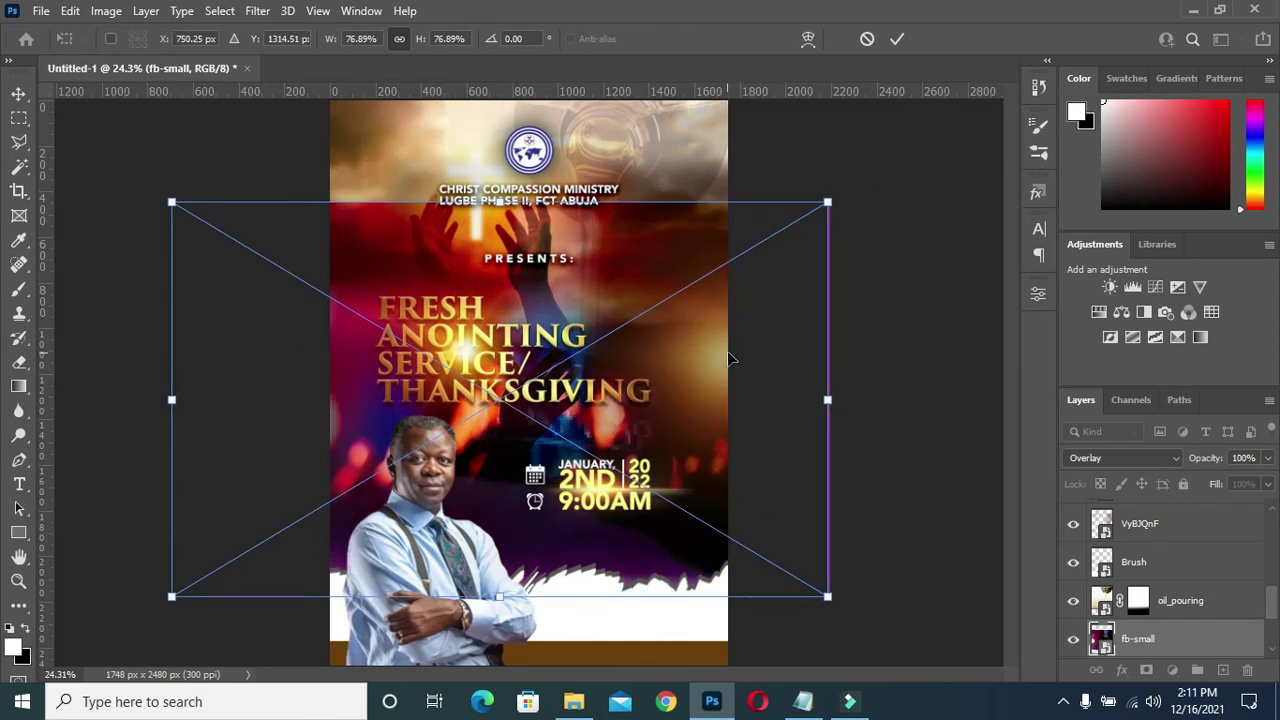
drag(729, 357, 757, 351)
click(897, 39)
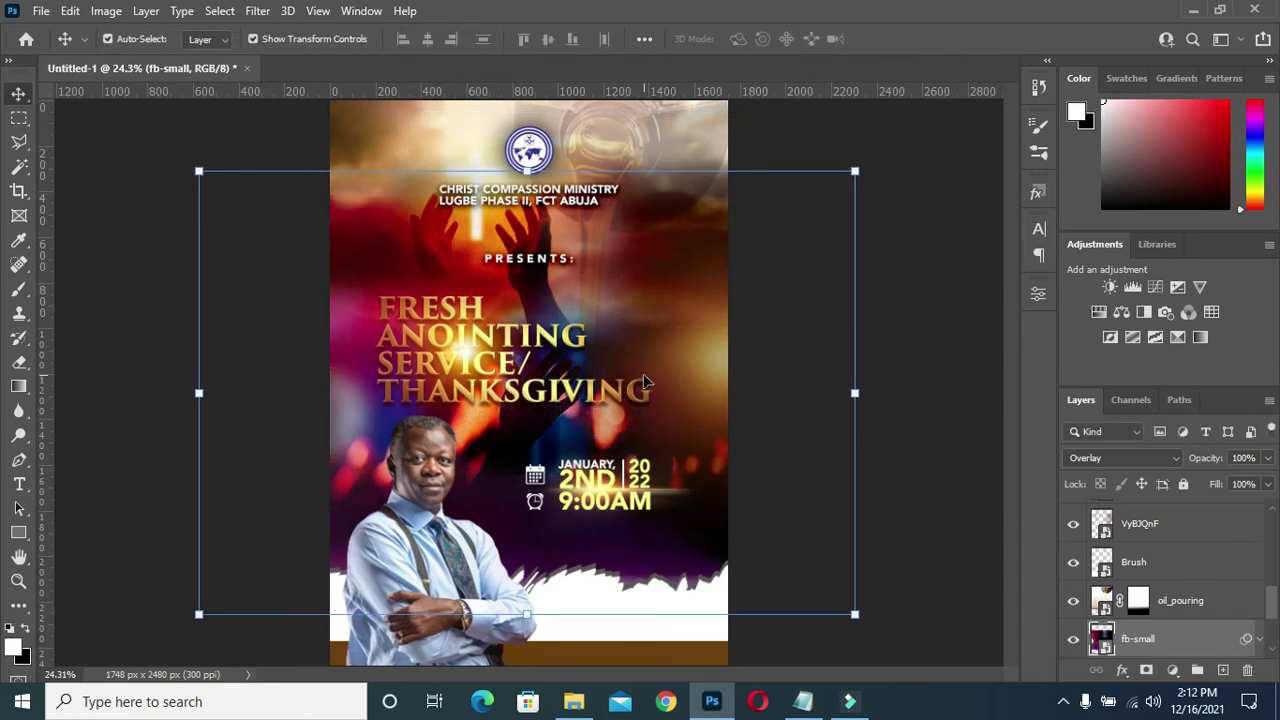
scroll(1168, 600, down, 1)
scroll(1168, 600, down, 1)
scroll(1168, 603, down, 1)
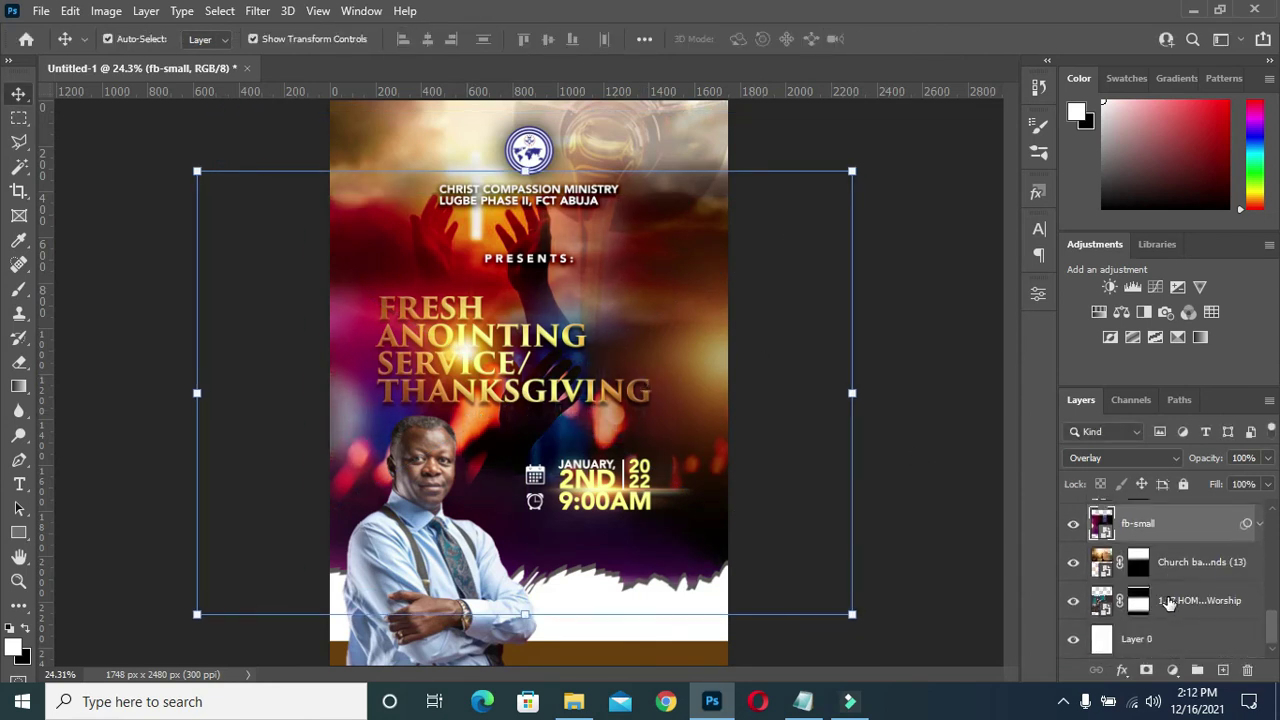
click(1172, 563)
- Move the lifting-hands worship photo up and to the right
click(1172, 600)
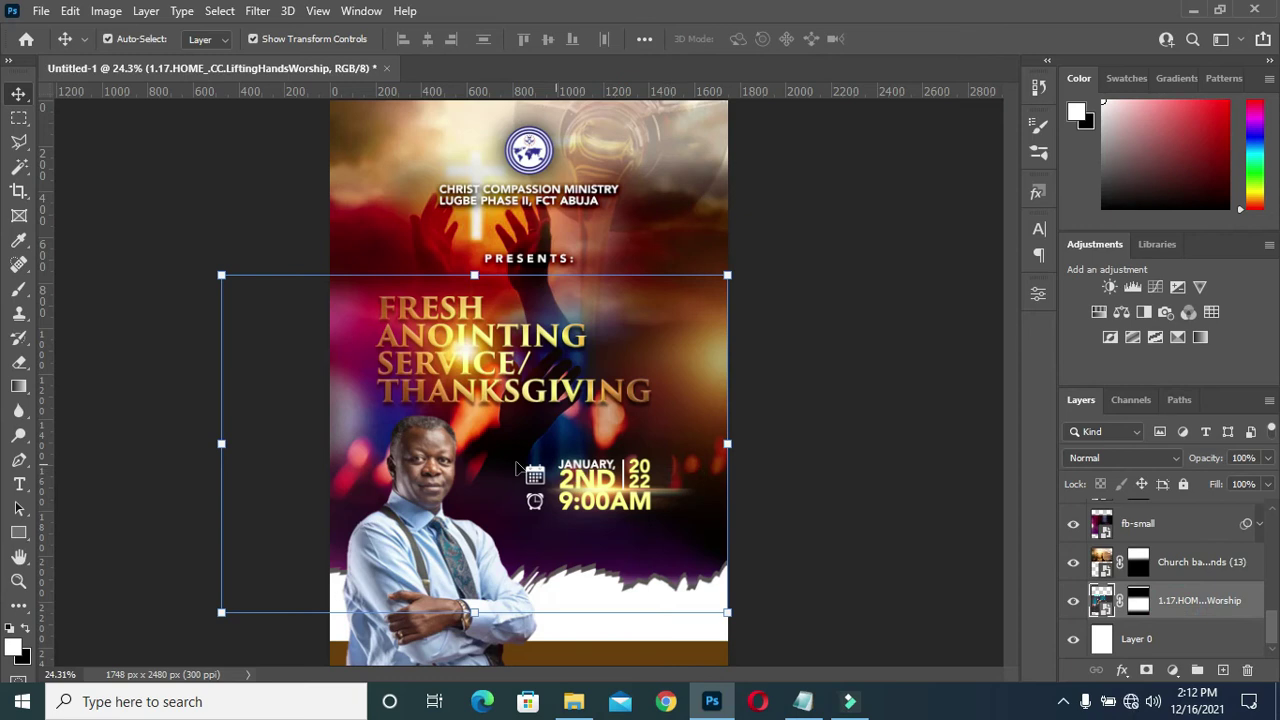
click(222, 441)
mouse_move(257, 430)
mouse_down()
mouse_move(322, 428)
mouse_move(315, 449)
mouse_move(315, 395)
mouse_up()
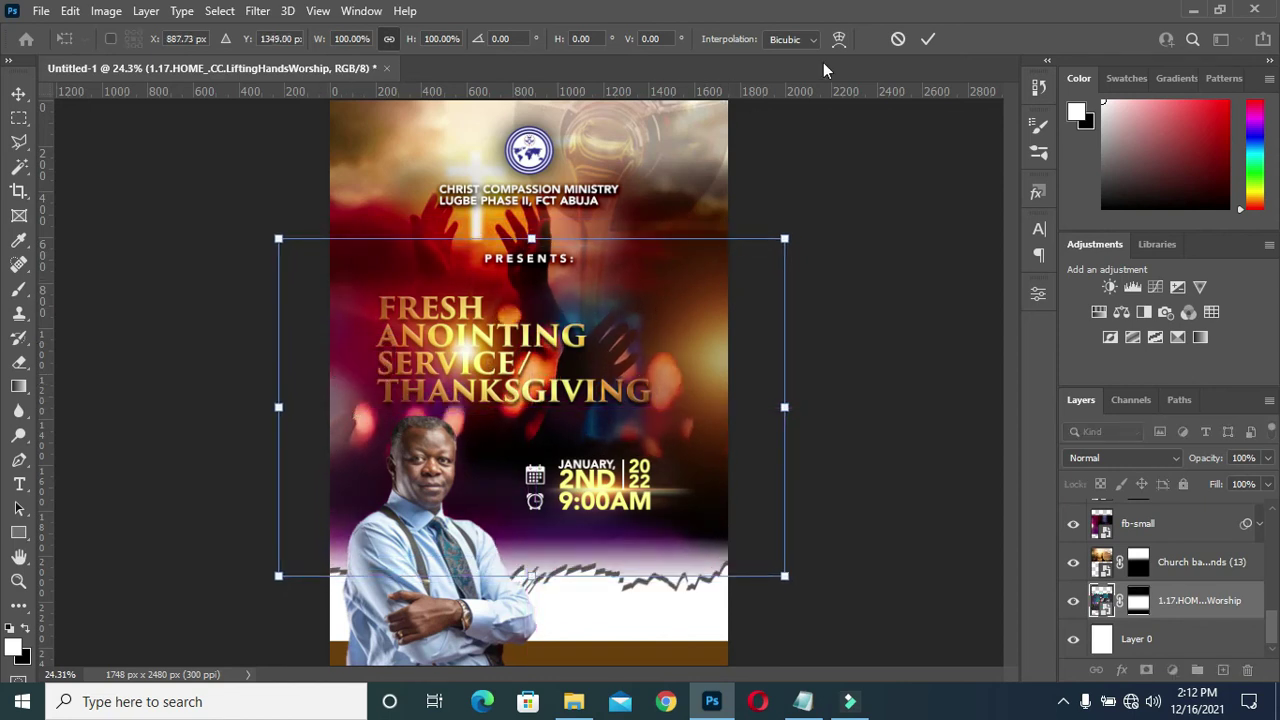
text(887)
key(Return)
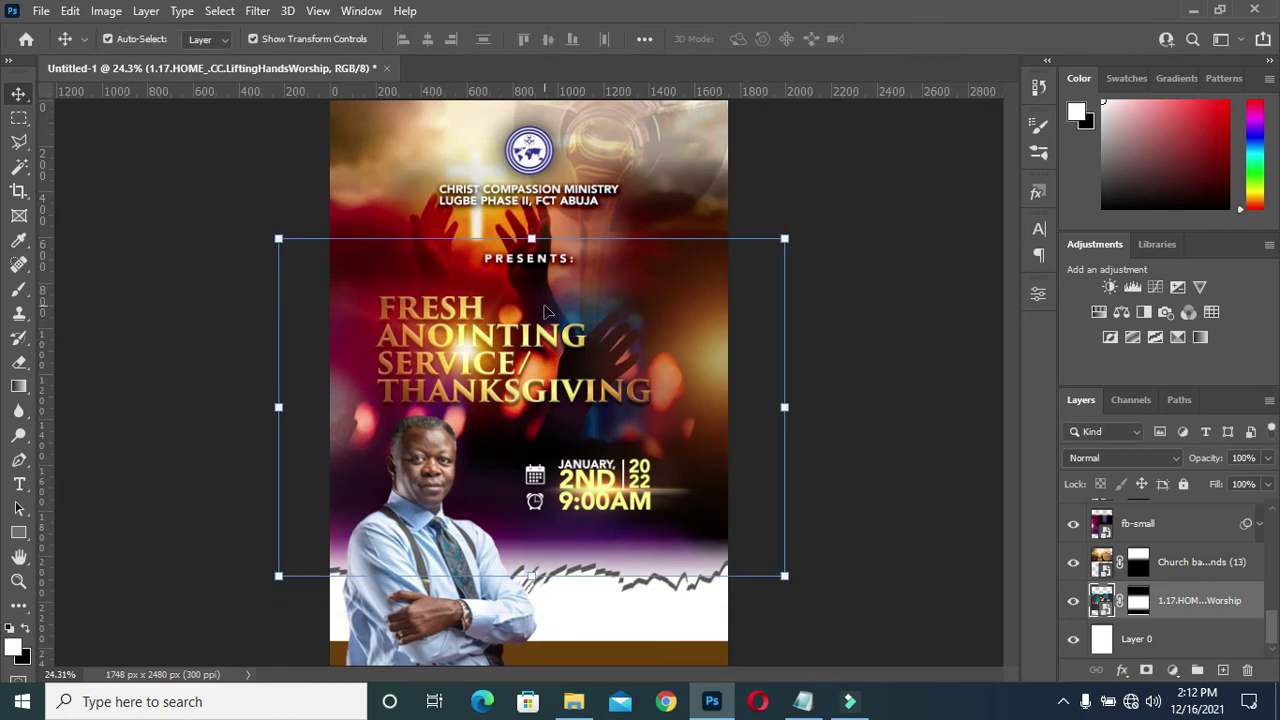
- Move the fb-small overlay lower so it spans from above PRESENTS to the bottom edge
click(1158, 528)
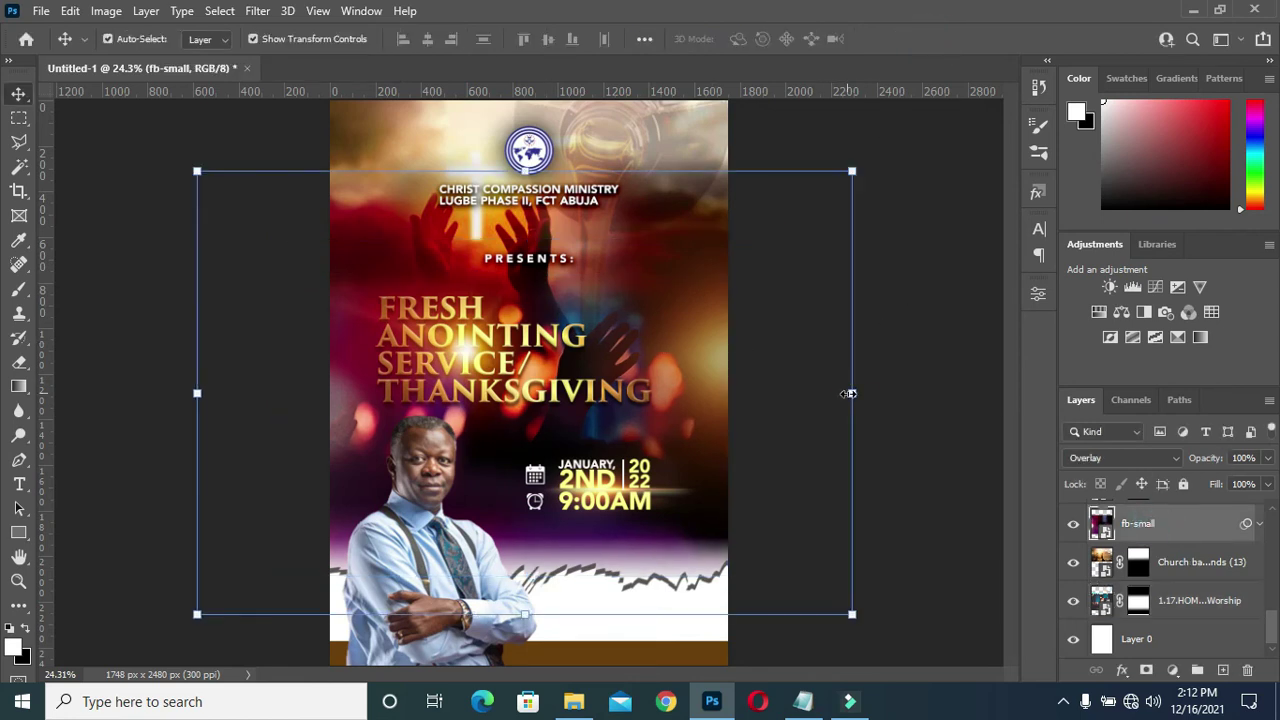
click(848, 393)
mouse_move(851, 374)
mouse_down()
mouse_move(780, 375)
mouse_move(823, 414)
mouse_move(803, 409)
mouse_move(905, 412)
mouse_move(920, 427)
mouse_move(751, 423)
mouse_move(770, 433)
mouse_up()
click(899, 40)
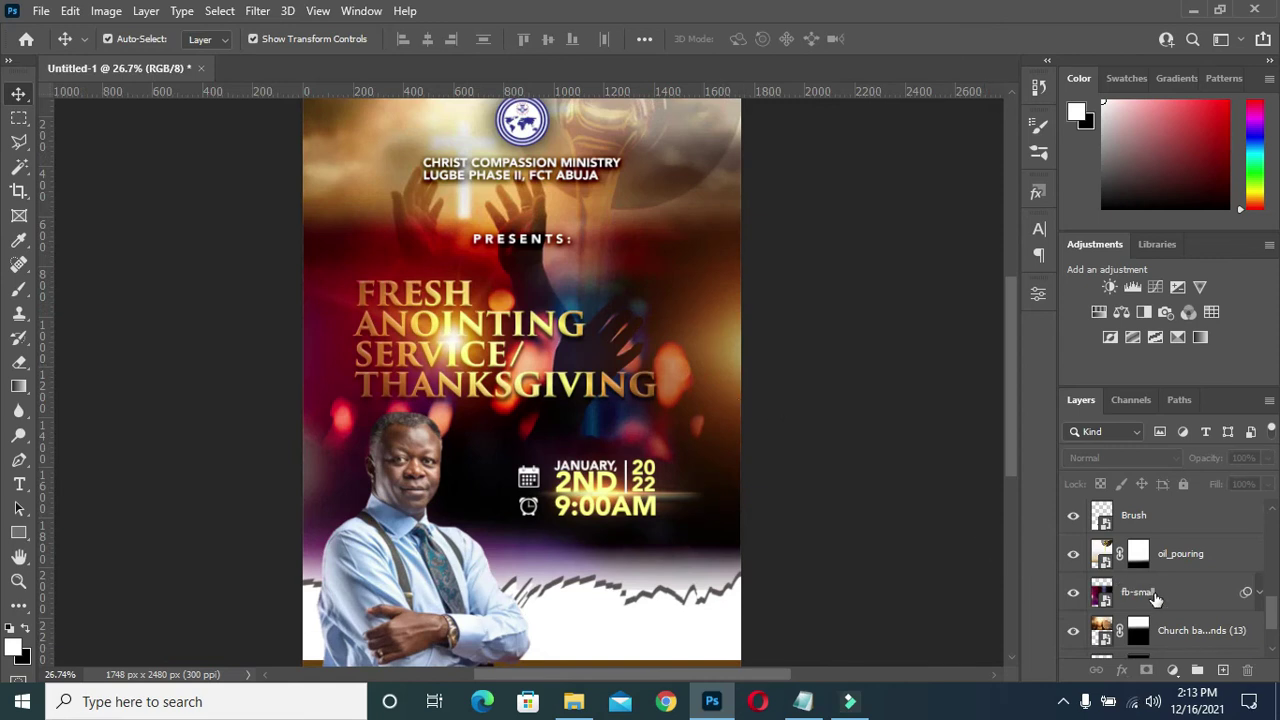
- Shift the fb-small overlay a little to the left, keeping it below PRESENTS
click(1155, 598)
scroll(600, 451, down, 1)
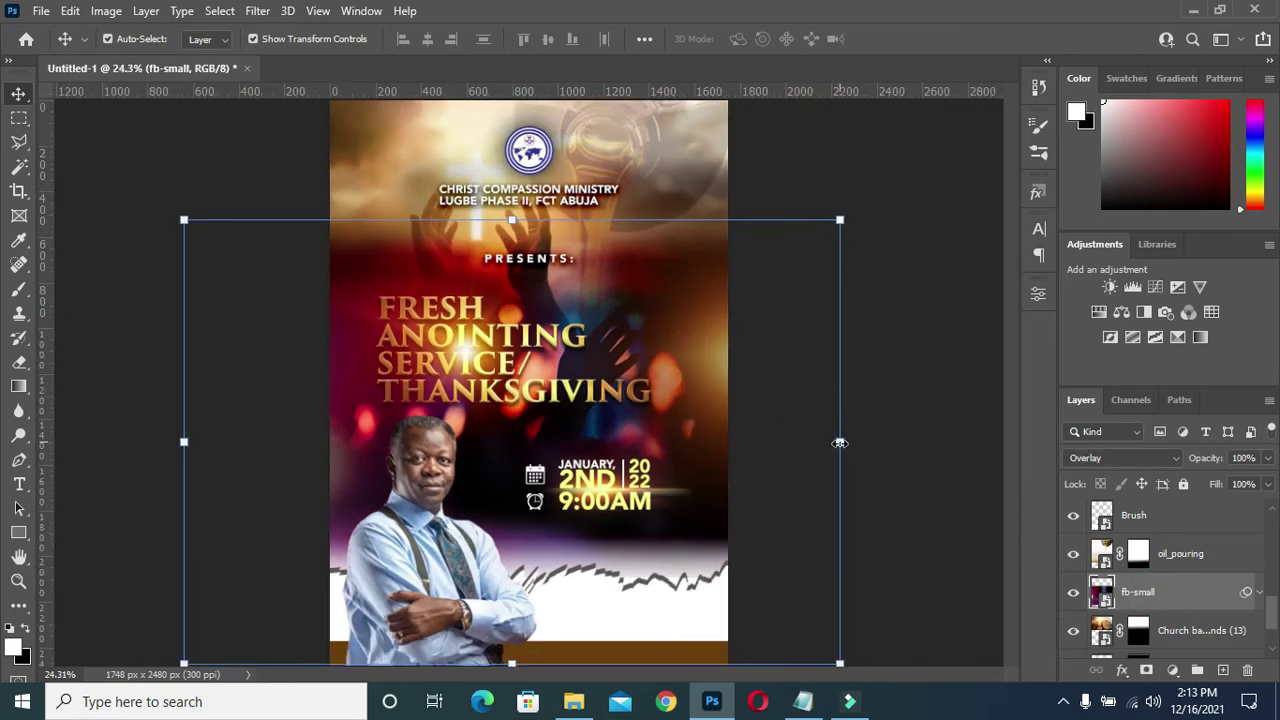
click(840, 443)
scroll(625, 441, up, 3)
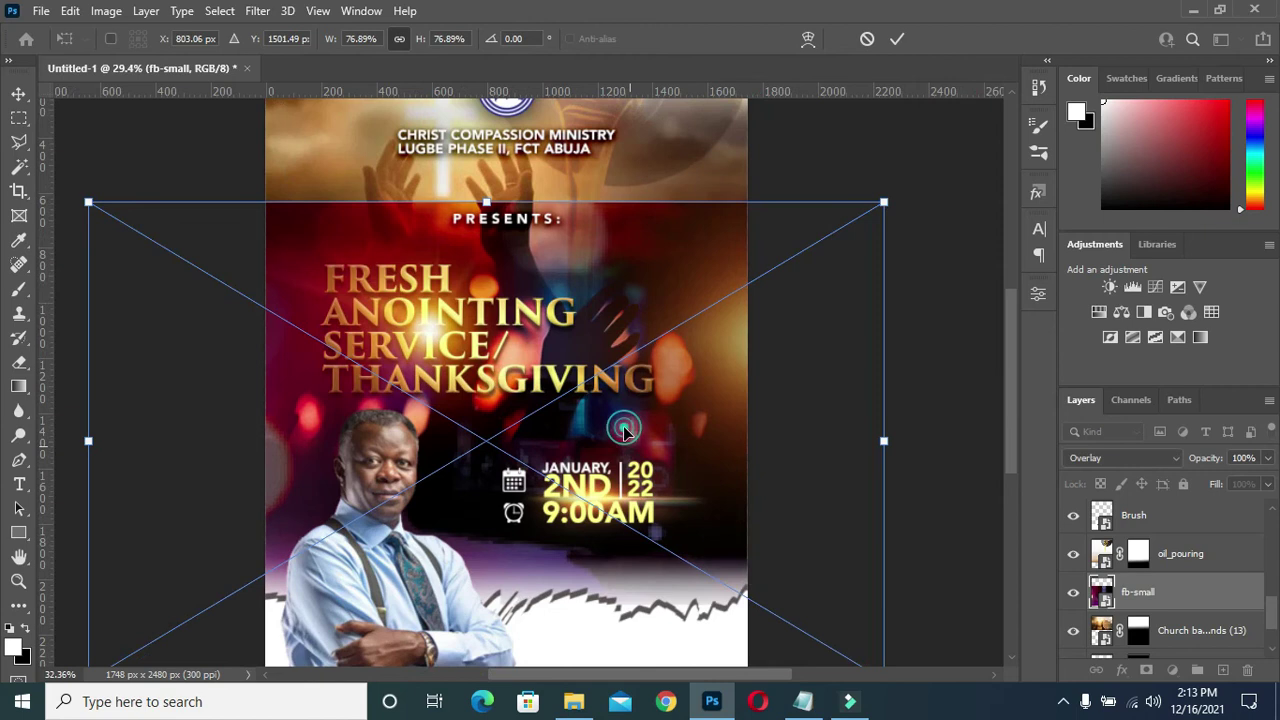
scroll(624, 430, up, 1)
drag(624, 430, 605, 437)
click(897, 38)
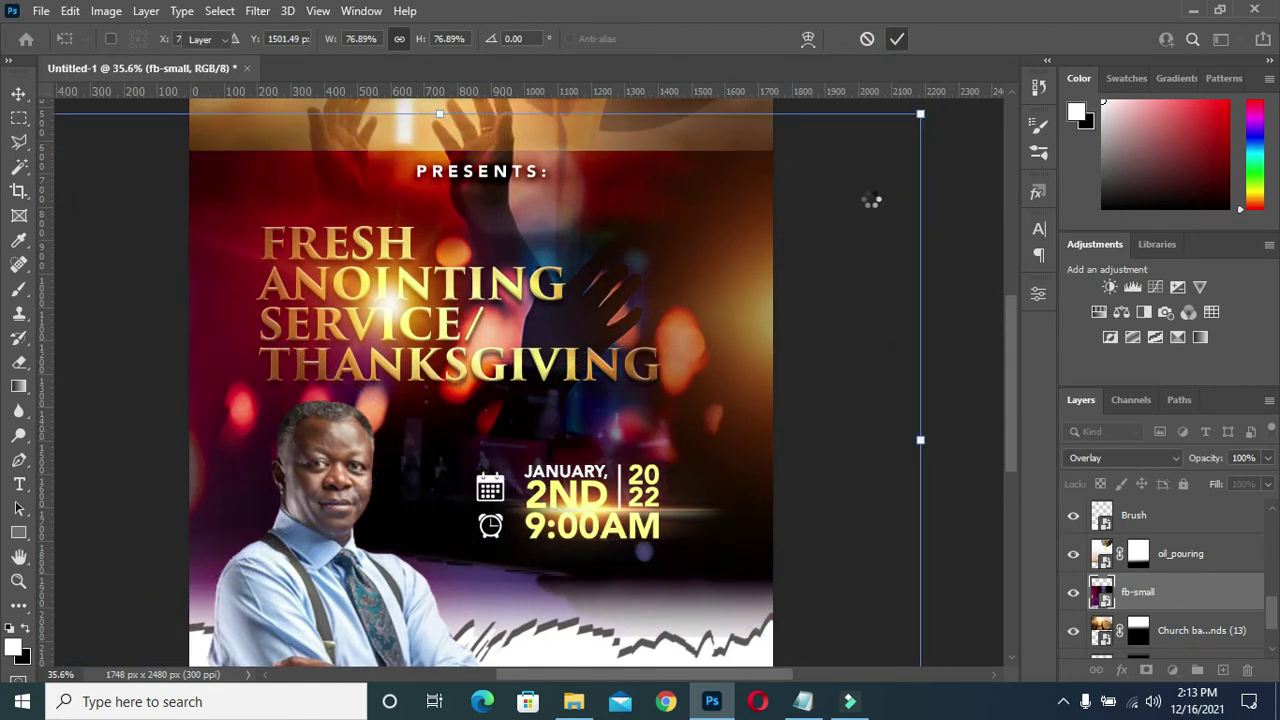
scroll(934, 277, down, 3)
scroll(777, 309, down, 1)
scroll(777, 309, down, 1)
scroll(1184, 583, down, 2)
scroll(1184, 583, down, 1)
click(1177, 600)
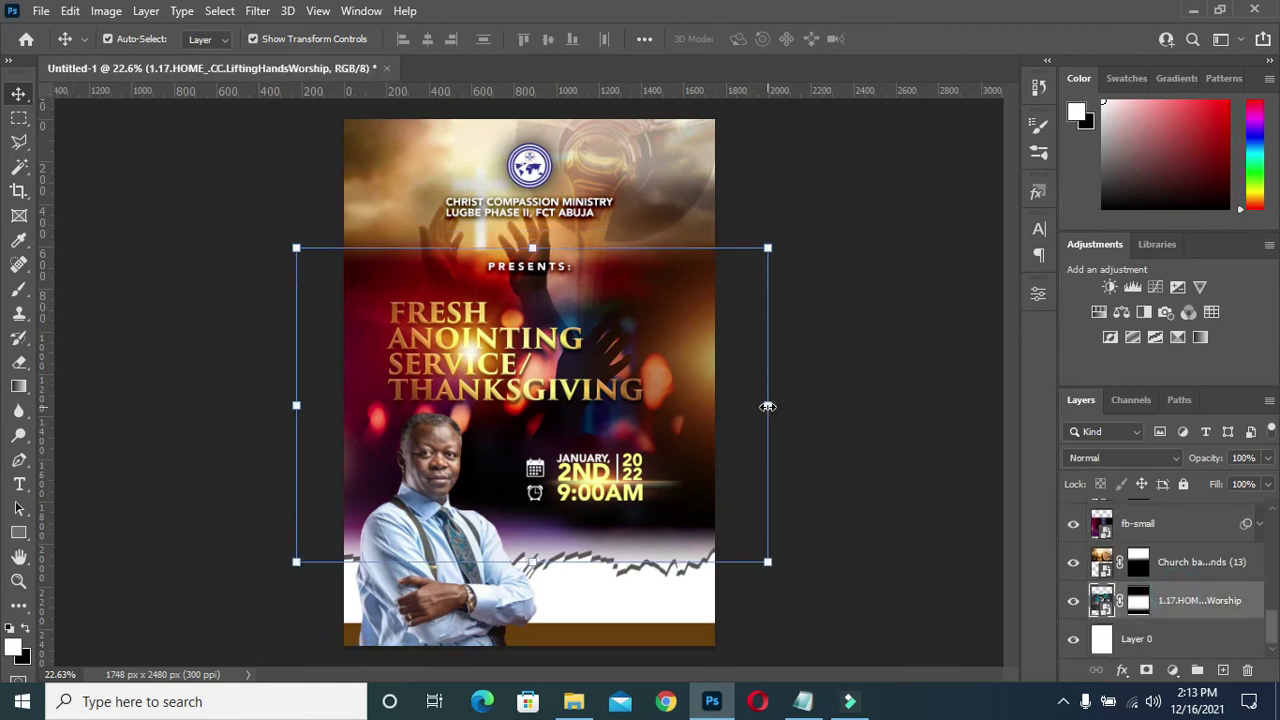
- Stretch the worship photo's top edge up to about 104.45%, just above PRESENTS
click(767, 406)
mouse_move(531, 247)
mouse_down()
mouse_move(531, 226)
mouse_move(531, 251)
mouse_up()
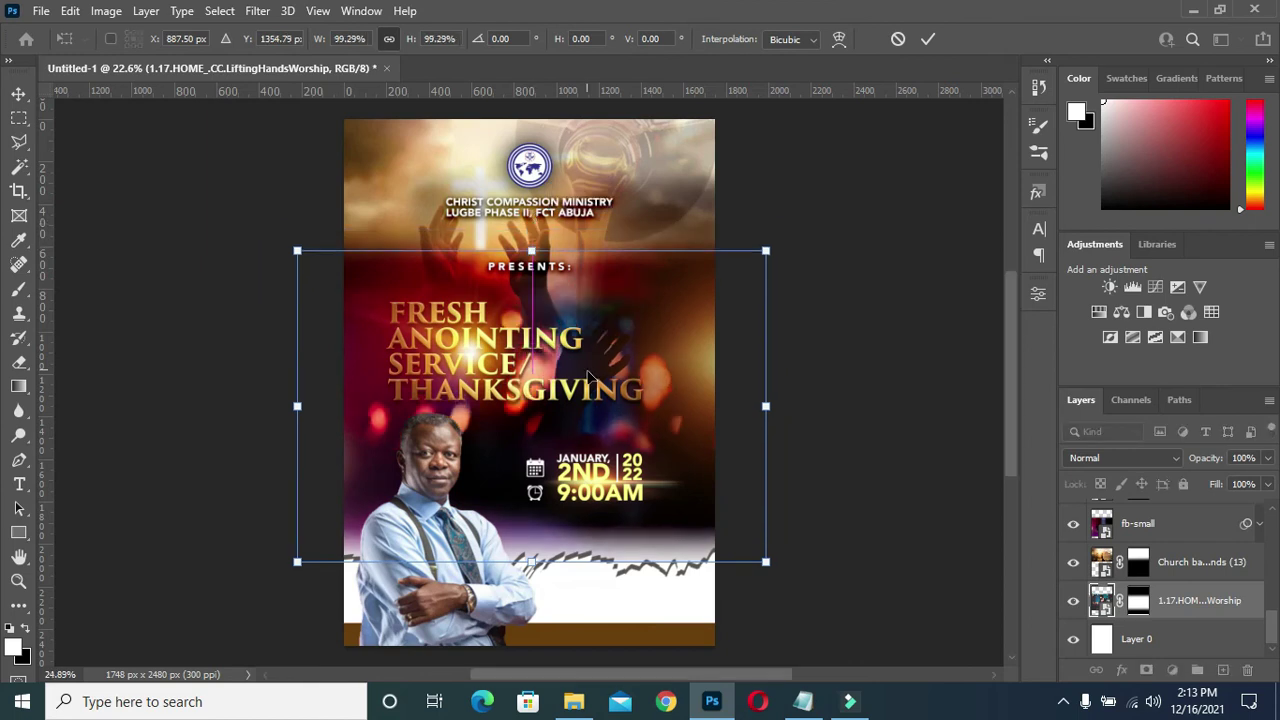
scroll(530, 248, up, 1)
scroll(528, 243, up, 1)
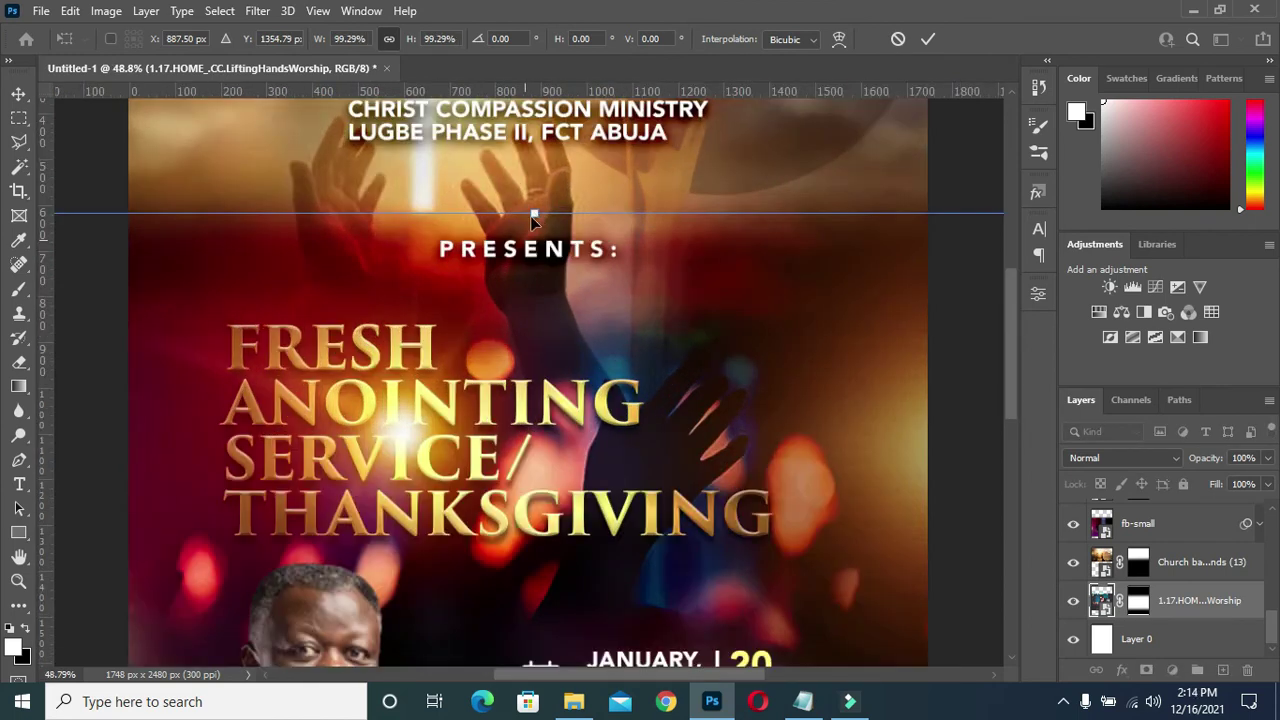
drag(537, 214, 535, 180)
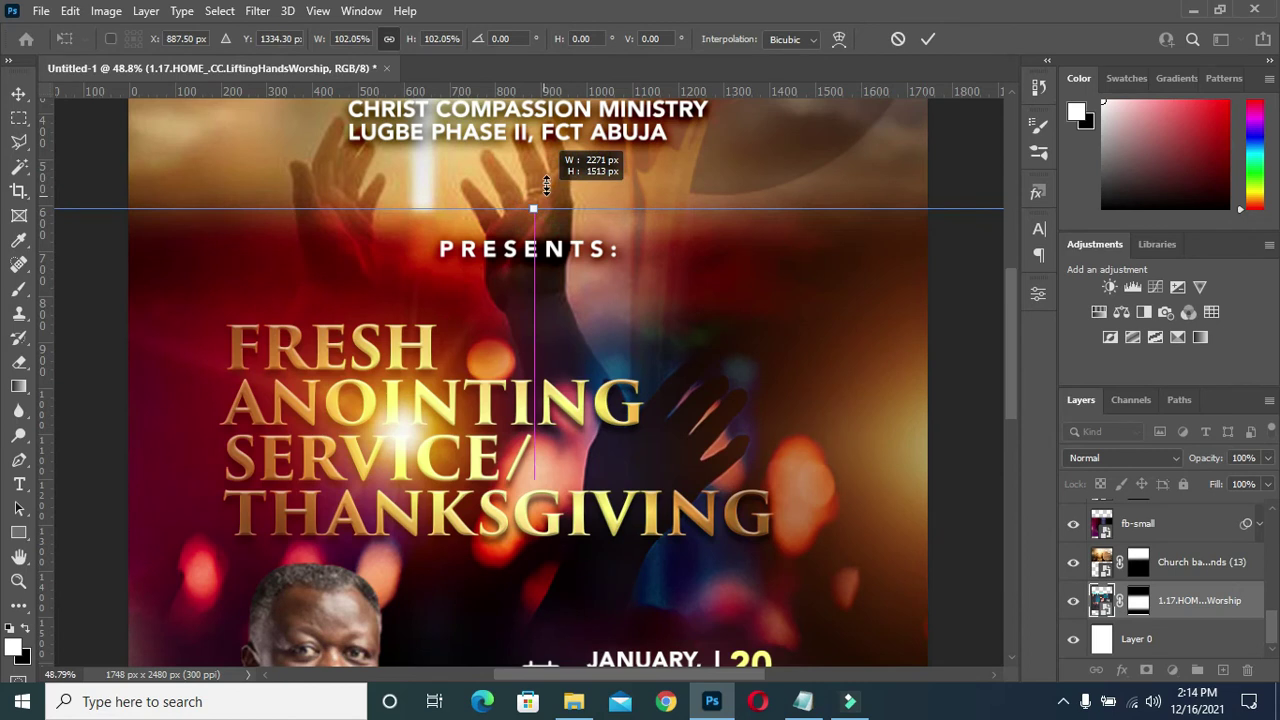
scroll(607, 378, down, 1)
scroll(695, 372, down, 1)
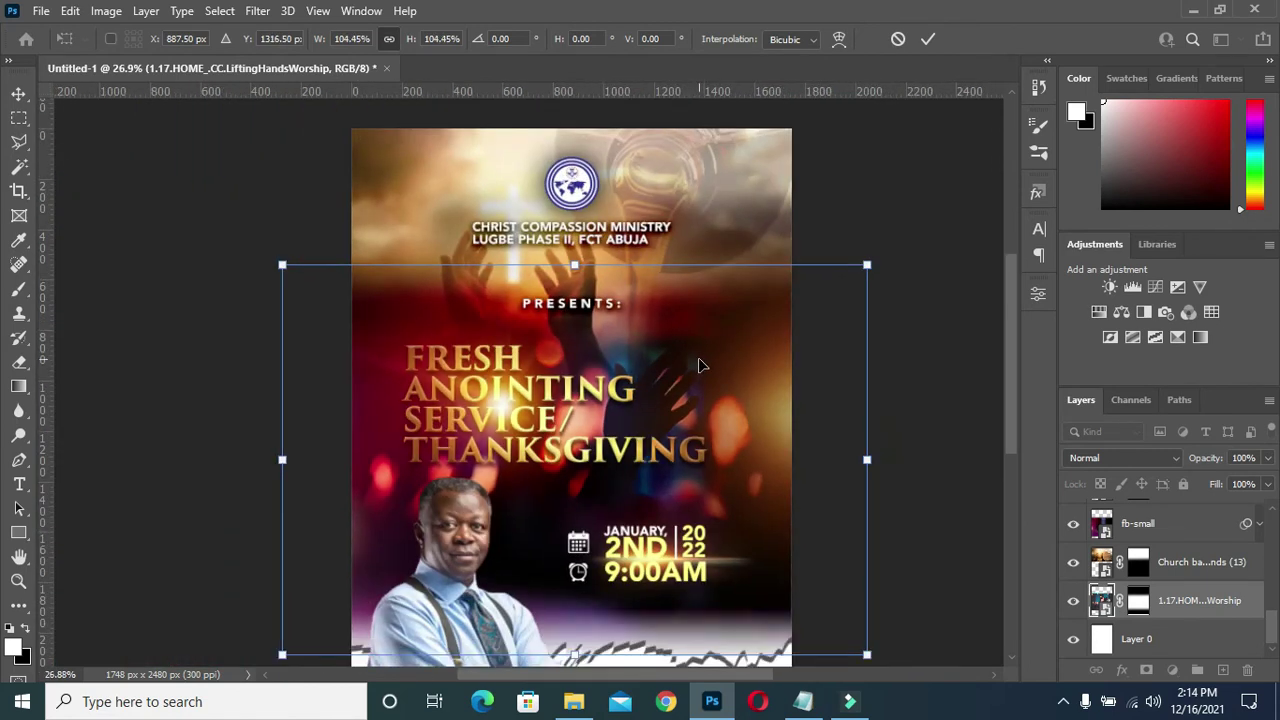
scroll(651, 373, down, 1)
click(928, 38)
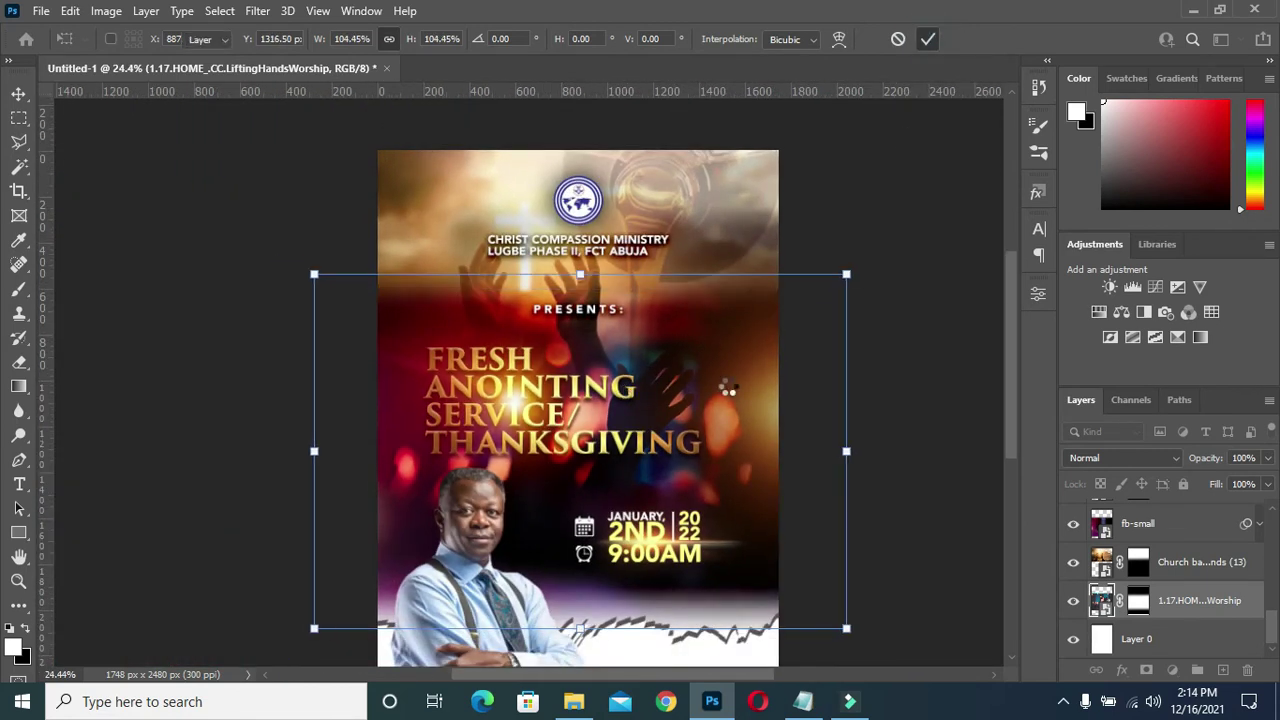
click(912, 303)
scroll(912, 303, up, 1)
scroll(600, 365, up, 1)
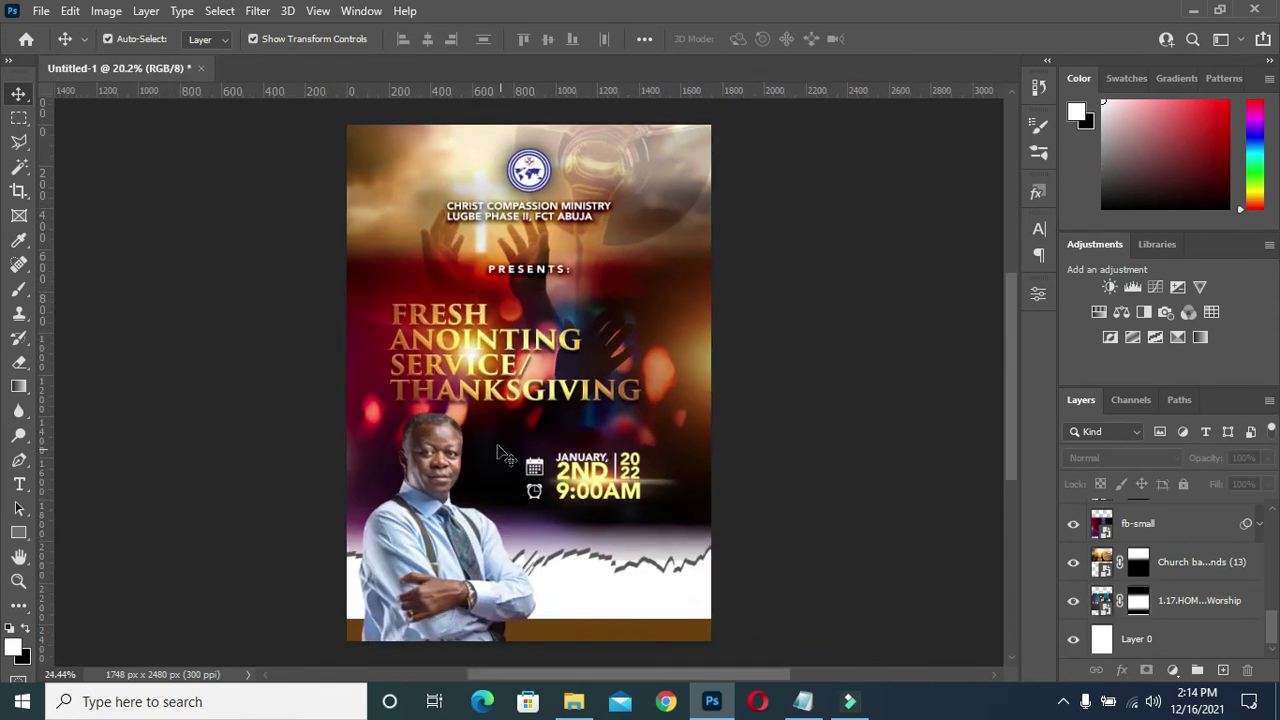
scroll(476, 356, up, 1)
click(450, 340)
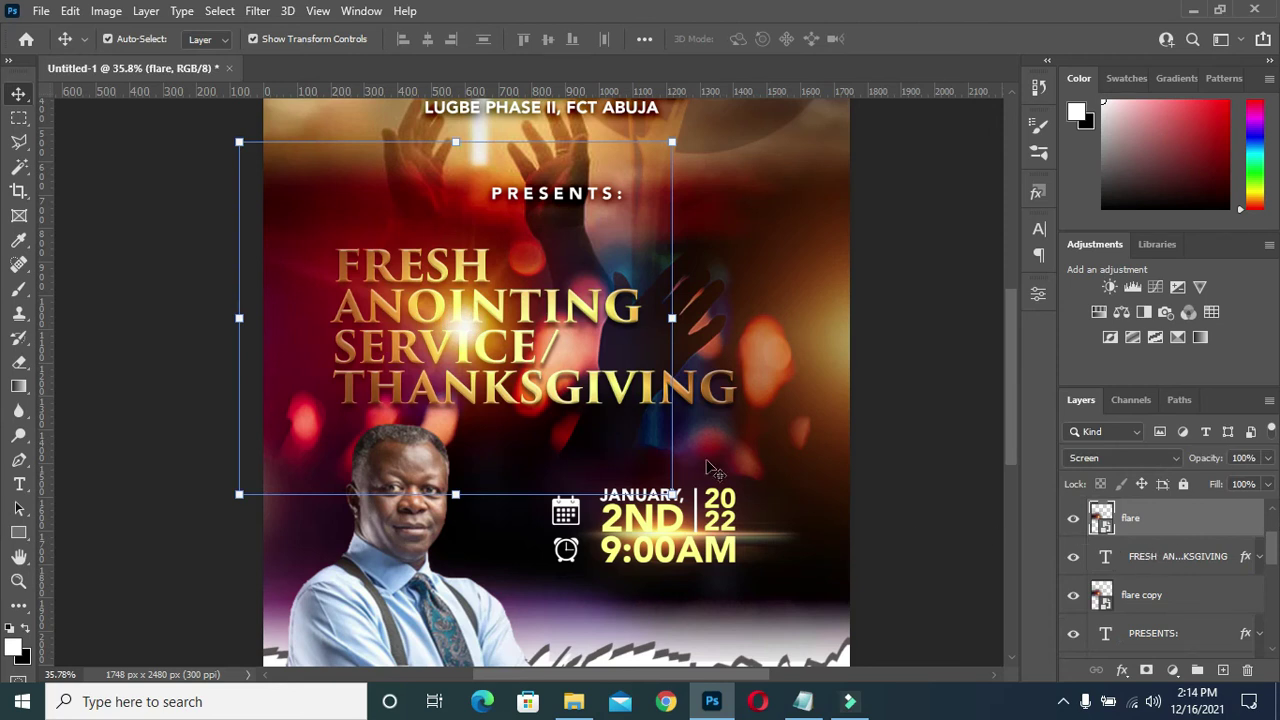
scroll(712, 468, down, 1)
scroll(565, 365, down, 1)
scroll(565, 365, down, 1)
click(835, 340)
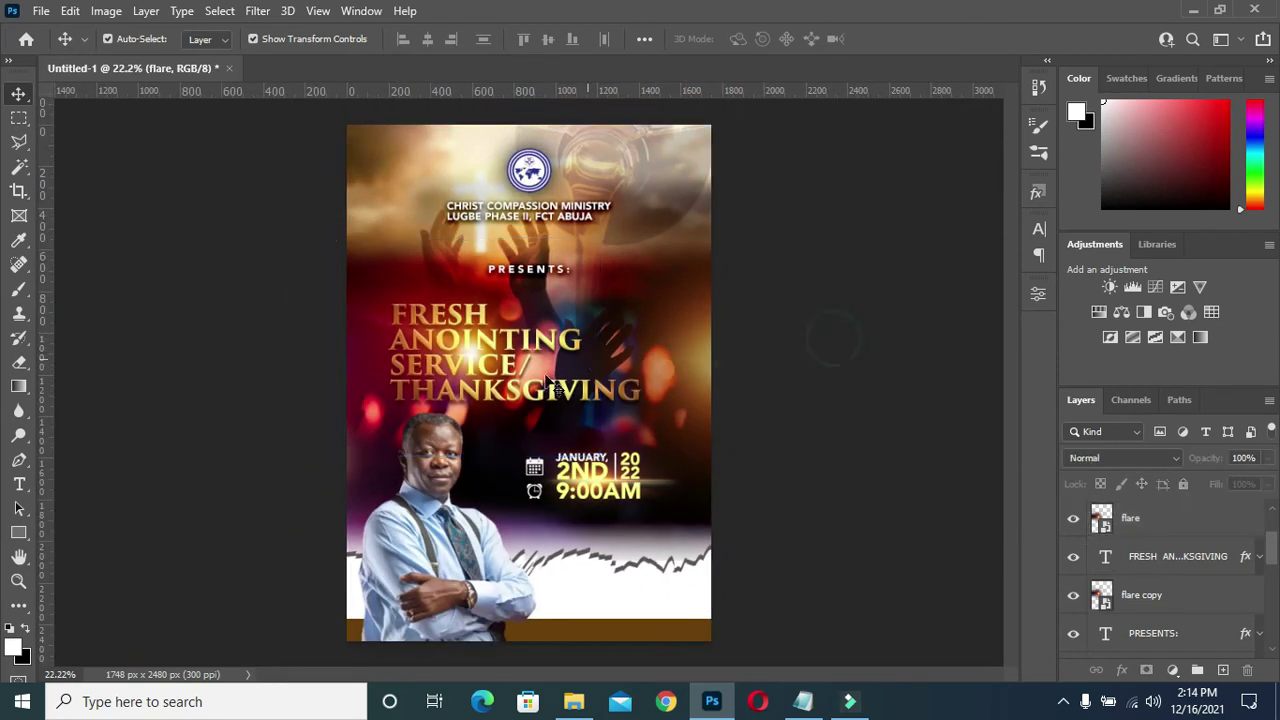
scroll(548, 387, up, 1)
drag(1010, 478, 1010, 495)
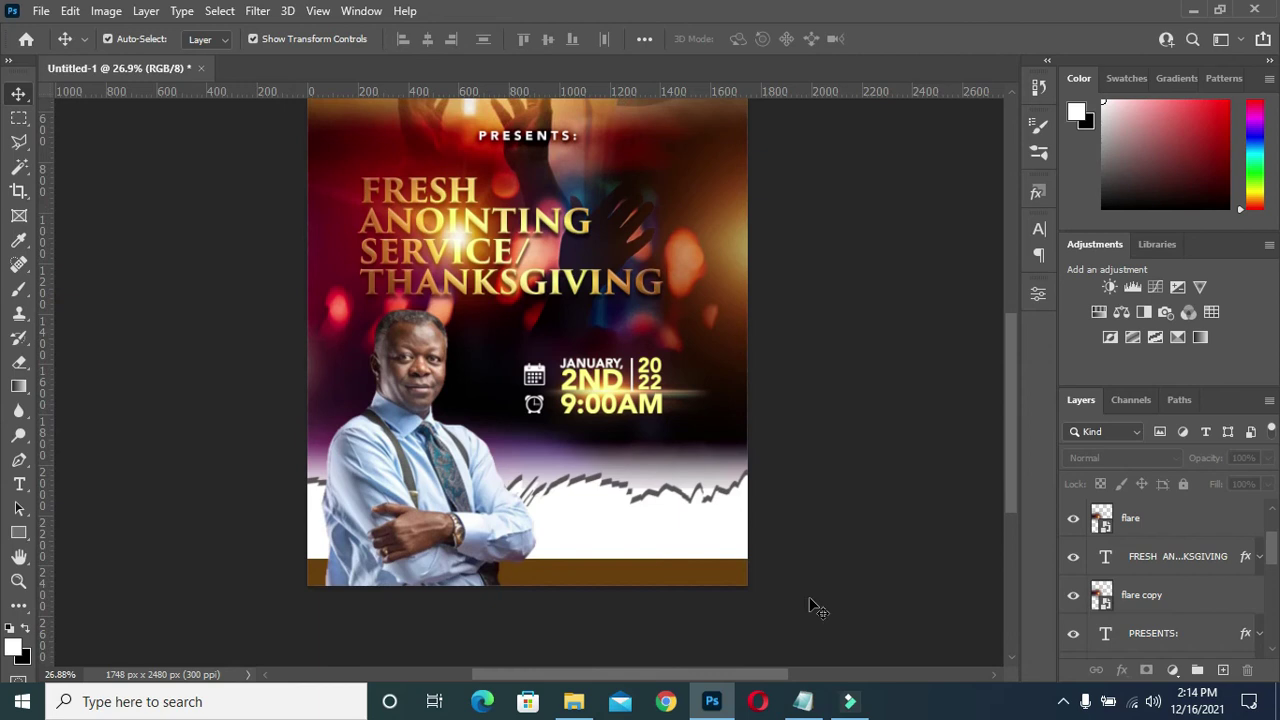
click(803, 701)
key(ctrl+c)
scroll(312, 393, down, 1)
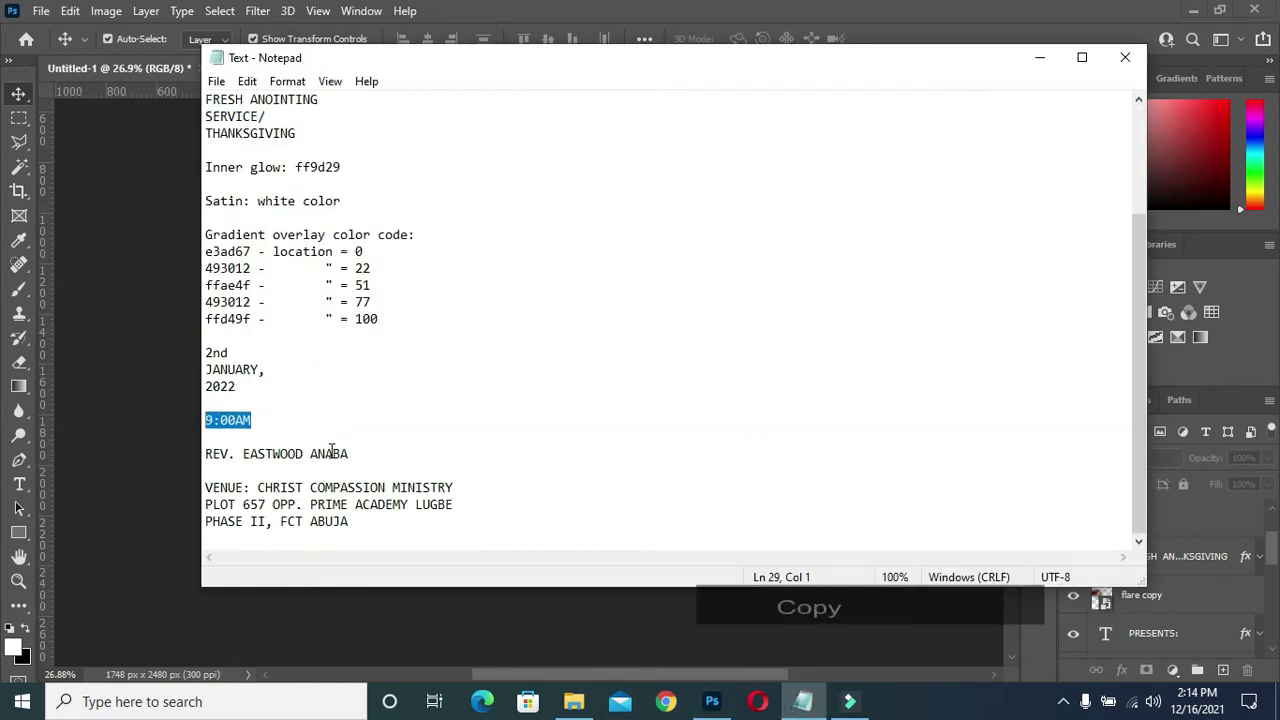
drag(358, 454, 207, 452)
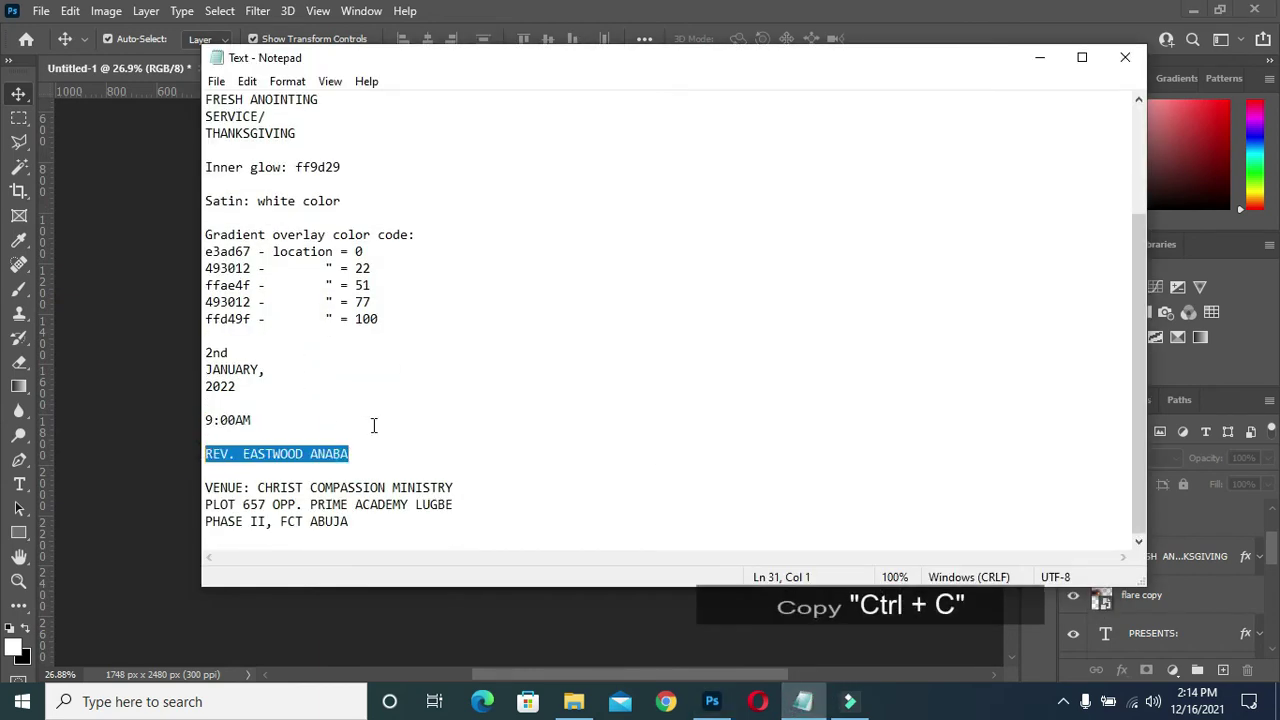
click(1045, 59)
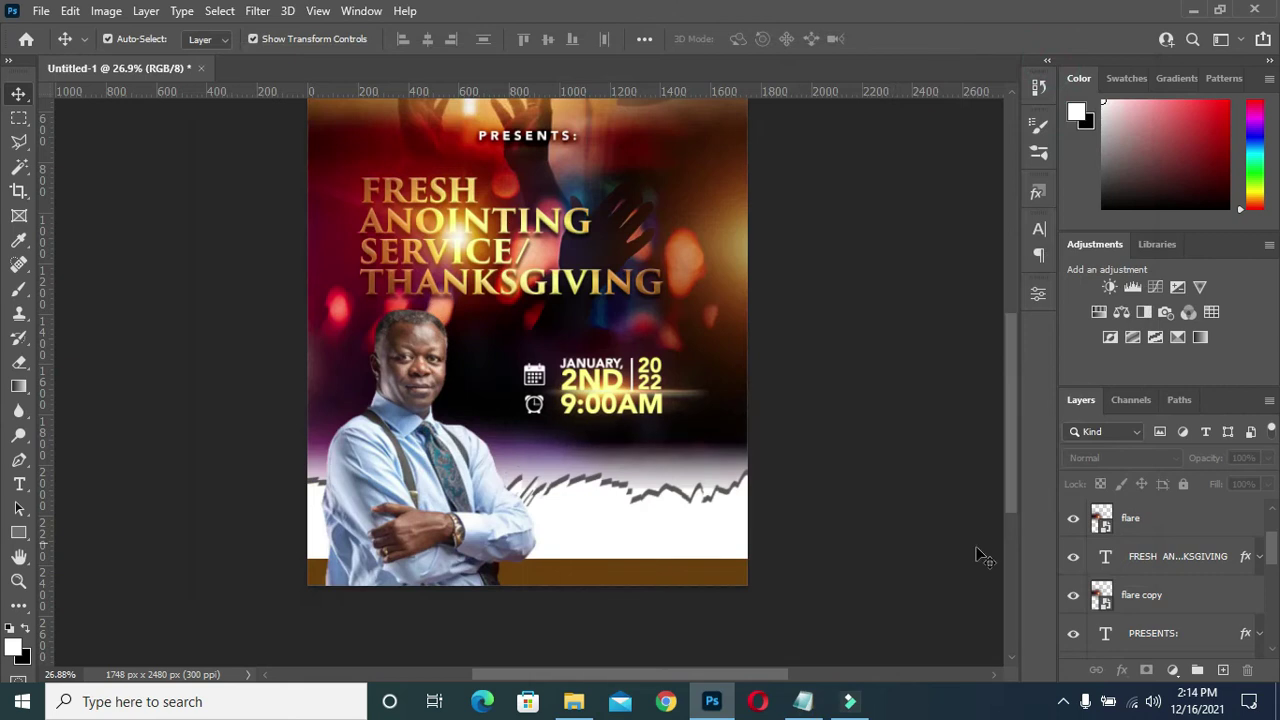
- Paste the pastor's name as a new text line beneath the 9:00AM time
click(433, 460)
click(19, 484)
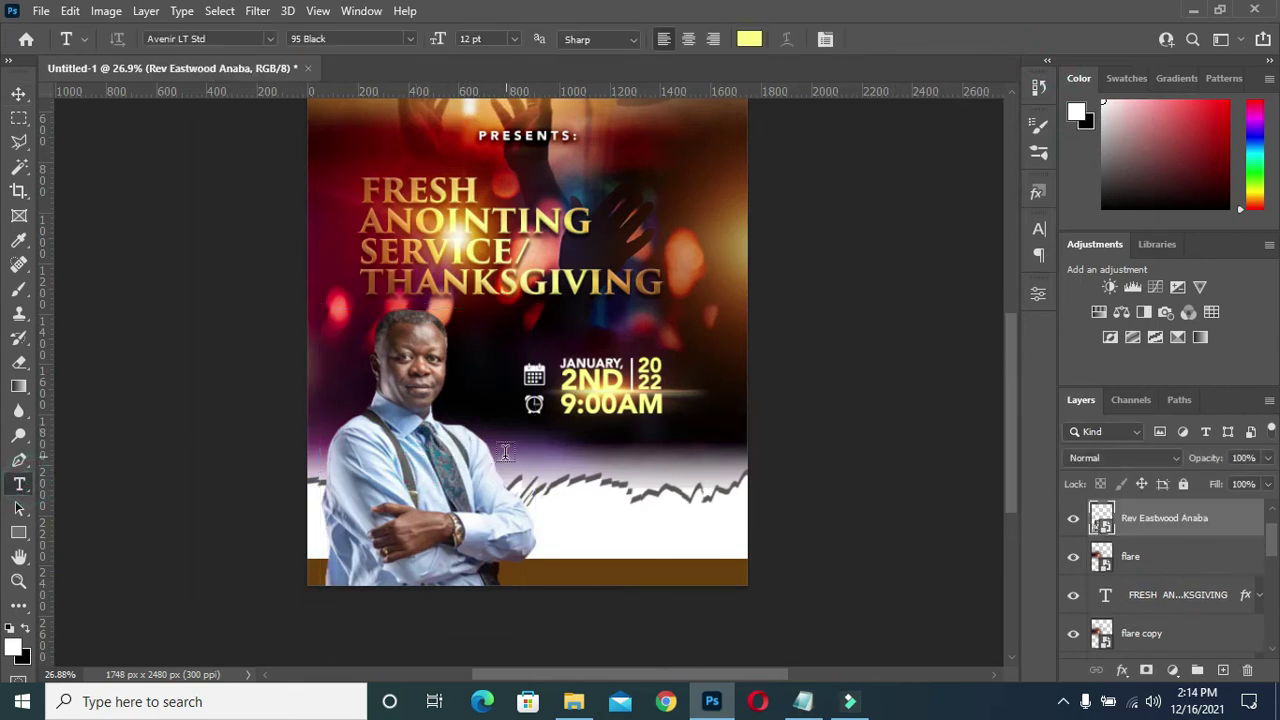
click(502, 445)
key(ctrl+v)
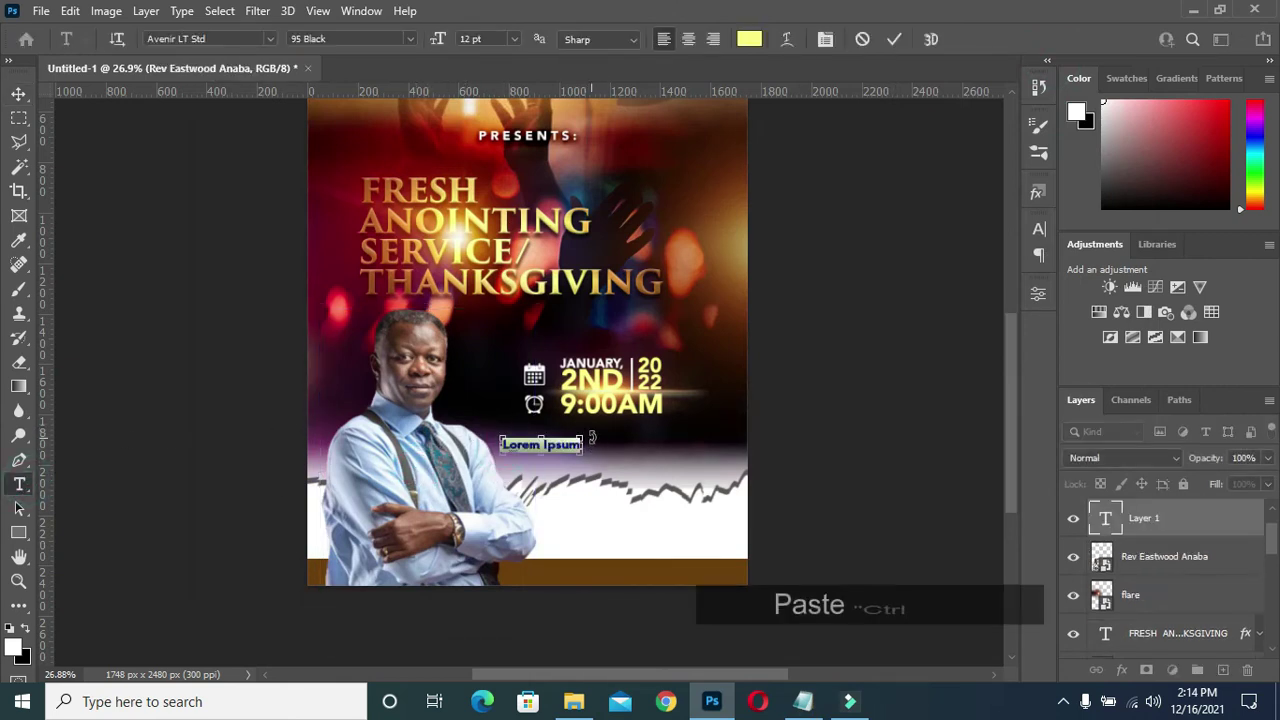
key(ctrl+v)
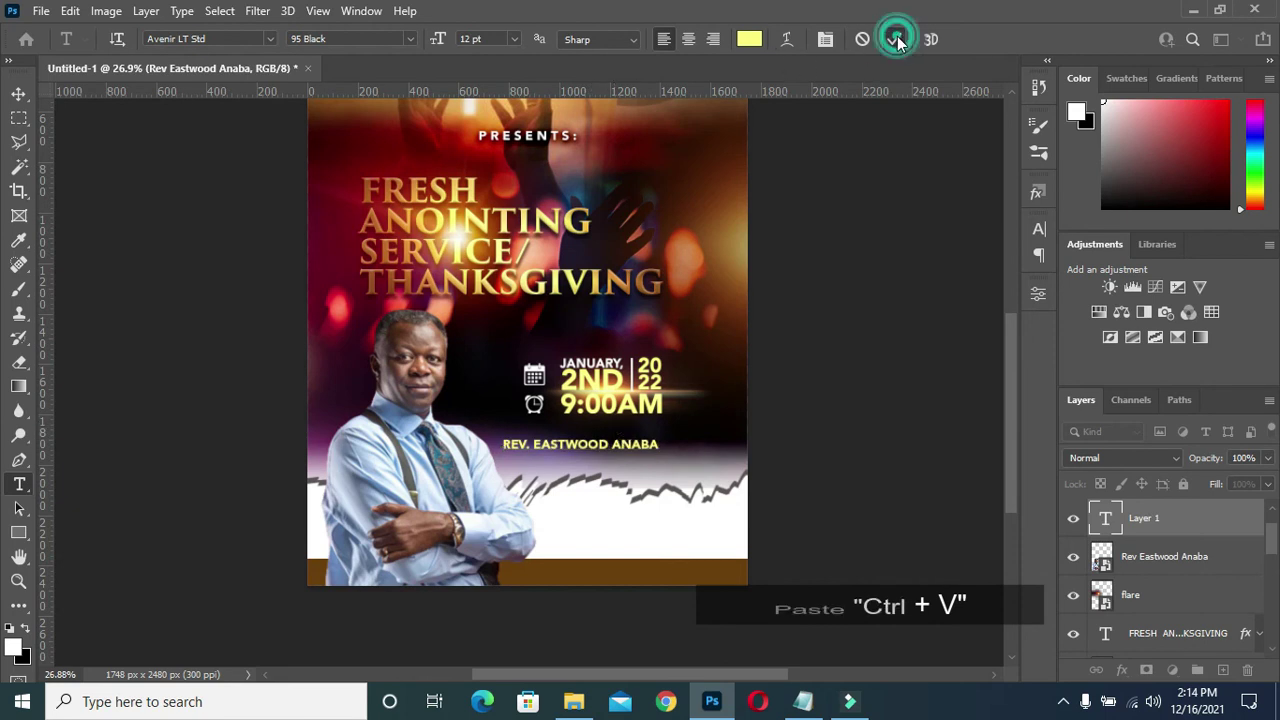
click(894, 39)
- Make the name text white with the 65 Medium font weight
click(749, 39)
drag(803, 189, 770, 166)
click(1195, 157)
click(409, 39)
click(320, 87)
- Move the name up under the time and scale it to about 75%
click(19, 93)
scroll(563, 461, up, 3)
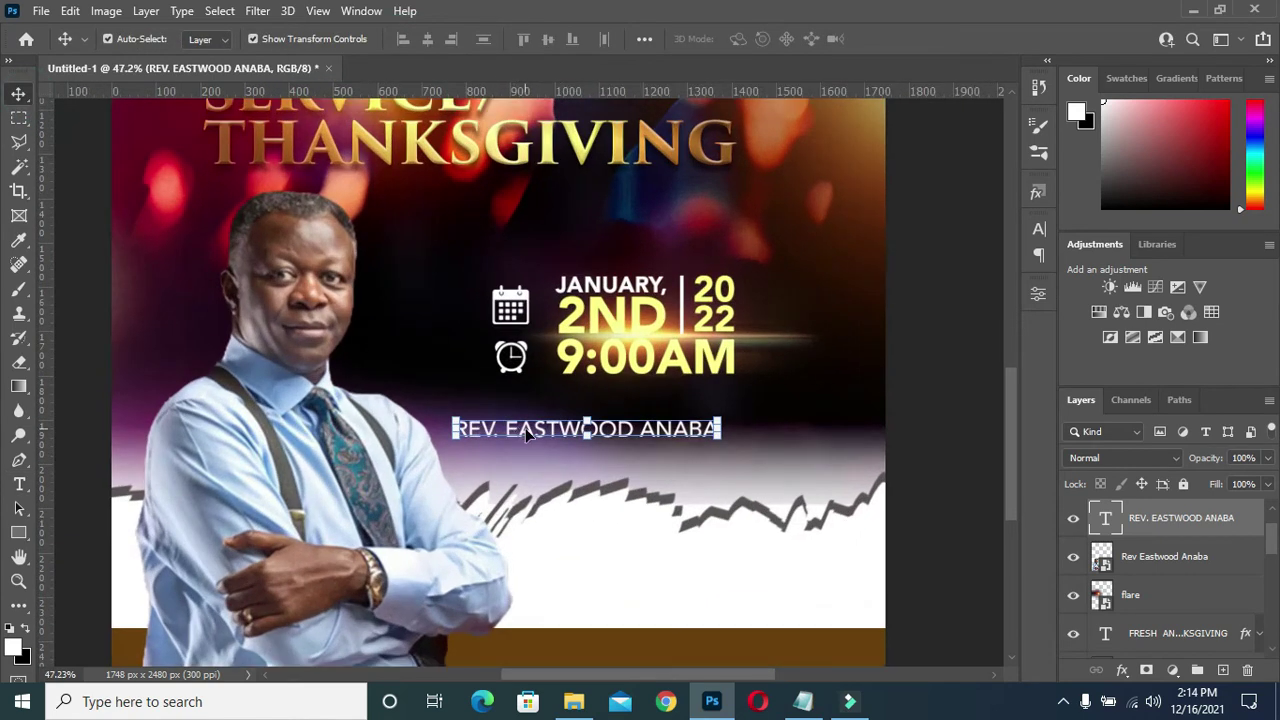
drag(526, 433, 485, 409)
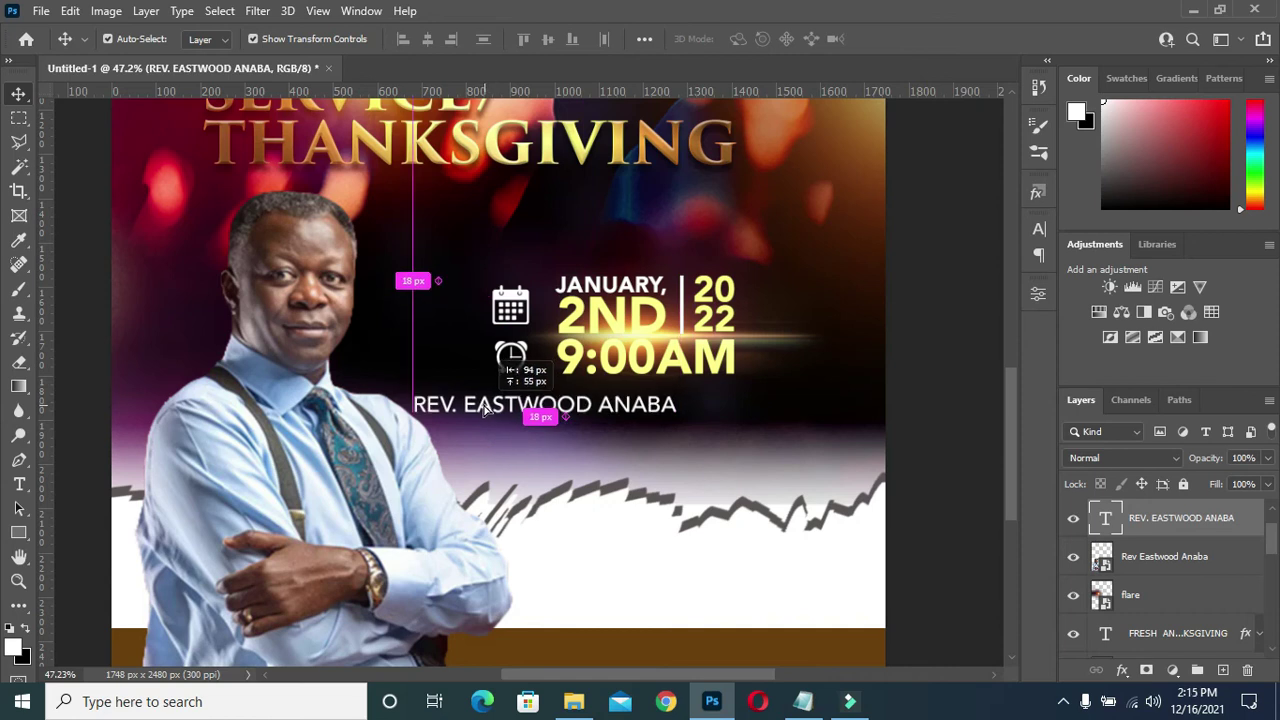
drag(676, 396, 612, 404)
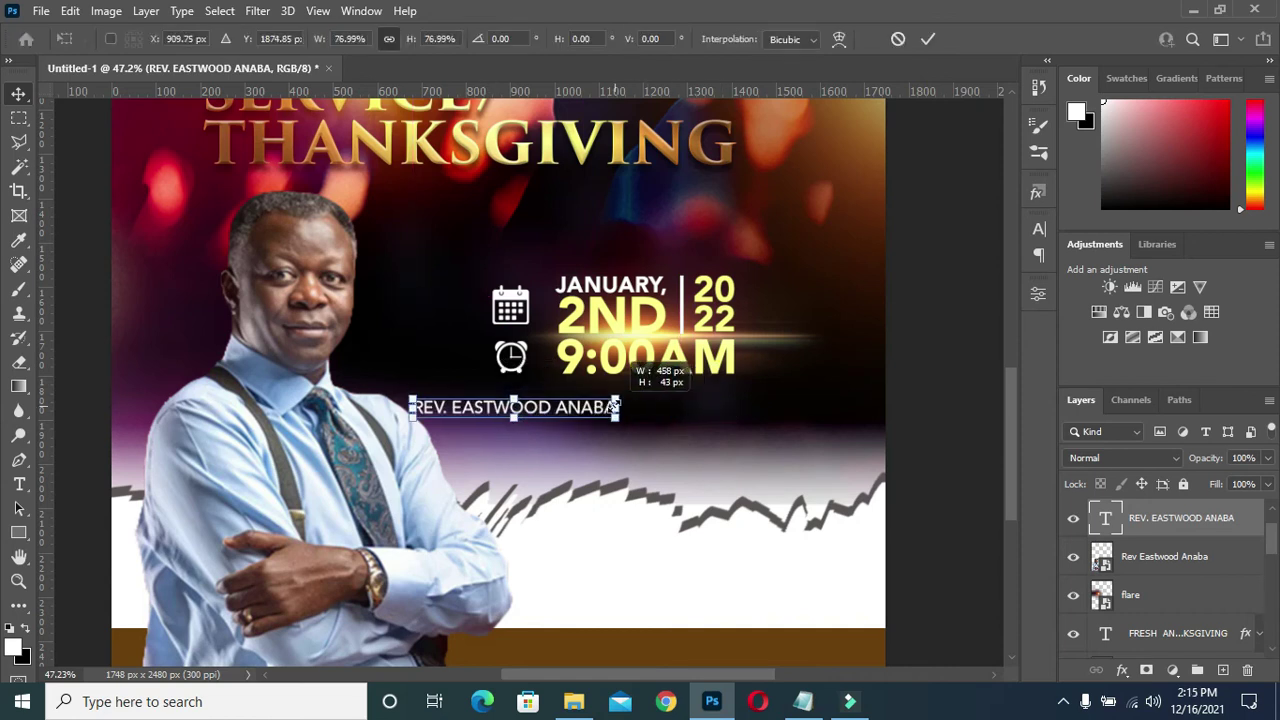
click(928, 39)
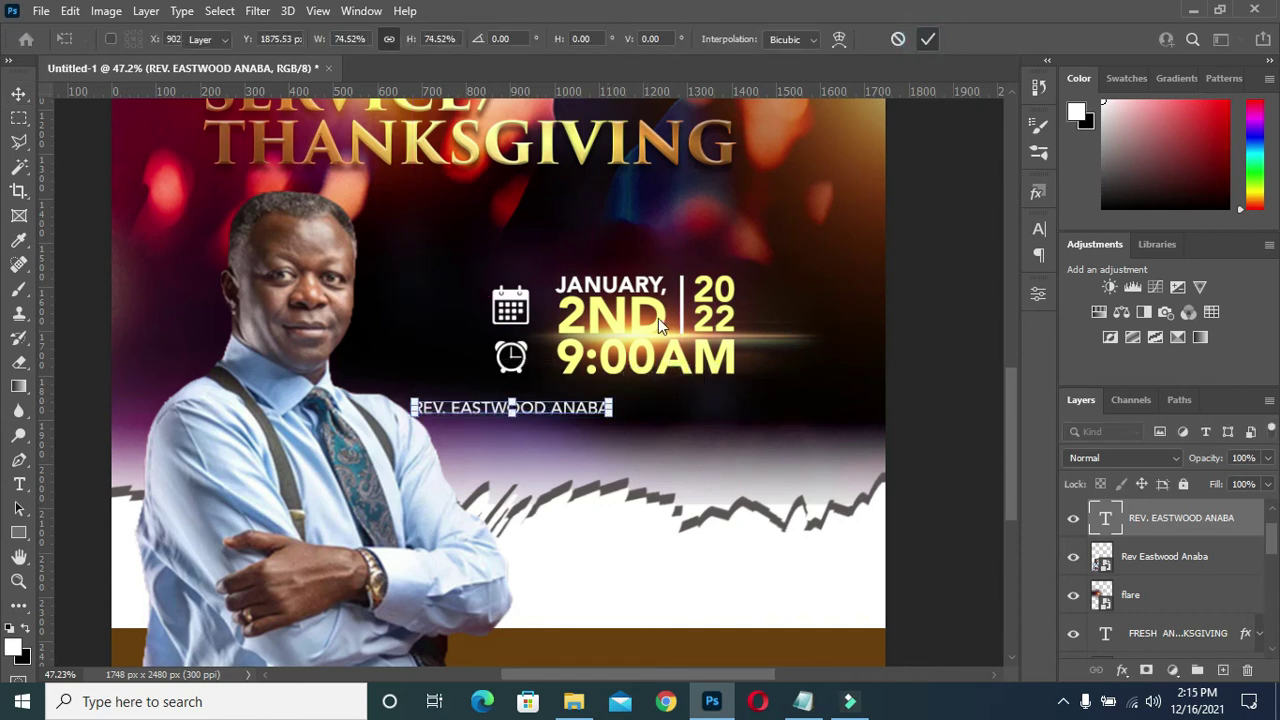
key(ctrl+minus)
key(ctrl+minus)
scroll(557, 428, up, 1)
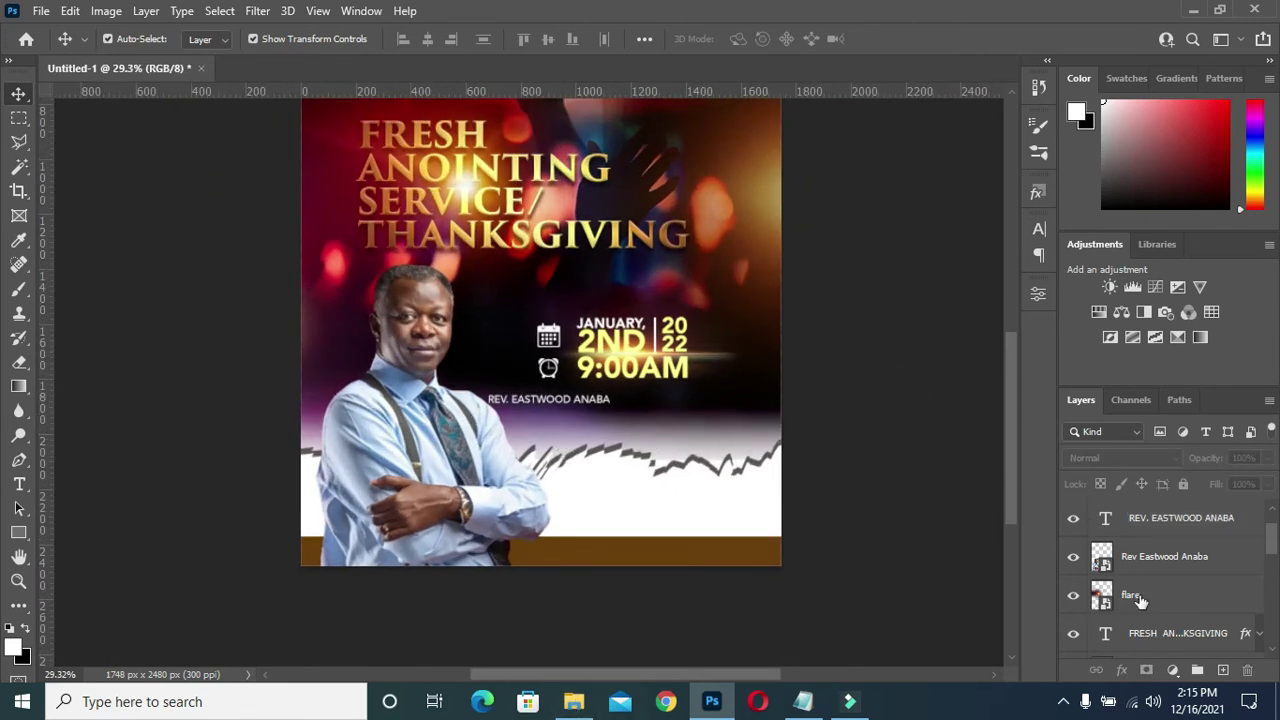
- Group the pastor's photo and name layers into a group named for the pastor
click(1174, 566)
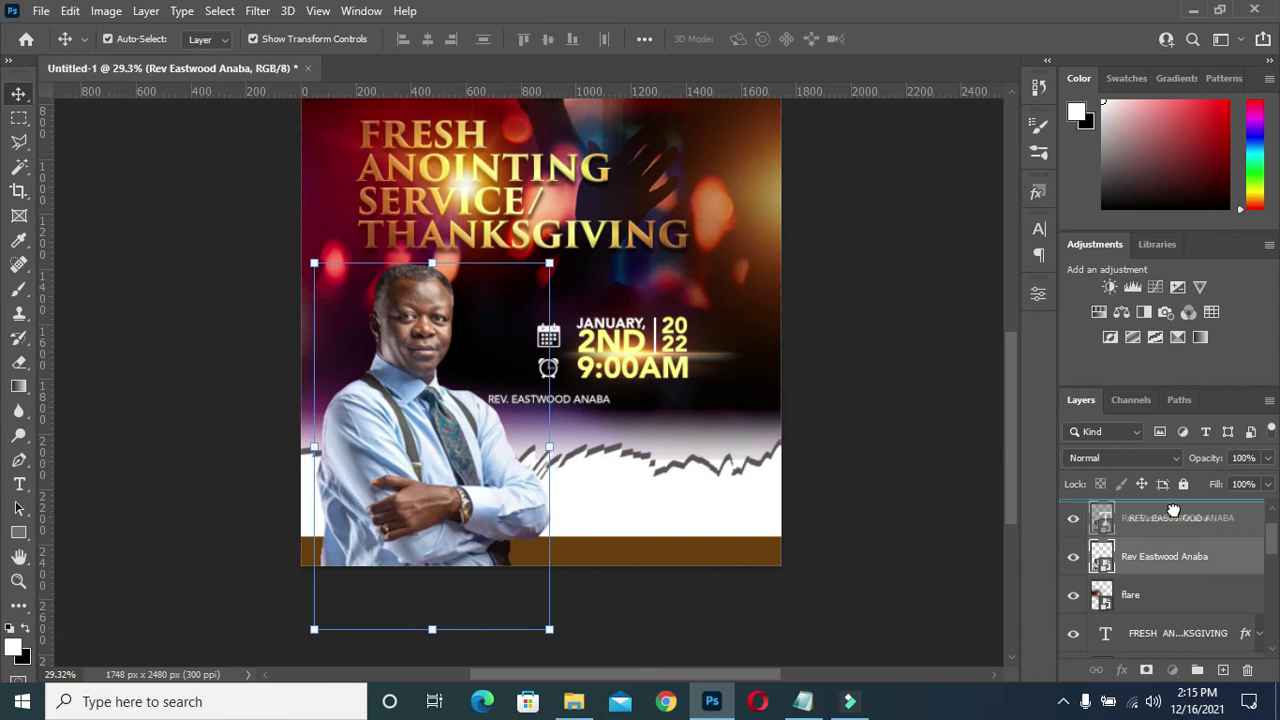
ctrl+click(1160, 520)
key(ctrl+g)
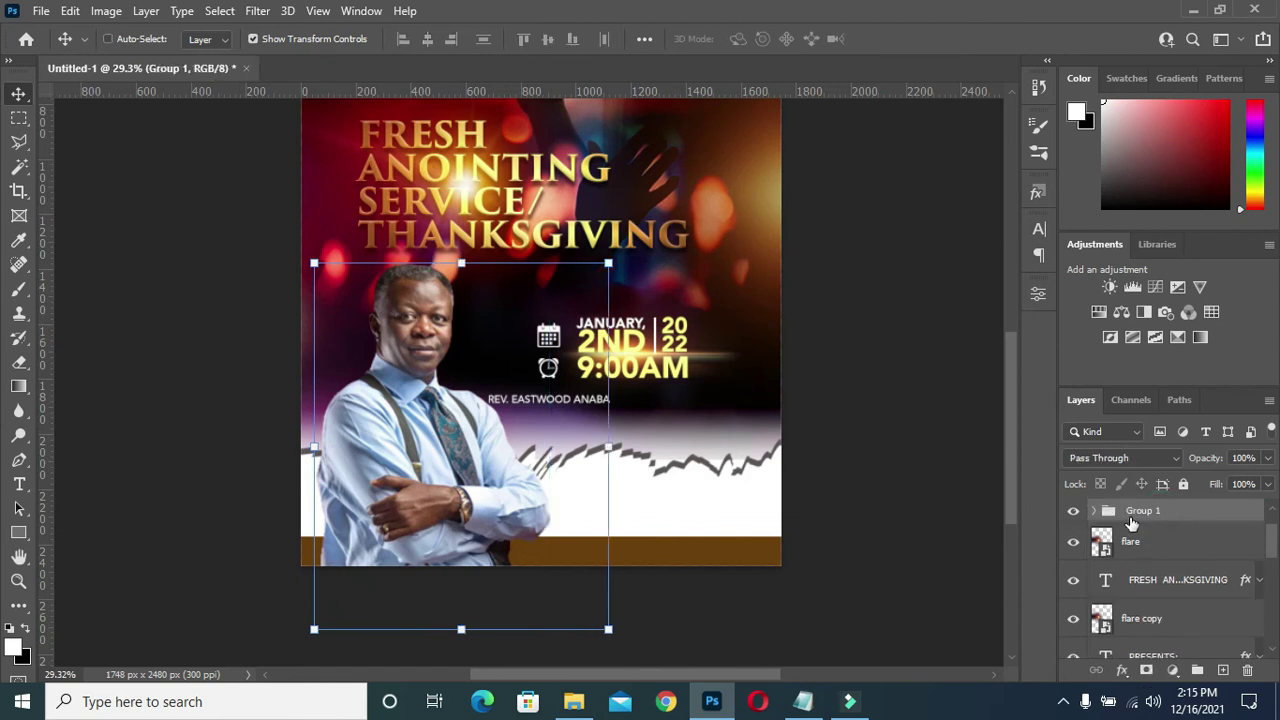
double_click(1143, 511)
text(REV. EASTWOOD ANABA)
- Group the headline text with both flare layers into a group named TEXT
click(1172, 541)
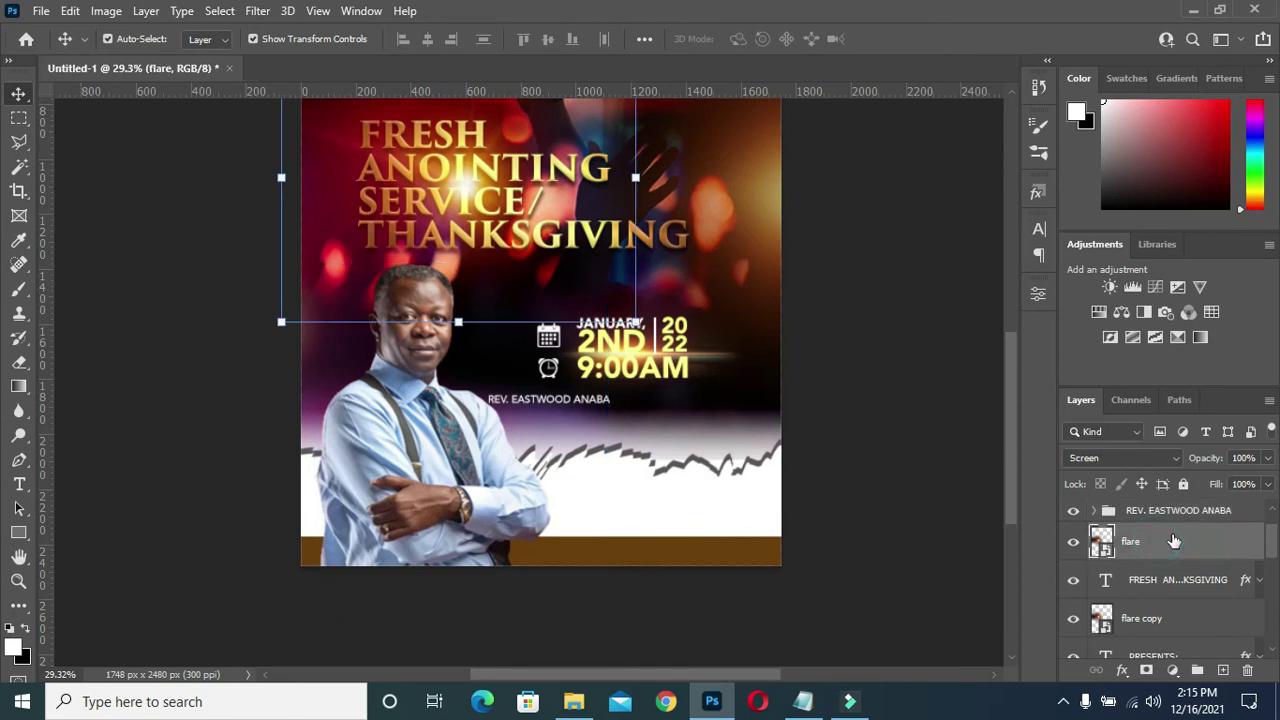
click(1185, 590)
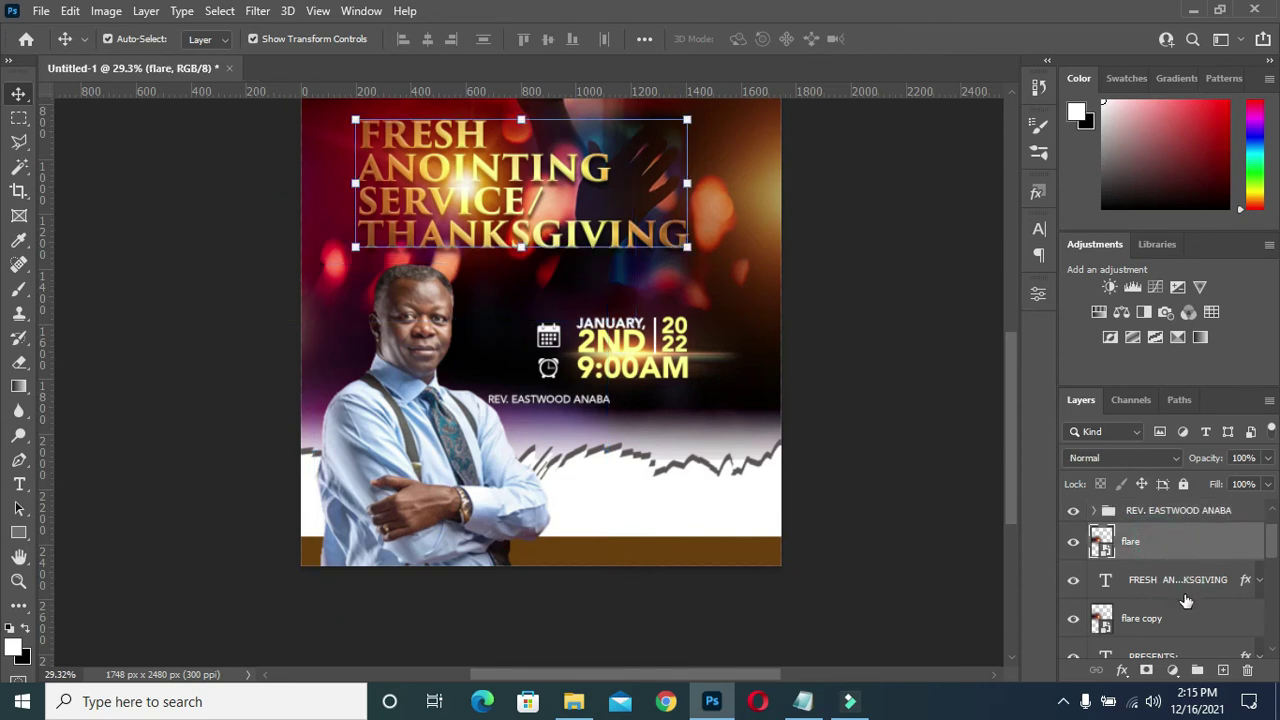
scroll(1170, 612, down, 2)
click(1157, 557)
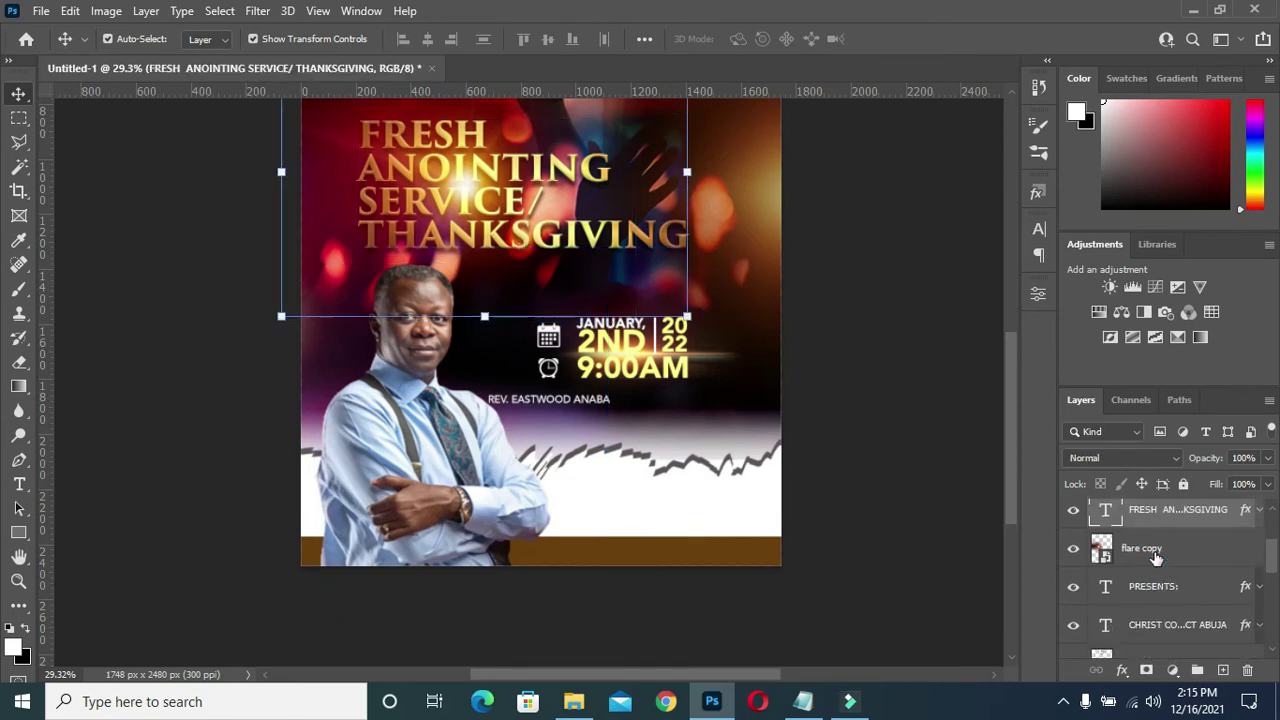
scroll(1172, 570, up, 2)
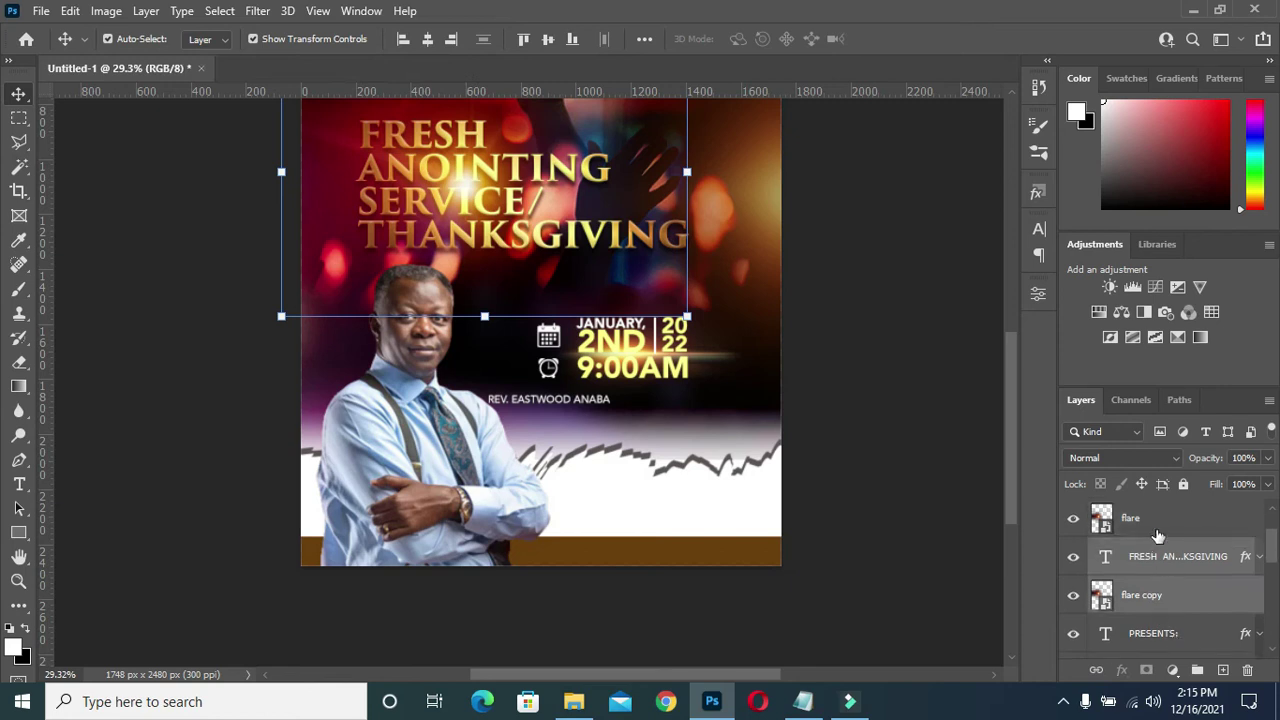
shift+click(1143, 515)
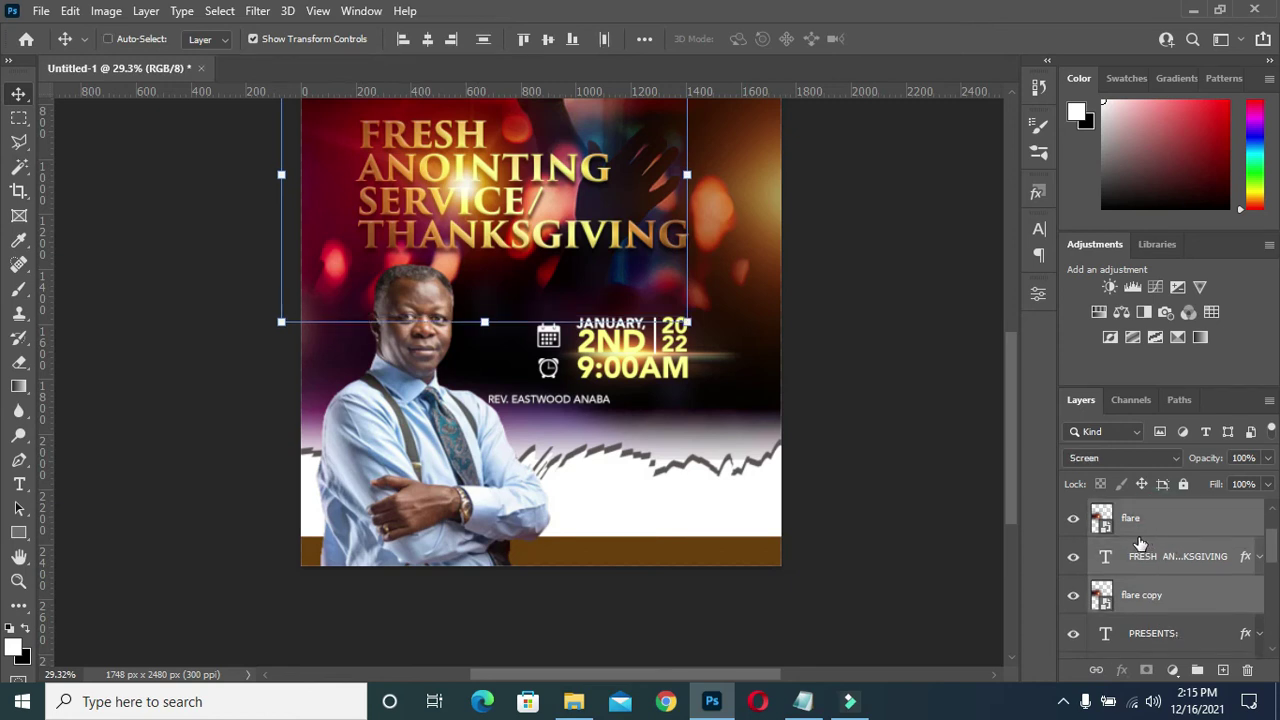
key(ctrl+g)
double_click(1140, 510)
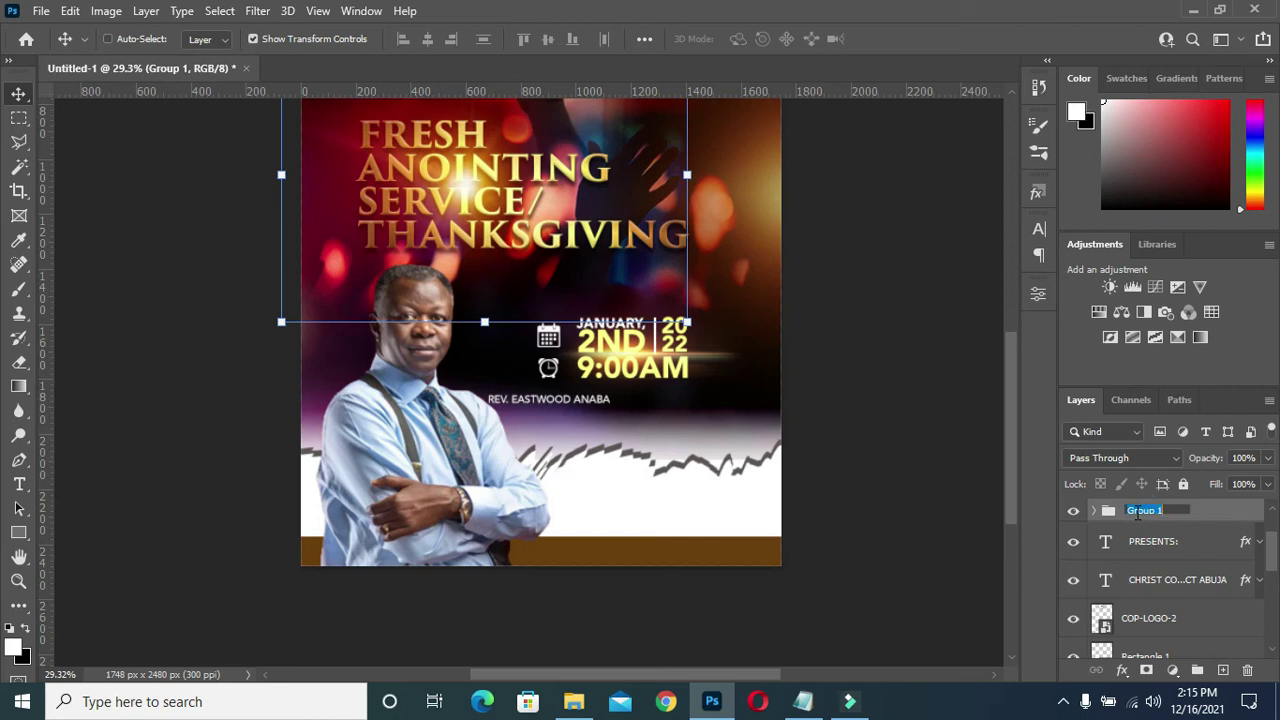
text(TEXT)
key(Return)
- Group the PRESENTS, church name and logo layers into a group named CHURCH
click(1158, 541)
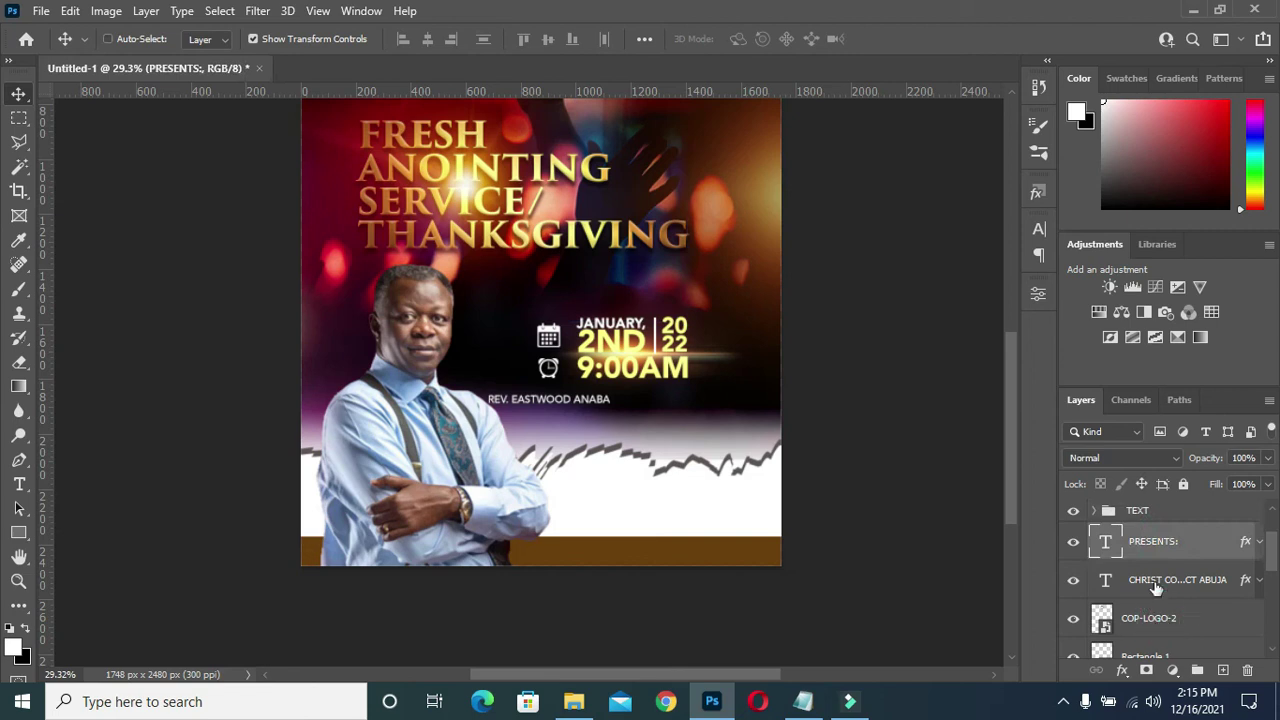
shift+click(1158, 619)
key(ctrl+g)
double_click(1143, 535)
text(CHURCH)
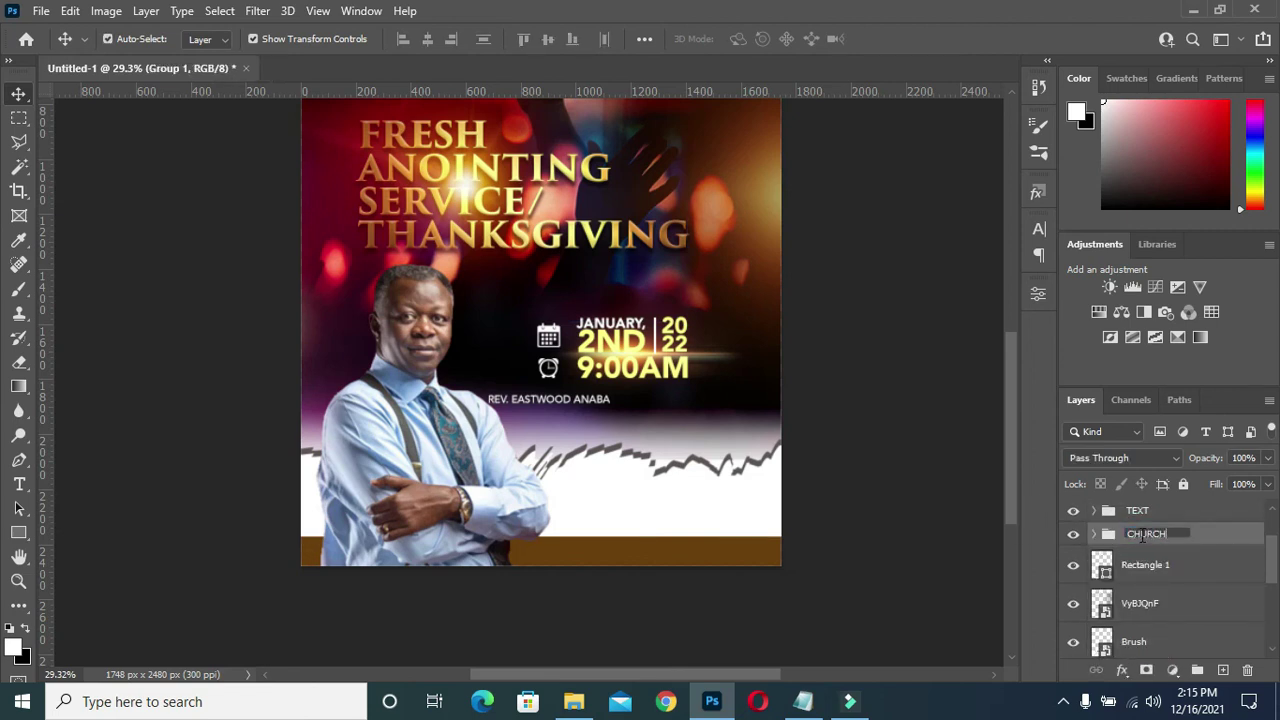
key(Return)
- Group Rectangle 1 through Layer 0 into a background group named BG\ and fit the flyer on screen
click(1153, 567)
scroll(1160, 600, down, 5)
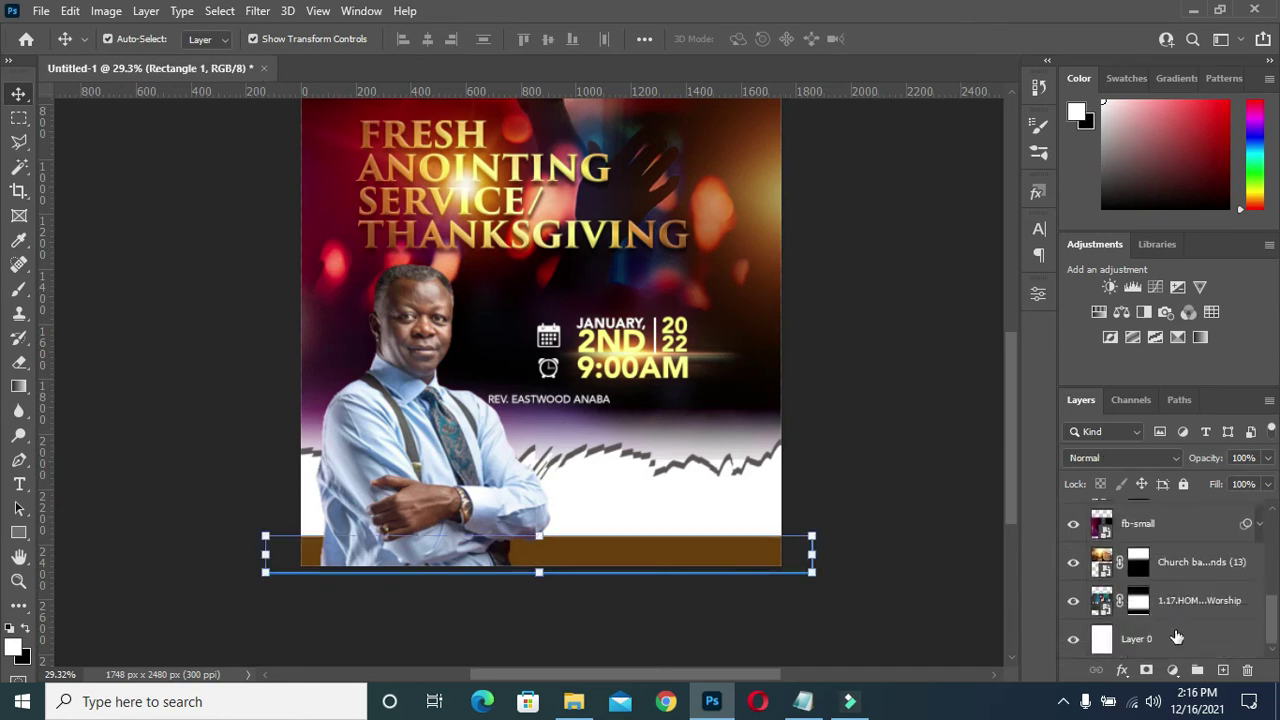
click(1174, 641)
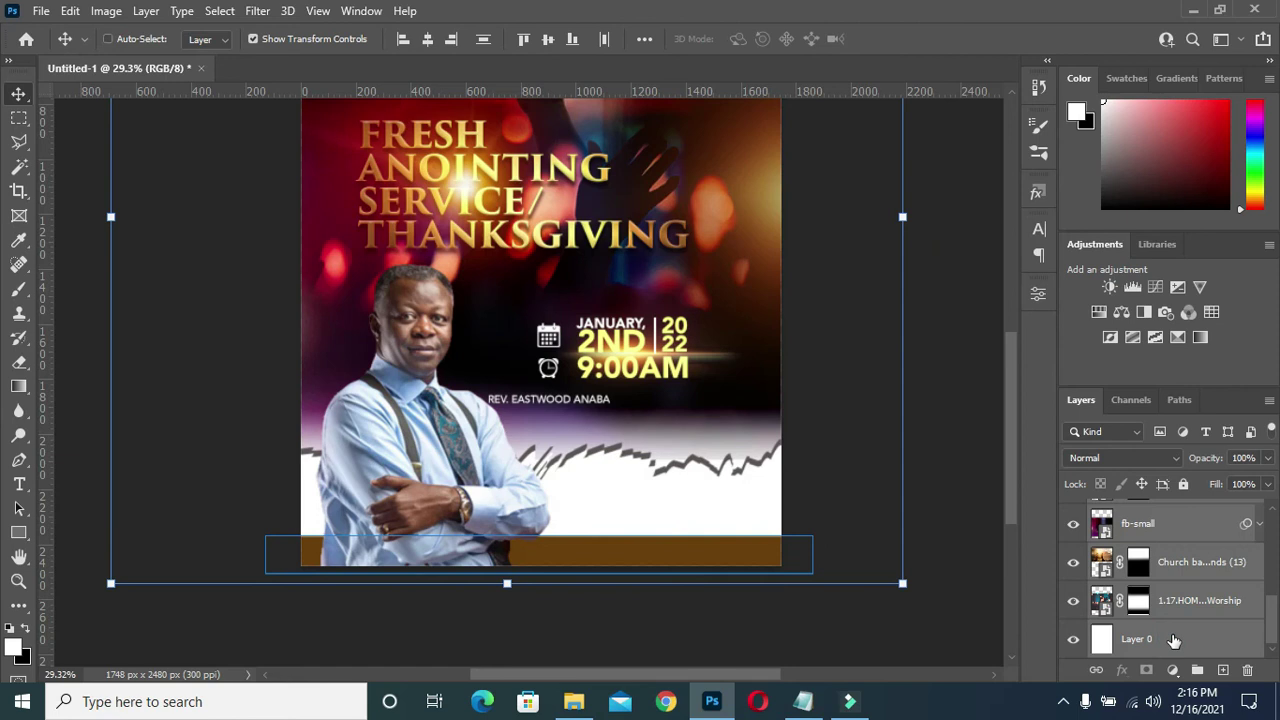
key(ctrl+g)
double_click(1143, 628)
text(\)
key(Return)
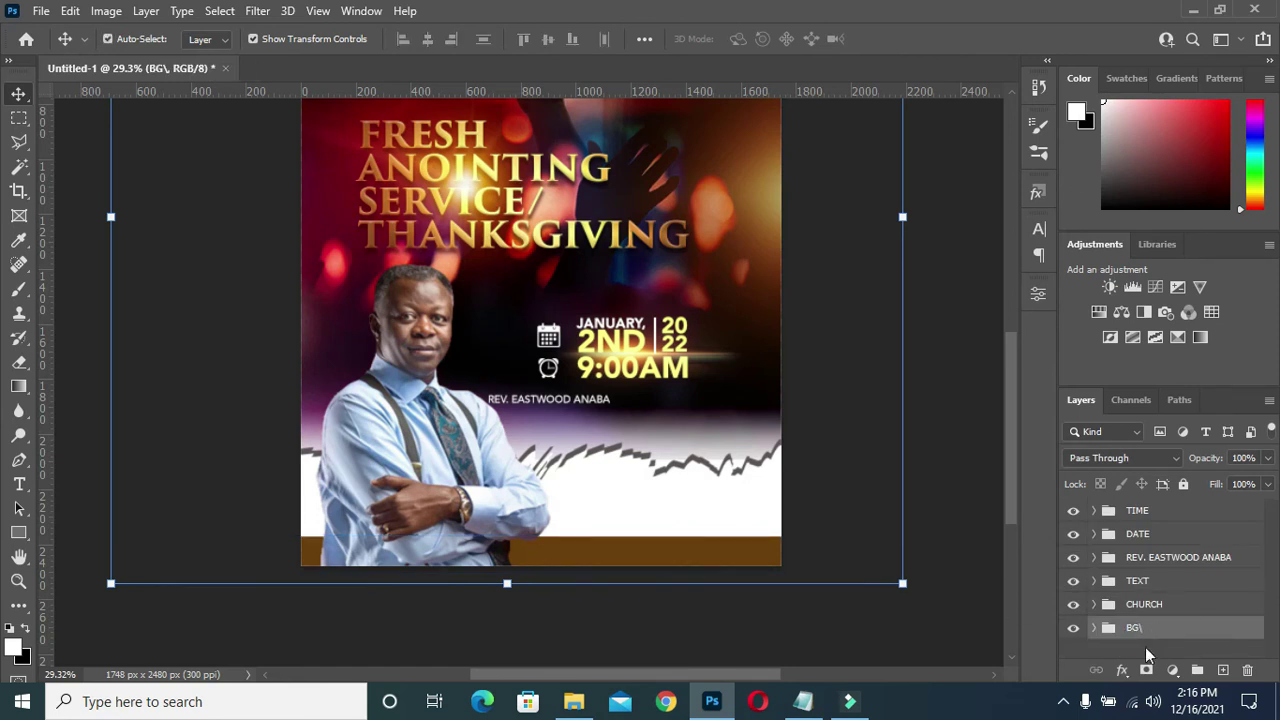
scroll(812, 490, up, 1)
click(950, 512)
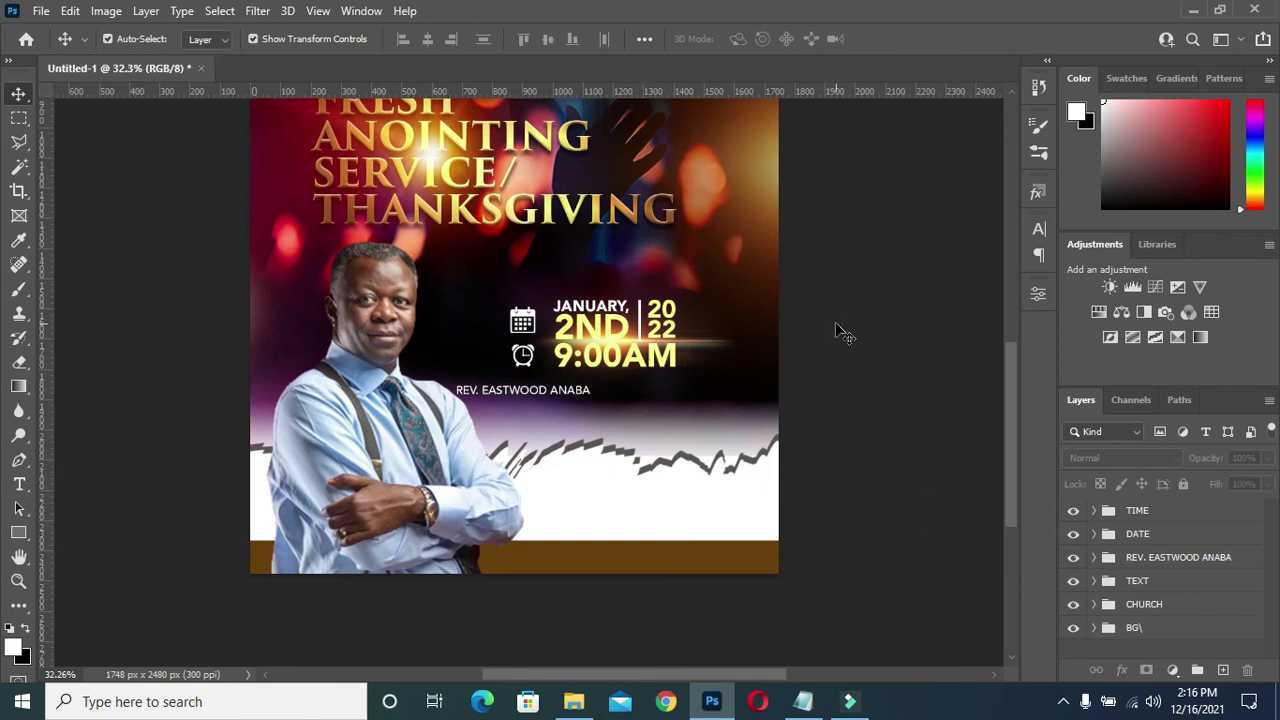
key(ctrl+0)
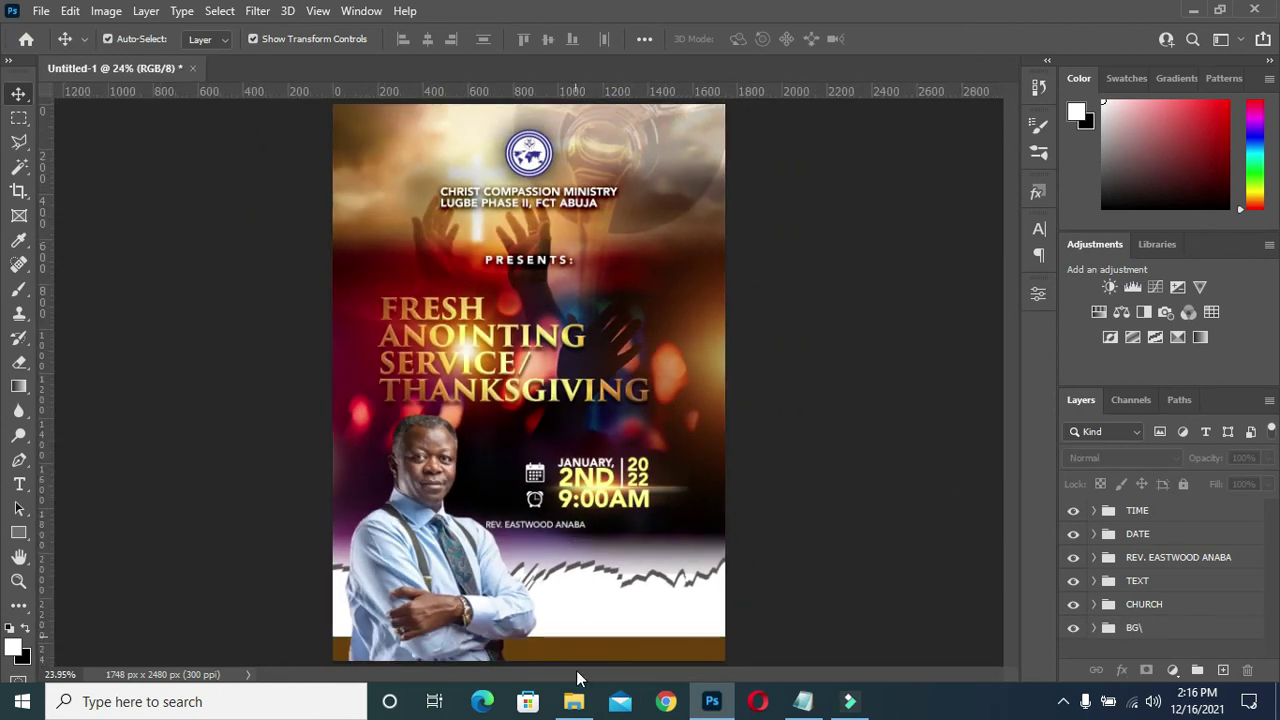
- Place the google-location-icon-16 pin from the Fresh anointing service assets into the flyer
click(573, 701)
click(626, 424)
drag(630, 420, 576, 604)
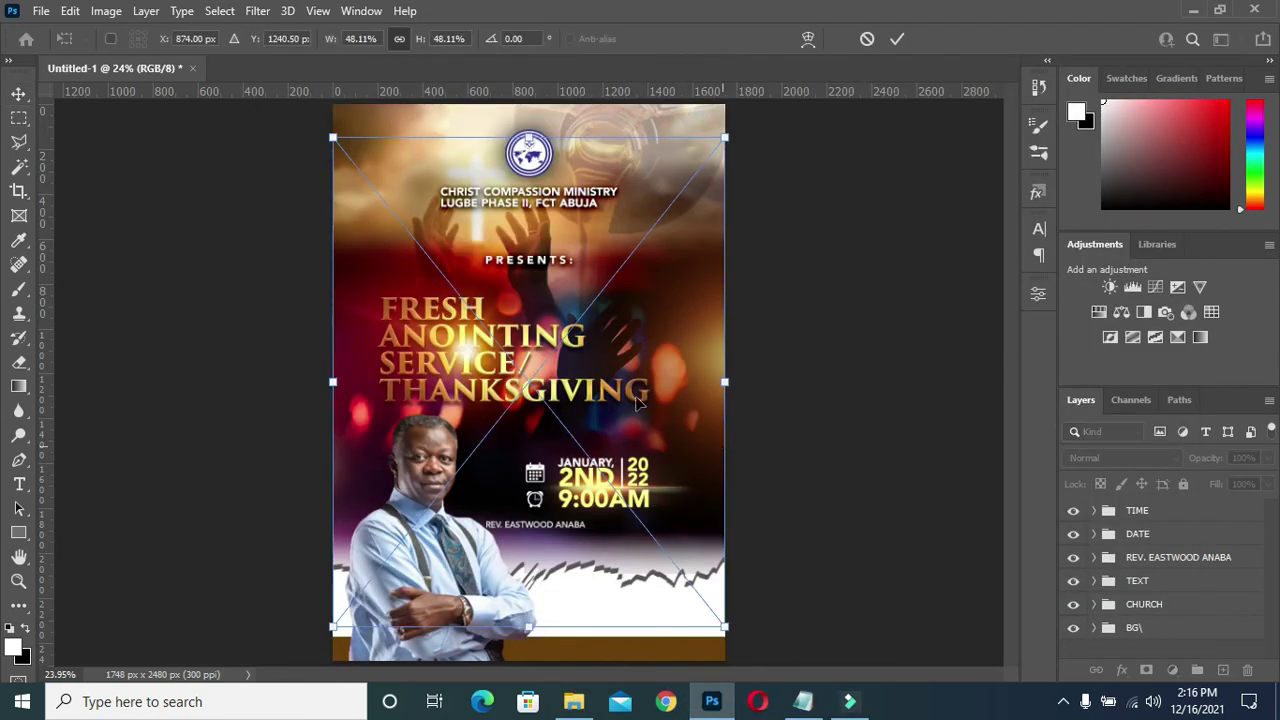
drag(725, 382, 450, 382)
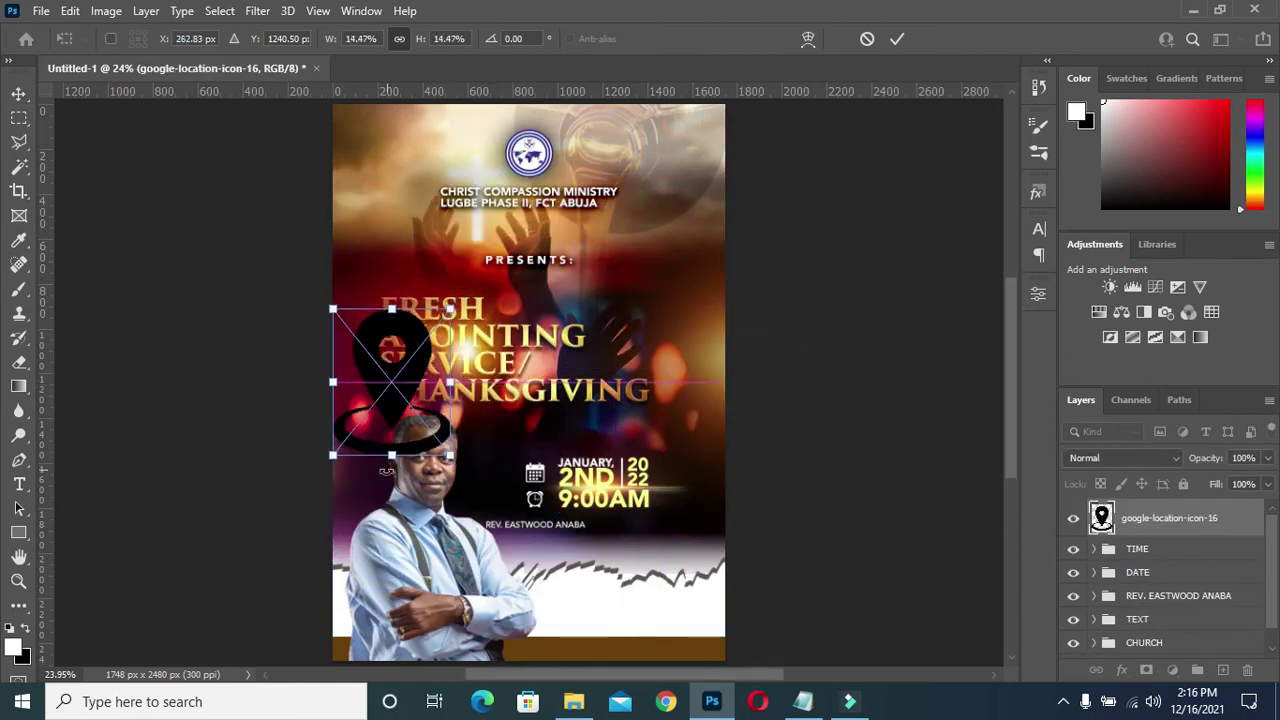
scroll(376, 370, up, 3)
scroll(376, 370, up, 1)
drag(376, 370, 705, 650)
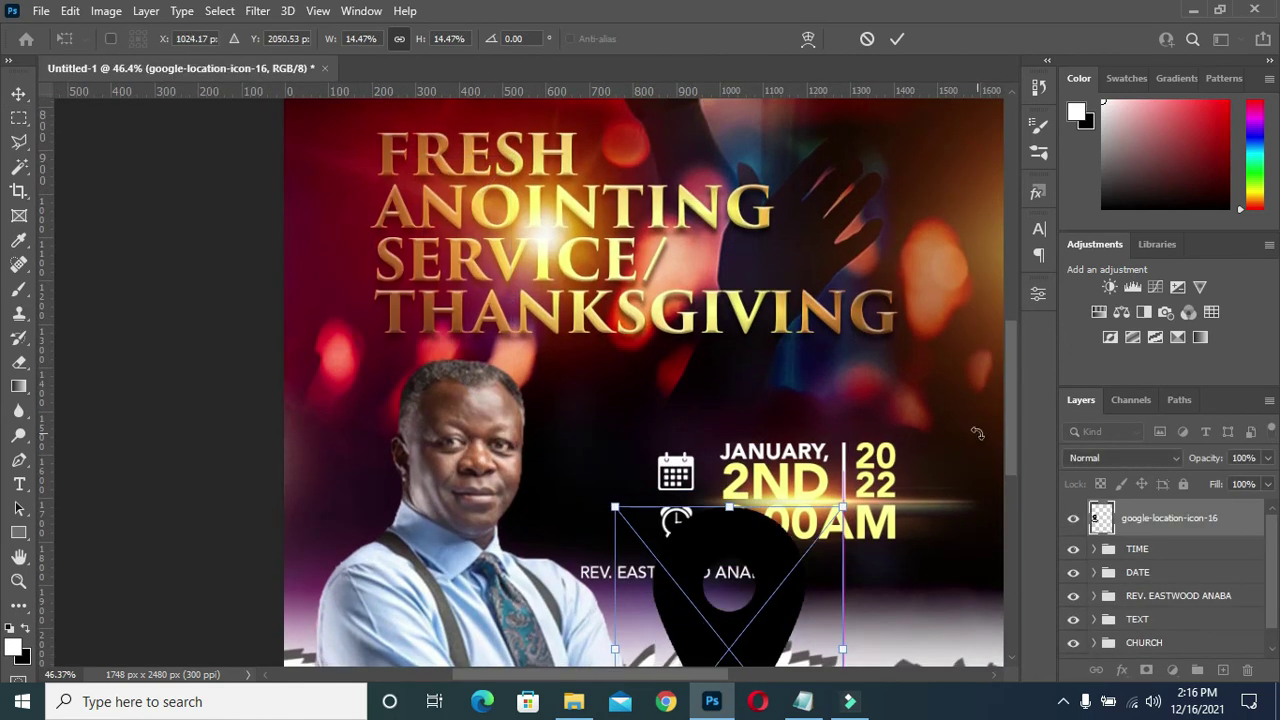
- Shrink the pin to a small icon in the white band below the pastor's name
scroll(1011, 455, down, 5)
scroll(845, 333, up, 1)
scroll(845, 333, up, 1)
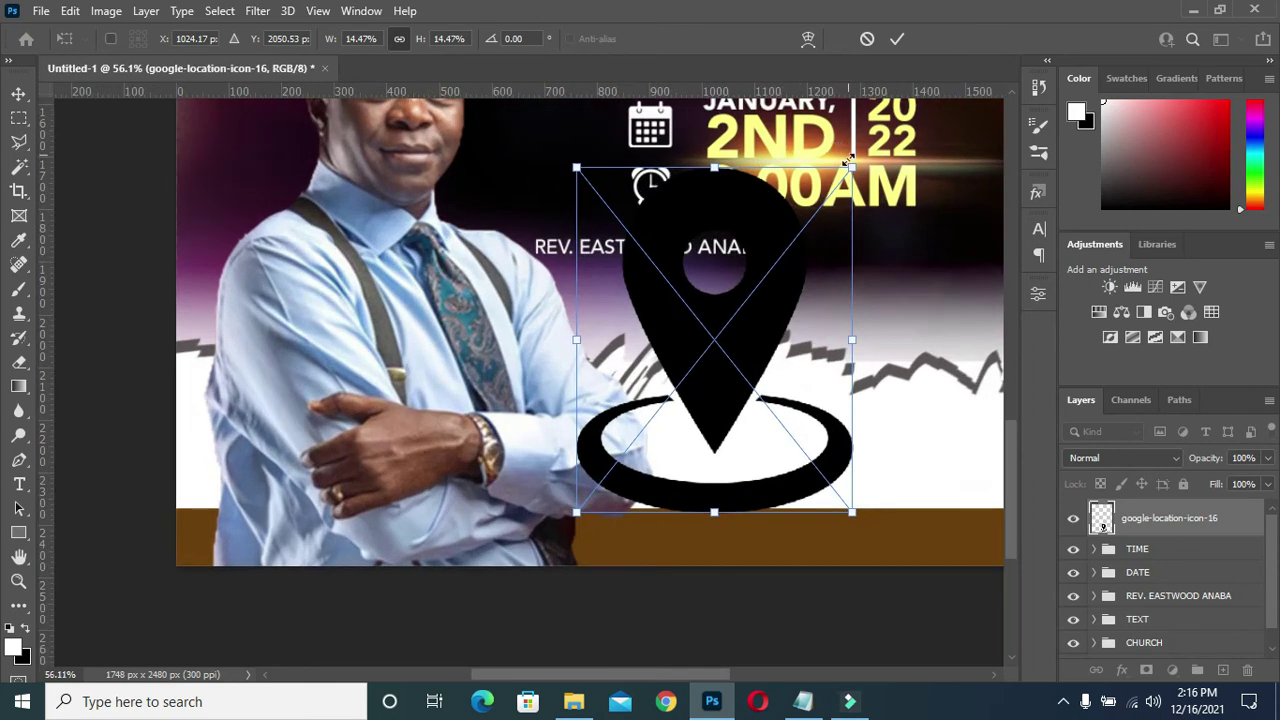
drag(809, 163, 785, 250)
mouse_move(731, 344)
mouse_down()
mouse_move(595, 480)
mouse_move(664, 538)
mouse_up()
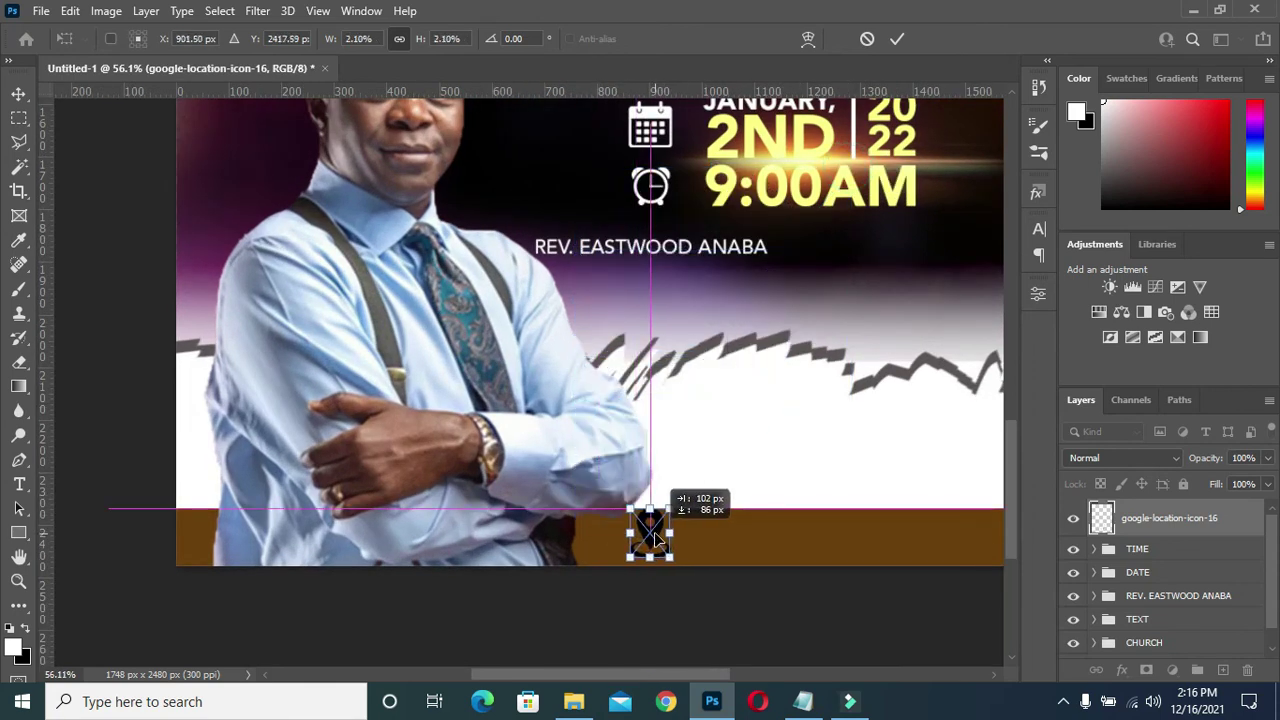
mouse_move(662, 528)
mouse_down()
mouse_move(648, 514)
mouse_move(692, 446)
mouse_up()
click(895, 38)
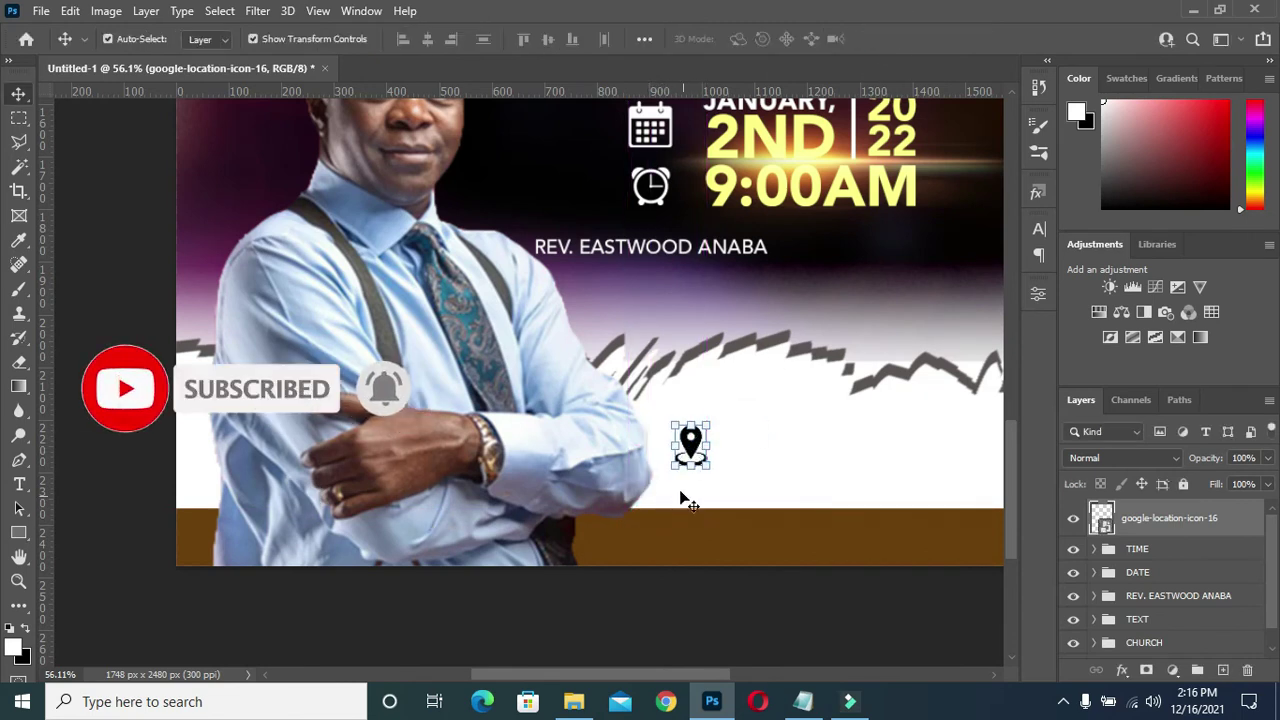
drag(686, 464, 703, 446)
key(Return)
- Copy the venue address lines from the Notepad notes and return to the flyer
click(803, 701)
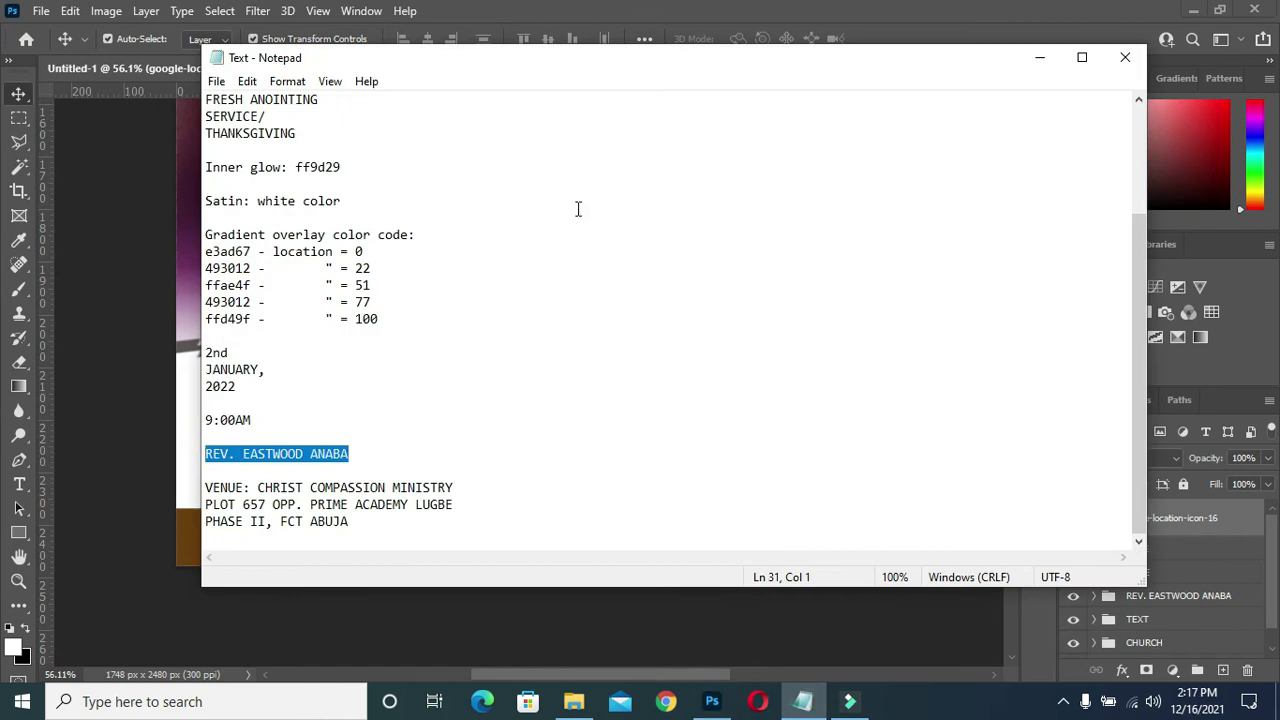
drag(384, 528, 258, 487)
key(ctrl+c)
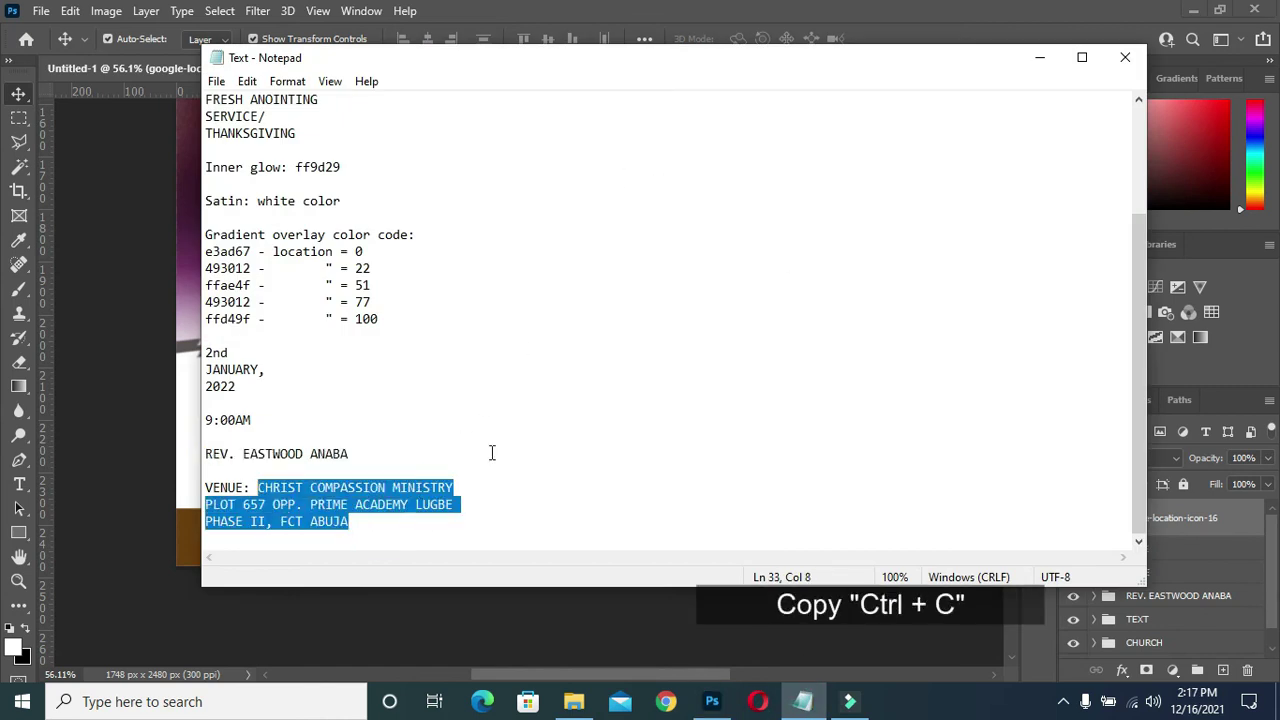
click(1040, 57)
click(652, 252)
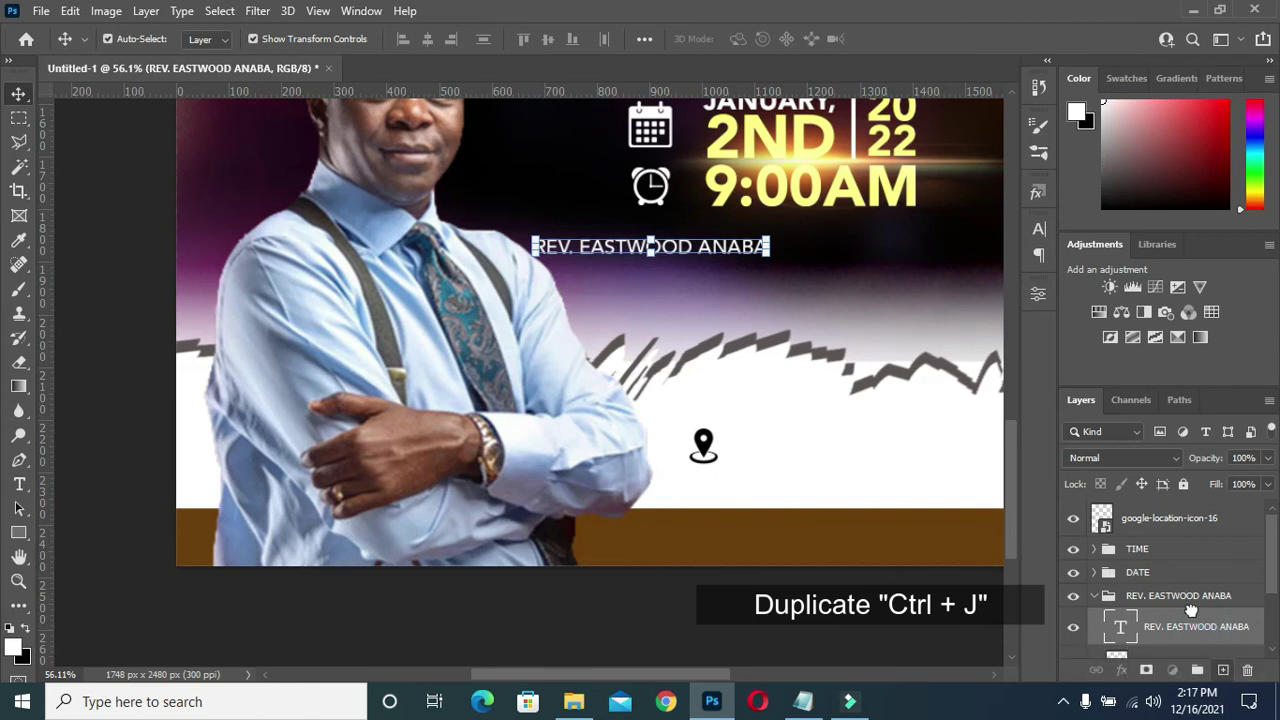
- Duplicate the pastor's name text beside the pin and make its colour black
key(ctrl+j)
mouse_move(1195, 627)
mouse_down()
mouse_move(1175, 500)
mouse_move(1160, 503)
mouse_up()
drag(703, 251, 901, 448)
key(t)
click(749, 39)
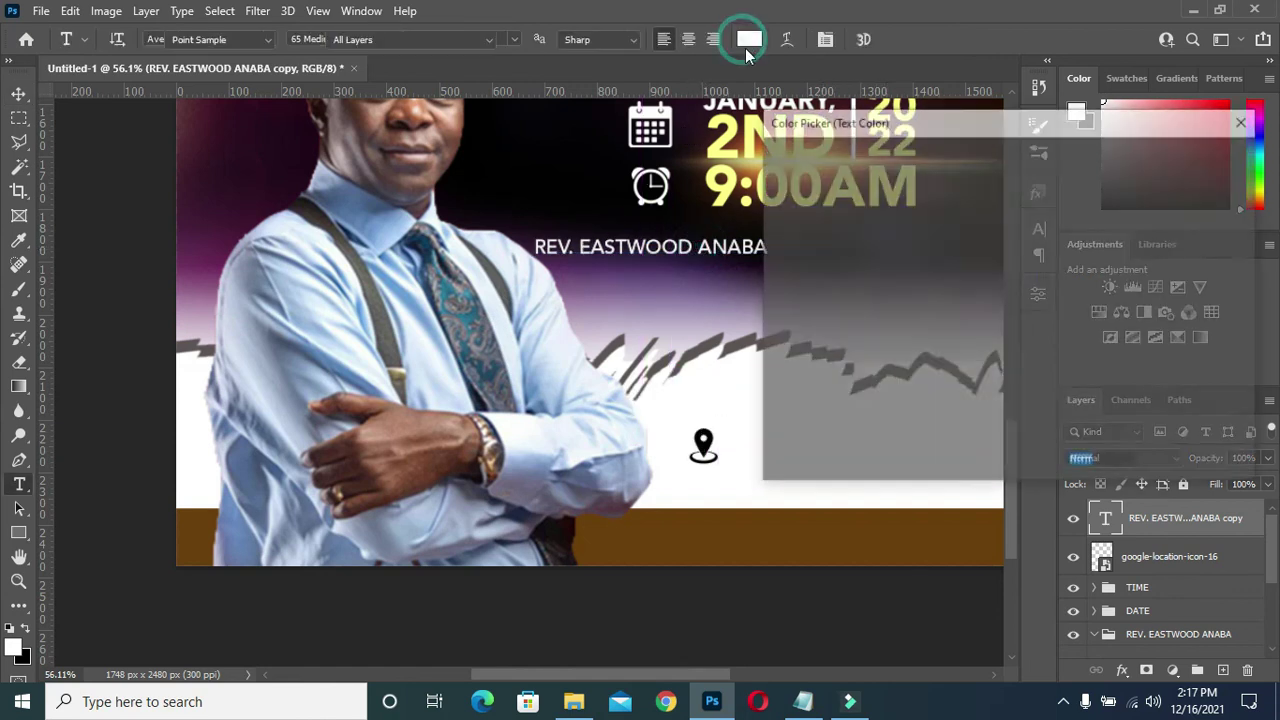
drag(771, 378, 771, 404)
click(1194, 157)
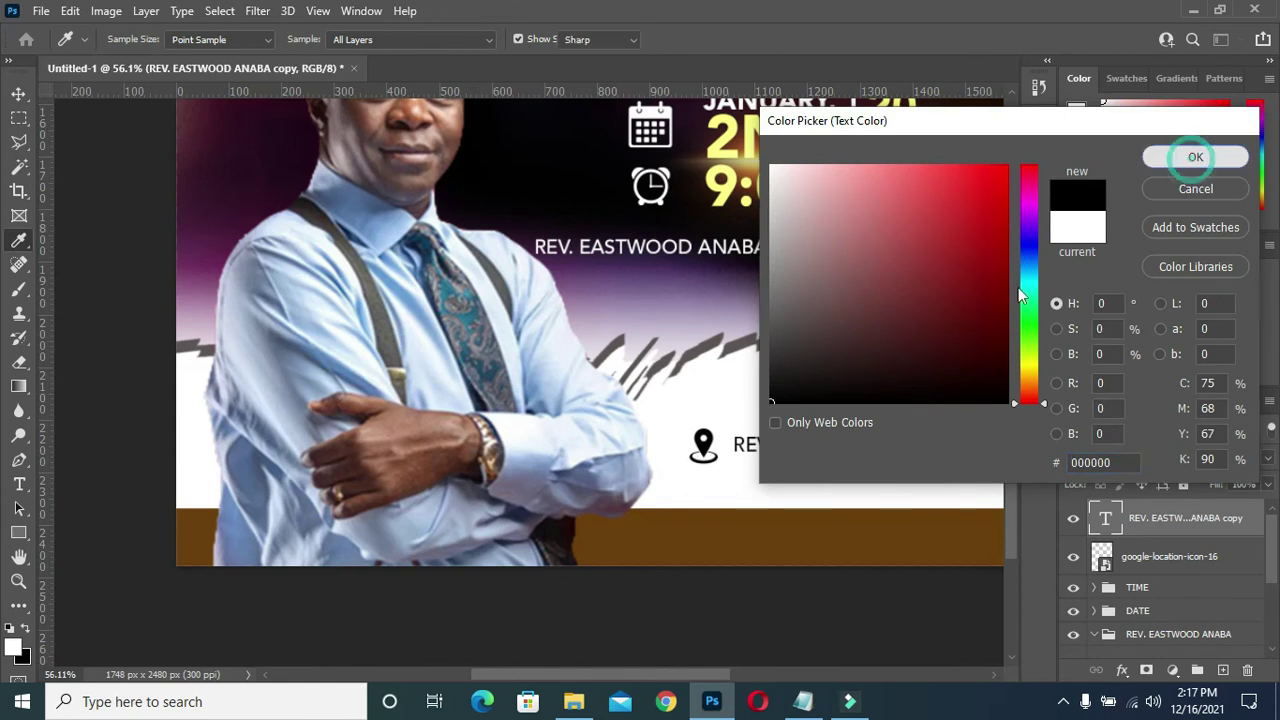
- Paste the three-line venue address into the copy and set its leading to 9 pt
triple_click(820, 449)
key(ctrl+v)
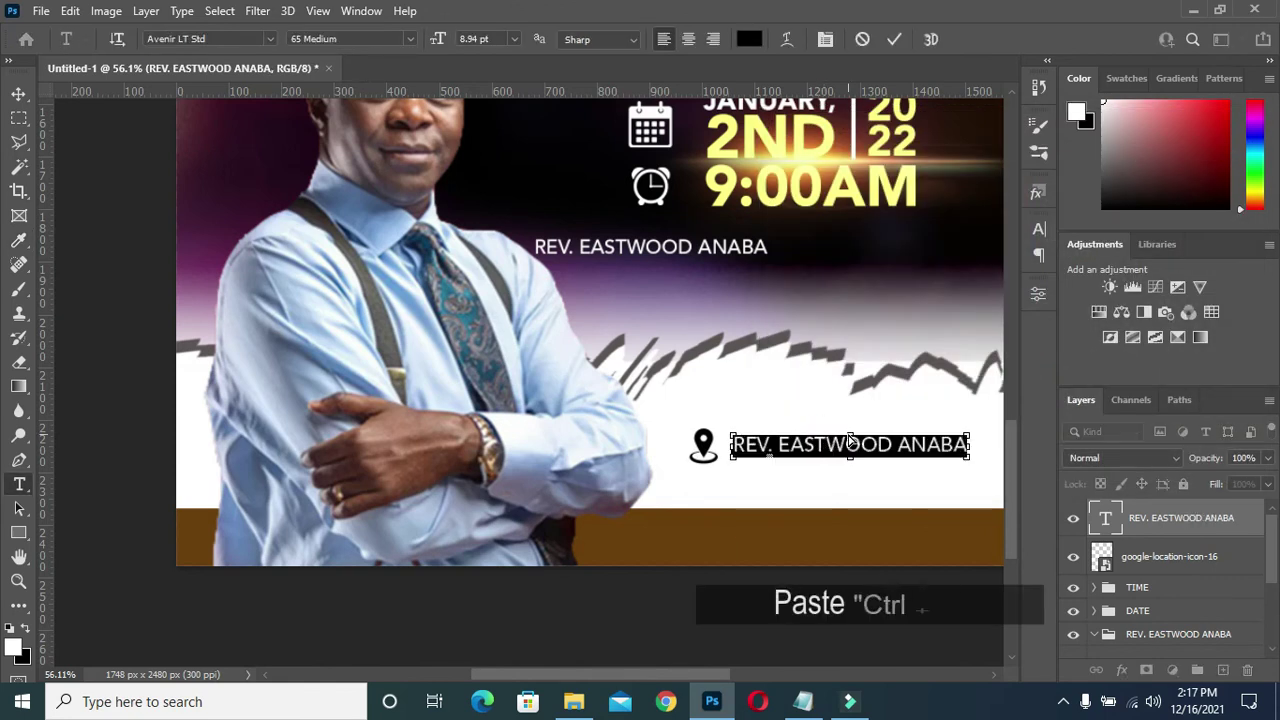
click(893, 39)
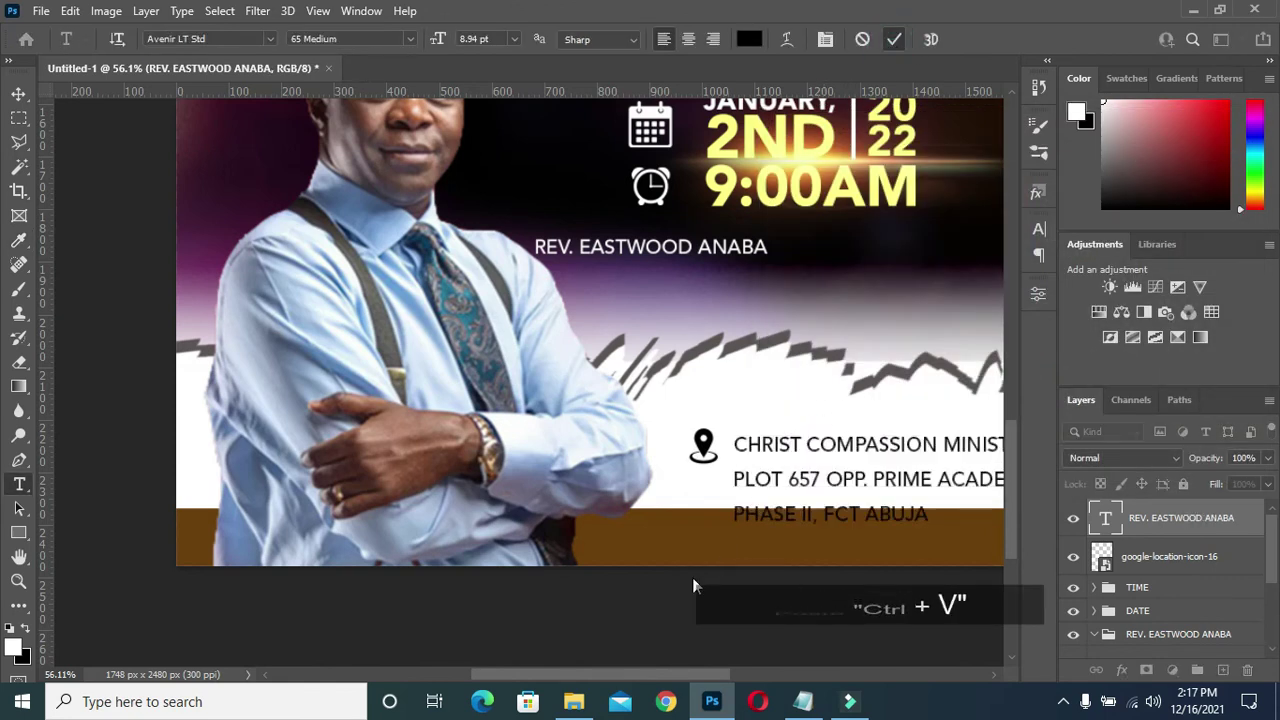
drag(637, 675, 684, 678)
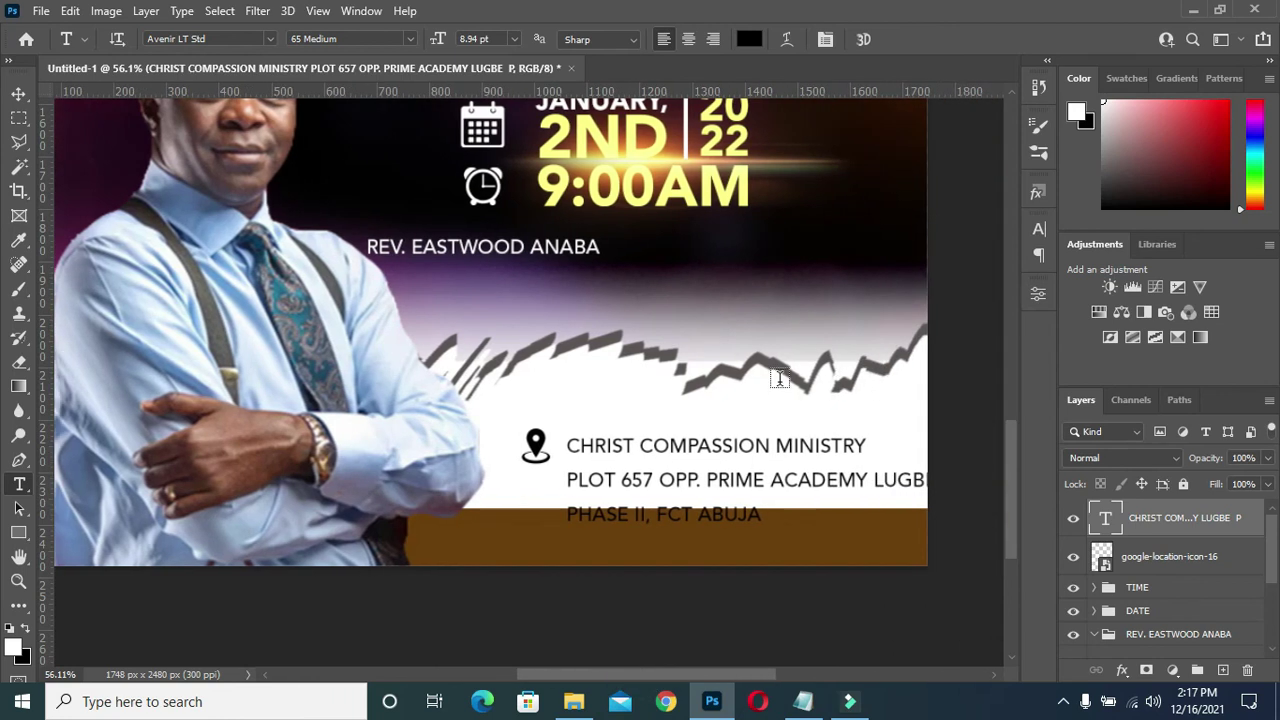
click(1038, 230)
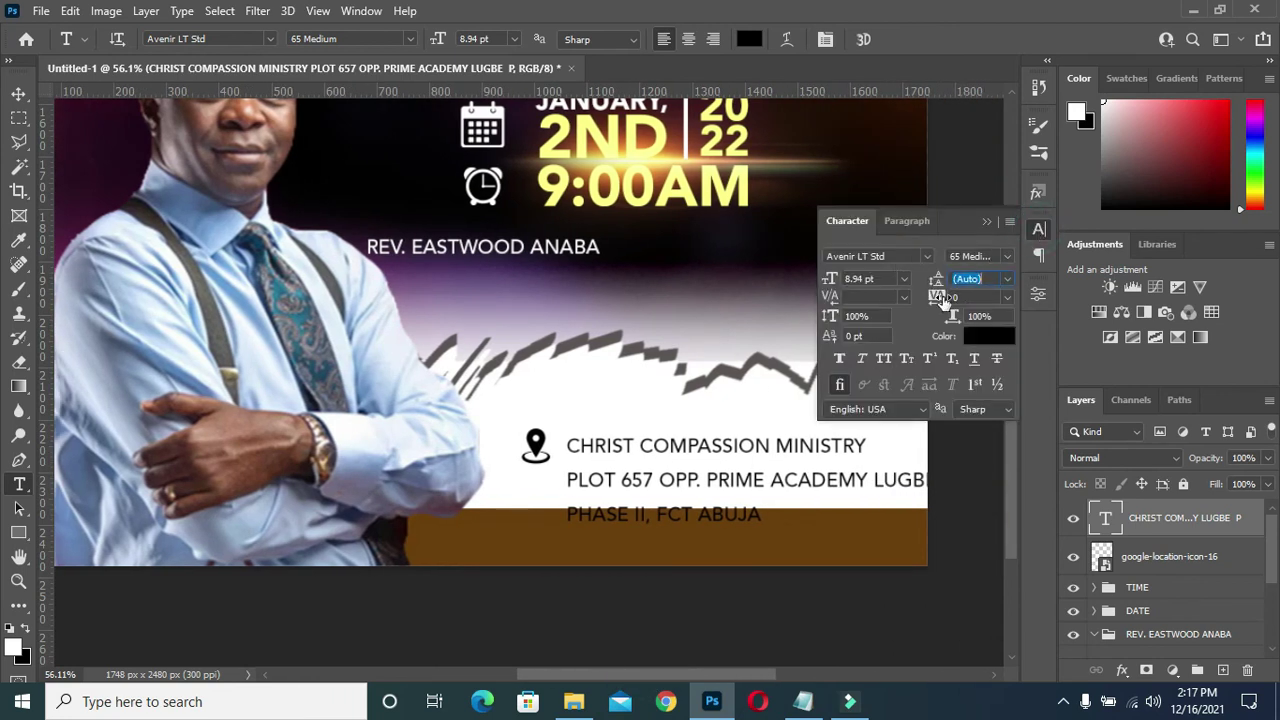
text(8)
key(Return)
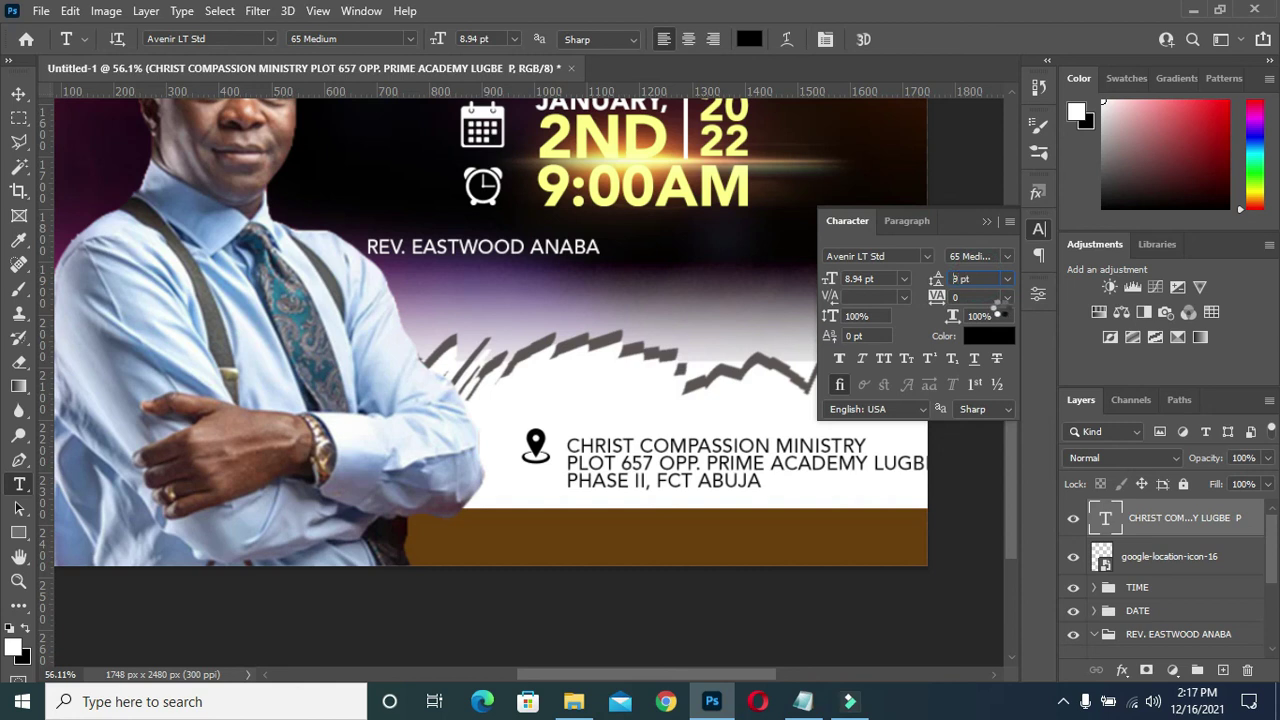
key(Return)
click(990, 222)
- Move and scale the address block down to sit beside the pin
key(v)
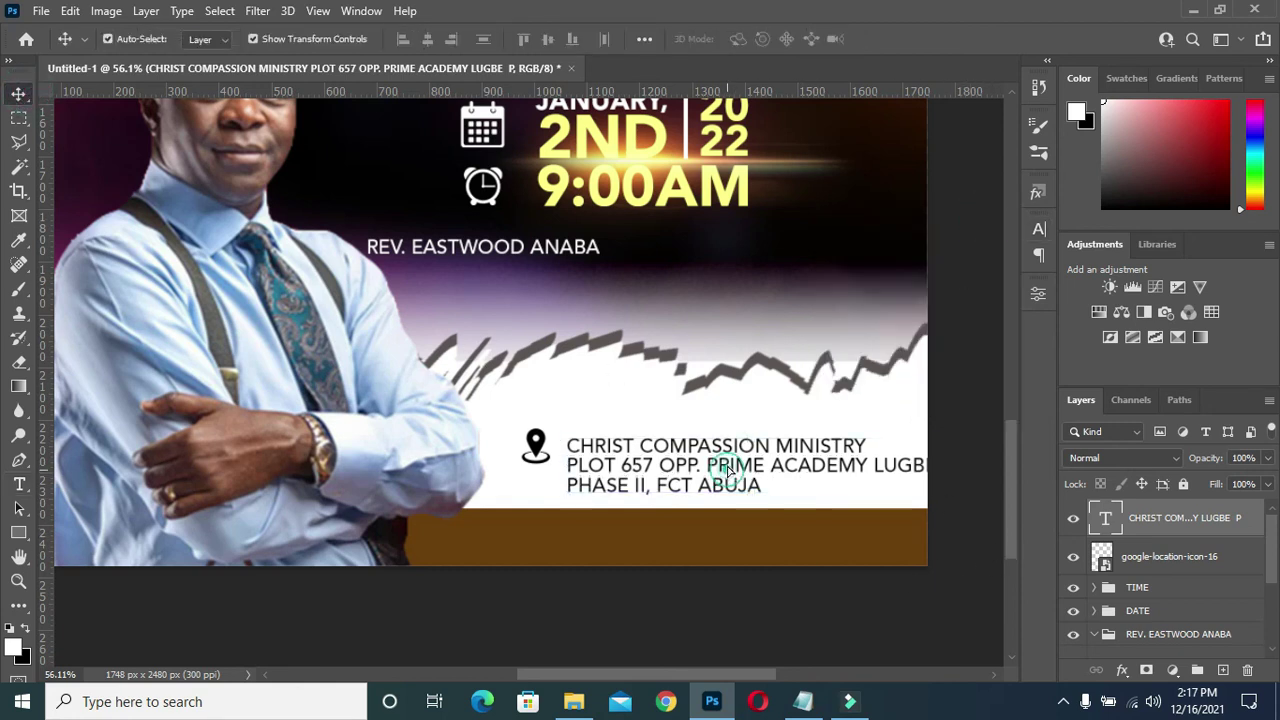
drag(770, 477, 768, 455)
click(931, 472)
mouse_move(880, 470)
mouse_down()
mouse_move(466, 410)
mouse_move(530, 425)
mouse_up()
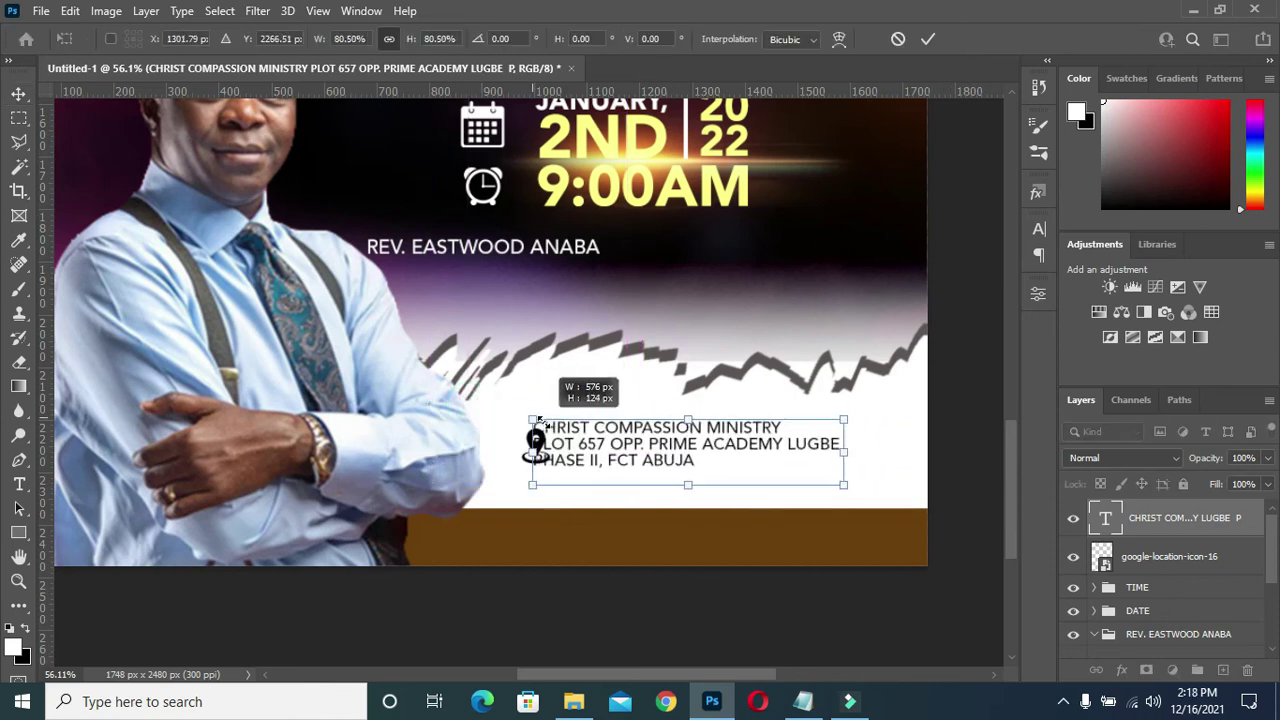
drag(609, 445, 678, 458)
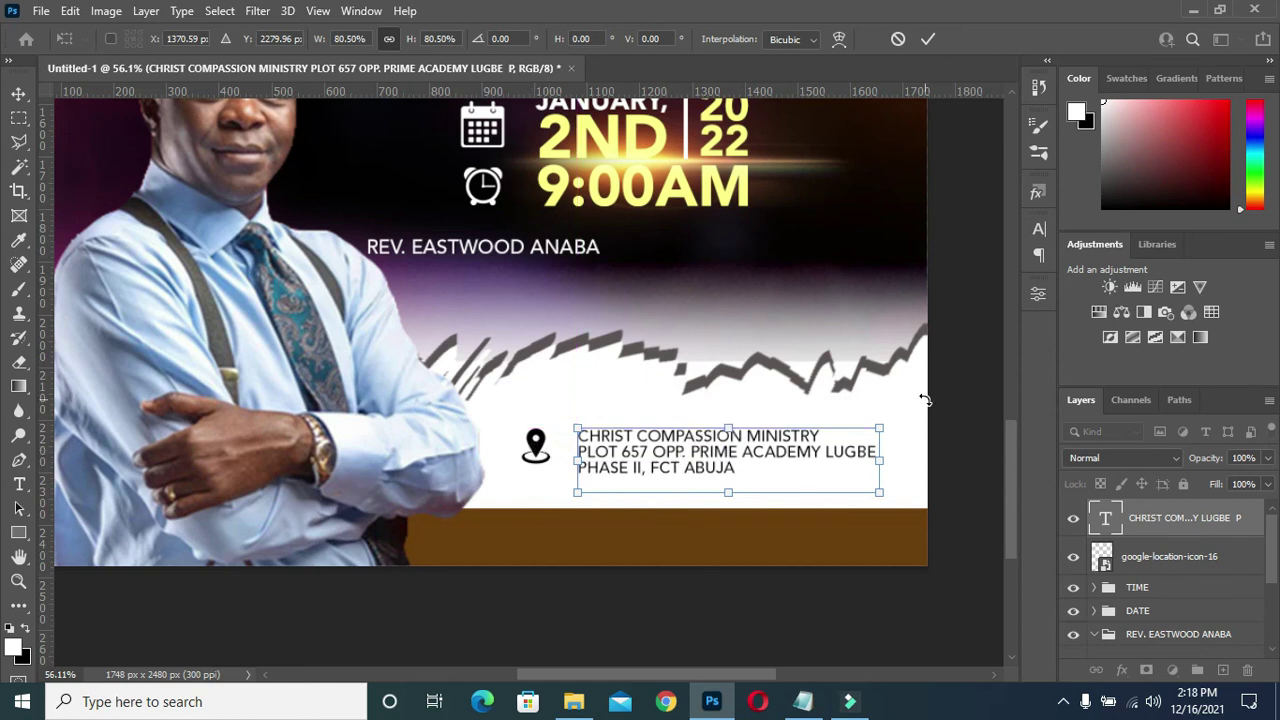
key(Return)
- Fine-tune the address text's position and size next to the pin
click(538, 447)
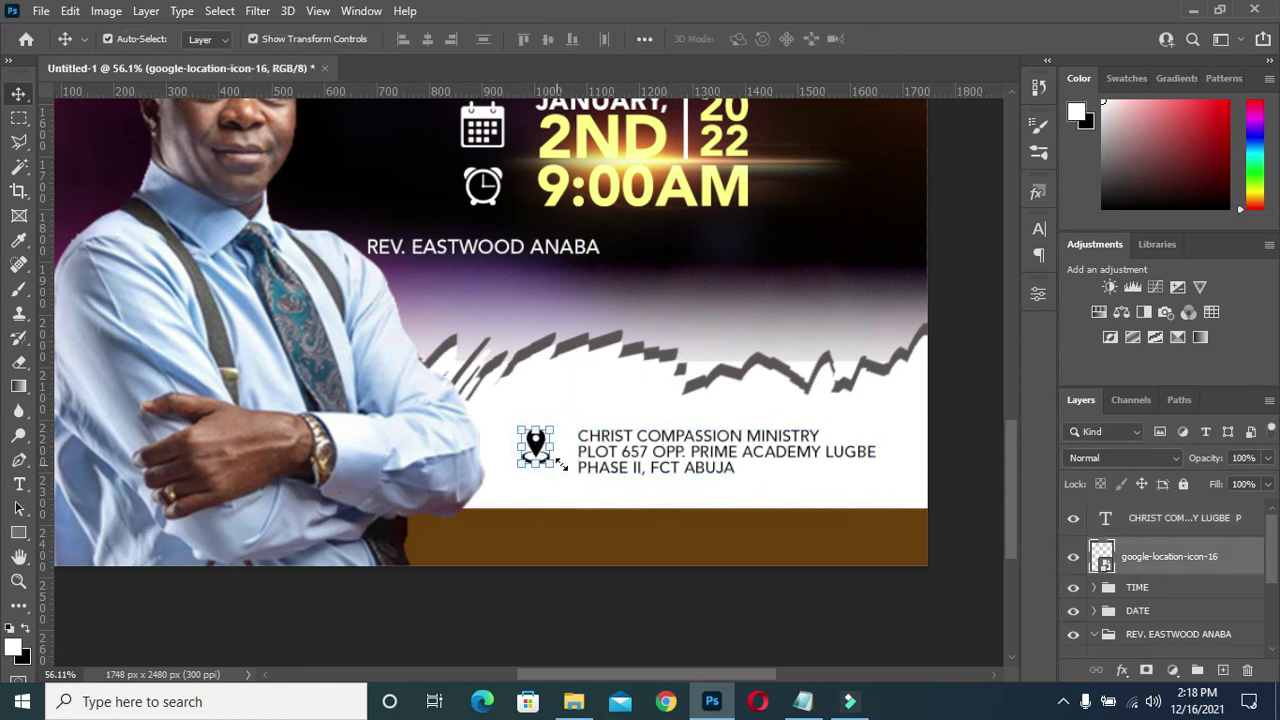
click(626, 466)
key(shift+Left)
drag(879, 430, 915, 416)
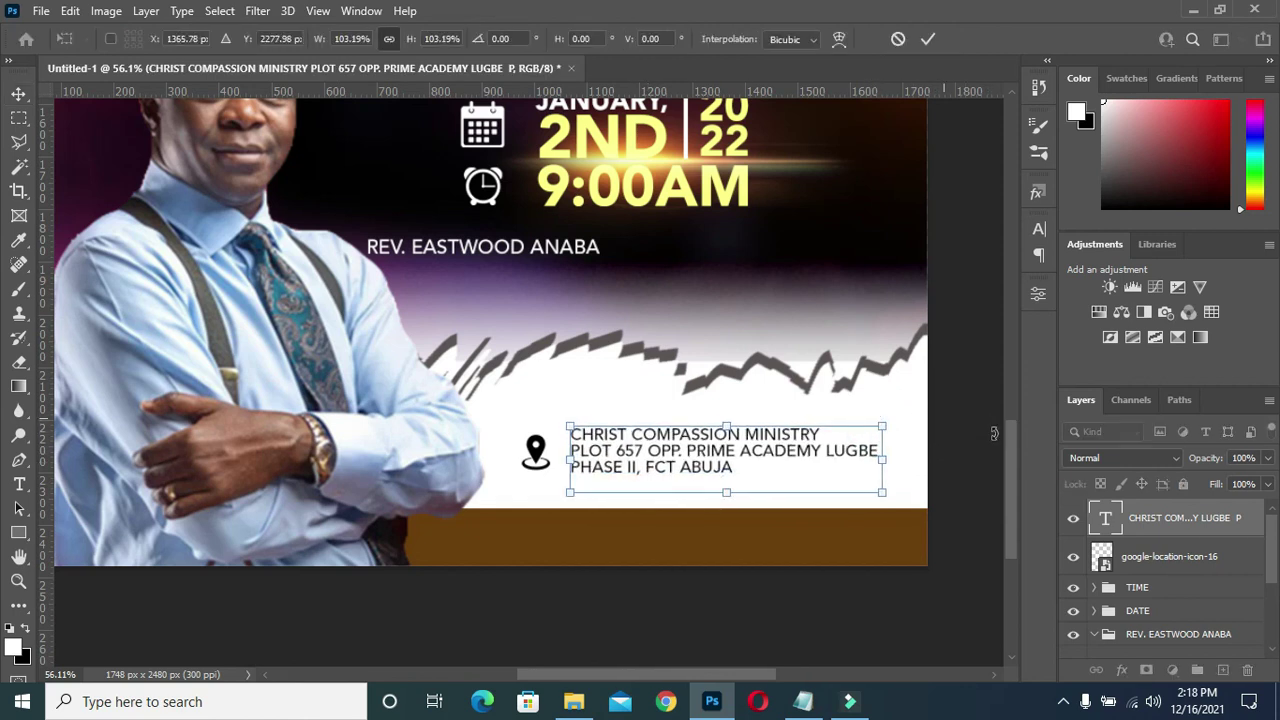
click(957, 409)
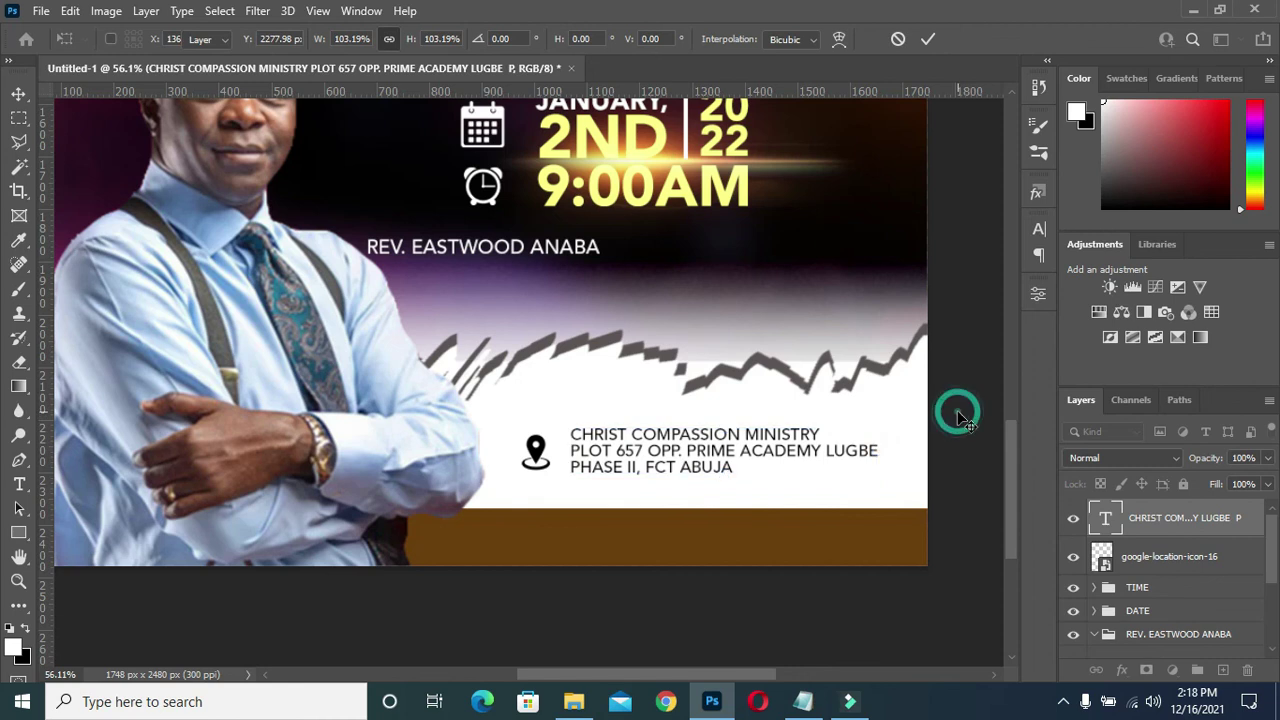
click(545, 455)
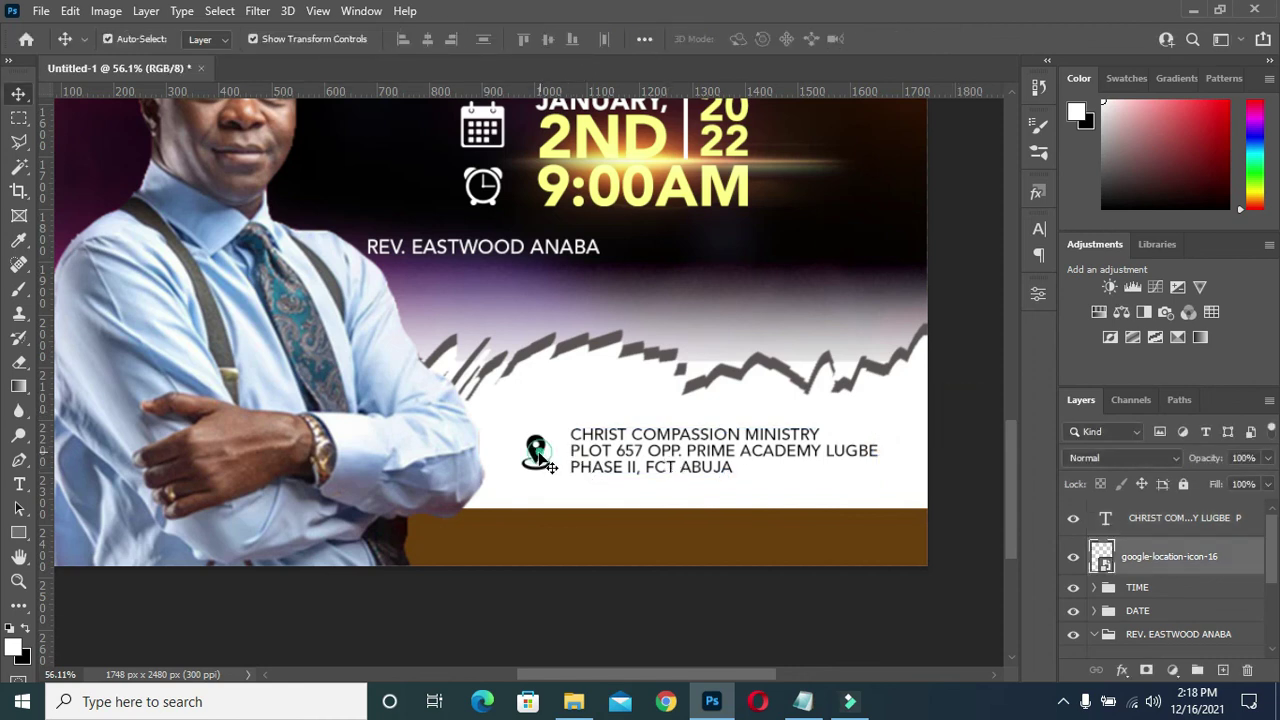
click(955, 374)
drag(1009, 517, 1018, 428)
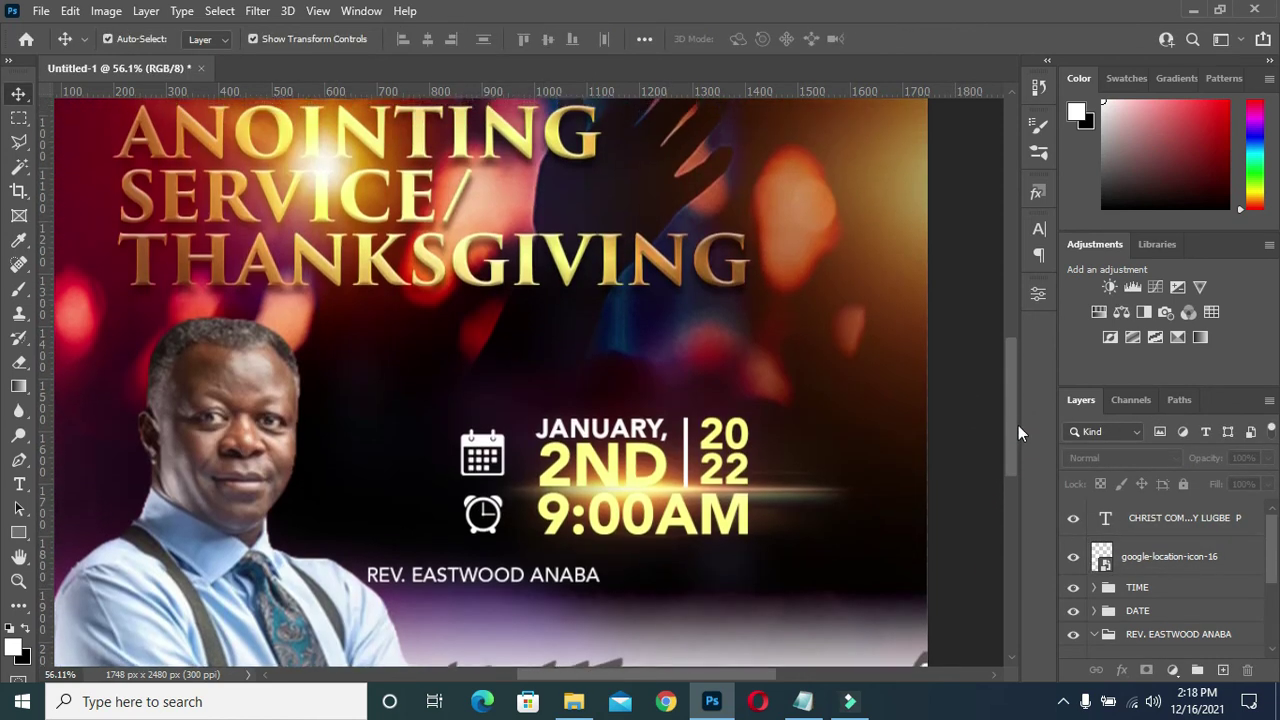
- Scale the TEXT title group to about 103% and nudge it upward
scroll(748, 380, down, 2)
scroll(758, 378, down, 2)
scroll(758, 378, down, 1)
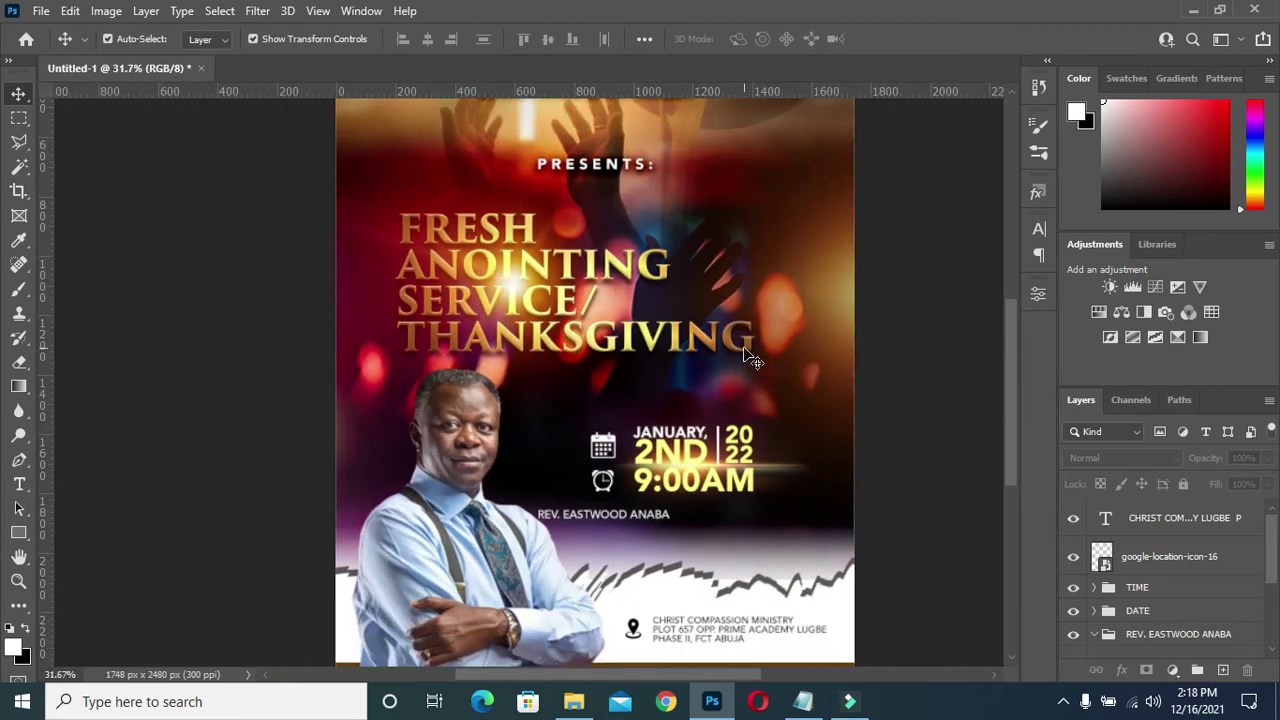
click(752, 358)
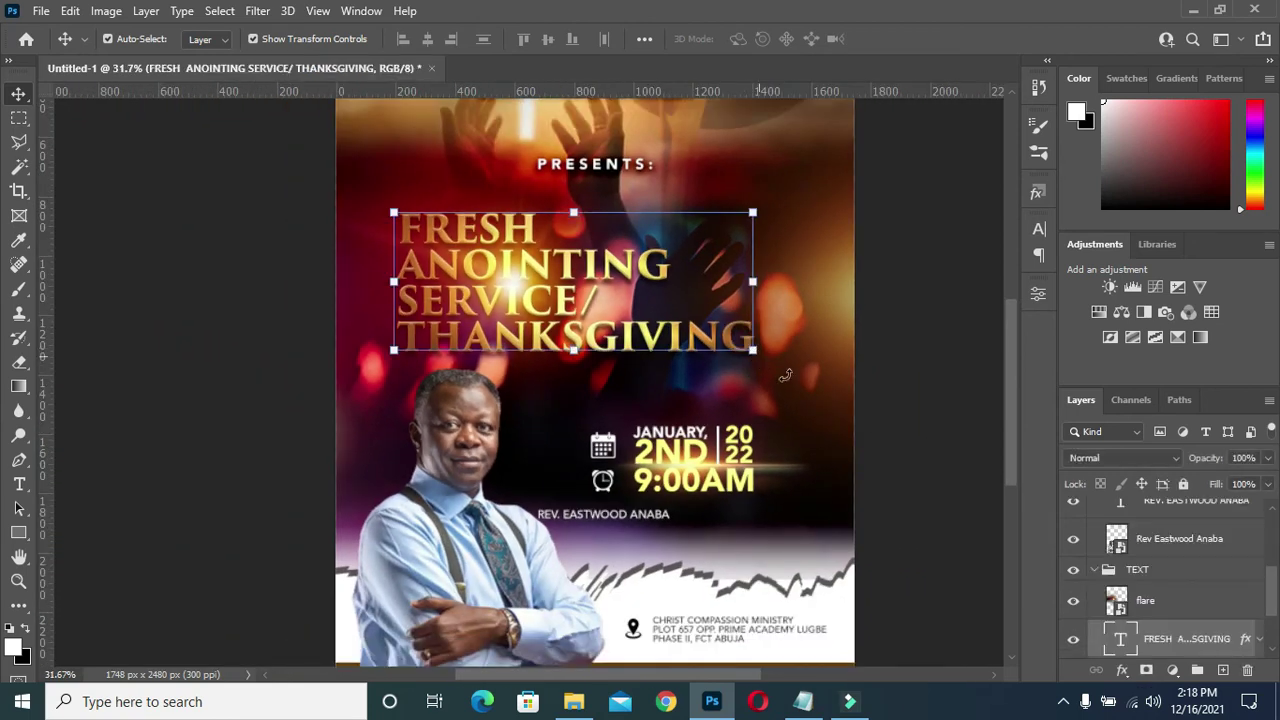
click(1093, 569)
click(1137, 599)
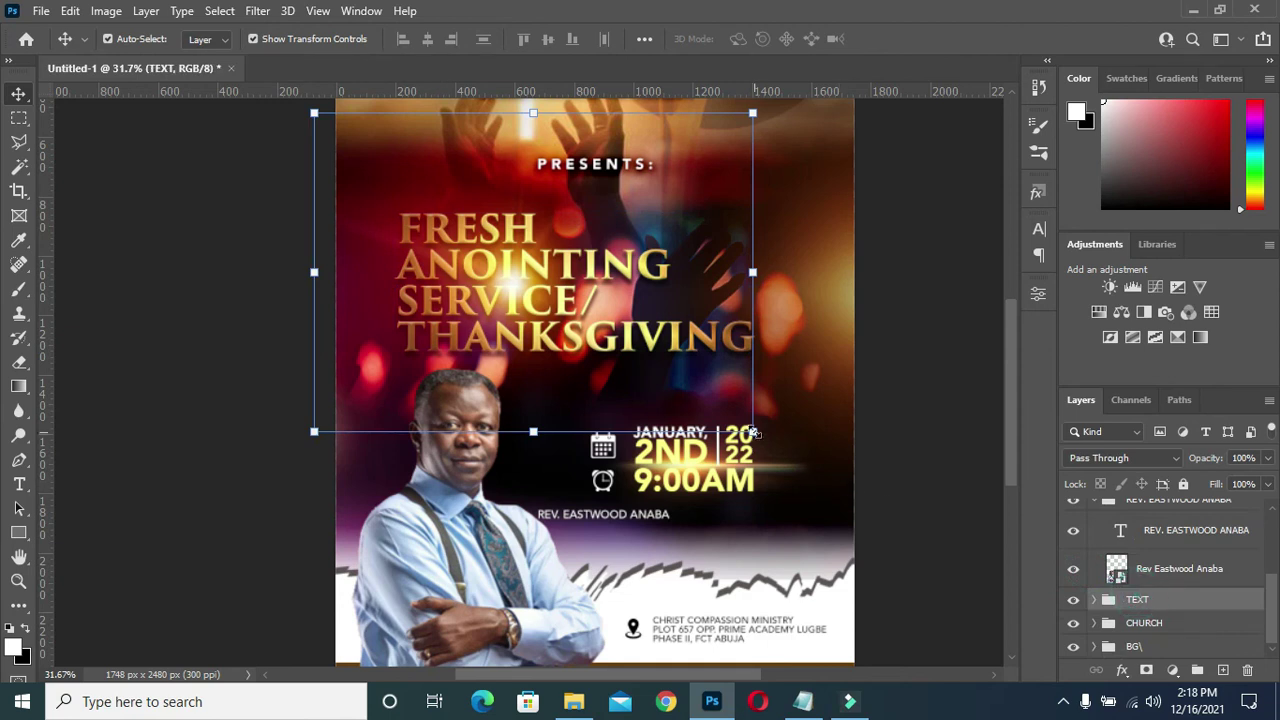
key(ctrl+t)
drag(754, 432, 778, 452)
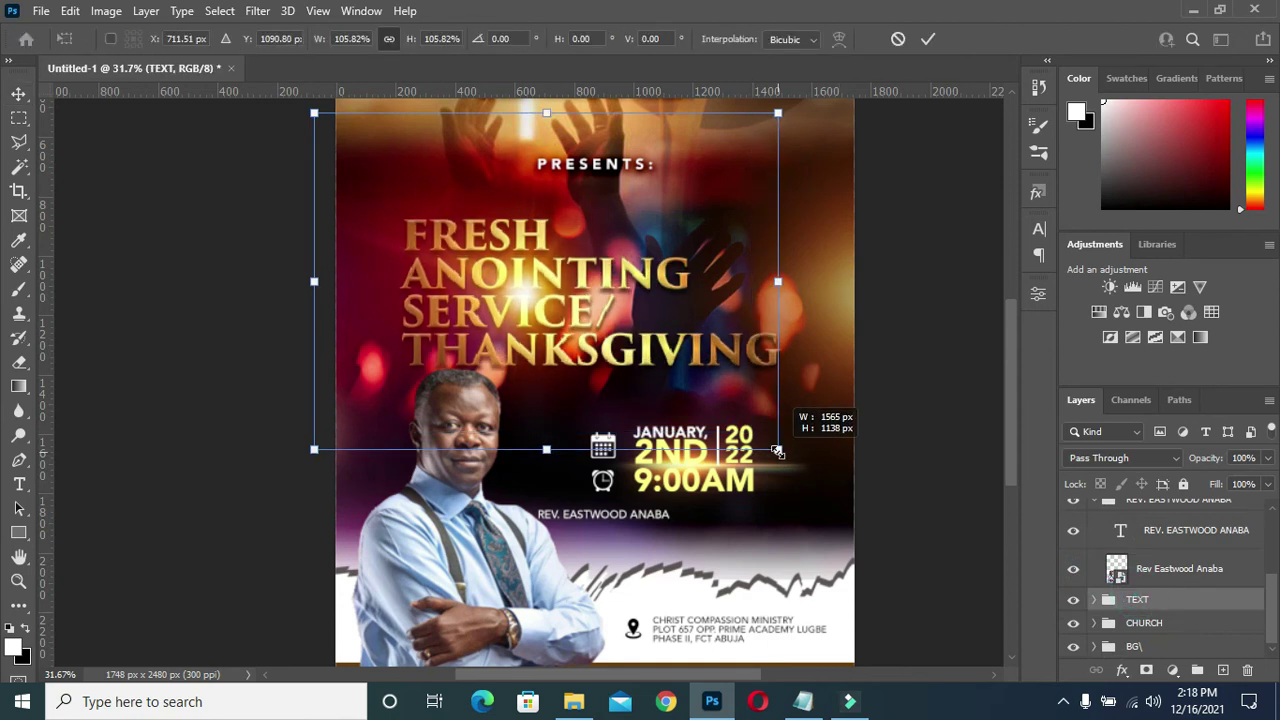
key(Up)
key(Up)
key(Up)
key(Up)
key(Up)
drag(778, 446, 765, 440)
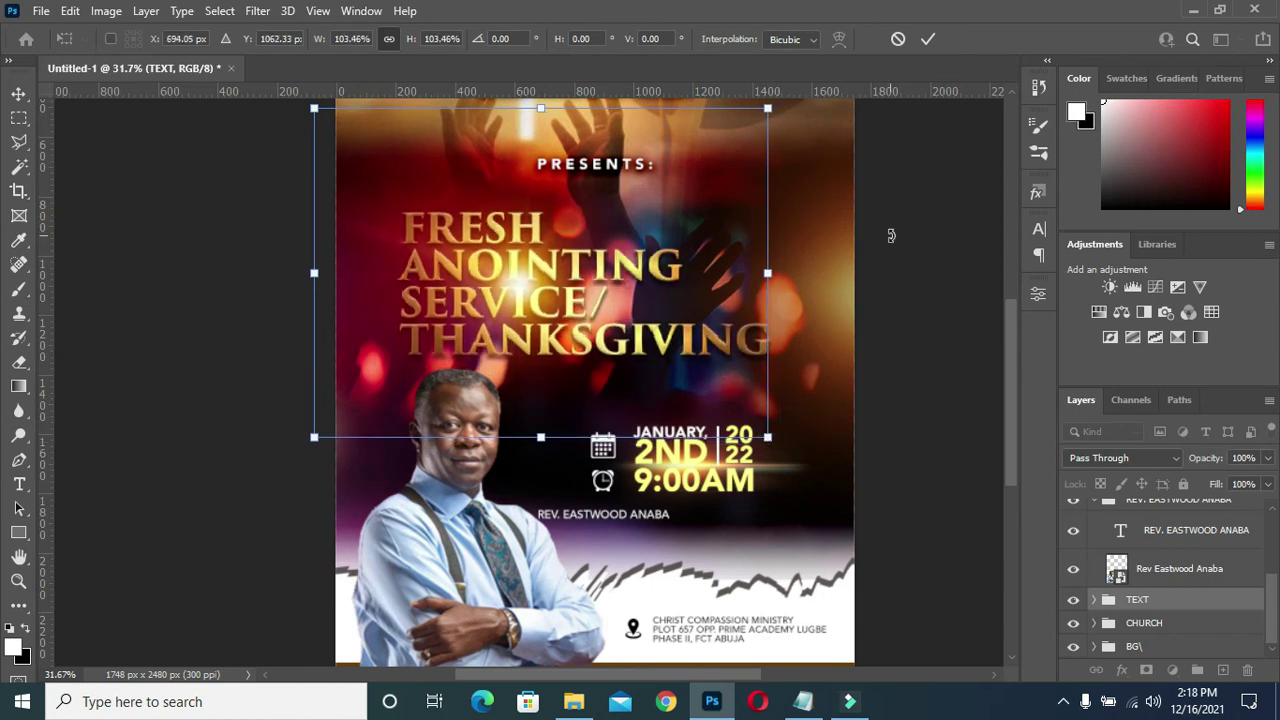
click(928, 38)
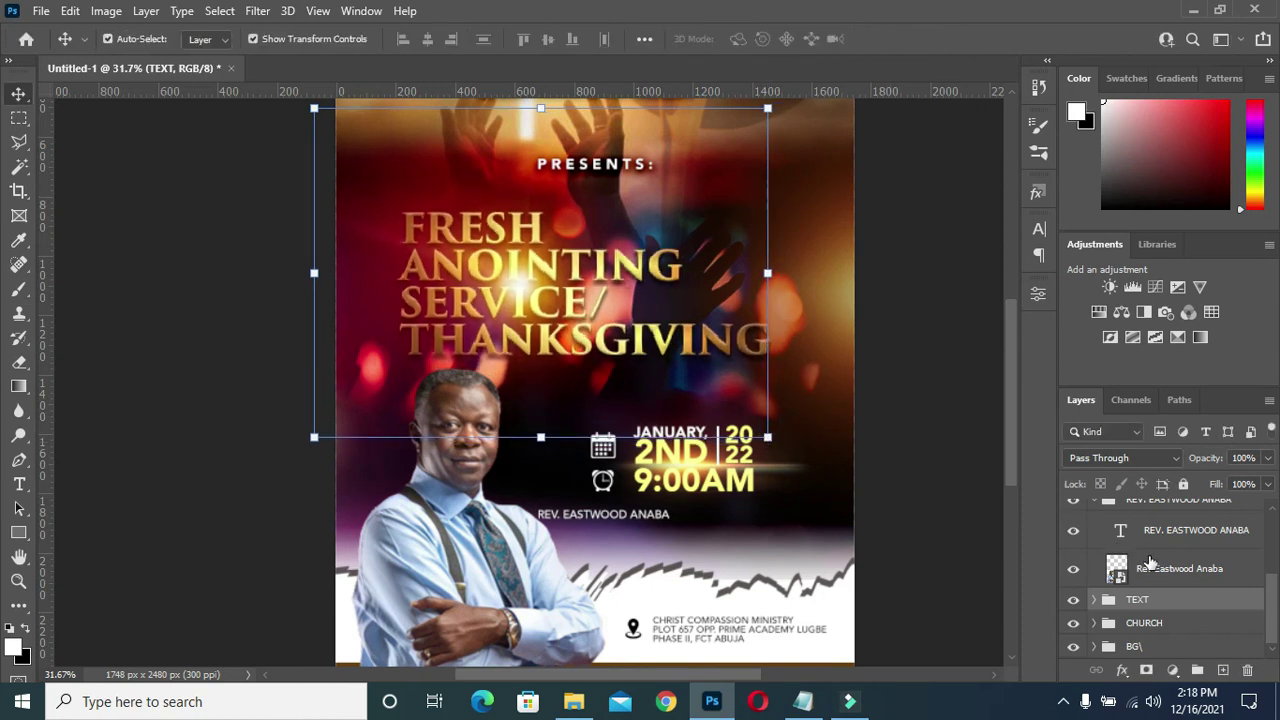
- Nudge the DATE and TIME groups slightly to the right
scroll(1150, 565, up, 3)
click(1094, 577)
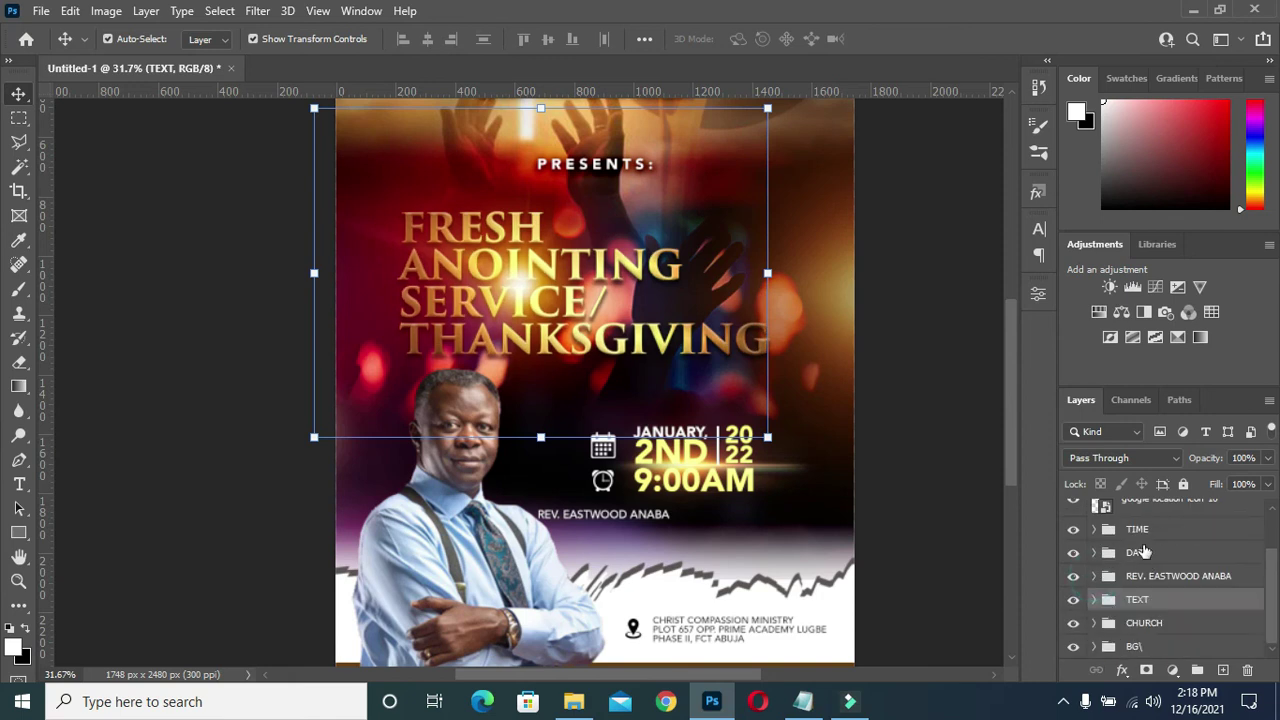
key(alt+ctrl+a)
click(1140, 555)
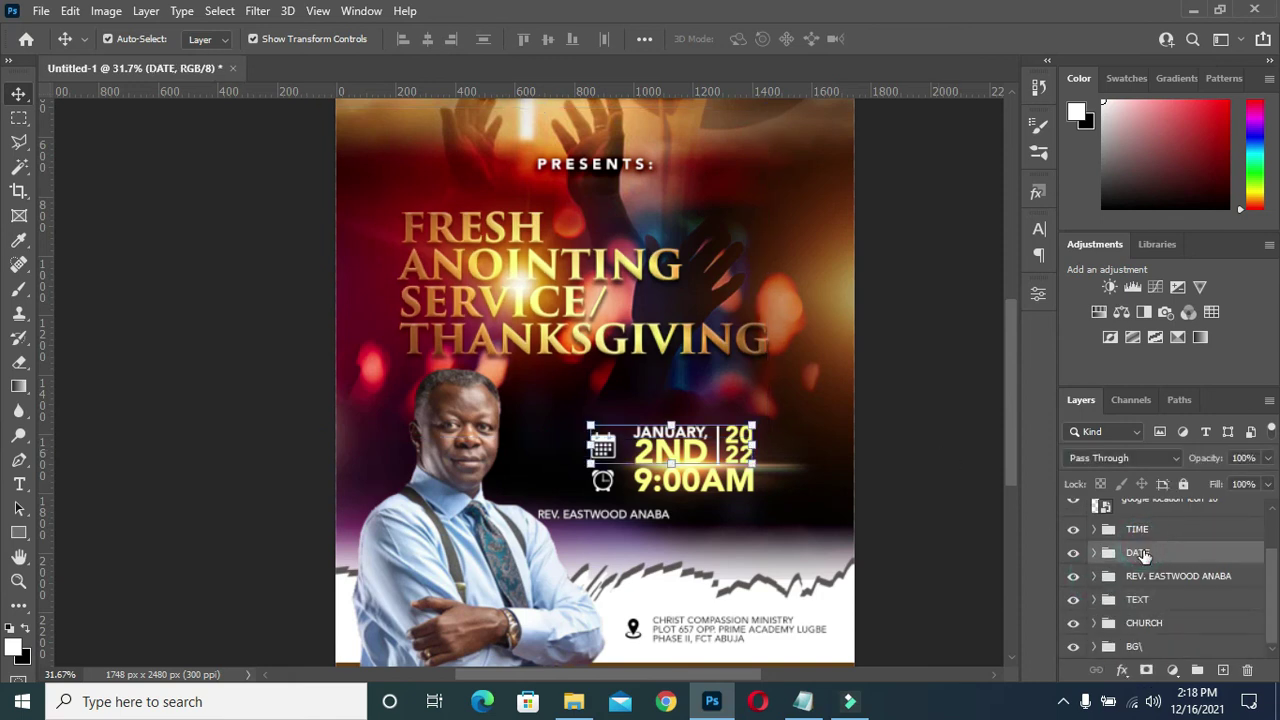
shift+click(1137, 530)
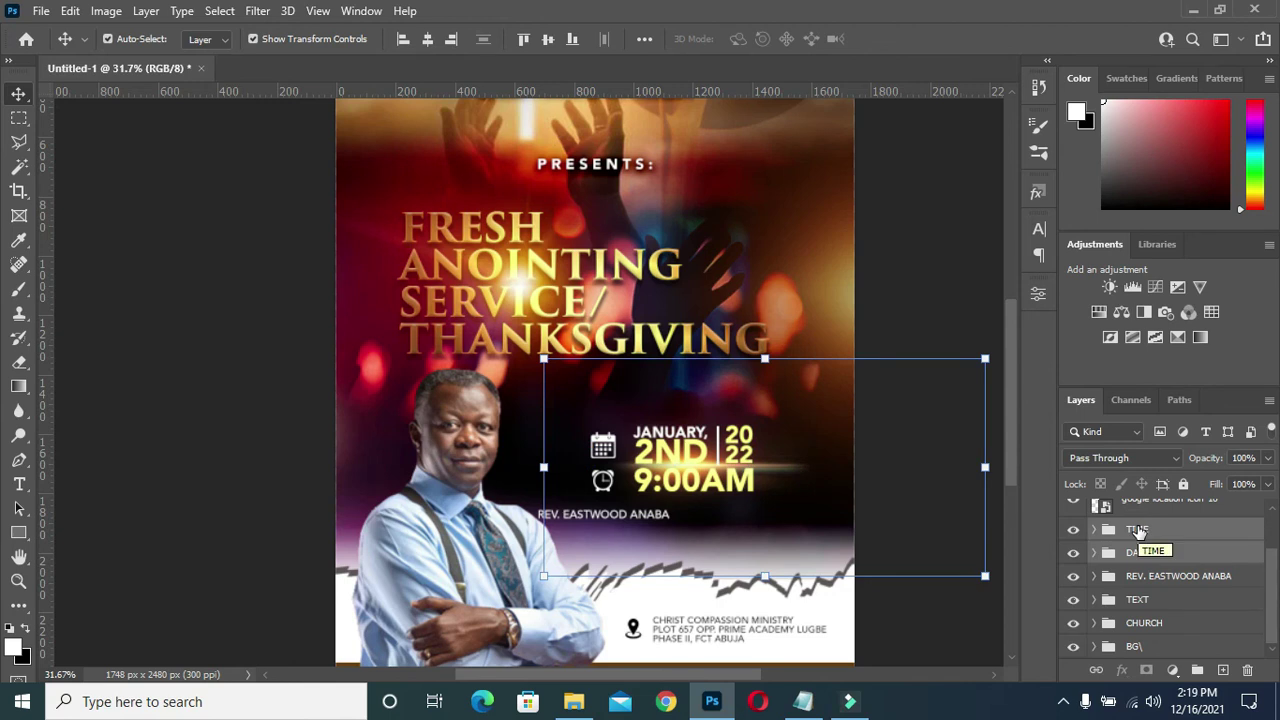
key(Right)
key(Right)
key(Right)
key(Right)
key(Right)
key(Right)
key(Right)
key(Right)
key(Right)
key(Right)
key(Right)
key(Right)
key(Right)
key(Right)
key(Right)
key(Right)
key(Right)
key(Right)
key(Right)
key(Right)
key(Right)
key(Right)
key(Right)
key(Right)
key(Right)
key(Right)
key(Right)
key(Right)
key(Right)
key(Right)
key(Right)
key(Right)
key(Right)
key(Right)
key(Right)
key(Right)
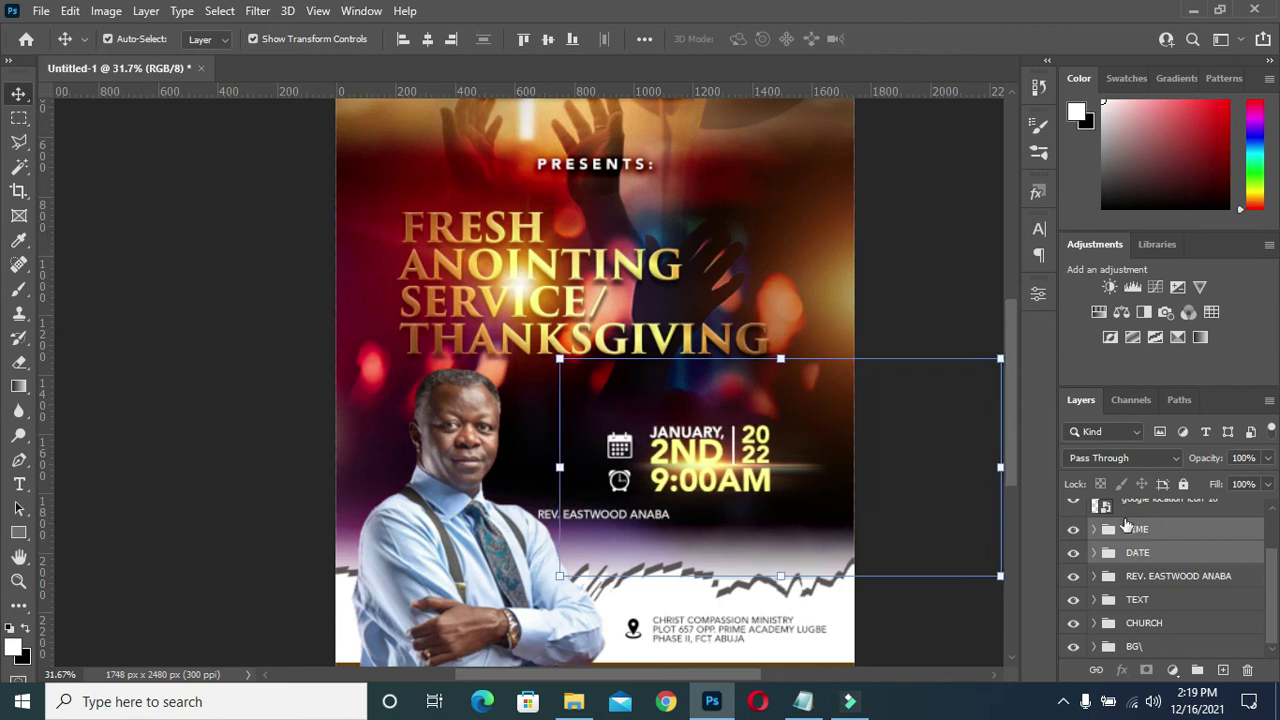
click(938, 243)
- Group the address text and pin as LOCATION, then stamp a merged visible layer
scroll(762, 428, down, 2)
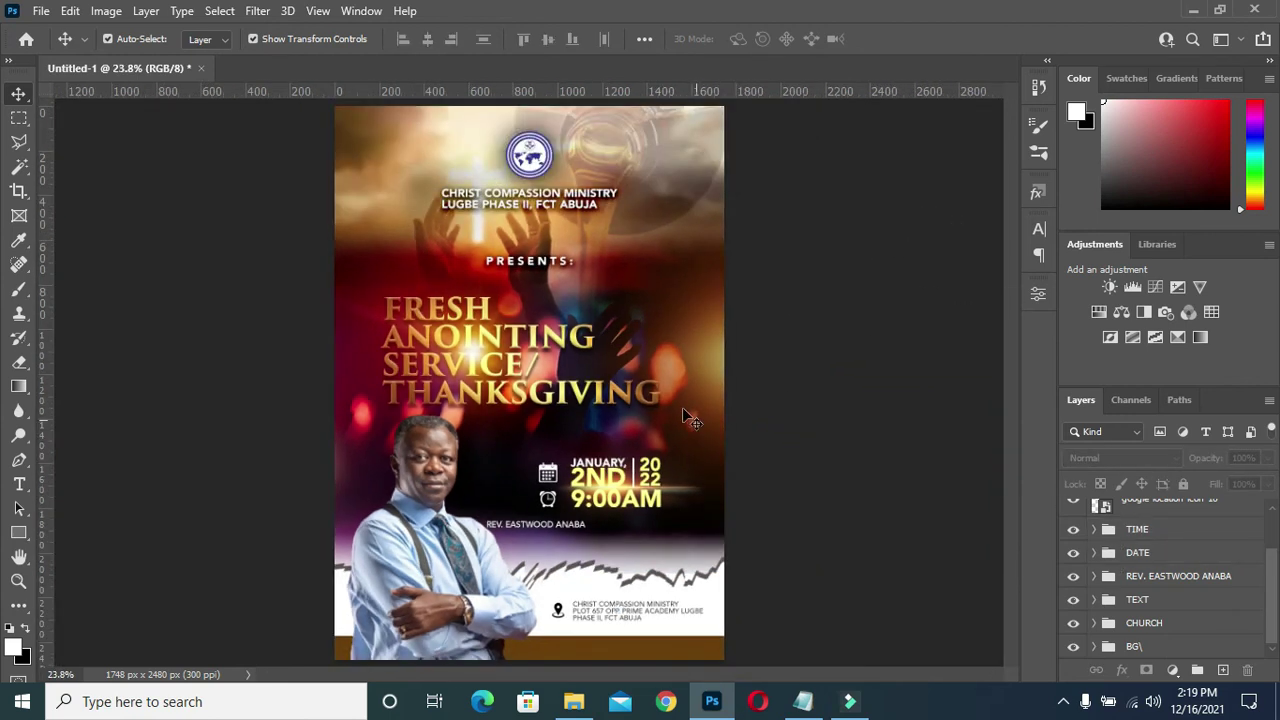
scroll(560, 232, down, 1)
scroll(680, 377, up, 1)
scroll(1113, 520, up, 1)
click(1115, 530)
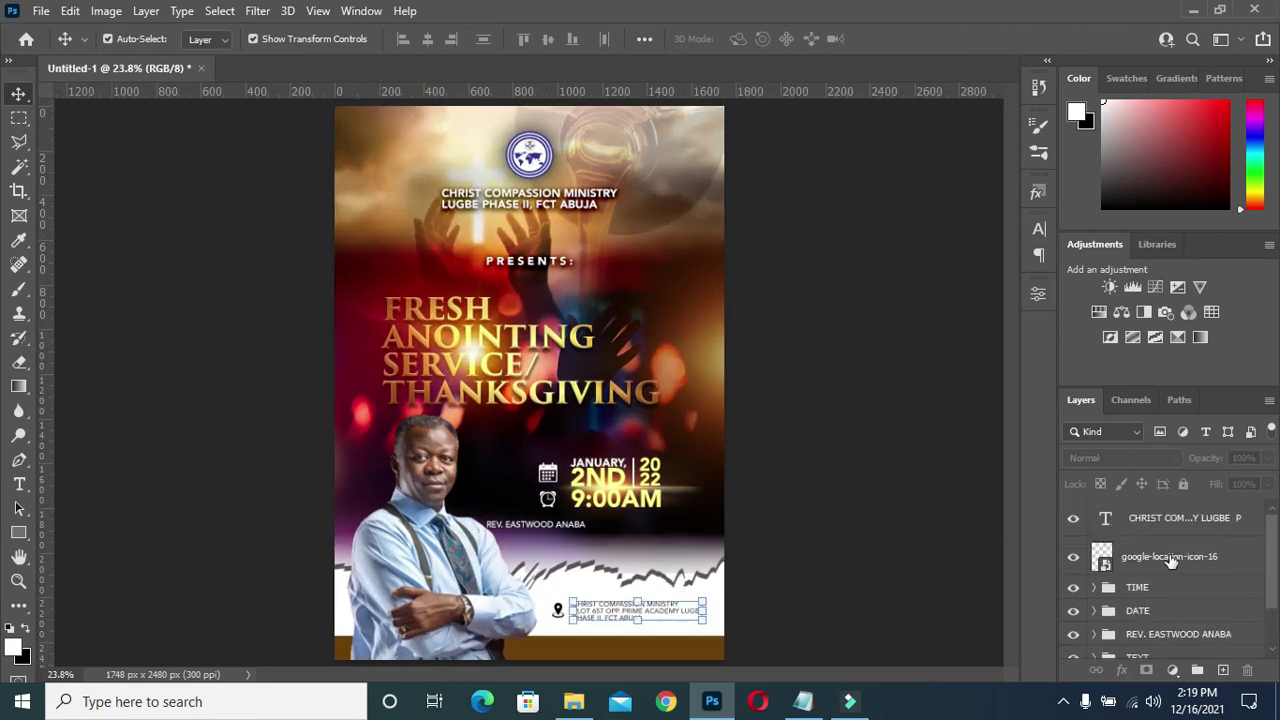
shift+click(1160, 556)
key(ctrl+g)
double_click(1145, 510)
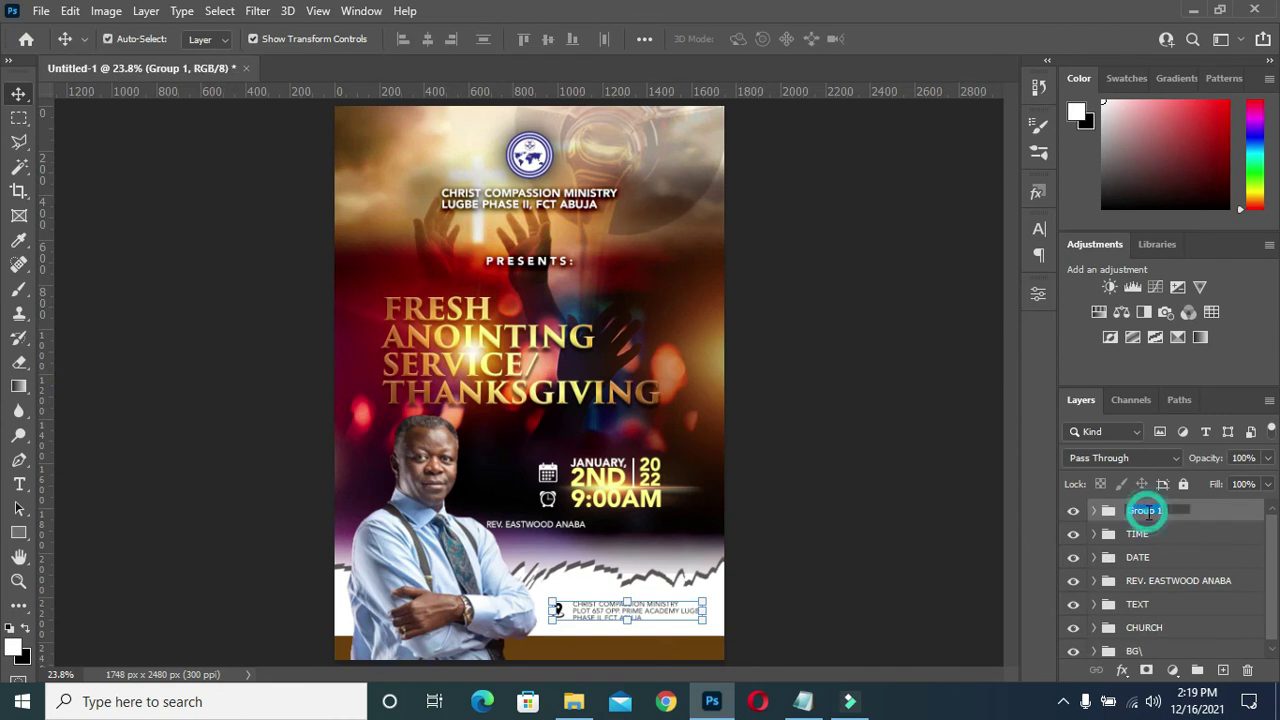
text(LOCATION)
key(Return)
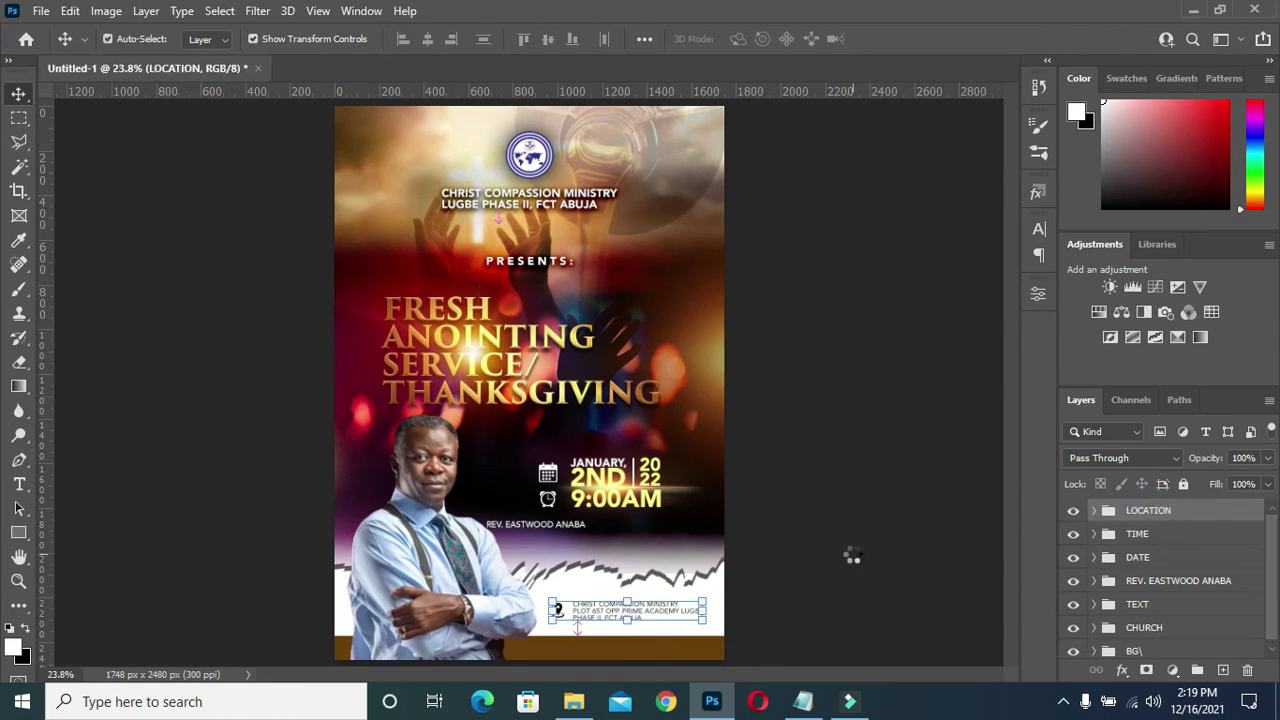
key(ctrl+shift+alt+e)
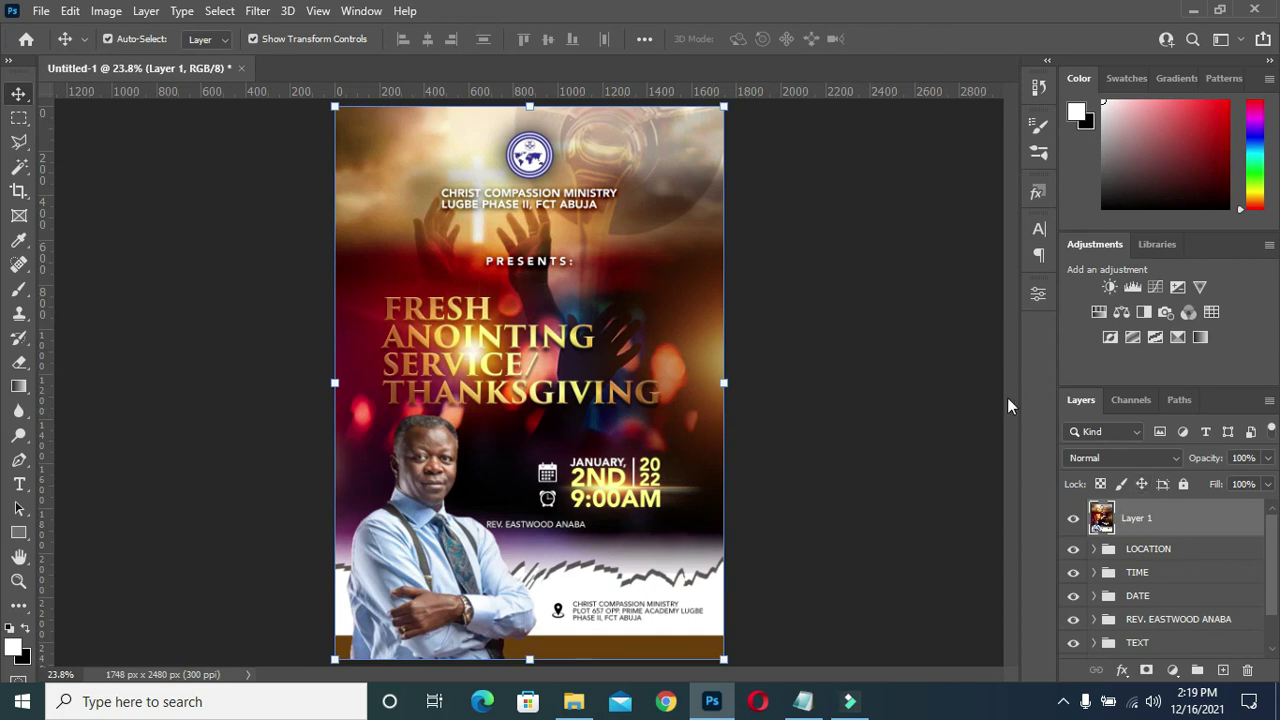
- In the Camera Raw Filter, set Temperature -29 and Tint +40
click(257, 10)
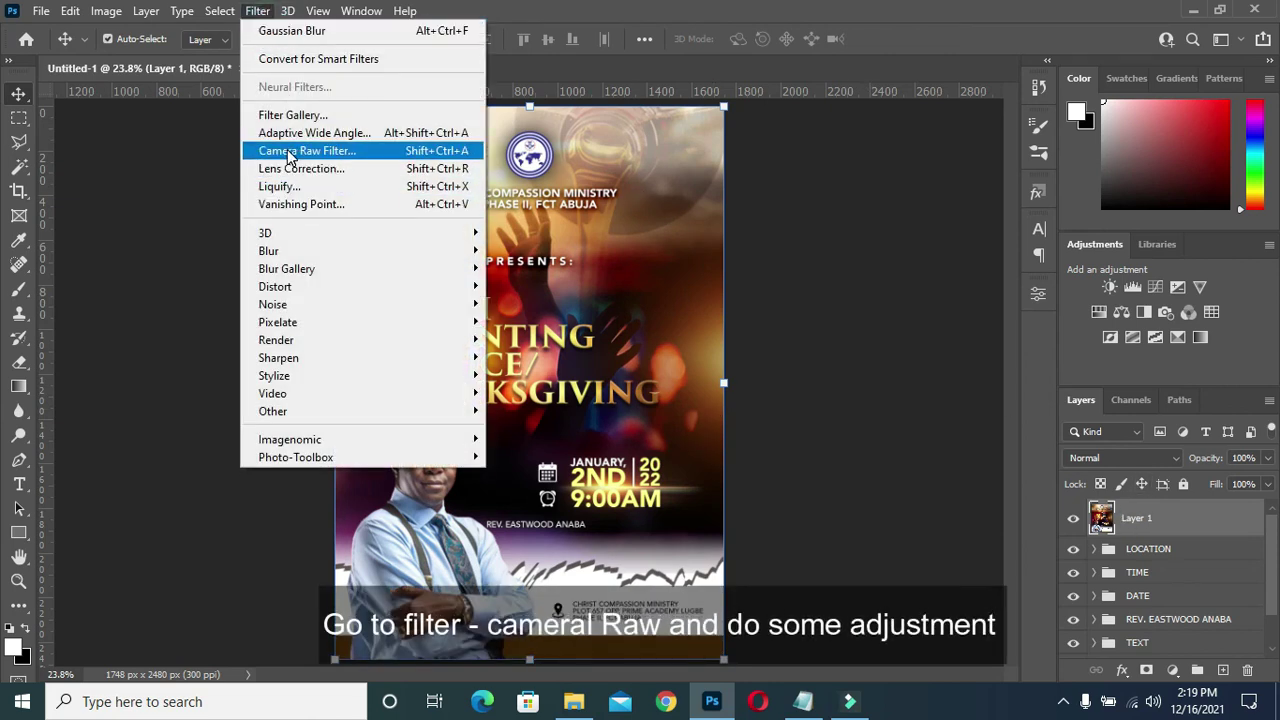
click(286, 150)
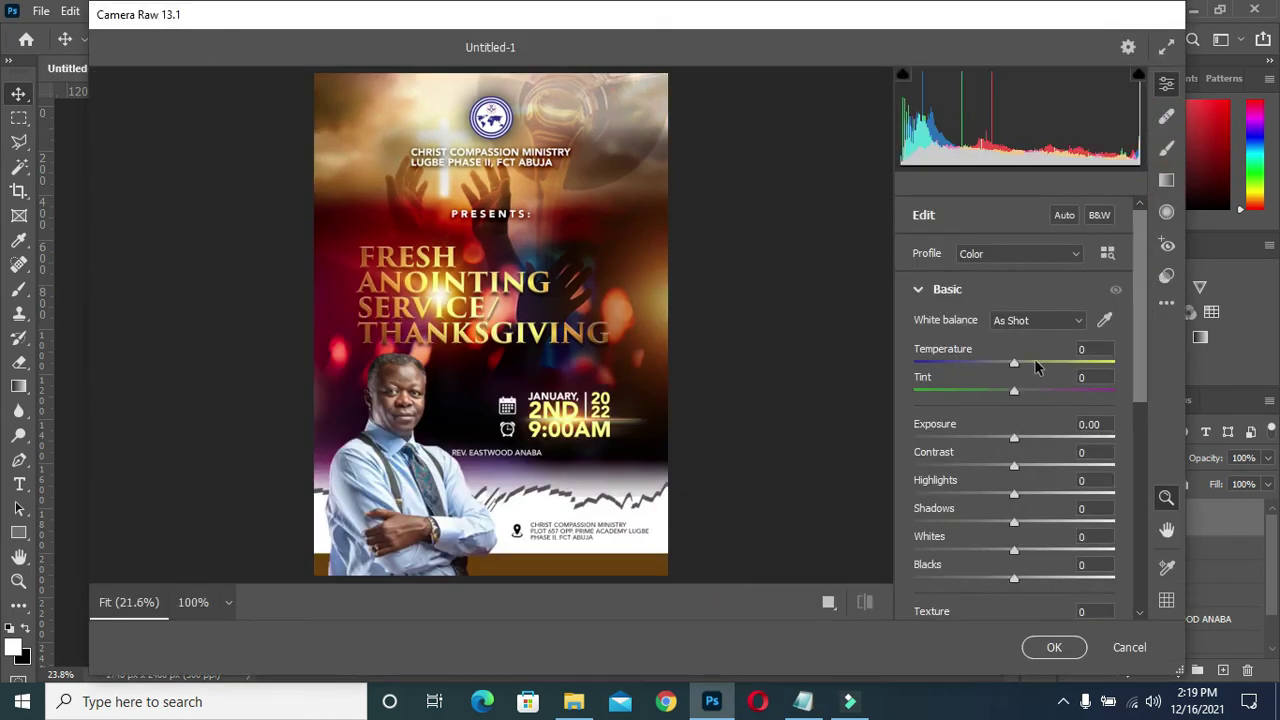
click(1103, 348)
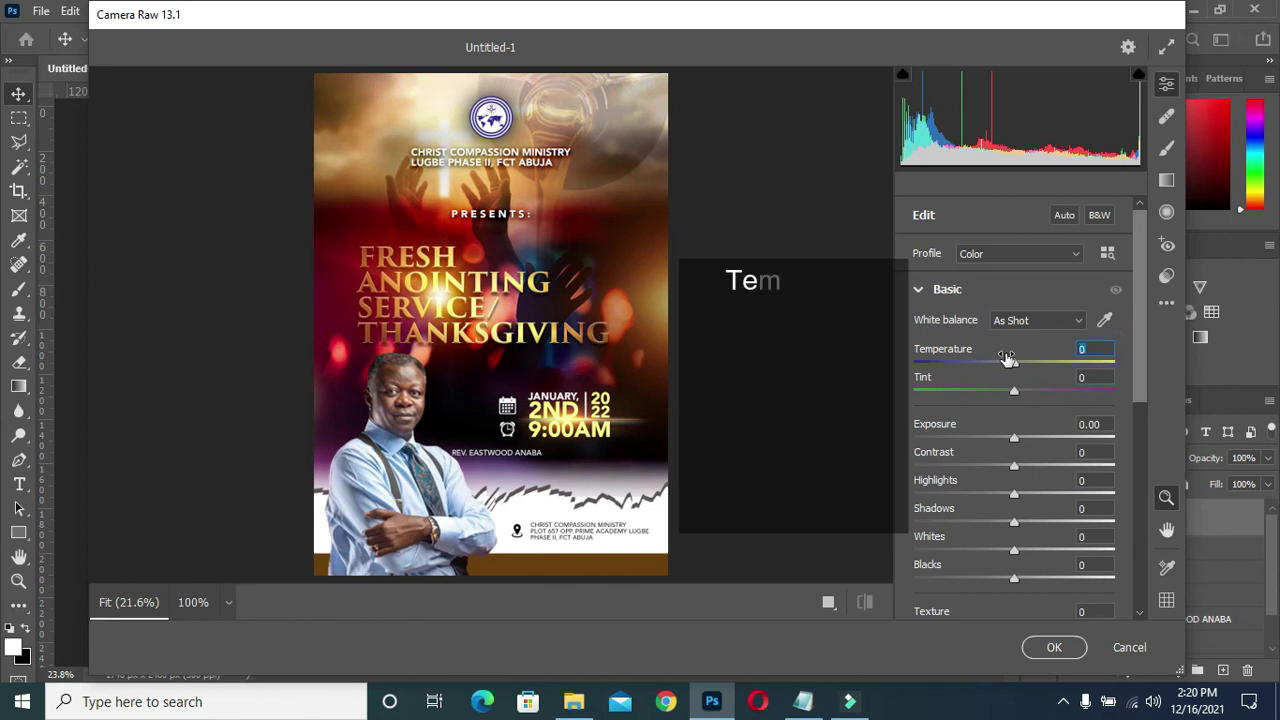
text(29)
key(Return)
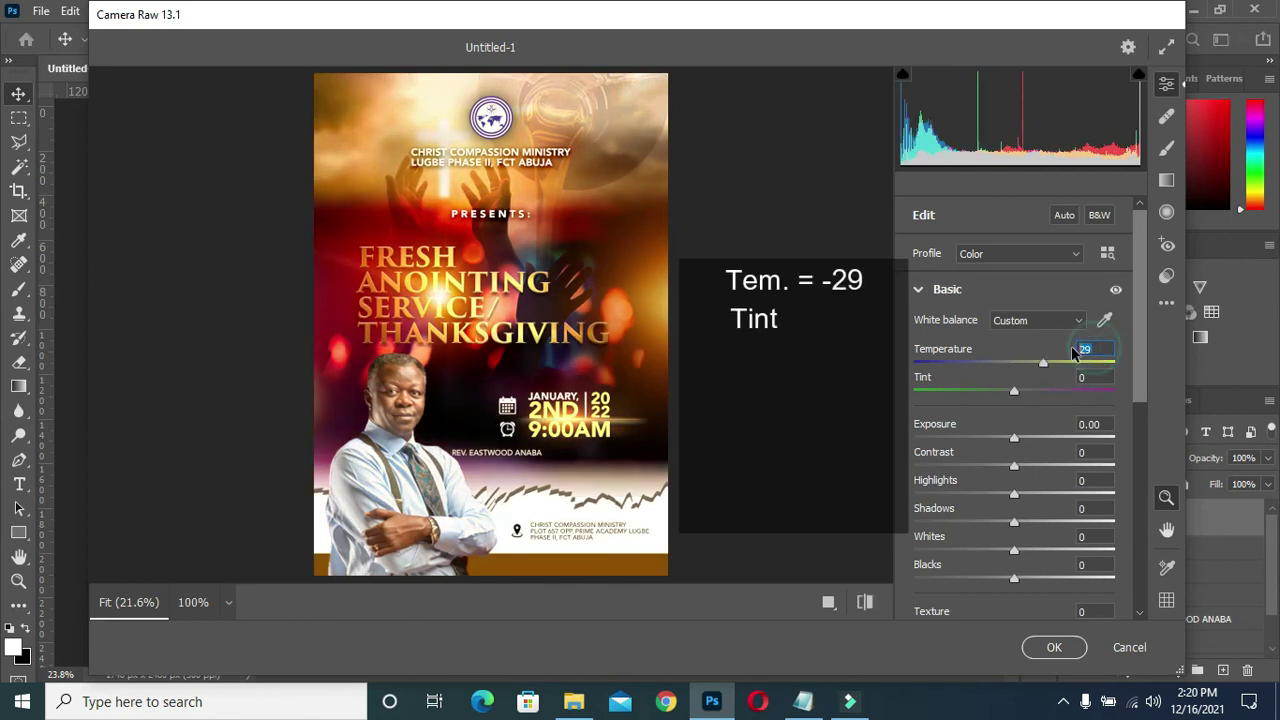
text(-29)
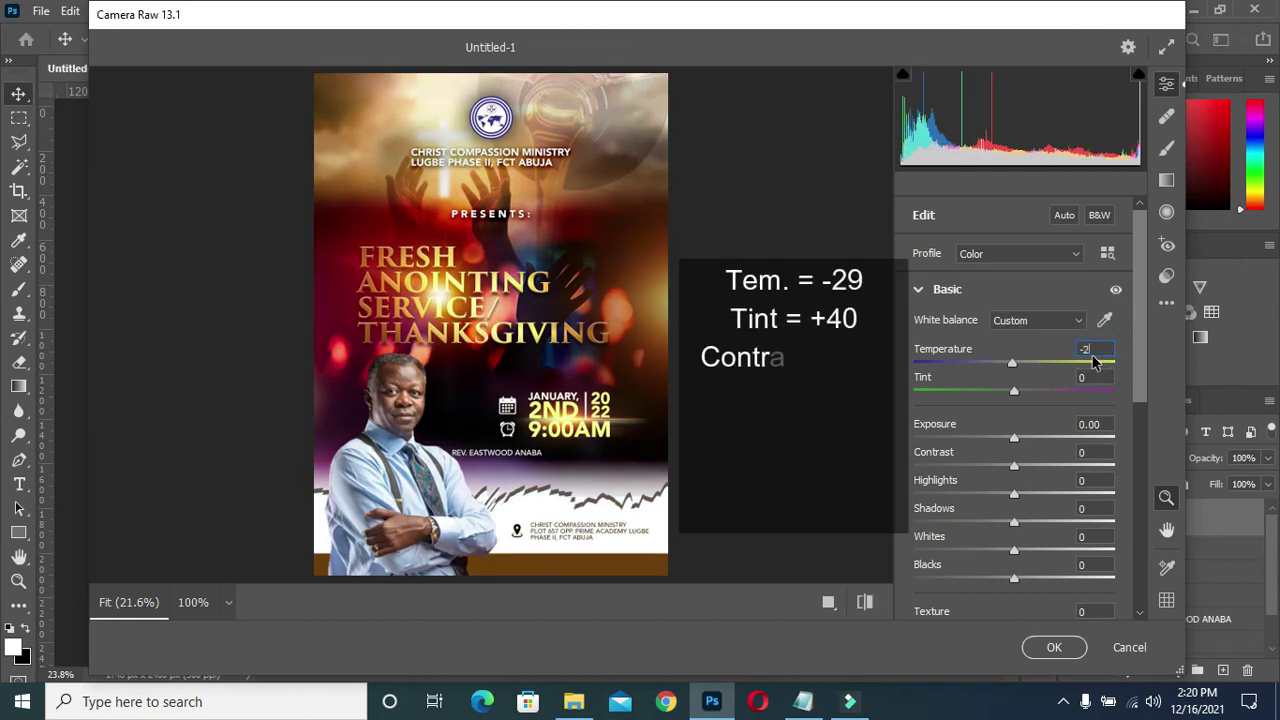
click(1092, 378)
text(+)
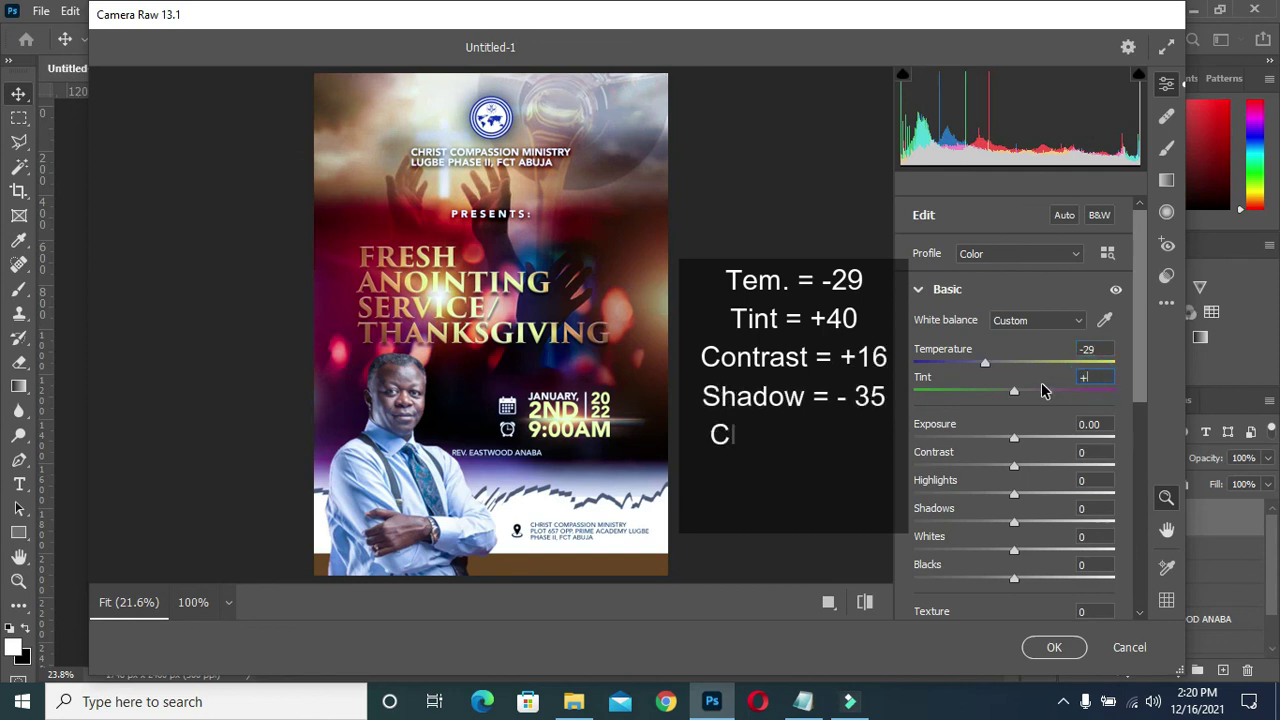
text(40)
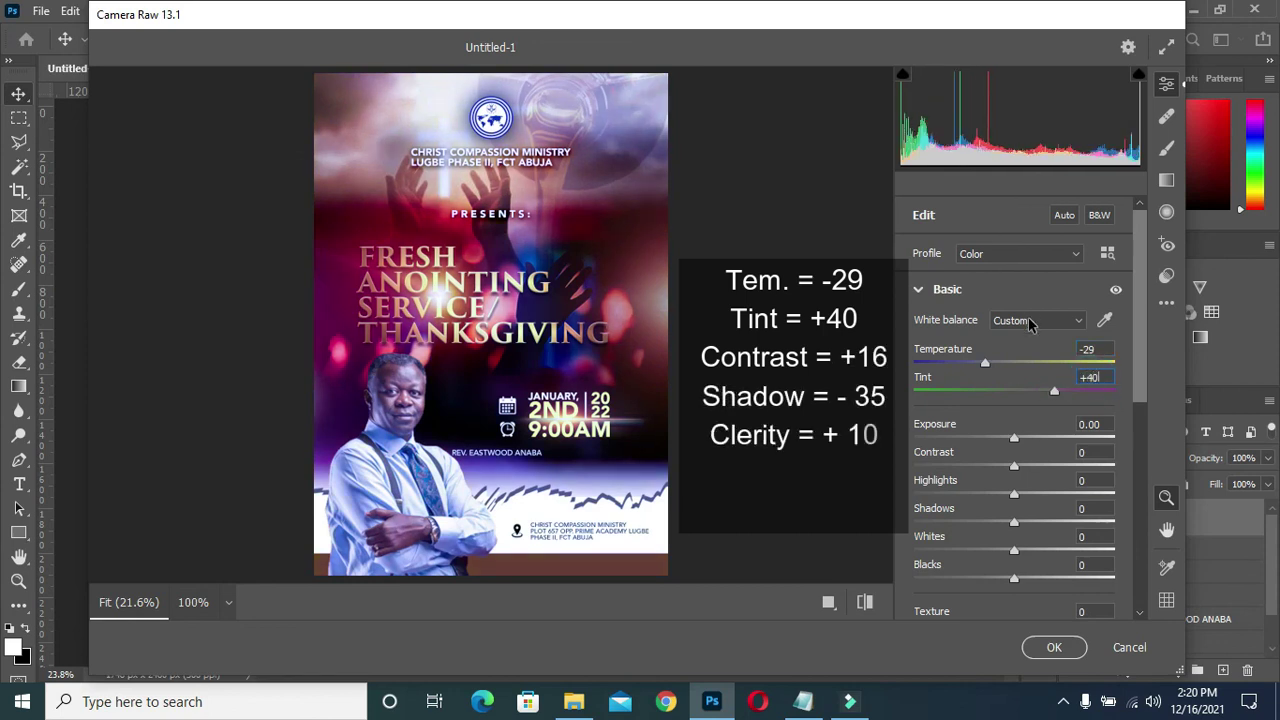
- Set Contrast +16, Shadows -35, Clarity +10 and Dehaze +8
click(1094, 452)
text(+)
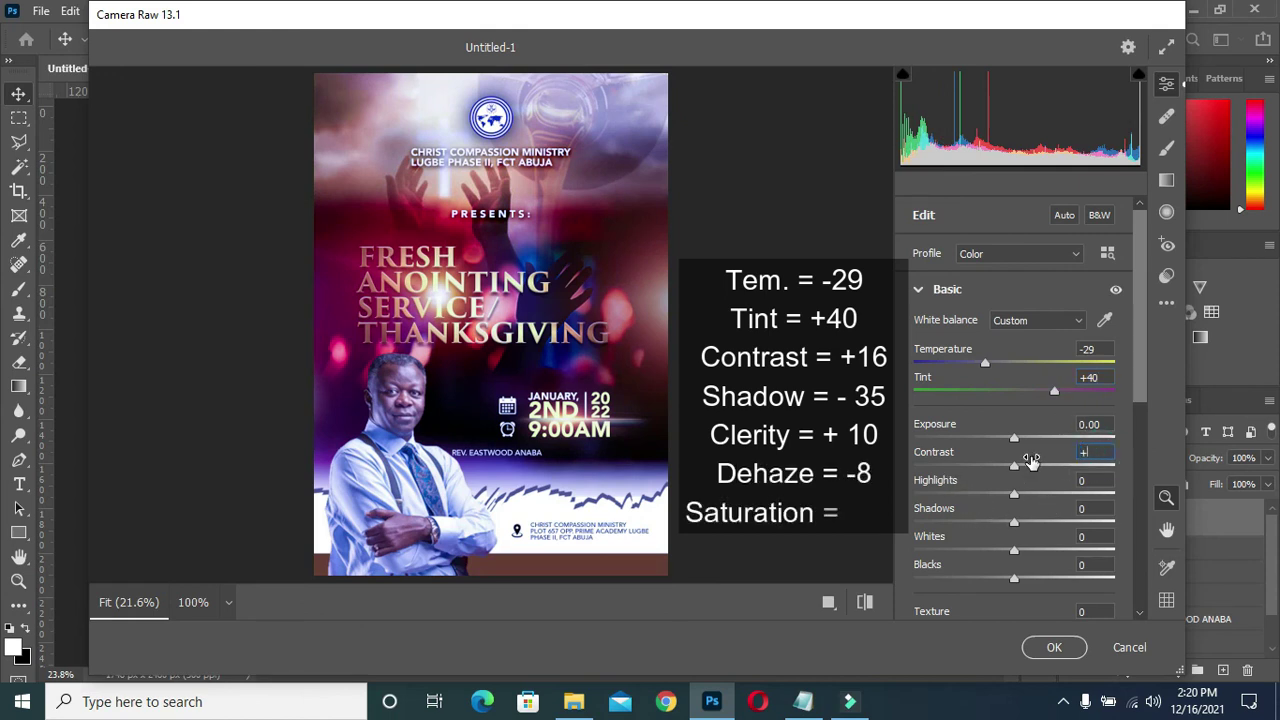
text(16)
click(1105, 508)
text(-35)
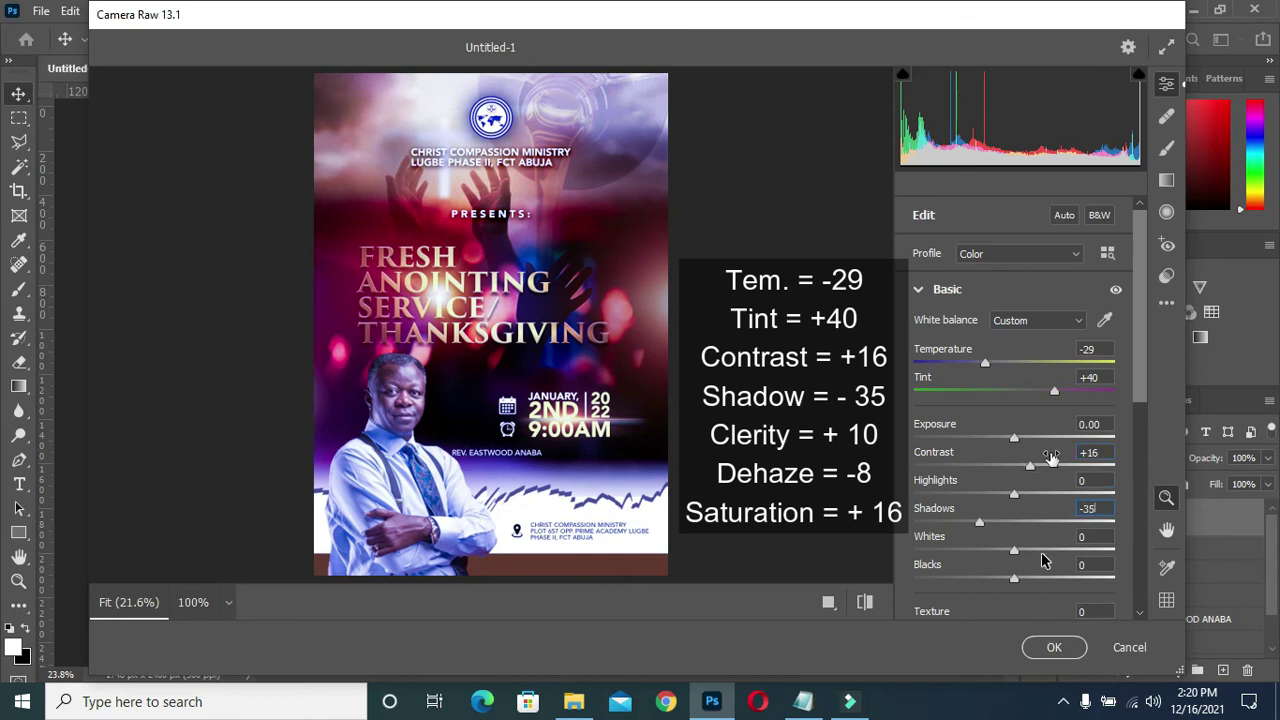
drag(1140, 401, 1143, 432)
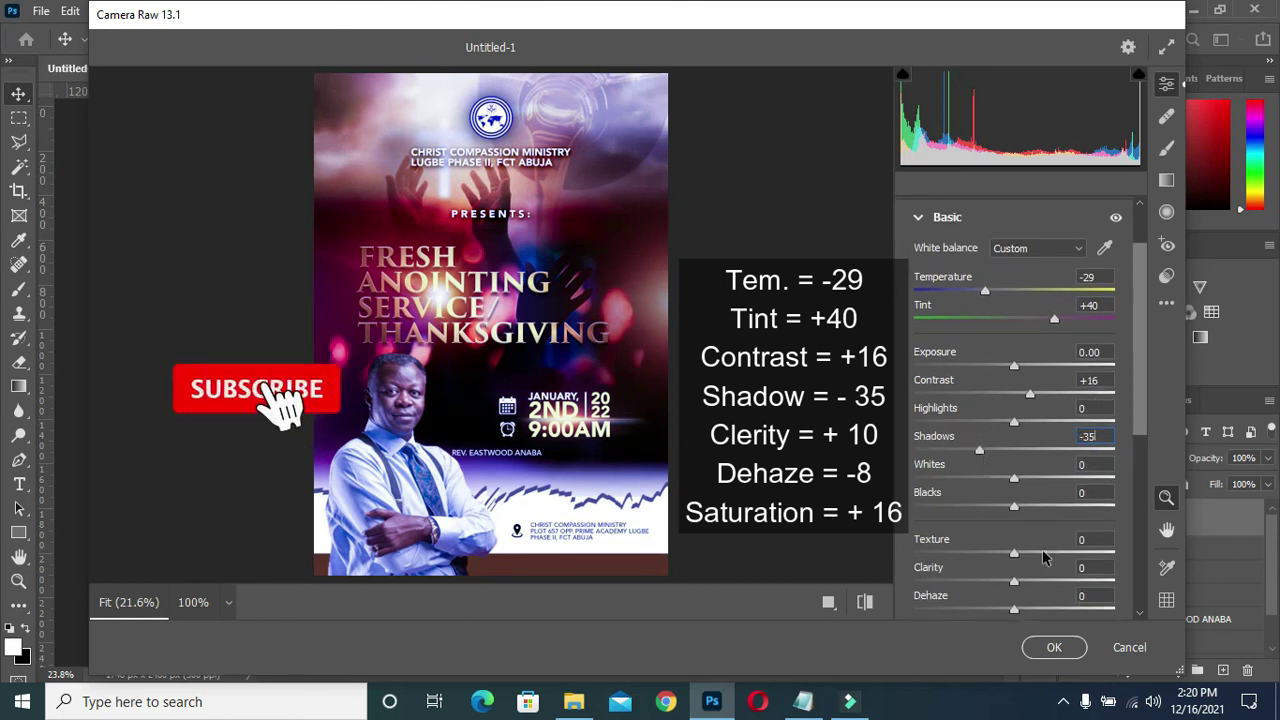
click(1086, 567)
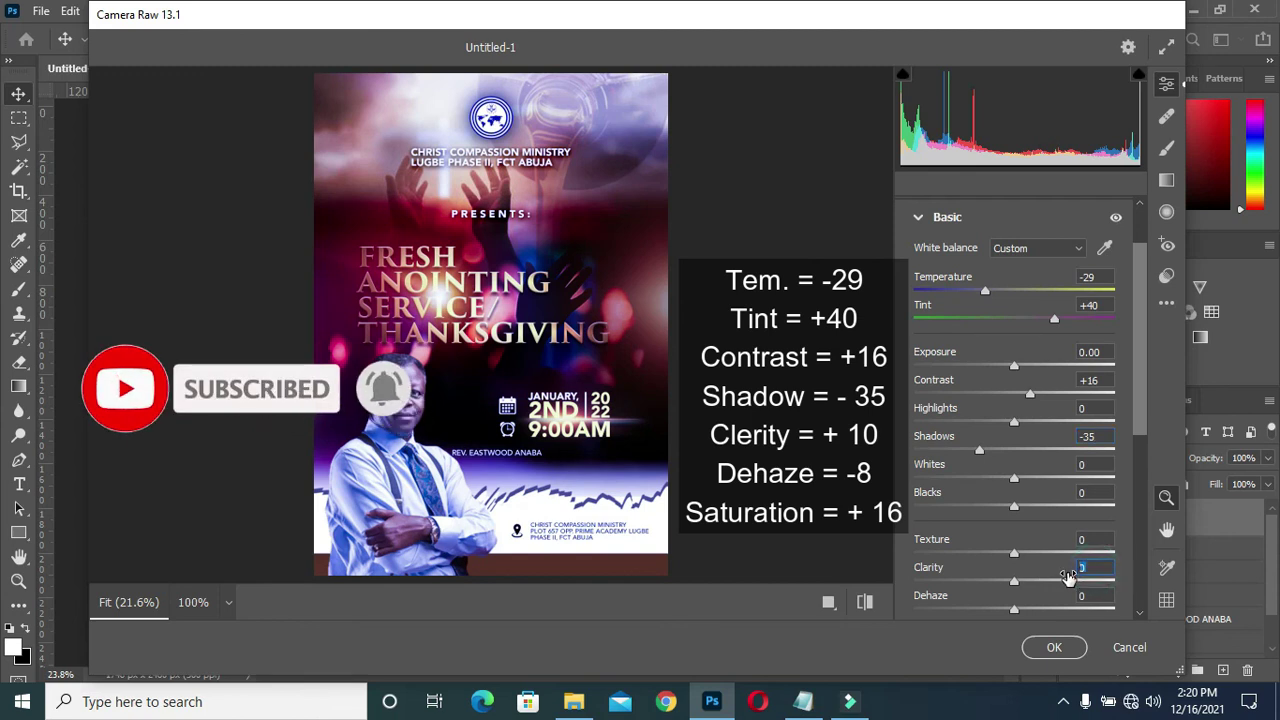
text(+8)
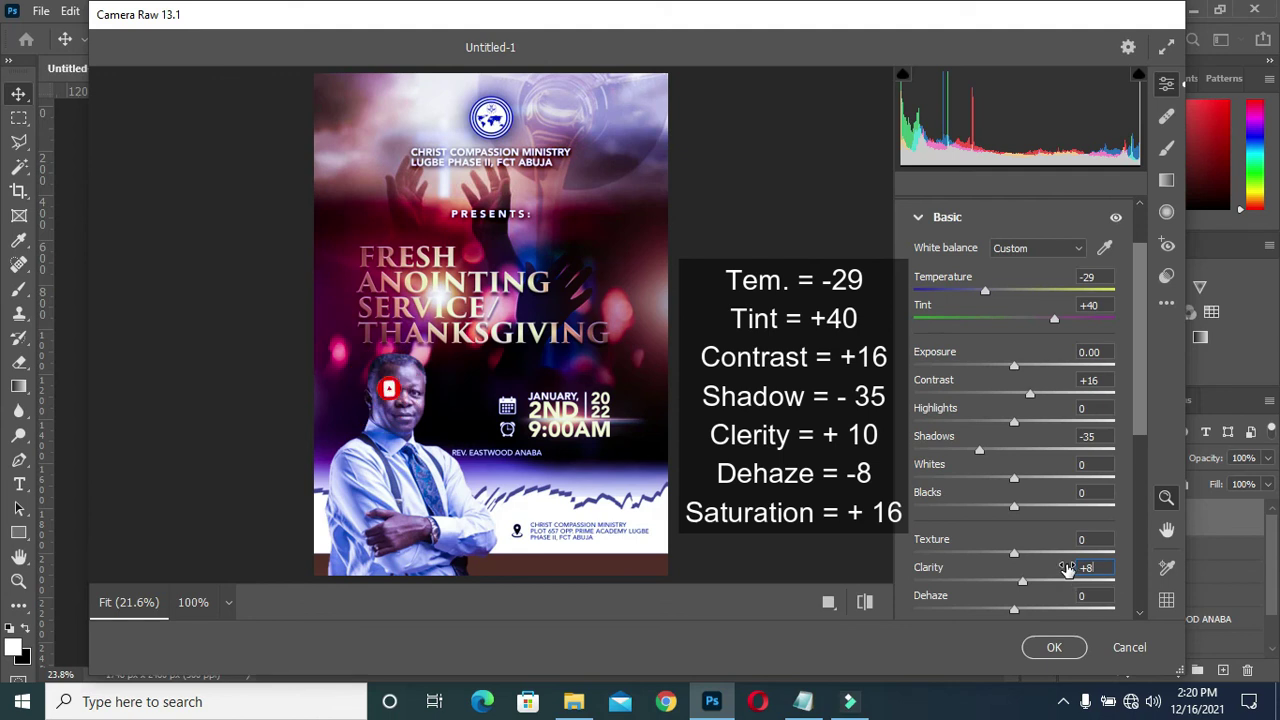
click(1083, 598)
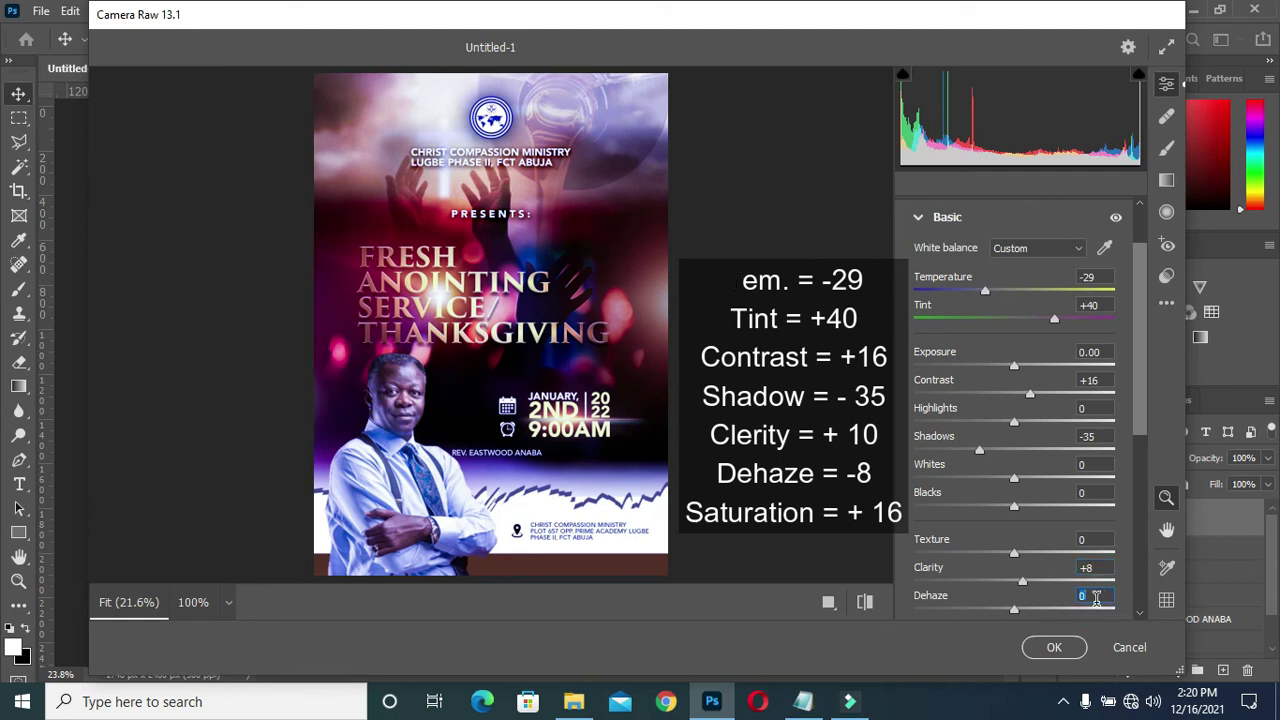
text(-)
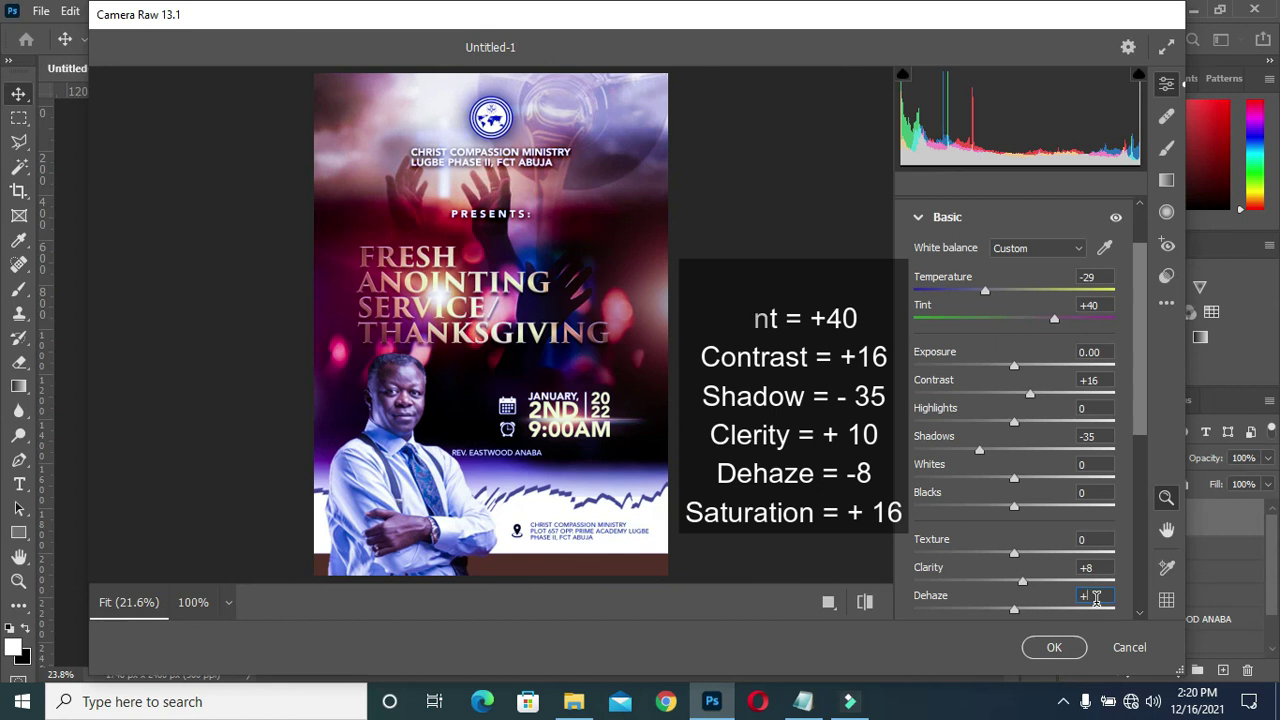
text(8)
click(1090, 568)
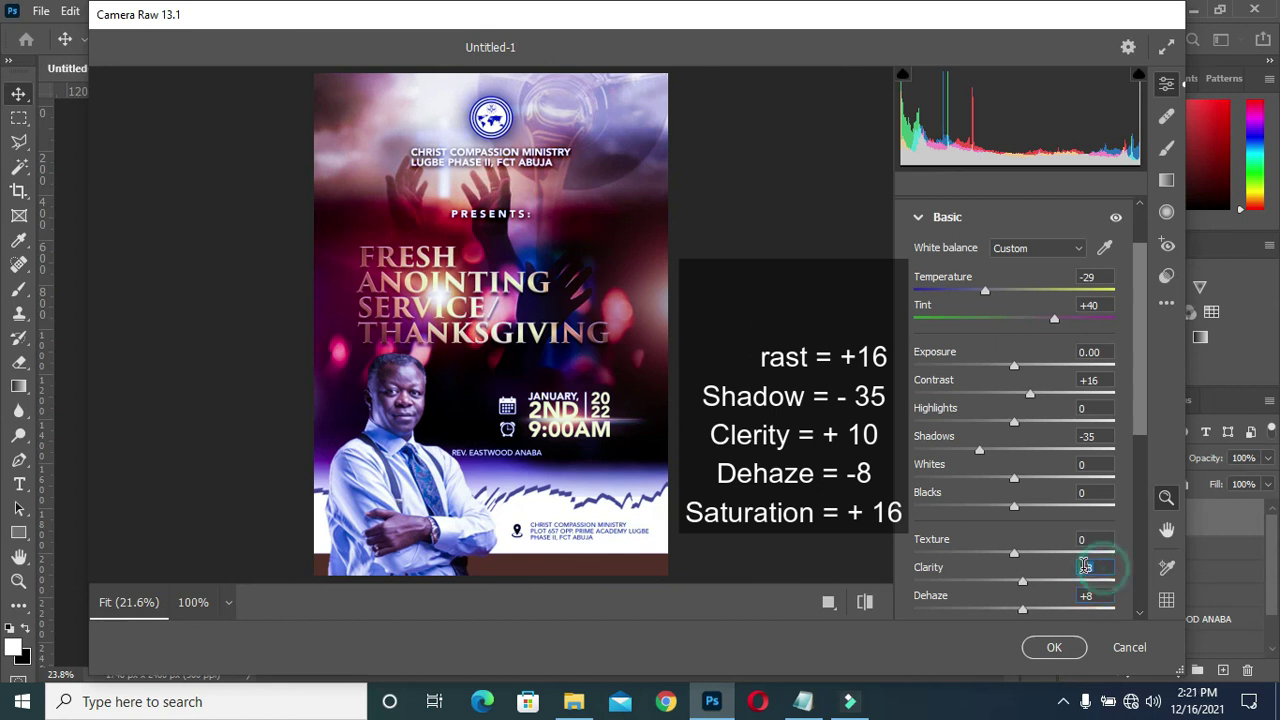
text(10)
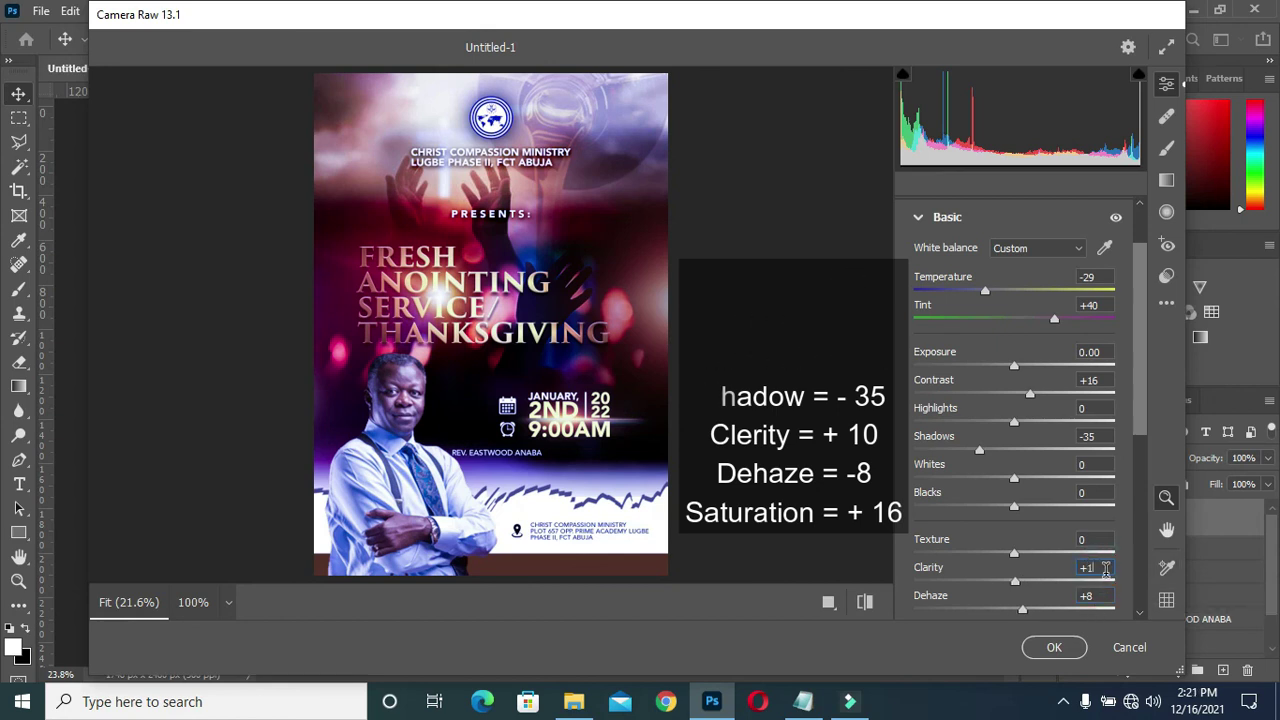
- Set Saturation +16 and apply the Camera Raw grade
scroll(1078, 521, down, 1)
scroll(1086, 568, down, 1)
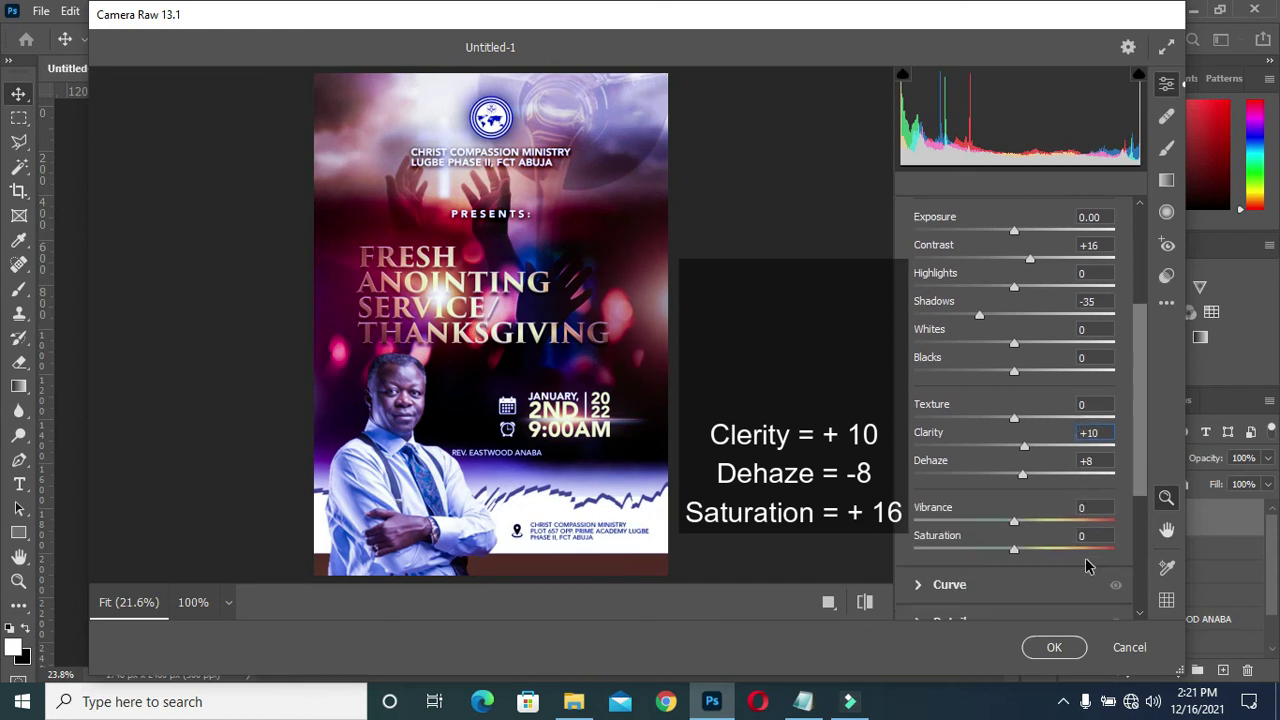
click(1088, 536)
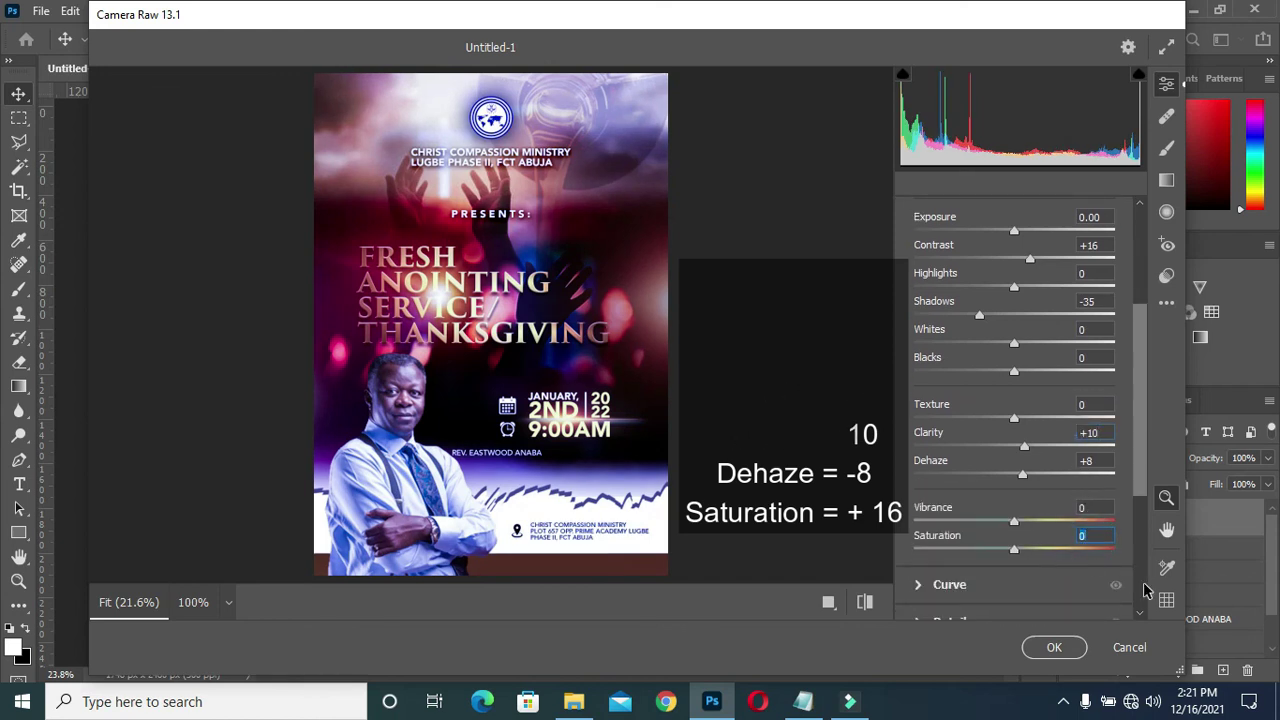
text(+16)
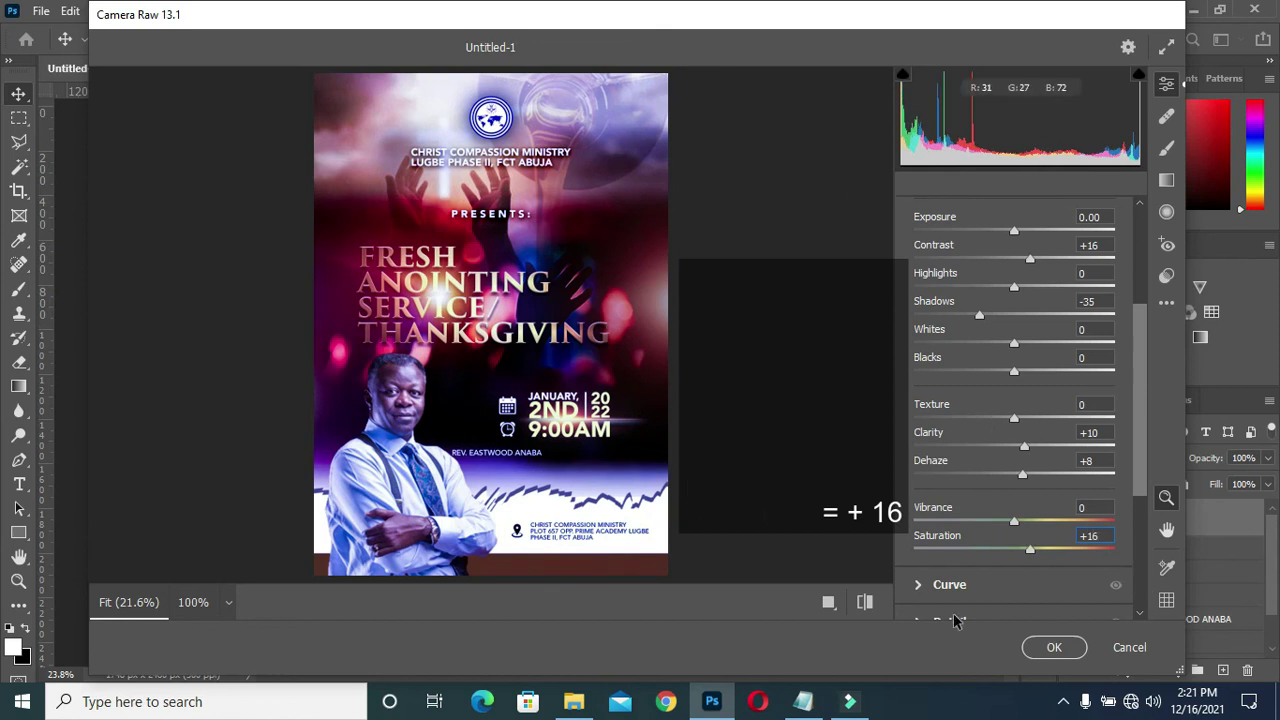
click(1056, 648)
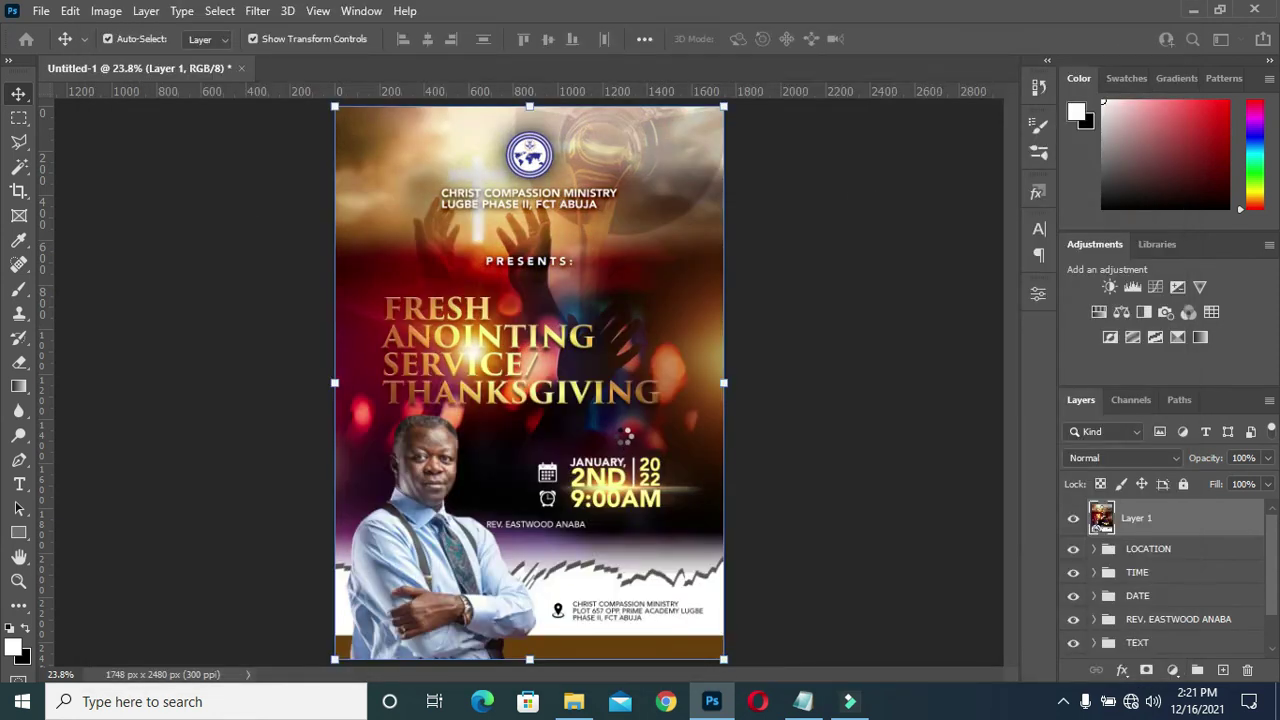